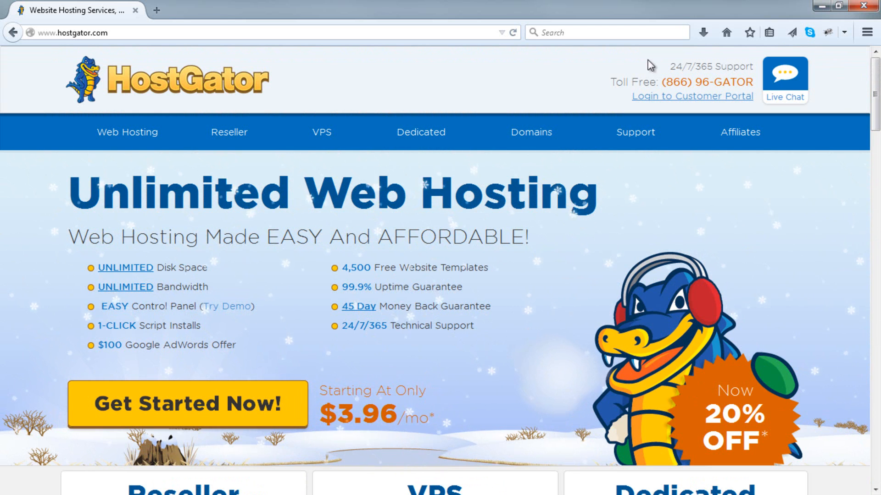
# - Go to HostGator's Web Hosting page and bring the shared hosting plans into view
pyautogui.moveTo(875, 88); pyautogui.dragTo(871, 343)
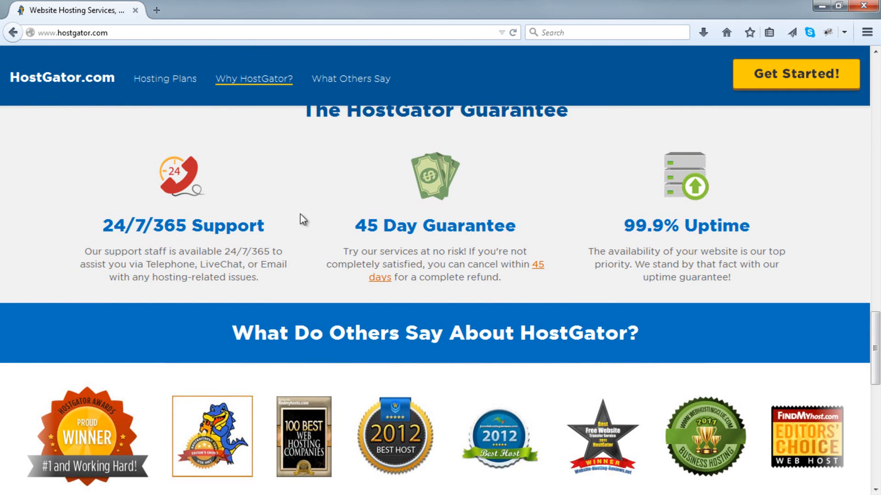
pyautogui.scroll(-3, 303, 216)
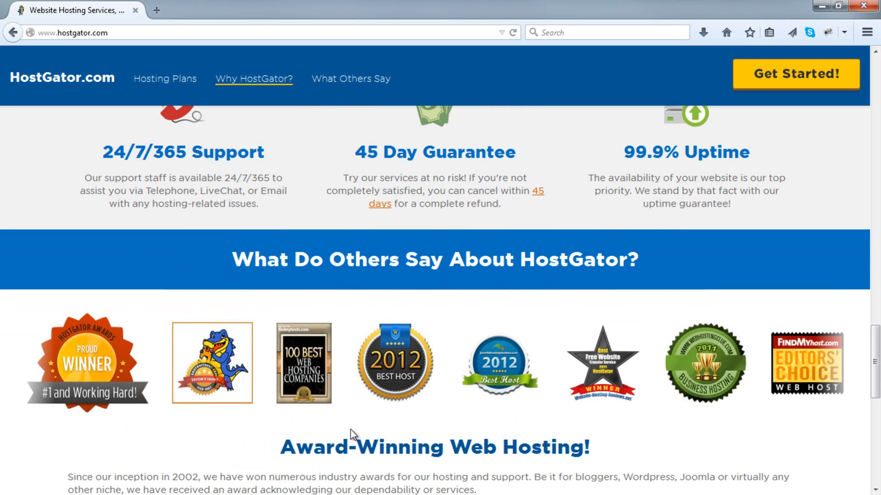
pyautogui.scroll(5, 423, 436)
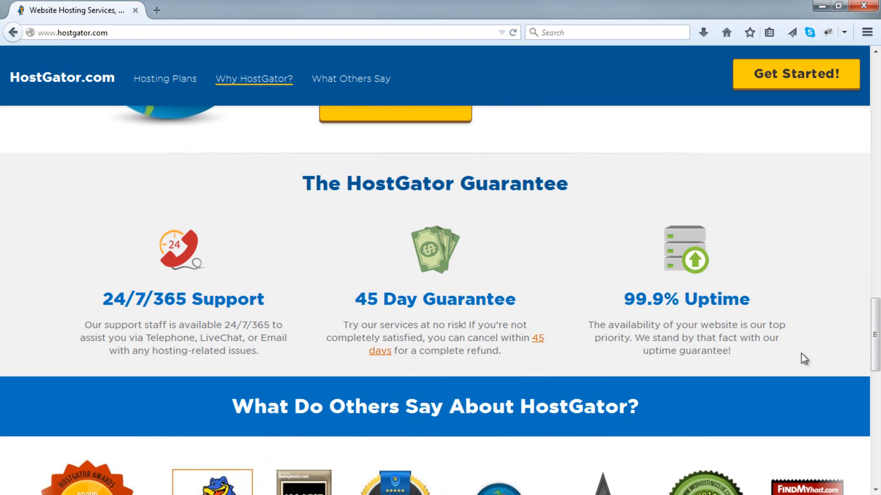
pyautogui.moveTo(874, 353); pyautogui.dragTo(866, 96)
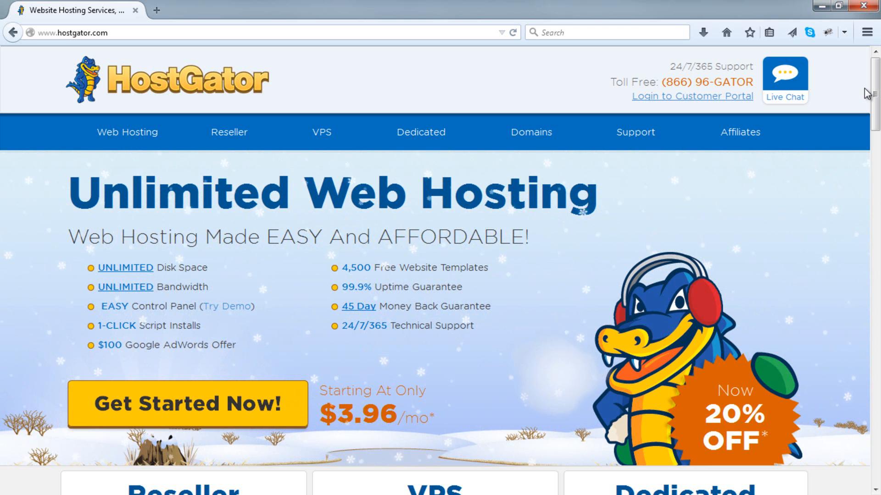
pyautogui.click(105, 136)
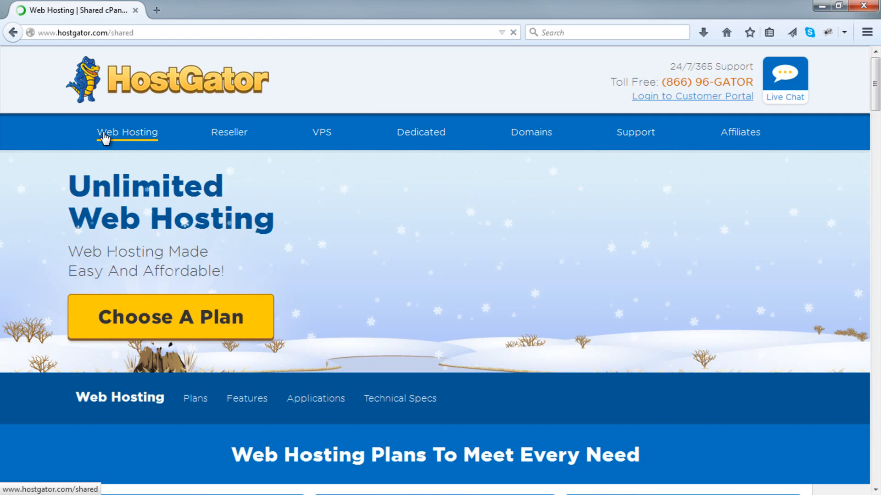
pyautogui.scroll(-1, 114, 155)
pyautogui.scroll(-5, 114, 155)
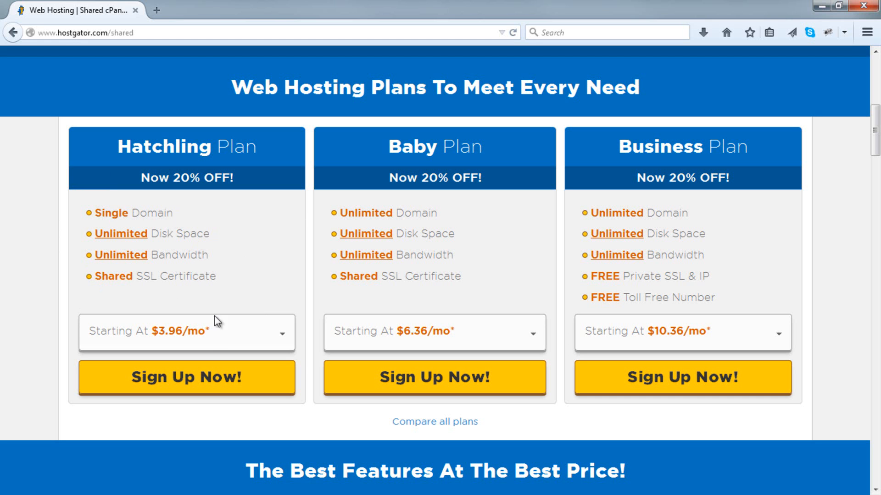
# - Review the Hatchling plan's term prices, then start the Hatchling sign-up
pyautogui.click(220, 339)
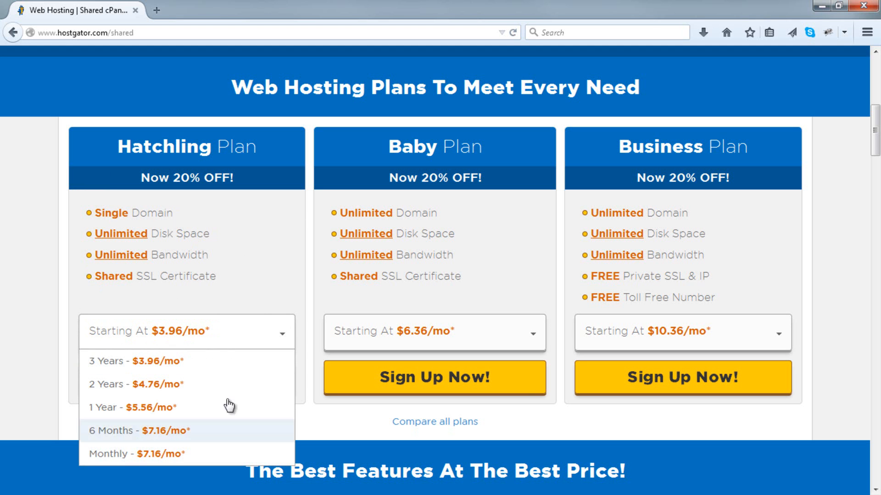
pyautogui.click(237, 289)
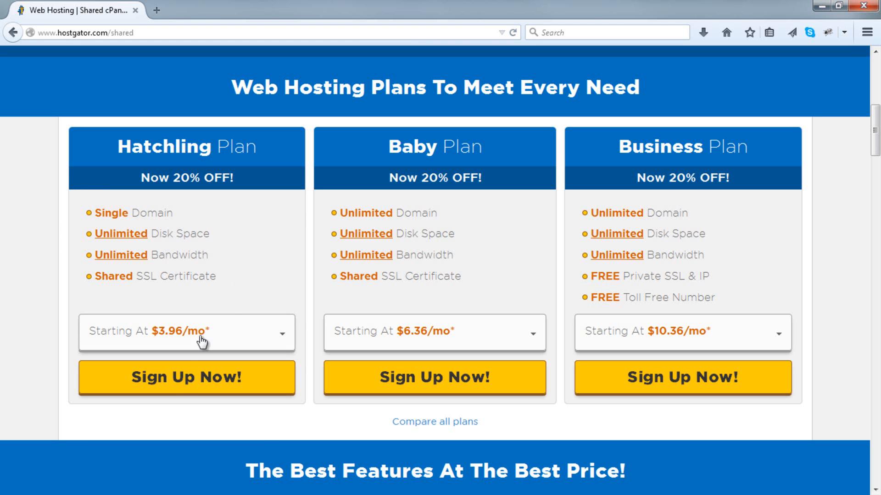
pyautogui.click(180, 385)
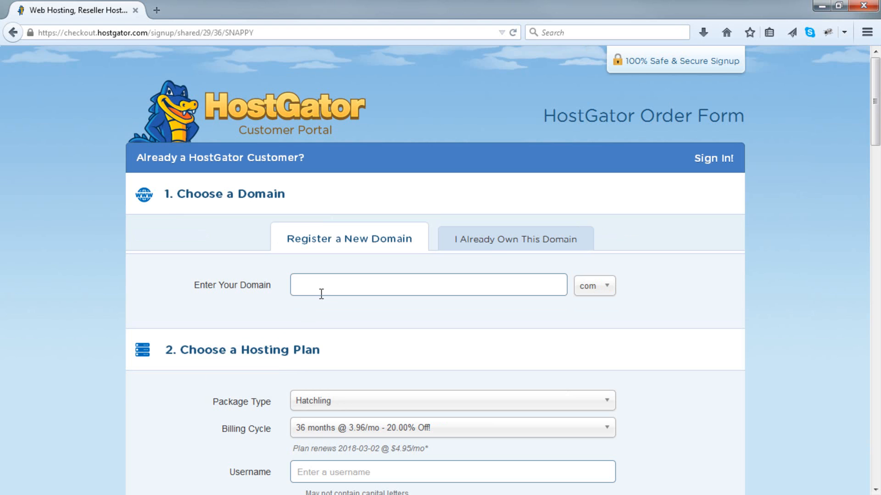
# - Register emconlinestore.com with the .com extension as the order's primary domain
pyautogui.click(510, 249)
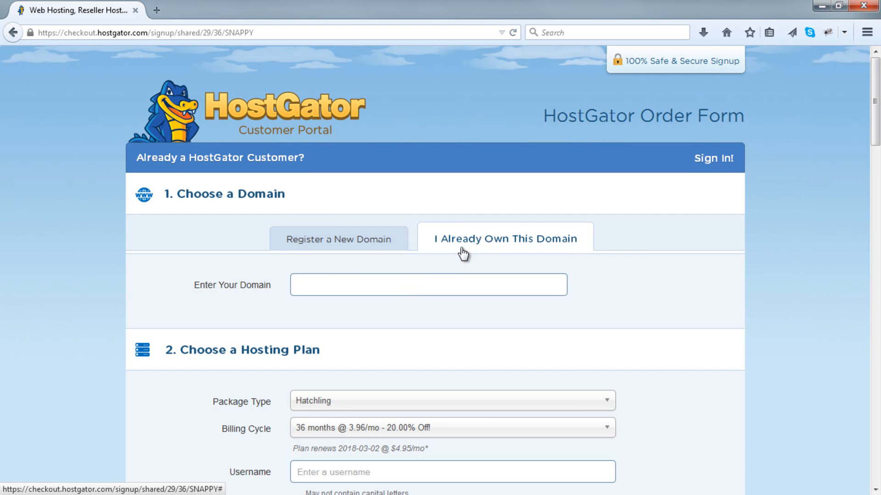
pyautogui.click(363, 246)
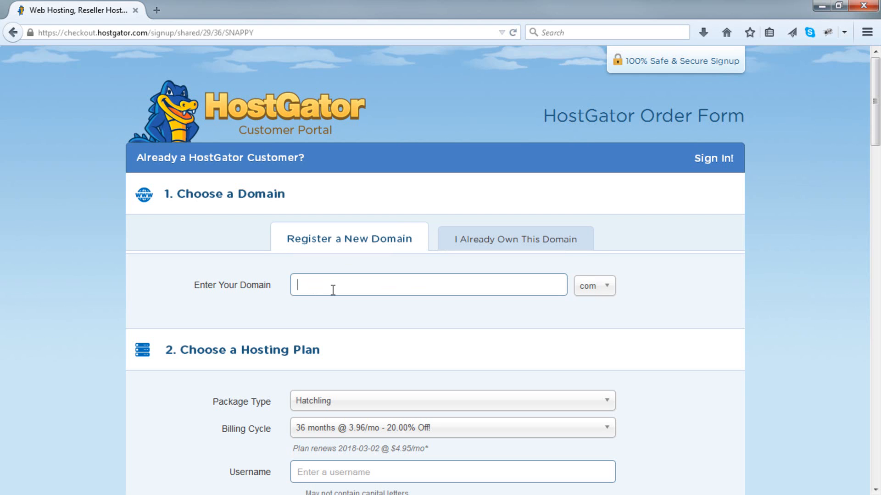
pyautogui.click(611, 295)
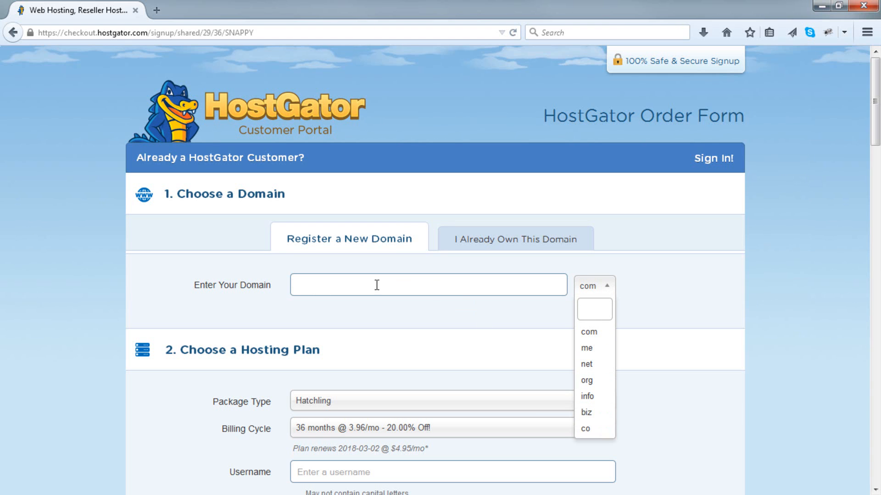
pyautogui.click(299, 285)
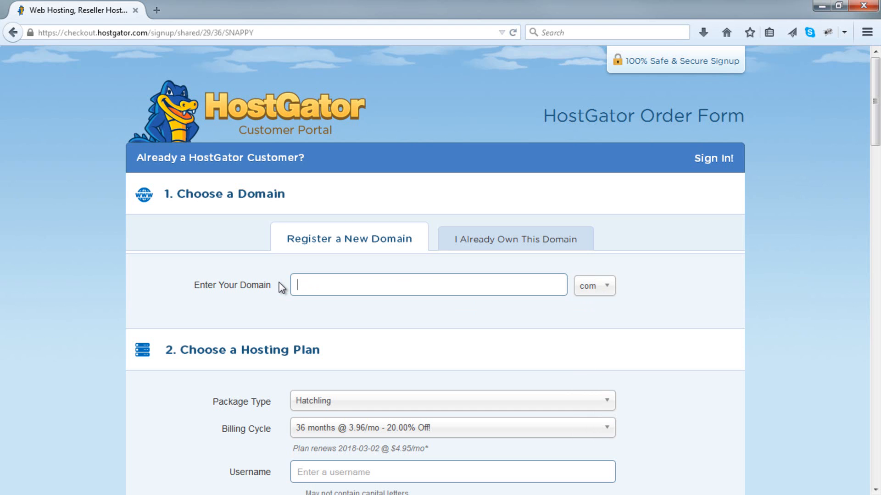
pyautogui.write('mconlinestore')
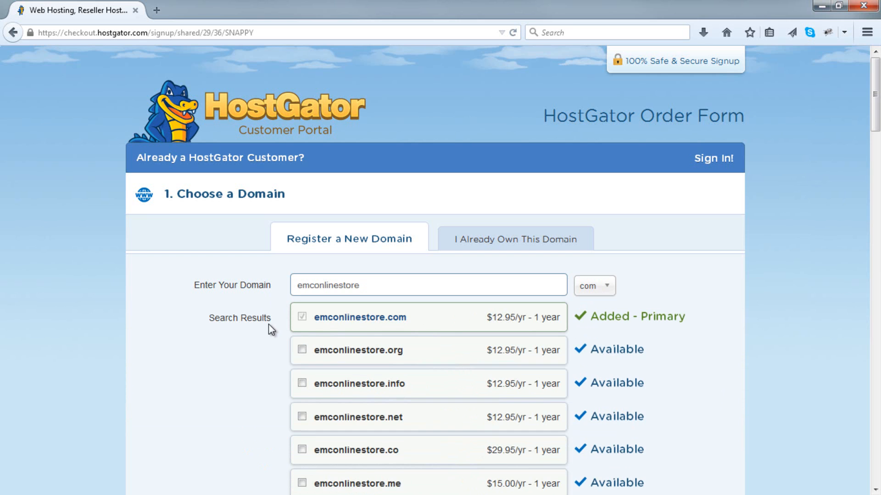
pyautogui.scroll(-3, 268, 324)
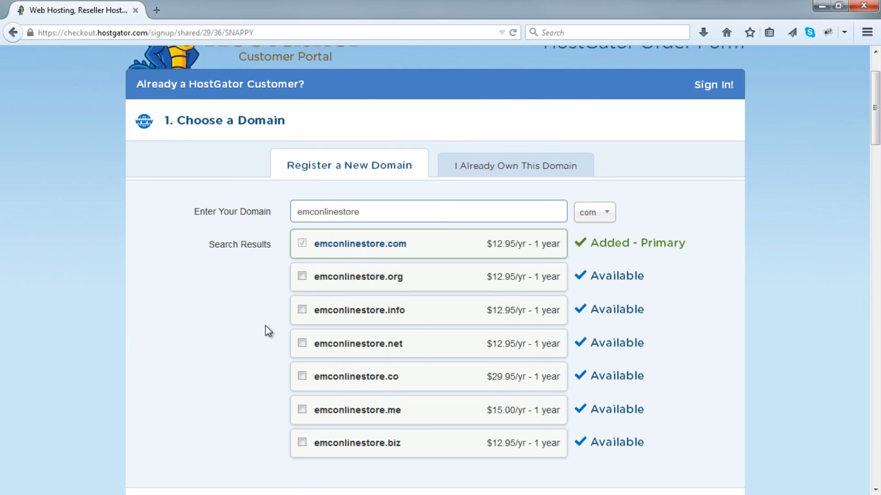
pyautogui.scroll(-3, 265, 326)
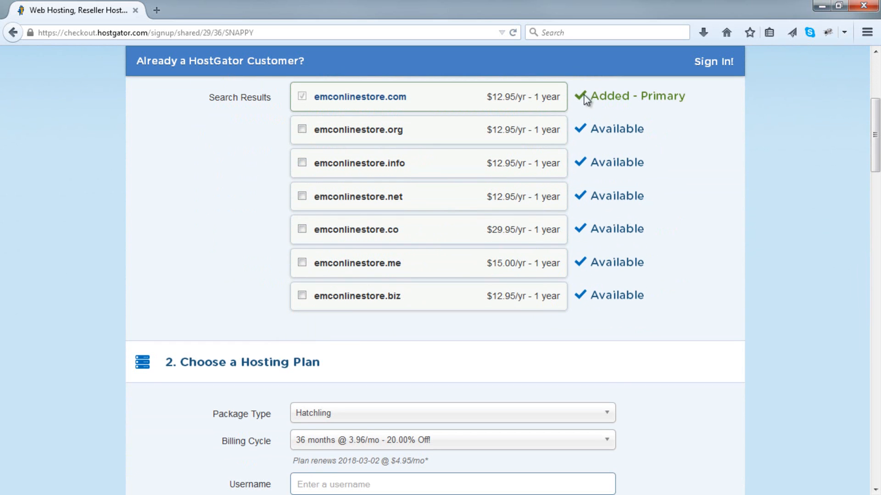
# - Keep Hatchling as the package and choose the 12-month billing cycle at $5.56/mo
pyautogui.scroll(-5, 198, 353)
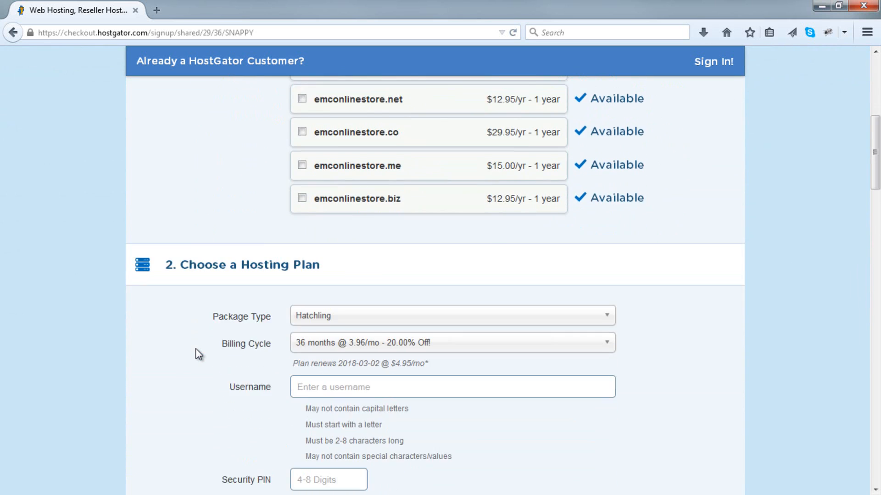
pyautogui.scroll(-1, 197, 354)
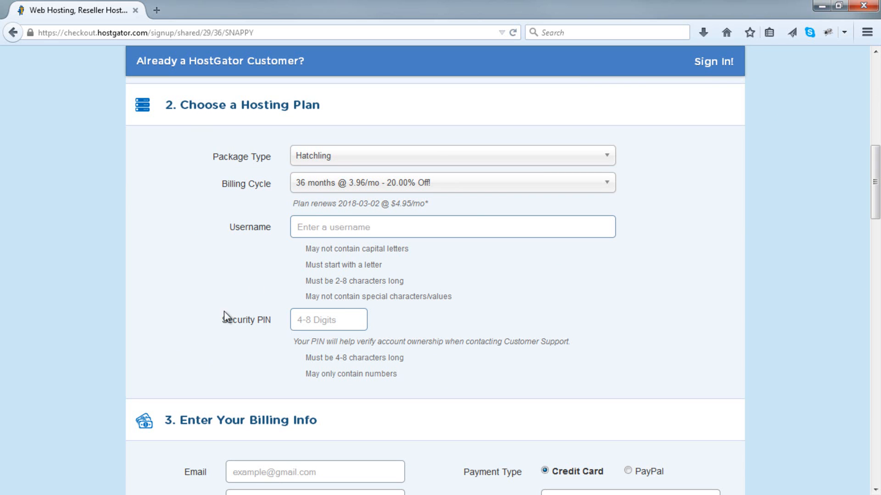
pyautogui.click(305, 162)
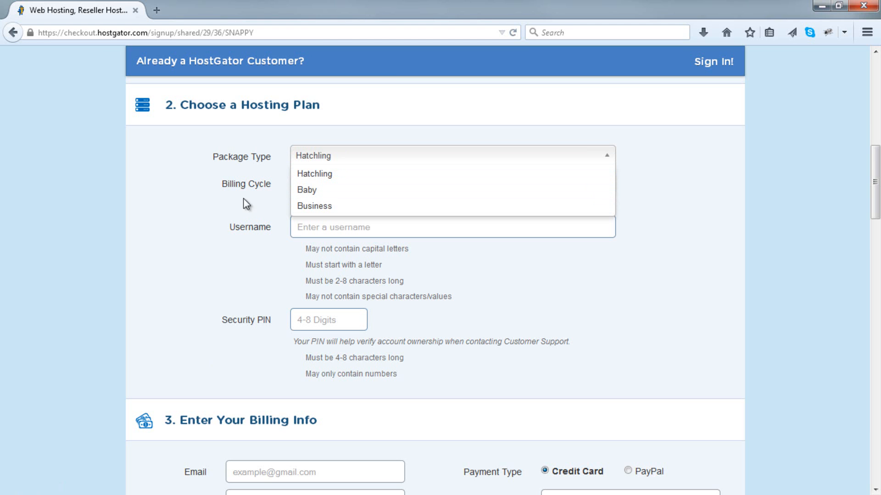
pyautogui.click(275, 212)
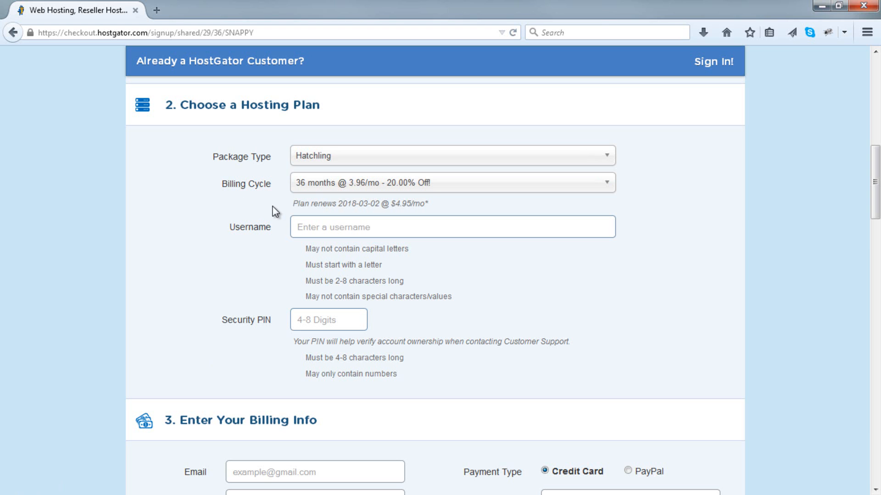
pyautogui.click(600, 189)
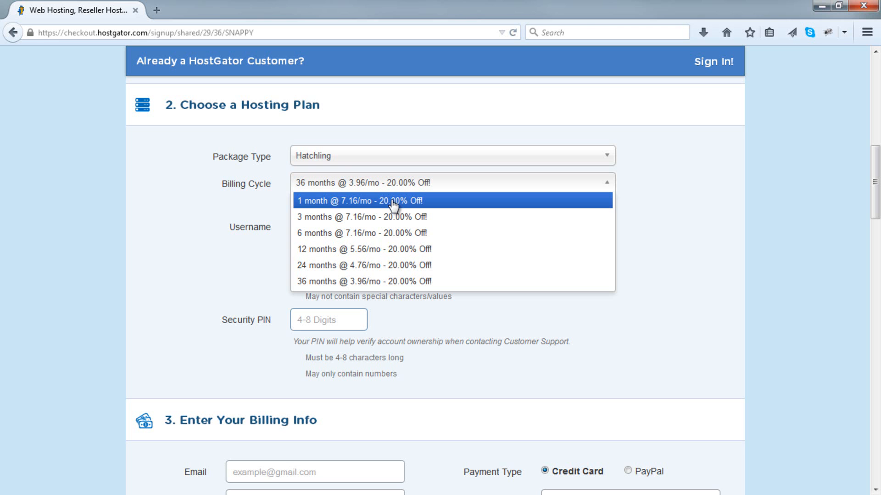
pyautogui.click(382, 252)
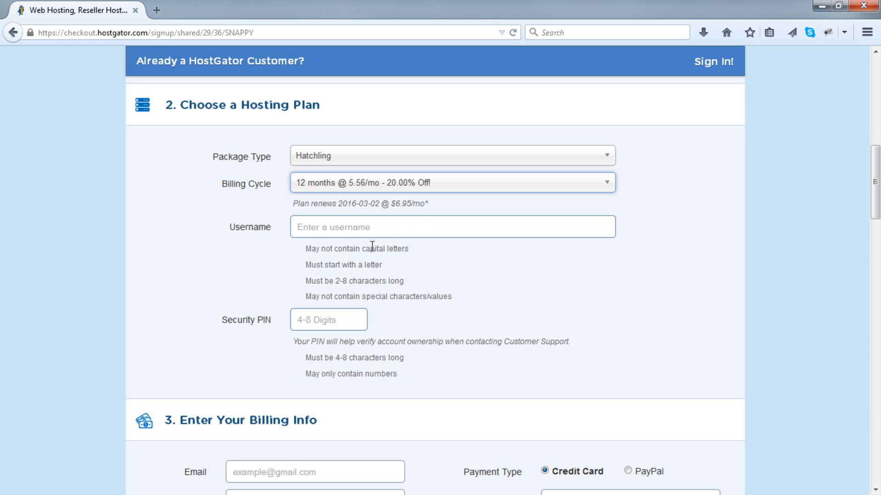
pyautogui.scroll(-10, 372, 246)
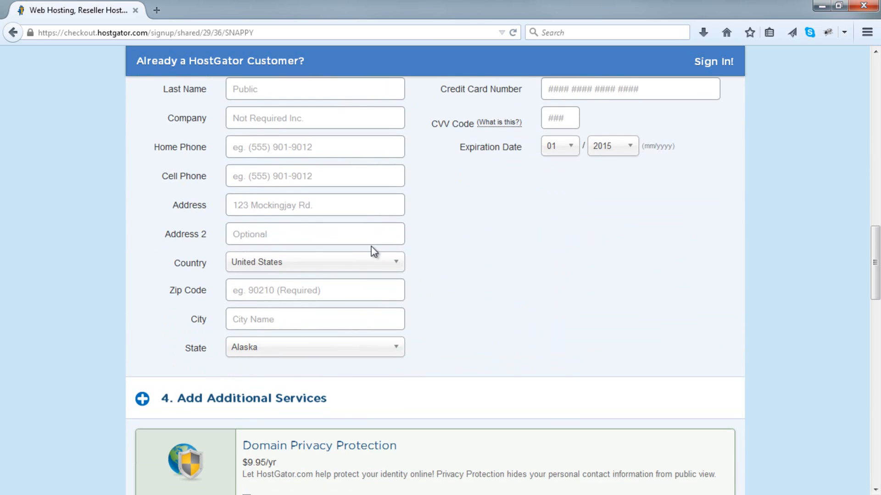
pyautogui.scroll(-6, 371, 246)
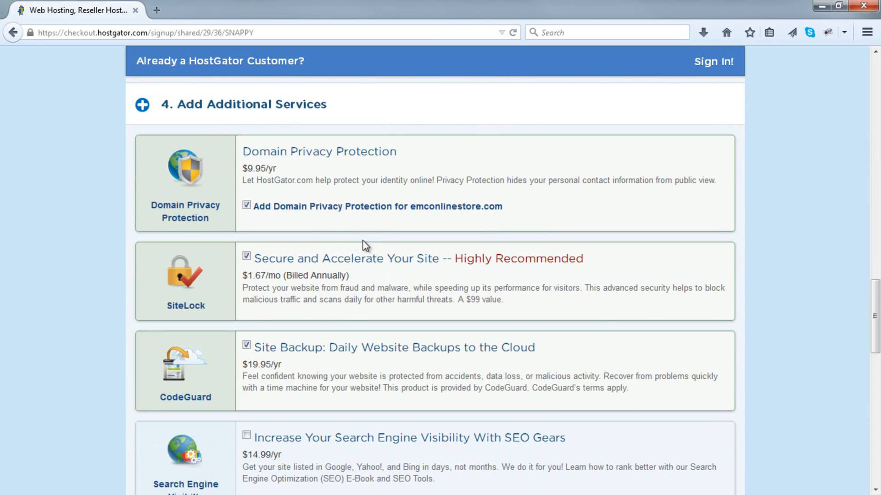
# - Untick the Domain Privacy Protection, SiteLock and CodeGuard Site Backup add-ons
pyautogui.click(246, 206)
pyautogui.click(246, 256)
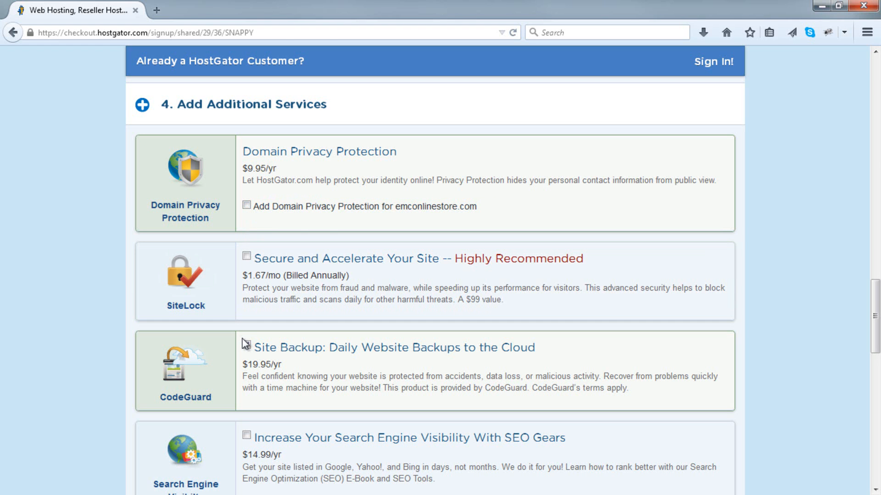
pyautogui.click(247, 345)
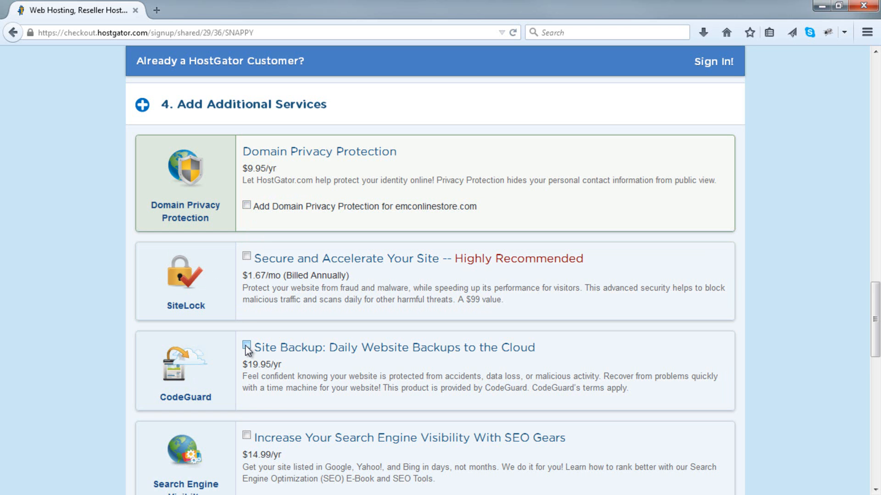
pyautogui.scroll(-6, 239, 312)
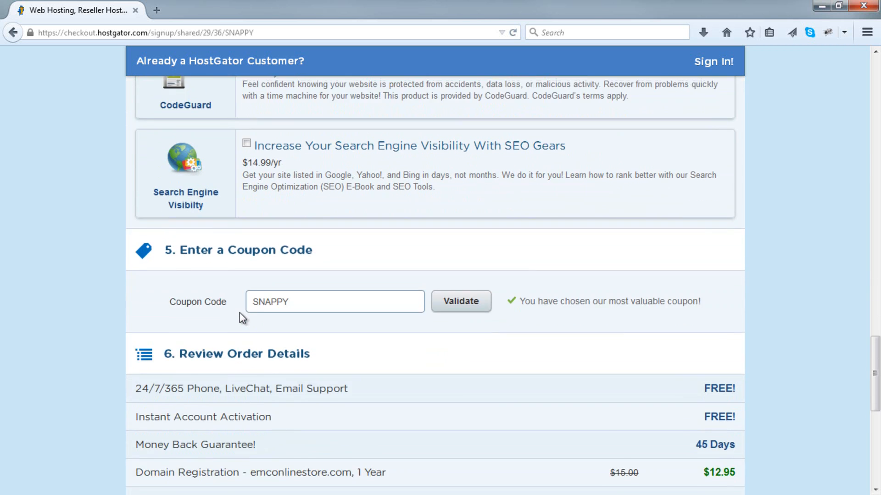
pyautogui.scroll(-3, 239, 312)
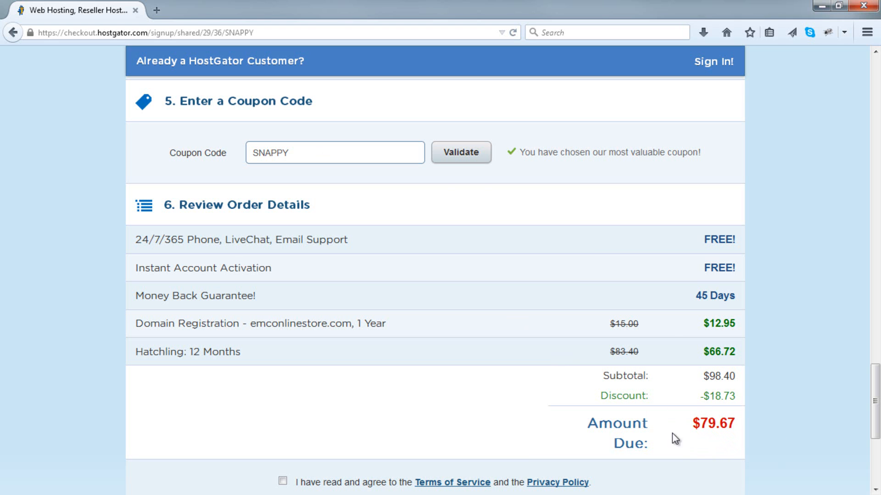
# - Replace the SNAPPY coupon with ONLINESTORE and validate it
pyautogui.moveTo(318, 155); pyautogui.dragTo(239, 152)
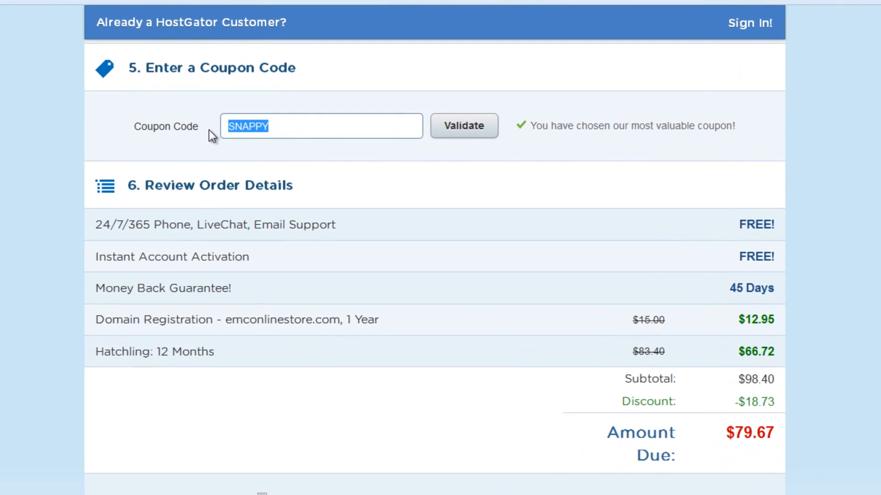
pyautogui.press('BackSpace')
pyautogui.write('ONLINESTORE')
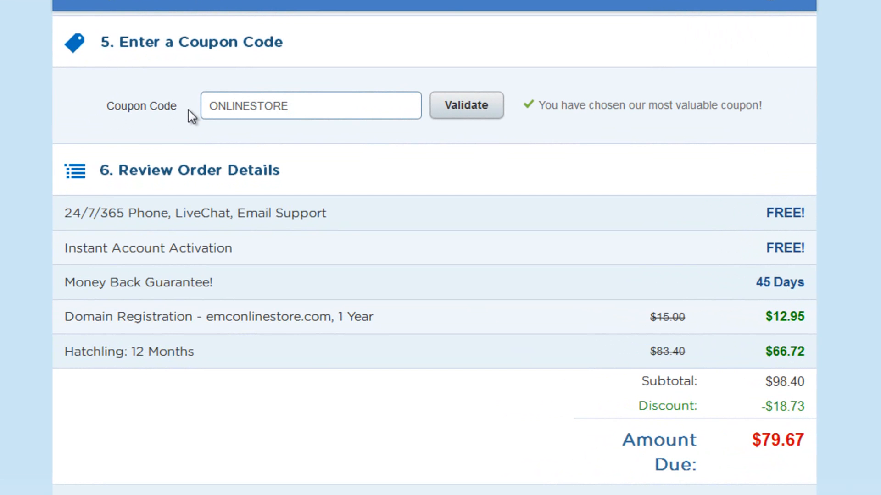
pyautogui.click(464, 116)
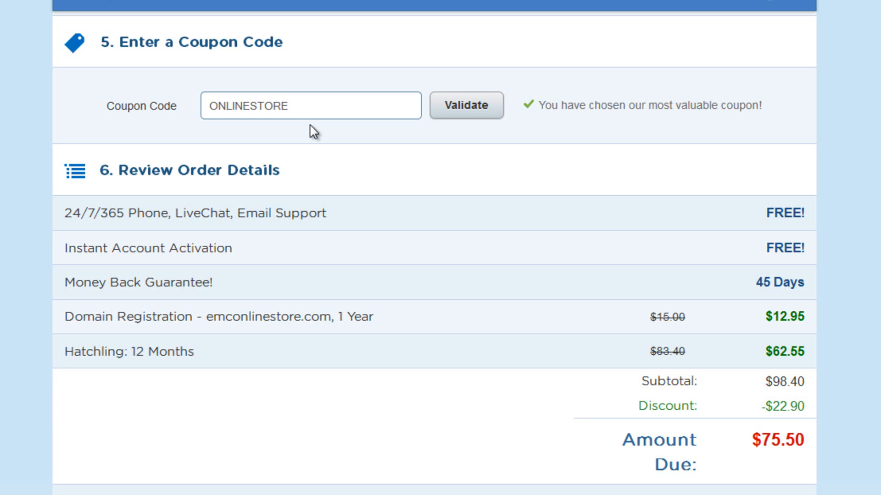
pyautogui.scroll(15, 334, 167)
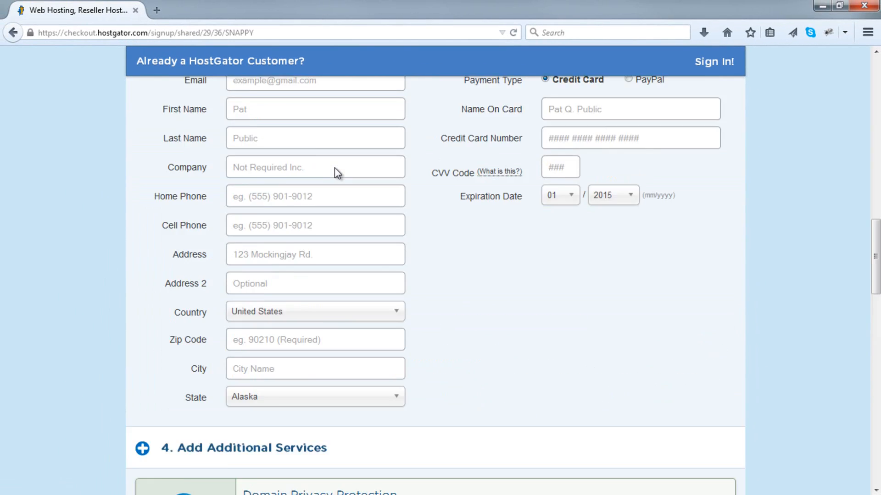
pyautogui.scroll(10, 336, 168)
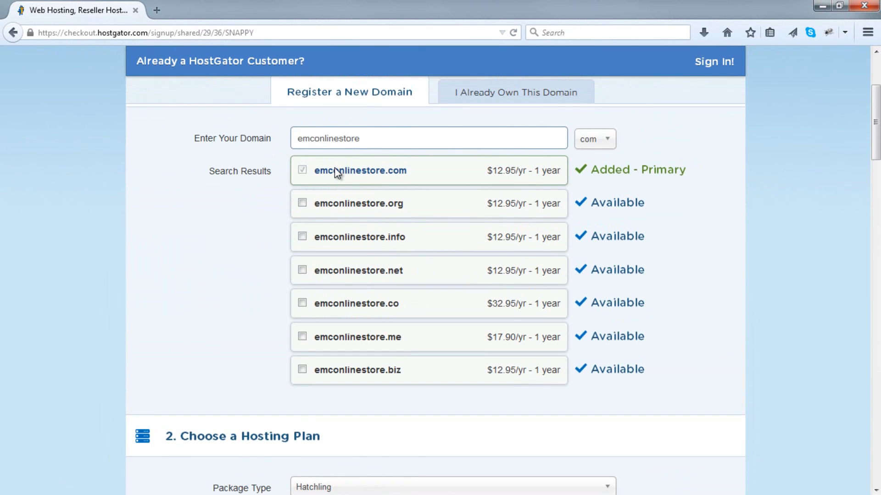
pyautogui.scroll(-6, 335, 169)
# - Switch billing to 1 month and apply coupon 1DIRTYCENT, making $12.96 due
pyautogui.click(325, 222)
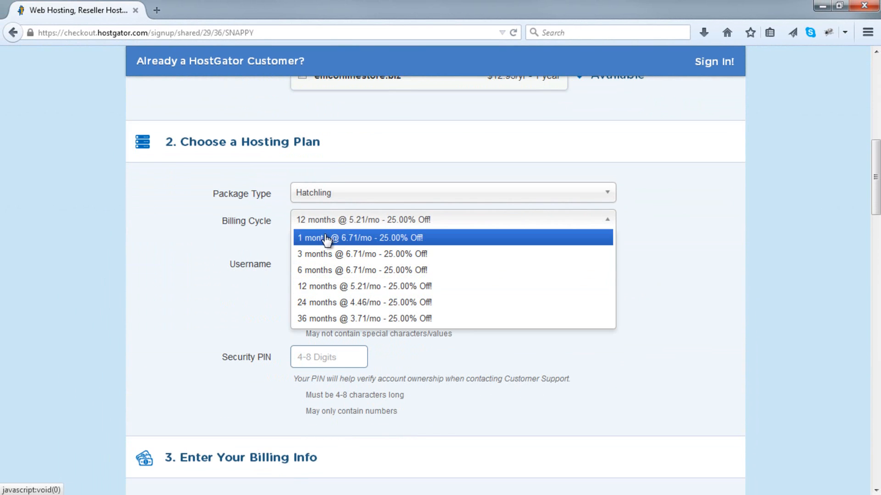
pyautogui.click(324, 235)
pyautogui.scroll(-20, 327, 236)
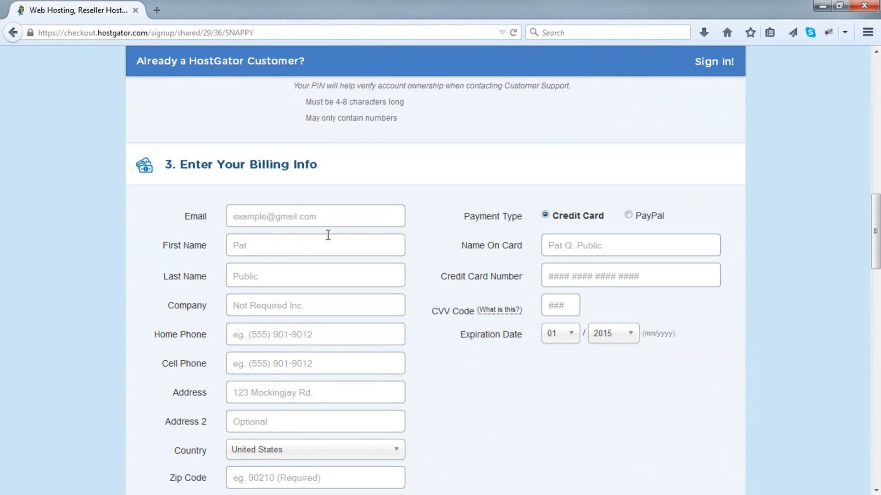
pyautogui.scroll(3, 327, 235)
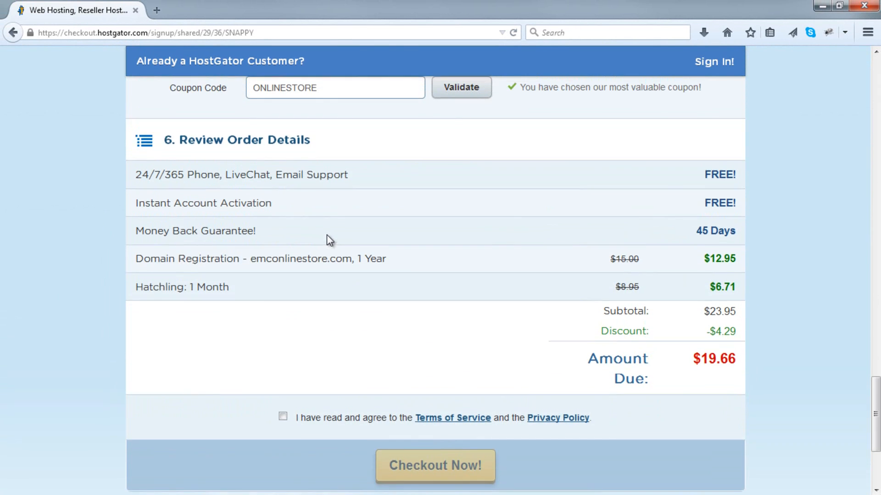
pyautogui.moveTo(323, 154); pyautogui.dragTo(234, 154)
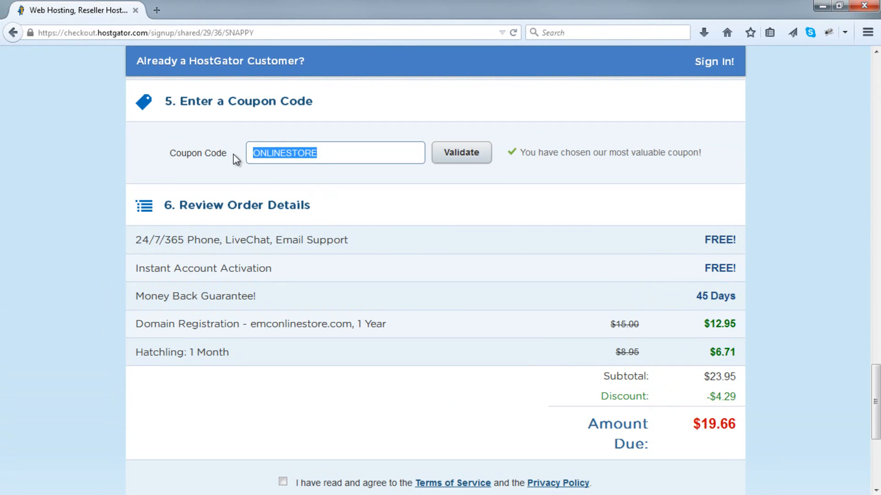
pyautogui.press('BackSpace')
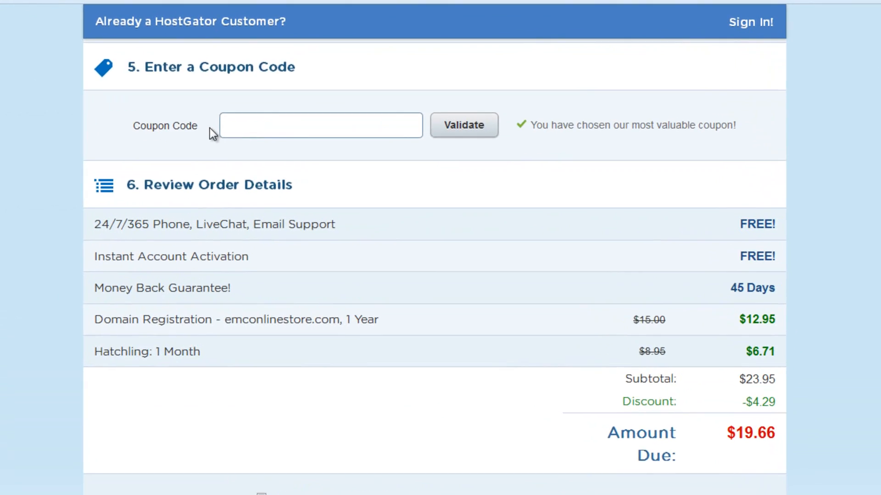
pyautogui.write('1DIRTYCEN')
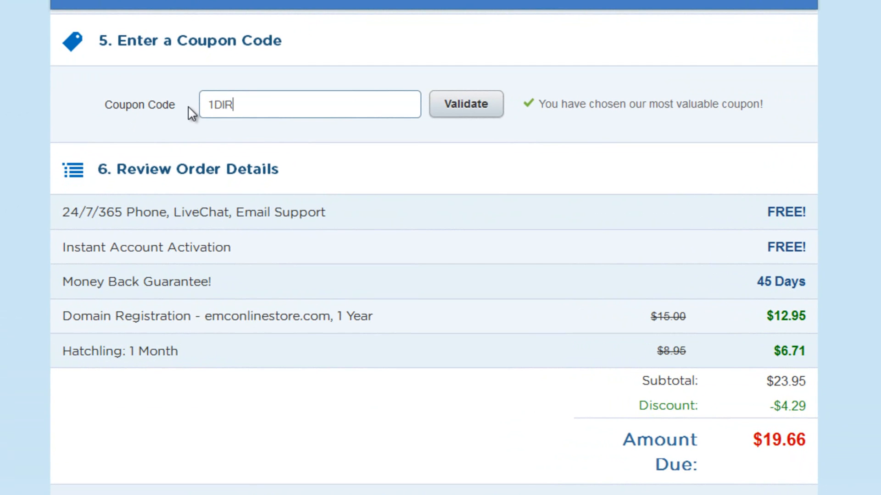
pyautogui.write('T')
pyautogui.click(449, 111)
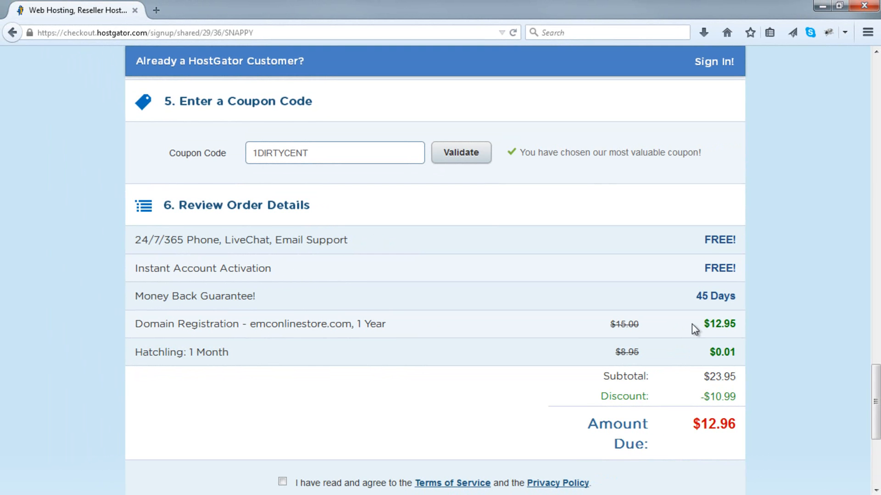
# - Enter a hosting account username and a four-digit security PIN
pyautogui.scroll(12, 692, 324)
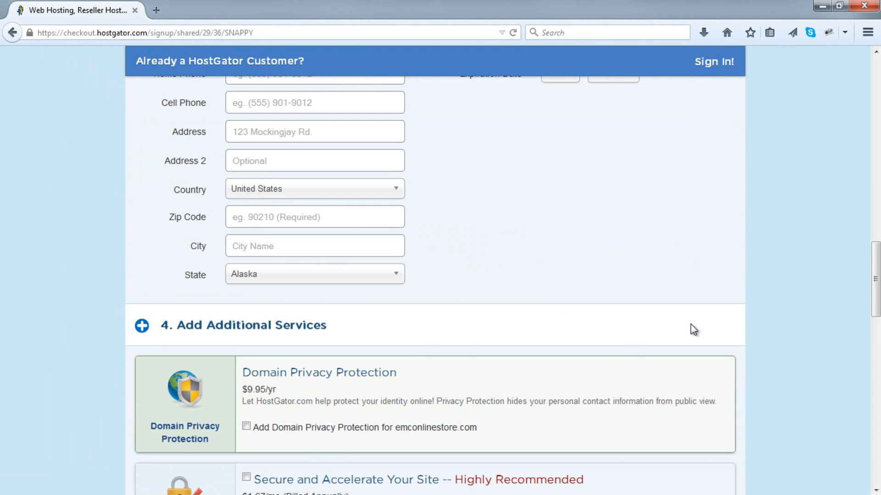
pyautogui.scroll(10, 691, 324)
pyautogui.scroll(2, 690, 324)
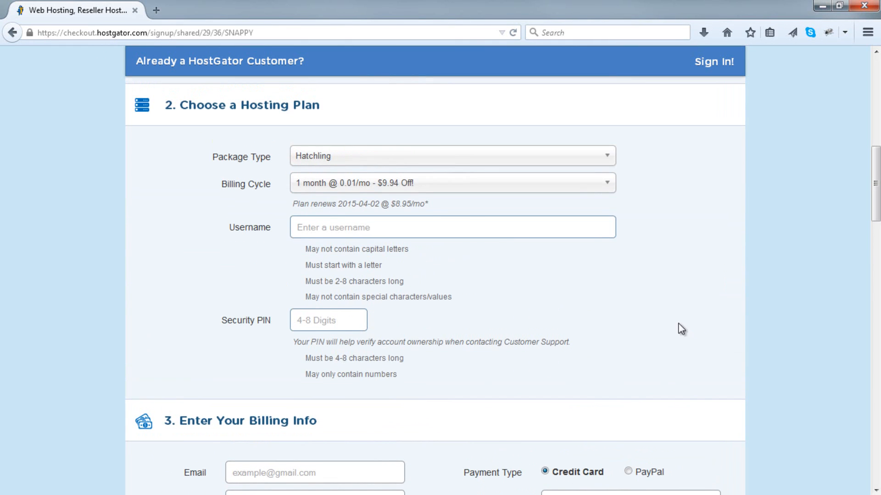
pyautogui.scroll(-2, 715, 224)
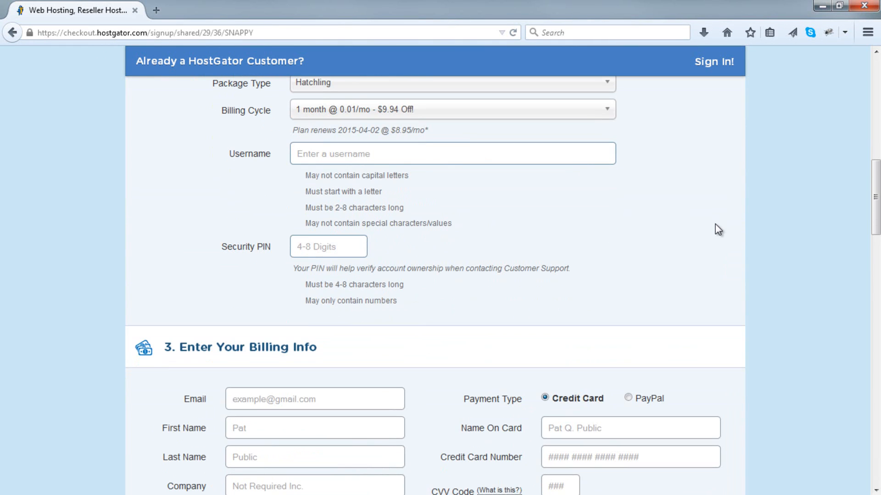
pyautogui.click(351, 161)
pyautogui.click(210, 158)
pyautogui.write('emediac0')
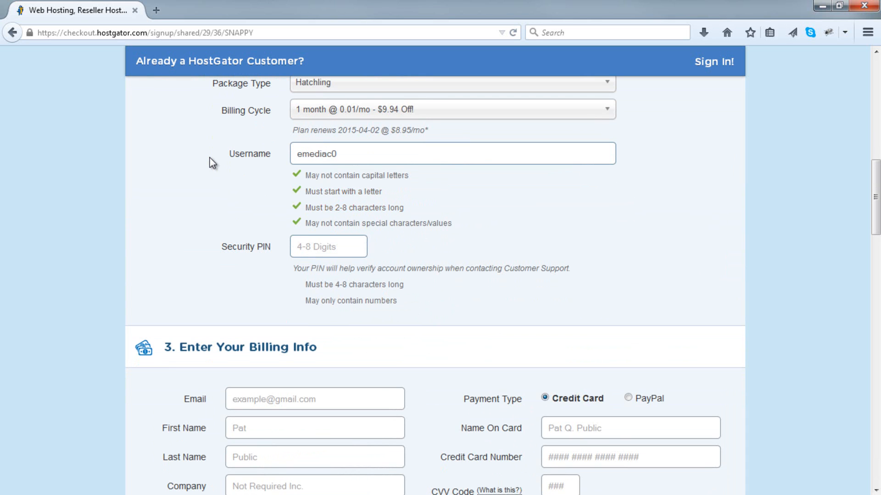
pyautogui.click(311, 246)
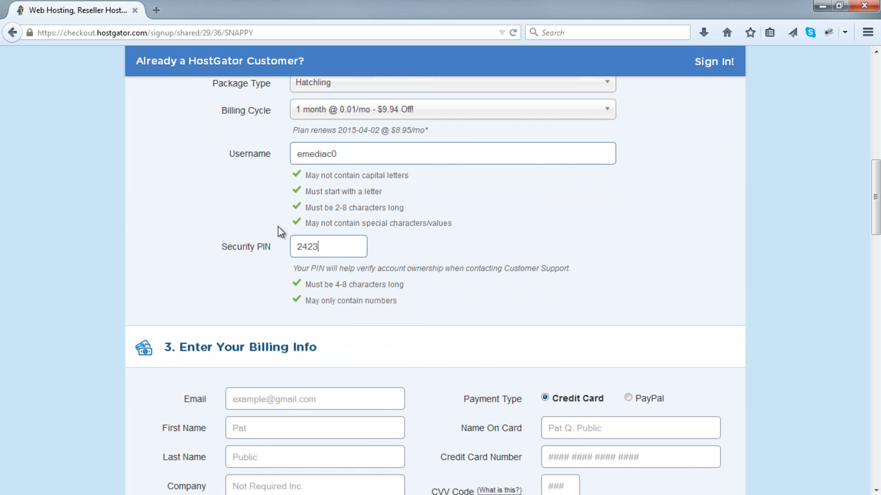
pyautogui.scroll(-5, 278, 226)
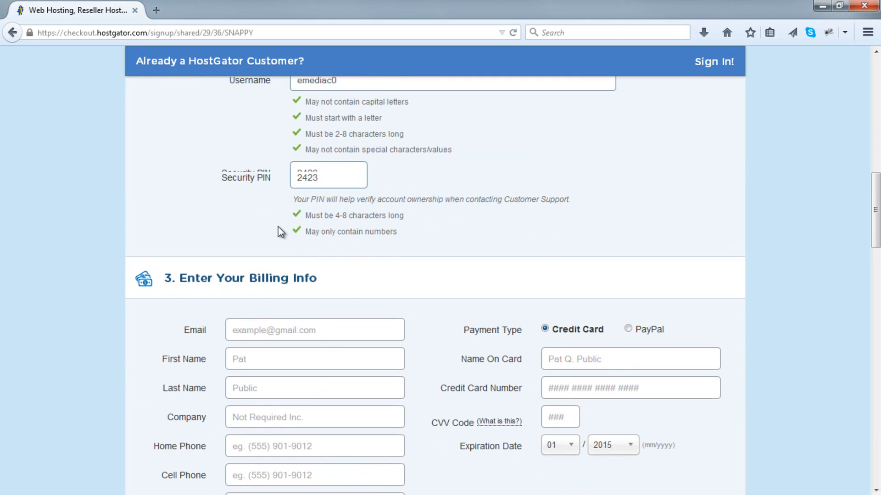
pyautogui.scroll(-3, 278, 226)
# - Scroll past the completed billing info form down to Review Order Details
pyautogui.scroll(-1, 153, 230)
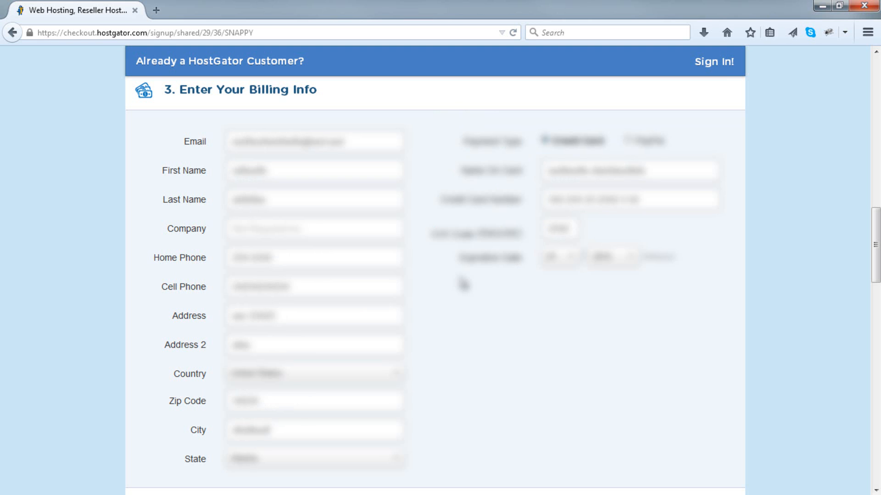
pyautogui.scroll(-7, 463, 285)
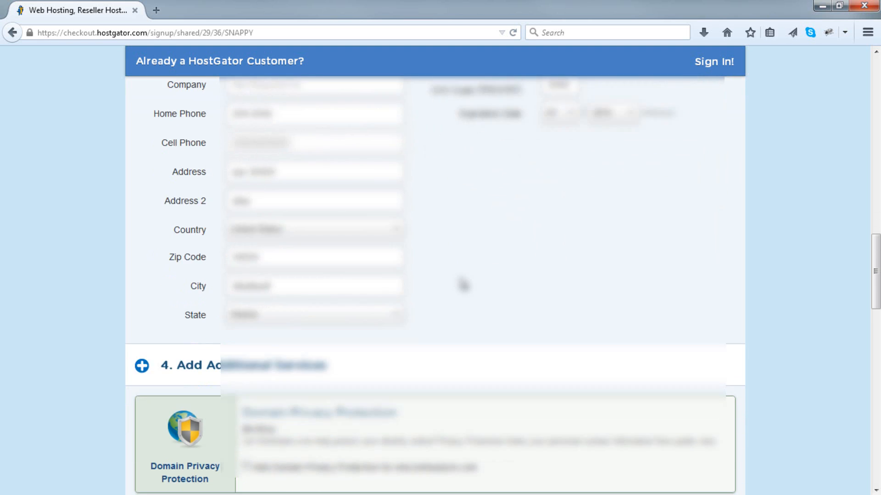
pyautogui.scroll(-10, 464, 285)
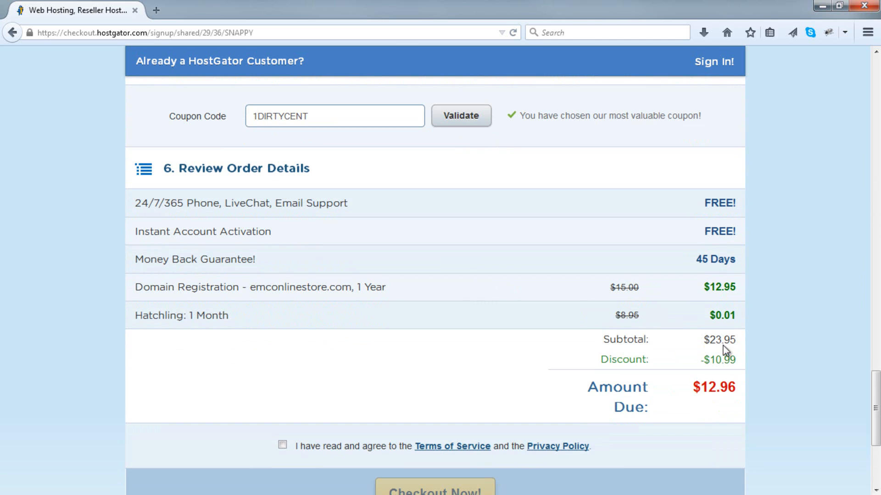
# - Accept the Terms of Service and privacy policy for the HostGator order
pyautogui.moveTo(877, 395); pyautogui.dragTo(876, 401)
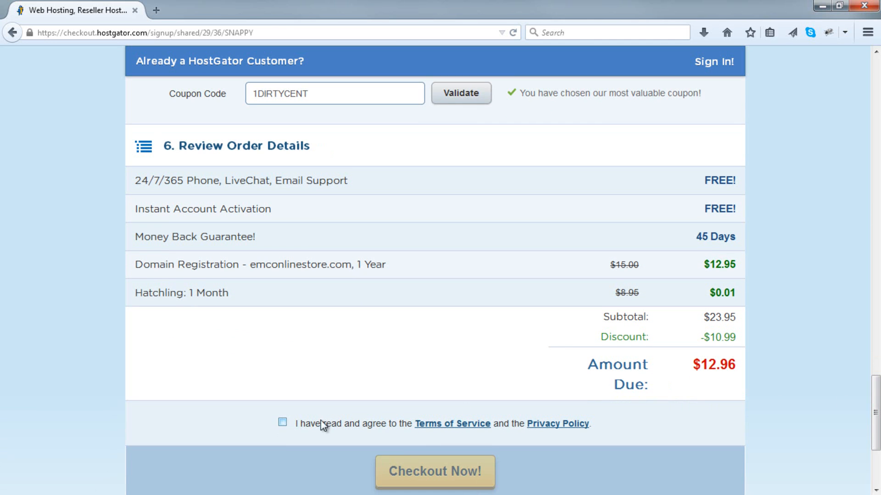
pyautogui.click(283, 423)
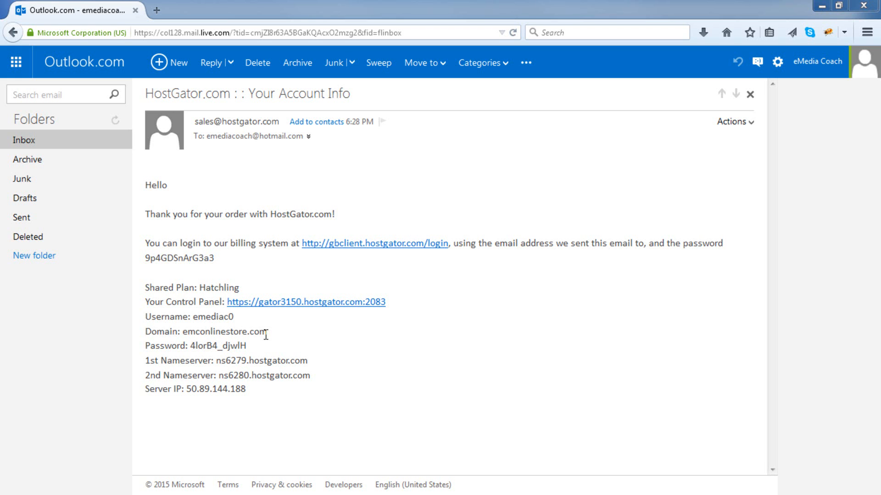
# - Open the email's Control Panel link in a new tab
pyautogui.rightClick(323, 310)
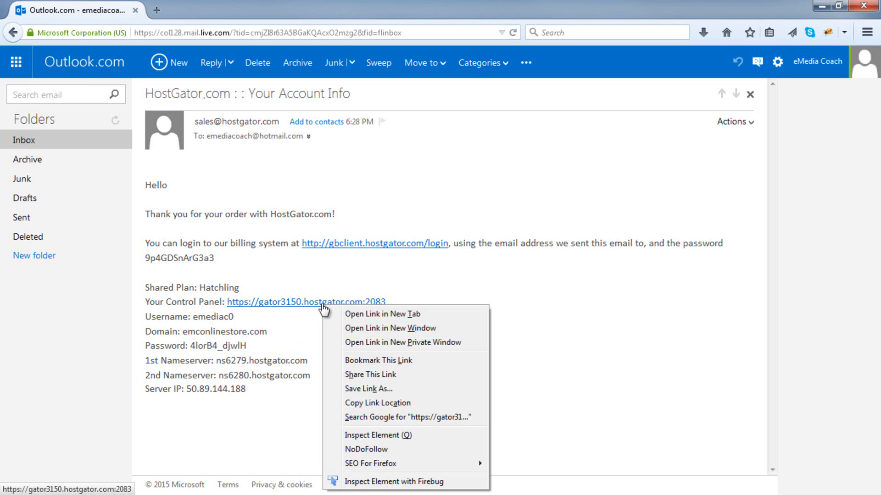
pyautogui.click(343, 315)
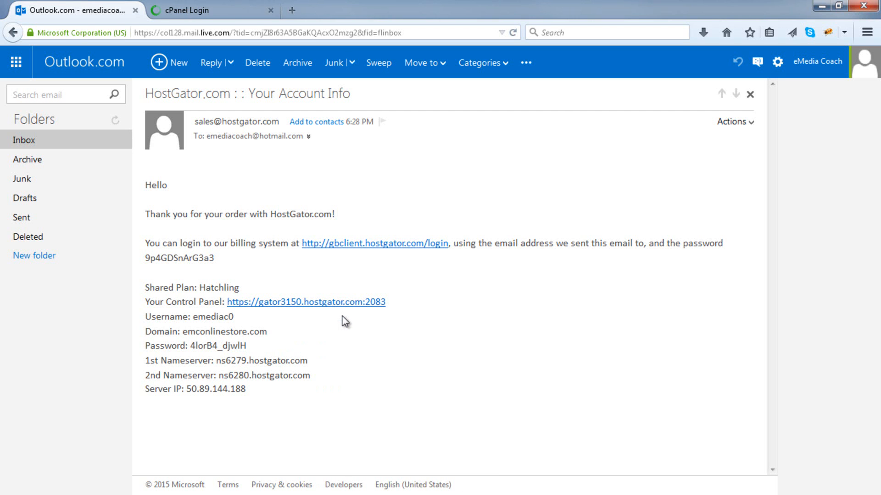
pyautogui.click(231, 9)
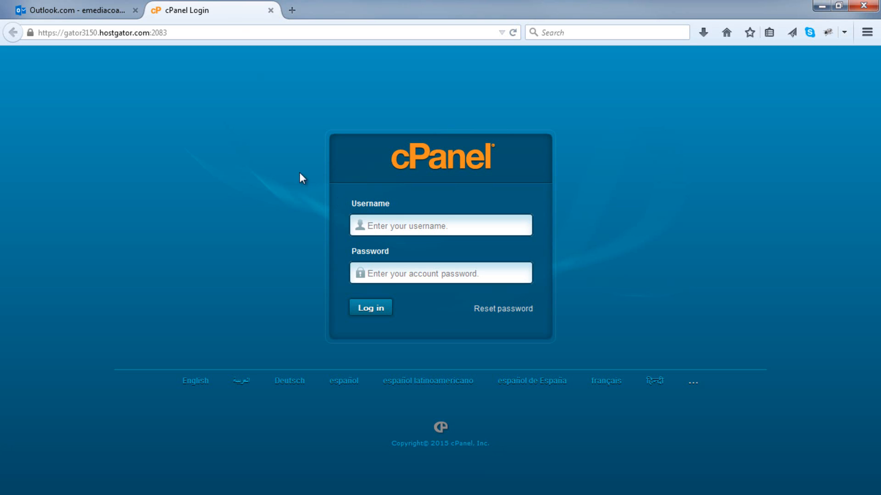
pyautogui.click(92, 9)
# - Copy the account username from the email into cPanel's Username field
pyautogui.moveTo(234, 316); pyautogui.dragTo(145, 317)
pyautogui.moveTo(250, 346); pyautogui.dragTo(145, 347)
pyautogui.click(223, 321)
pyautogui.doubleClick(224, 319)
pyautogui.rightClick(223, 323)
pyautogui.click(252, 333)
pyautogui.click(215, 10)
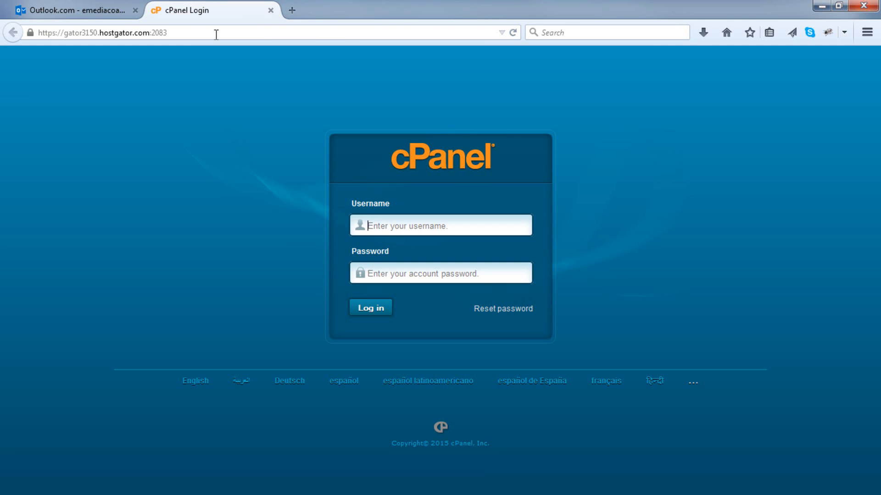
pyautogui.rightClick(376, 223)
pyautogui.click(389, 283)
# - Copy the account password from the account info email
pyautogui.click(85, 10)
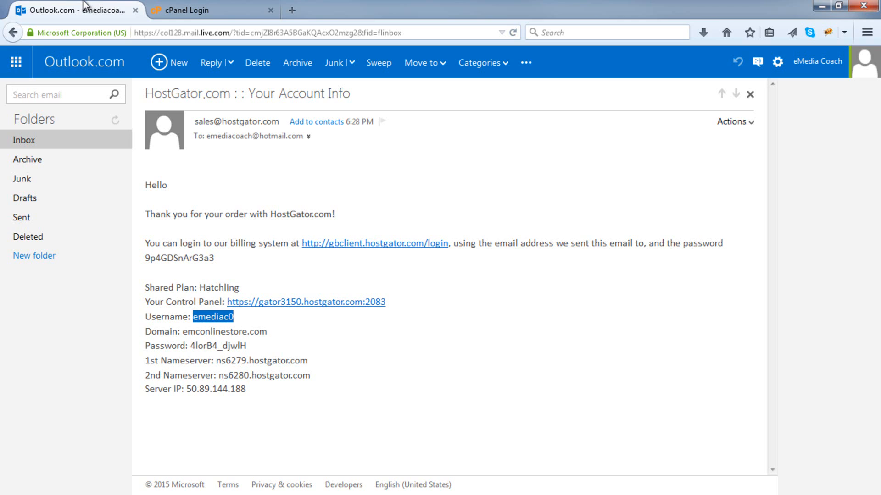
pyautogui.doubleClick(196, 347)
pyautogui.moveTo(196, 348); pyautogui.dragTo(236, 347)
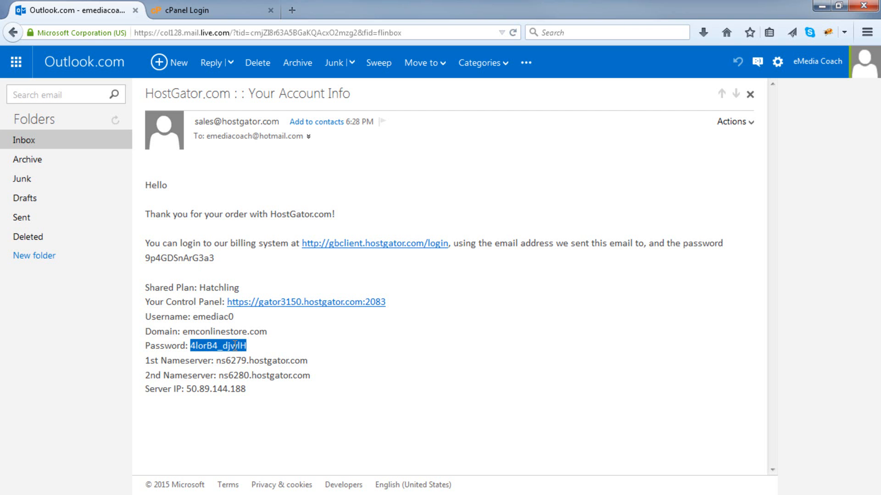
pyautogui.rightClick(235, 346)
pyautogui.click(248, 356)
# - Paste the password into cPanel, log in, and scroll down to Software/Services
pyautogui.click(198, 9)
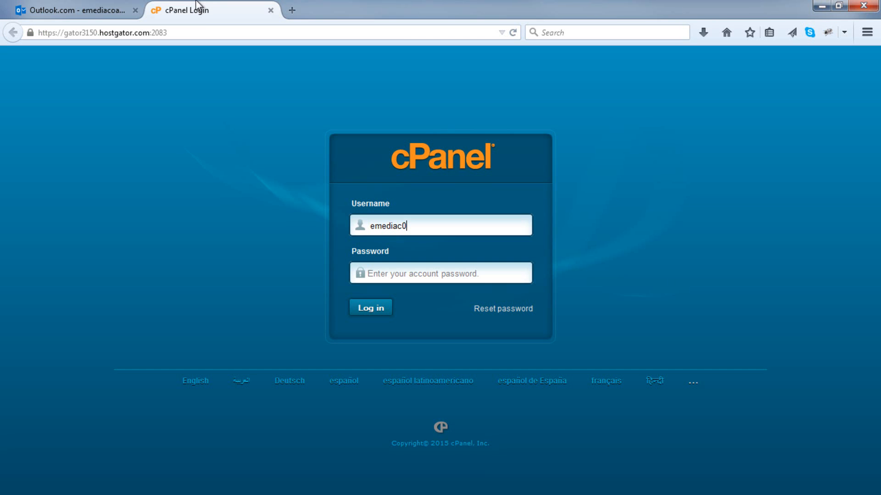
pyautogui.rightClick(377, 273)
pyautogui.click(408, 329)
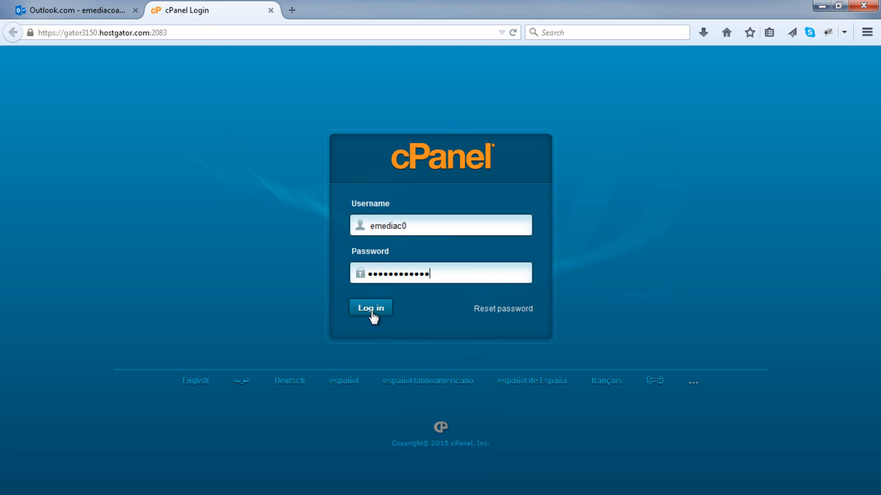
pyautogui.click(372, 312)
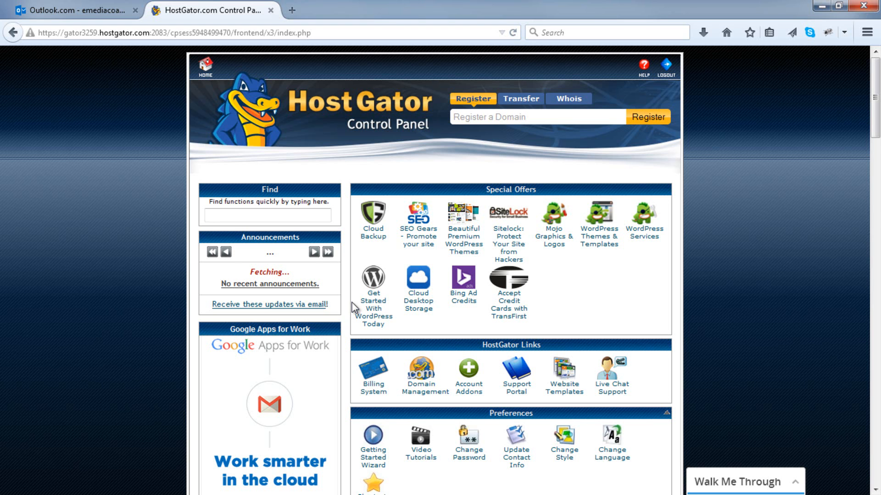
pyautogui.scroll(-10, 353, 308)
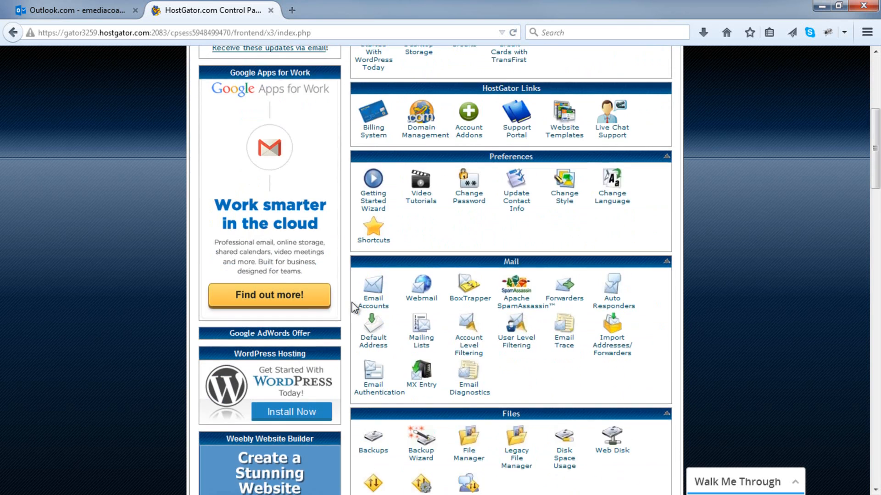
pyautogui.scroll(-8, 353, 308)
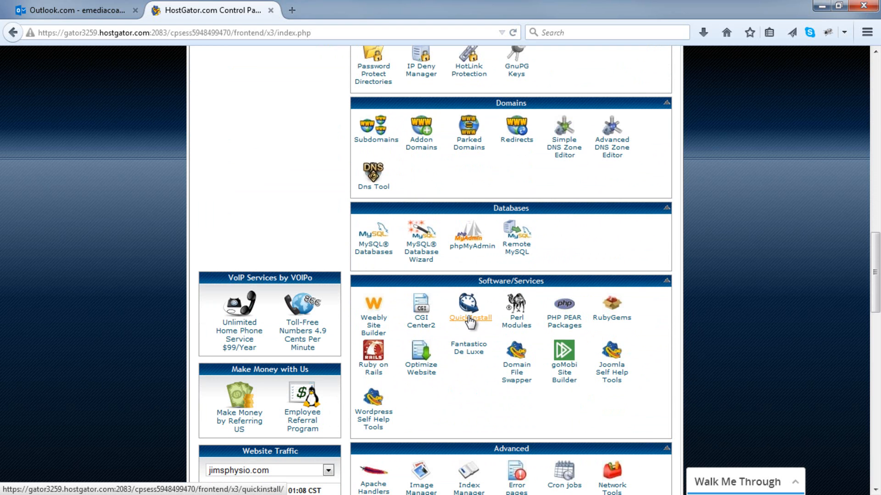
# - Start a WordPress QuickInstall in cPanel for emconlinestore.com
pyautogui.click(471, 318)
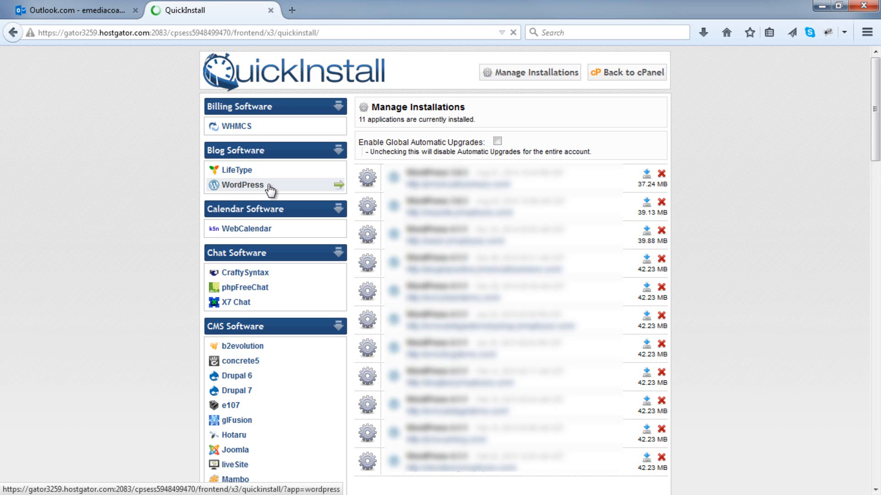
pyautogui.click(270, 188)
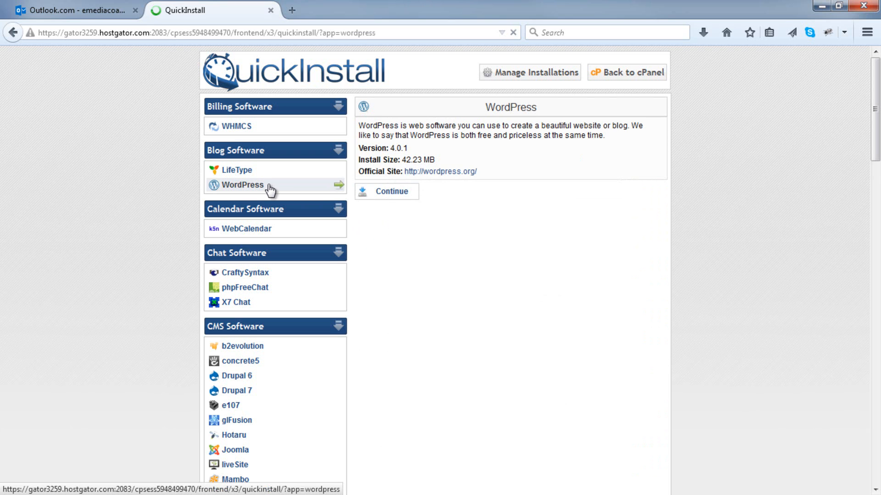
pyautogui.click(395, 201)
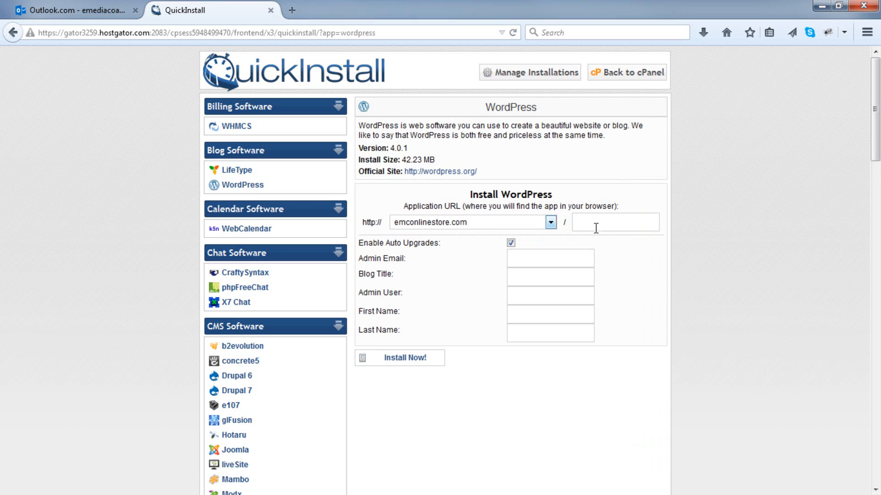
# - Disable auto upgrades, enter the admin email, title 'Jims Online Store' and user admin, then install
pyautogui.click(511, 242)
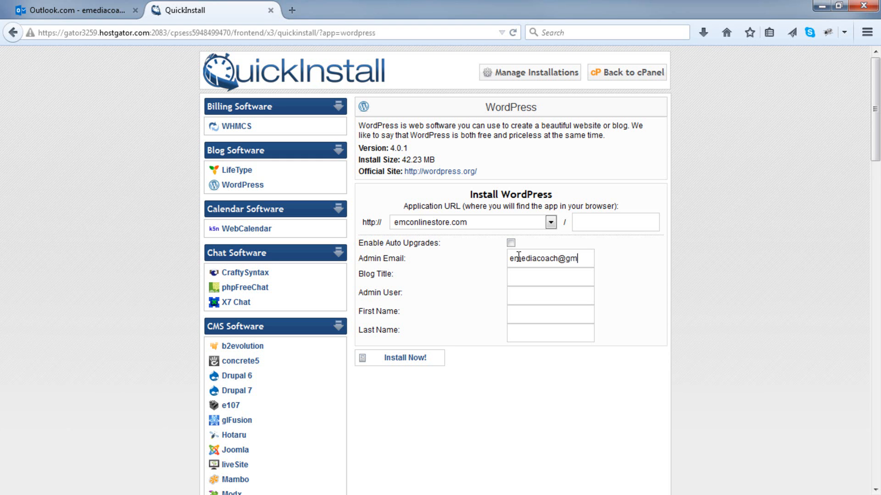
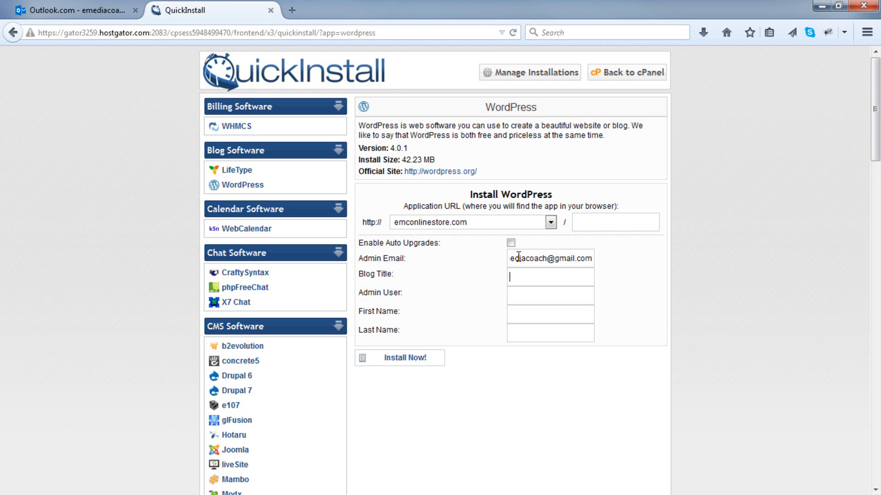
pyautogui.press('Tab')
pyautogui.write('Ji')
pyautogui.write('Online S')
pyautogui.write('tore')
pyautogui.write('admin')
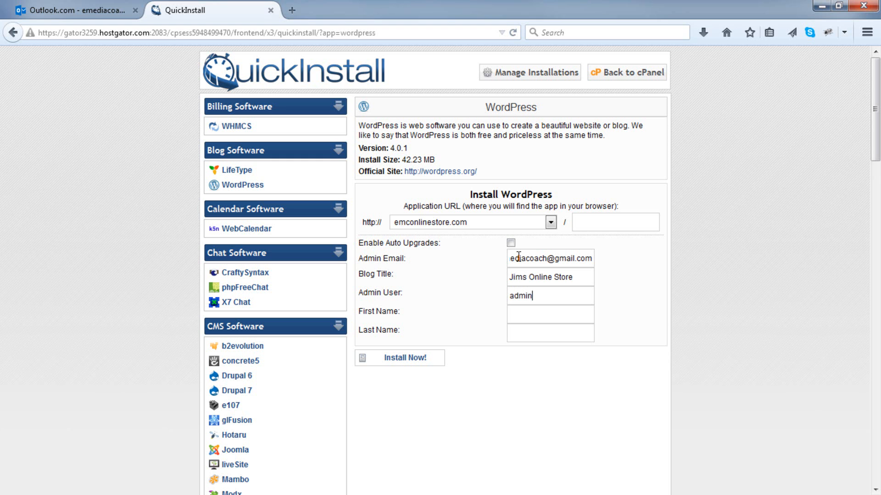
pyautogui.click(399, 360)
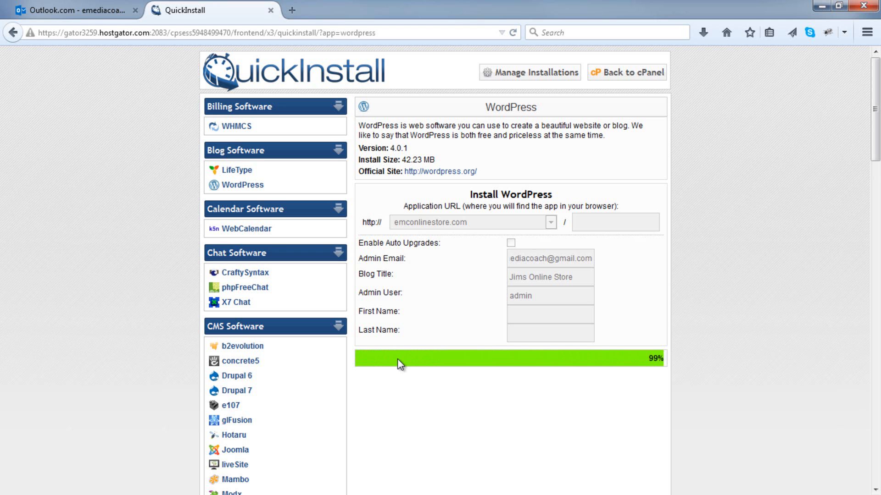
# - Scroll to the Congratulations panel showing the emconlinestore.com/wp-admin login details
pyautogui.scroll(-5, 397, 358)
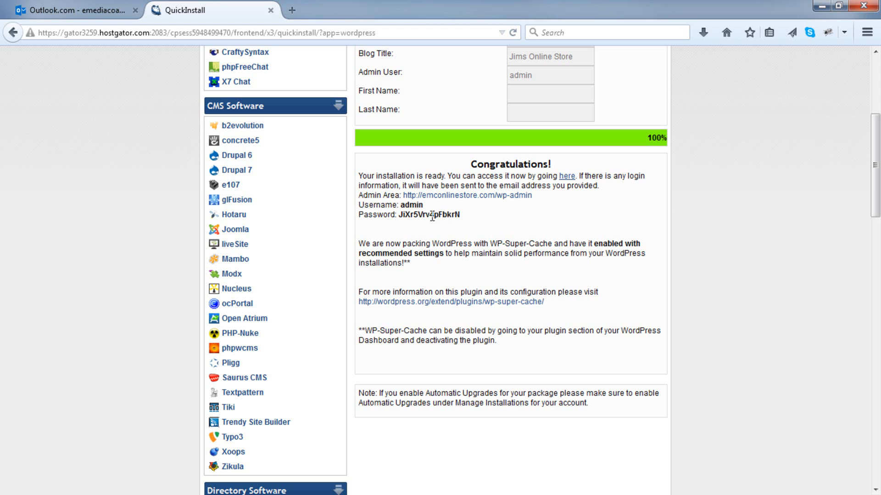
pyautogui.rightClick(508, 203)
# - Open the wp-admin login page in a new tab and copy the generated admin password
pyautogui.click(522, 207)
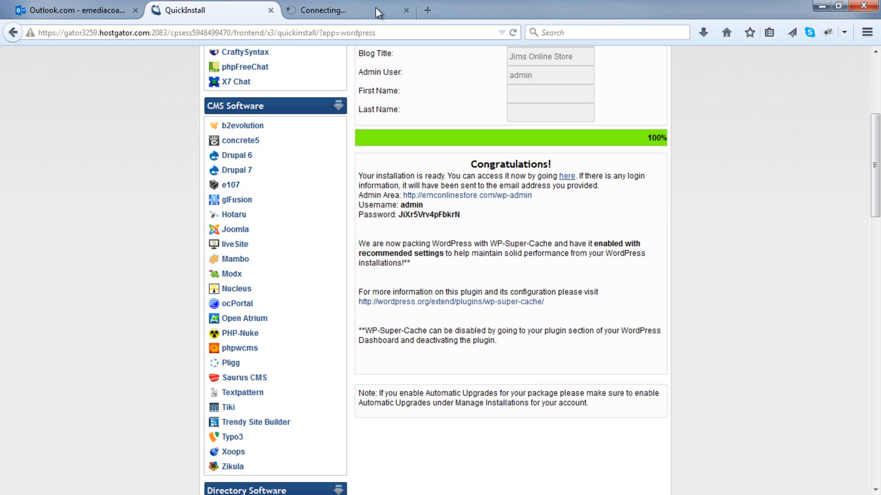
pyautogui.click(375, 9)
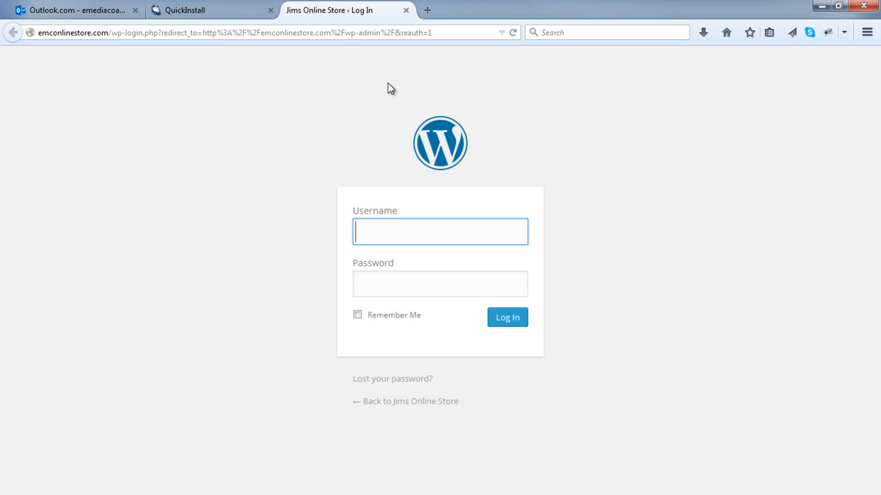
pyautogui.click(210, 10)
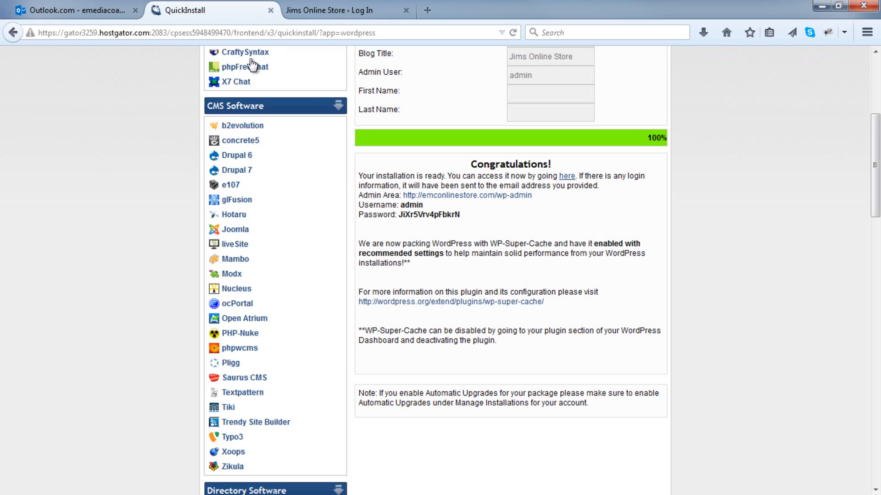
pyautogui.doubleClick(420, 215)
pyautogui.rightClick(437, 216)
pyautogui.click(447, 229)
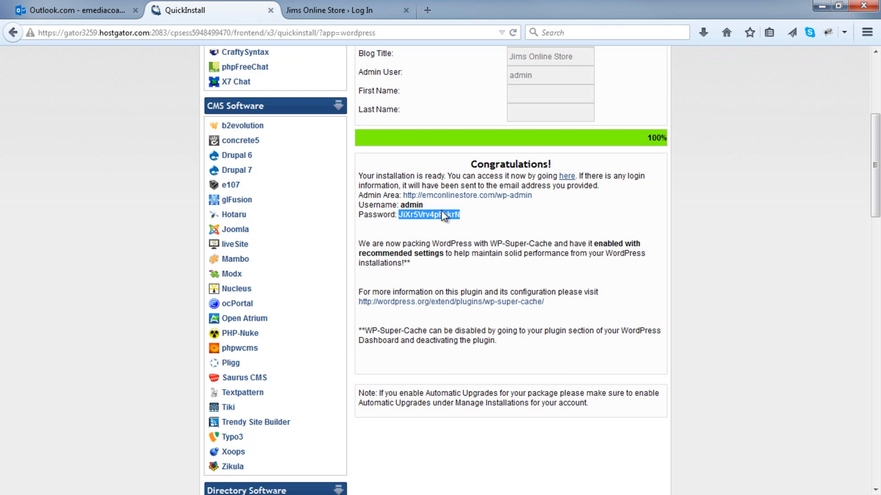
# - Log in to WordPress as admin with the pasted password and dismiss the save-password prompt
pyautogui.click(352, 1)
pyautogui.write('admin')
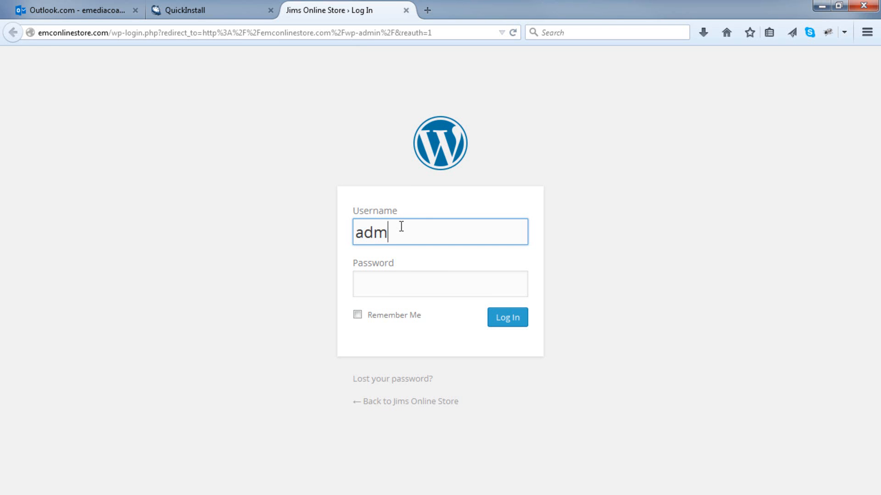
pyautogui.rightClick(394, 282)
pyautogui.click(424, 338)
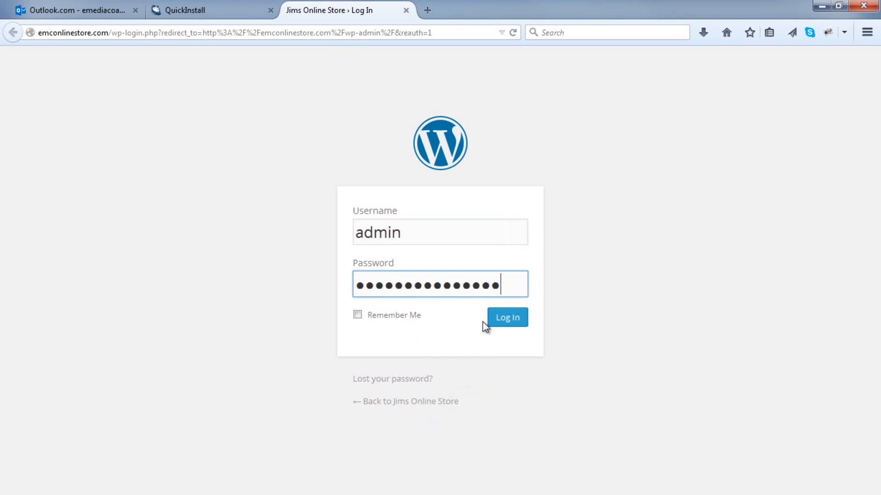
pyautogui.click(498, 322)
pyautogui.click(266, 52)
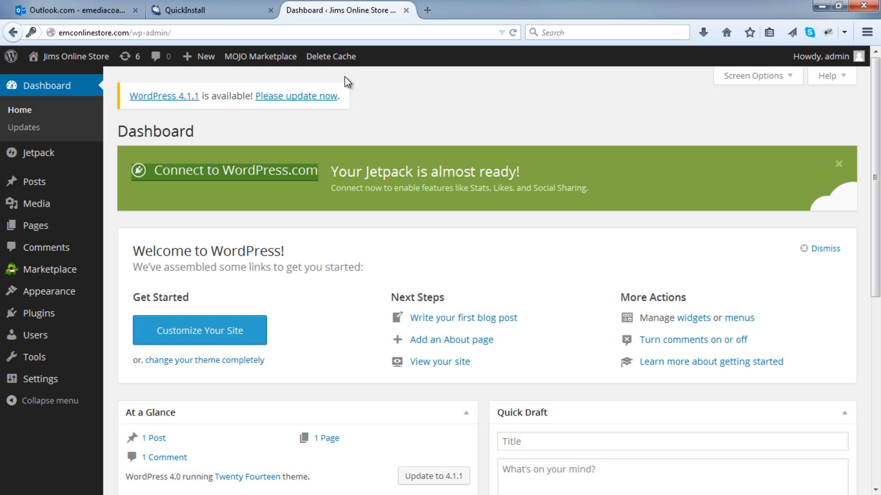
# - In the admin user's profile, enter and confirm a new password, then Update Profile
pyautogui.moveTo(42, 336)
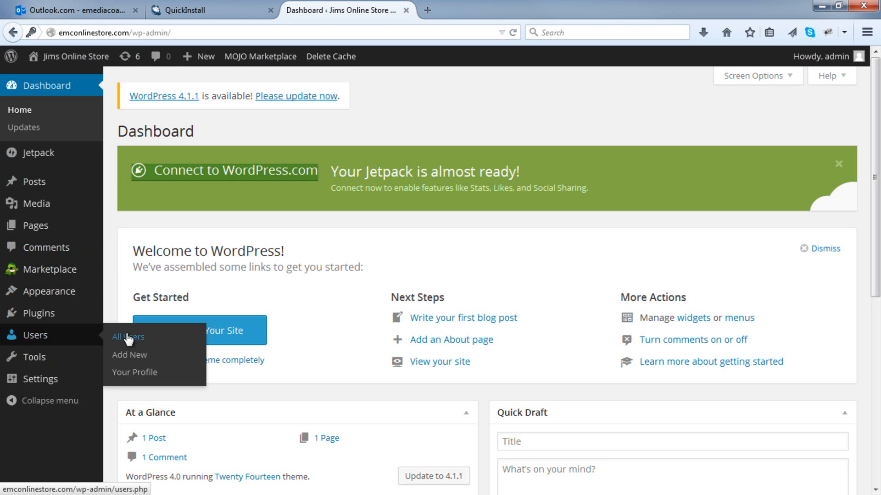
pyautogui.click(139, 342)
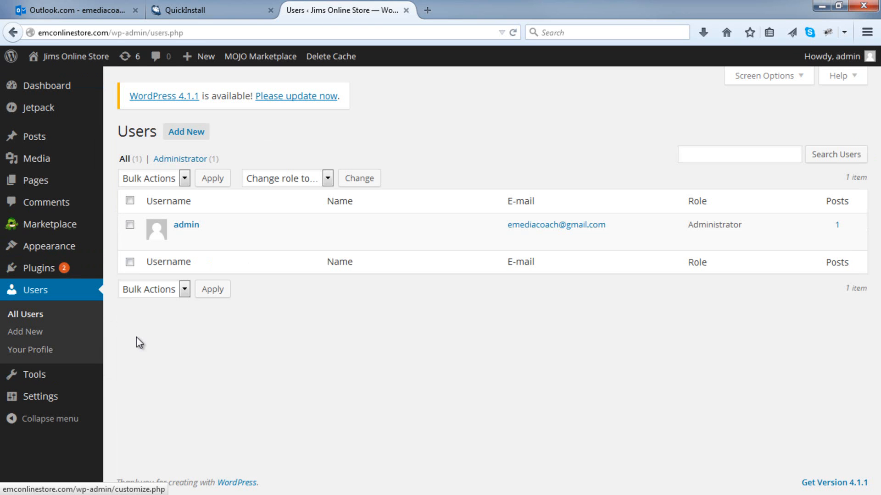
pyautogui.click(190, 228)
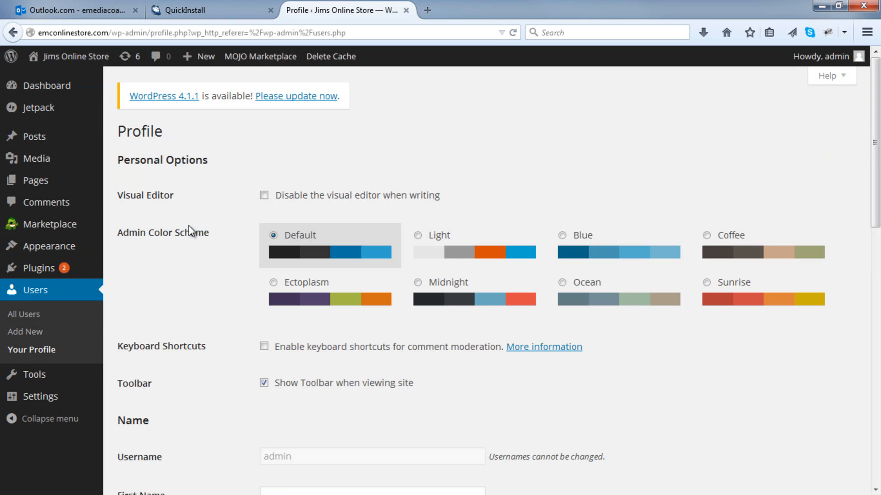
pyautogui.scroll(-13, 211, 238)
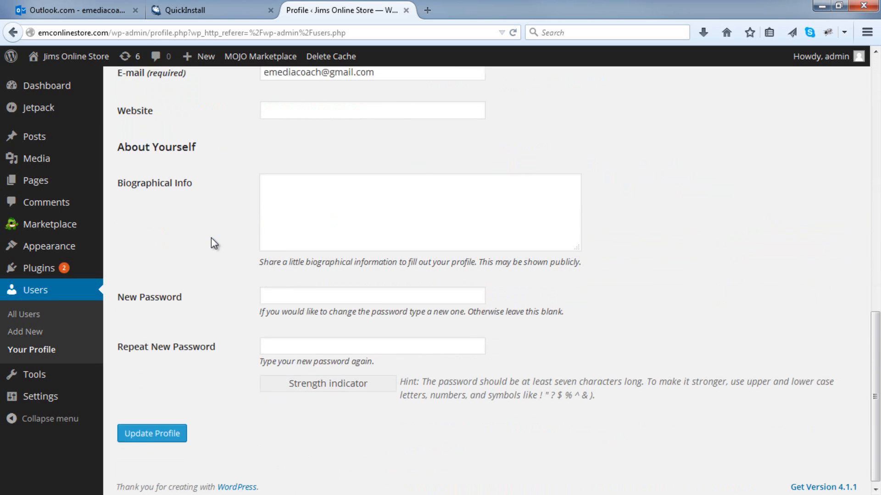
pyautogui.click(327, 289)
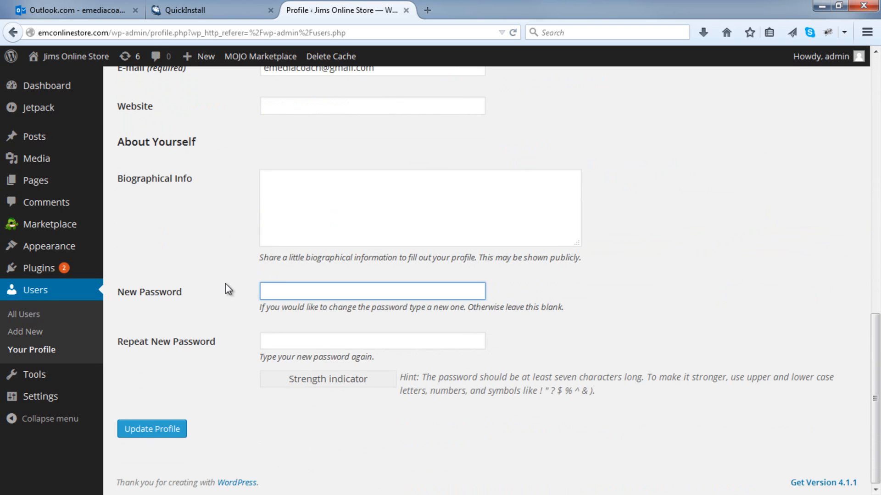
pyautogui.write('••••••••')
pyautogui.press('Tab')
pyautogui.write('••••••••')
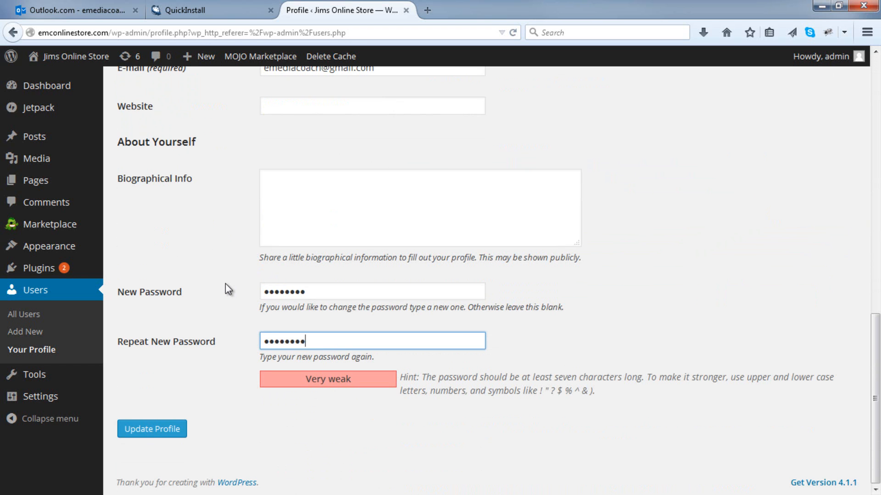
pyautogui.click(151, 431)
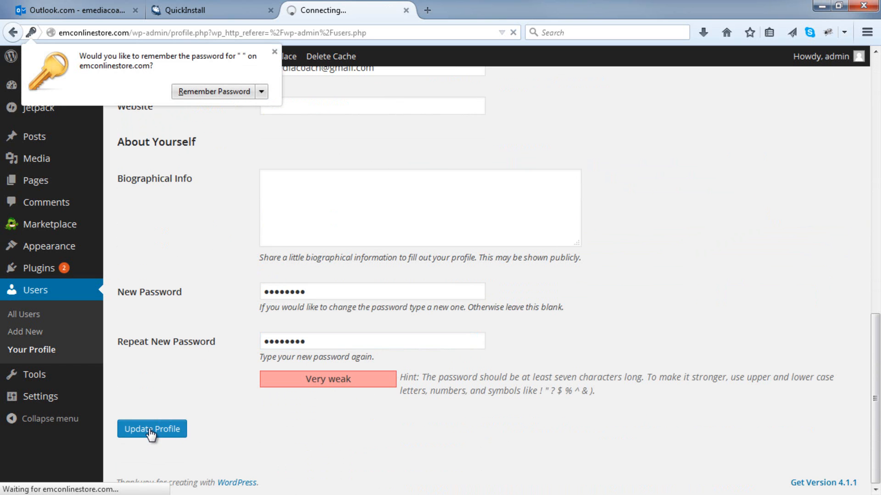
pyautogui.click(274, 52)
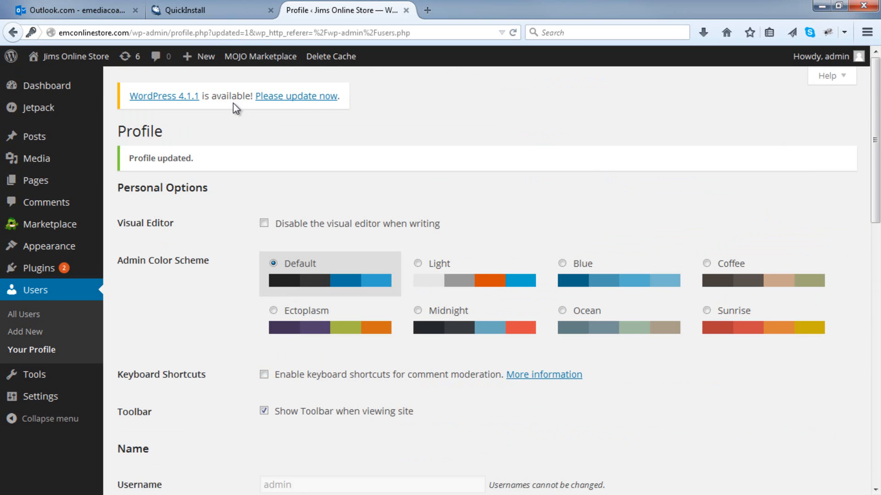
# - Review the QuickInstall admin login details, then return to the Jims Online Store Dashboard
pyautogui.click(222, 17)
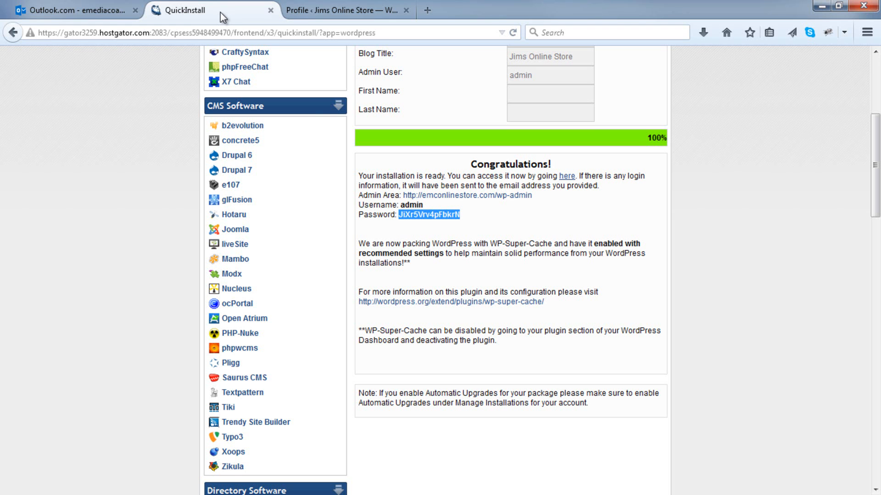
pyautogui.click(505, 223)
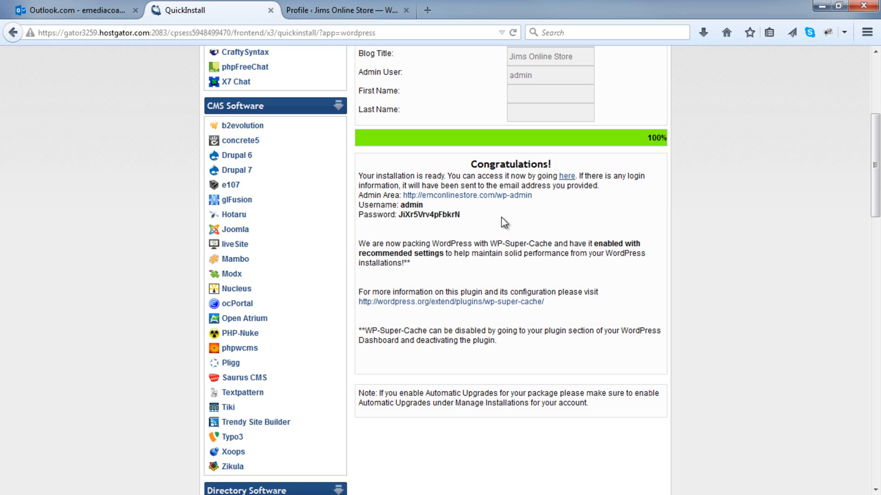
pyautogui.doubleClick(436, 215)
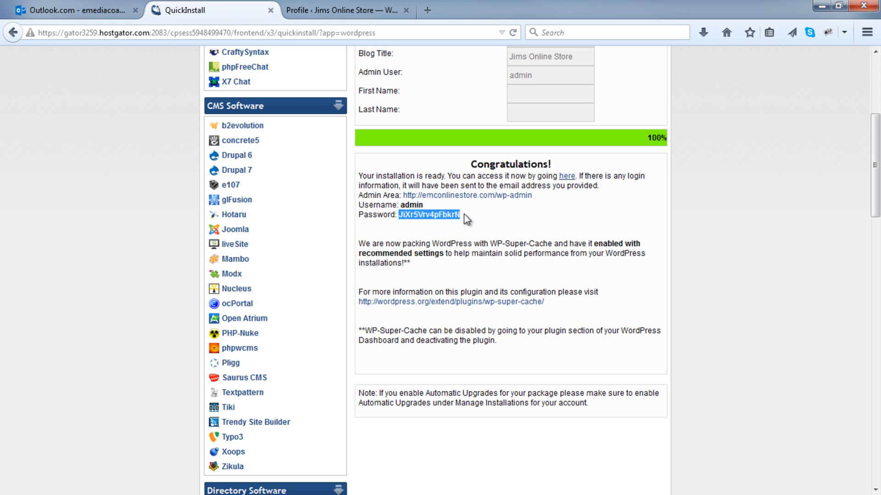
pyautogui.click(464, 214)
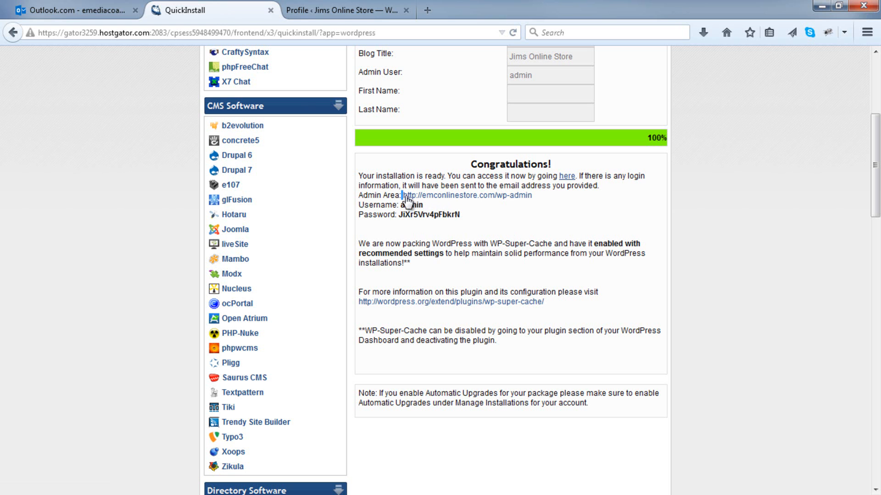
pyautogui.moveTo(402, 195); pyautogui.dragTo(418, 203)
pyautogui.click(433, 209)
pyautogui.click(354, 13)
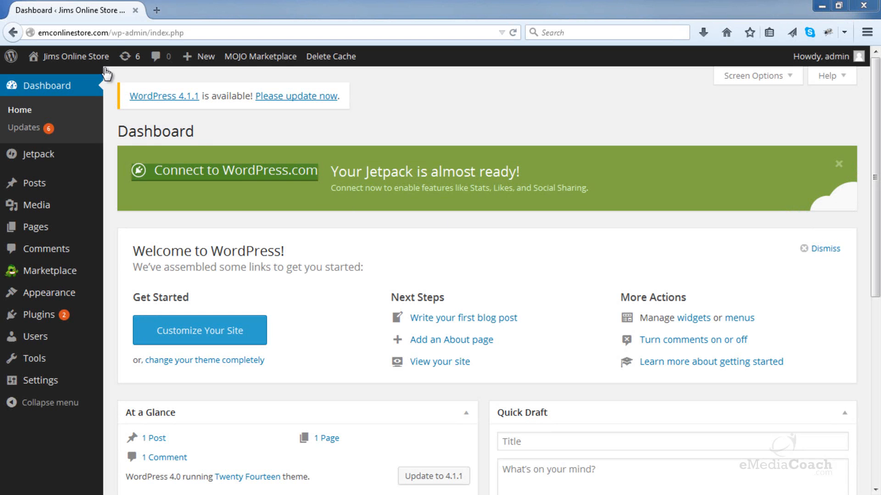
pyautogui.moveTo(90, 63)
pyautogui.rightClick(85, 81)
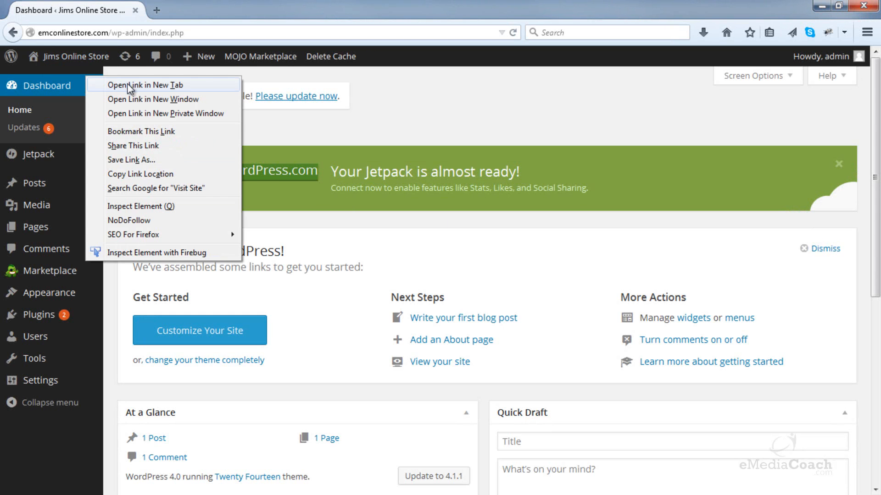
pyautogui.click(128, 83)
pyautogui.click(205, 13)
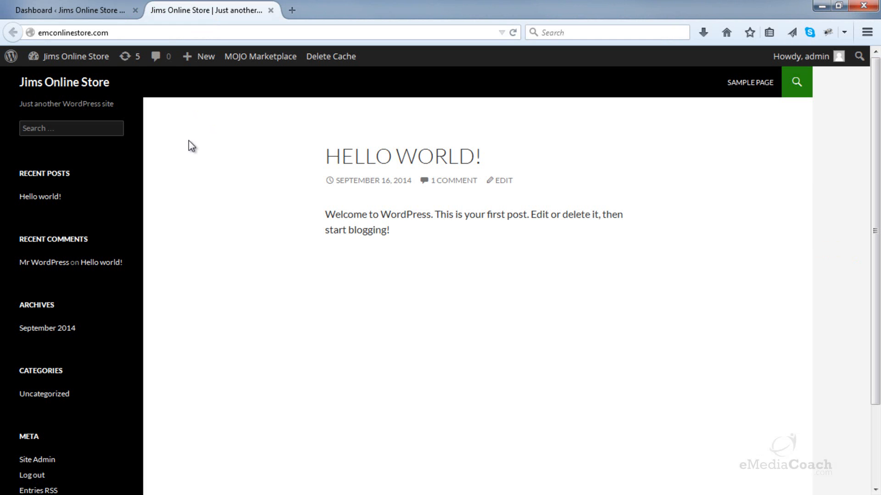
pyautogui.scroll(-2, 189, 140)
pyautogui.scroll(2, 191, 153)
pyautogui.click(268, 11)
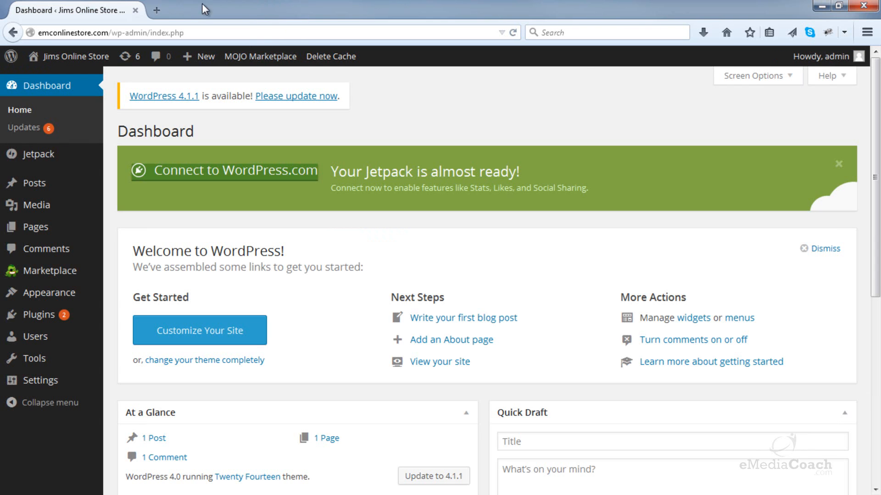
pyautogui.click(156, 11)
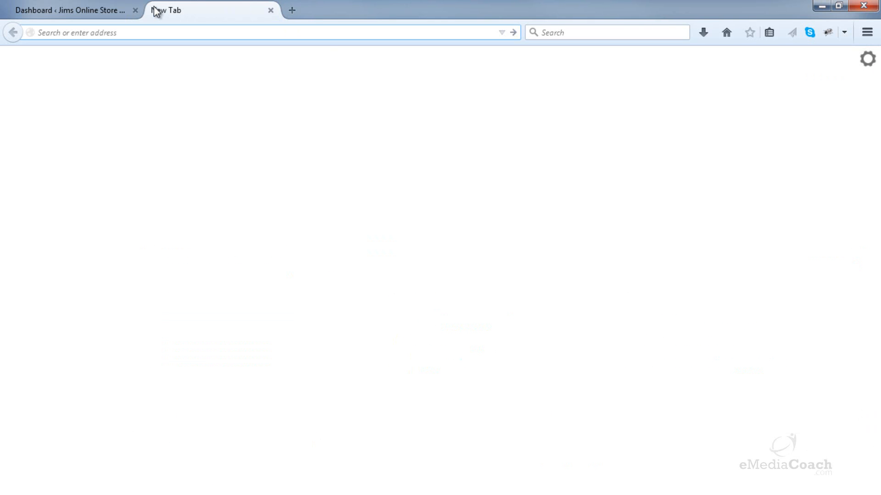
# - Go to woocommerce.com and open the Themes > All Themes catalogue
pyautogui.write('woocommer')
pyautogui.write('ce.com')
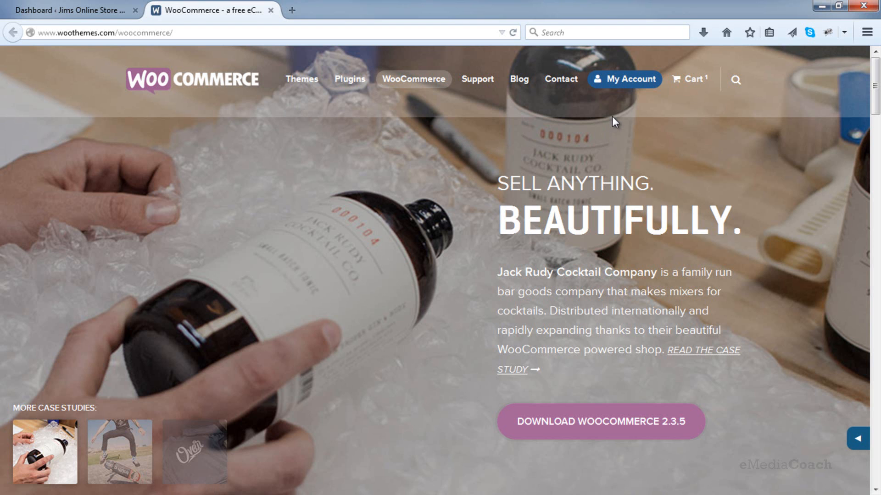
pyautogui.moveTo(302, 80)
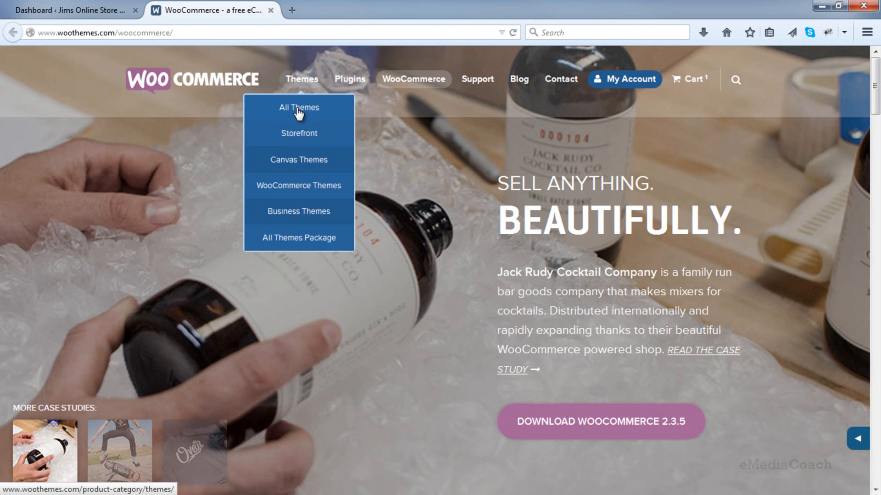
pyautogui.click(298, 111)
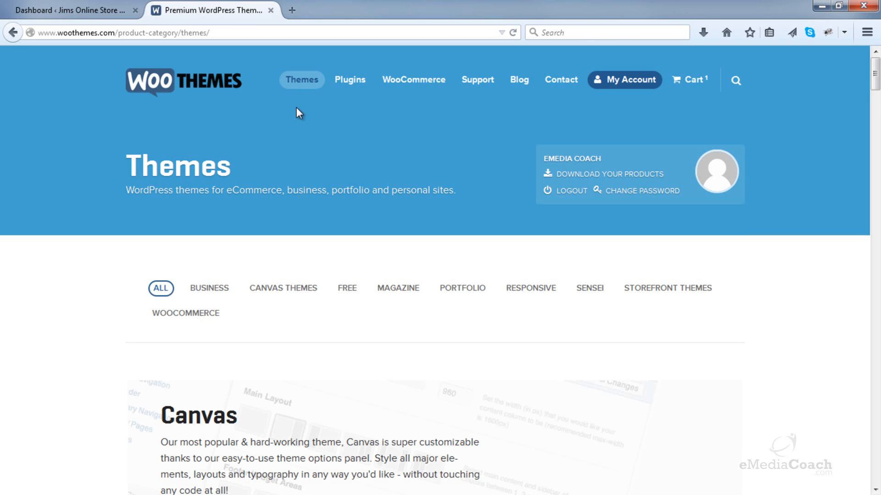
# - Filter the theme catalogue to FREE and scroll to the Mystile card
pyautogui.click(353, 299)
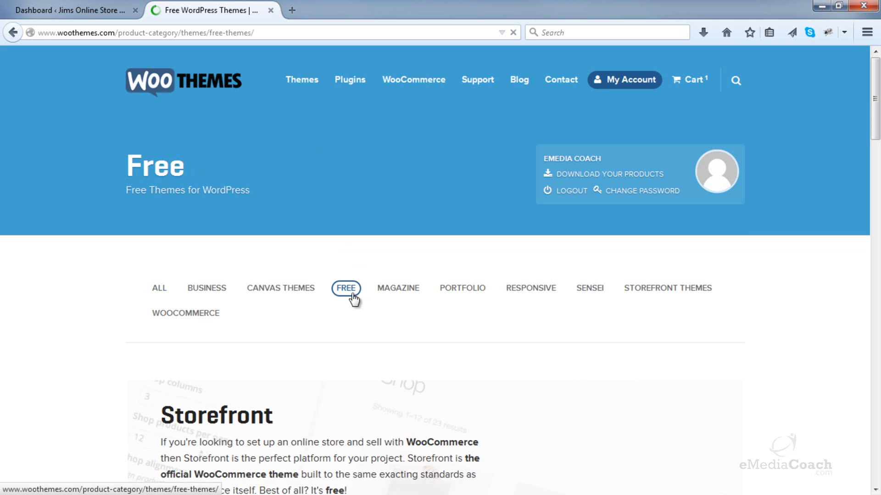
pyautogui.scroll(-3, 355, 299)
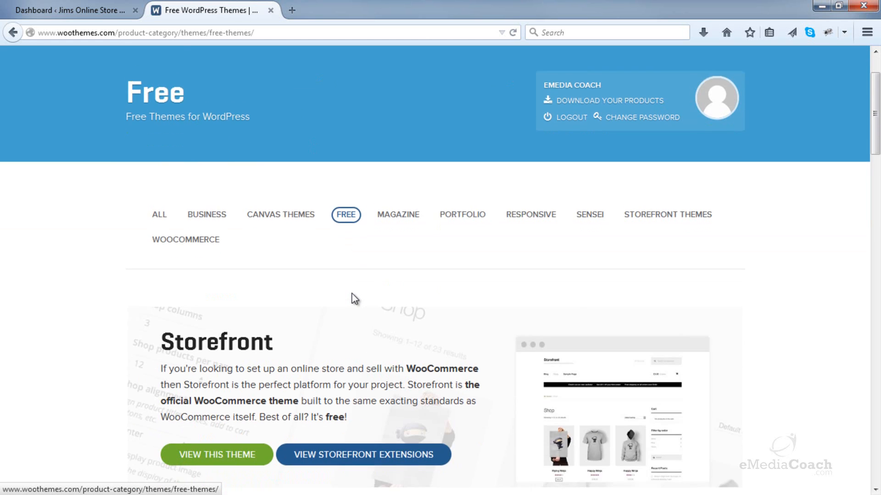
pyautogui.scroll(-3, 354, 299)
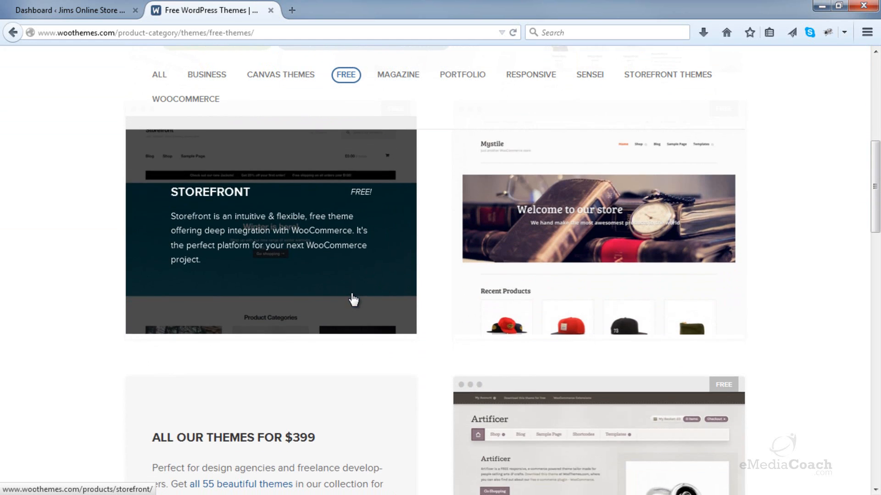
pyautogui.scroll(5, 432, 289)
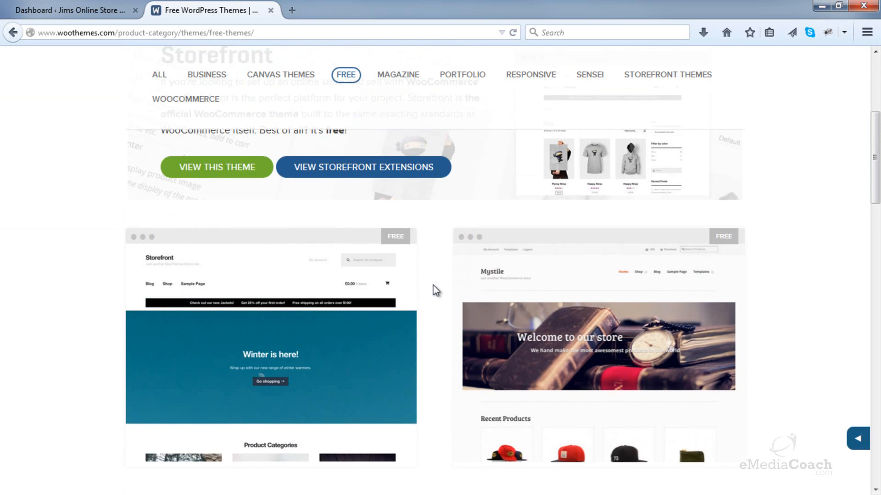
pyautogui.scroll(1, 435, 290)
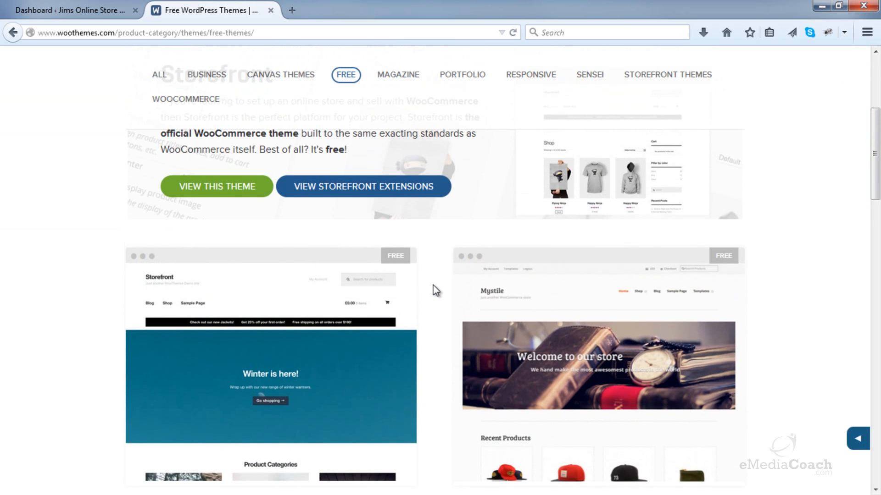
pyautogui.moveTo(484, 298)
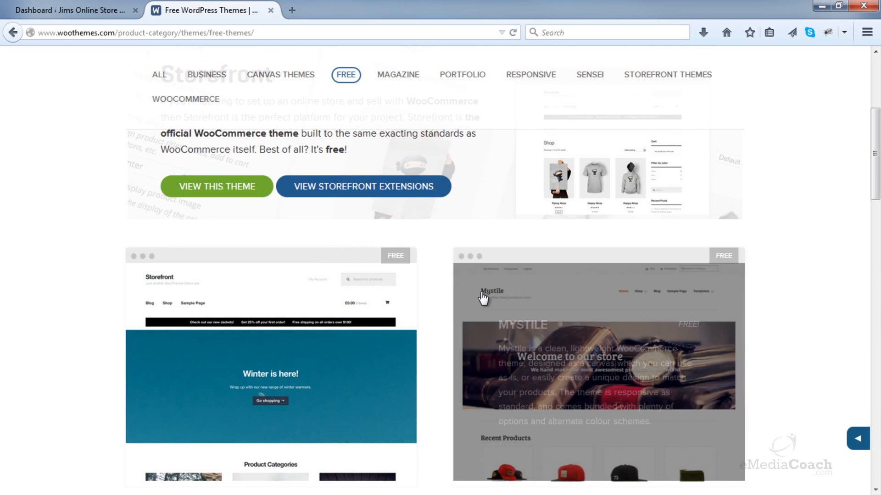
pyautogui.scroll(-6, 501, 362)
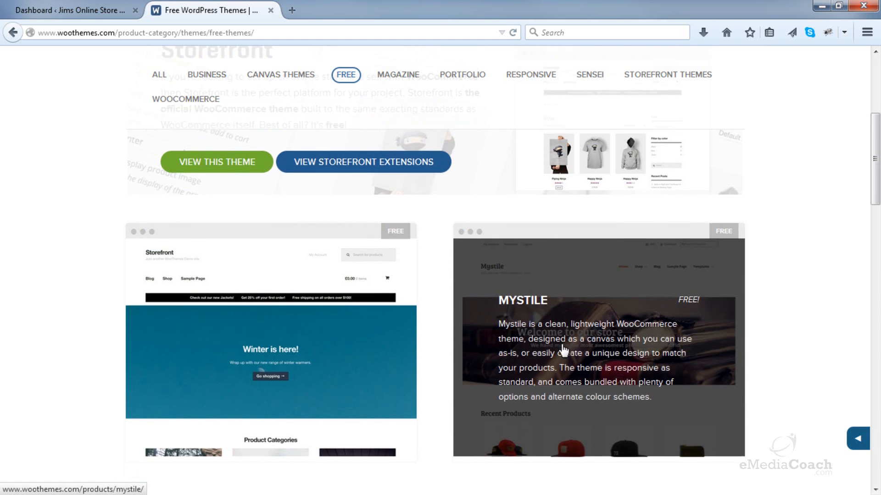
# - Open the Mystile theme page and add its Free Theme Package to the cart
pyautogui.click(572, 279)
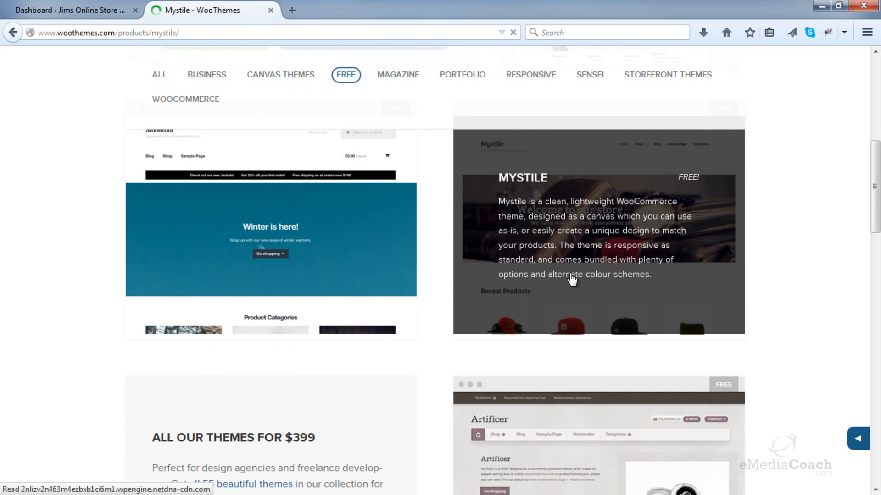
pyautogui.scroll(-5, 572, 279)
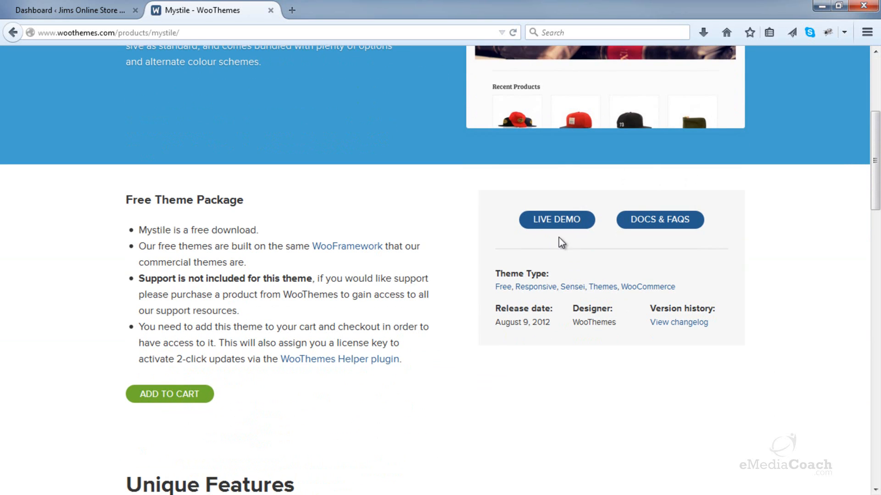
pyautogui.scroll(-6, 419, 282)
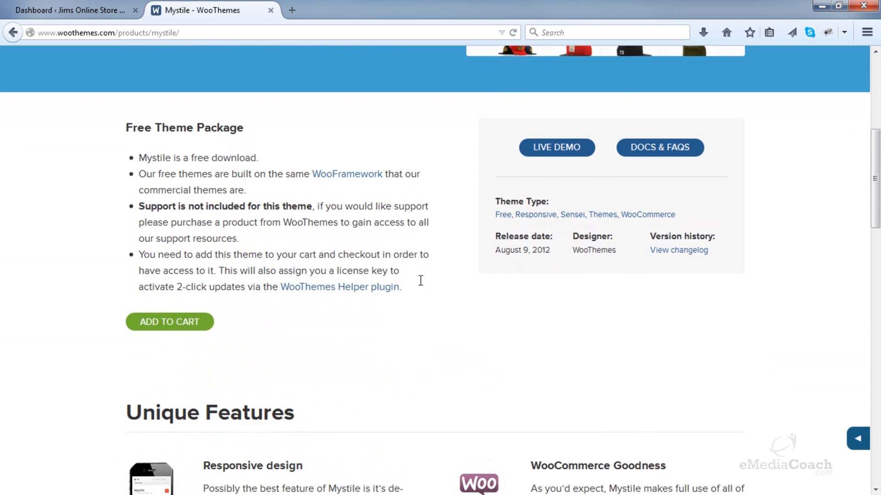
pyautogui.scroll(-10, 409, 284)
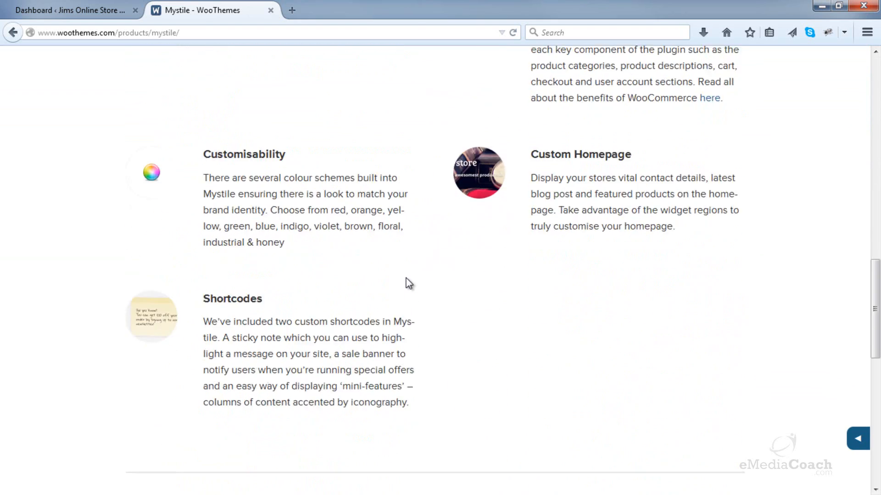
pyautogui.scroll(5, 408, 283)
pyautogui.scroll(10, 409, 283)
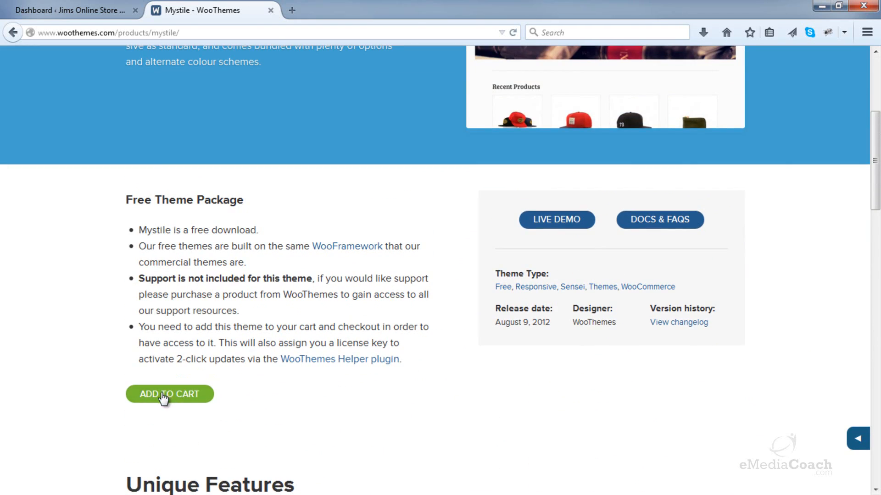
pyautogui.click(163, 396)
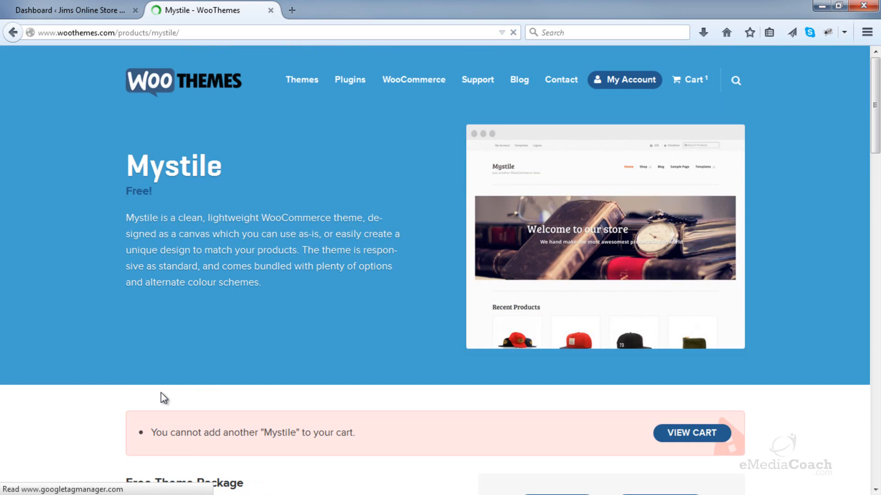
# - View the cart containing Mystile at $0.00
pyautogui.scroll(-5, 164, 398)
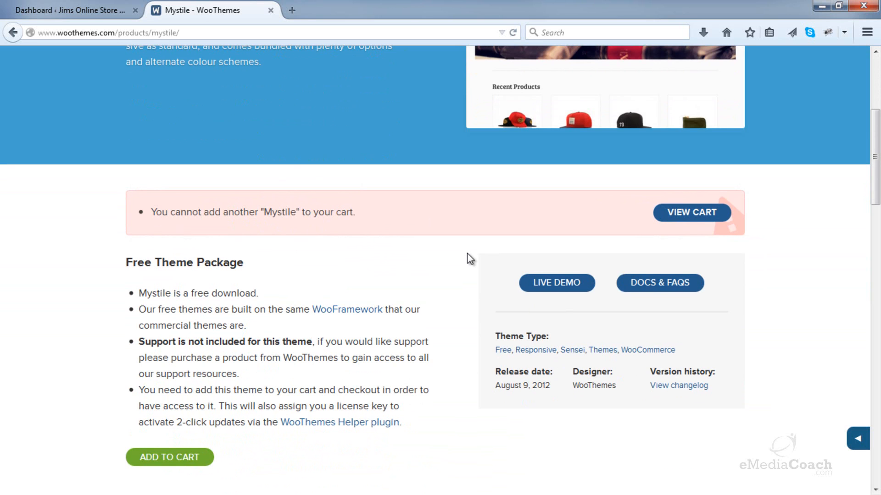
pyautogui.scroll(-2, 467, 254)
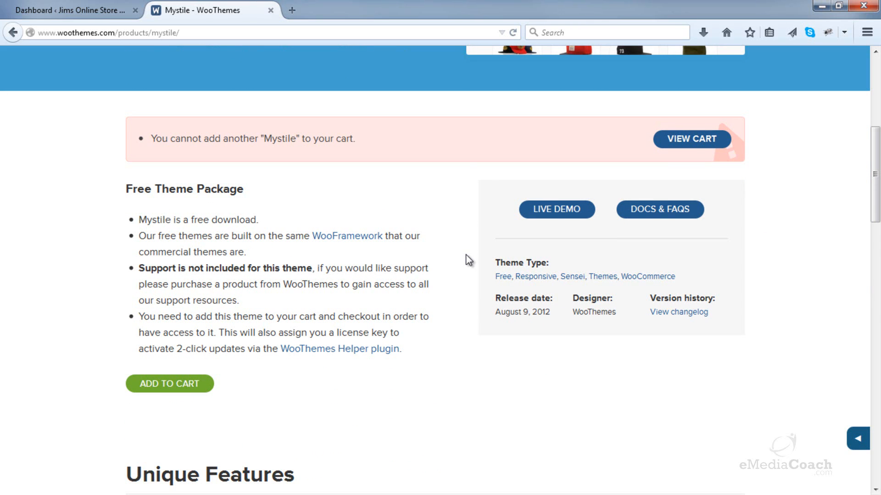
pyautogui.click(690, 145)
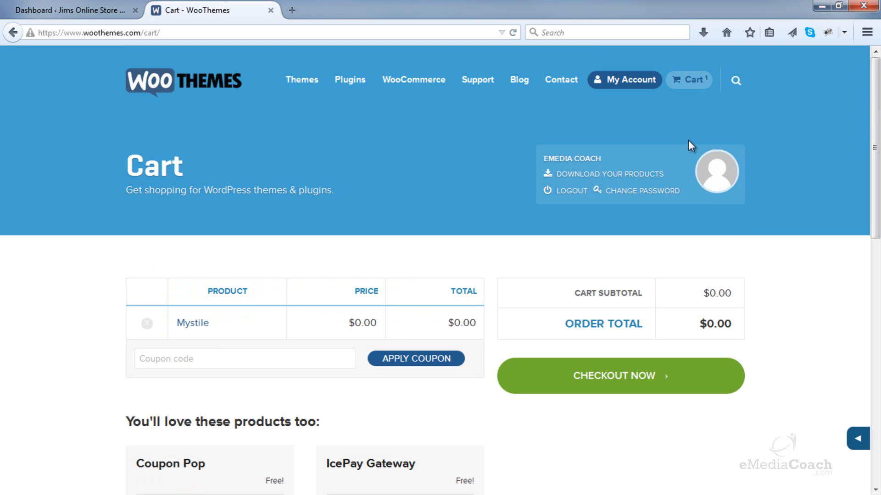
# - Confirm the cart shows Mystile at $0.00, then go to Download Your Products
pyautogui.scroll(-3, 688, 140)
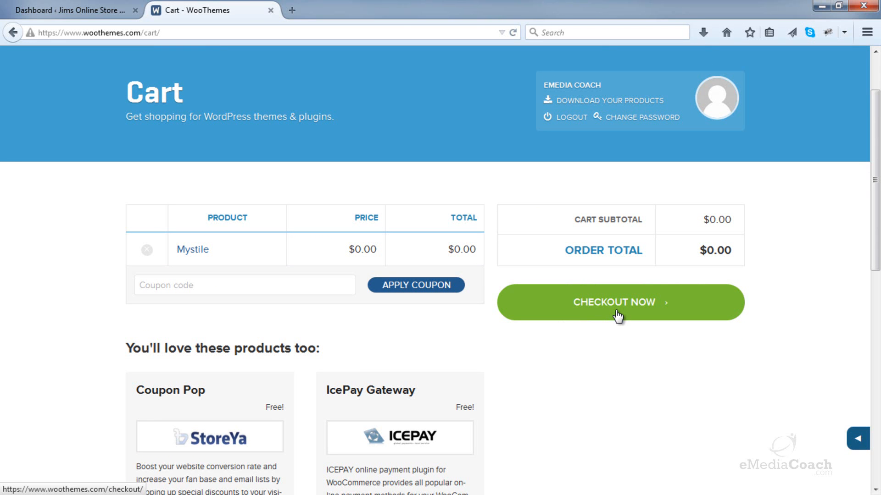
pyautogui.scroll(3, 617, 312)
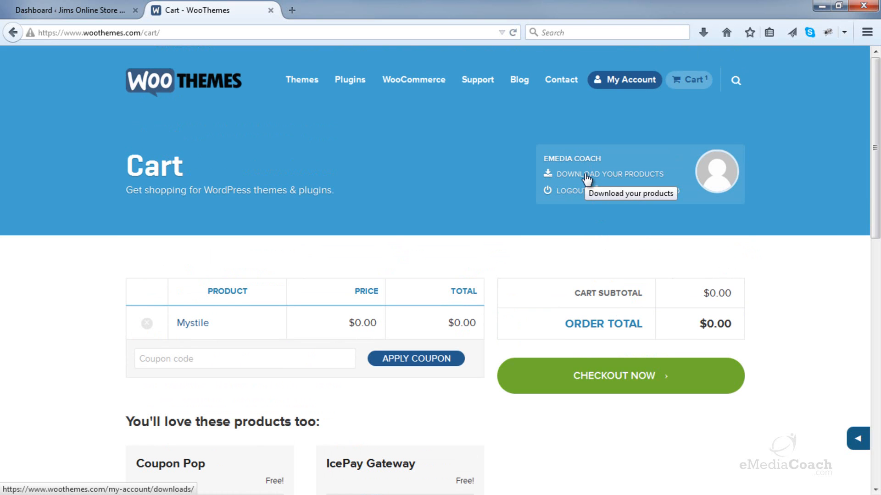
pyautogui.click(586, 179)
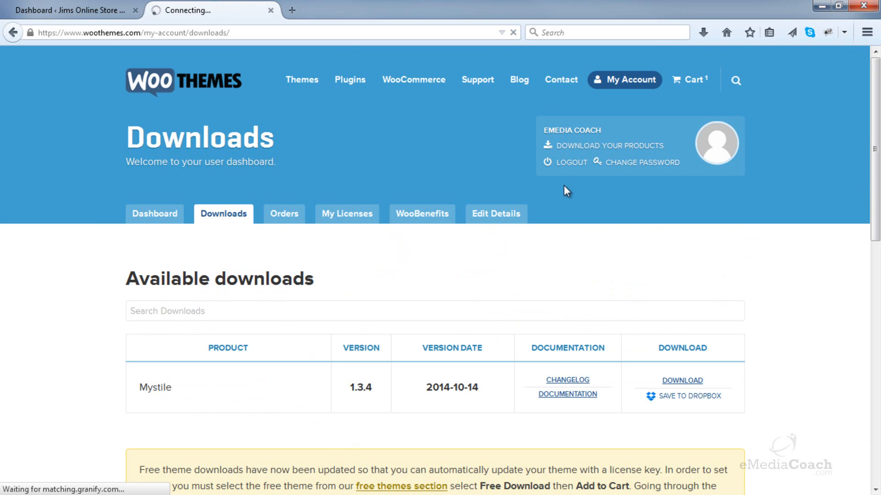
# - Download the Mystile package and save mystile.zip to the Desktop
pyautogui.scroll(-3, 105, 276)
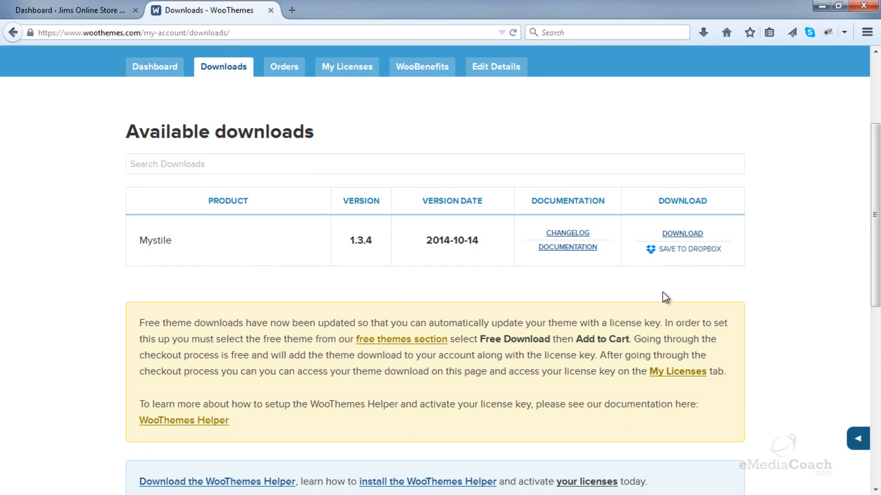
pyautogui.click(681, 238)
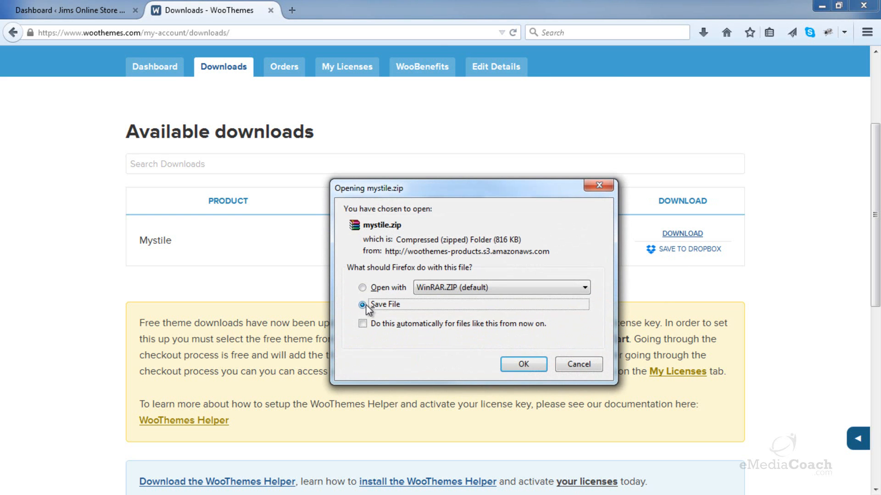
pyautogui.click(523, 364)
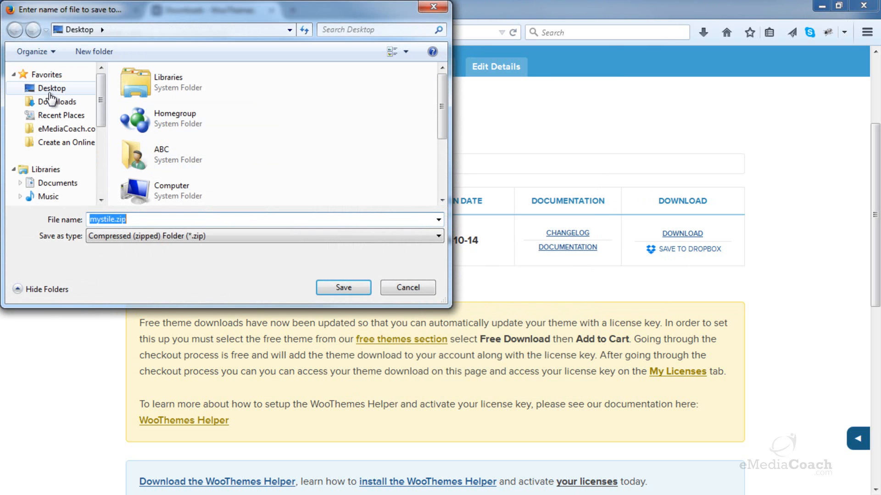
pyautogui.click(50, 90)
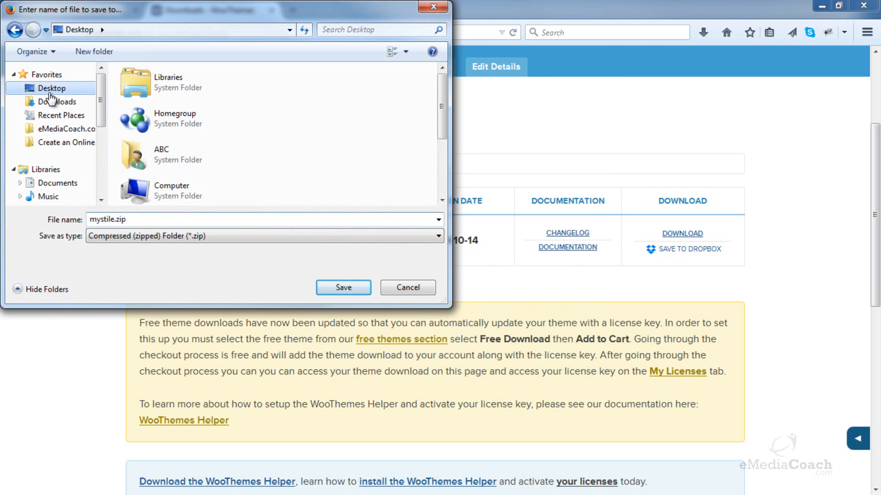
pyautogui.click(337, 287)
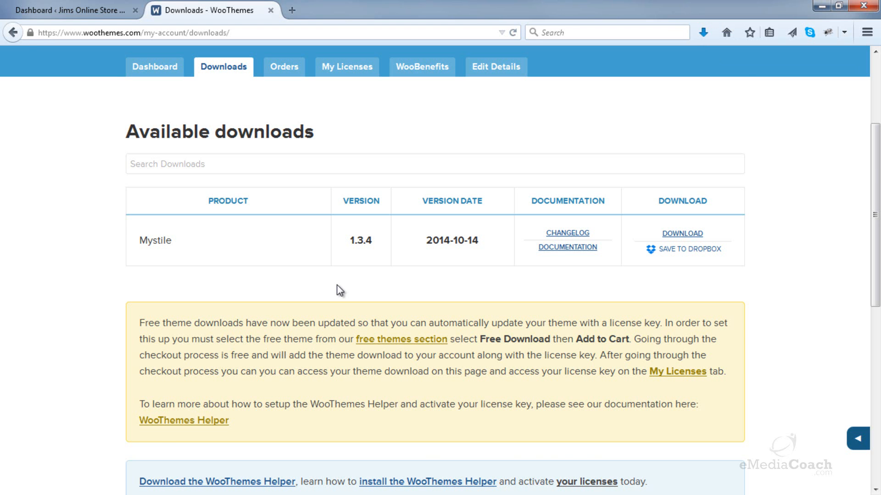
# - Go to Appearance > Themes in the dashboard and start a new theme upload
pyautogui.click(96, 10)
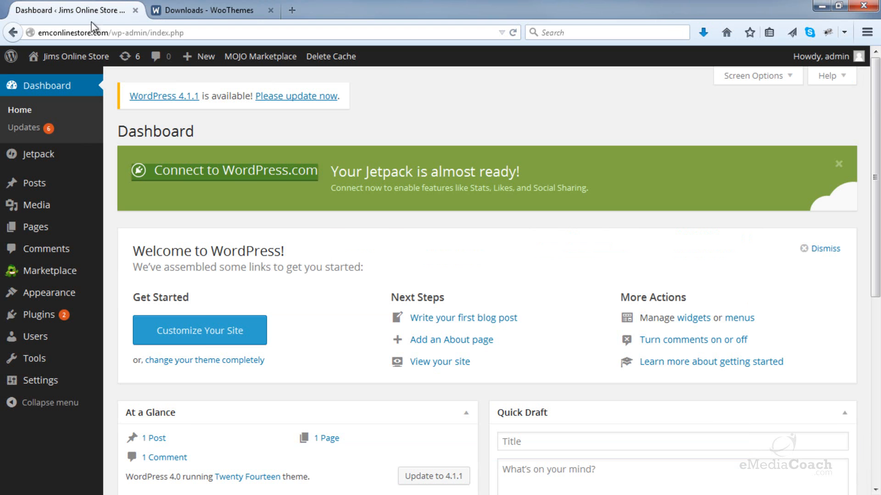
pyautogui.moveTo(70, 289)
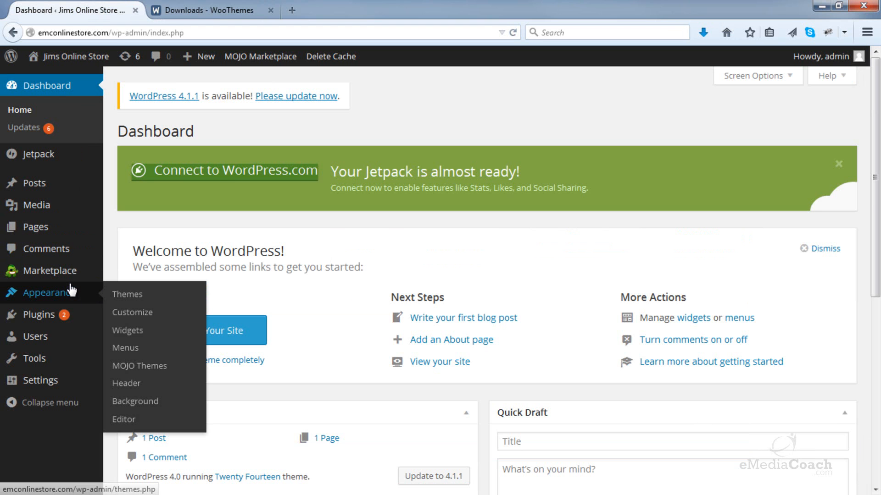
pyautogui.click(154, 297)
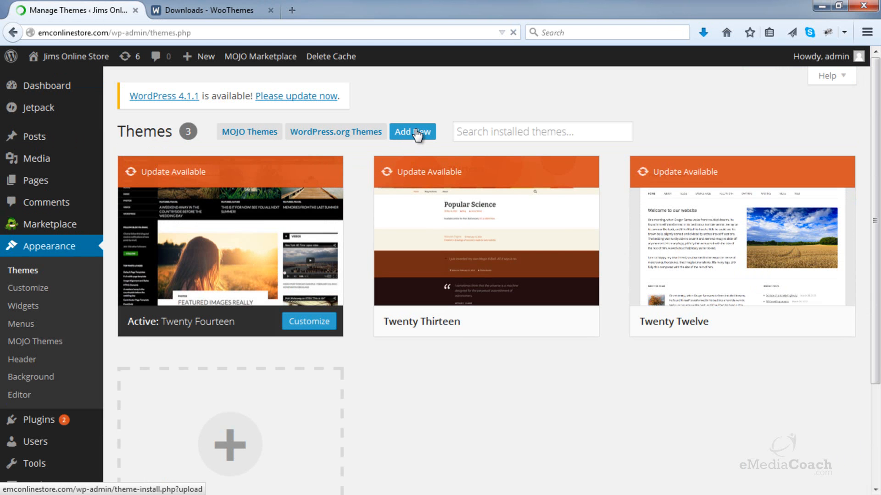
pyautogui.click(417, 134)
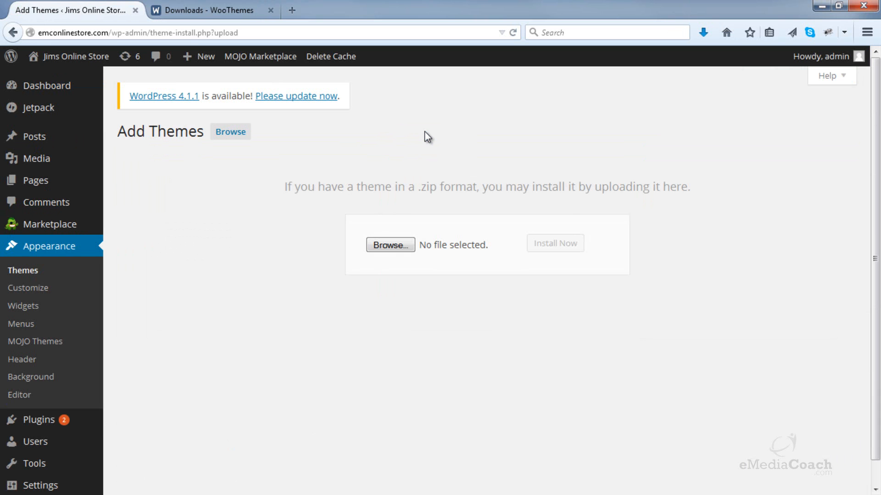
# - Upload and install mystile.zip, then activate the Mystile theme
pyautogui.click(391, 245)
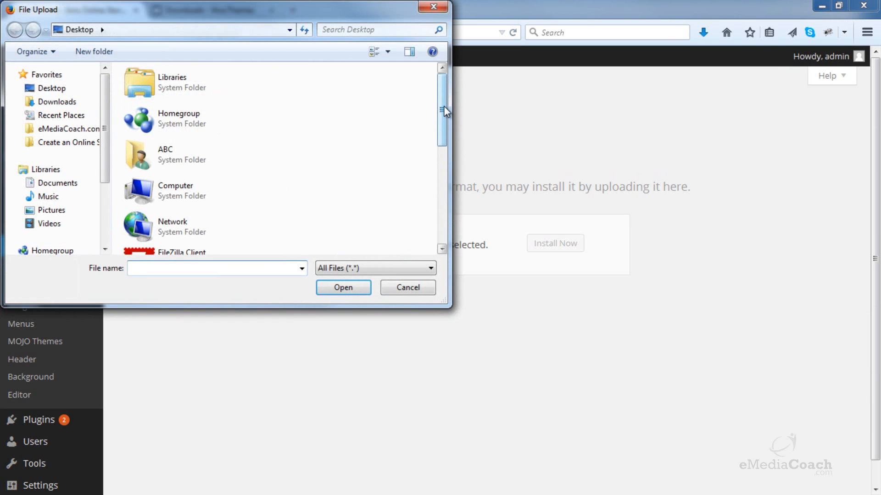
pyautogui.moveTo(444, 109); pyautogui.dragTo(425, 213)
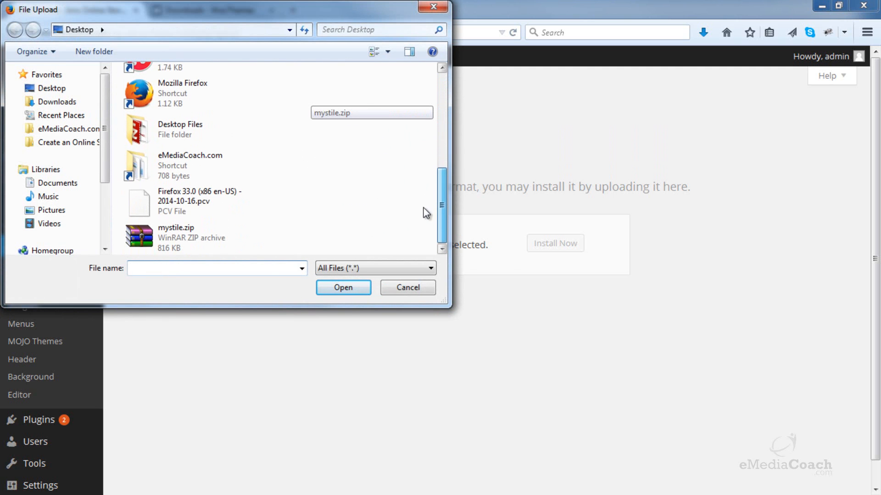
pyautogui.click(149, 242)
pyautogui.click(339, 288)
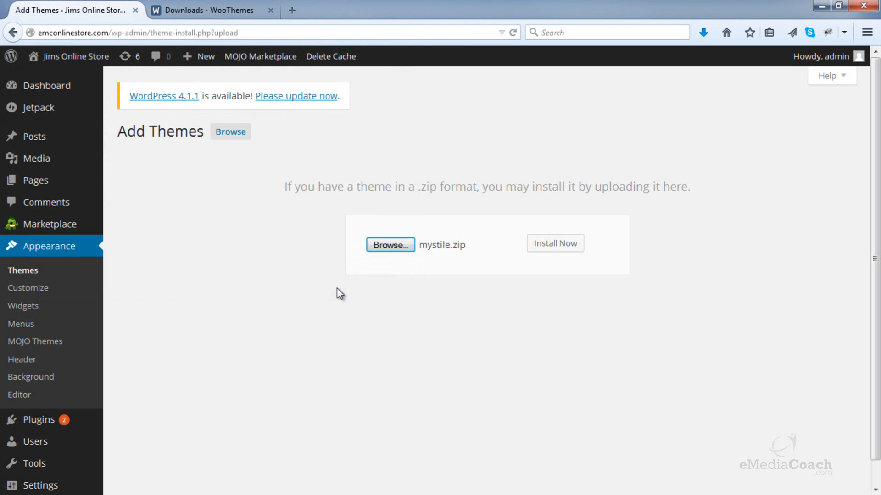
pyautogui.click(535, 247)
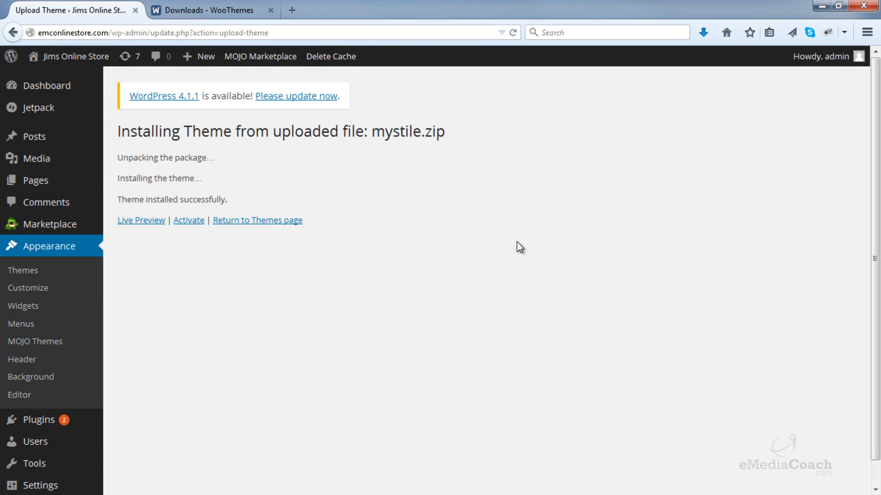
pyautogui.click(194, 222)
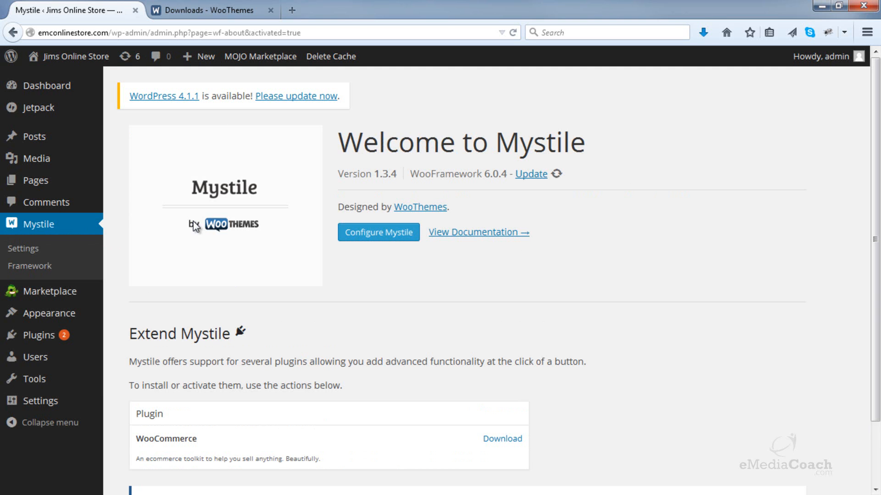
# - View the Mystile-styled storefront in a new tab, then return to the admin welcome page
pyautogui.moveTo(69, 56)
pyautogui.rightClick(74, 79)
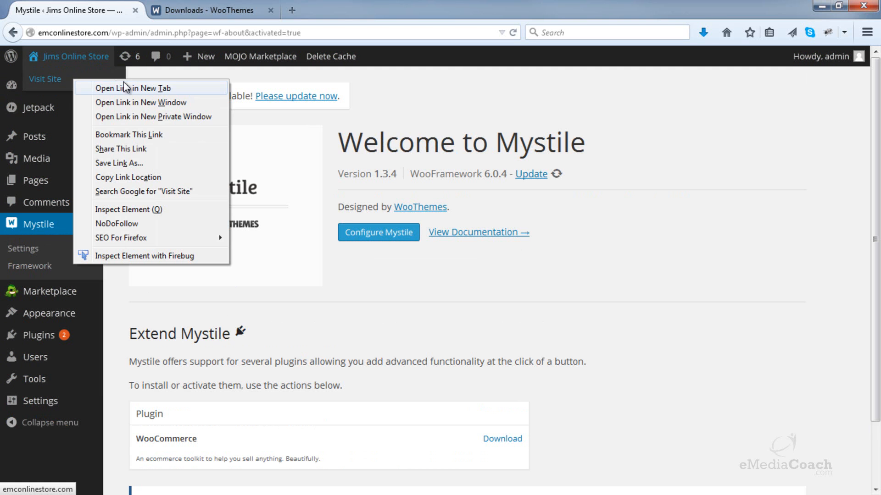
pyautogui.click(124, 87)
pyautogui.click(216, 10)
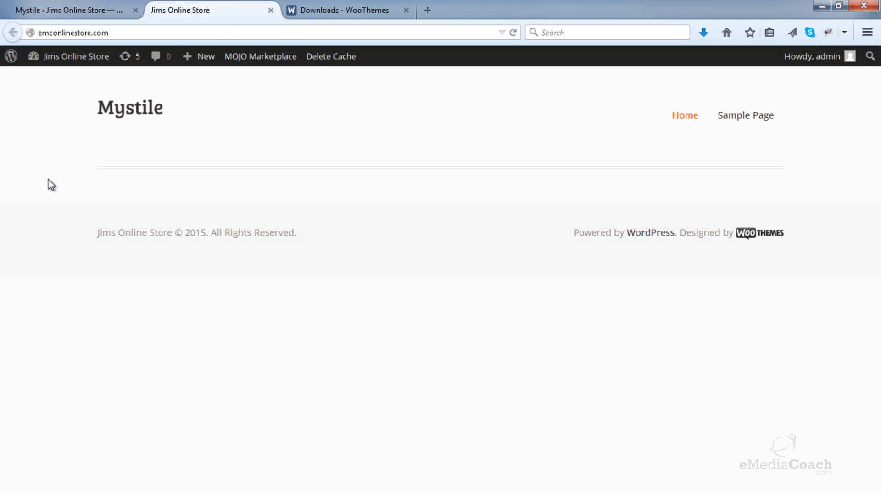
pyautogui.click(87, 11)
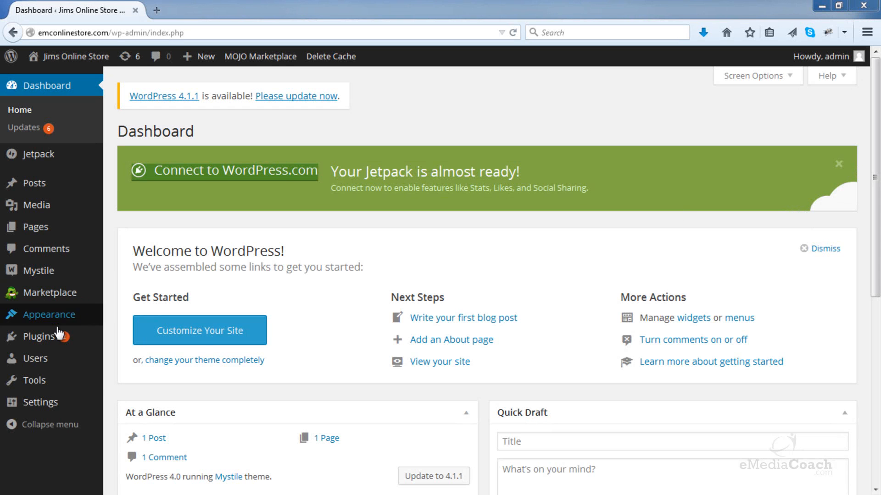
# - Search the Add New Plugins directory for 'woocommerce'
pyautogui.moveTo(53, 338)
pyautogui.click(127, 360)
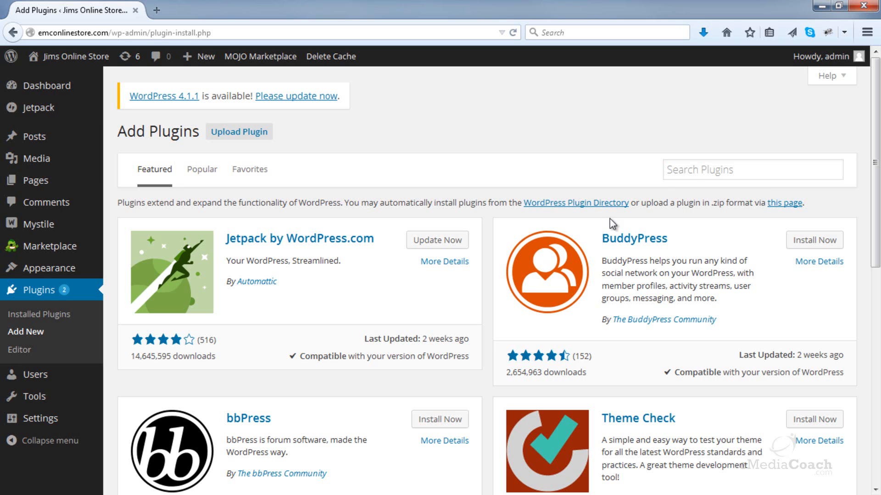
pyautogui.click(691, 175)
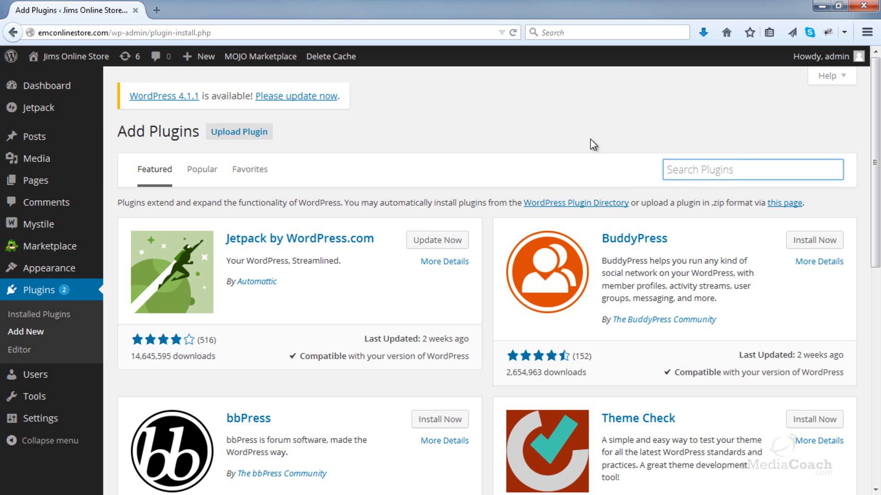
pyautogui.write('woocommerce')
pyautogui.press('Return')
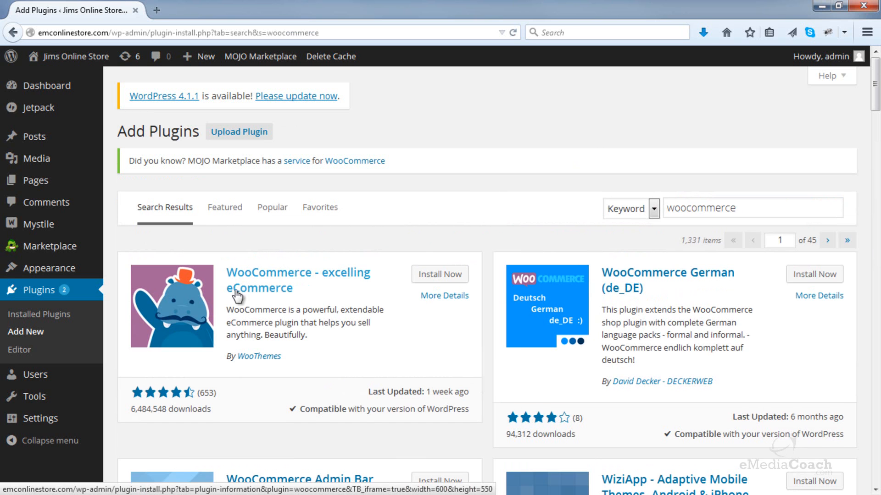
# - Install the WooCommerce plugin, confirm, and activate it
pyautogui.click(454, 270)
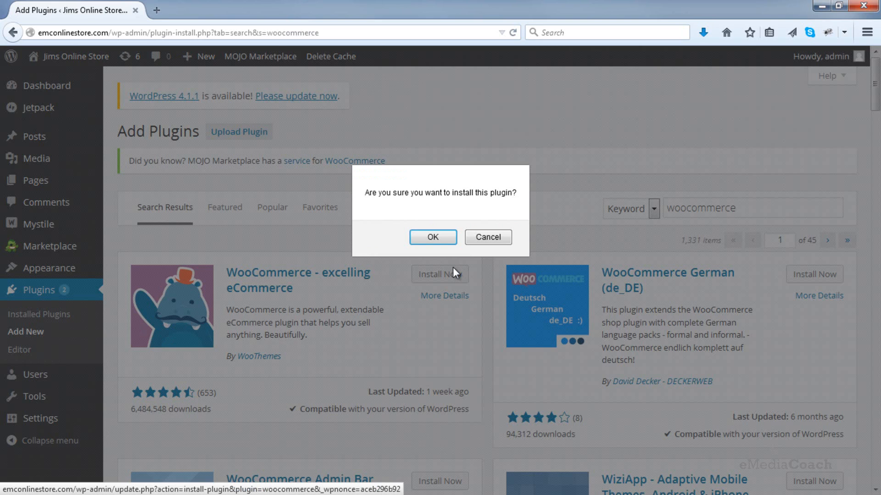
pyautogui.click(433, 237)
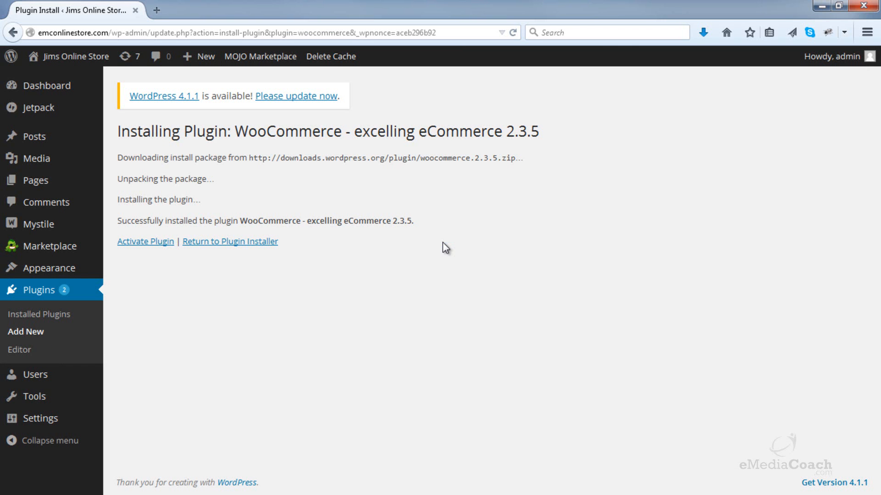
pyautogui.click(143, 245)
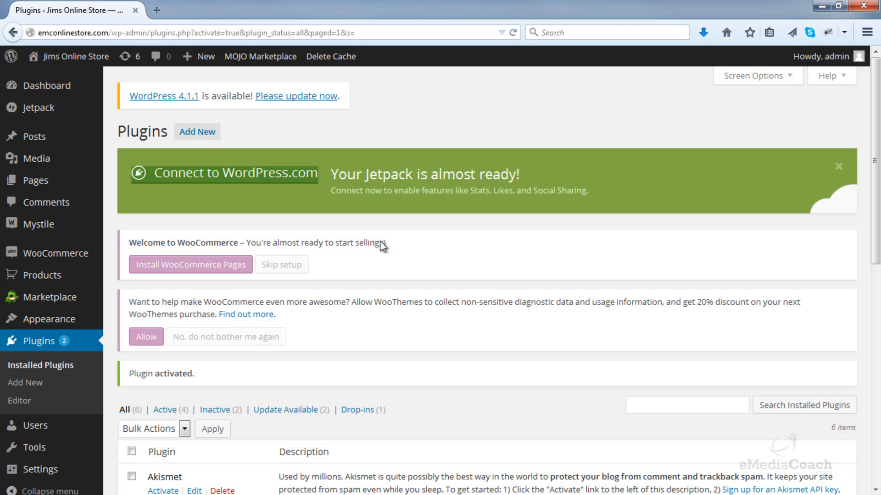
# - Open Pages > All Pages in a separate tab
pyautogui.scroll(-3, 381, 241)
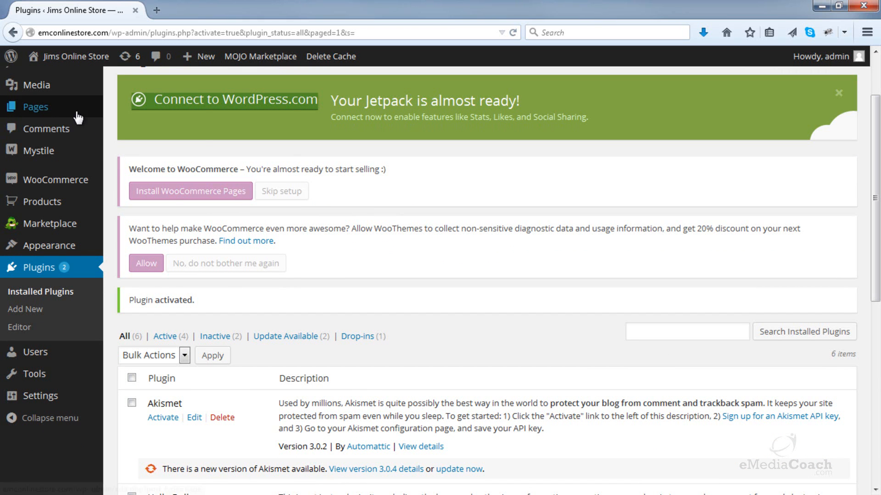
pyautogui.moveTo(83, 110)
pyautogui.rightClick(134, 113)
pyautogui.click(194, 122)
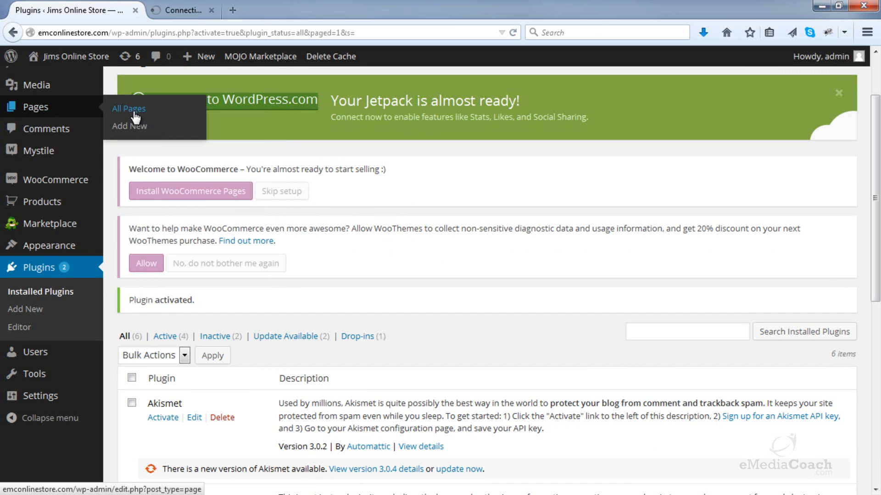
pyautogui.click(202, 6)
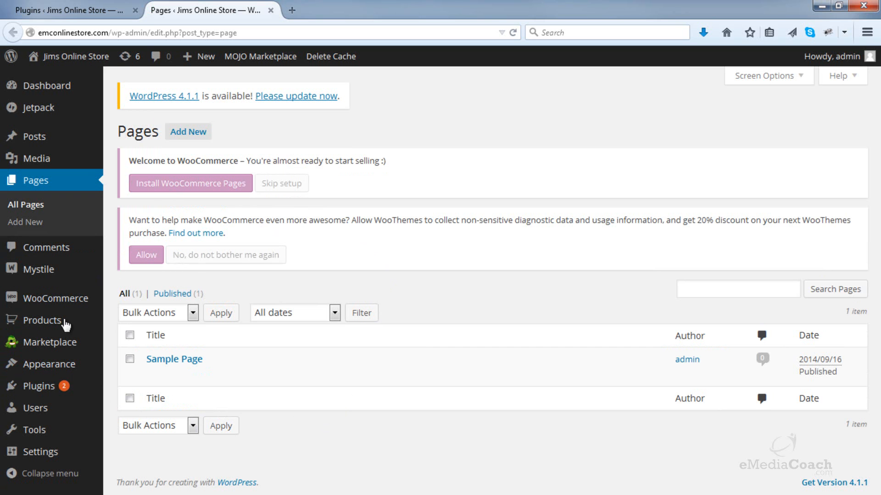
# - Install the WooCommerce pages, then refresh the pages list to show them
pyautogui.click(98, 8)
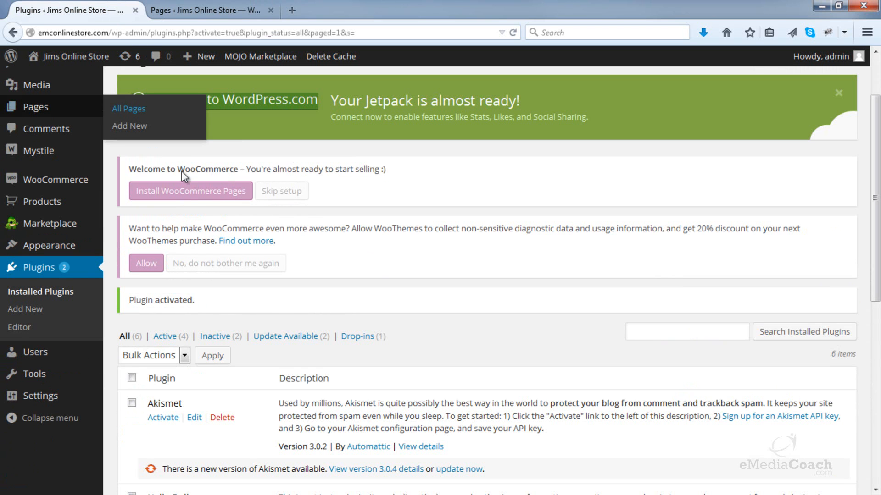
pyautogui.click(183, 196)
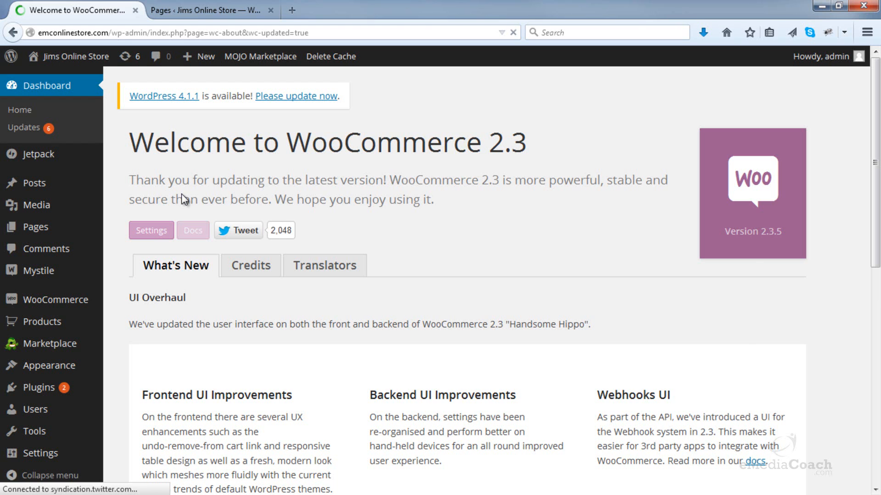
pyautogui.click(224, 9)
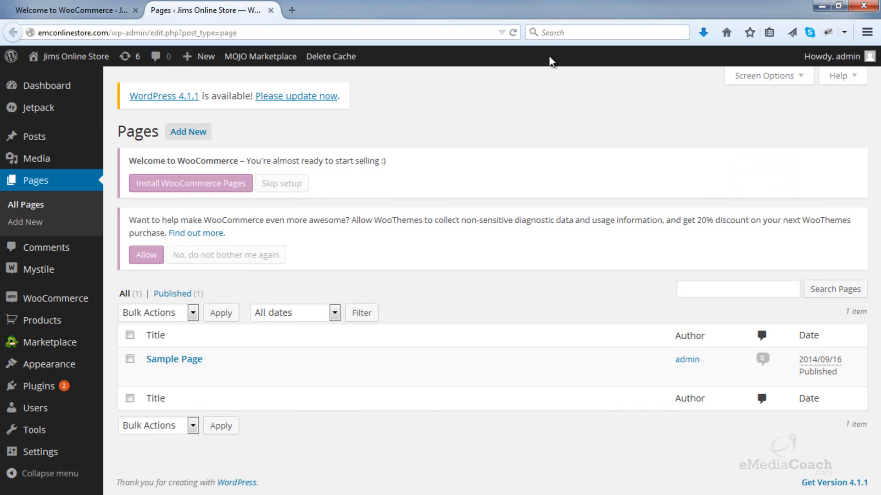
pyautogui.click(513, 32)
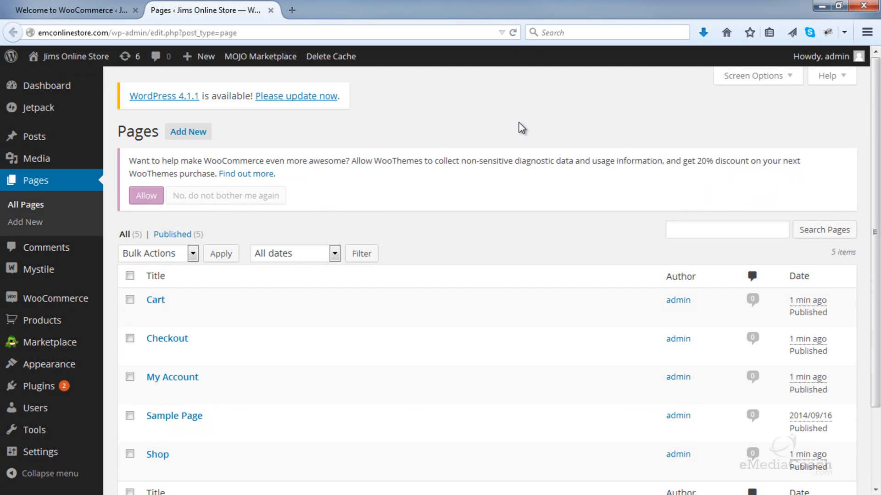
# - Trash the Sample Page, leaving Cart, Checkout, My Account and Shop
pyautogui.scroll(-1, 519, 123)
pyautogui.scroll(-2, 519, 123)
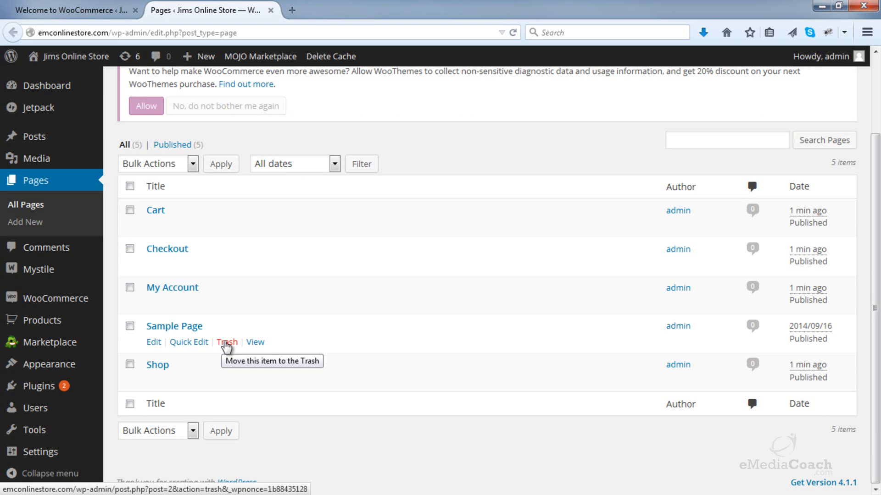
pyautogui.click(226, 344)
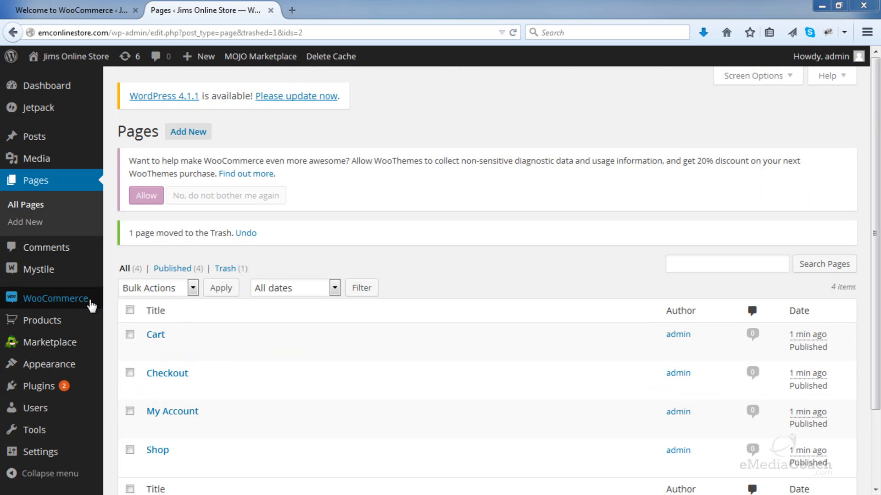
pyautogui.moveTo(91, 306)
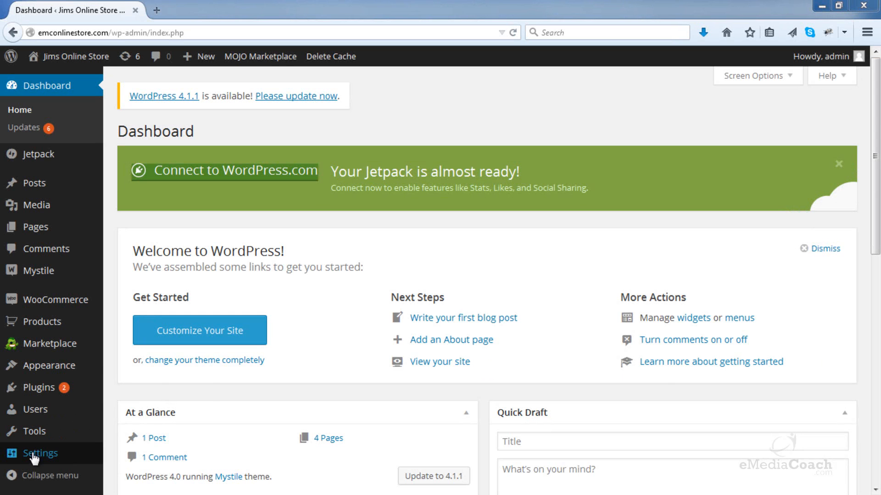
# - Clear the default Tagline in General Settings
pyautogui.moveTo(63, 458)
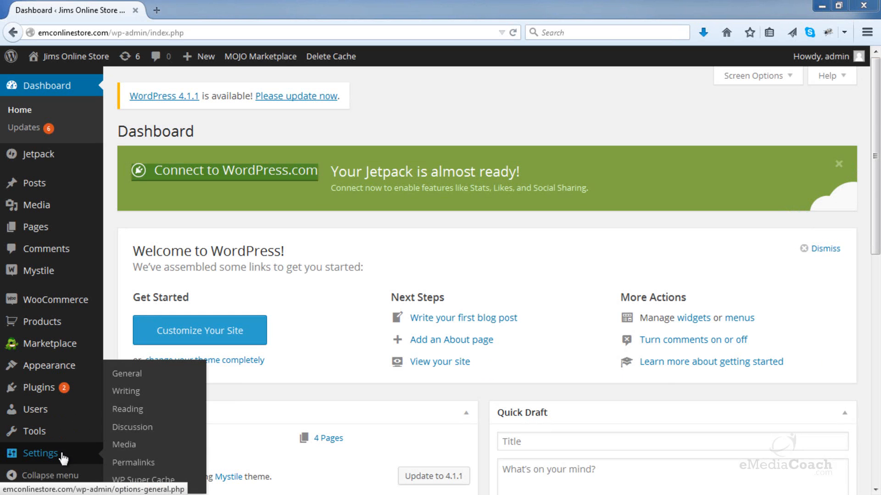
pyautogui.click(159, 378)
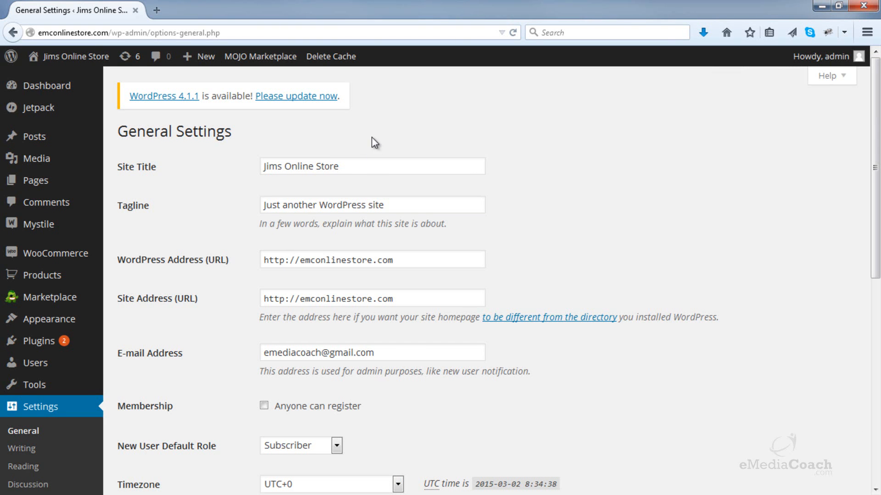
pyautogui.click(368, 162)
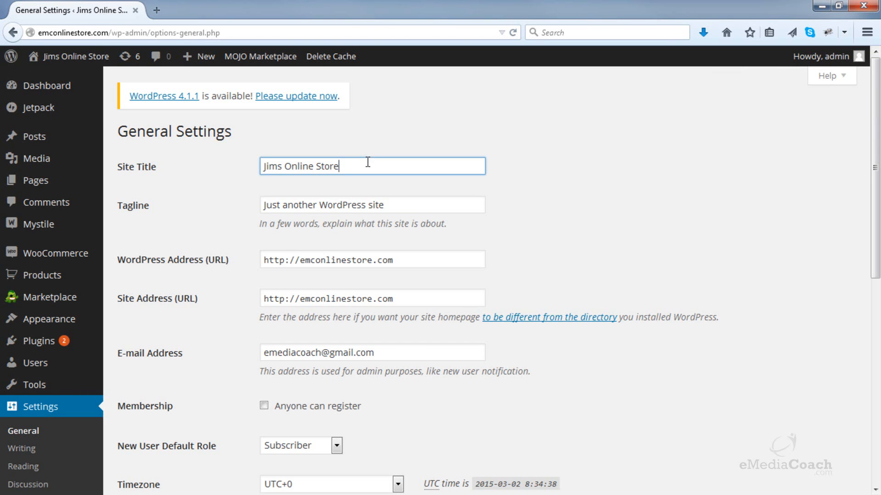
pyautogui.press('Tab')
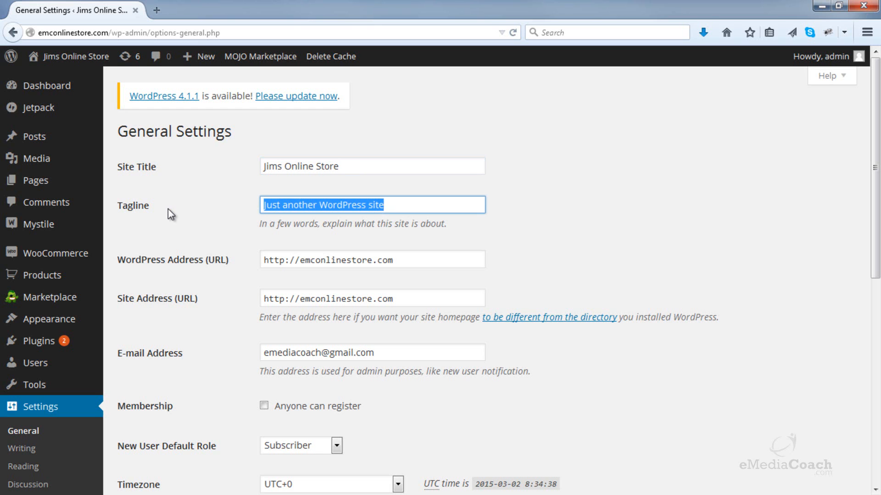
pyautogui.press('BackSpace')
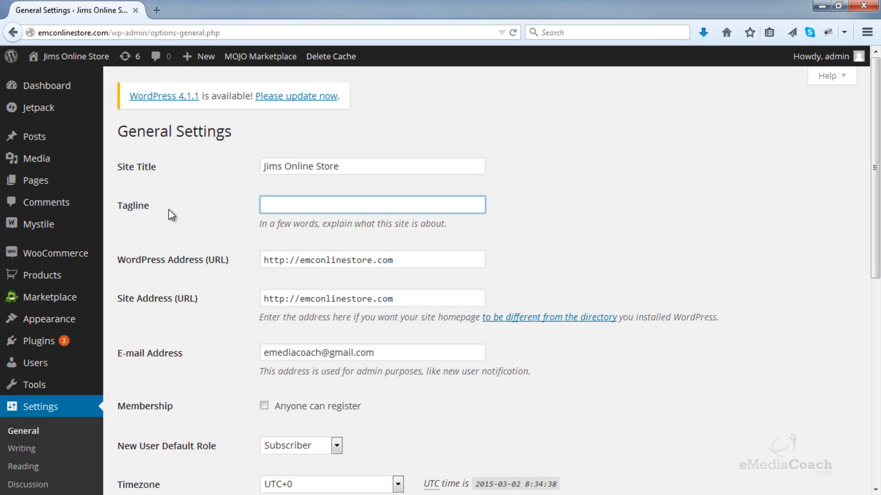
pyautogui.click(300, 261)
pyautogui.write('www.')
pyautogui.click(299, 297)
pyautogui.write('www.')
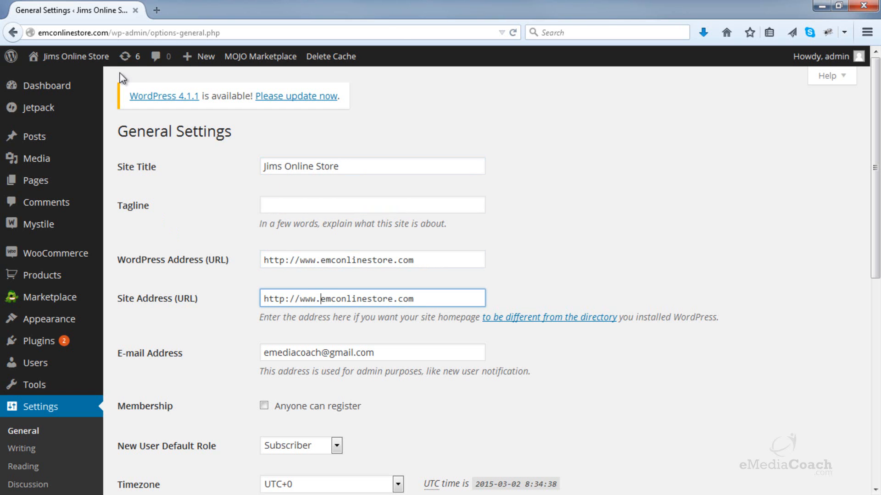
pyautogui.moveTo(101, 62)
pyautogui.rightClick(81, 83)
pyautogui.click(103, 87)
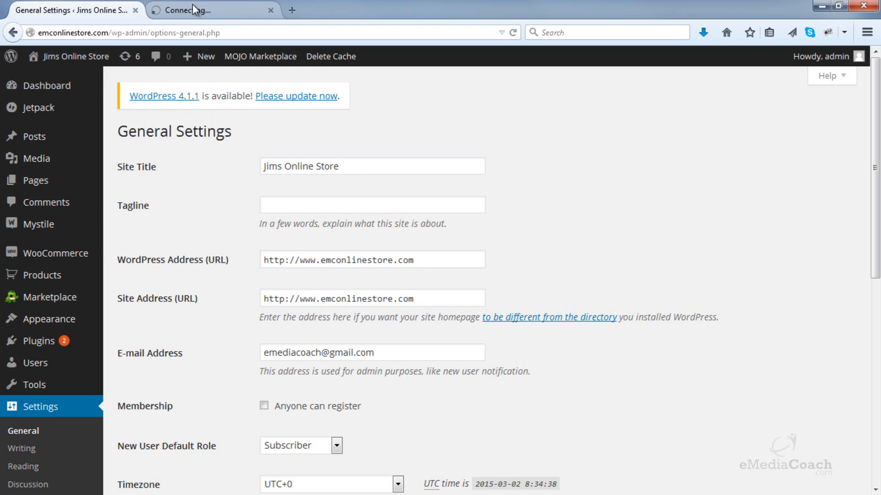
pyautogui.click(191, 7)
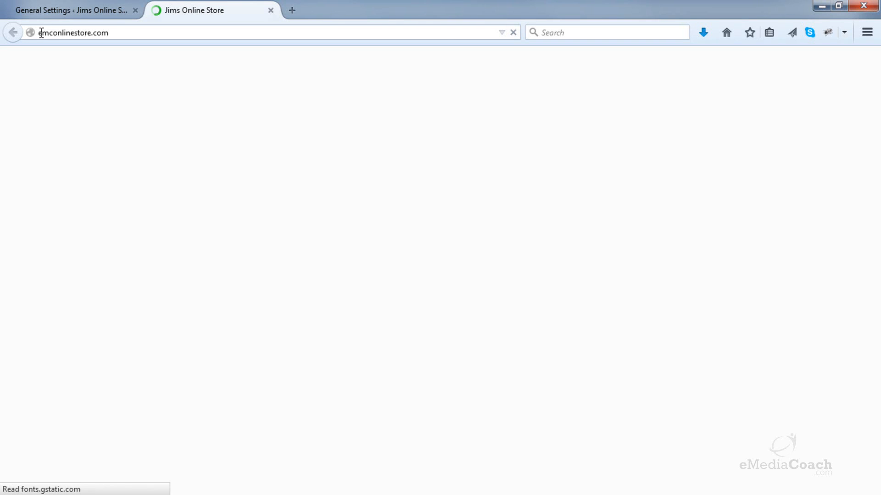
pyautogui.click(42, 33)
pyautogui.click(41, 33)
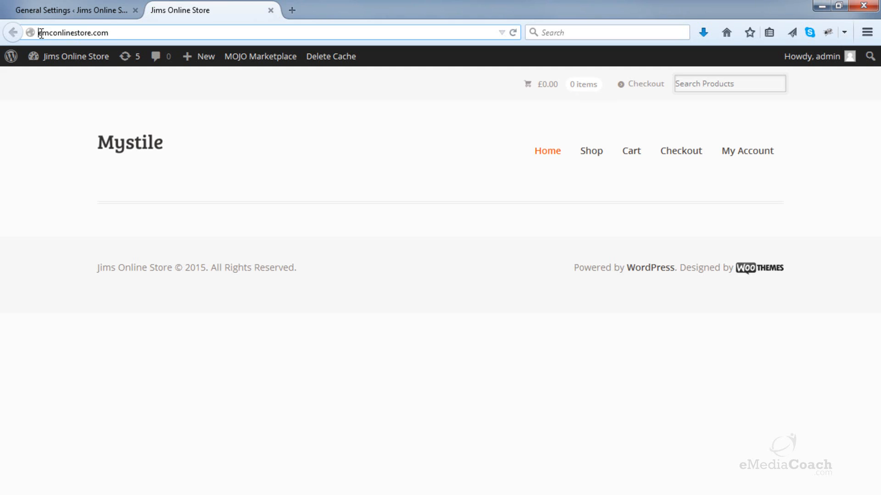
pyautogui.write('www.')
pyautogui.press('Return')
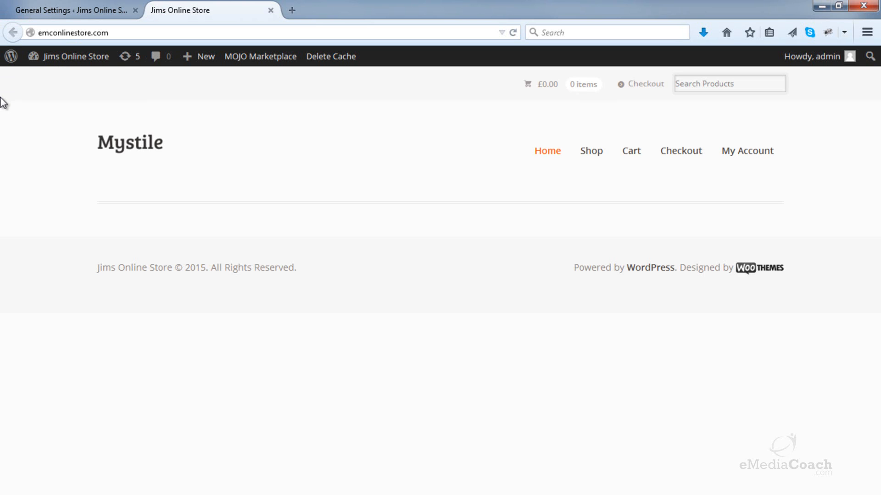
pyautogui.click(80, 10)
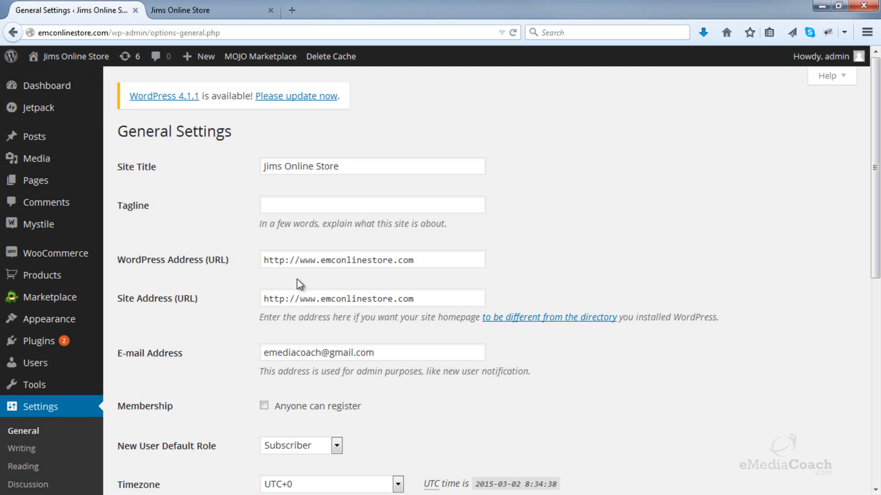
# - Save the changed General Settings
pyautogui.scroll(-6, 299, 284)
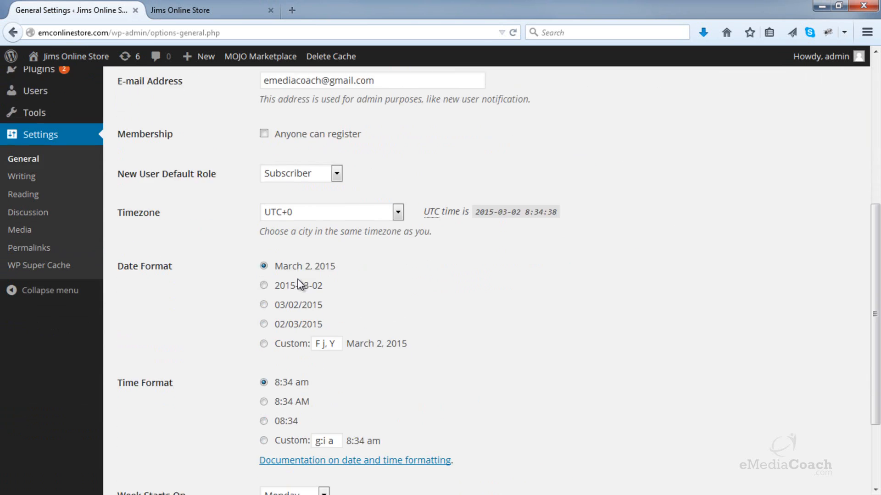
pyautogui.scroll(-3, 299, 284)
pyautogui.click(152, 430)
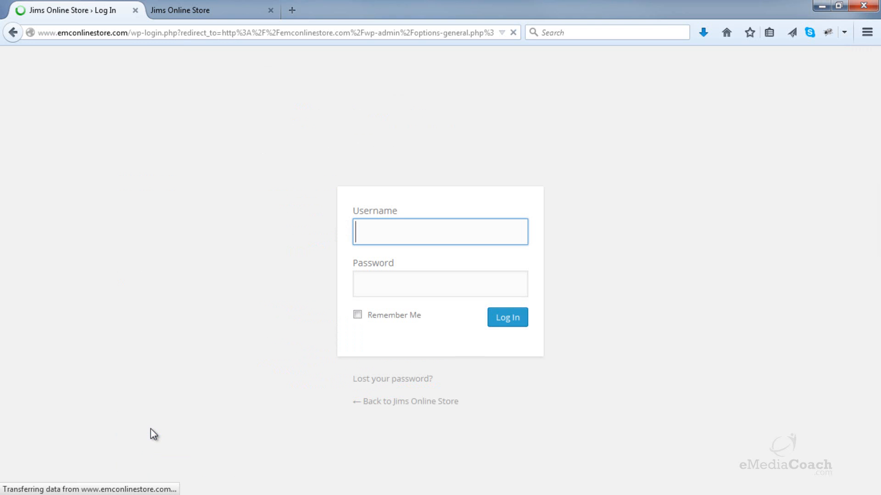
# - Log back in with the admin username and password, dismissing the save-password prompt
pyautogui.write('admin')
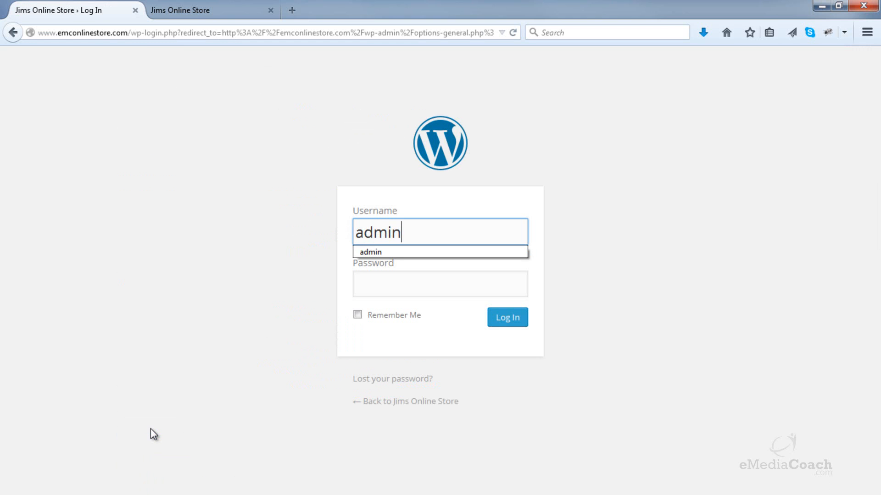
pyautogui.press('Tab')
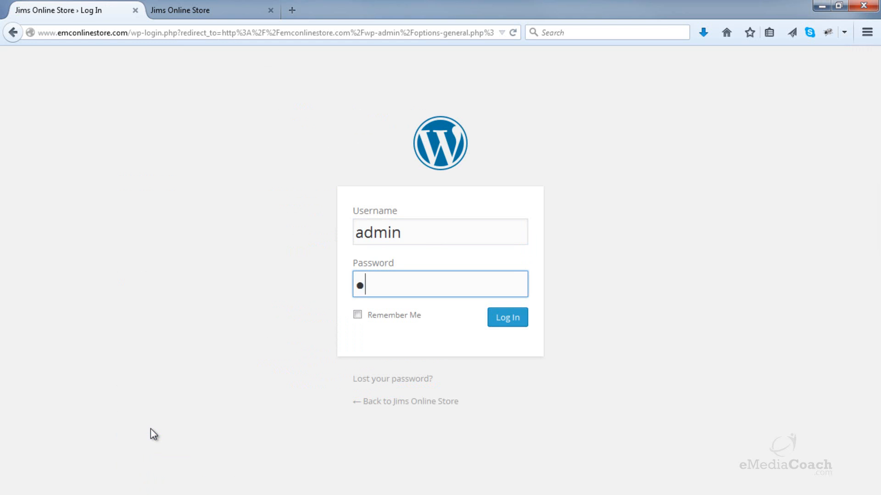
pyautogui.press('Return')
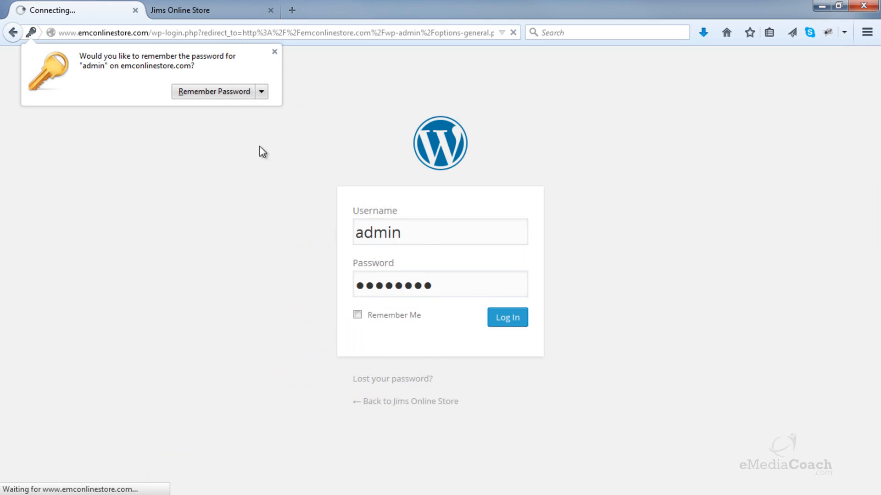
pyautogui.click(235, 96)
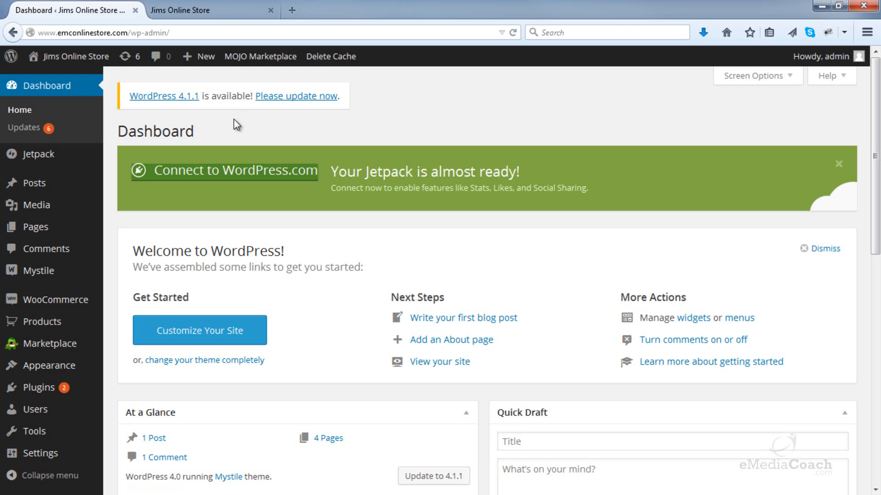
# - Bulk-deactivate the MOJO Marketplace and WP Super Cache plugins
pyautogui.click(49, 392)
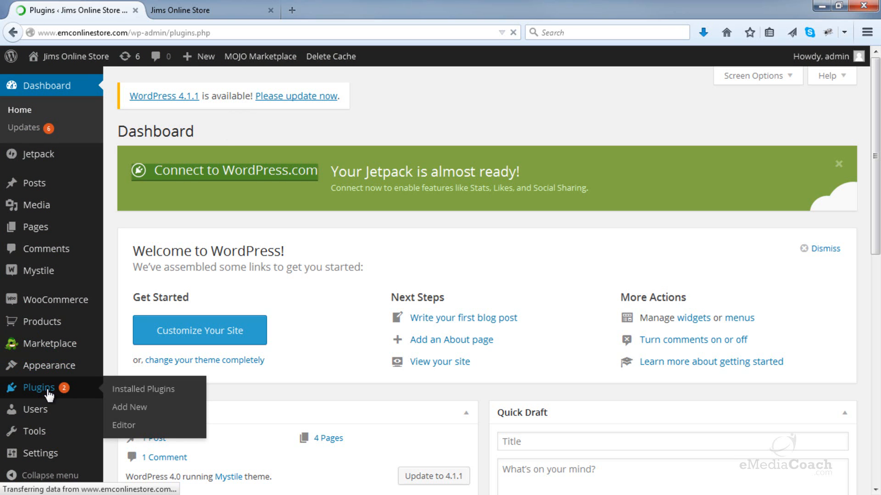
pyautogui.scroll(-6, 238, 347)
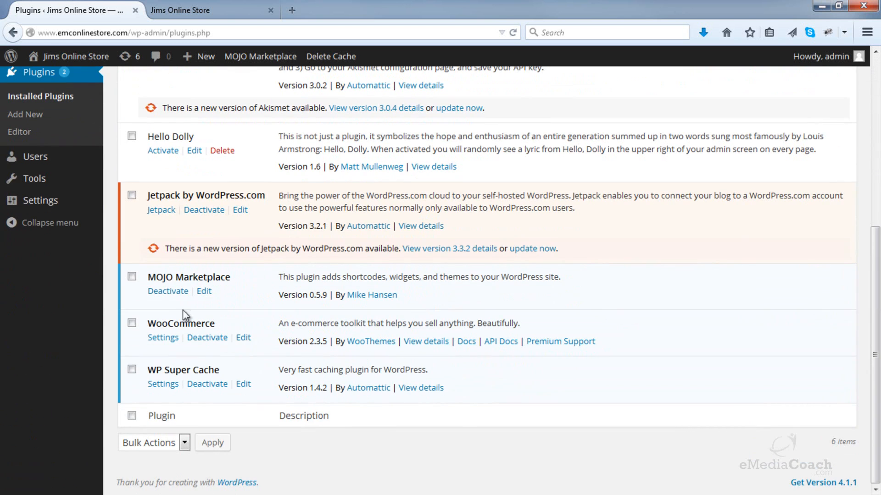
pyautogui.click(132, 370)
pyautogui.click(131, 276)
pyautogui.click(155, 446)
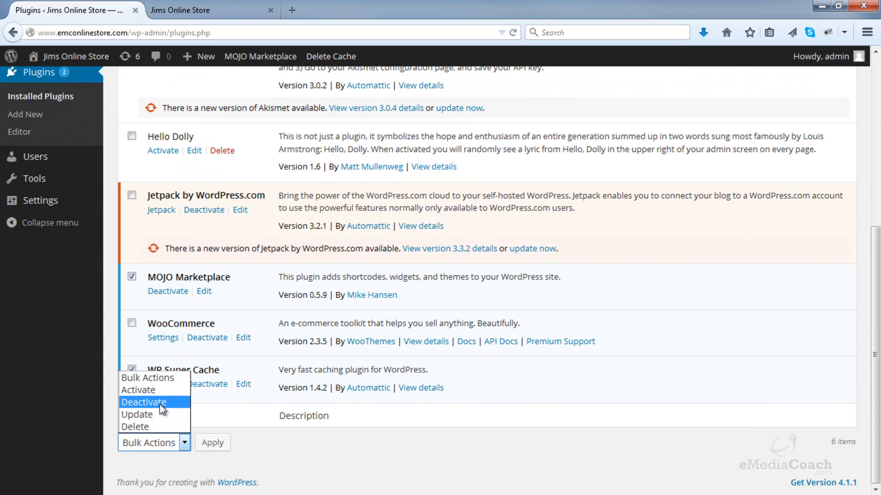
pyautogui.click(162, 403)
pyautogui.click(209, 443)
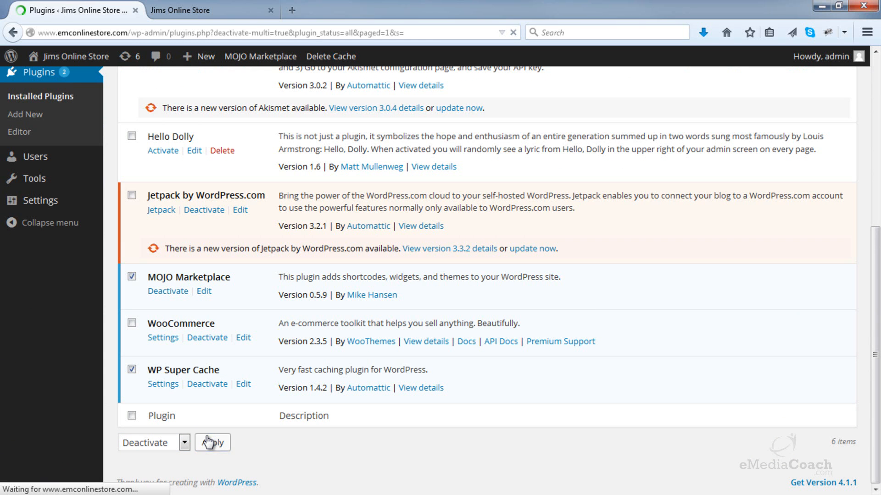
# - Bulk-delete MOJO Marketplace and WP Super Cache, confirming removal of their data
pyautogui.scroll(-5, 206, 436)
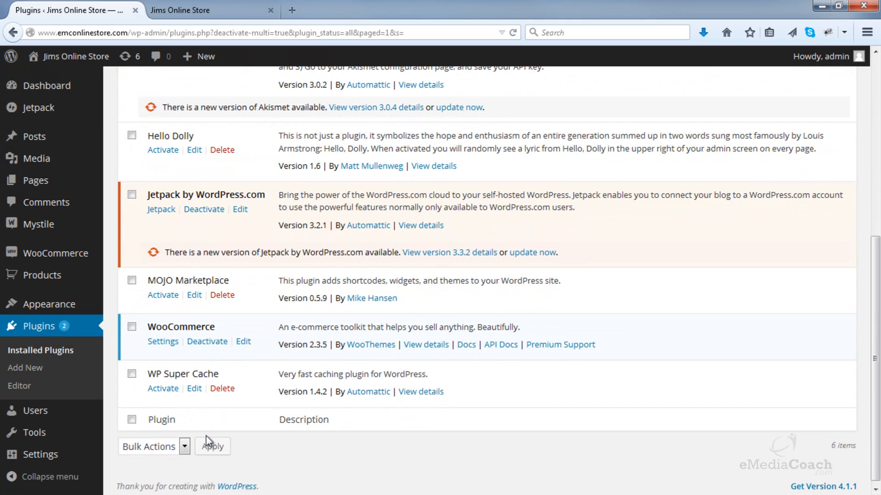
pyautogui.click(132, 276)
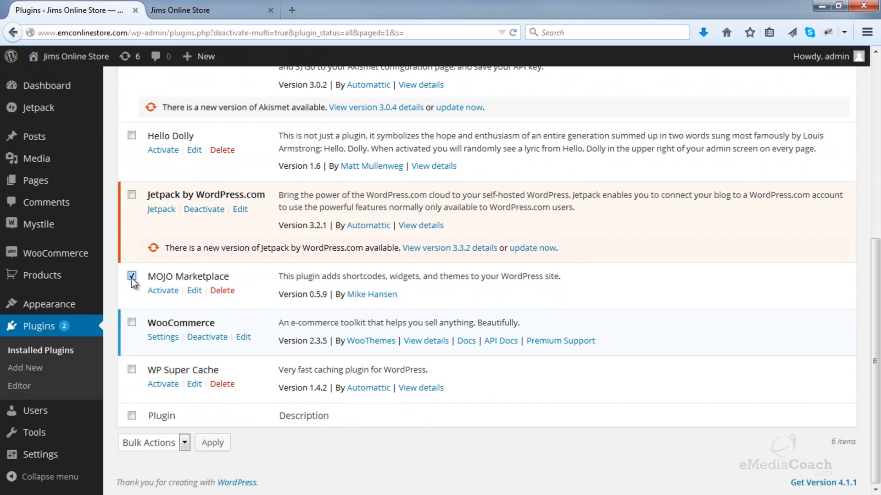
pyautogui.click(131, 370)
pyautogui.click(140, 443)
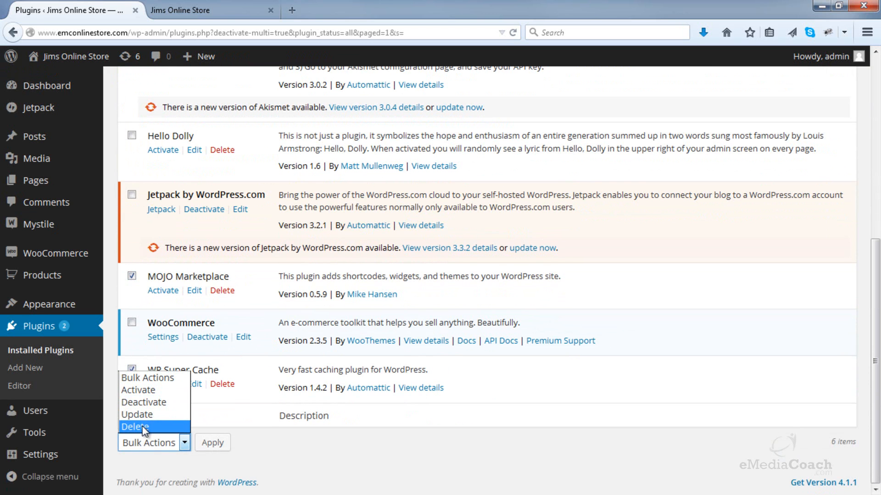
pyautogui.click(136, 427)
pyautogui.click(212, 443)
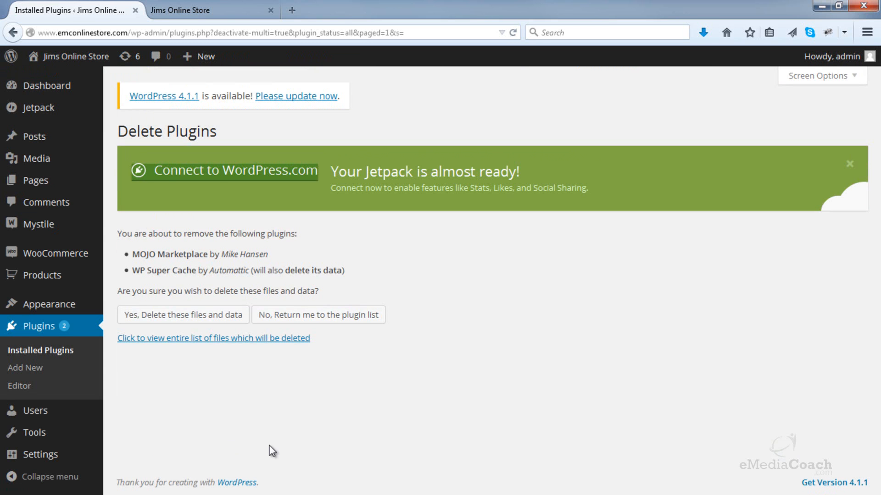
pyautogui.click(216, 321)
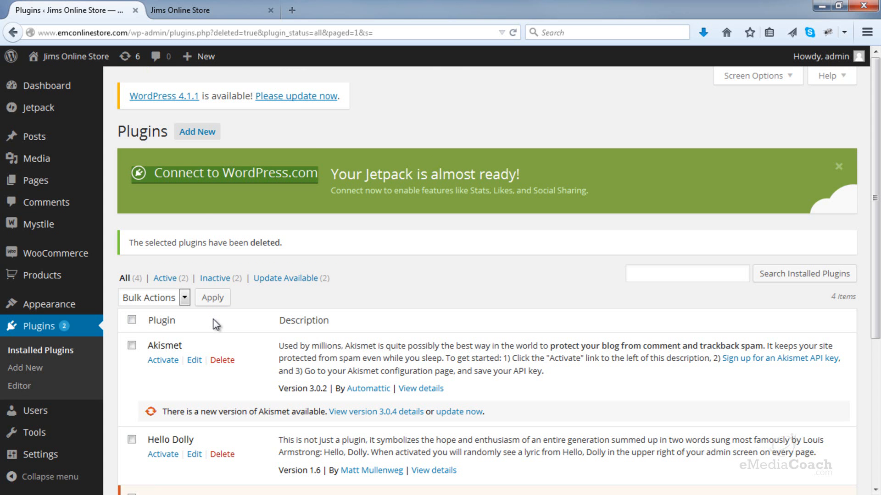
pyautogui.moveTo(72, 228)
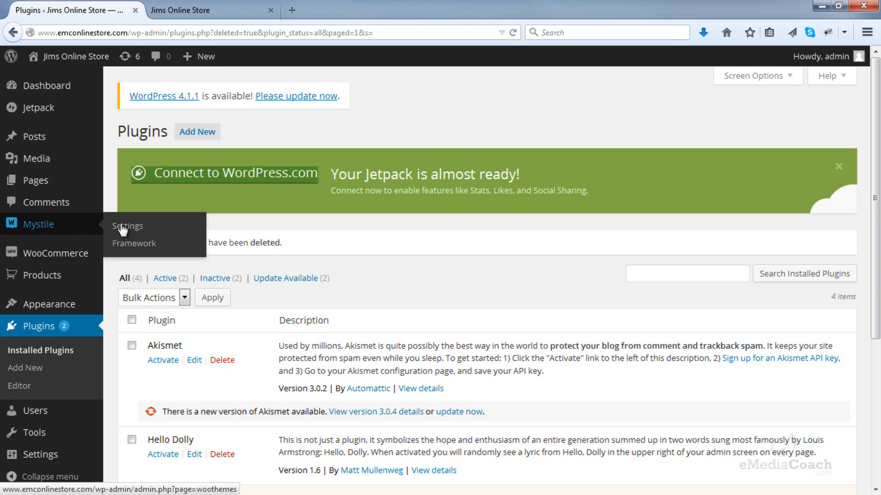
# - In Mystile Layout Options, keep the boxed layout enabled and choose the left main layout
pyautogui.click(158, 231)
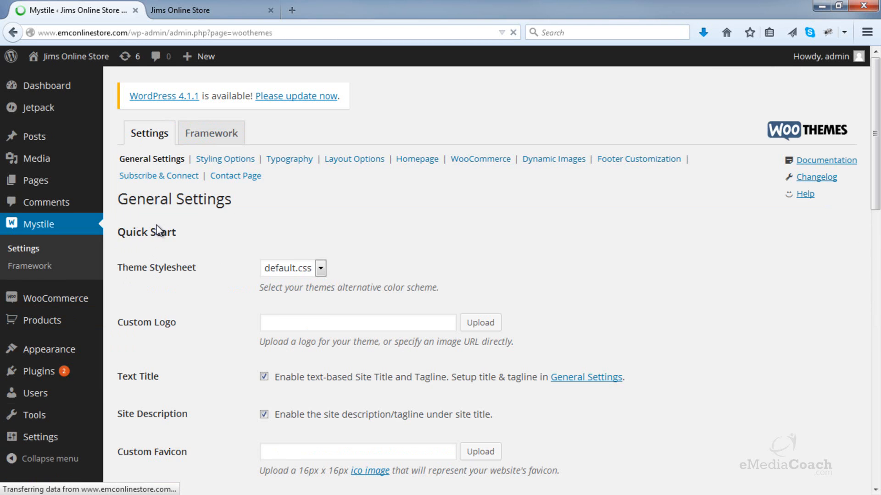
pyautogui.click(340, 166)
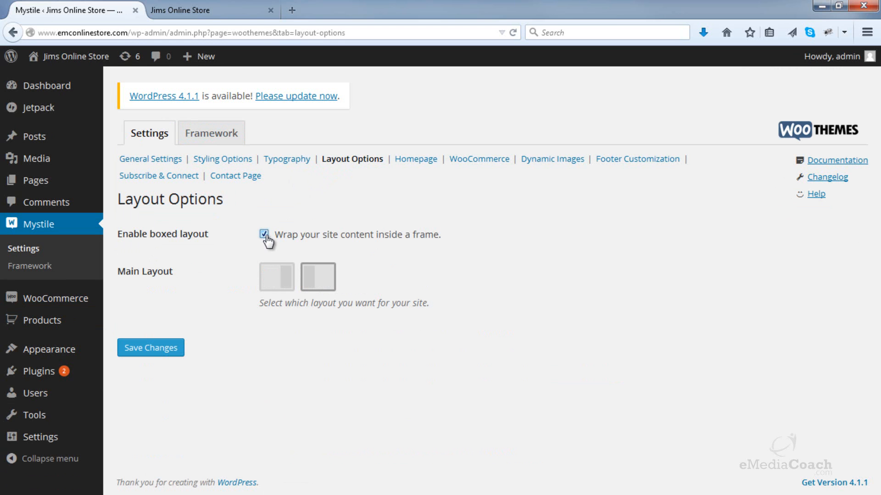
pyautogui.click(269, 285)
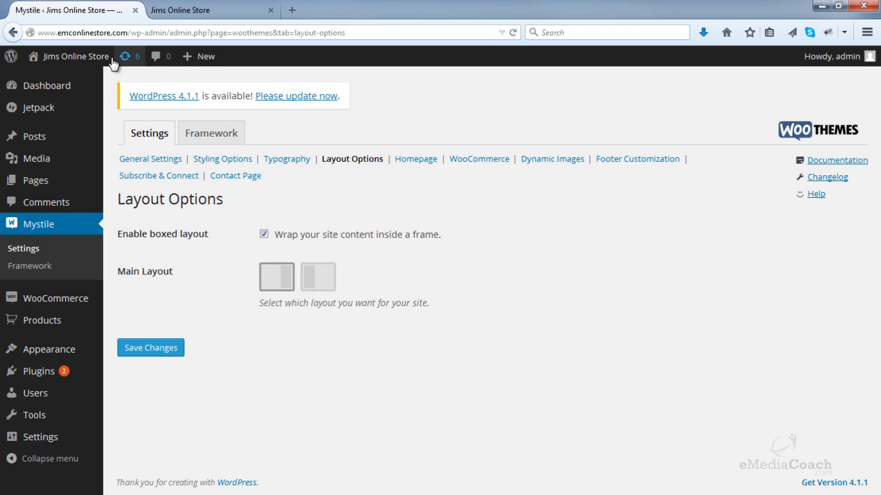
pyautogui.moveTo(76, 56)
pyautogui.rightClick(68, 83)
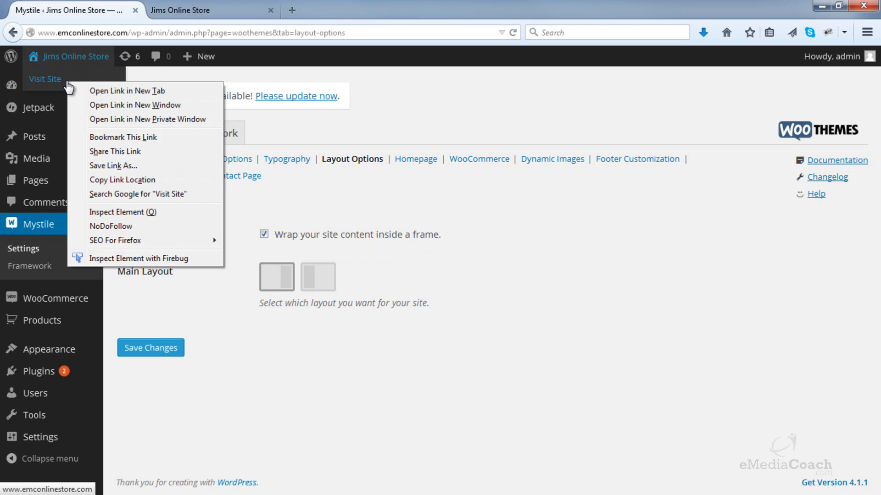
# - Save Mystile's boxed layout settings and reload the storefront in a new tab to see the framed layout
pyautogui.click(126, 90)
pyautogui.click(179, 8)
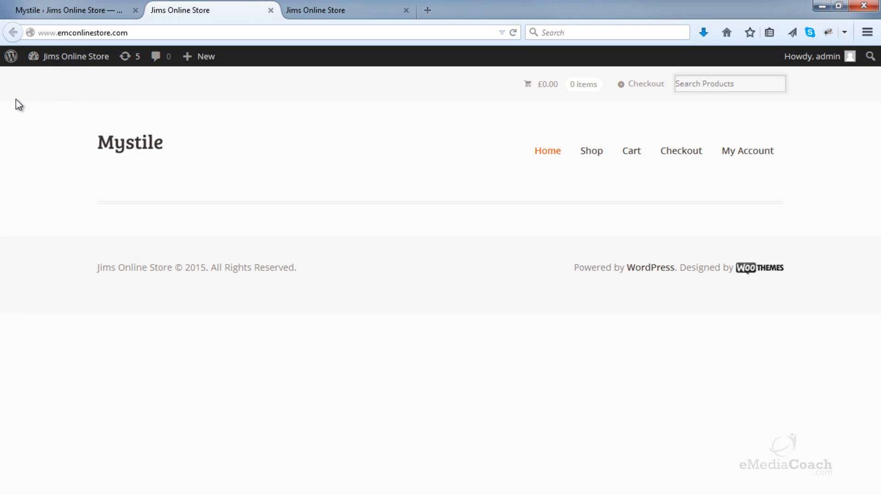
pyautogui.click(48, 8)
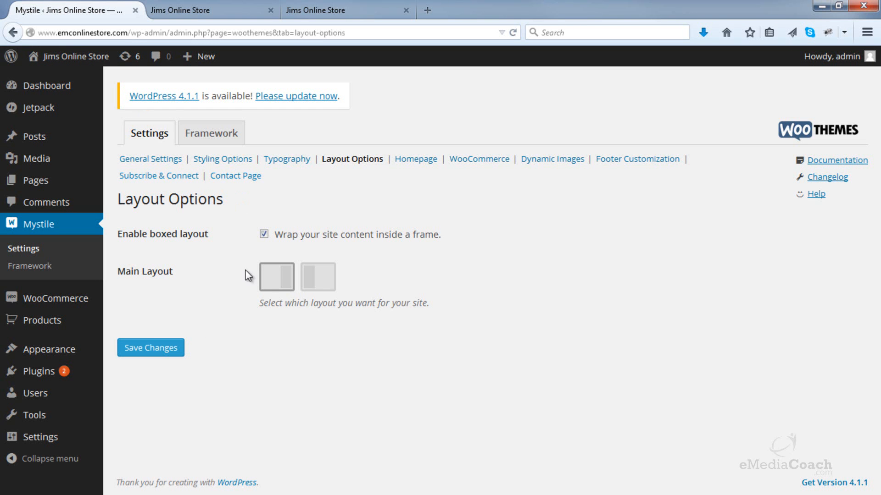
pyautogui.click(151, 350)
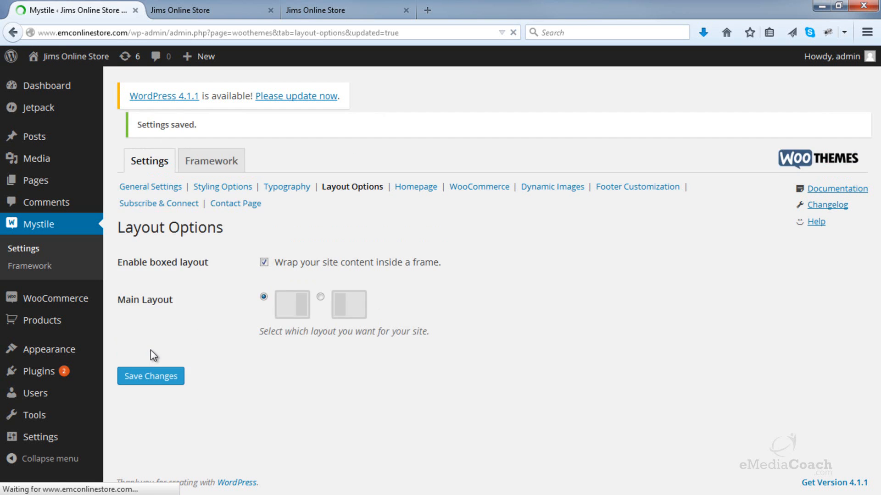
pyautogui.click(226, 7)
pyautogui.click(512, 33)
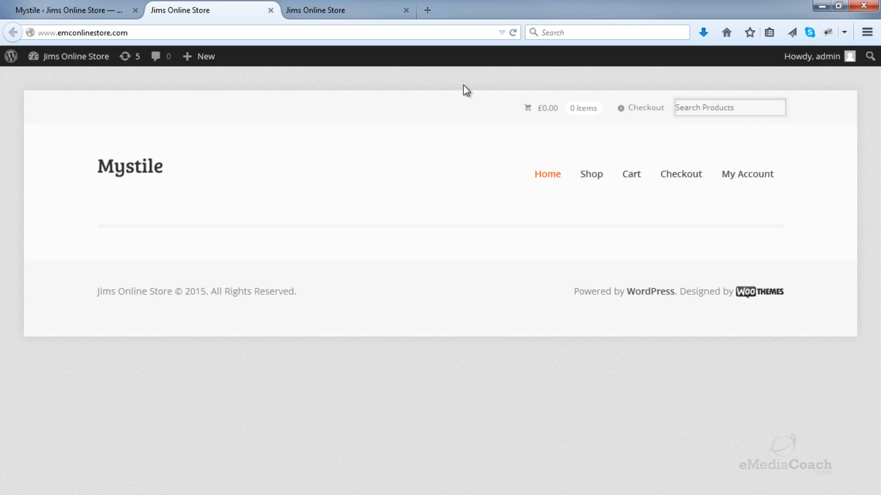
pyautogui.click(11, 10)
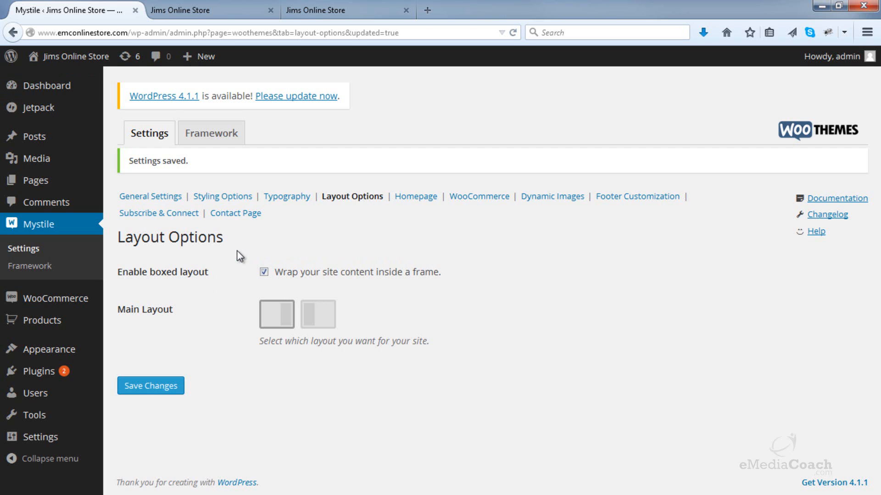
# - In Styling Options, set the Body Background Color to a light shade of green
pyautogui.click(221, 201)
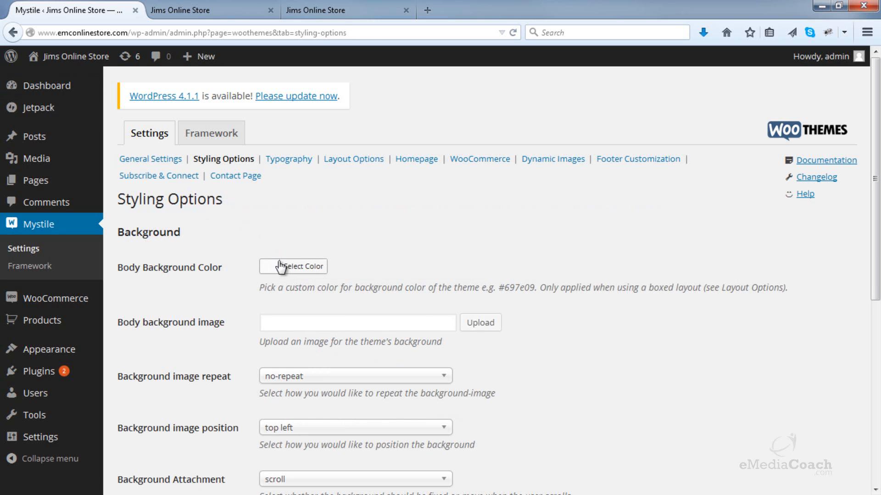
pyautogui.click(281, 266)
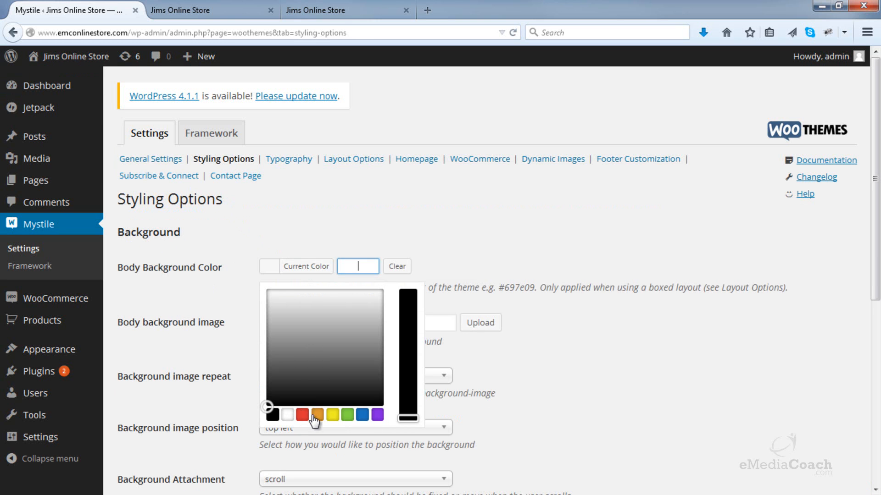
pyautogui.click(333, 416)
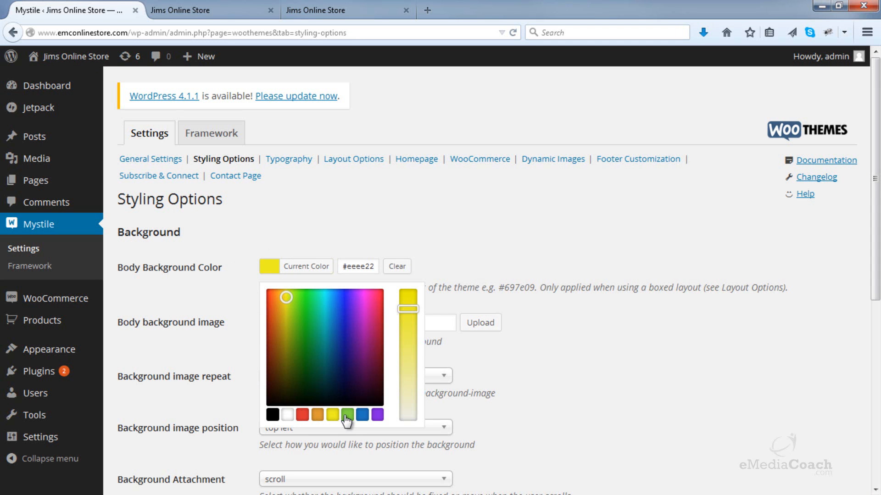
pyautogui.click(348, 417)
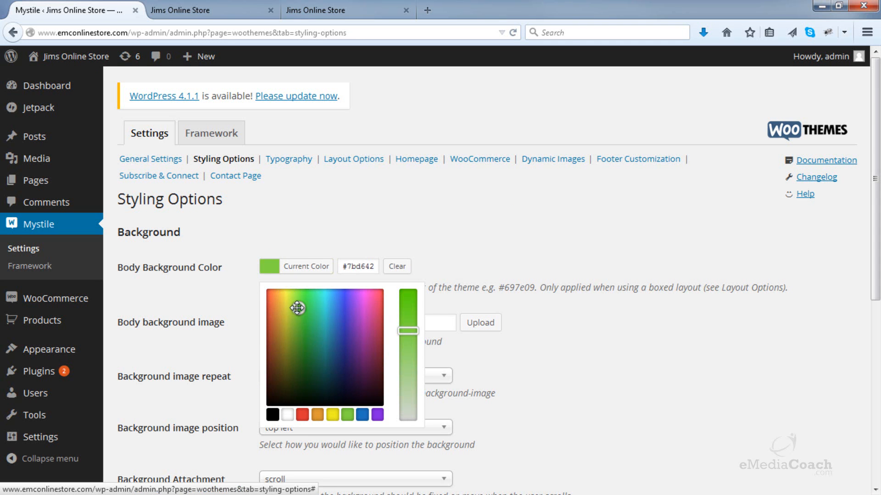
pyautogui.click(304, 325)
pyautogui.moveTo(303, 325)
pyautogui.mouseDown()
pyautogui.moveTo(295, 319)
pyautogui.moveTo(304, 309)
pyautogui.mouseUp()
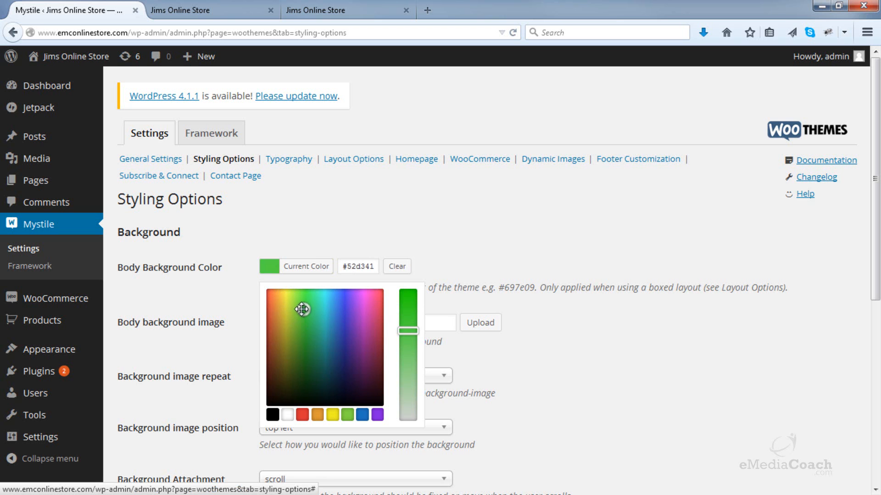
pyautogui.moveTo(403, 330); pyautogui.dragTo(407, 379)
pyautogui.click(407, 379)
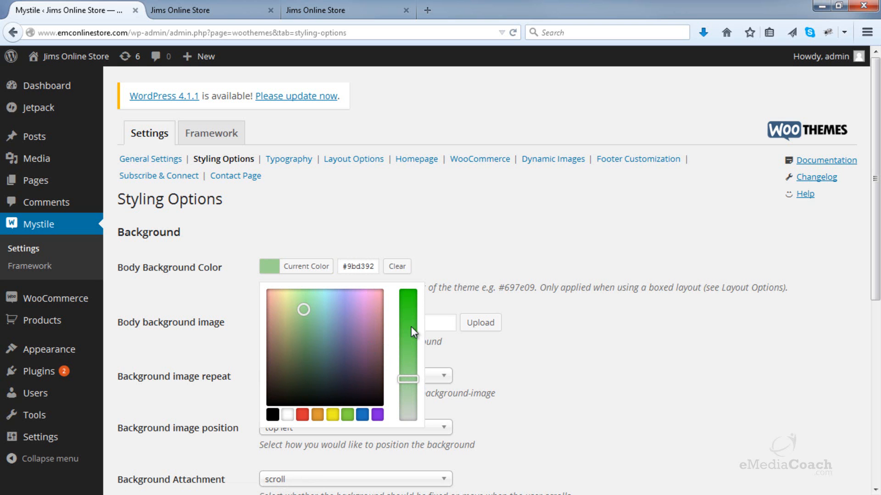
pyautogui.click(497, 297)
# - Save the pale green background and reload the storefront to see it around the box
pyautogui.scroll(-6, 498, 297)
pyautogui.click(151, 430)
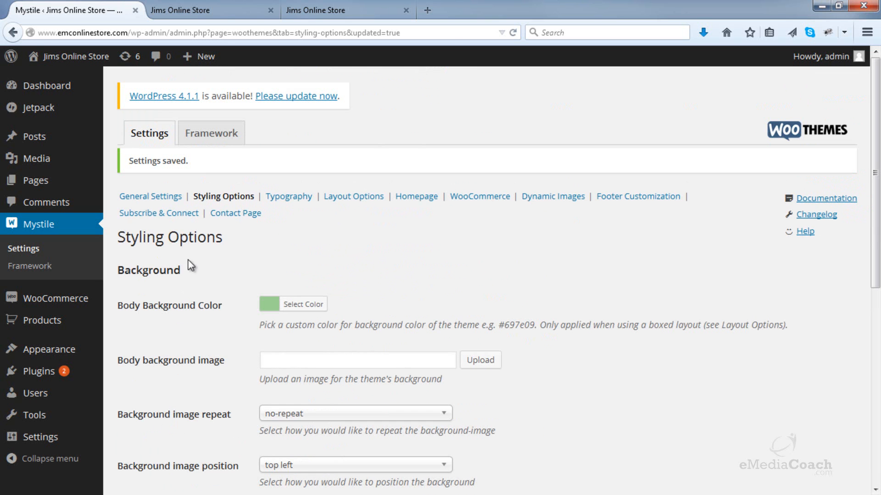
pyautogui.click(220, 4)
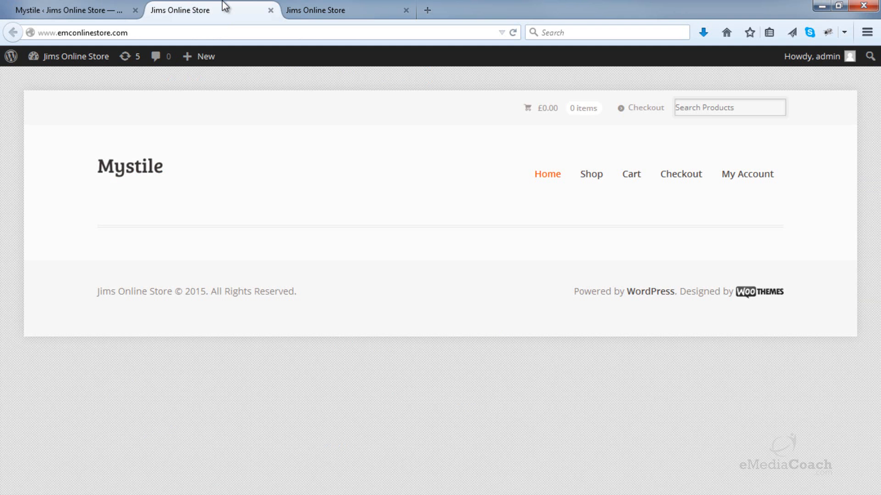
pyautogui.click(515, 32)
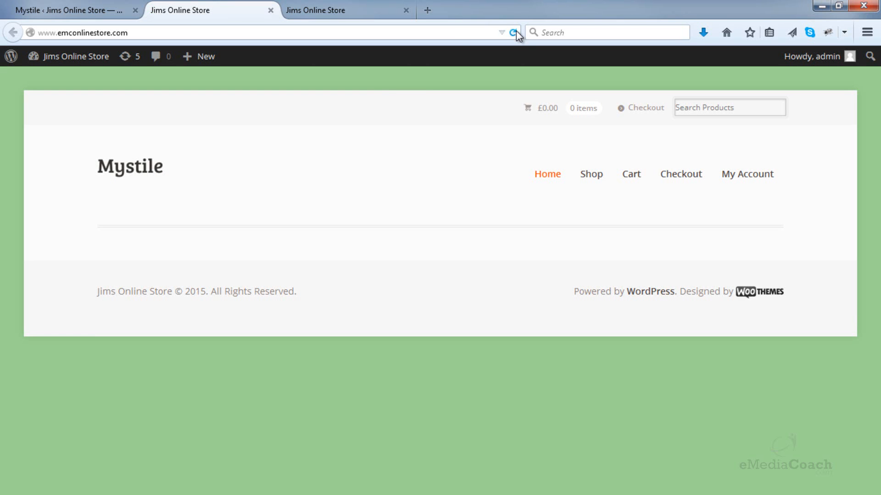
pyautogui.click(91, 17)
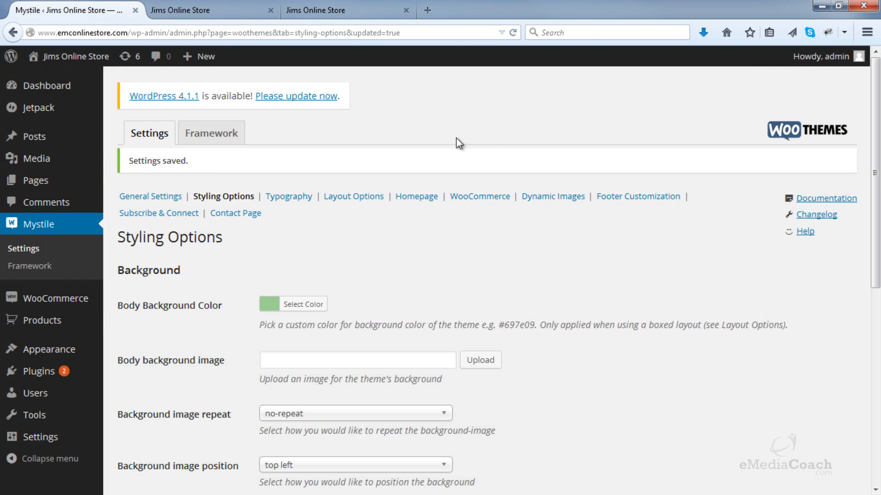
# - Enable both the left and right custom footers in Footer Customization
pyautogui.click(610, 197)
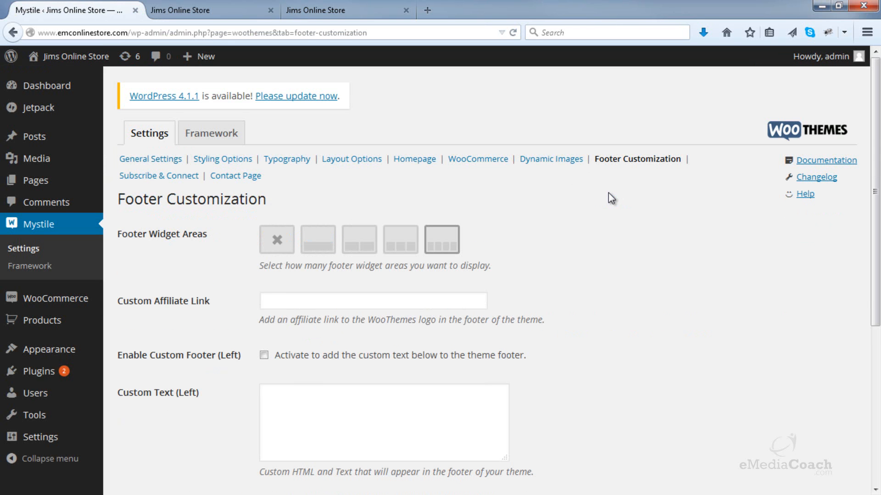
pyautogui.click(252, 12)
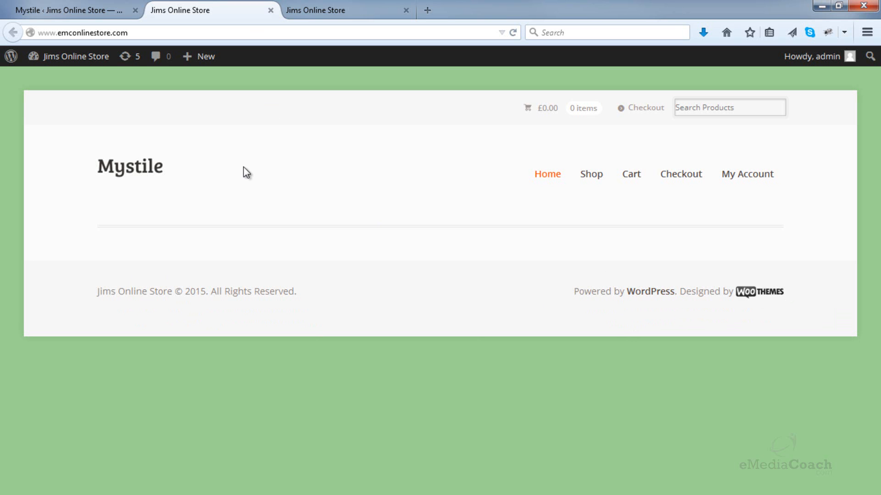
pyautogui.click(87, 10)
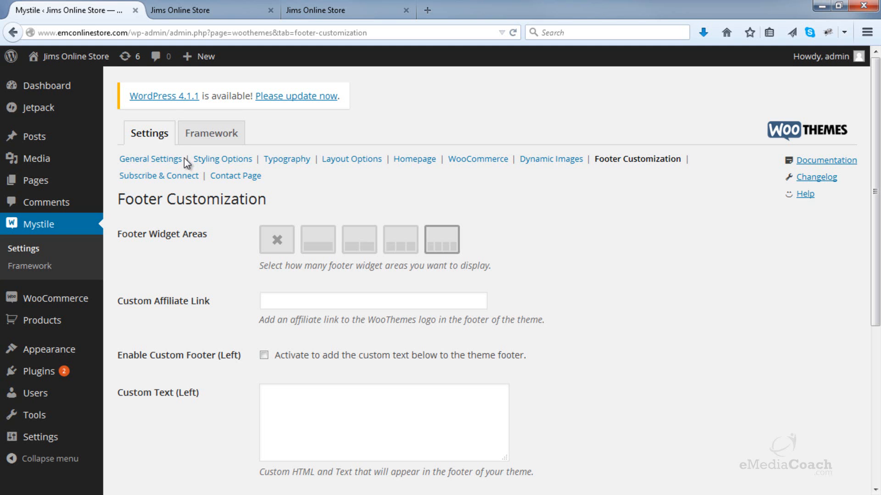
pyautogui.scroll(-5, 224, 243)
pyautogui.scroll(-2, 224, 243)
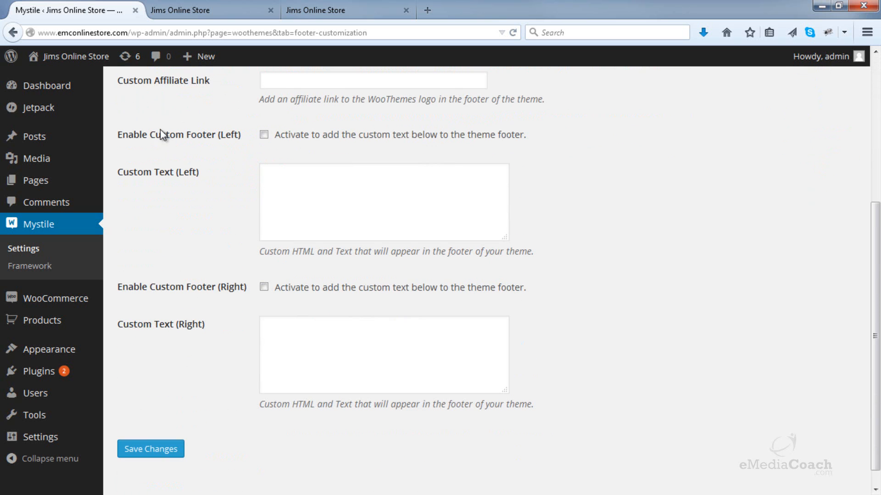
pyautogui.click(264, 134)
pyautogui.click(307, 187)
pyautogui.scroll(-1, 307, 188)
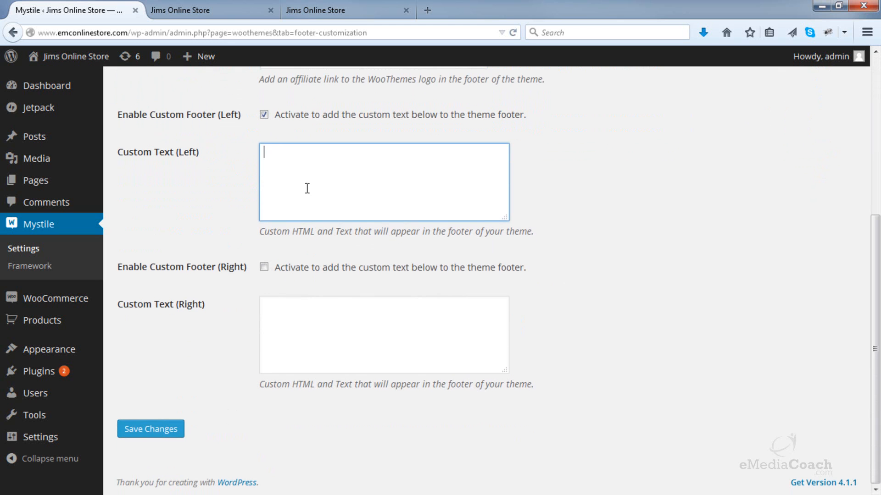
pyautogui.click(264, 267)
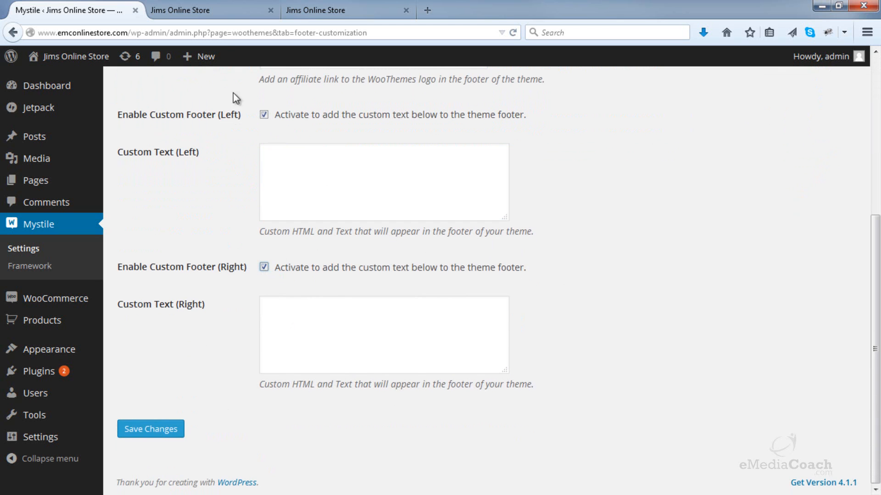
# - Copy 'Jims Online Store © 2015' from the storefront into Custom Text (Right), add a period, and save
pyautogui.click(217, 14)
pyautogui.moveTo(98, 292); pyautogui.dragTo(205, 291)
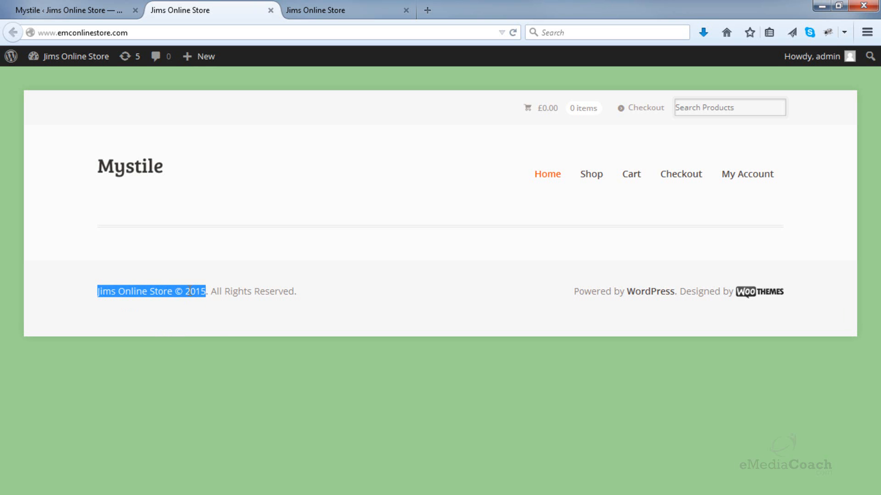
pyautogui.rightClick(195, 292)
pyautogui.click(217, 299)
pyautogui.click(69, 10)
pyautogui.click(323, 318)
pyautogui.hotkey('ctrl', 'v')
pyautogui.write('.')
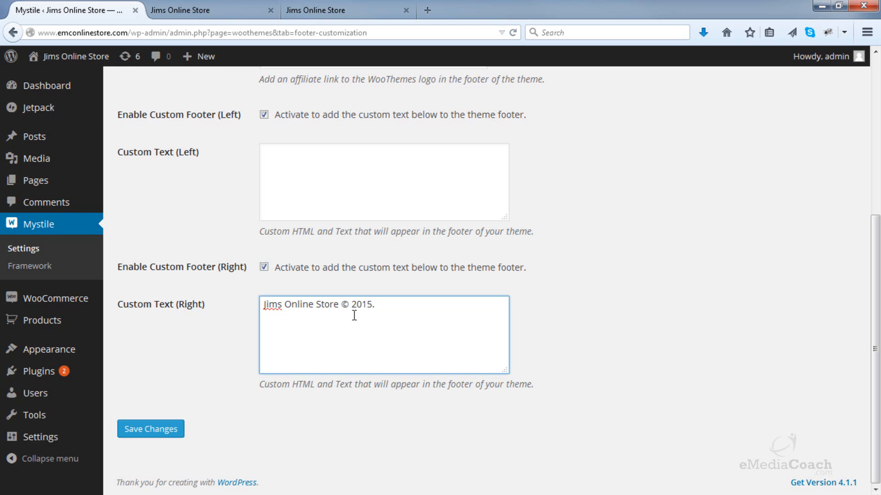
pyautogui.click(161, 433)
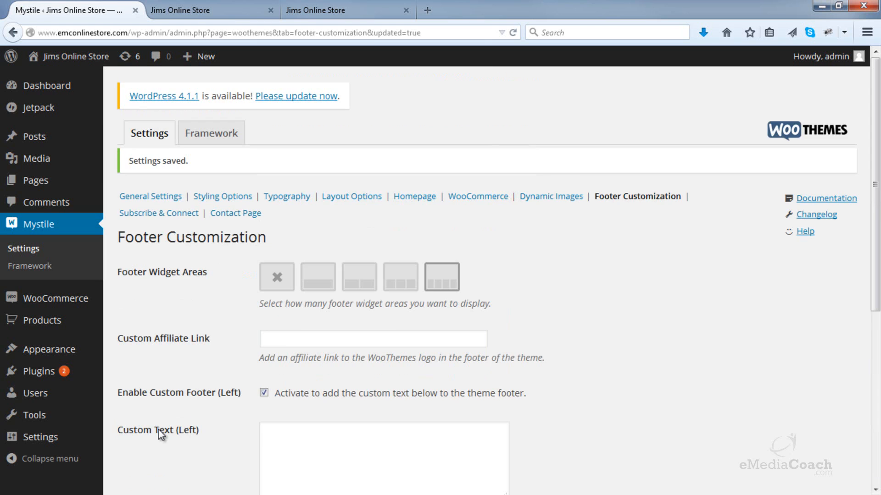
# - Reload the storefront to confirm the footer shows 'Jims Online Store © 2015.' on the right
pyautogui.click(236, 6)
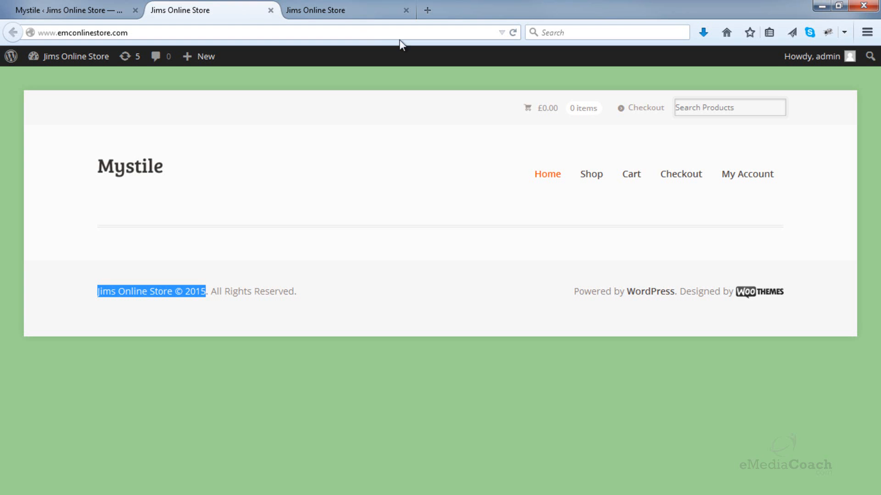
pyautogui.click(513, 33)
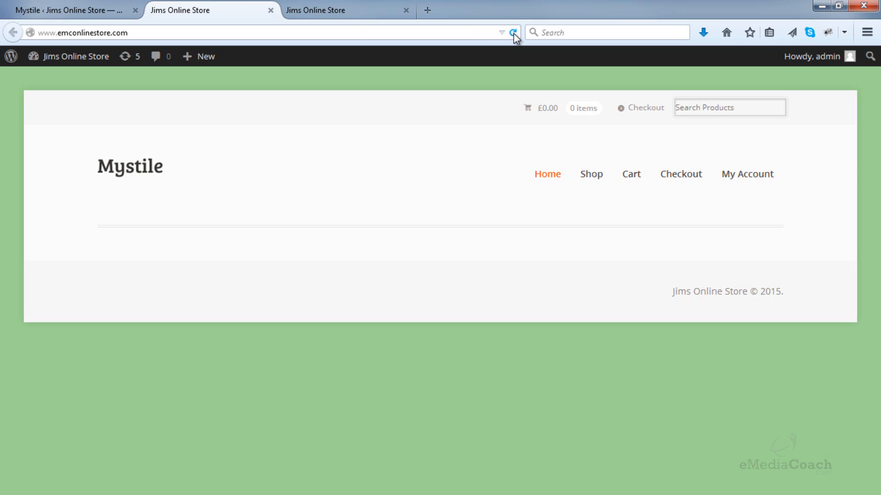
pyautogui.click(107, 10)
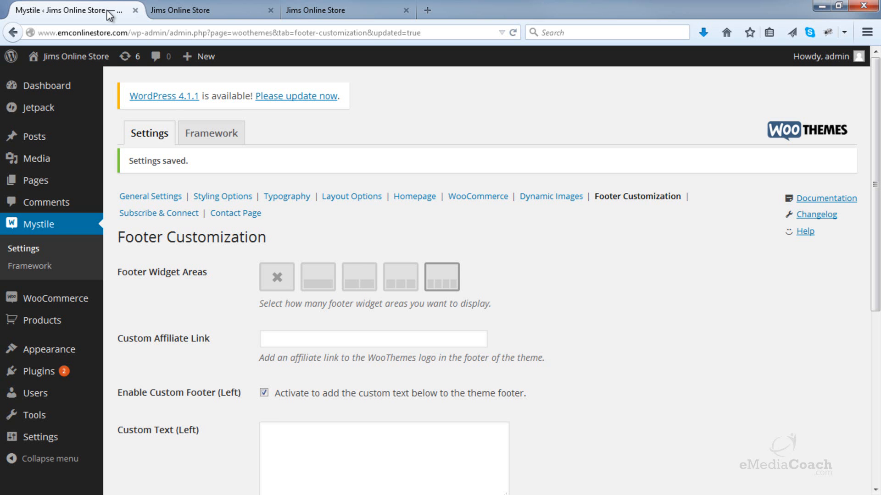
pyautogui.moveTo(82, 299)
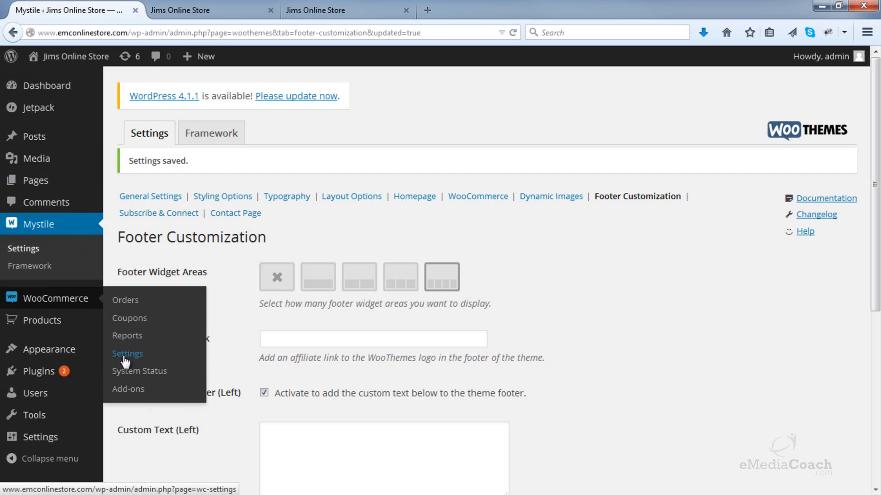
# - In WooCommerce settings, set Base Location to United States (US) — California
pyautogui.click(152, 360)
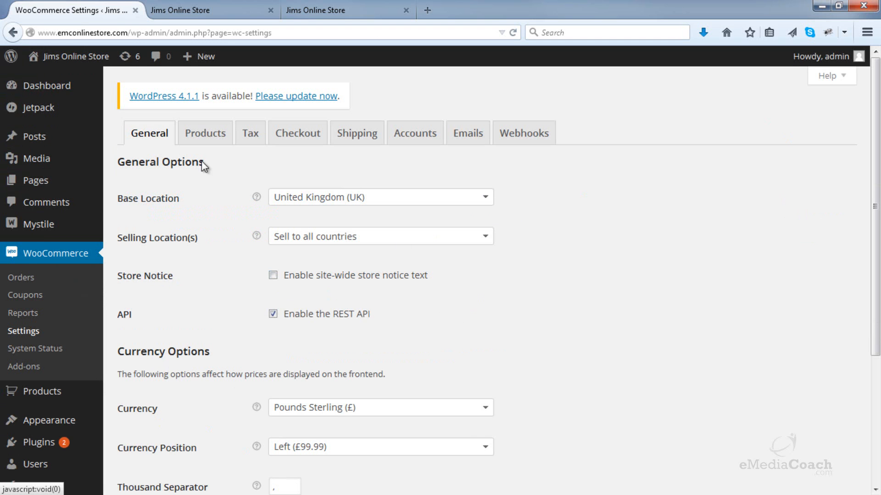
pyautogui.click(487, 202)
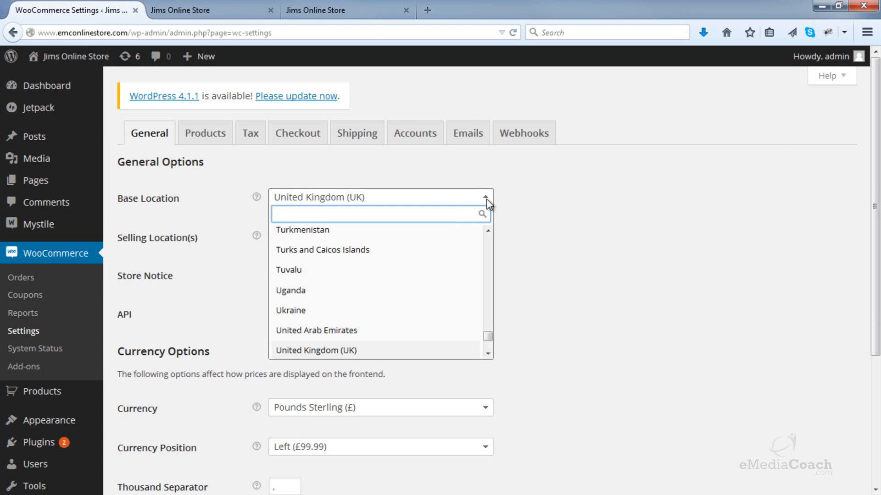
pyautogui.scroll(-3, 469, 261)
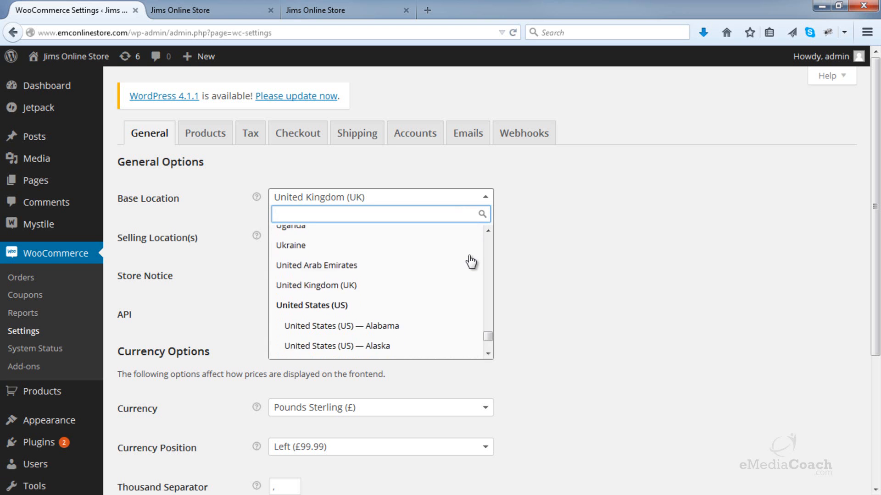
pyautogui.scroll(-3, 408, 301)
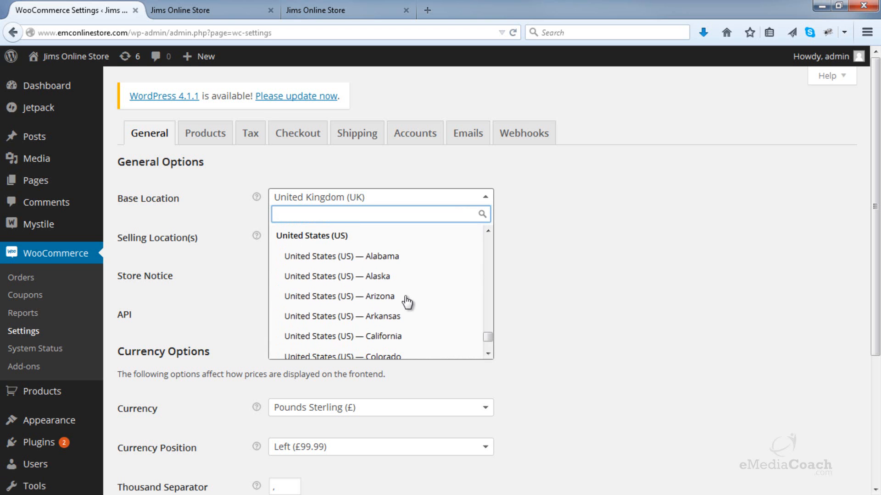
pyautogui.click(369, 338)
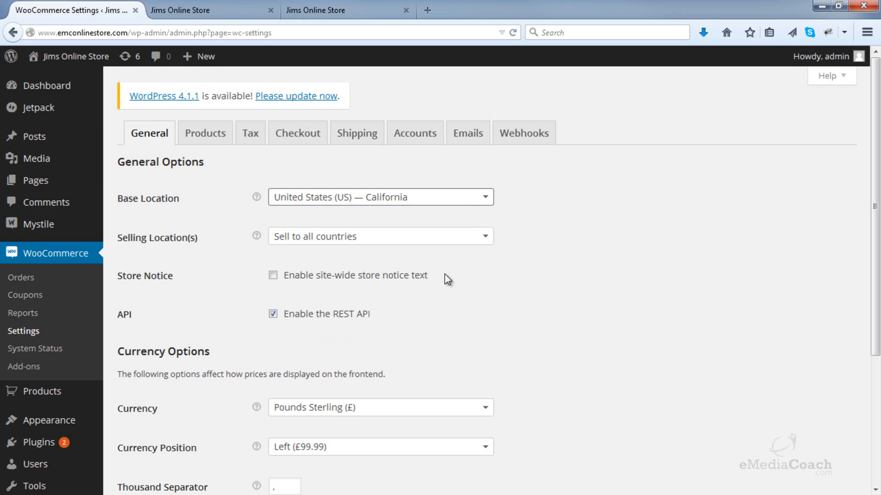
# - Set Selling Location(s) to 'Sell to specific countries only', leaving Specific Countries empty
pyautogui.click(483, 238)
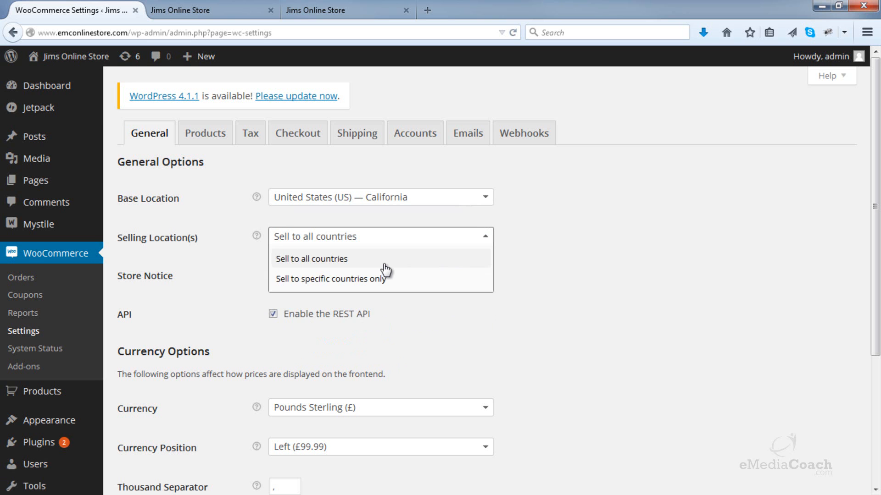
pyautogui.click(402, 278)
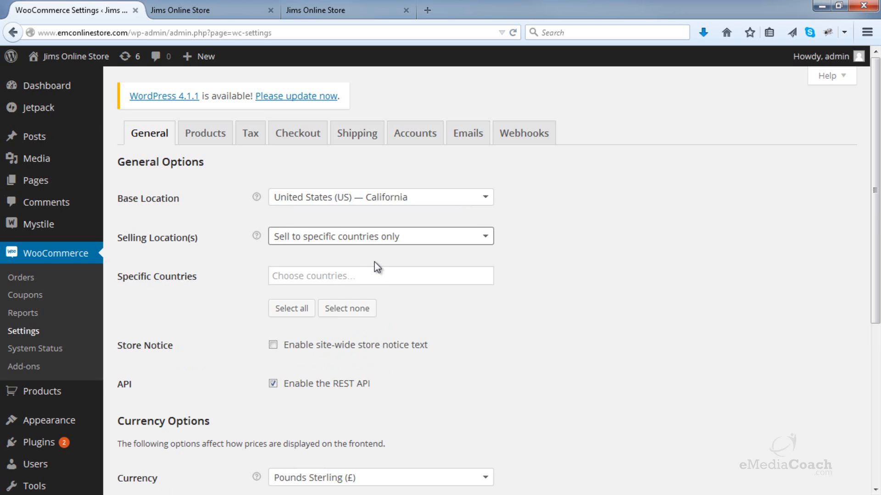
pyautogui.click(356, 275)
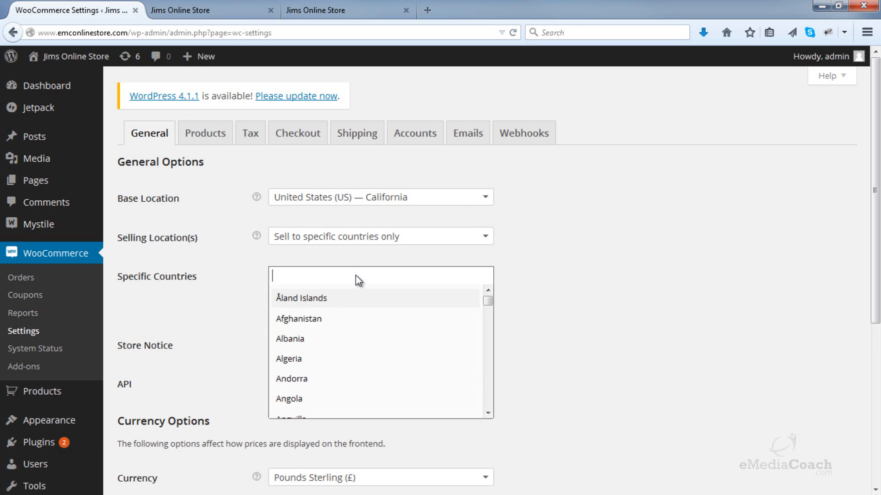
pyautogui.write('united')
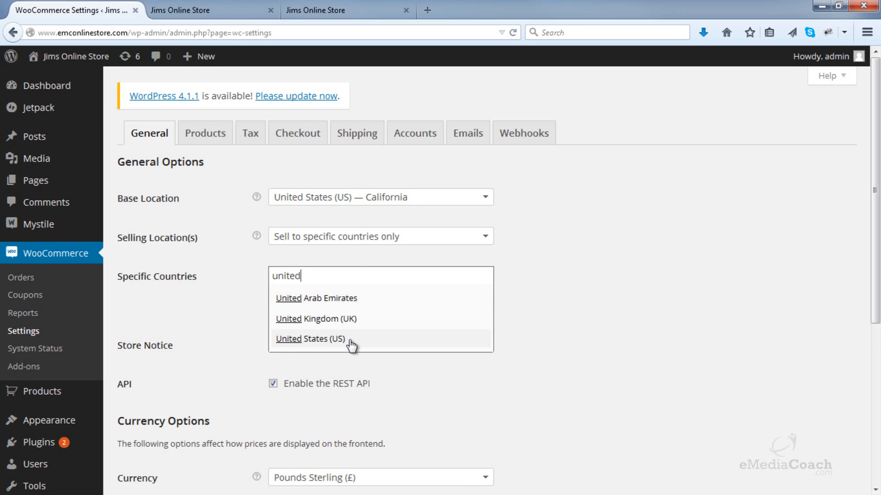
pyautogui.click(354, 339)
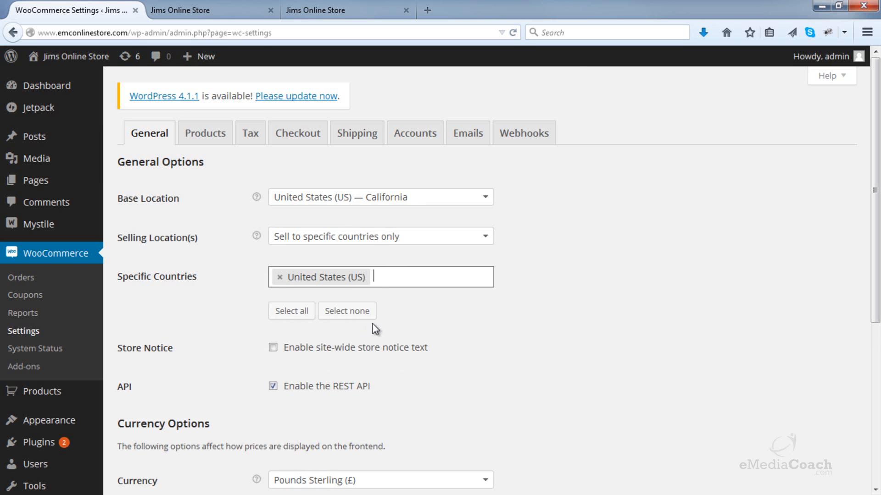
pyautogui.click(278, 278)
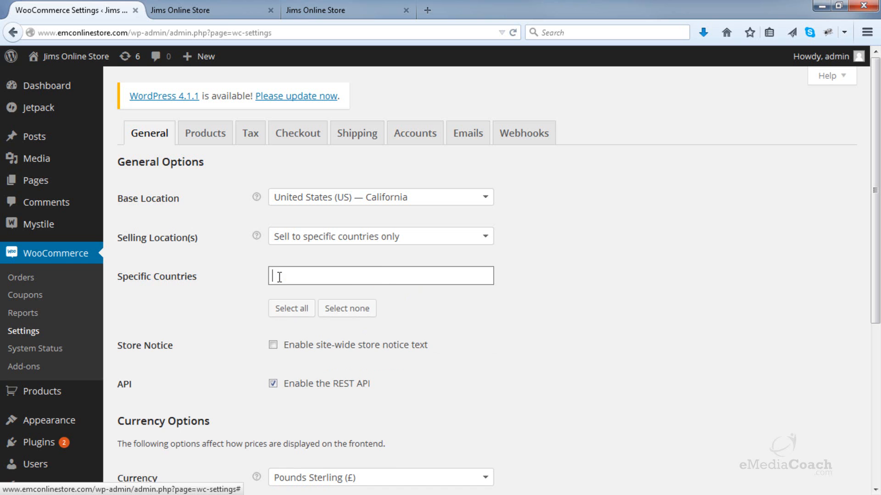
pyautogui.click(529, 308)
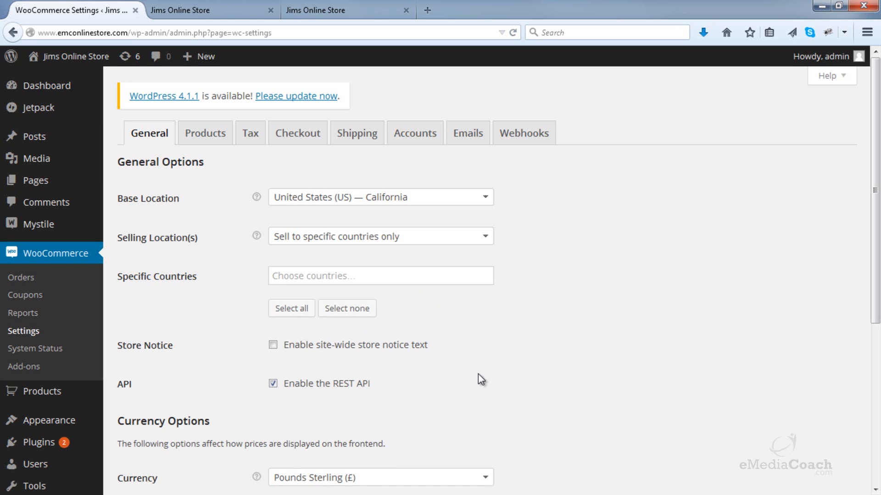
# - Change the Currency from Pounds Sterling to US Dollars ($) and save the WooCommerce settings
pyautogui.scroll(-5, 478, 375)
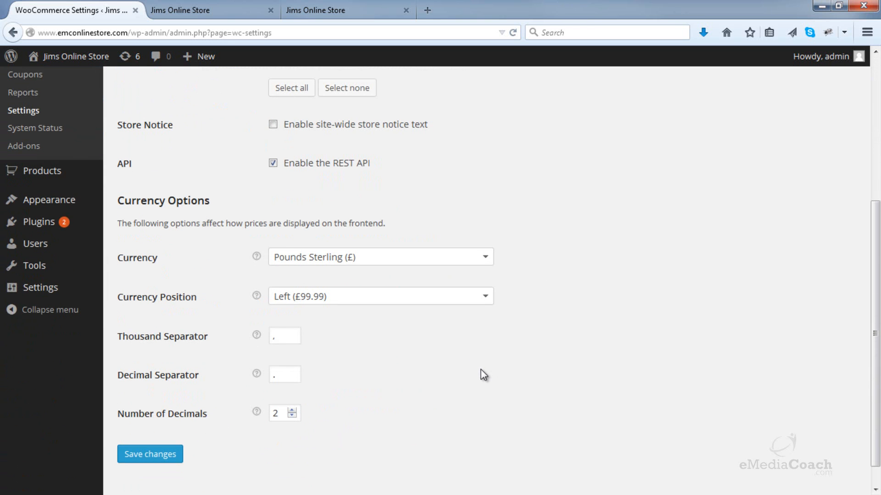
pyautogui.click(486, 257)
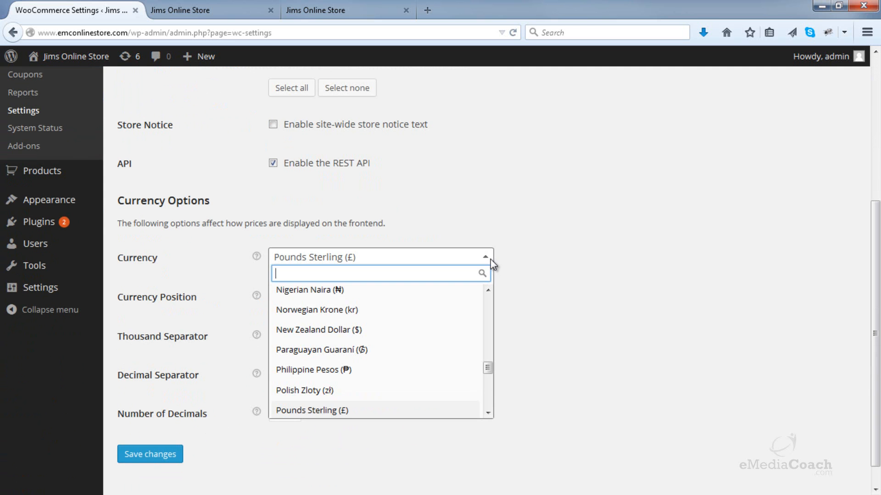
pyautogui.write('doll')
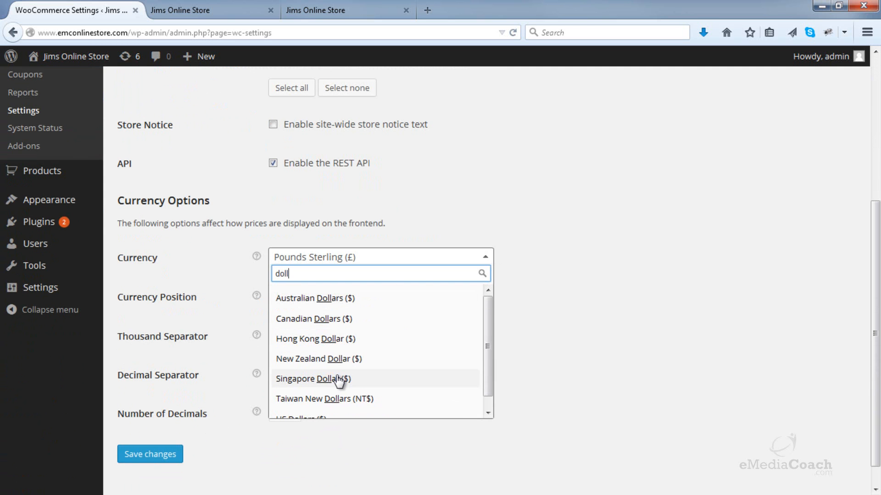
pyautogui.click(307, 408)
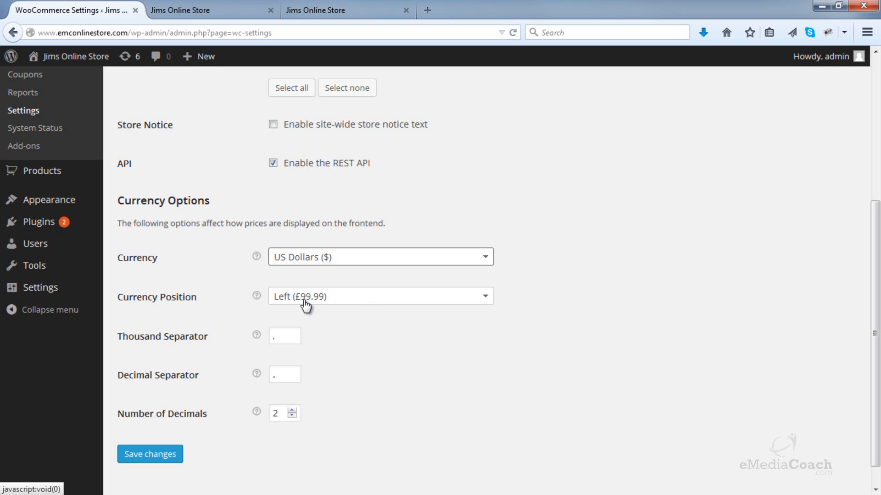
pyautogui.click(166, 464)
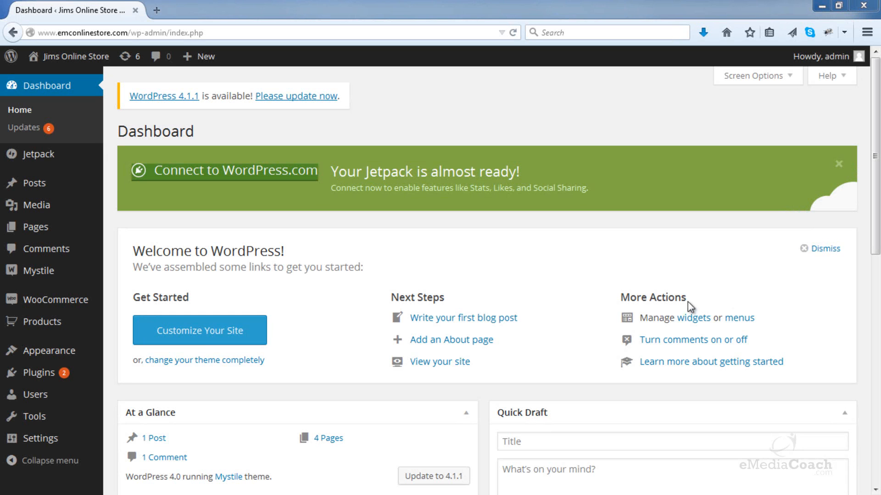
# - Start a new WooCommerce product and expand the Product Data type dropdown
pyautogui.moveTo(64, 317)
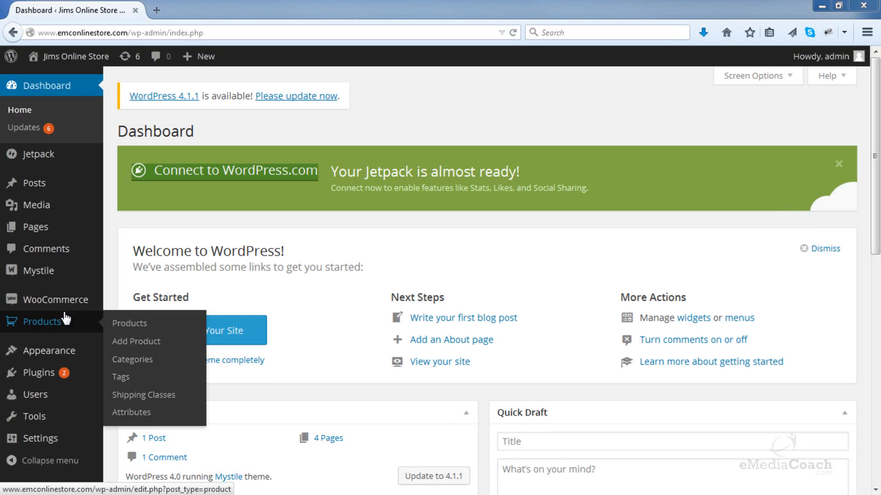
pyautogui.click(137, 342)
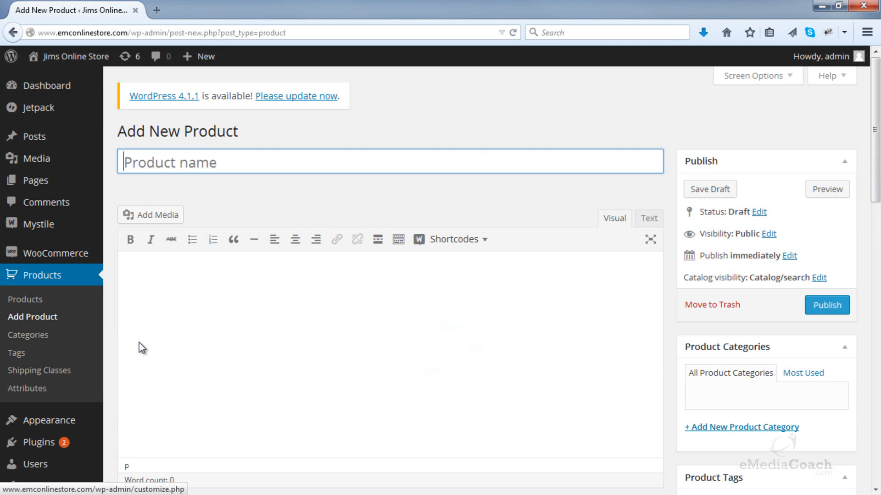
pyautogui.scroll(-7, 138, 342)
pyautogui.scroll(-1, 130, 318)
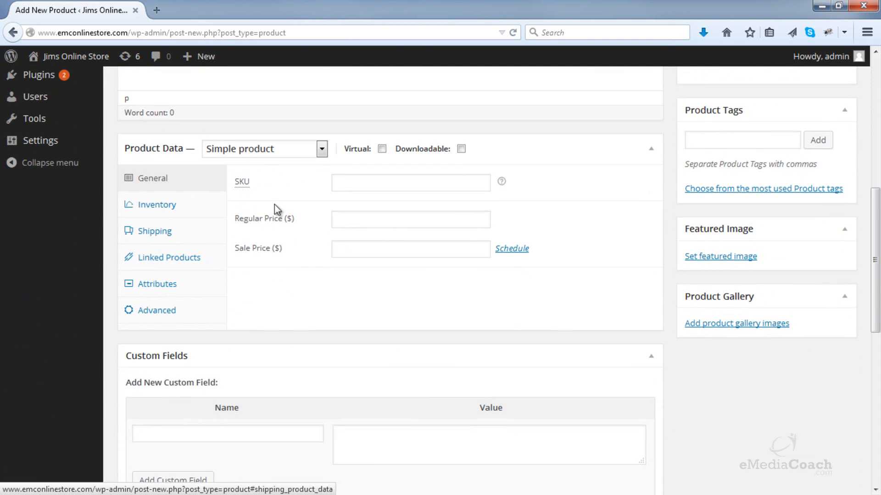
pyautogui.click(321, 155)
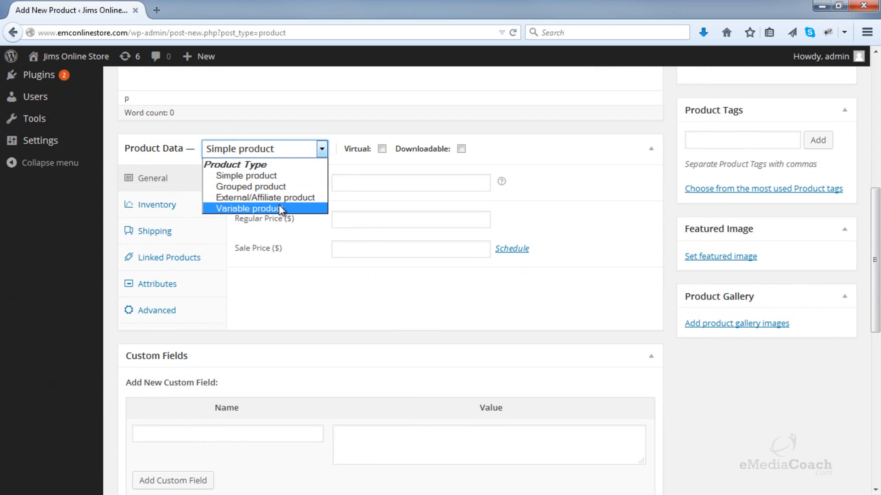
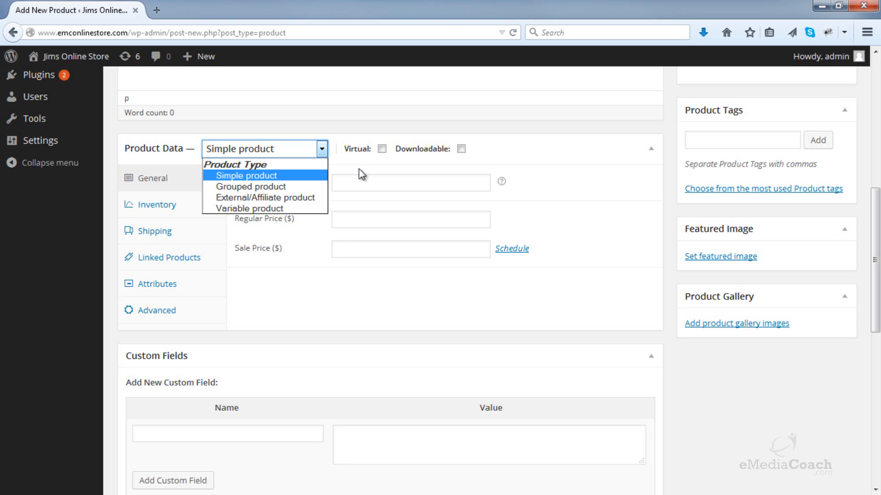
# - Keep the product type as Simple product and title the product 'Mens Watch'
pyautogui.click(359, 169)
pyautogui.moveTo(384, 151)
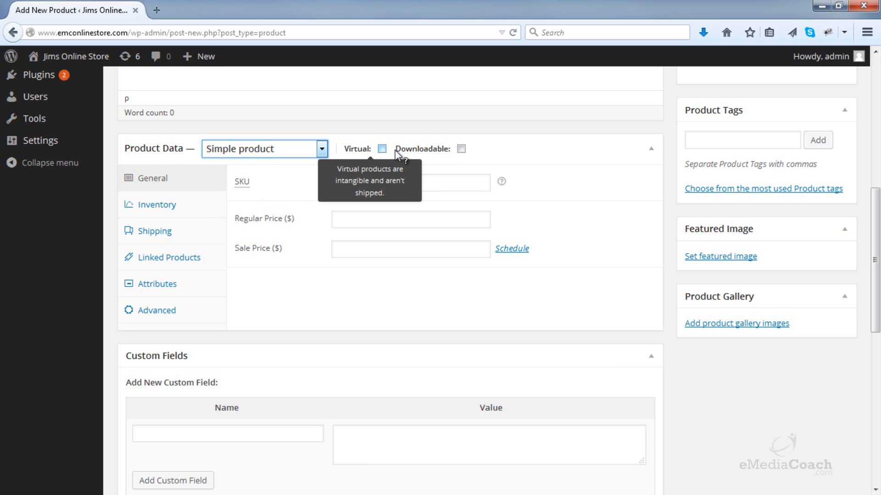
pyautogui.moveTo(460, 151)
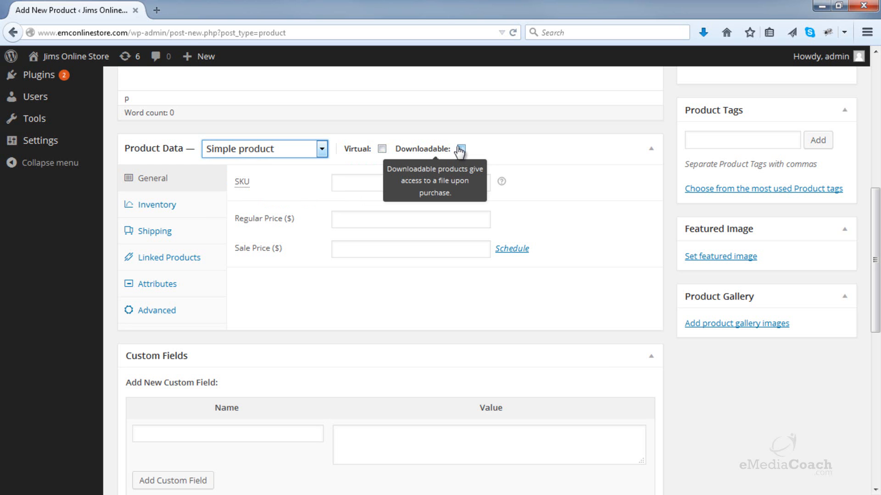
pyautogui.scroll(8, 324, 155)
pyautogui.click(325, 156)
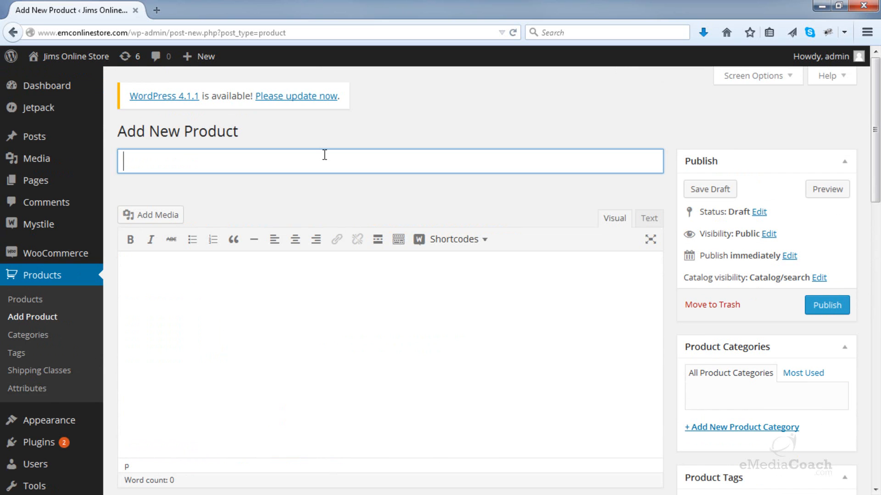
pyautogui.write('Mens Watch')
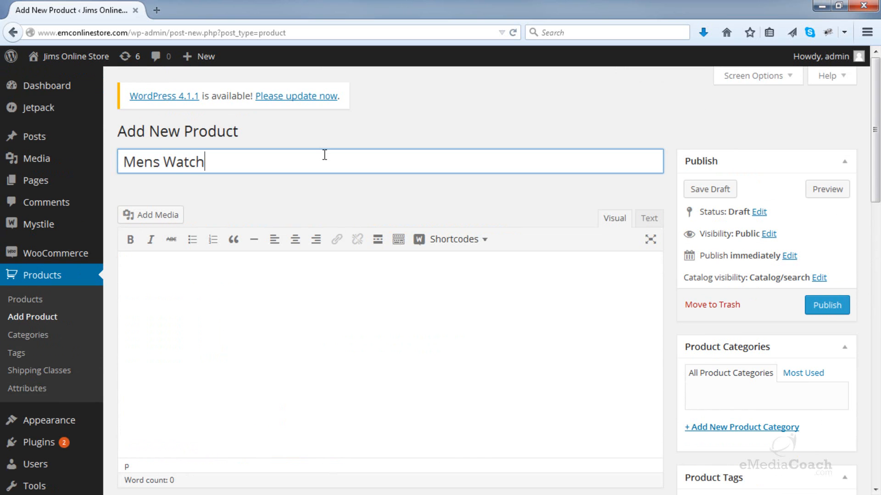
# - Fill the long description with 'This is the long description for your product.' repeated several times
pyautogui.scroll(-3, 324, 154)
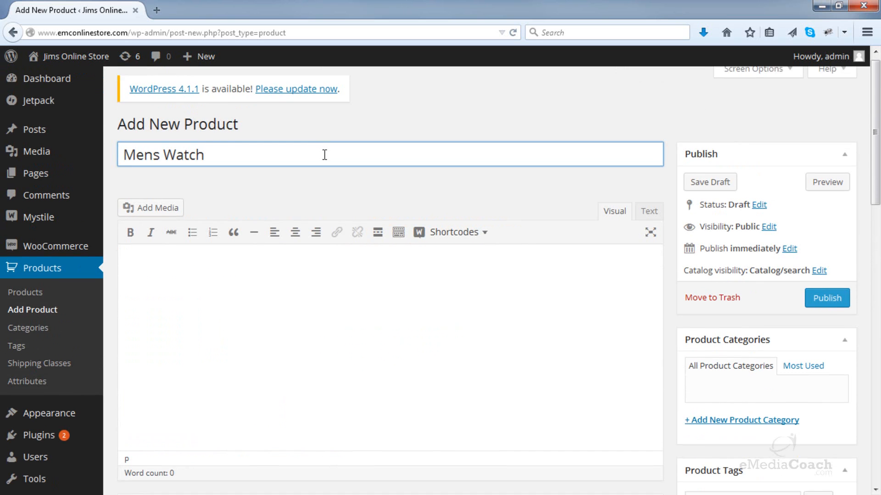
pyautogui.click(294, 201)
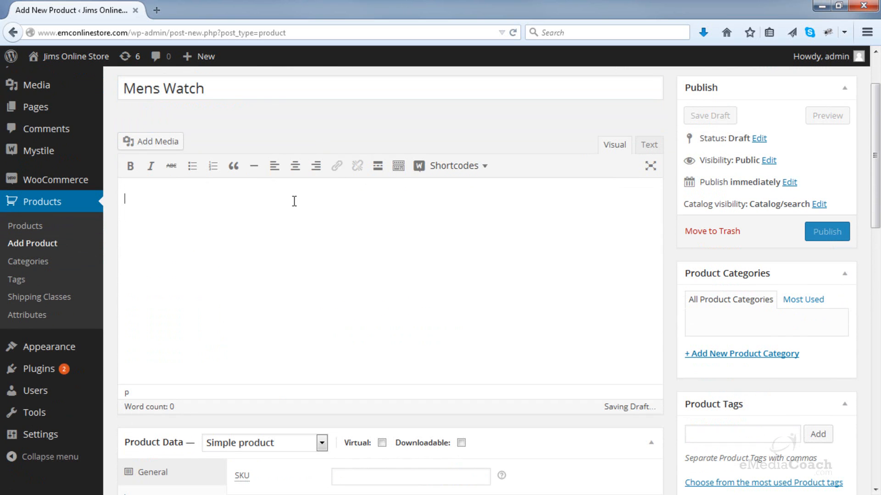
pyautogui.write('T')
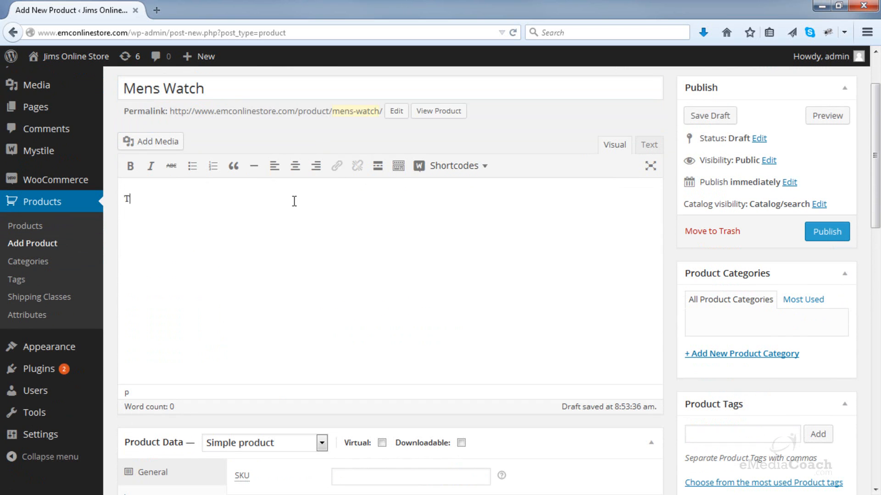
pyautogui.write('his is the long description')
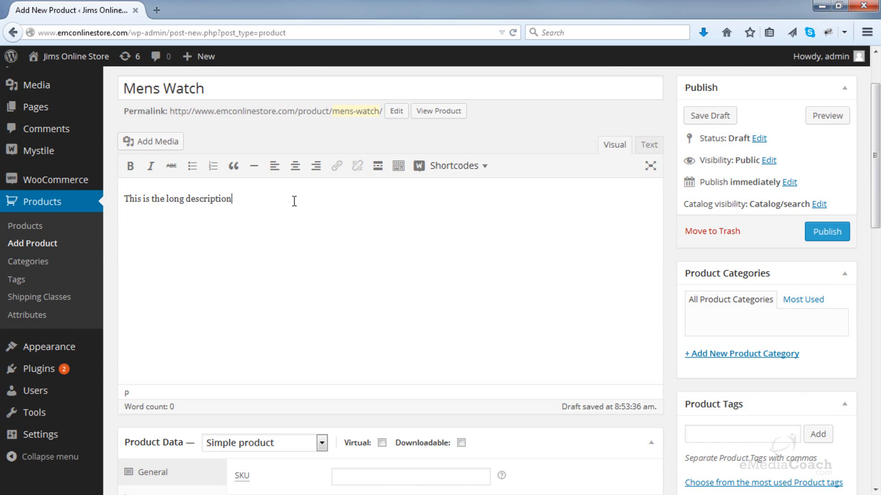
pyautogui.write(' for your product.')
pyautogui.hotkey('ctrl', 'a')
pyautogui.hotkey('ctrl', 'c')
pyautogui.click(294, 202)
pyautogui.click(338, 201)
pyautogui.hotkey('ctrl', 'v')
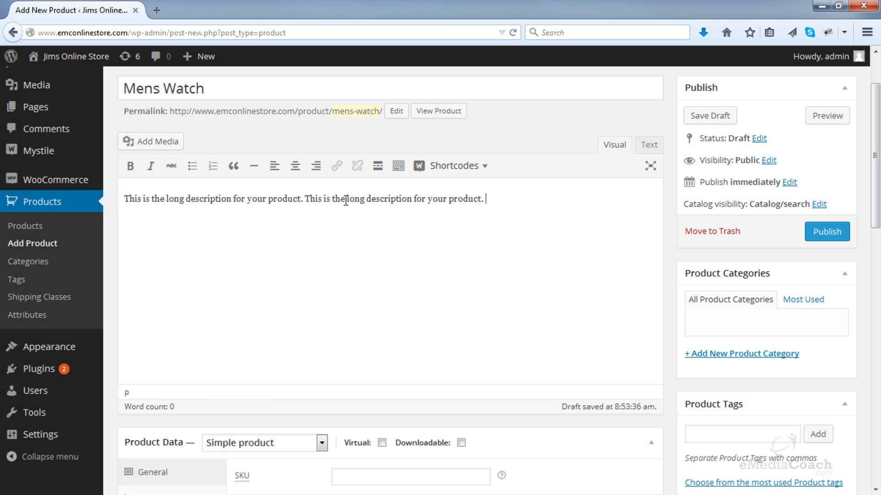
pyautogui.hotkey('ctrl', 'v')
pyautogui.hotkey('ctrl', 'v')
pyautogui.hotkey('ctrl', 'v')
pyautogui.hotkey('ctrl', 'v')
pyautogui.hotkey('ctrl', 'v')
pyautogui.hotkey('ctrl', 'v')
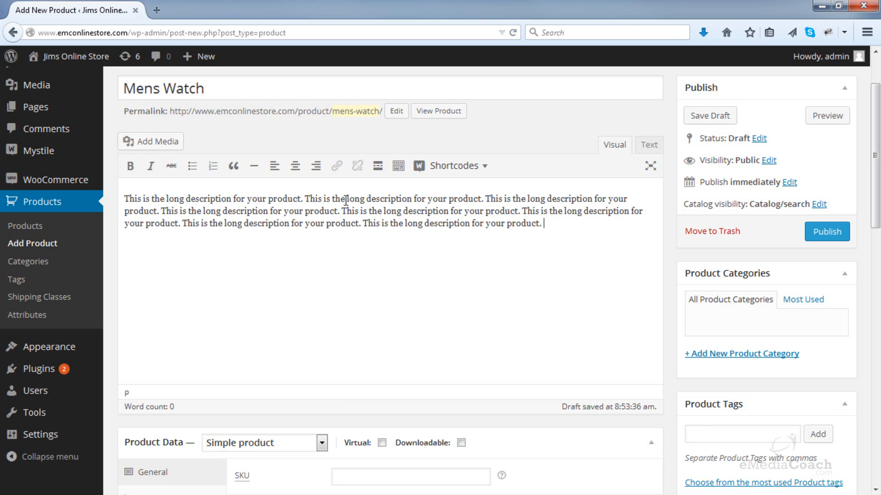
# - Enter 'This is a short description' as the short description and paste it repeatedly
pyautogui.scroll(-10, 358, 211)
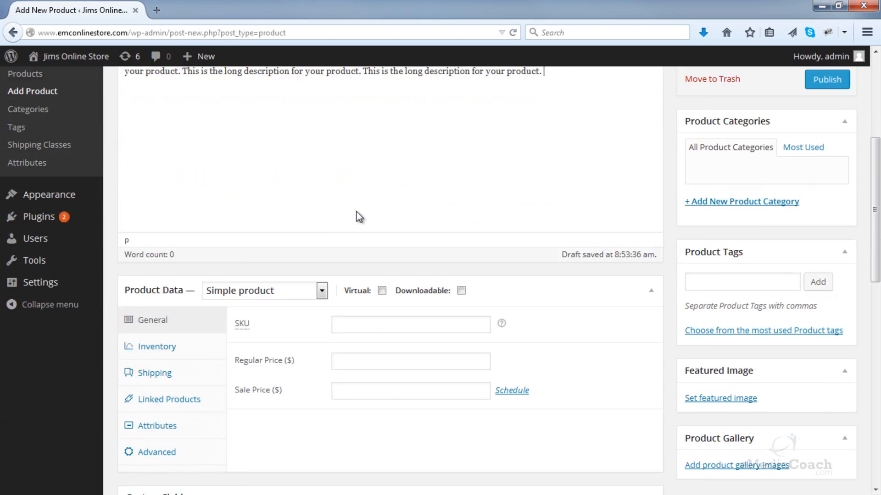
pyautogui.scroll(-5, 362, 203)
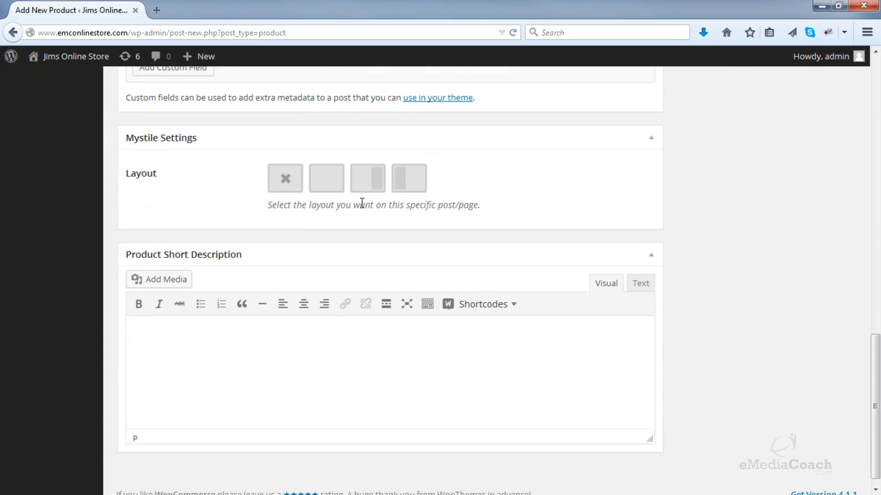
pyautogui.click(231, 358)
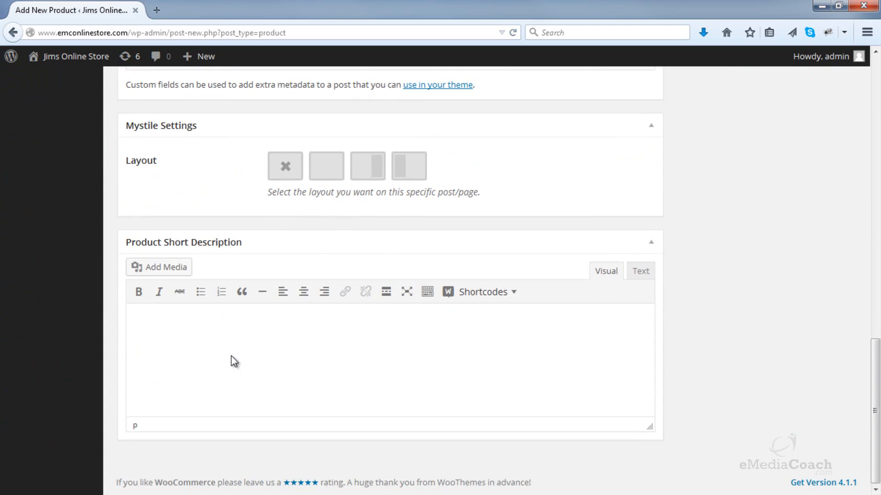
pyautogui.write('This is a short description.')
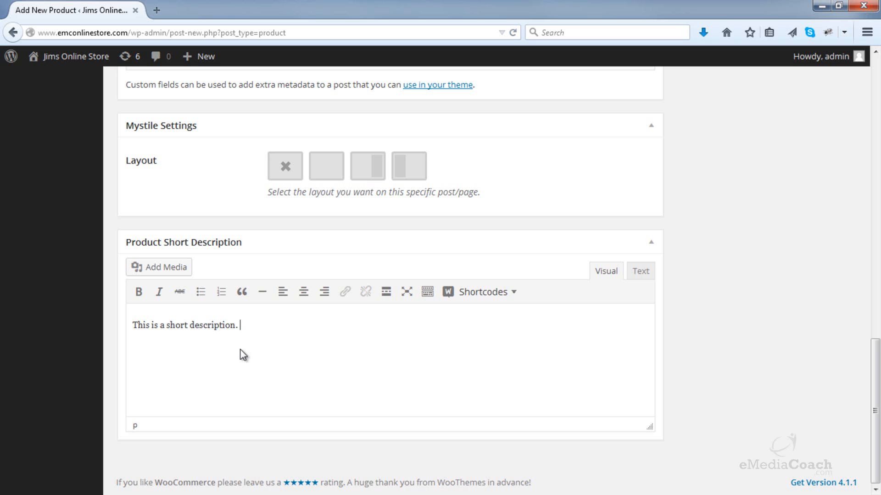
pyautogui.tripleClick(130, 326)
pyautogui.click(308, 336)
pyautogui.hotkey('ctrl', 'v')
pyautogui.hotkey('ctrl', 'v')
pyautogui.hotkey('ctrl', 'v')
pyautogui.hotkey('ctrl', 'v')
pyautogui.hotkey('ctrl', 'v')
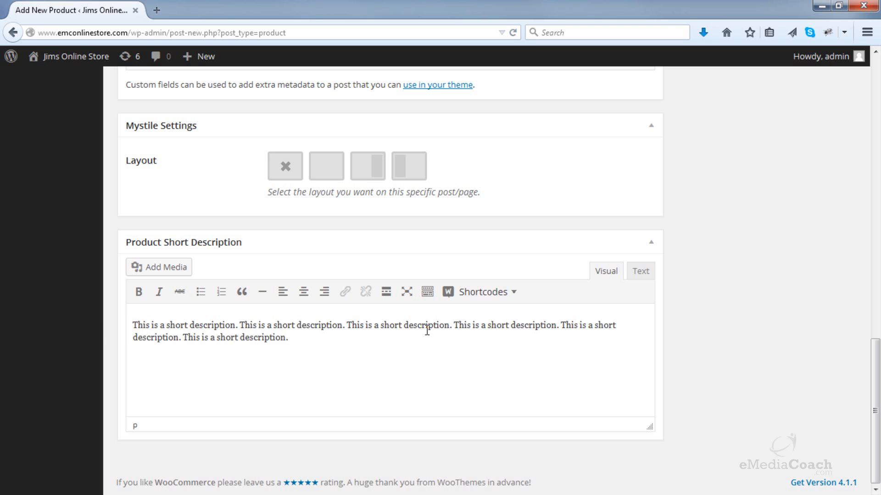
pyautogui.scroll(10, 707, 363)
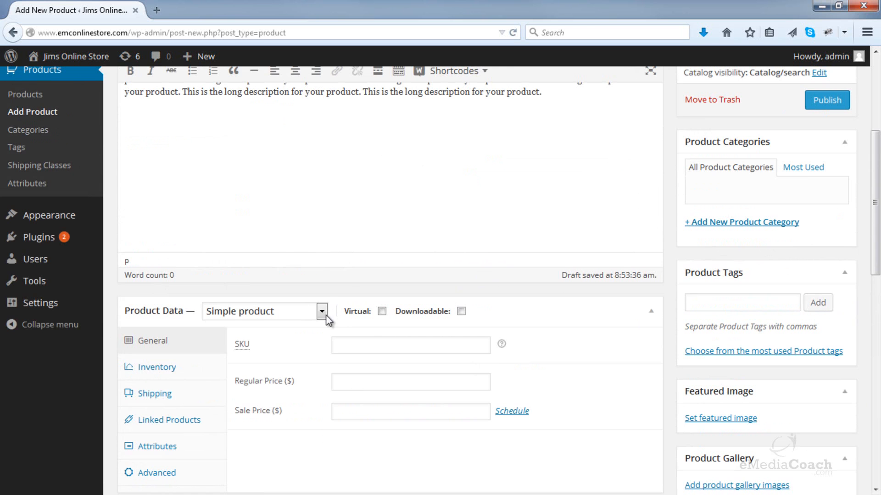
# - Set the watch's regular price to 380
pyautogui.scroll(-3, 321, 292)
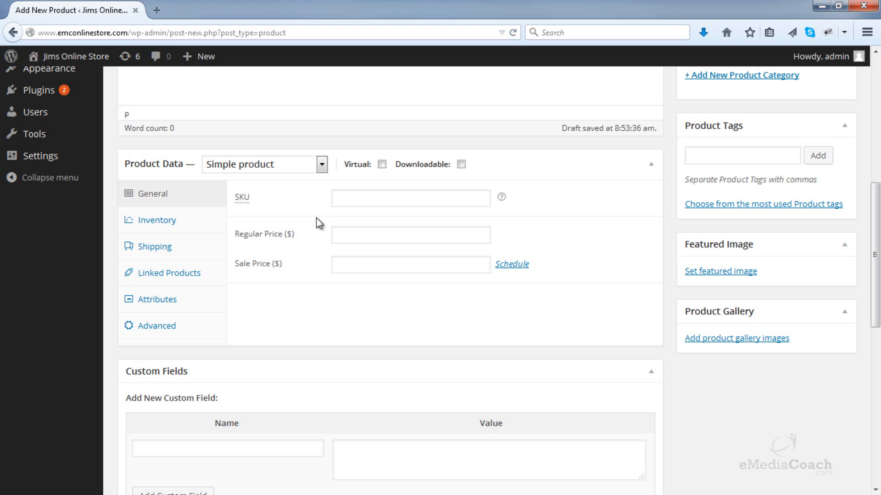
pyautogui.click(348, 230)
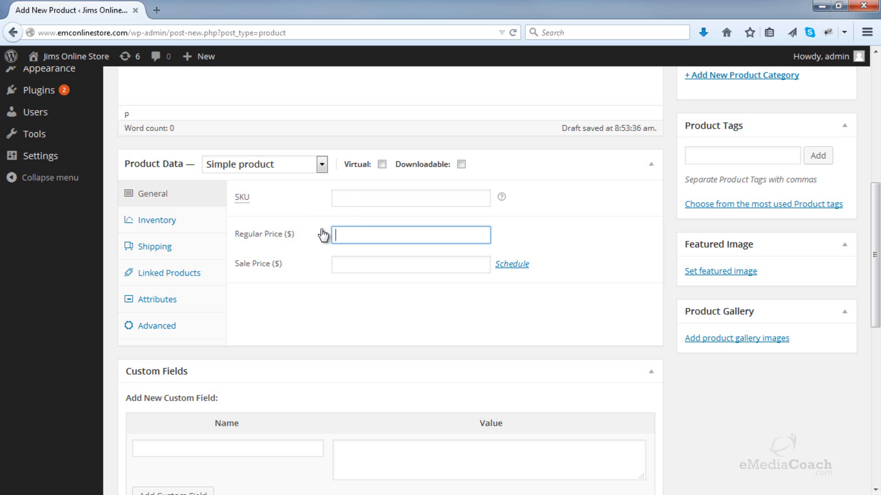
pyautogui.write('380')
# - Enable stock management in Inventory and raise the stock quantity to 5
pyautogui.click(199, 229)
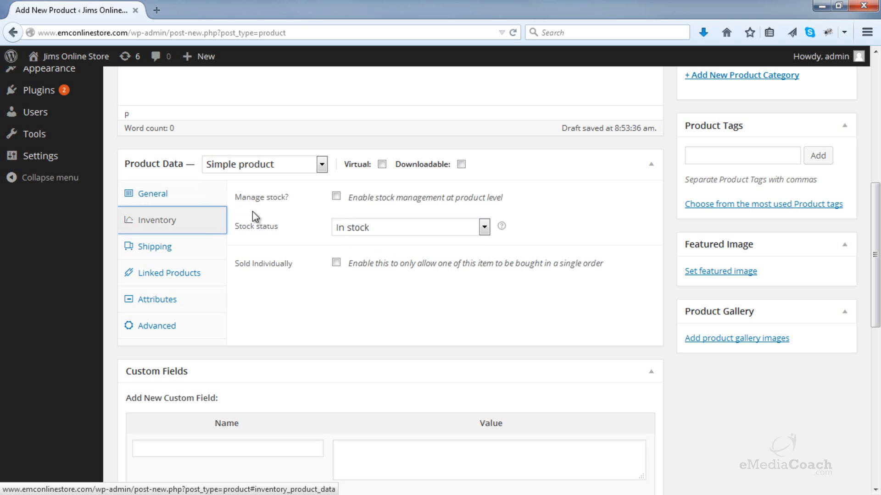
pyautogui.click(336, 197)
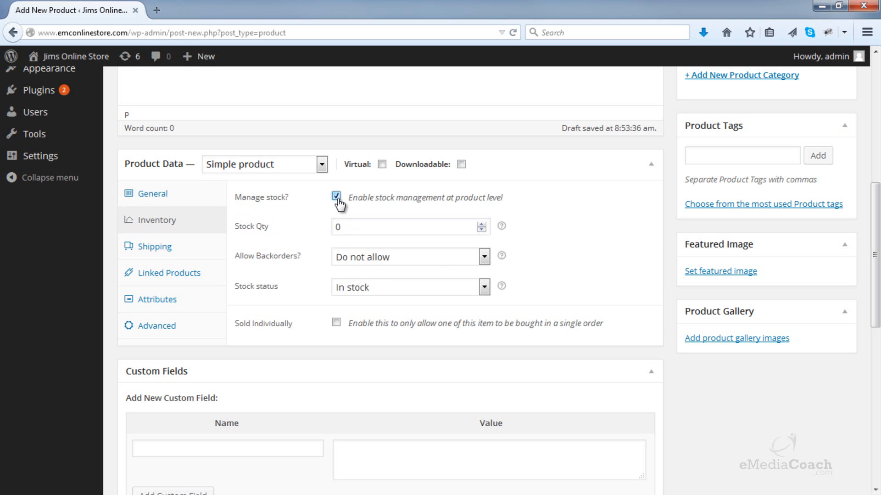
pyautogui.click(479, 223)
pyautogui.click(478, 224)
pyautogui.click(479, 223)
pyautogui.click(478, 224)
pyautogui.click(479, 224)
# - Upload watch1.JPG from Images > Watch and set it as the featured image
pyautogui.scroll(-3, 698, 221)
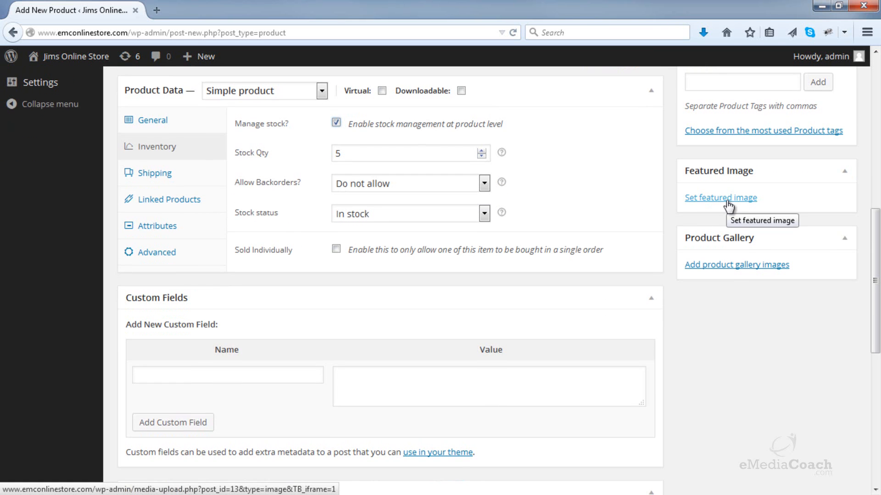
pyautogui.click(727, 202)
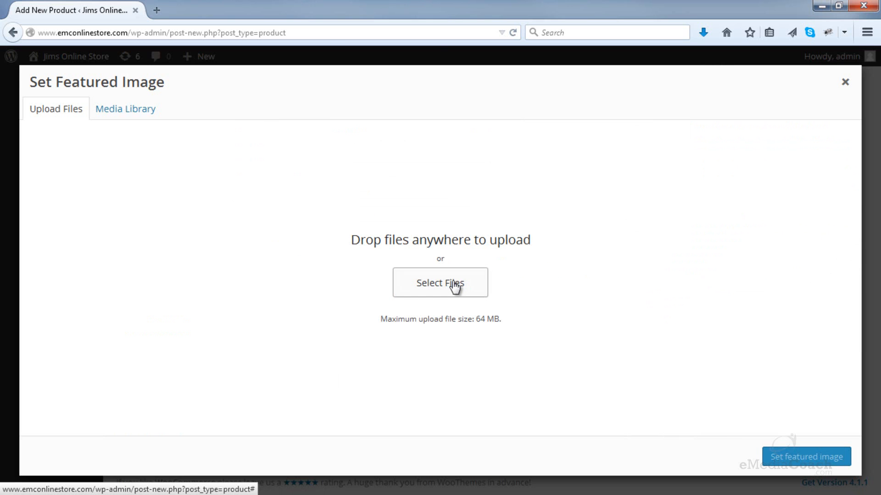
pyautogui.click(455, 287)
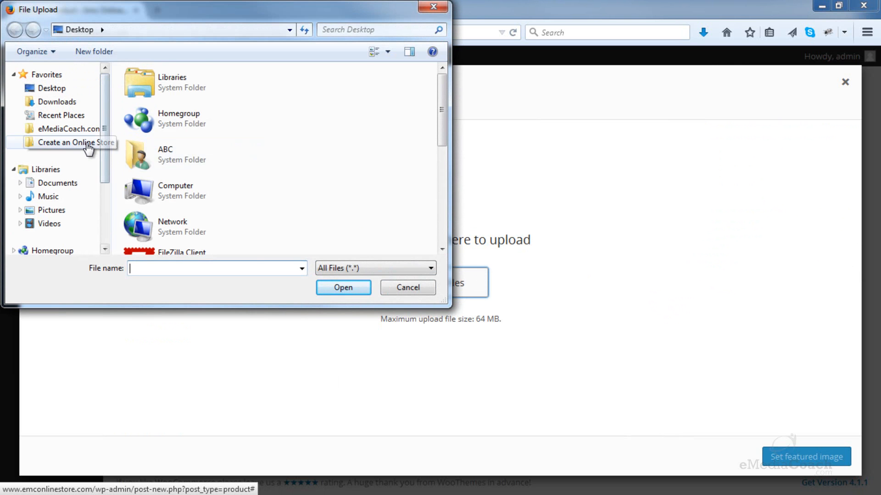
pyautogui.click(57, 143)
pyautogui.doubleClick(152, 89)
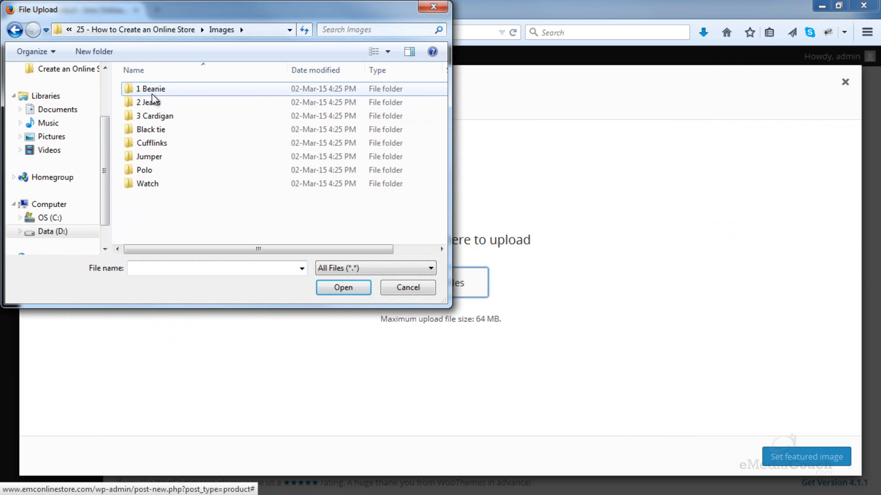
pyautogui.doubleClick(147, 182)
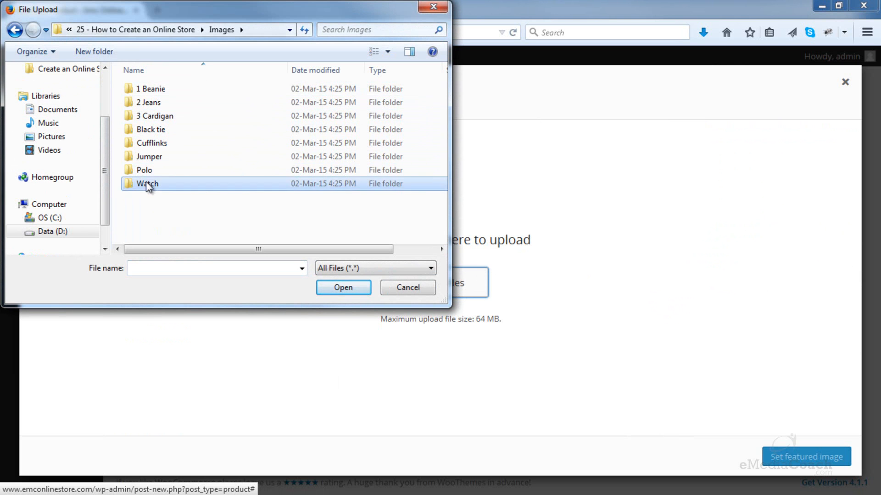
pyautogui.doubleClick(166, 117)
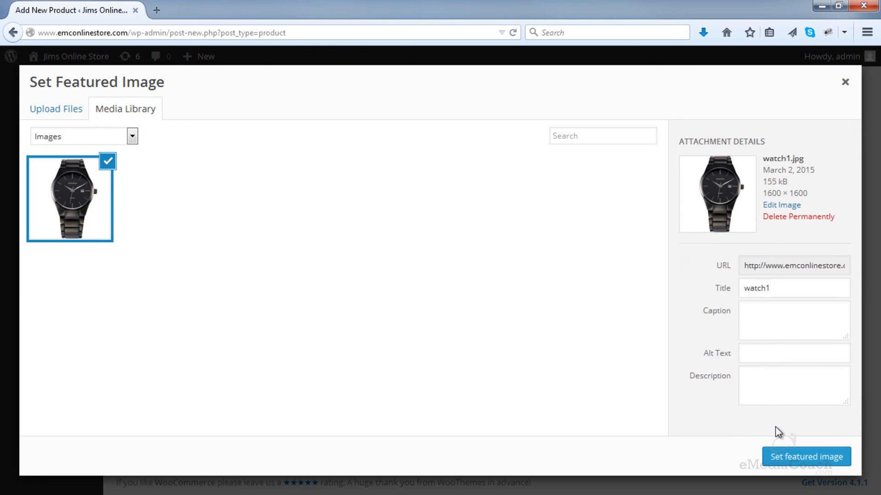
pyautogui.click(787, 456)
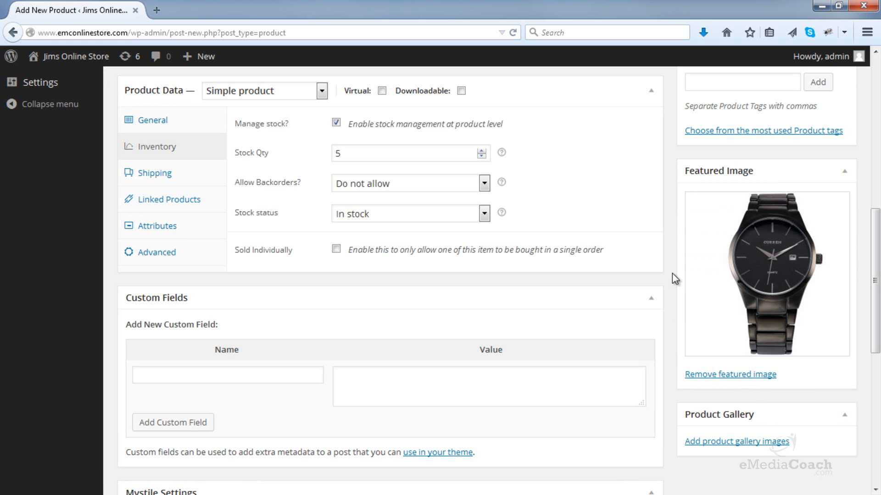
# - Upload watch2.JPG and watch3.JPG and add both to the product gallery
pyautogui.scroll(-3, 673, 274)
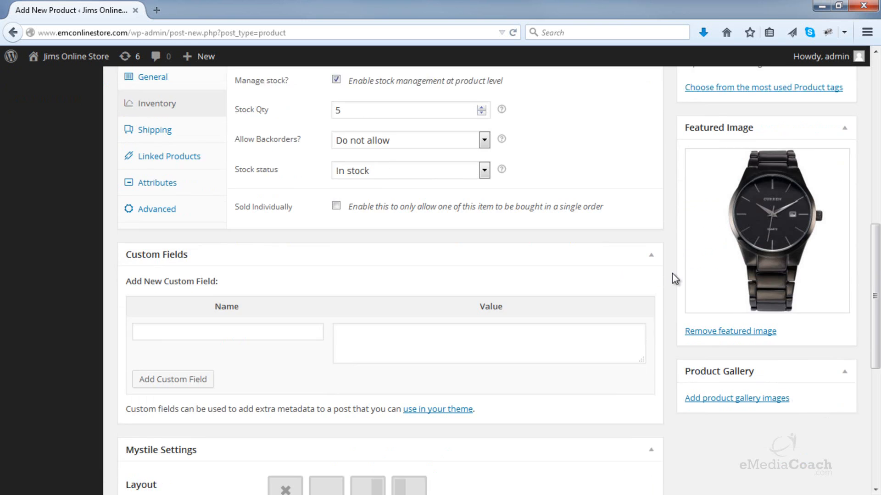
pyautogui.click(714, 368)
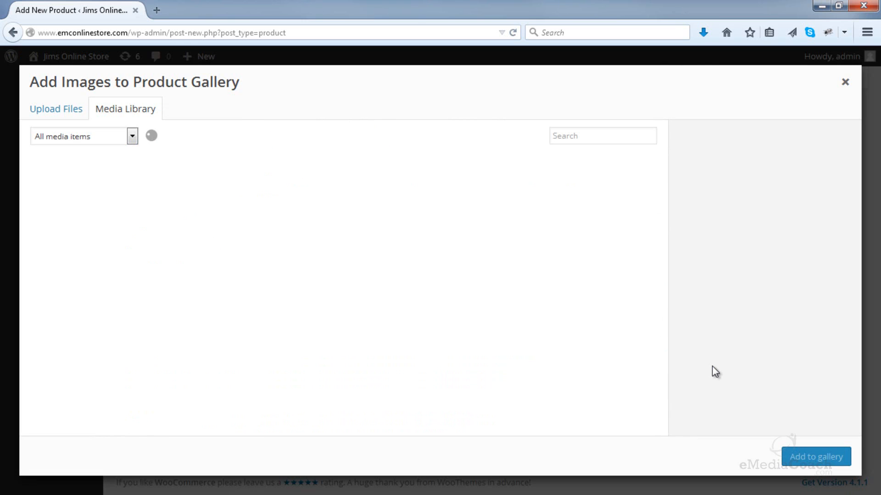
pyautogui.click(59, 118)
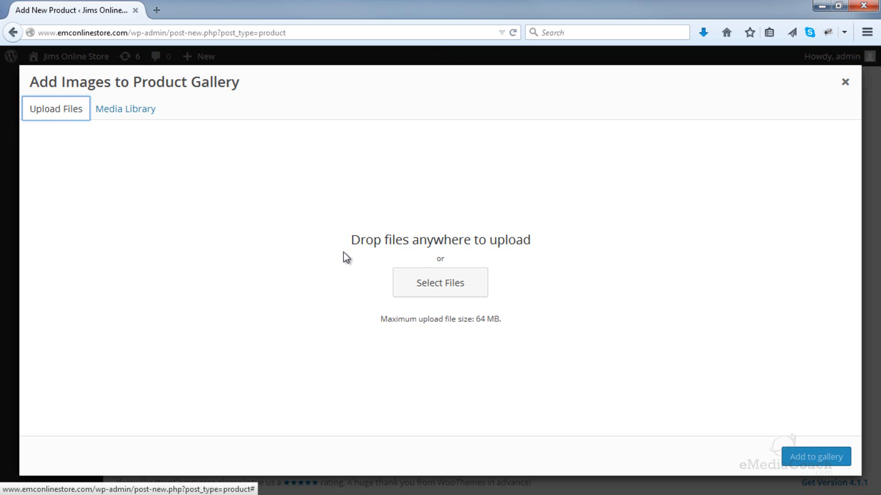
pyautogui.click(447, 284)
pyautogui.click(252, 112)
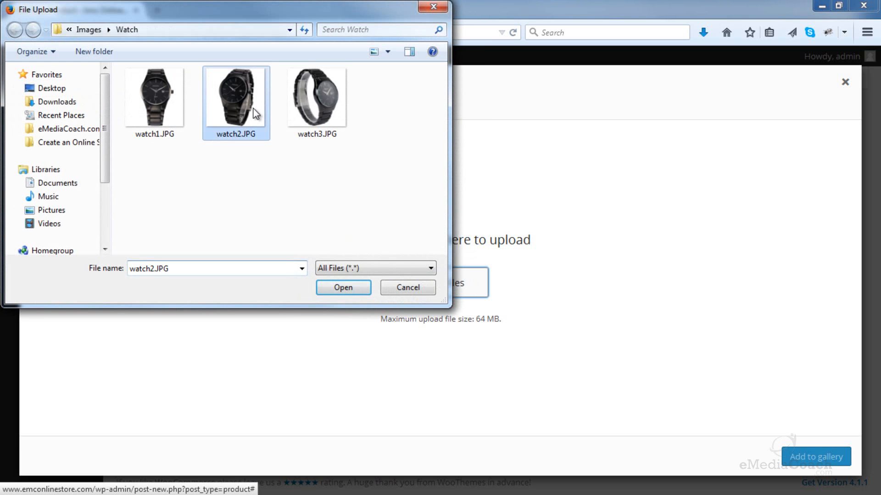
pyautogui.keyDown('ctrl'); pyautogui.click(320, 118); pyautogui.keyUp('ctrl')
pyautogui.click(353, 290)
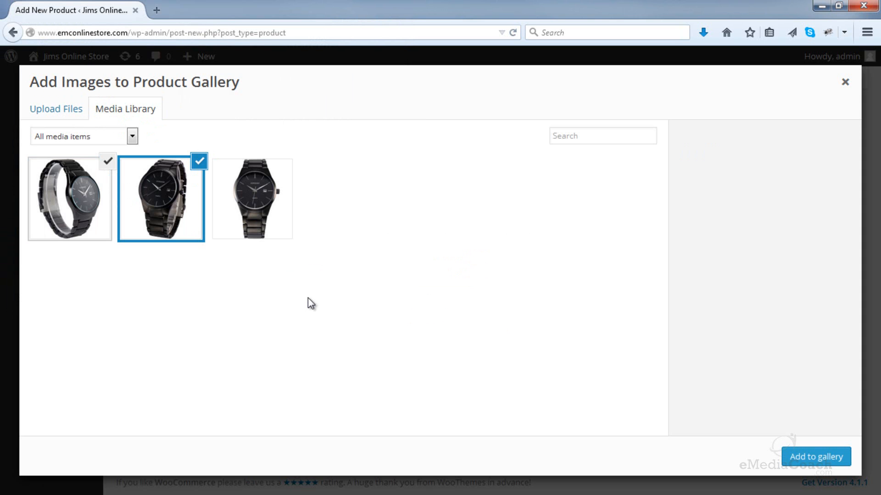
pyautogui.click(806, 461)
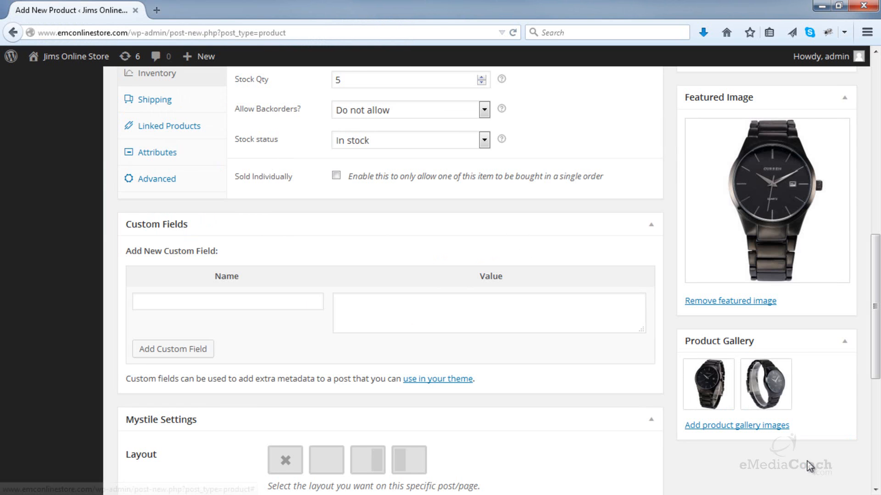
pyautogui.scroll(3, 808, 461)
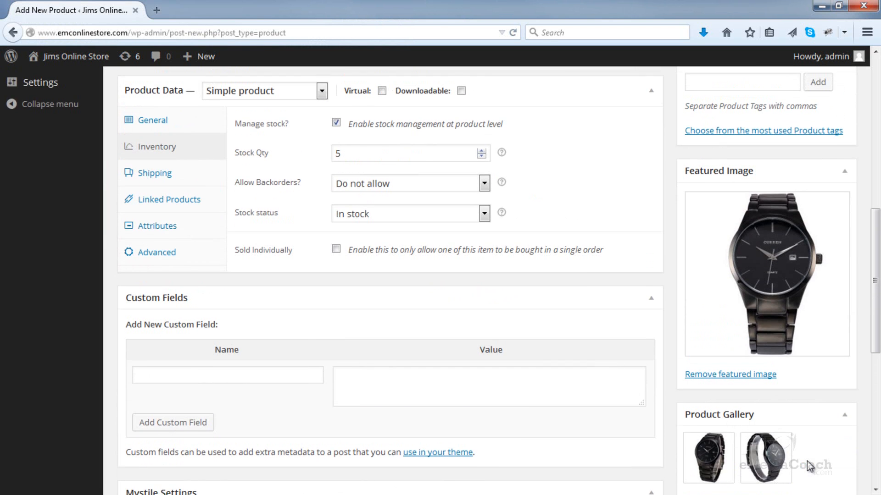
pyautogui.scroll(-5, 807, 461)
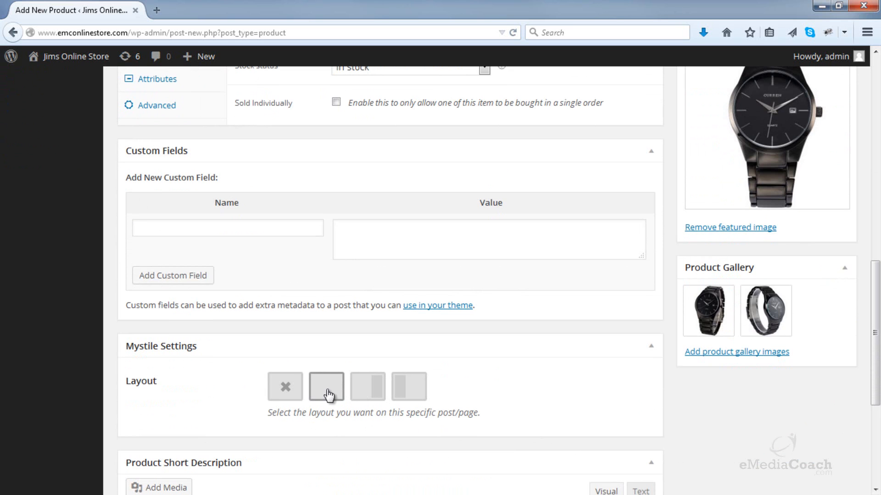
pyautogui.scroll(9, 706, 440)
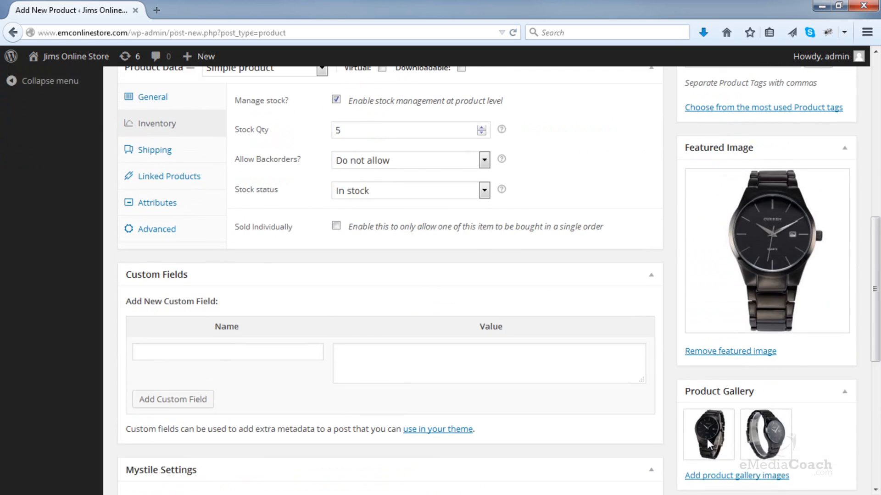
pyautogui.scroll(2, 708, 443)
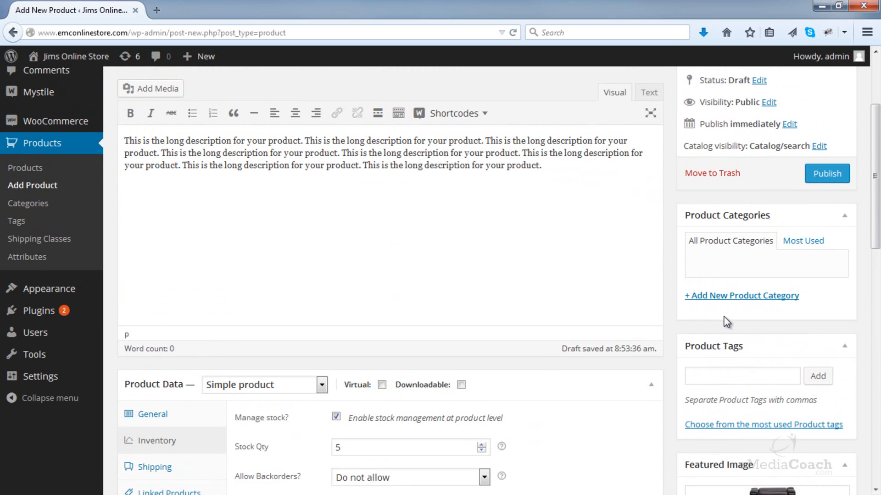
# - Create an 'Accessories' product category for the watch and publish the product
pyautogui.click(734, 296)
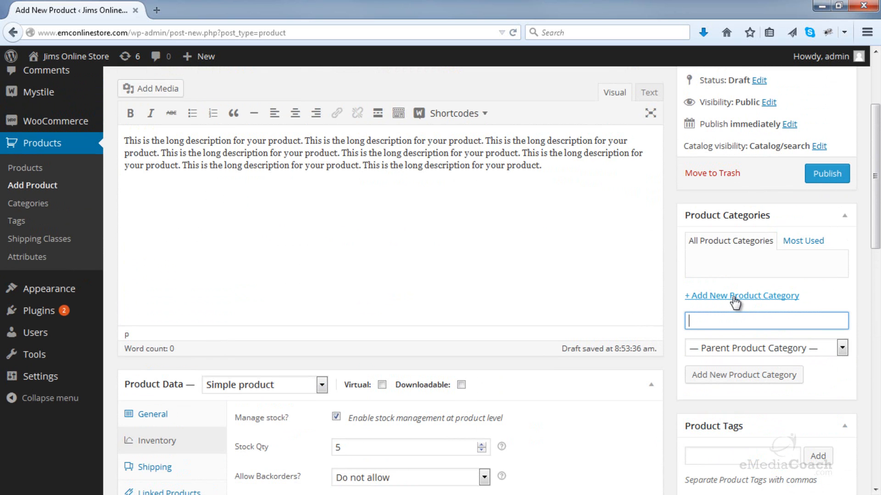
pyautogui.write('Accessories')
pyautogui.click(727, 376)
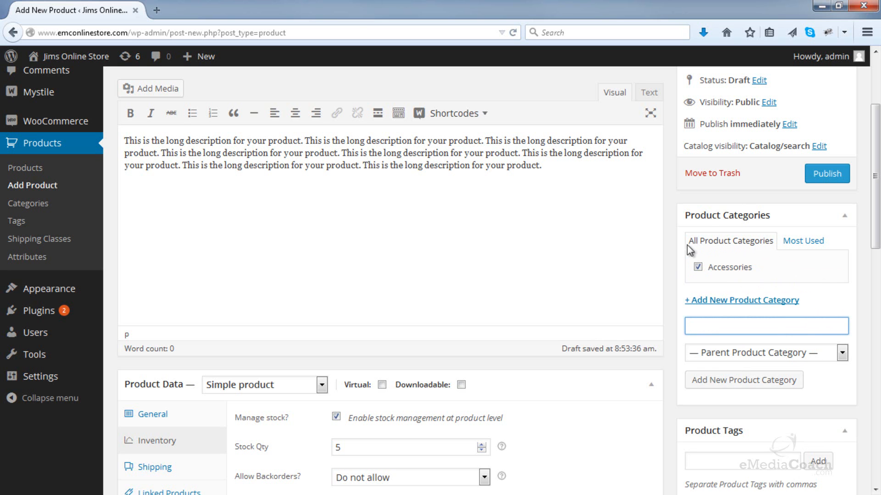
pyautogui.click(822, 183)
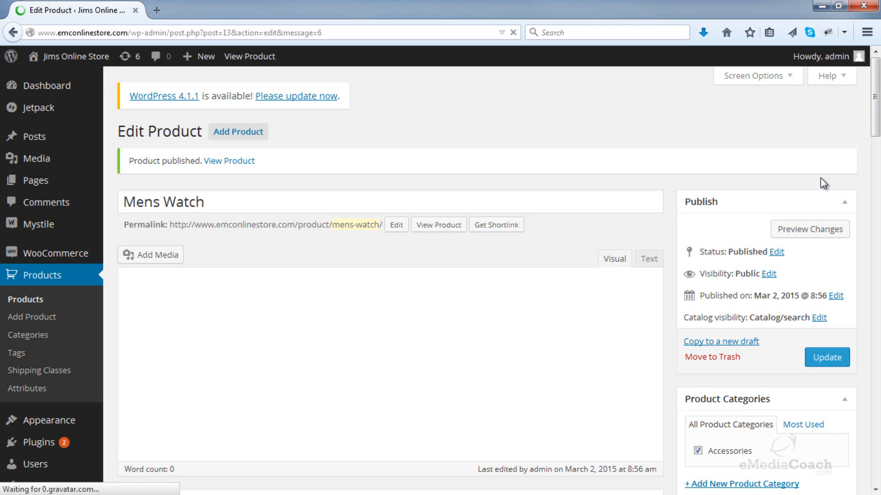
# - Open the Mens Watch product page in a new browser tab and scroll through it
pyautogui.rightClick(439, 231)
pyautogui.click(474, 242)
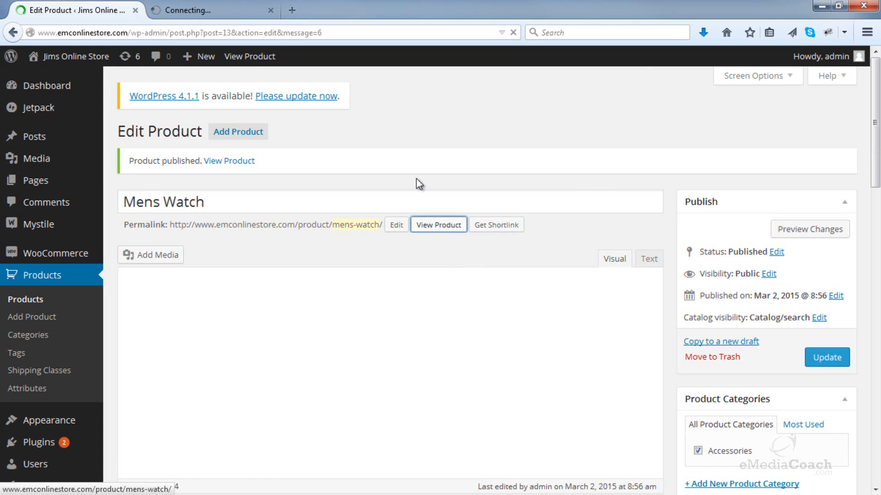
pyautogui.click(206, 10)
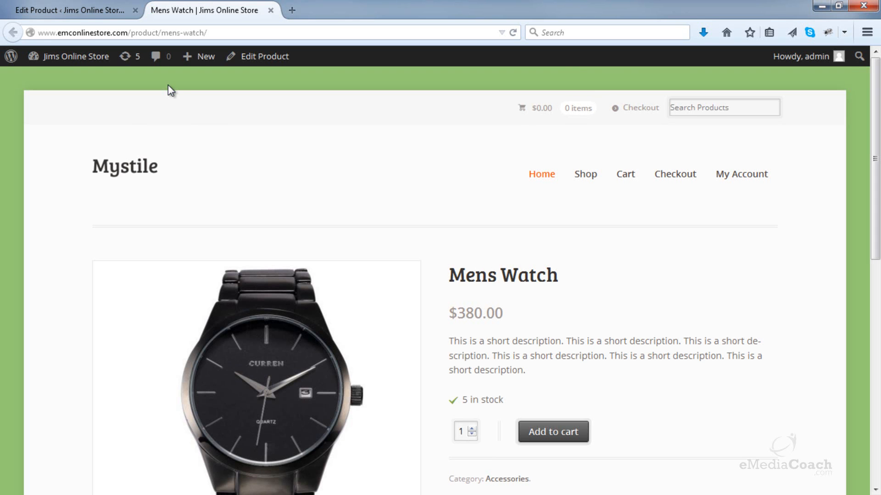
pyautogui.scroll(-3, 165, 86)
pyautogui.scroll(-5, 164, 88)
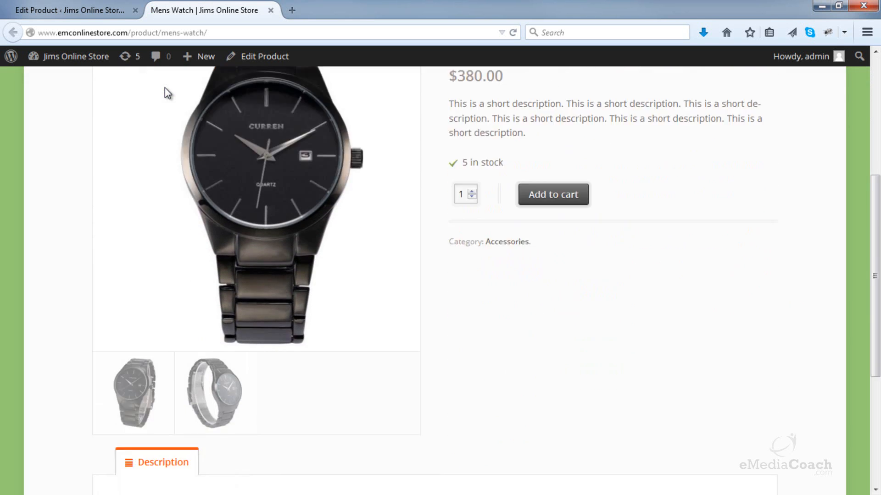
pyautogui.scroll(6, 164, 88)
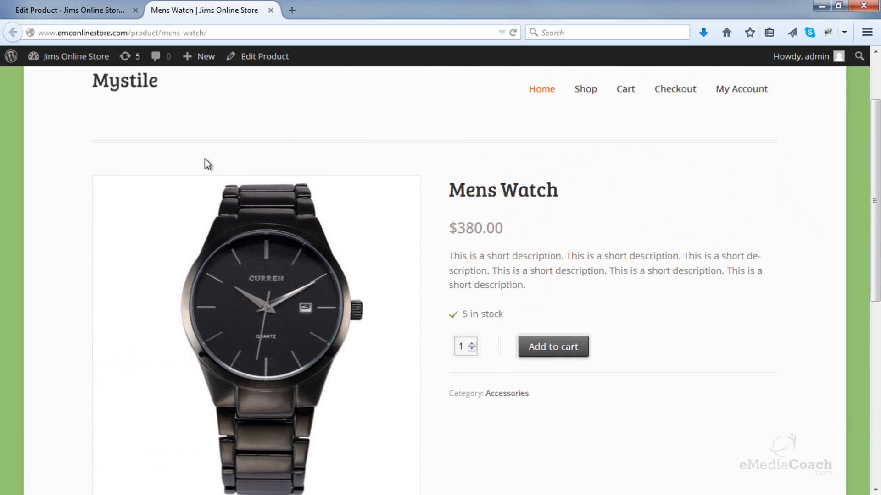
pyautogui.scroll(-2, 204, 163)
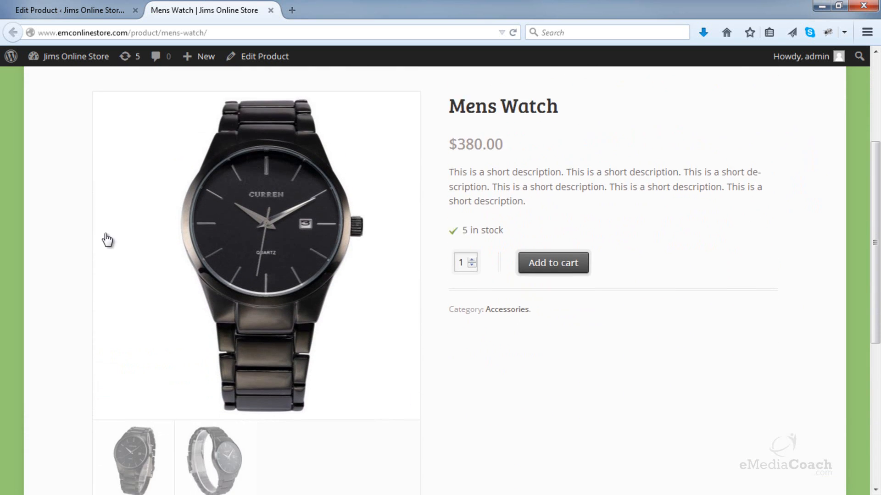
pyautogui.scroll(-3, 104, 246)
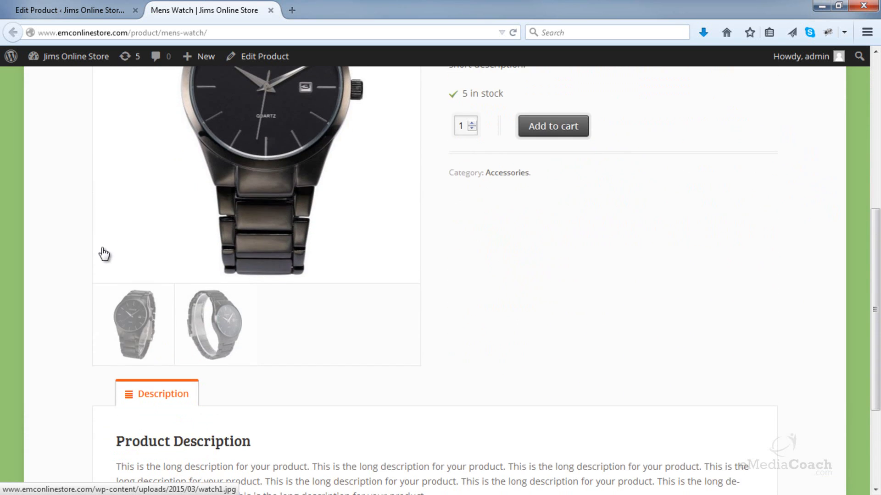
# - Enlarge the gallery images, cycle through them in the lightbox, then close it
pyautogui.click(143, 305)
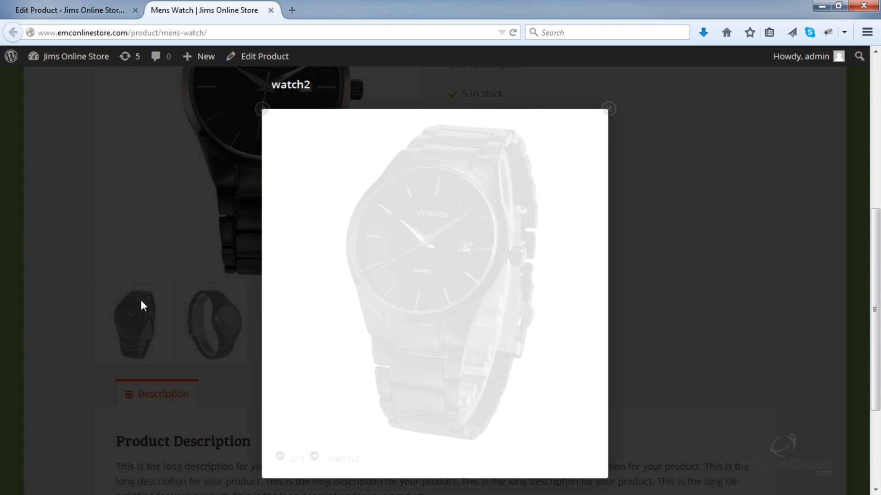
pyautogui.click(580, 268)
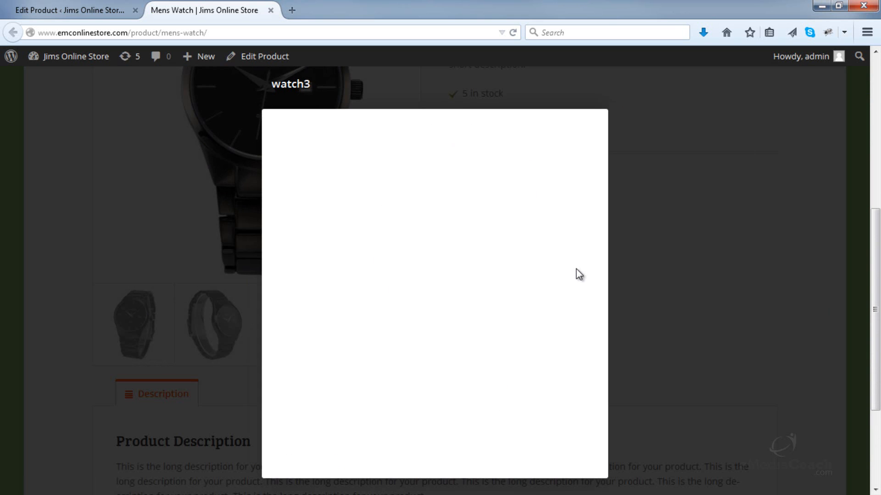
pyautogui.click(580, 270)
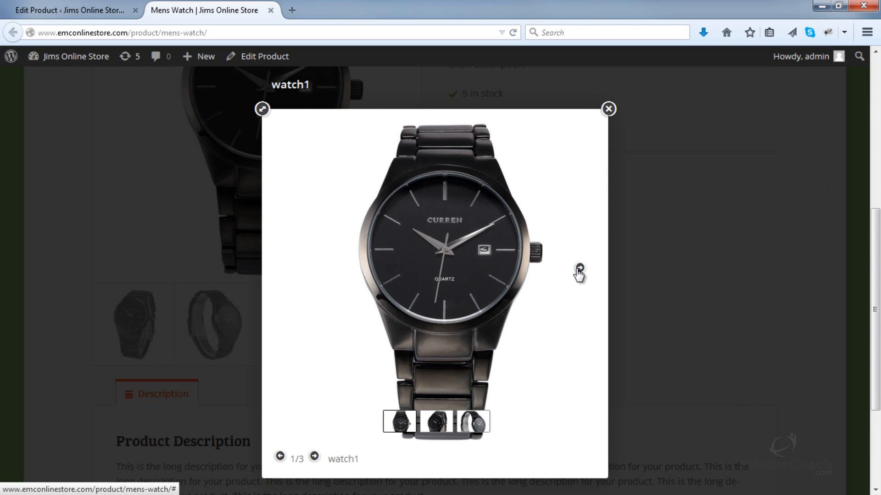
pyautogui.click(609, 109)
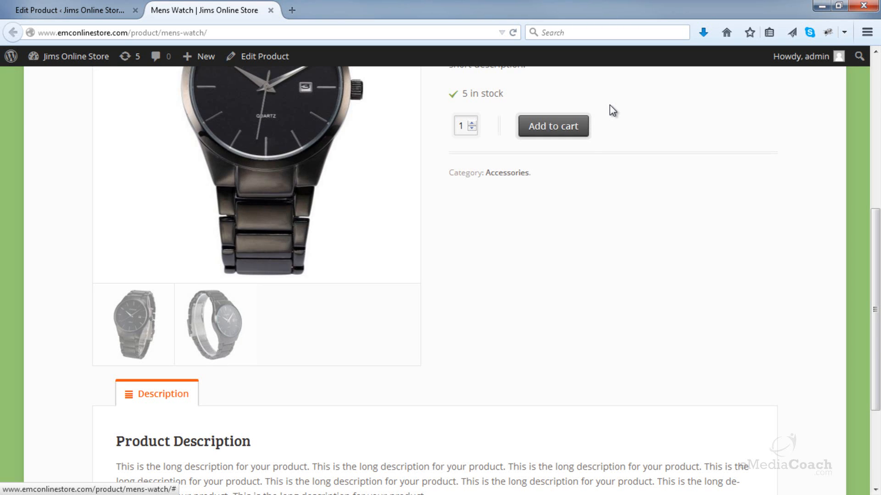
pyautogui.scroll(3, 610, 111)
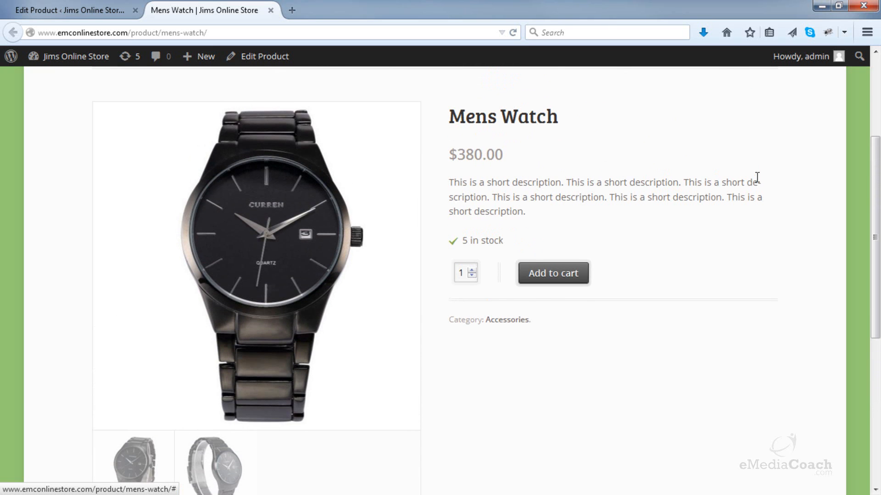
pyautogui.scroll(-5, 632, 201)
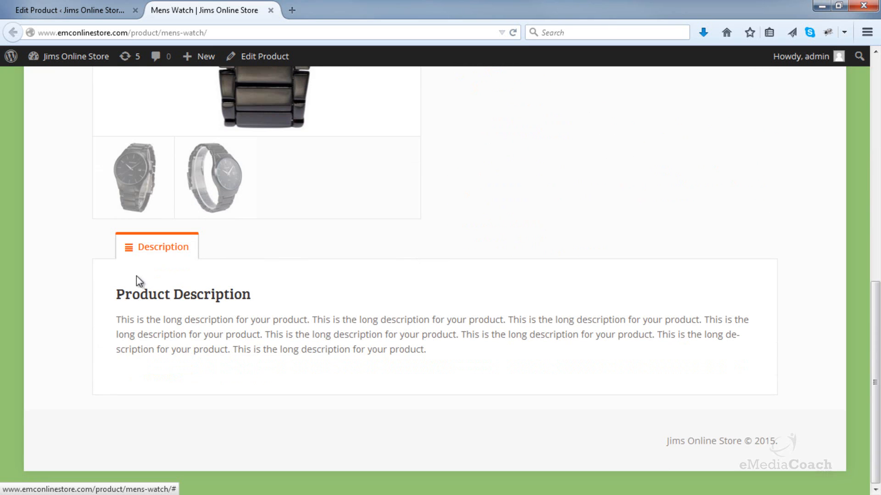
pyautogui.scroll(6, 572, 279)
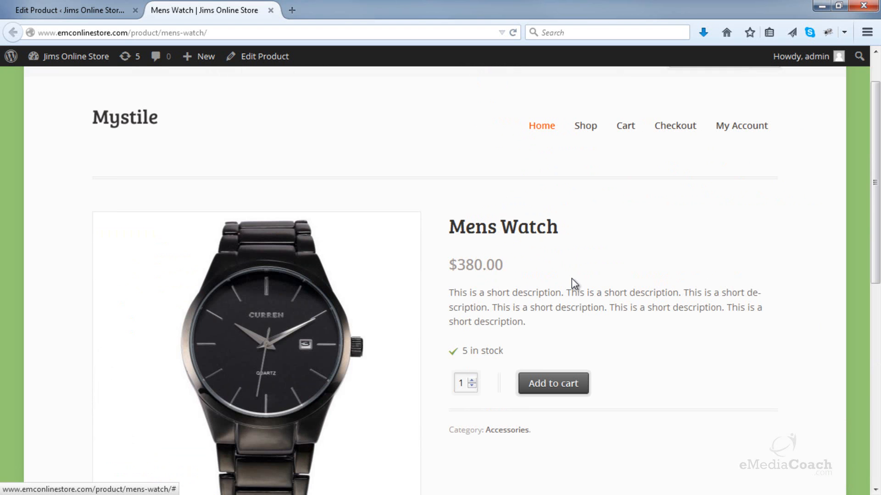
# - Add one Mens Watch to the cart, view the cart, and go back to the product page
pyautogui.click(472, 380)
pyautogui.click(472, 380)
pyautogui.click(472, 380)
pyautogui.click(471, 385)
pyautogui.click(472, 385)
pyautogui.click(472, 385)
pyautogui.click(551, 389)
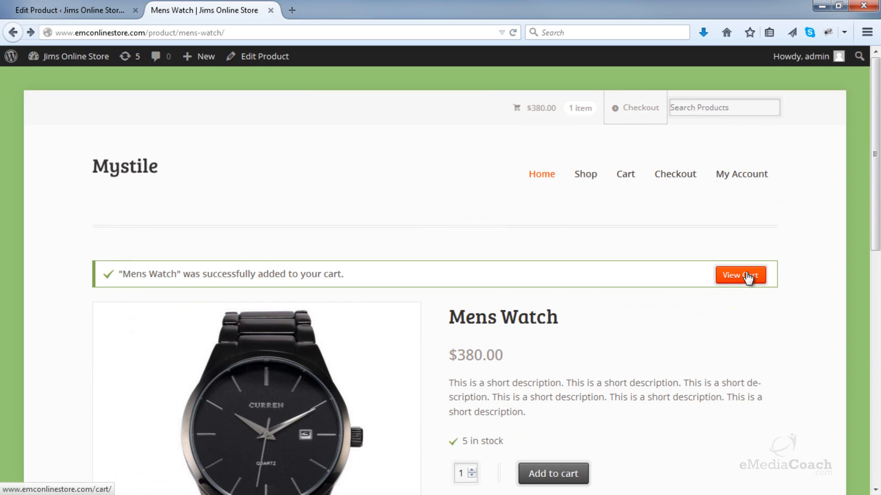
pyautogui.click(747, 276)
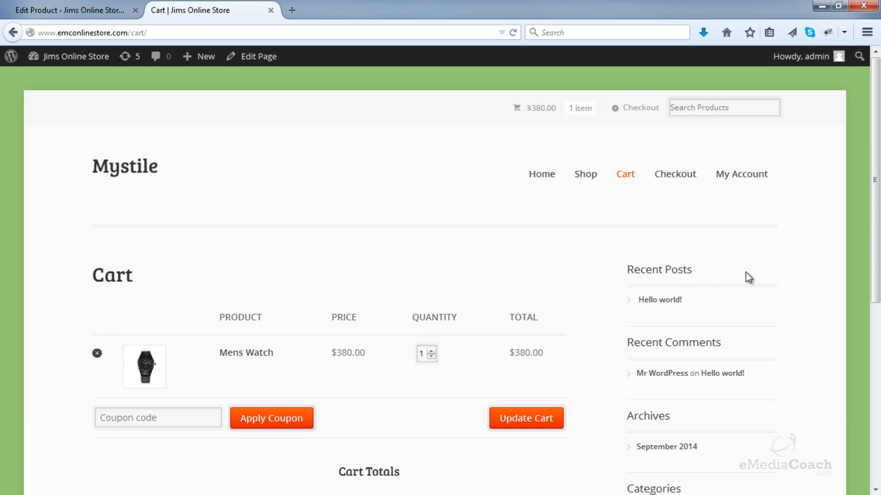
pyautogui.hotkey('alt', 'Left')
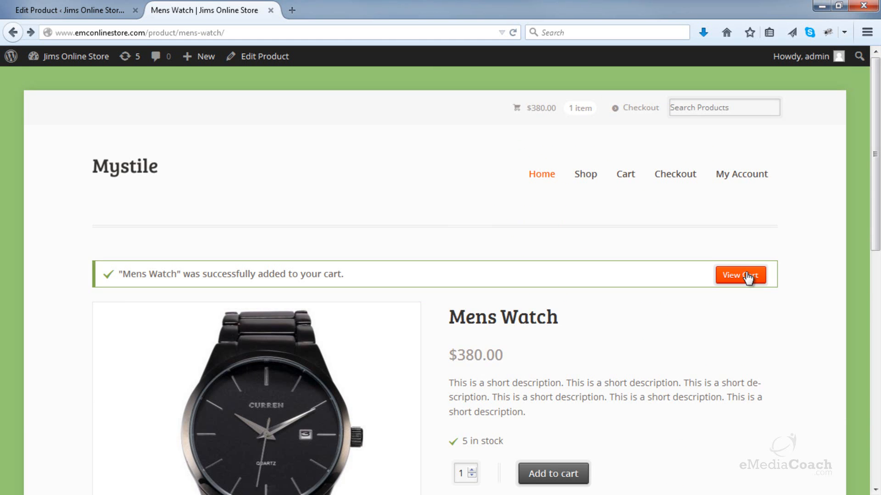
pyautogui.scroll(-5, 748, 276)
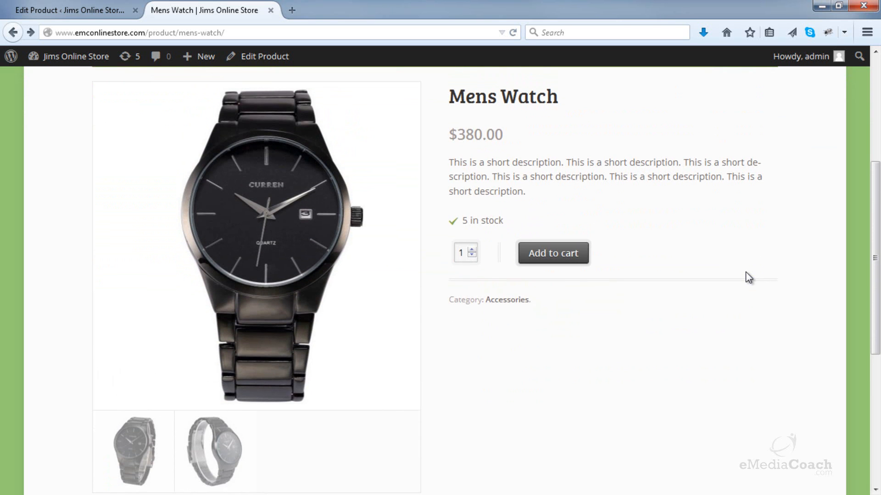
# - Enter a sale price of 330 in the product editor and update the Mens Watch
pyautogui.click(92, 9)
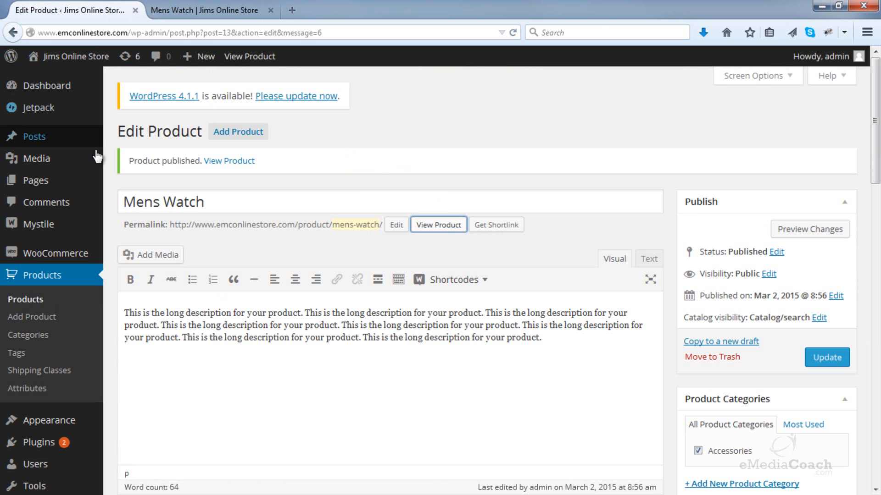
pyautogui.scroll(-7, 275, 211)
pyautogui.click(356, 290)
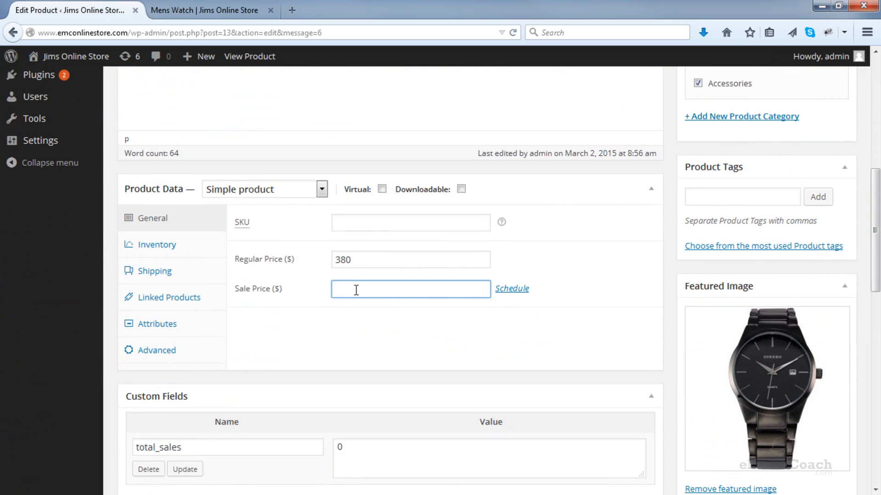
pyautogui.write('330')
pyautogui.scroll(3, 580, 277)
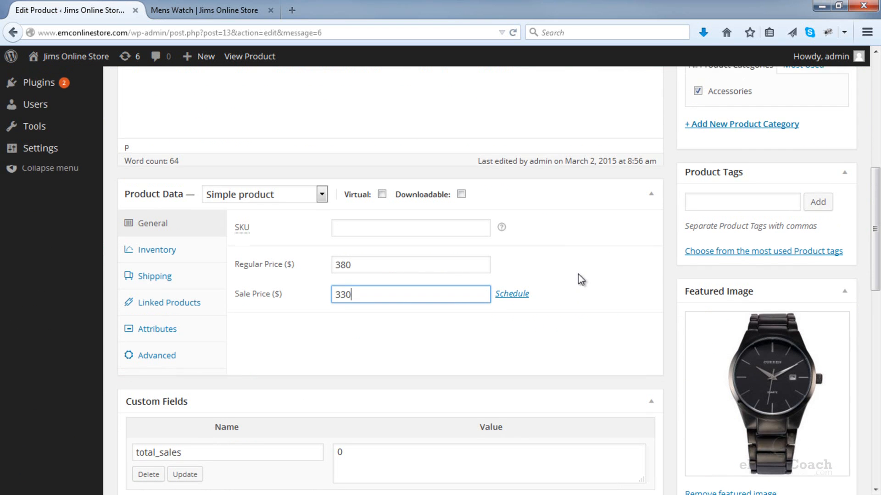
pyautogui.click(833, 141)
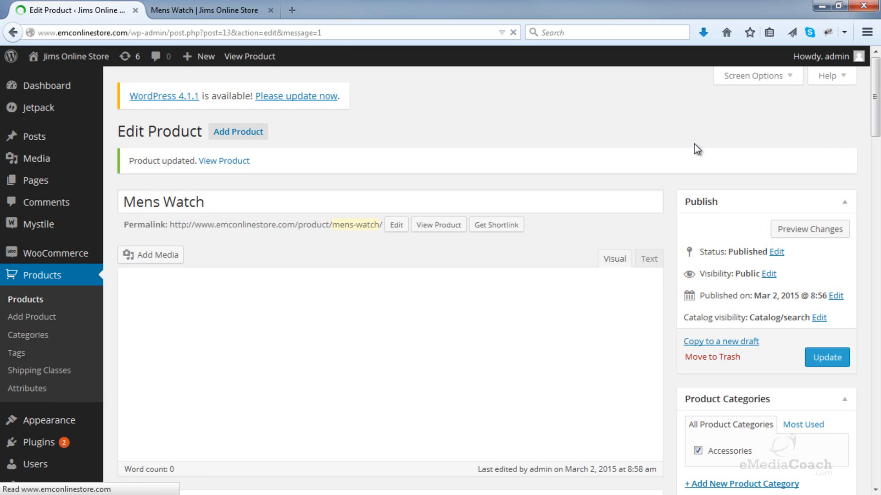
pyautogui.click(228, 6)
# - Reload the storefront product page to show the new sale price
pyautogui.click(514, 32)
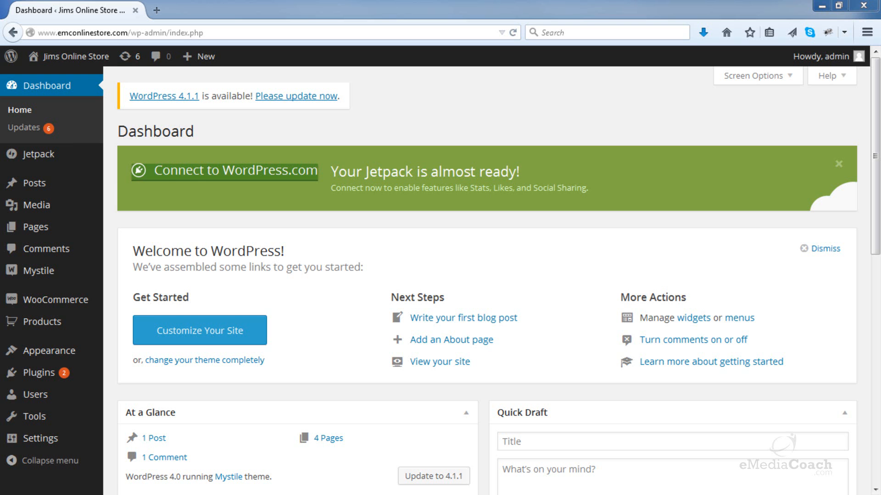
# - Start a new product titled Cardigan with a repeated 'Long description for your product foes here.' placeholder
pyautogui.moveTo(53, 322)
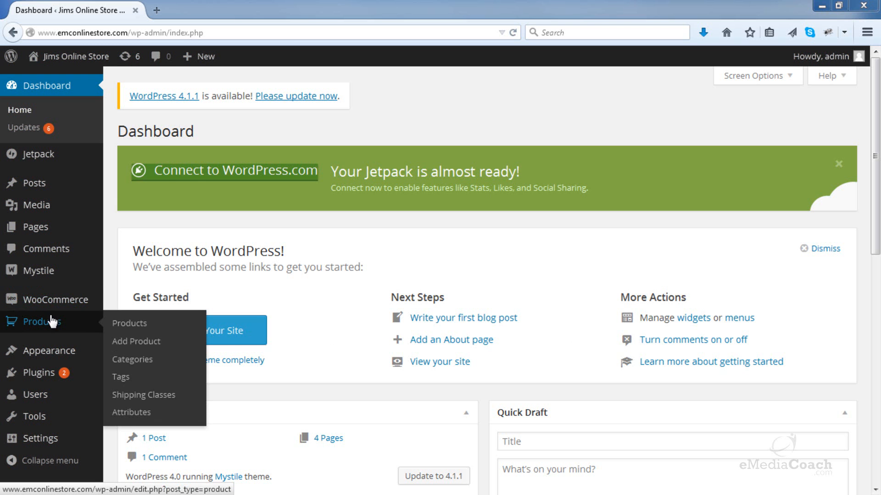
pyautogui.click(140, 343)
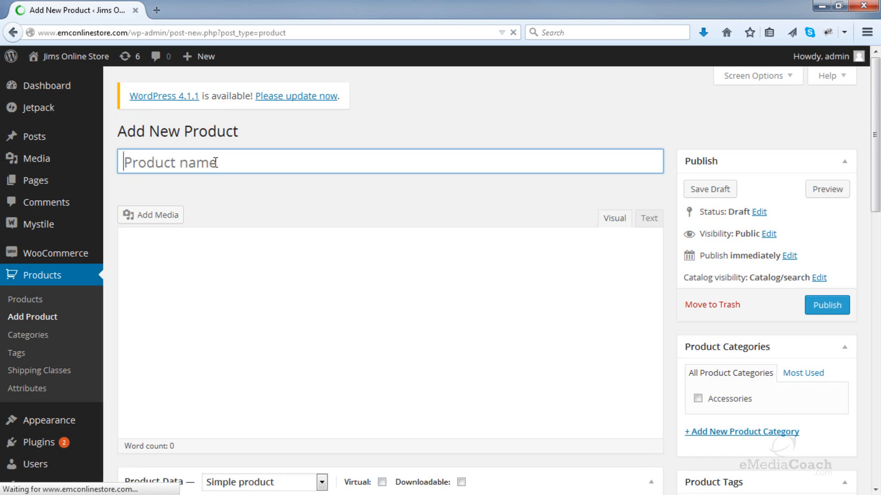
pyautogui.write('C')
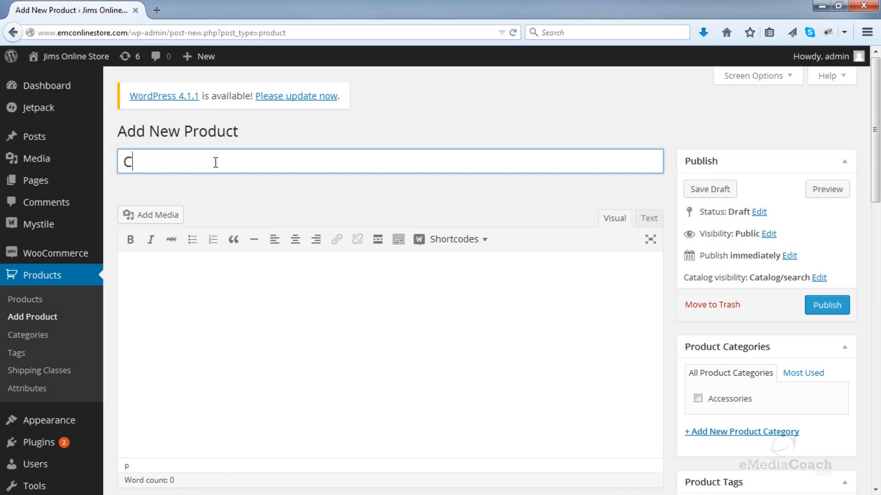
pyautogui.write('ardigan')
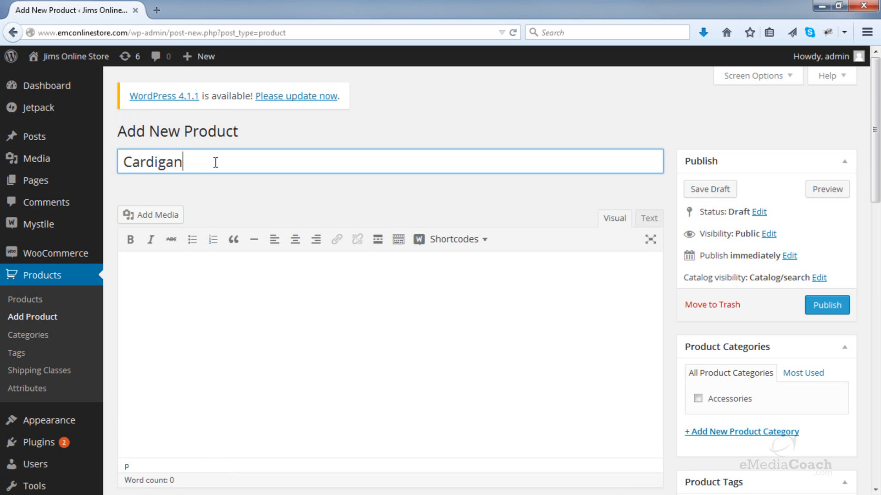
pyautogui.click(196, 272)
pyautogui.write('L')
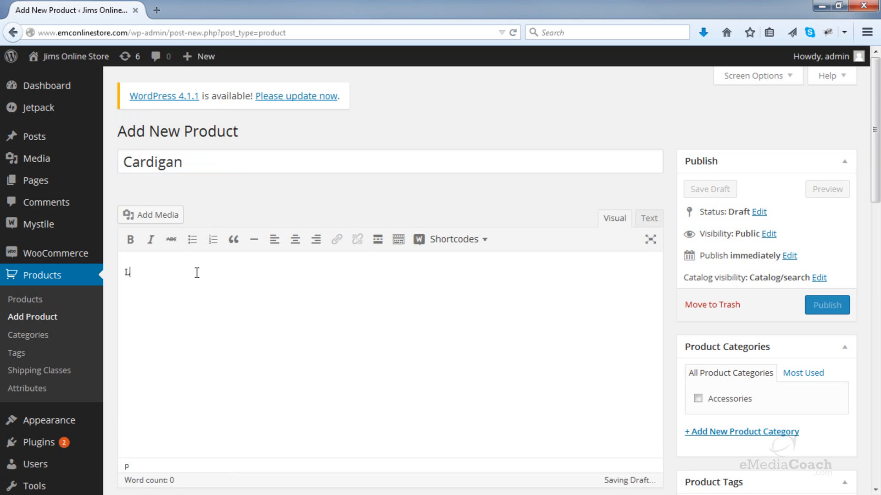
pyautogui.write('ong desc')
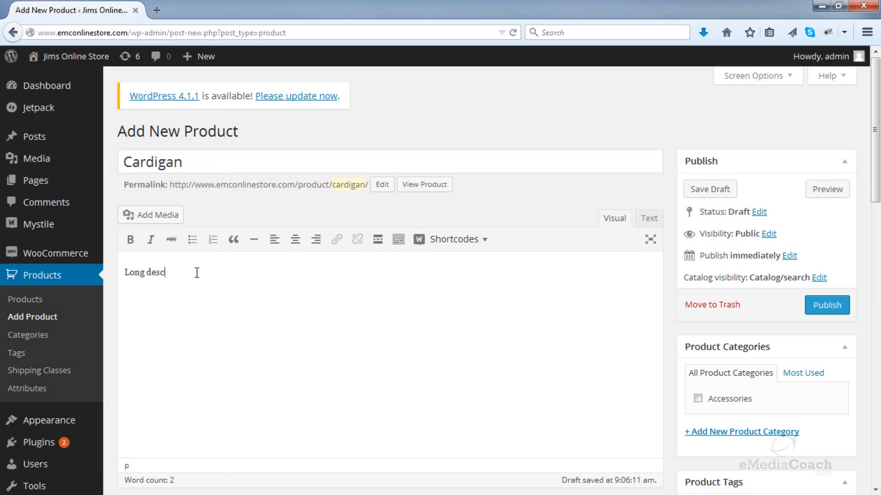
pyautogui.write('ription for your product f')
pyautogui.write('oes here.')
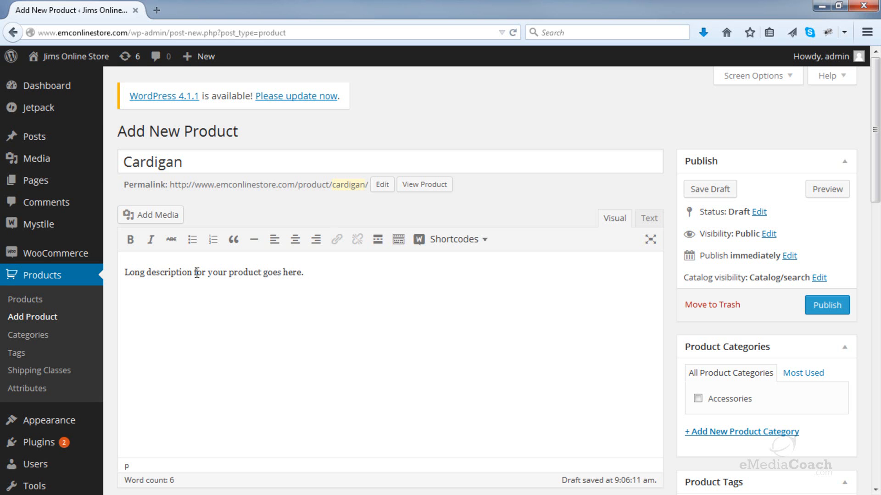
pyautogui.hotkey('ctrl', 'a')
pyautogui.click(402, 297)
pyautogui.hotkey('ctrl', 'v')
pyautogui.hotkey('ctrl', 'v')
pyautogui.hotkey('ctrl', 'v')
pyautogui.hotkey('ctrl', 'v')
pyautogui.hotkey('ctrl', 'v')
pyautogui.hotkey('ctrl', 'v')
pyautogui.hotkey('ctrl', 'v')
pyautogui.hotkey('ctrl', 'v')
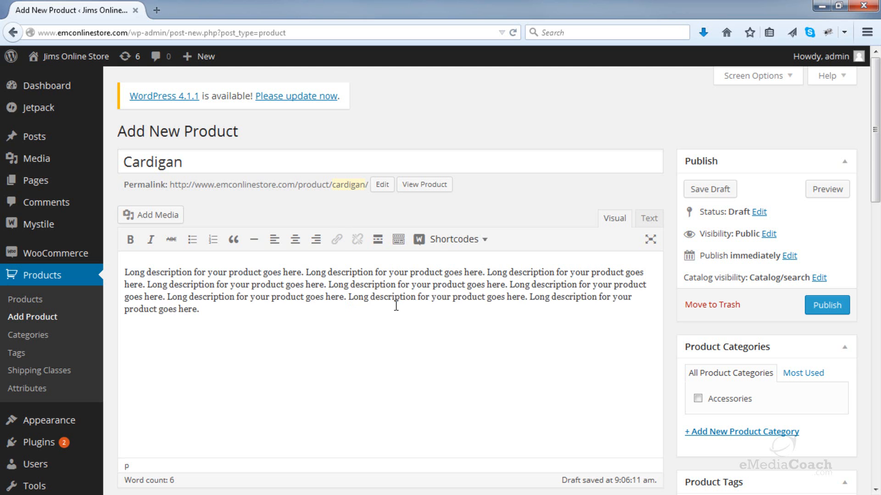
# - Fill the short description with repeated copies of 'Short description foes here.'
pyautogui.scroll(-15, 395, 306)
pyautogui.write('Short description f')
pyautogui.write('oes here,')
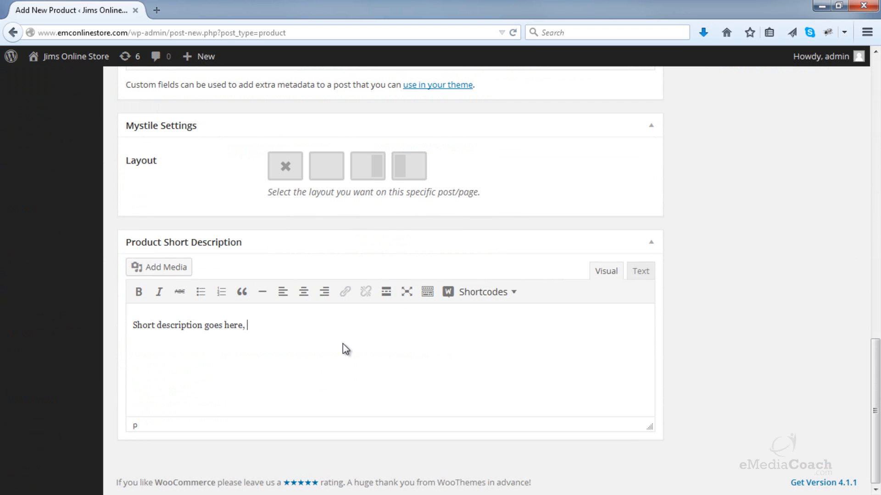
pyautogui.press('BackSpace')
pyautogui.write('.')
pyautogui.moveTo(246, 326); pyautogui.dragTo(118, 336)
pyautogui.hotkey('ctrl', 'c')
pyautogui.click(359, 331)
pyautogui.hotkey('ctrl', 'v')
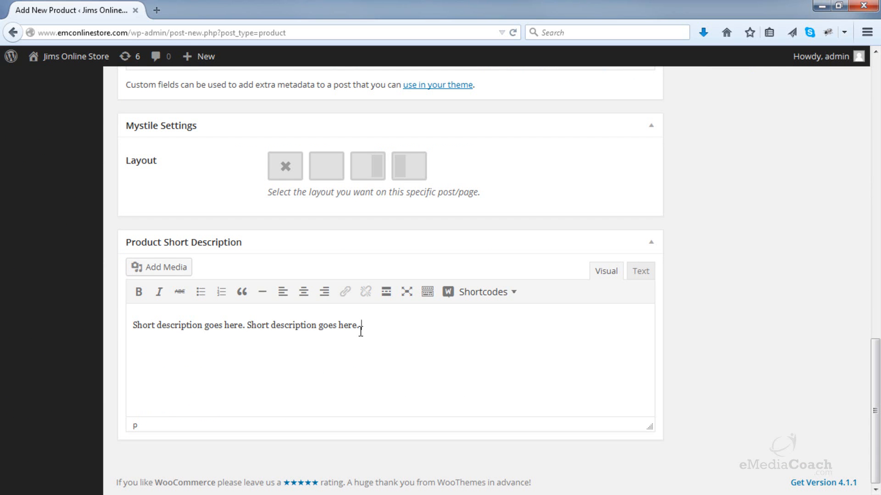
pyautogui.hotkey('ctrl', 'v')
pyautogui.hotkey('ctrl', 'v')
pyautogui.hotkey('ctrl', 'v')
pyautogui.hotkey('ctrl', 'v')
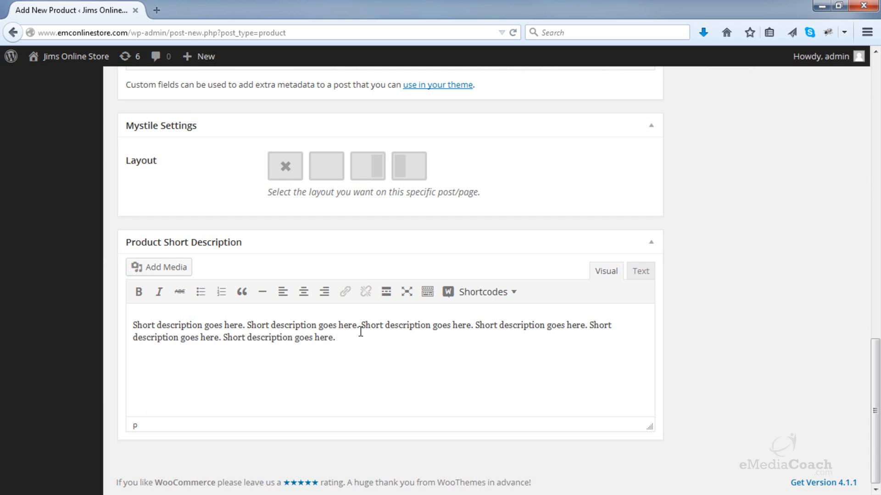
pyautogui.scroll(15, 360, 332)
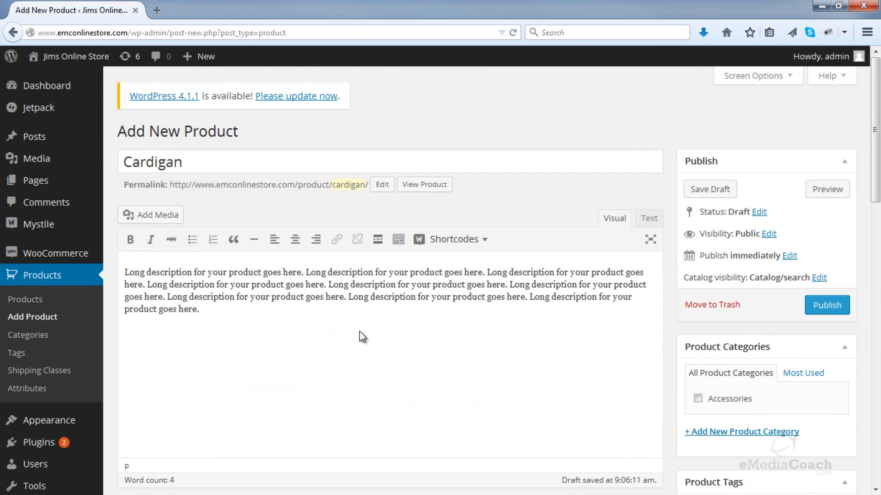
# - Set the Cardigan's product type to Variable product
pyautogui.scroll(-10, 361, 331)
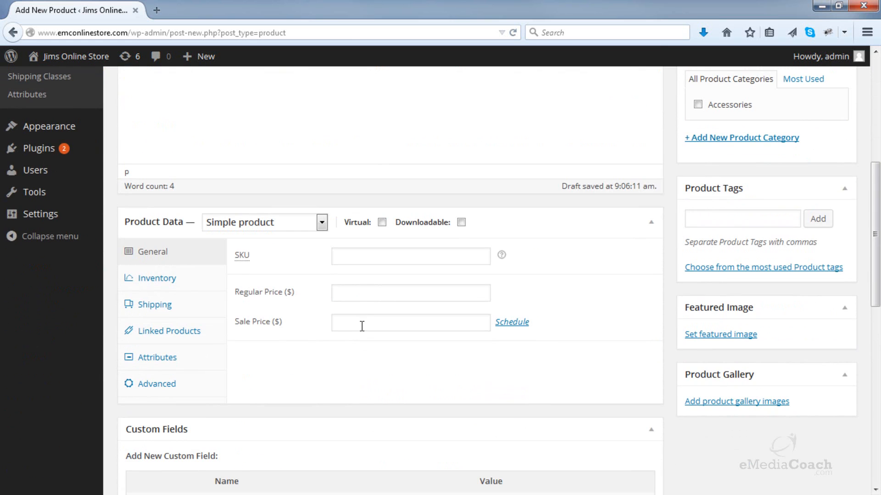
pyautogui.click(322, 223)
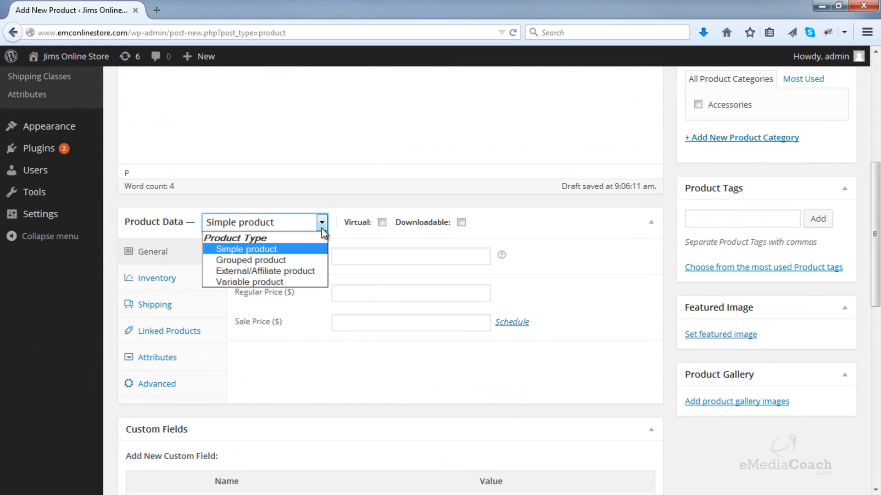
pyautogui.click(284, 281)
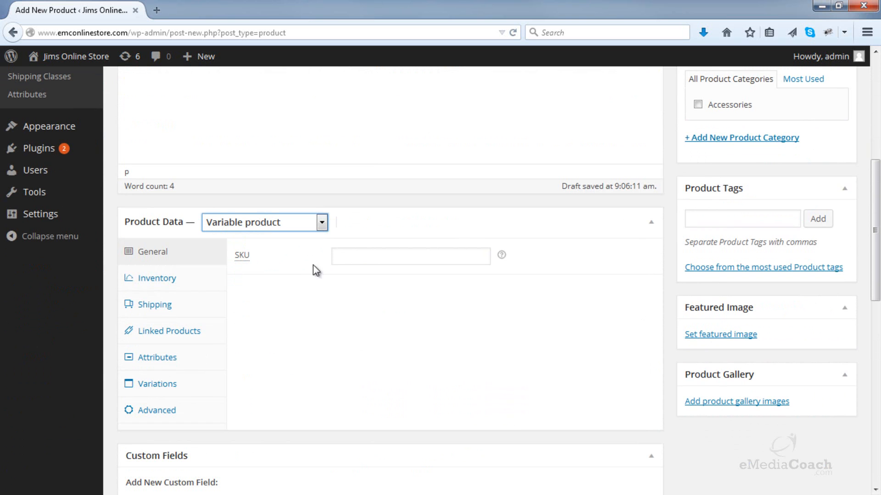
# - Add a Size attribute of Small | Medium | Large used for variations, plus a blank attribute
pyautogui.click(169, 357)
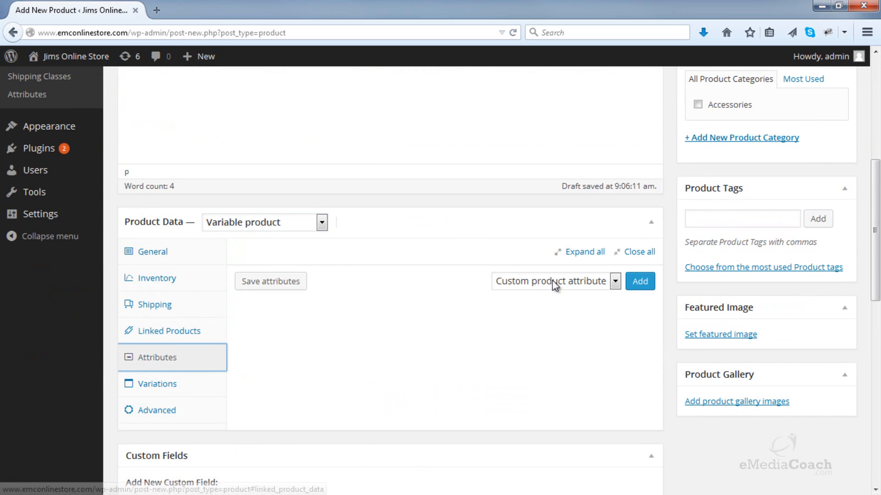
pyautogui.click(635, 281)
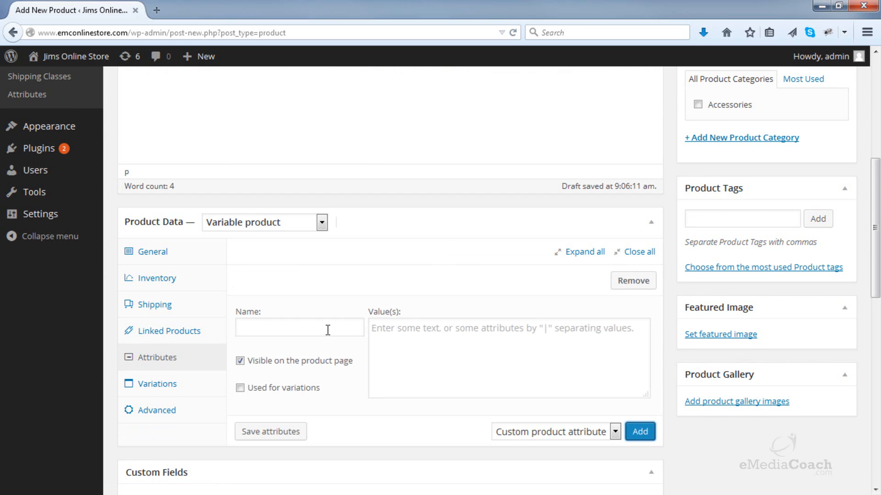
pyautogui.click(308, 329)
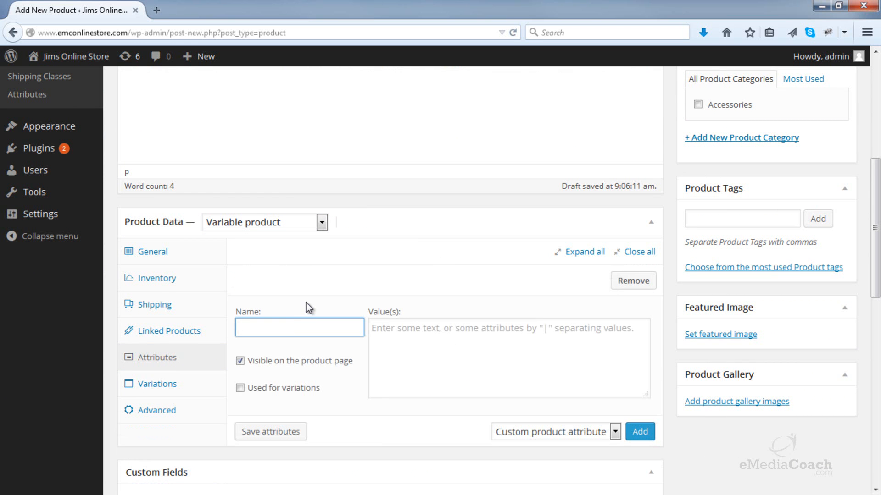
pyautogui.write('Size')
pyautogui.click(418, 328)
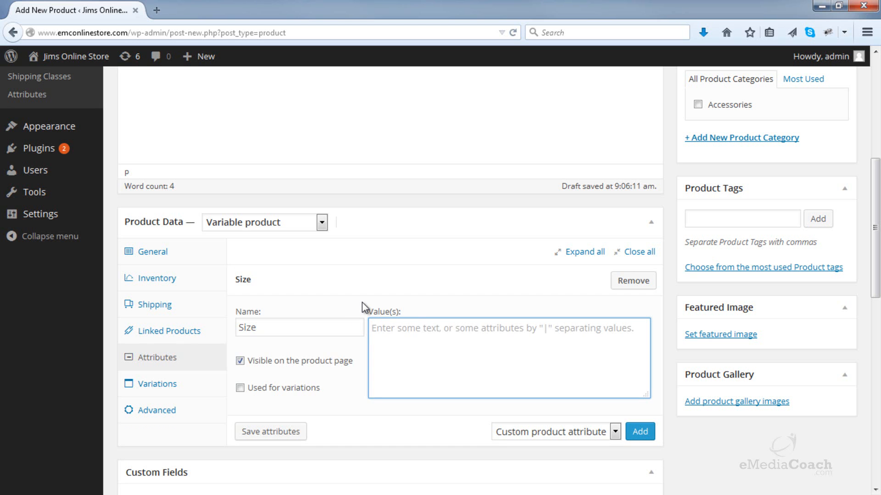
pyautogui.write('Small')
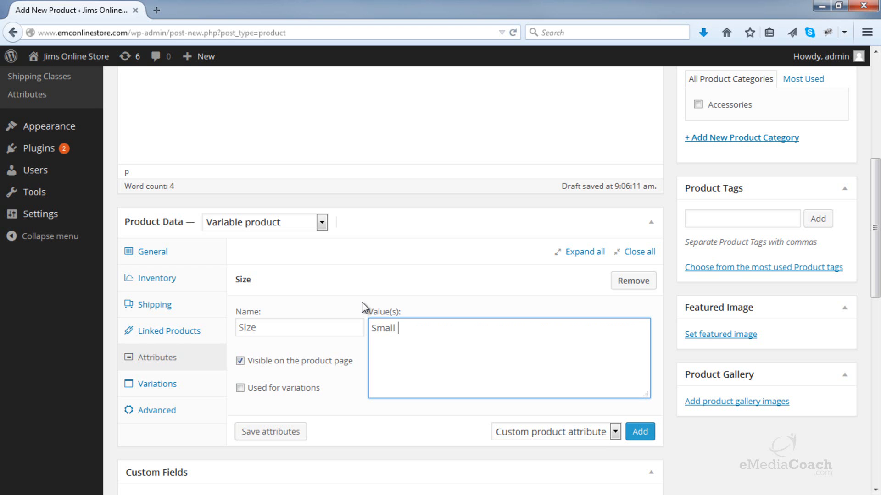
pyautogui.write(' | Medium | Large')
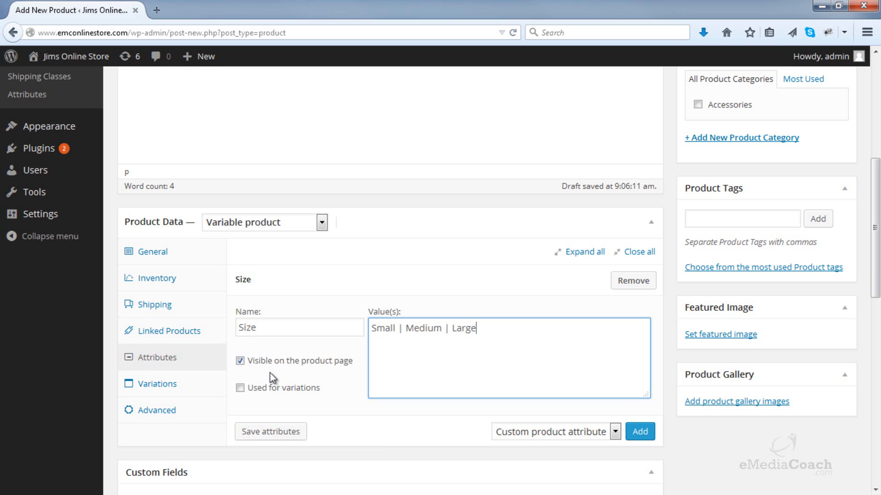
pyautogui.click(240, 389)
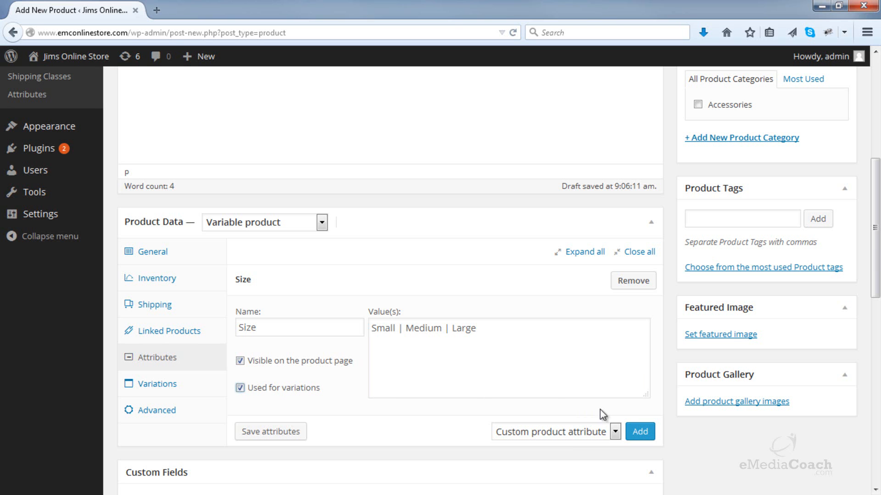
pyautogui.click(640, 433)
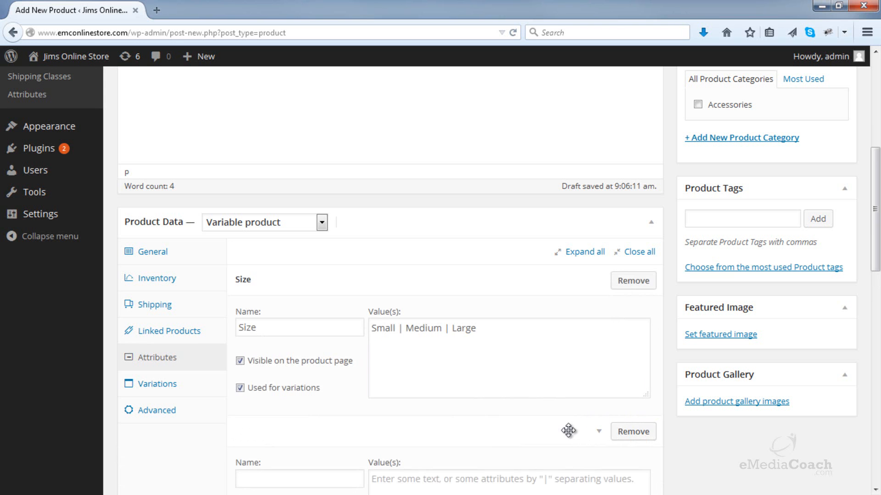
# - Name the second attribute Color with Light Gray | Dark Gray, used for variations
pyautogui.scroll(-5, 550, 422)
pyautogui.click(312, 256)
pyautogui.write('Co,o')
pyautogui.press('BackSpace')
pyautogui.press('BackSpace')
pyautogui.write('lor')
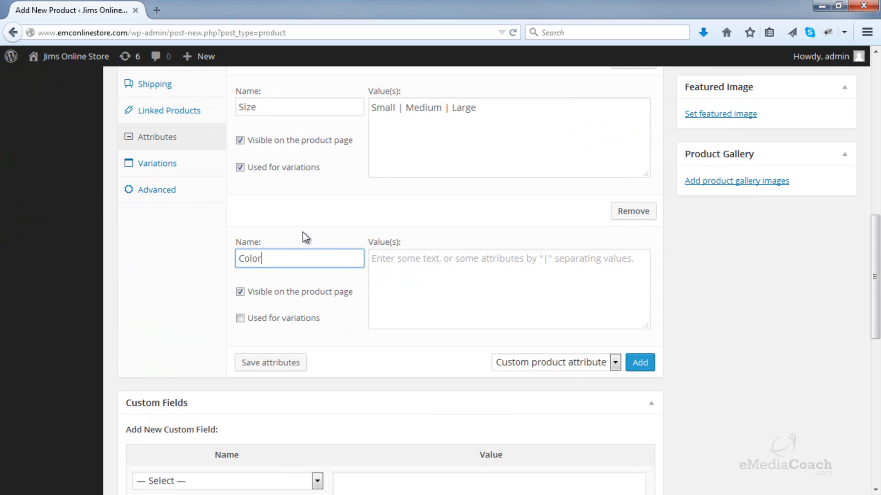
pyautogui.click(406, 265)
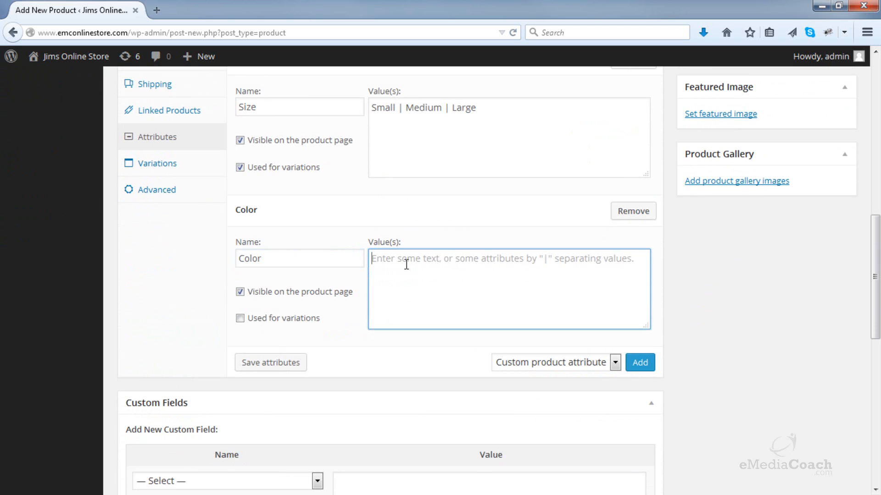
pyautogui.write('Light Gr')
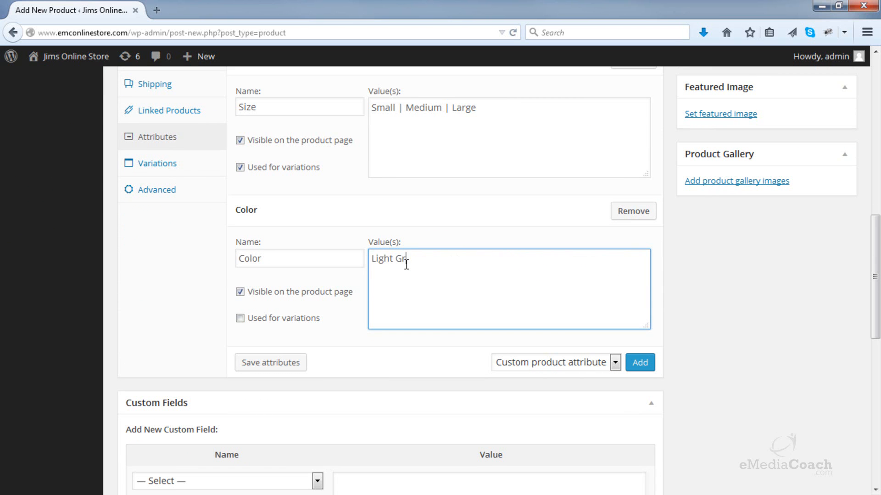
pyautogui.write('ay | Dark Gray')
pyautogui.click(240, 318)
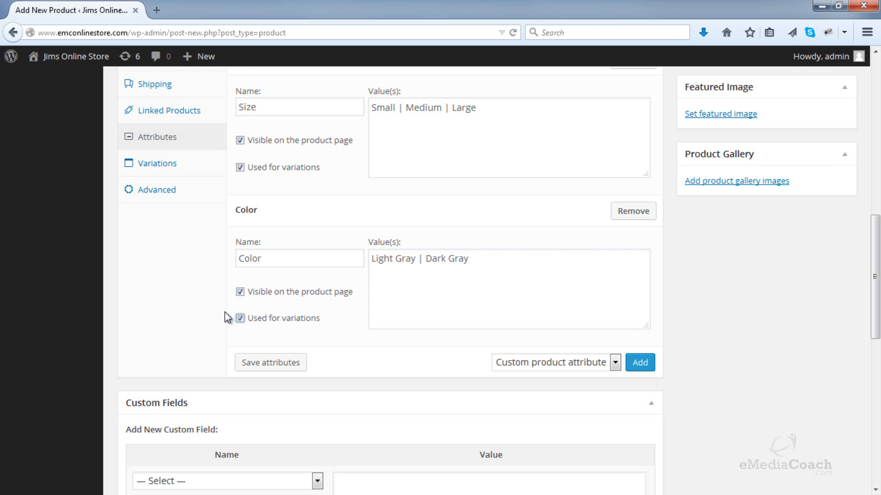
# - Save the Size and Color attributes and bring up the Variations settings
pyautogui.scroll(3, 226, 317)
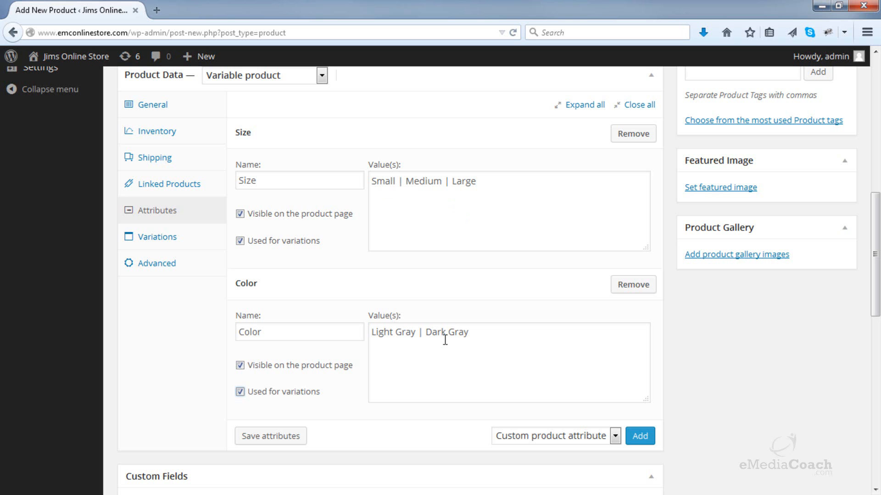
pyautogui.scroll(-5, 445, 340)
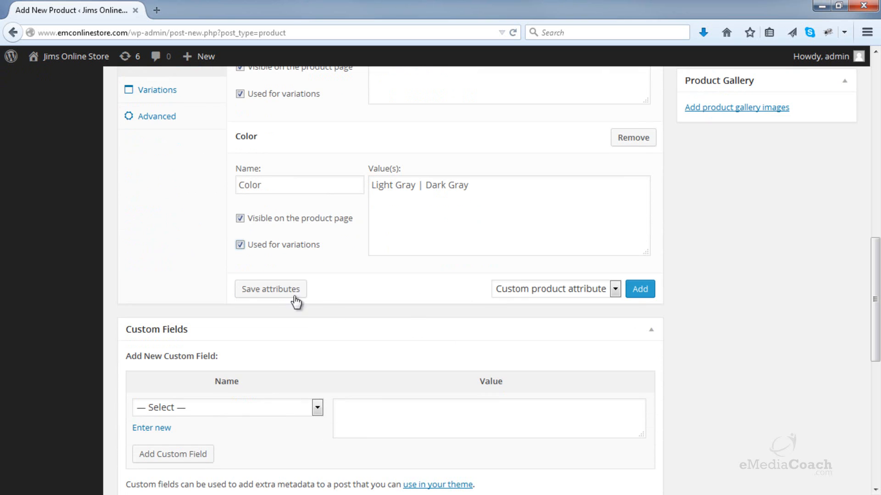
pyautogui.click(271, 289)
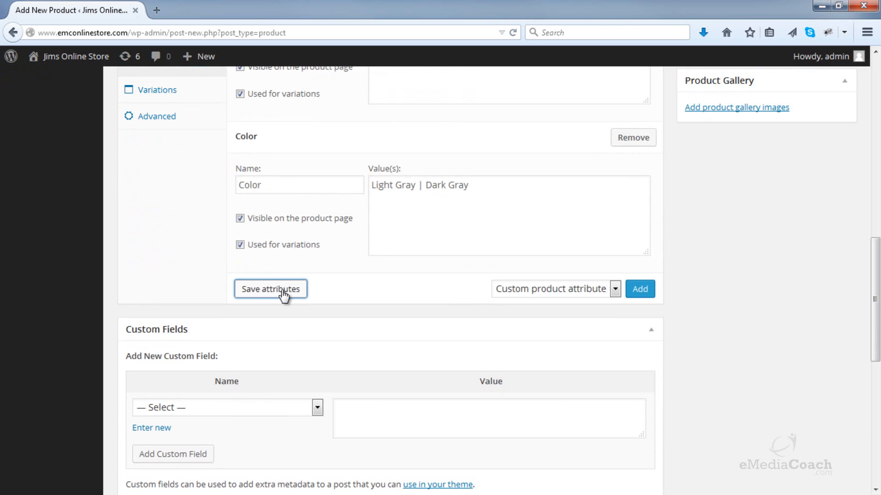
pyautogui.scroll(3, 283, 296)
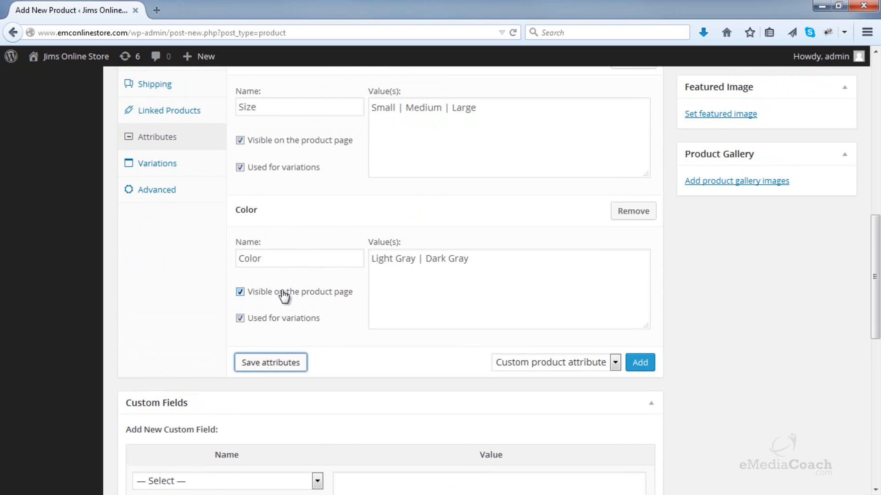
pyautogui.click(172, 173)
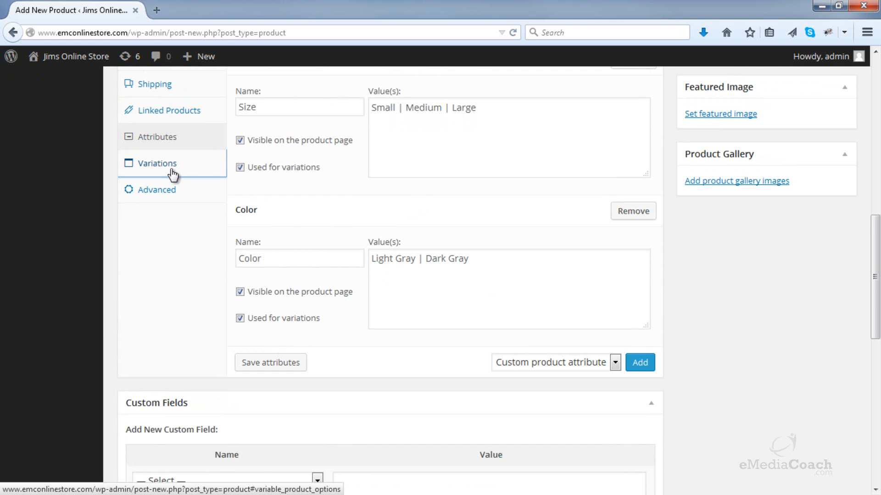
pyautogui.scroll(3, 173, 174)
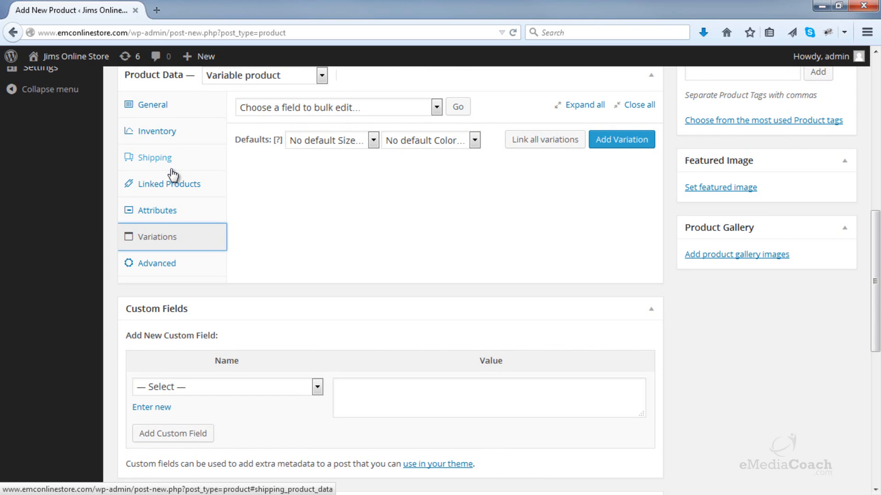
# - Link all variations to create the six Size and Color combinations, then review them
pyautogui.click(516, 142)
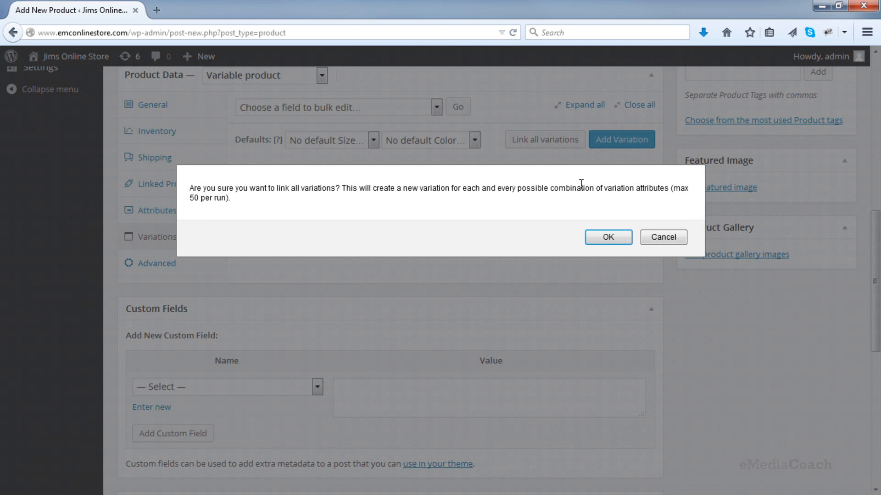
pyautogui.click(610, 236)
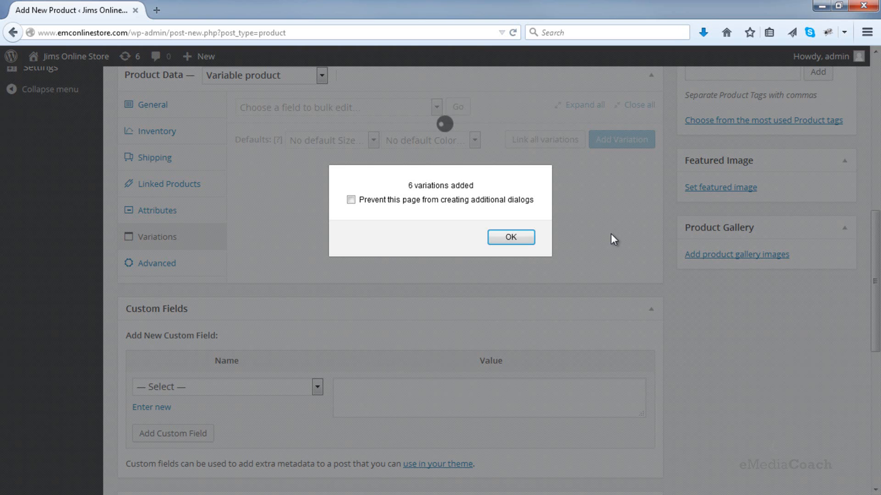
pyautogui.click(507, 236)
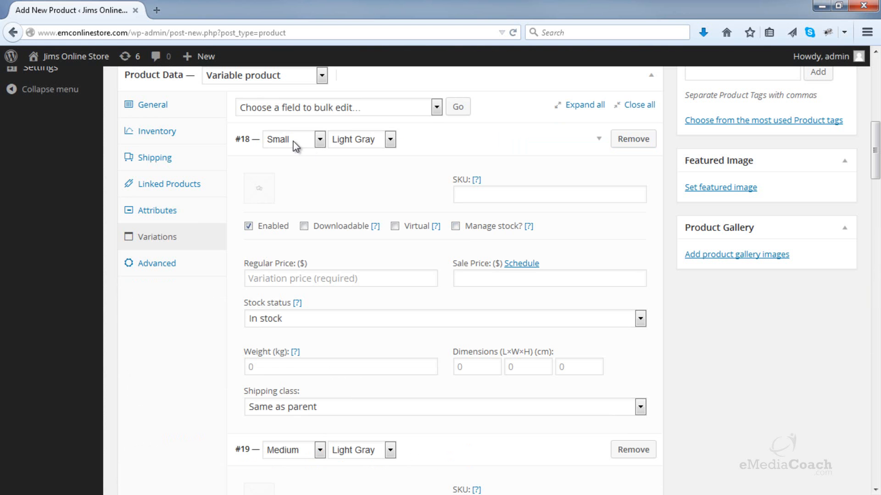
pyautogui.scroll(-10, 291, 315)
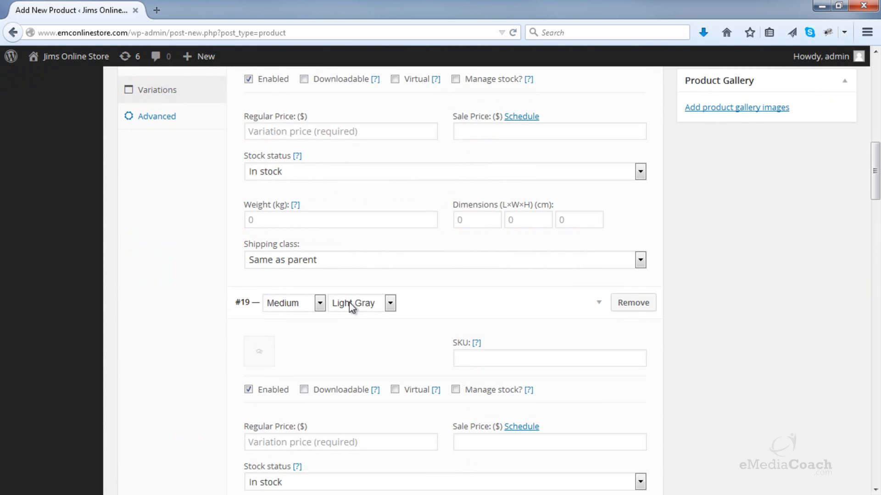
pyautogui.scroll(-14, 321, 397)
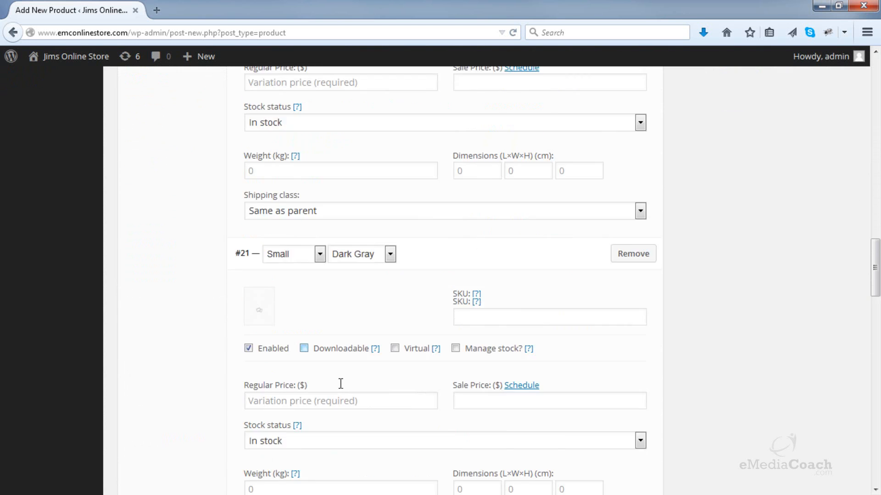
pyautogui.scroll(-16, 286, 178)
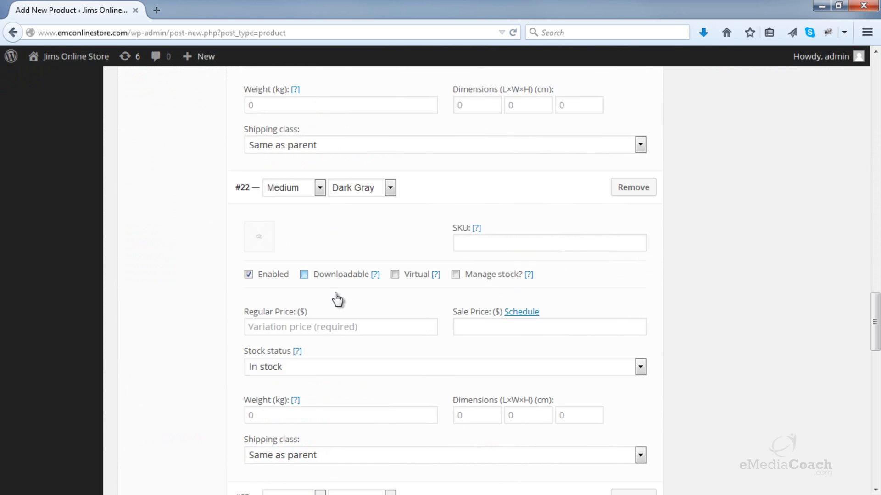
pyautogui.scroll(8, 323, 294)
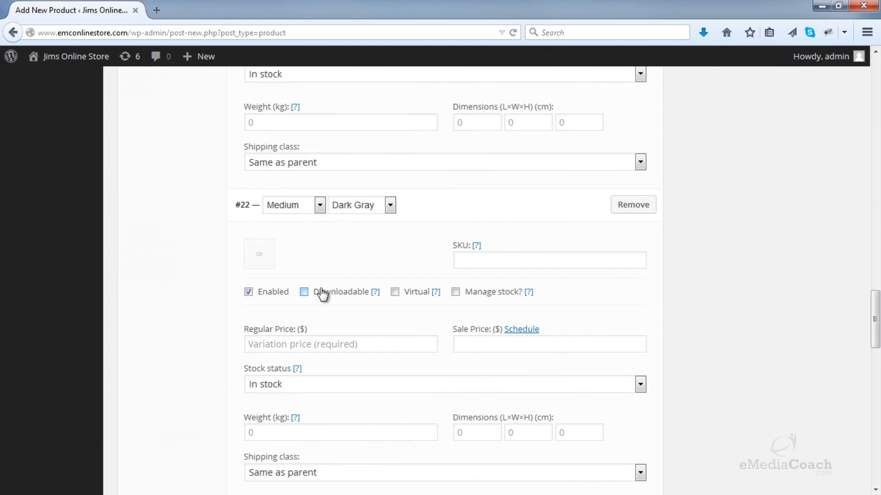
pyautogui.scroll(20, 323, 294)
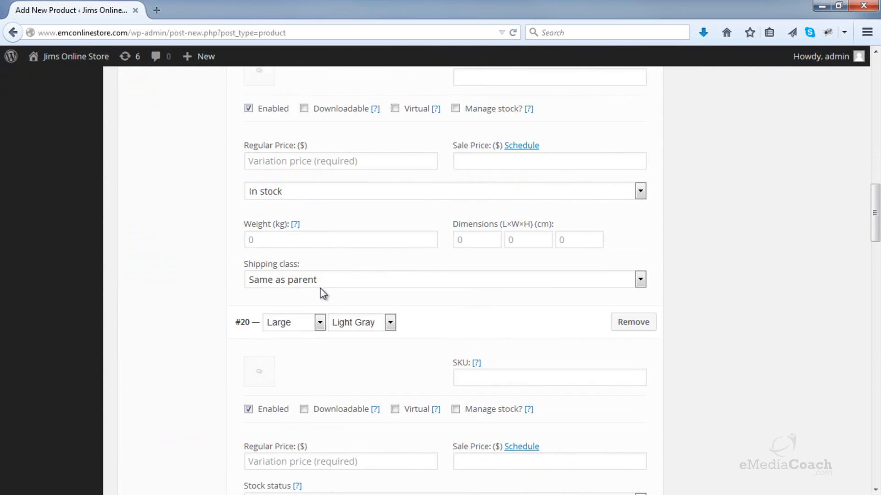
pyautogui.scroll(8, 321, 288)
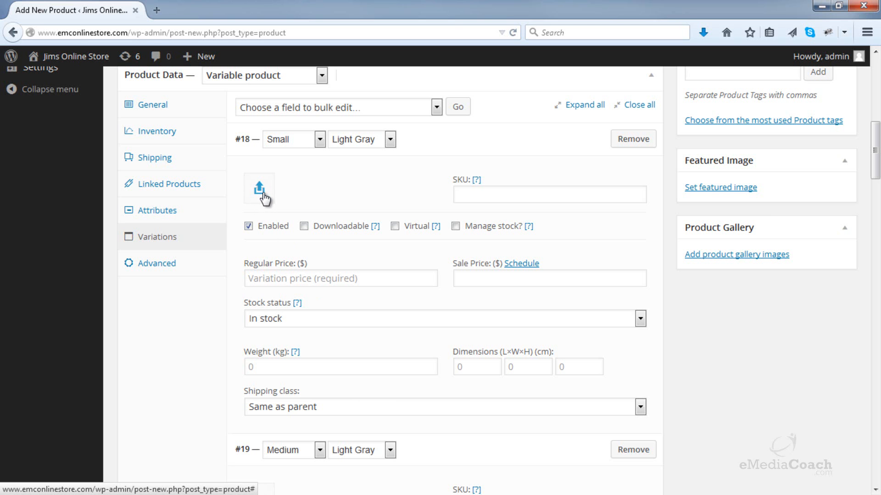
# - Upload GreyCardigan1.jpg from the 3 Cardigan folder and set it as variation #18's image
pyautogui.click(263, 193)
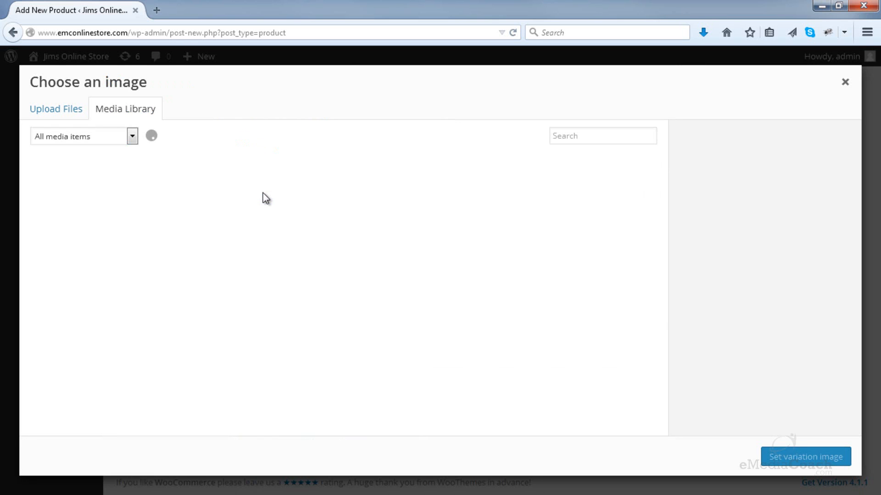
pyautogui.click(71, 115)
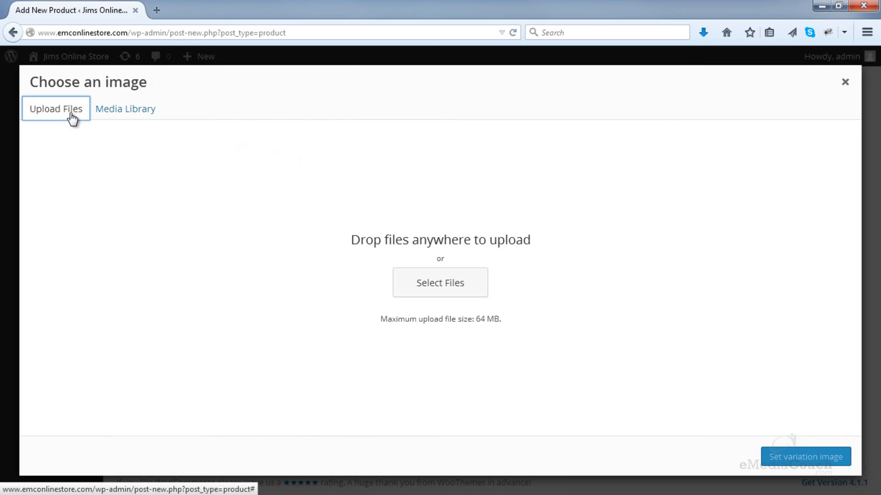
pyautogui.click(447, 282)
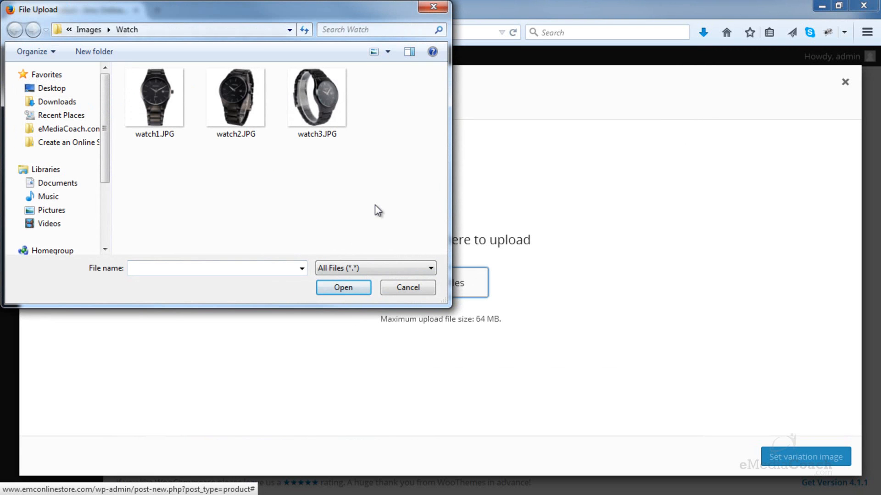
pyautogui.click(92, 33)
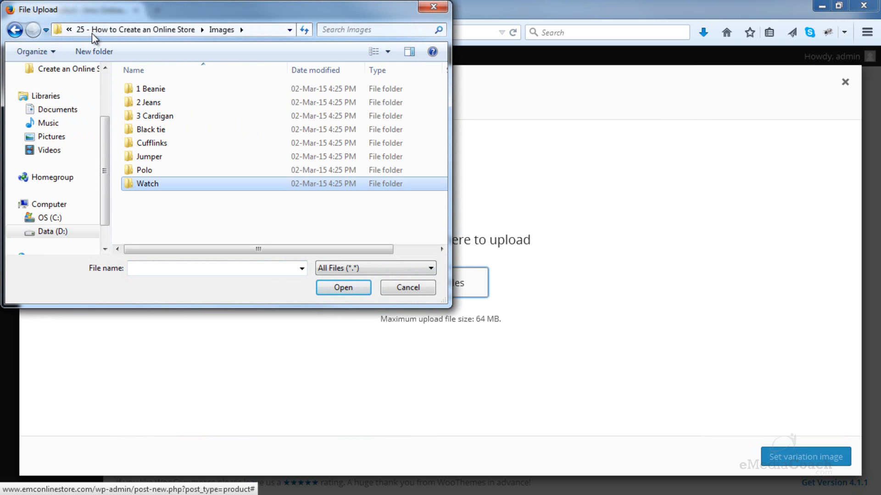
pyautogui.doubleClick(163, 117)
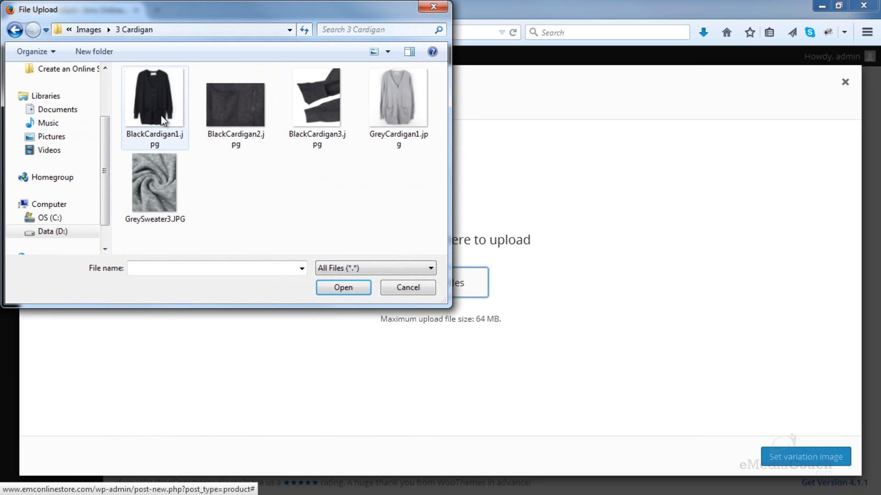
pyautogui.doubleClick(404, 110)
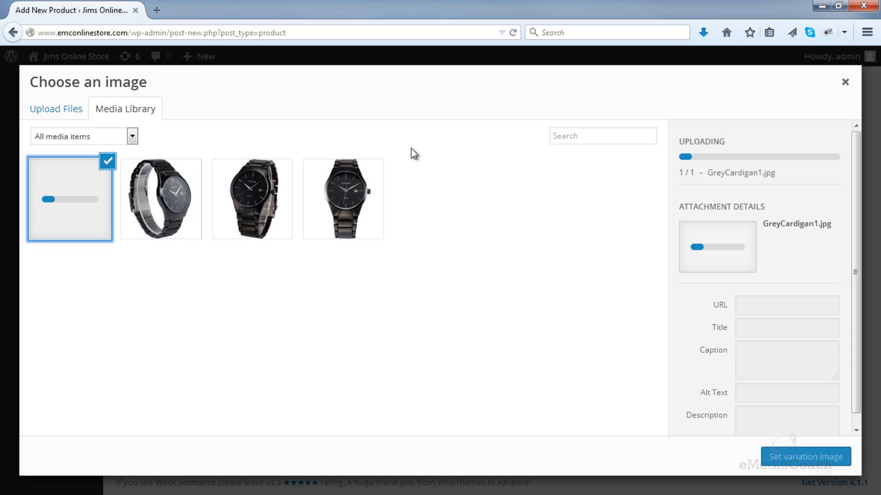
pyautogui.click(786, 457)
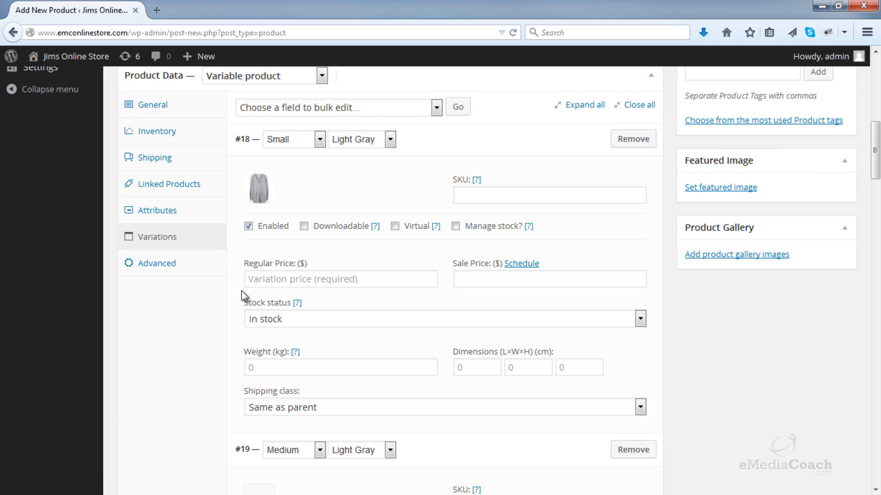
# - Give variation #18 a regular price of 65 and managed stock of 7
pyautogui.click(252, 281)
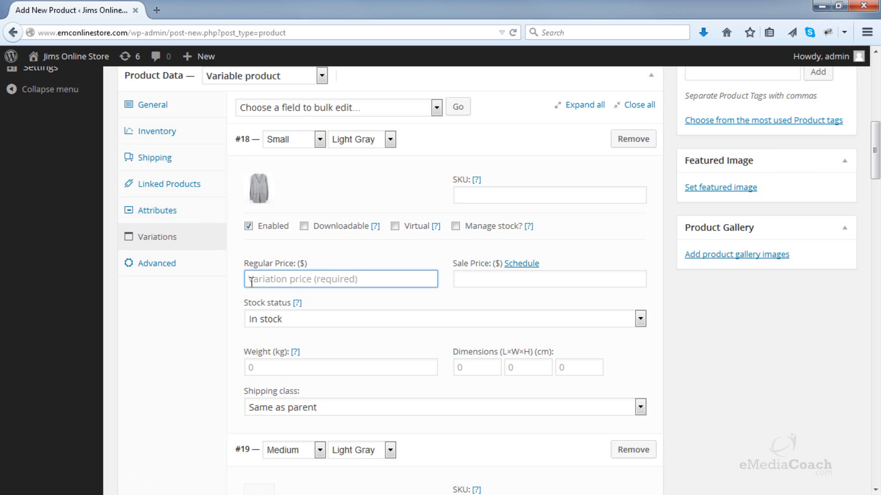
pyautogui.write('65')
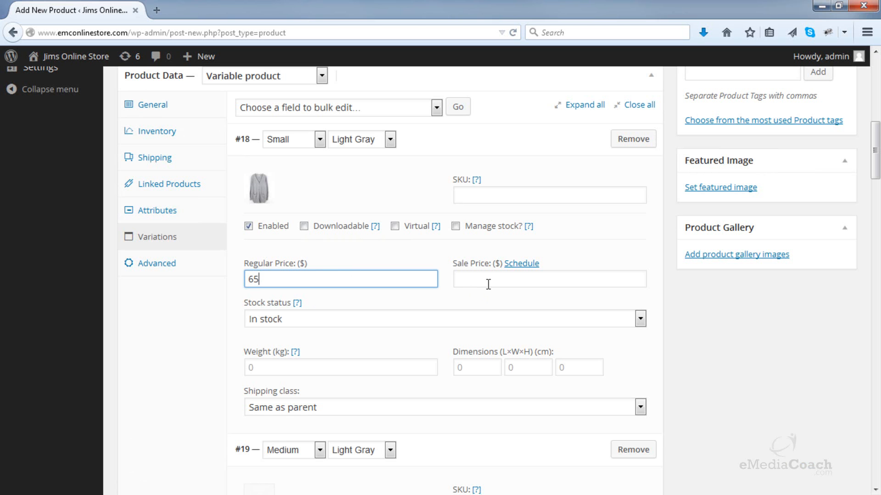
pyautogui.click(456, 227)
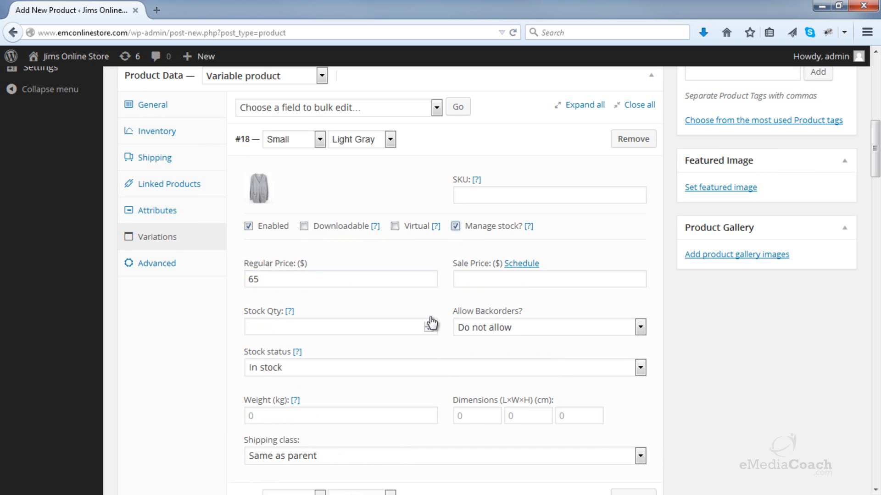
pyautogui.click(429, 325)
# - Give variation #19 the grey cardigan image and turn on its stock tracking
pyautogui.scroll(-5, 414, 348)
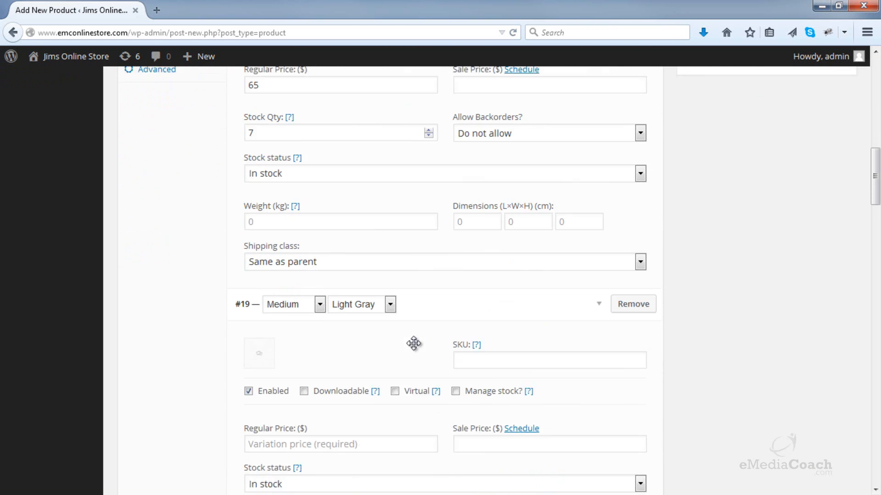
pyautogui.scroll(-3, 416, 349)
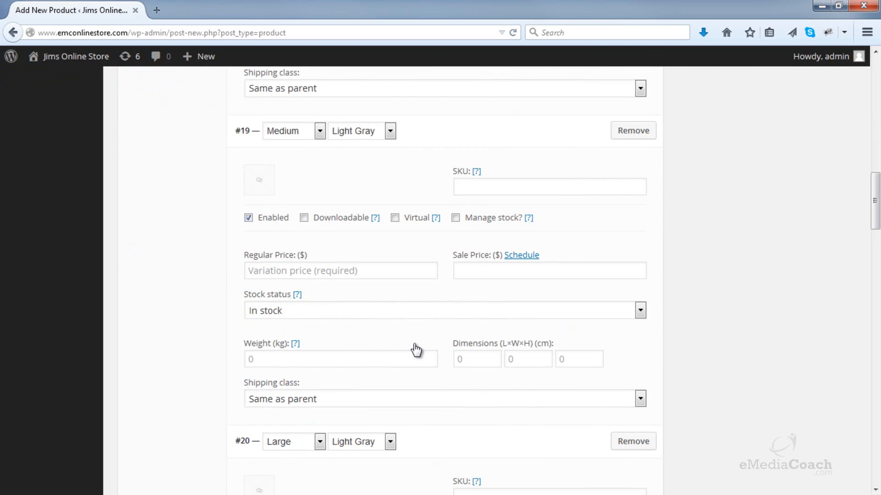
pyautogui.click(261, 188)
pyautogui.click(51, 195)
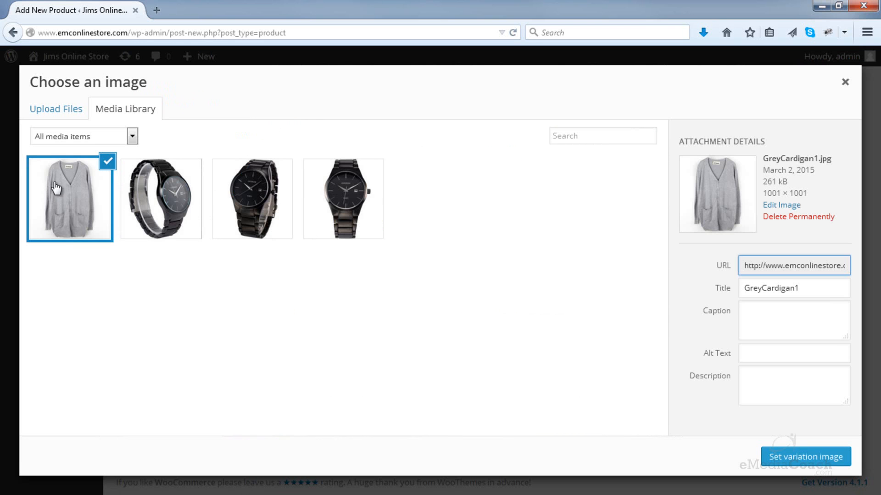
pyautogui.click(785, 456)
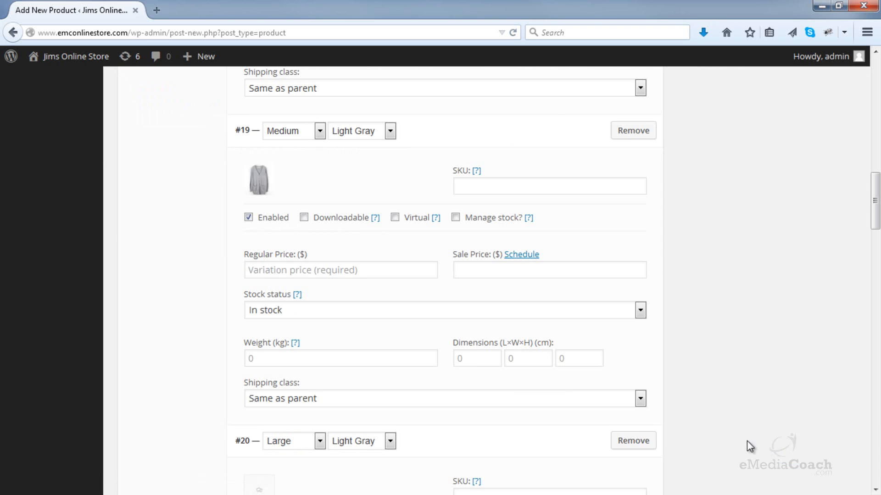
pyautogui.click(455, 218)
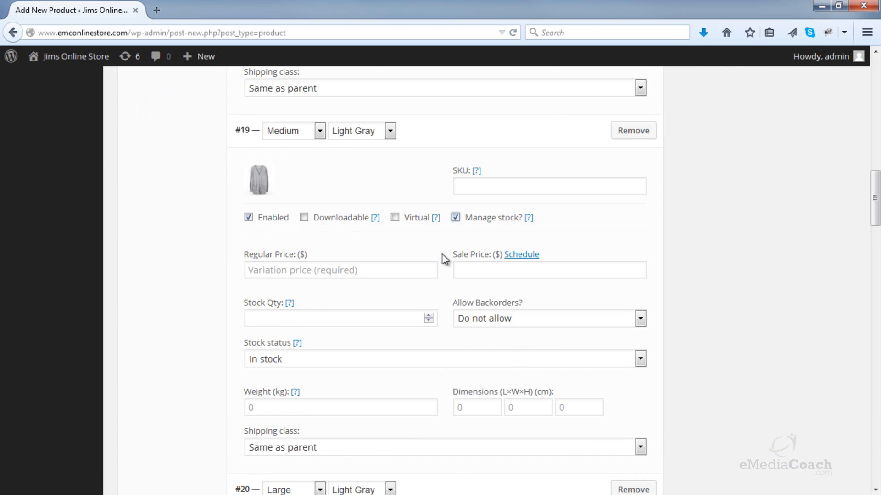
pyautogui.click(429, 316)
pyautogui.scroll(-5, 419, 322)
pyautogui.scroll(-3, 399, 317)
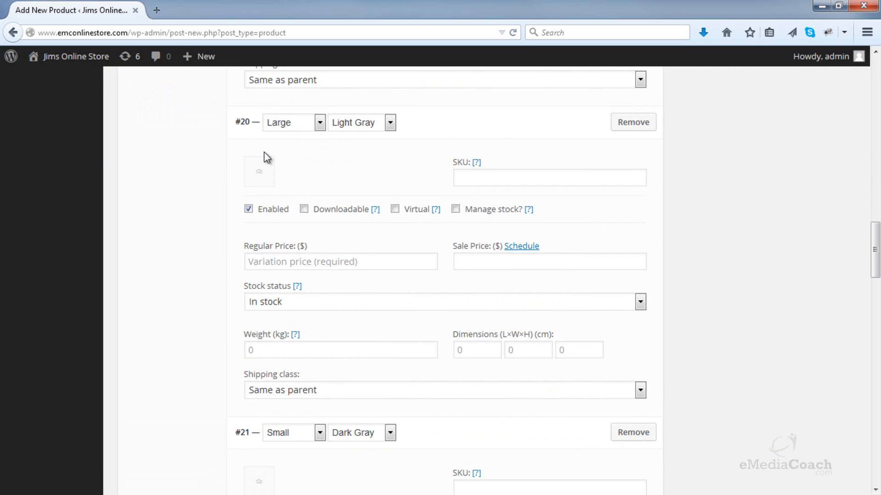
# - Give variation #20 the grey cardigan image and managed stock of 12
pyautogui.click(259, 170)
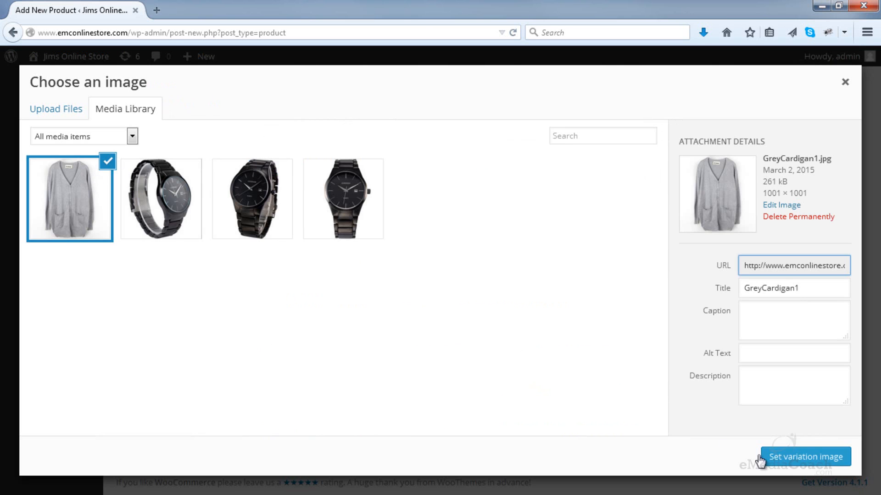
pyautogui.click(796, 459)
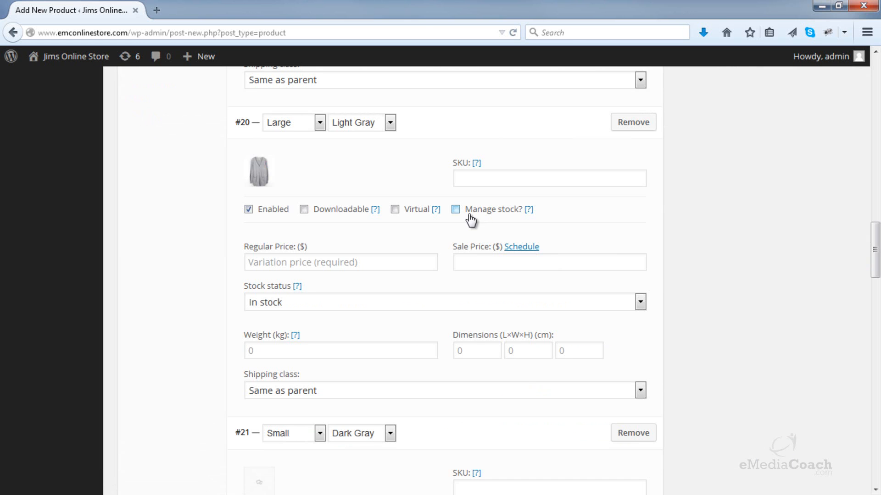
pyautogui.click(455, 210)
pyautogui.click(429, 308)
pyautogui.write('12')
pyautogui.scroll(-2, 206, 308)
pyautogui.scroll(-4, 205, 308)
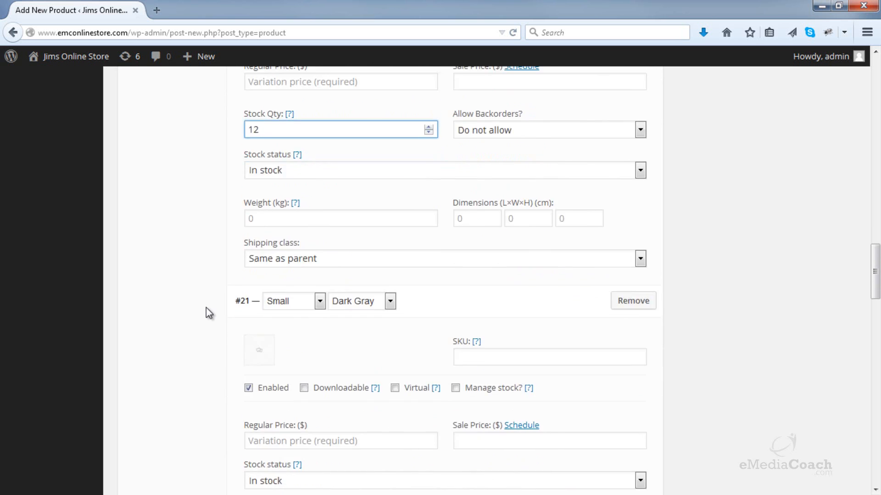
# - Upload BlackCardigan1.jpg and set it as the Small, Dark Gray variation's image
pyautogui.click(270, 236)
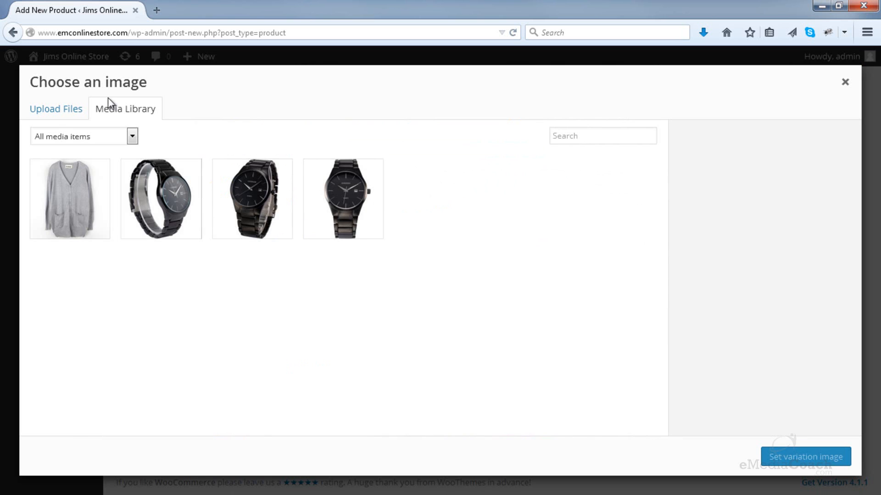
pyautogui.click(54, 110)
pyautogui.click(435, 287)
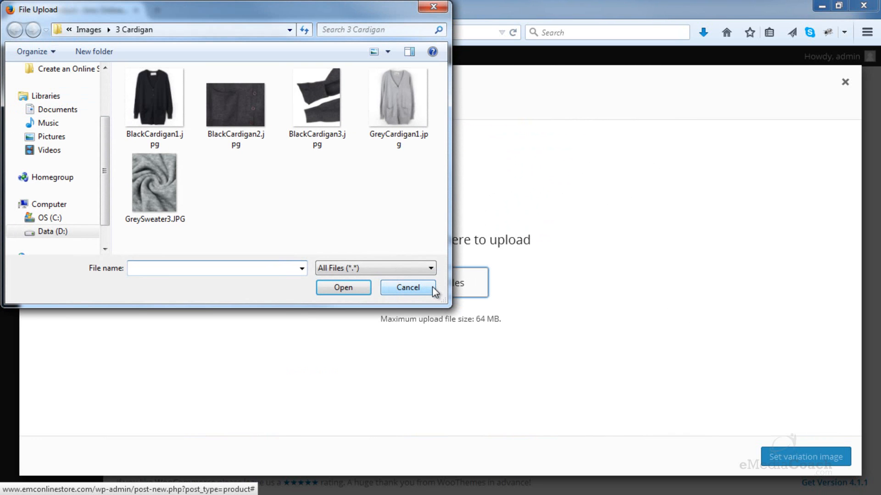
pyautogui.click(163, 90)
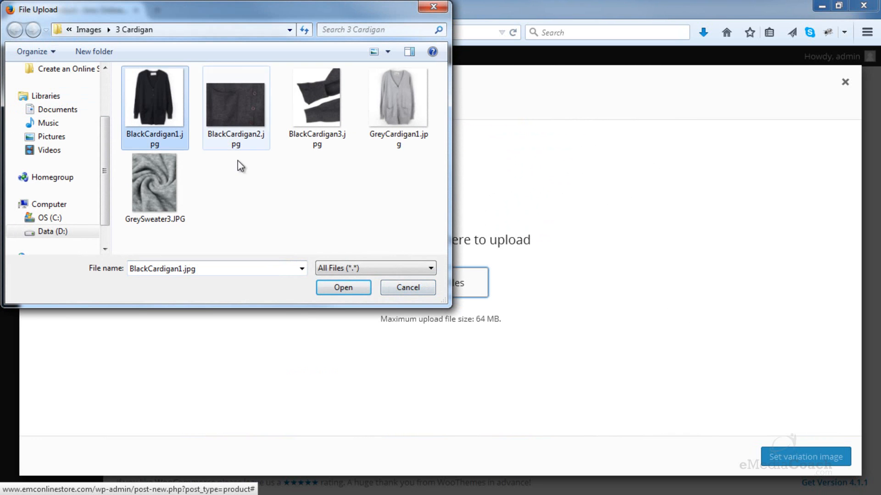
pyautogui.click(352, 289)
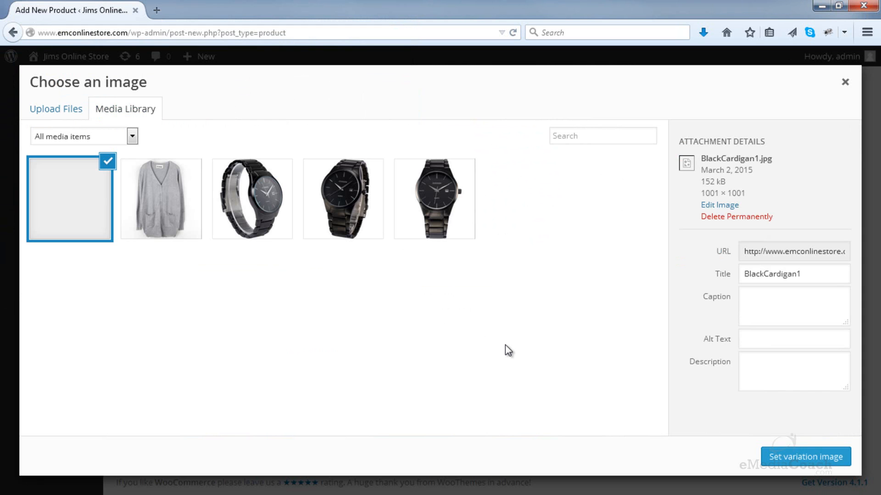
pyautogui.click(801, 453)
# - Turn on stock tracking for Small, Dark Gray with a quantity of 5
pyautogui.scroll(6, 793, 431)
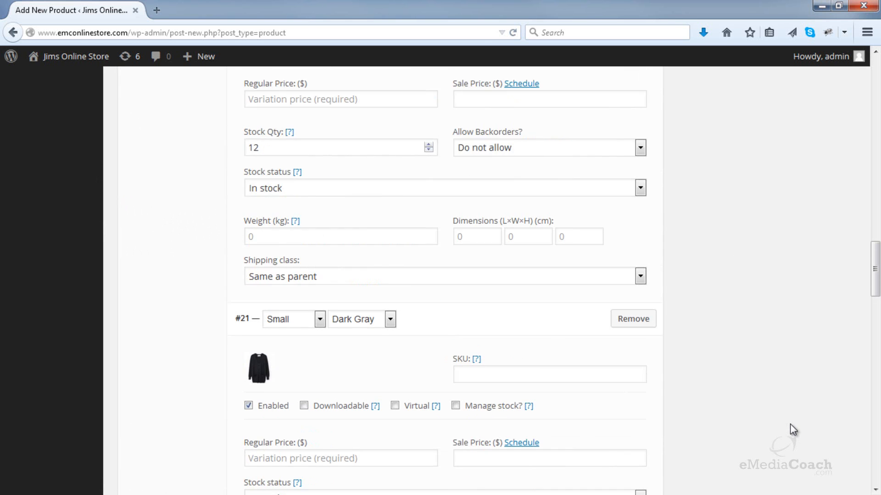
pyautogui.scroll(-4, 275, 207)
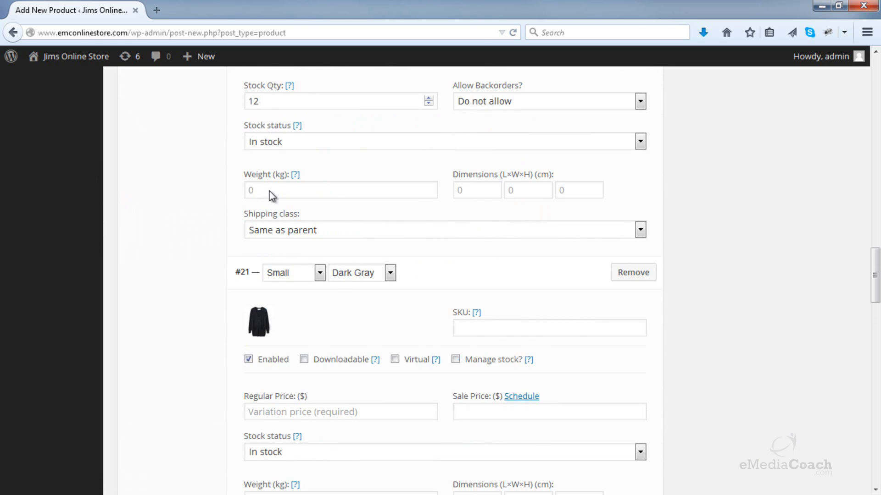
pyautogui.scroll(4, 257, 269)
pyautogui.scroll(-5, 247, 224)
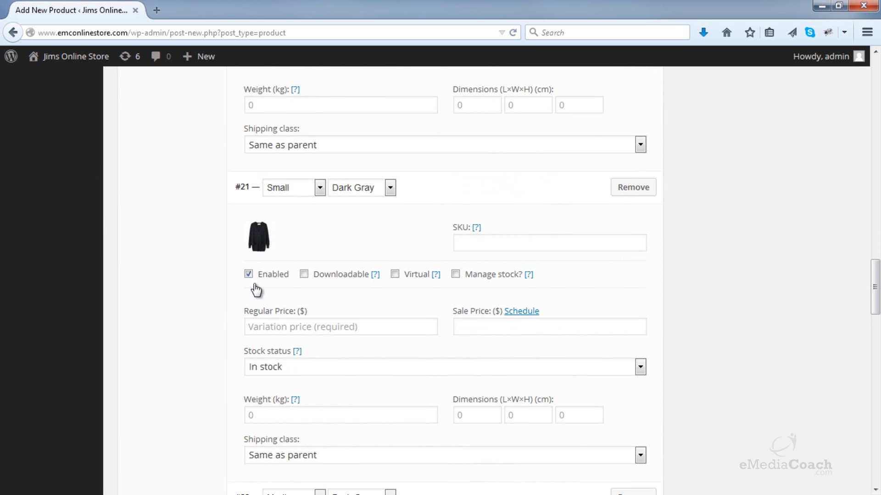
pyautogui.scroll(-3, 251, 235)
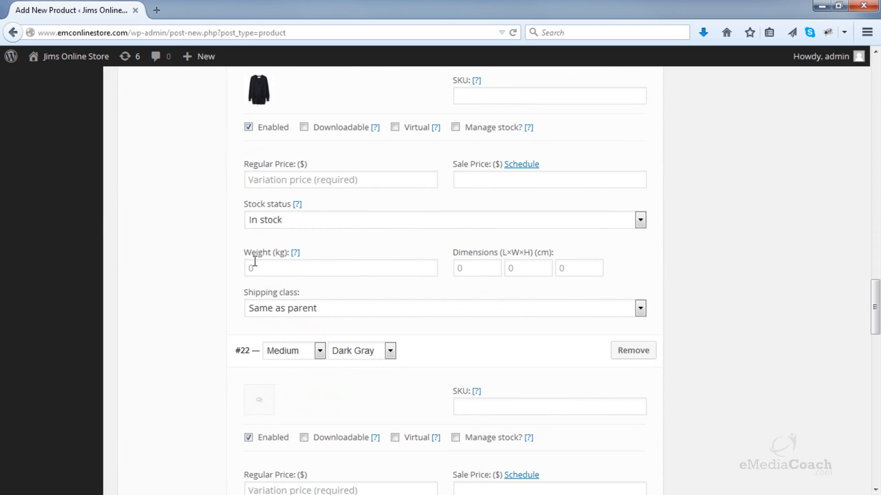
pyautogui.click(477, 130)
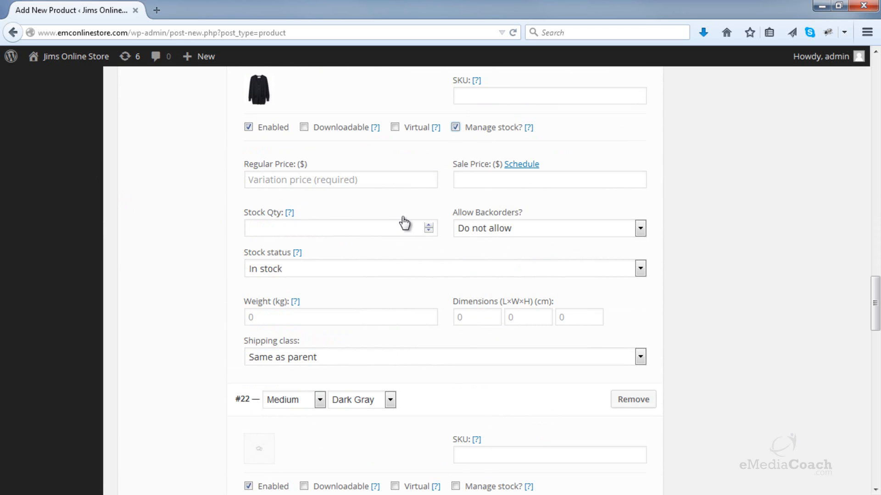
pyautogui.click(428, 226)
# - Set the black cardigan image on the Medium and Large Dark Gray variations
pyautogui.scroll(-2, 369, 303)
pyautogui.click(261, 374)
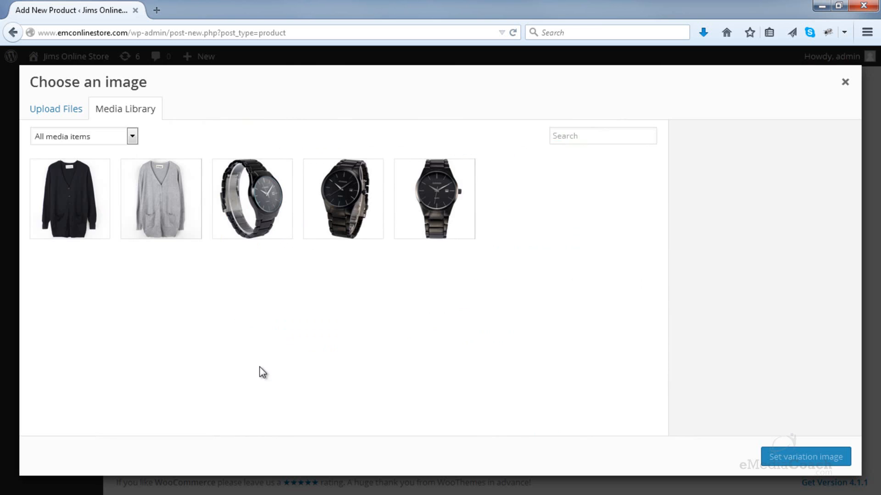
pyautogui.click(100, 208)
pyautogui.click(788, 456)
pyautogui.scroll(-5, 589, 371)
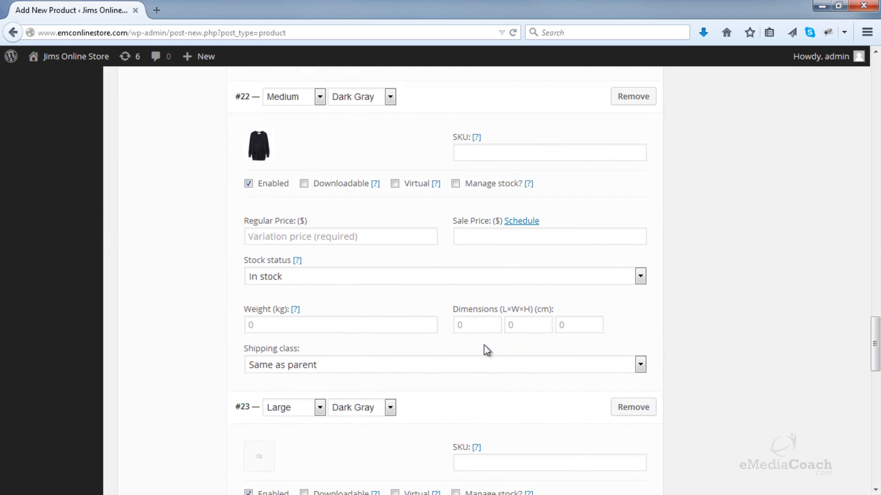
pyautogui.scroll(-3, 483, 345)
pyautogui.click(256, 329)
pyautogui.click(94, 220)
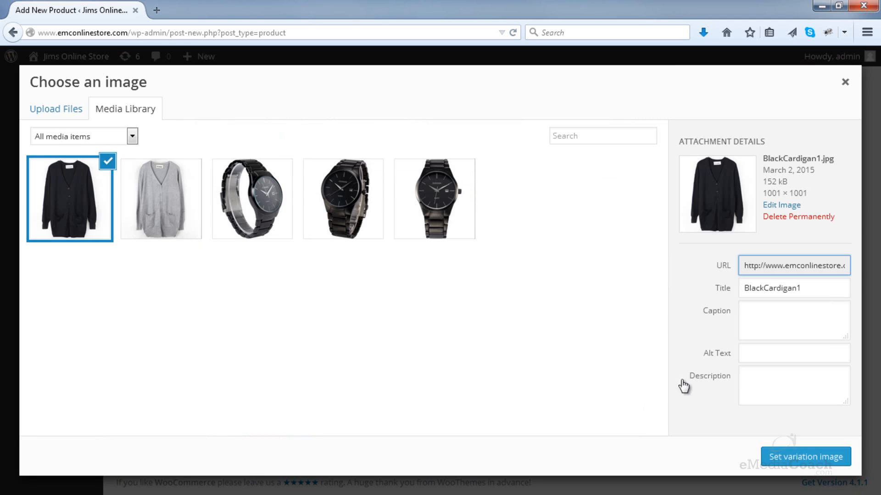
pyautogui.click(812, 458)
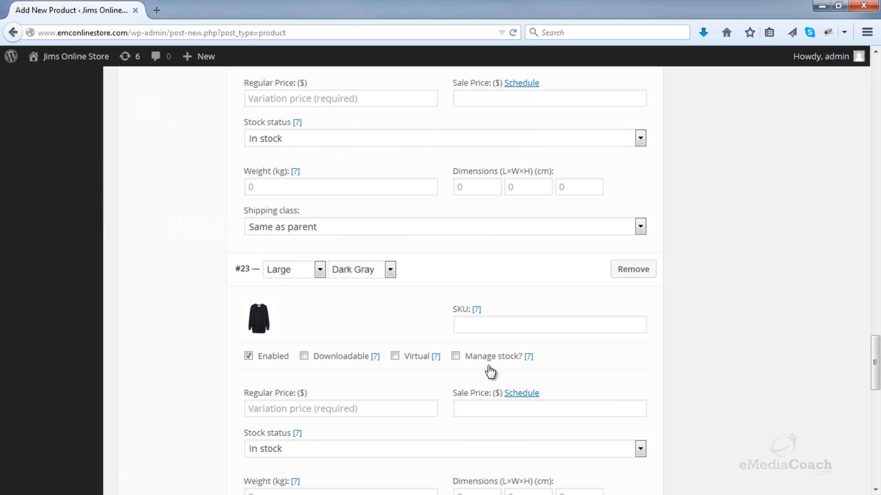
# - Turn on stock tracking for Large and Medium Dark Gray and adjust stock quantities
pyautogui.click(456, 356)
pyautogui.scroll(-2, 427, 382)
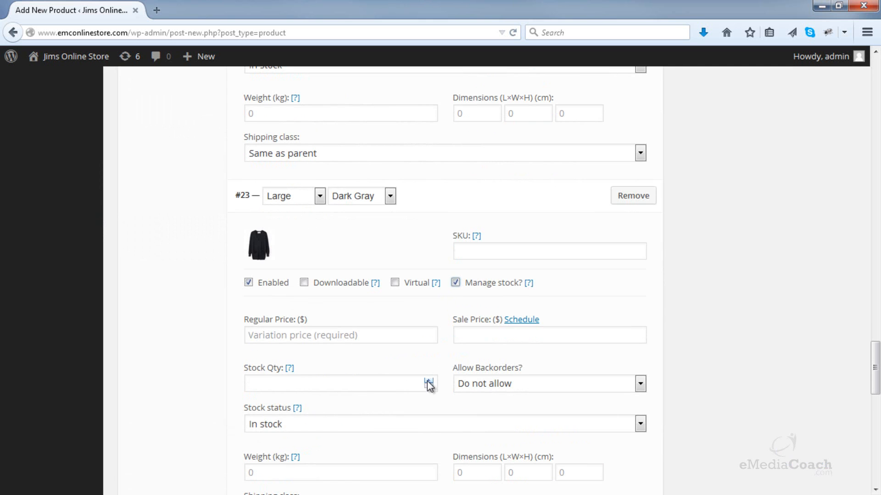
pyautogui.scroll(8, 428, 385)
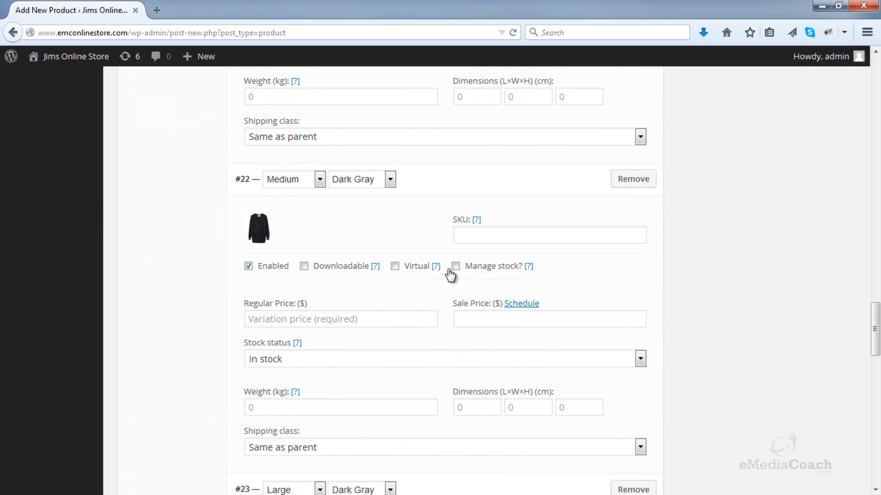
pyautogui.click(455, 267)
pyautogui.click(429, 360)
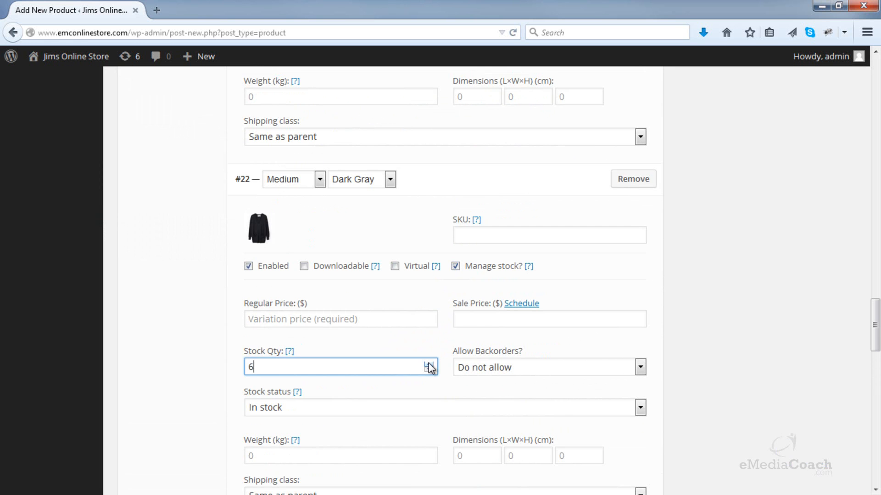
pyautogui.scroll(20, 429, 365)
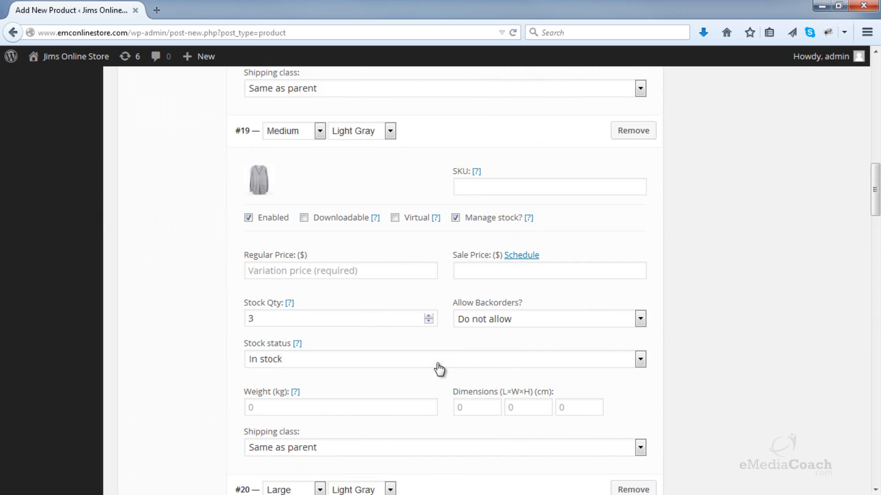
pyautogui.scroll(9, 437, 362)
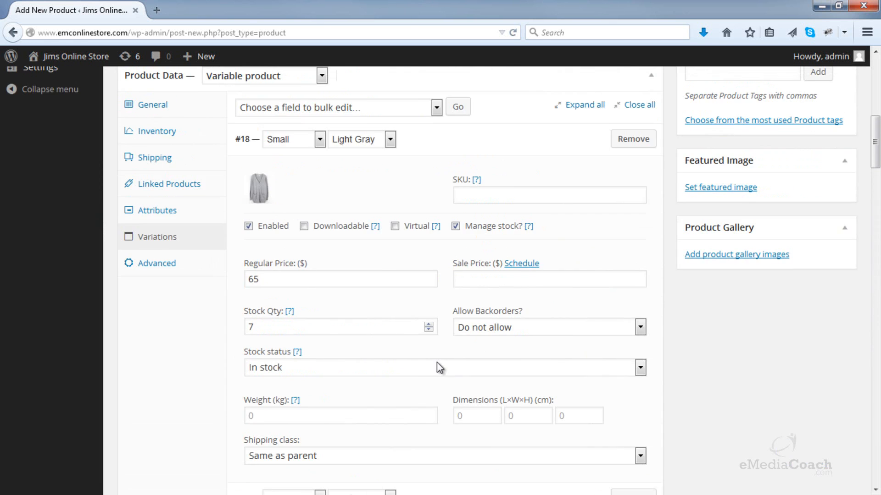
pyautogui.scroll(-4, 437, 362)
pyautogui.scroll(-6, 436, 362)
pyautogui.click(365, 247)
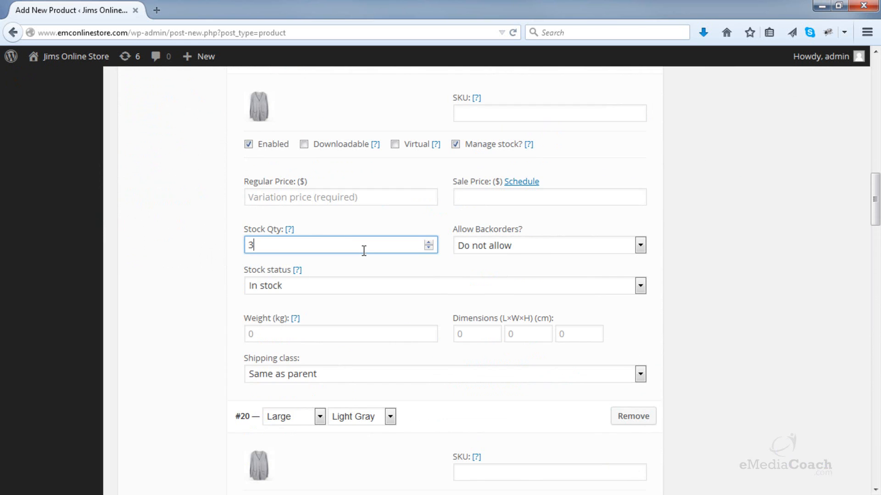
pyautogui.scroll(2, 356, 238)
# - Price the Medium and Large Light Gray variations at 65
pyautogui.click(342, 270)
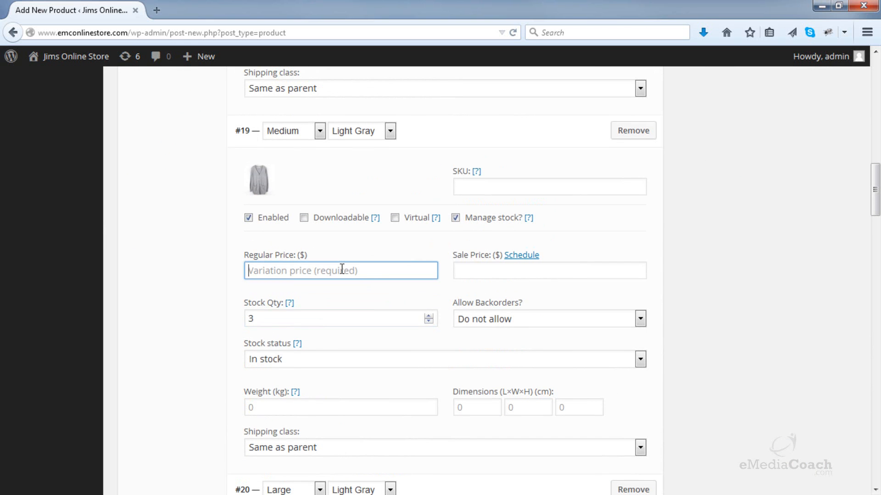
pyautogui.write('65')
pyautogui.scroll(-6, 341, 269)
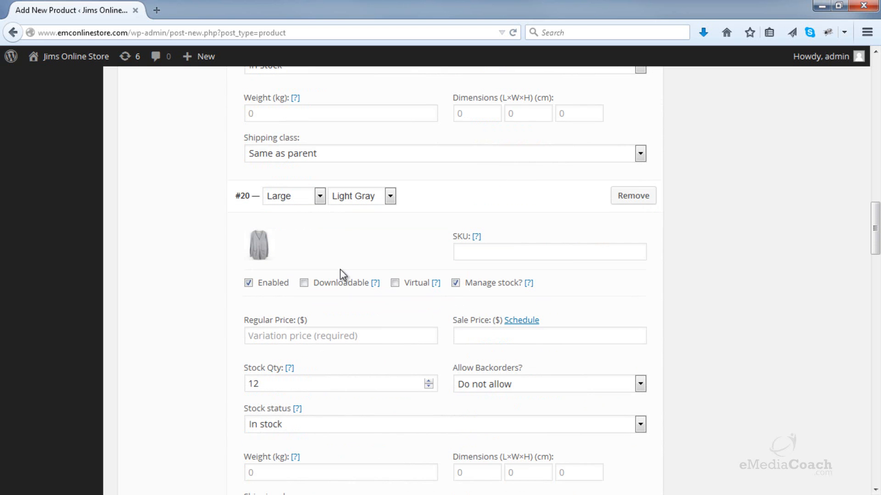
pyautogui.click(333, 335)
pyautogui.write('65')
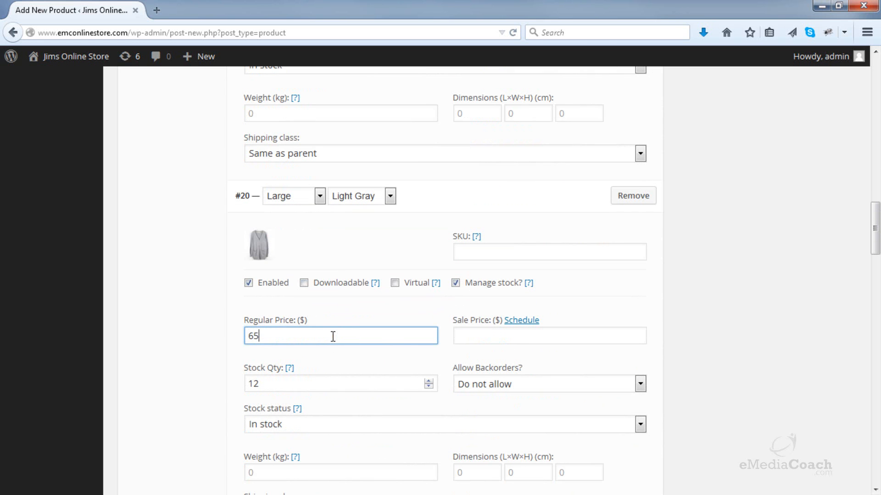
# - Price the Small, Medium and Large Dark Gray variations at 75
pyautogui.scroll(-8, 333, 334)
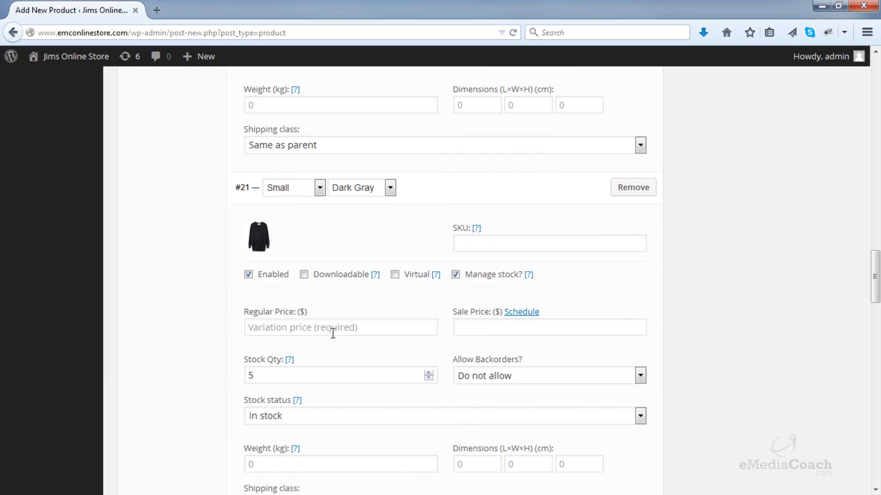
pyautogui.click(333, 332)
pyautogui.write('75')
pyautogui.scroll(-6, 333, 330)
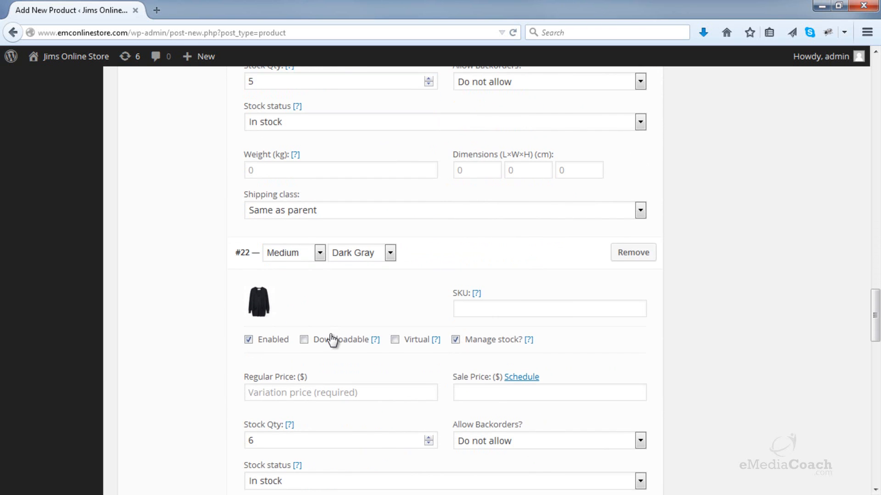
pyautogui.click(306, 391)
pyautogui.write('75')
pyautogui.scroll(-5, 307, 386)
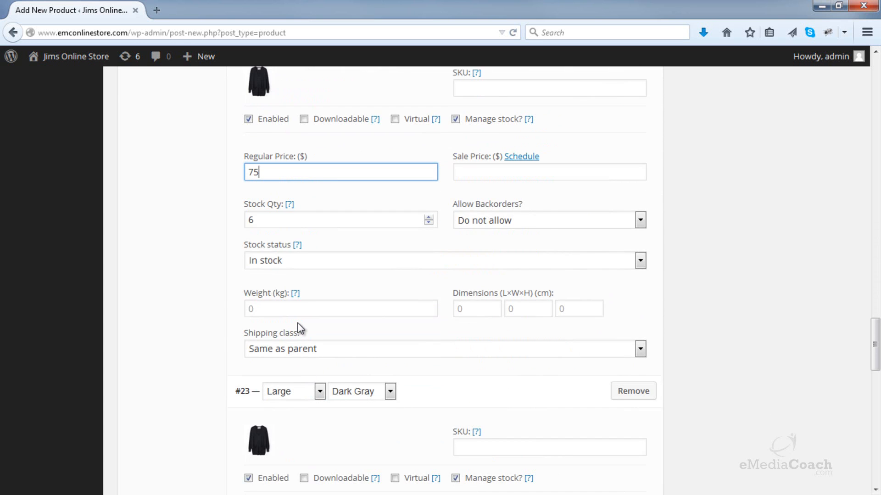
pyautogui.scroll(-5, 300, 328)
pyautogui.click(291, 310)
pyautogui.write('75')
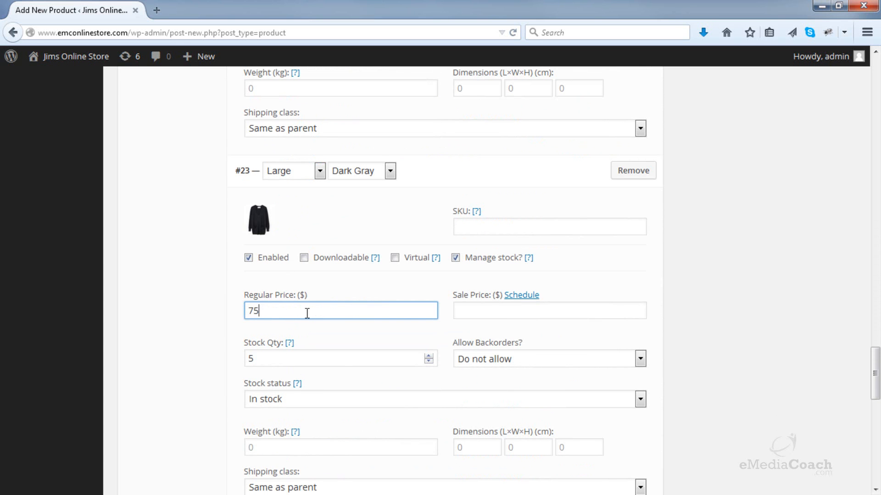
pyautogui.scroll(6, 532, 308)
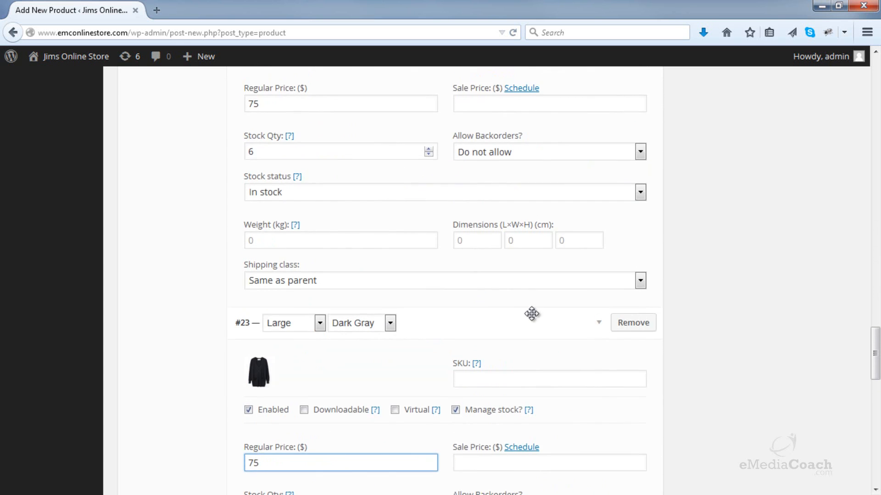
pyautogui.scroll(-13, 481, 261)
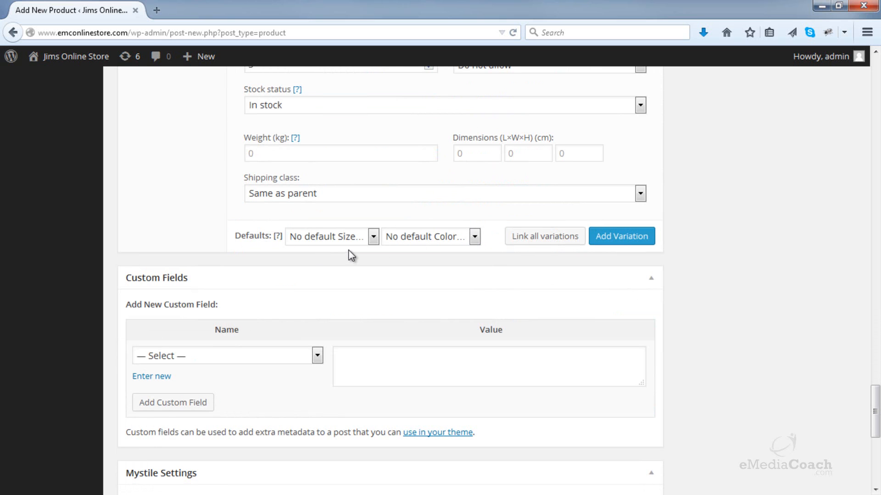
# - Make Medium, Light Gray the Cardigan's default variation
pyautogui.click(361, 238)
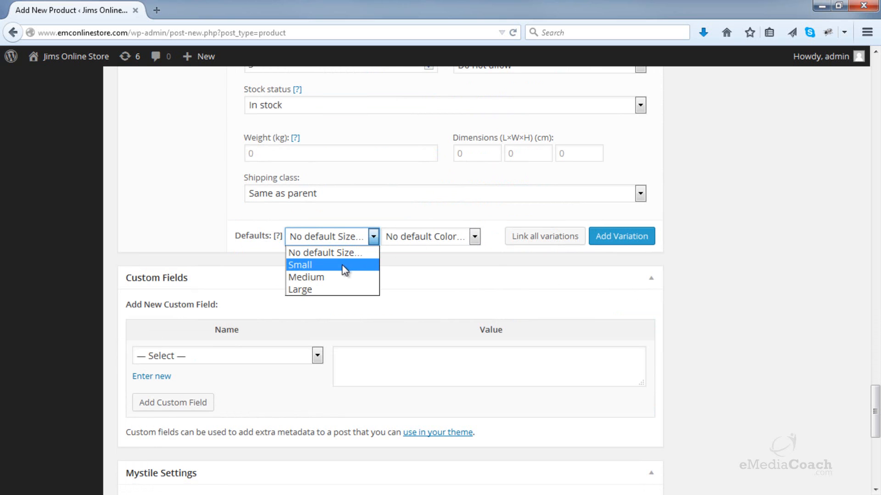
pyautogui.click(338, 279)
pyautogui.click(425, 240)
pyautogui.click(420, 267)
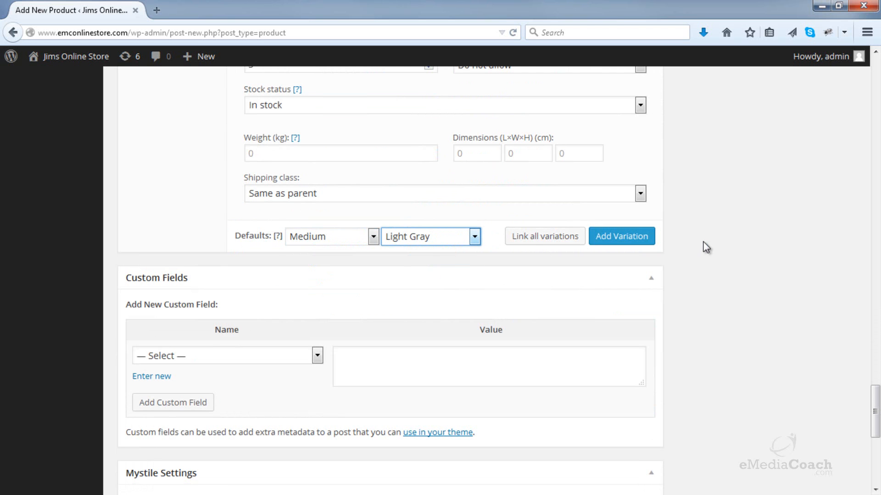
# - Add a new Tops product category and tick it for the Cardigan
pyautogui.scroll(20, 706, 248)
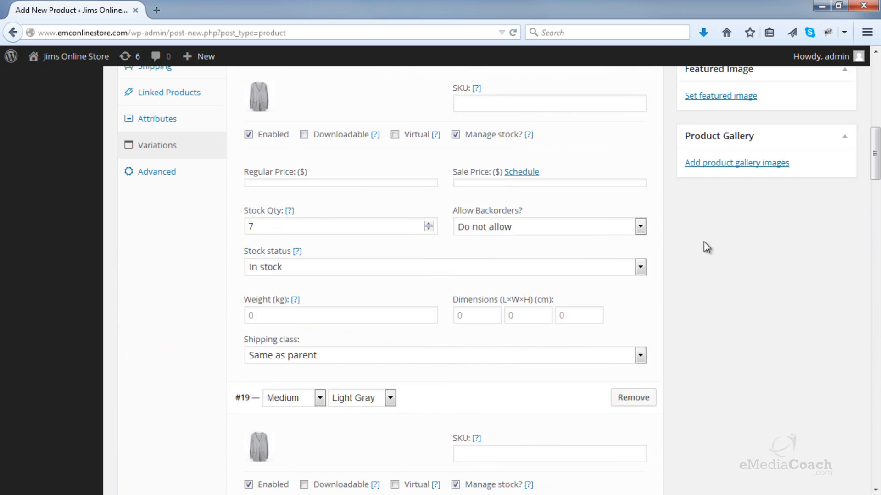
pyautogui.scroll(10, 704, 242)
pyautogui.click(720, 286)
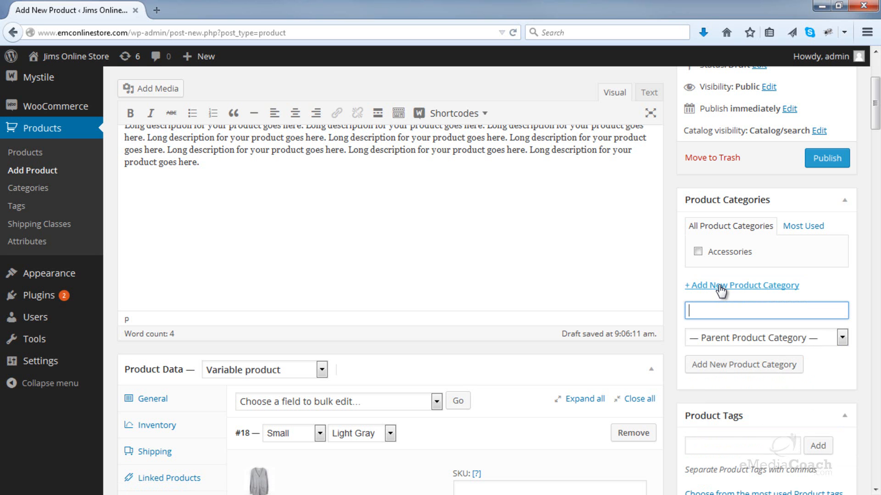
pyautogui.click(722, 366)
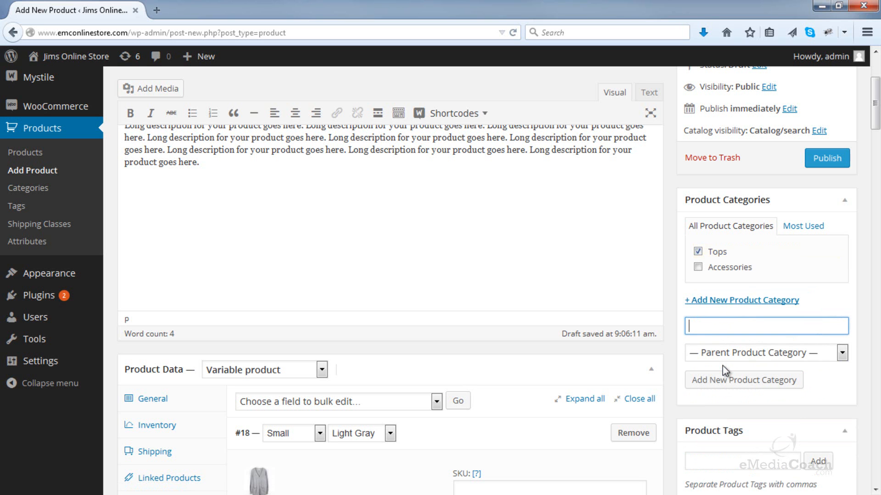
pyautogui.scroll(-5, 722, 365)
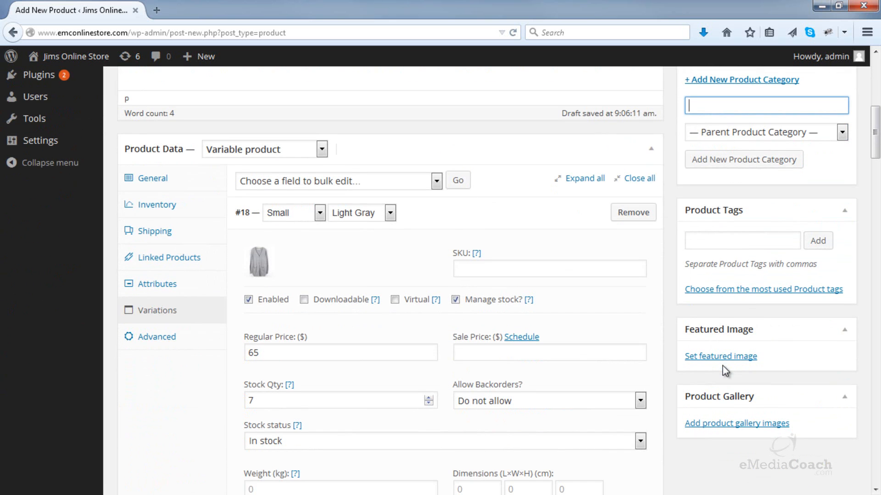
# - Make the grey cardigan photo the product's featured image
pyautogui.click(724, 357)
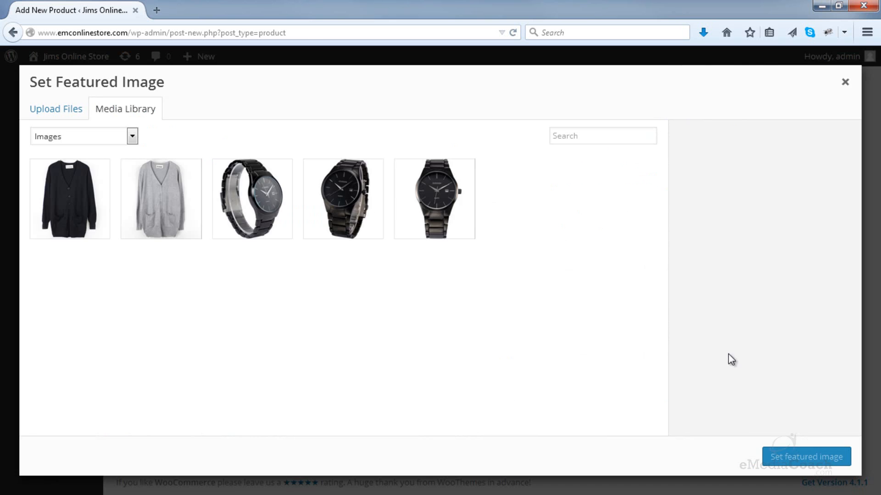
pyautogui.click(173, 212)
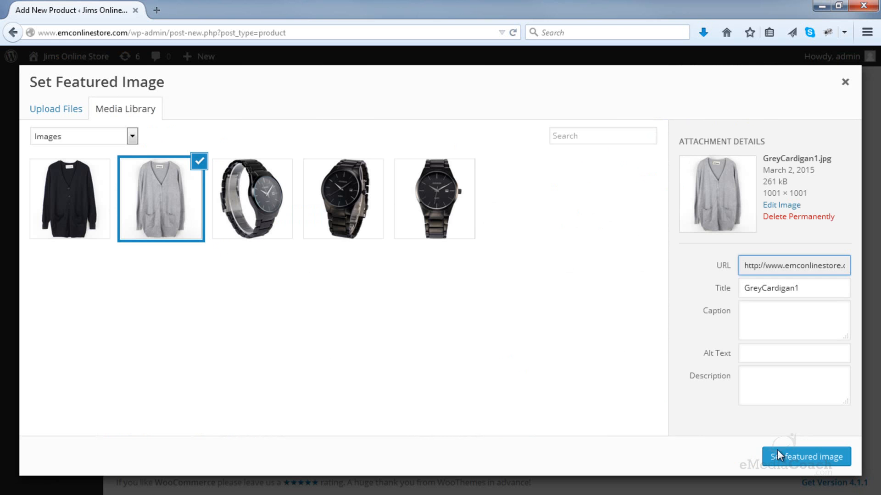
pyautogui.click(808, 457)
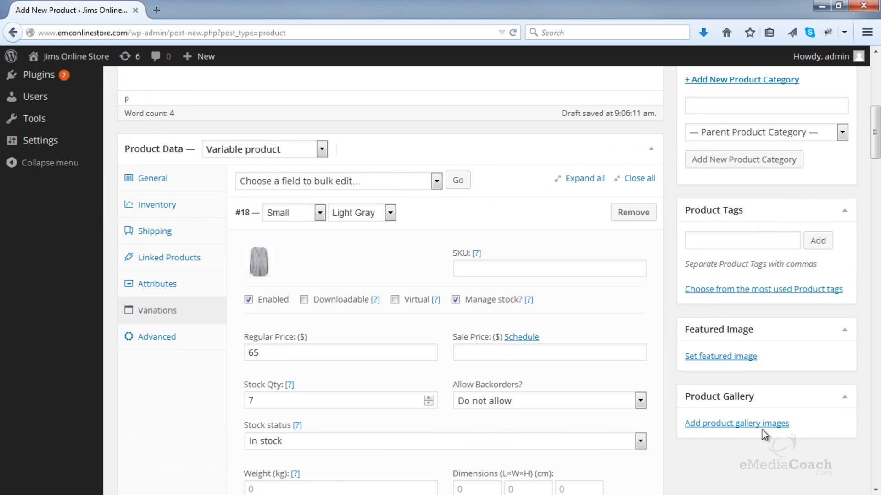
# - Upload four cardigan photos, including BlackCardigan2, GreySweater3 and BlackCardigan1, into the product gallery
pyautogui.scroll(-8, 757, 413)
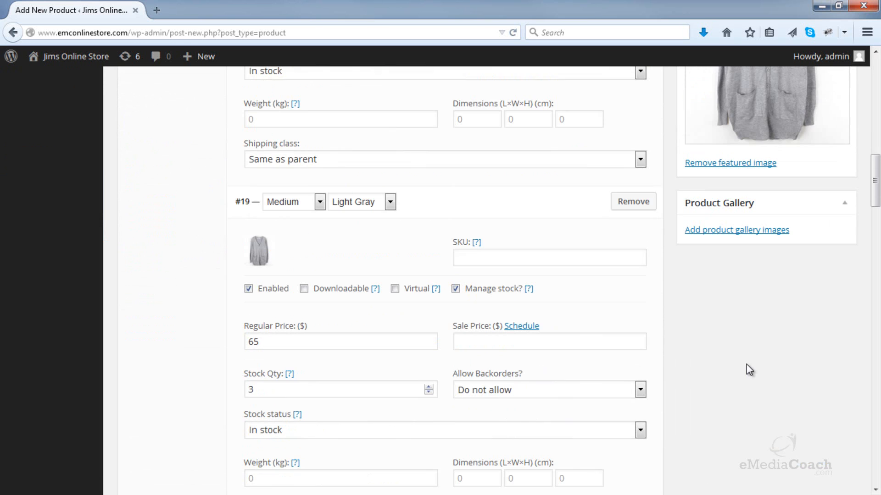
pyautogui.click(731, 235)
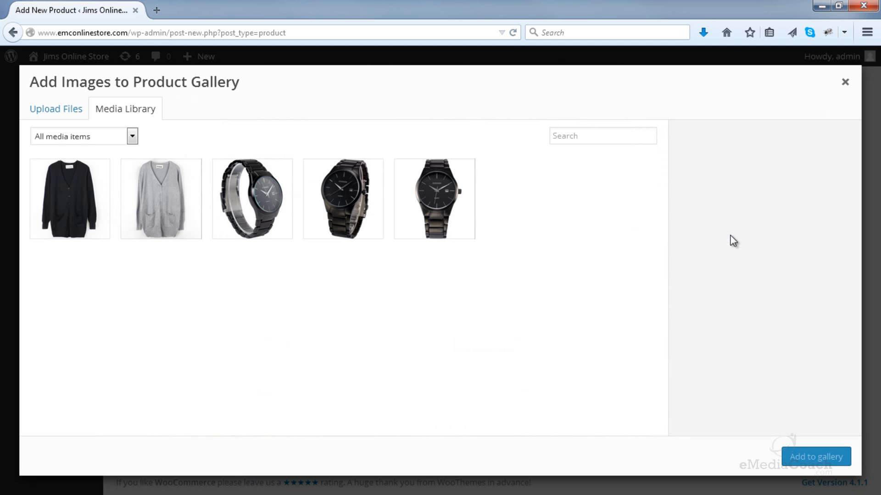
pyautogui.click(56, 110)
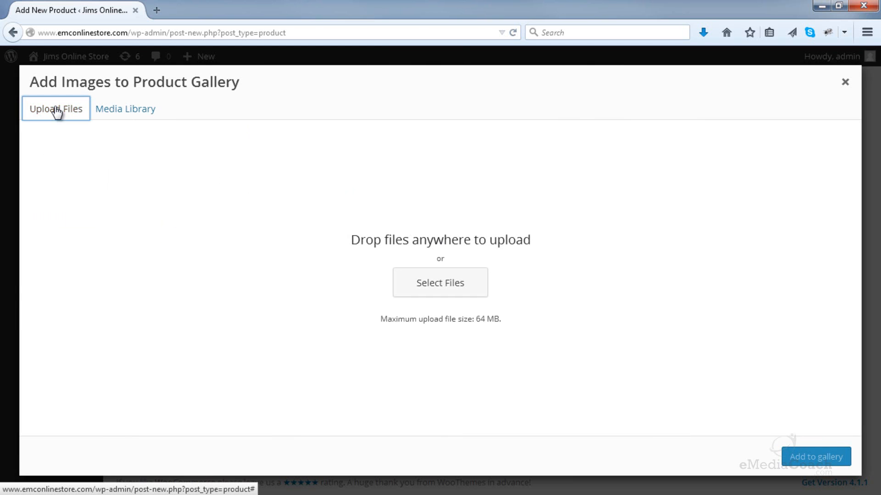
pyautogui.click(428, 295)
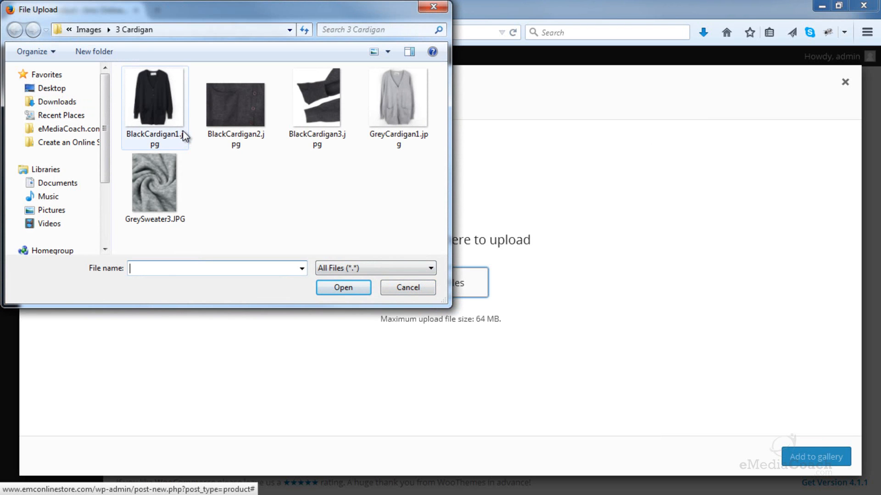
pyautogui.click(236, 123)
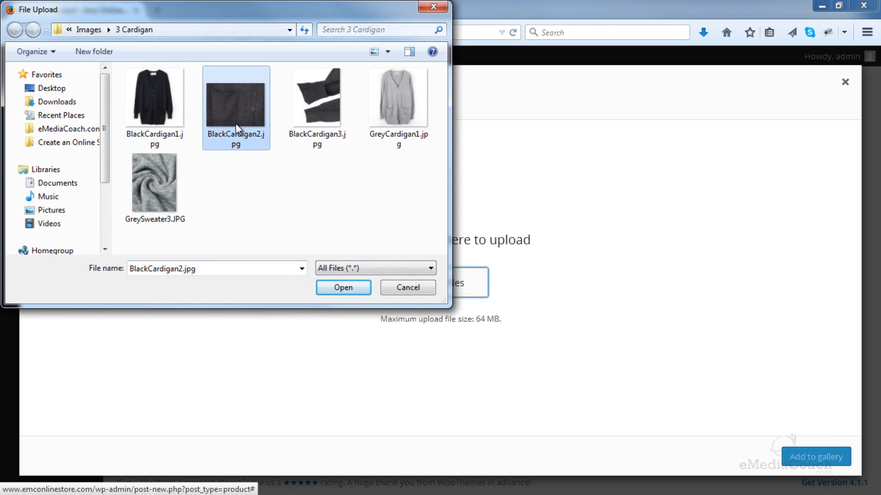
pyautogui.keyDown('ctrl'); pyautogui.click(303, 123); pyautogui.keyUp('ctrl')
pyautogui.keyDown('ctrl'); pyautogui.click(372, 114); pyautogui.keyUp('ctrl')
pyautogui.keyDown('ctrl'); pyautogui.click(149, 158); pyautogui.keyUp('ctrl')
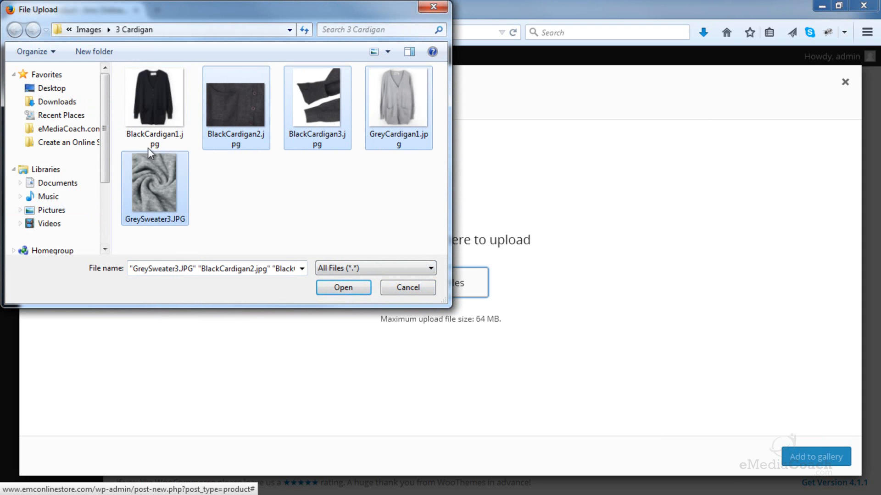
pyautogui.keyDown('ctrl'); pyautogui.click(148, 152); pyautogui.keyUp('ctrl')
pyautogui.keyDown('ctrl'); pyautogui.click(375, 120); pyautogui.keyUp('ctrl')
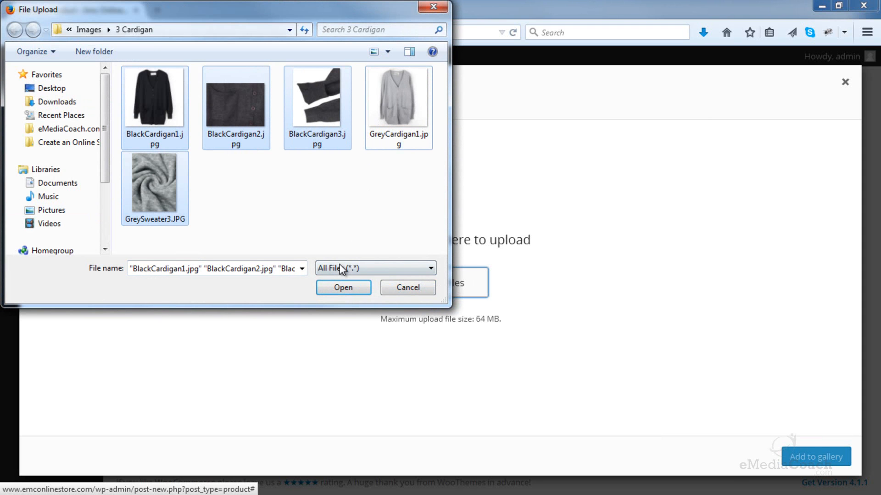
pyautogui.click(330, 287)
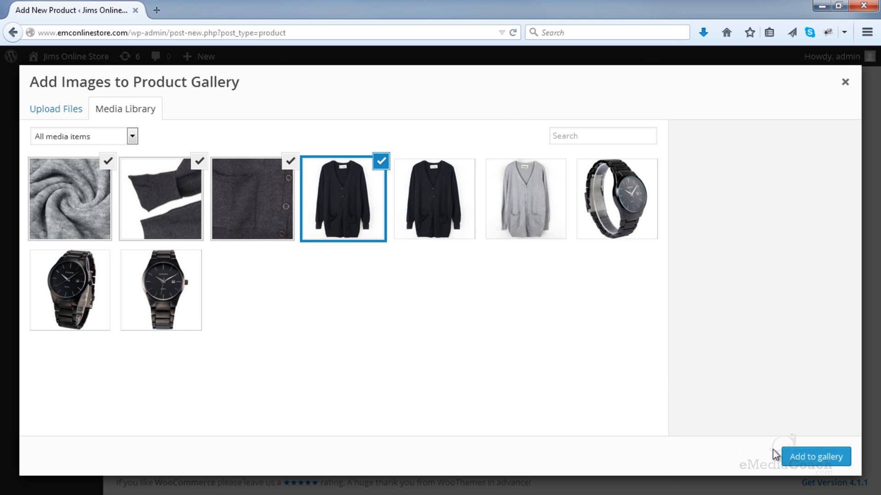
pyautogui.click(797, 456)
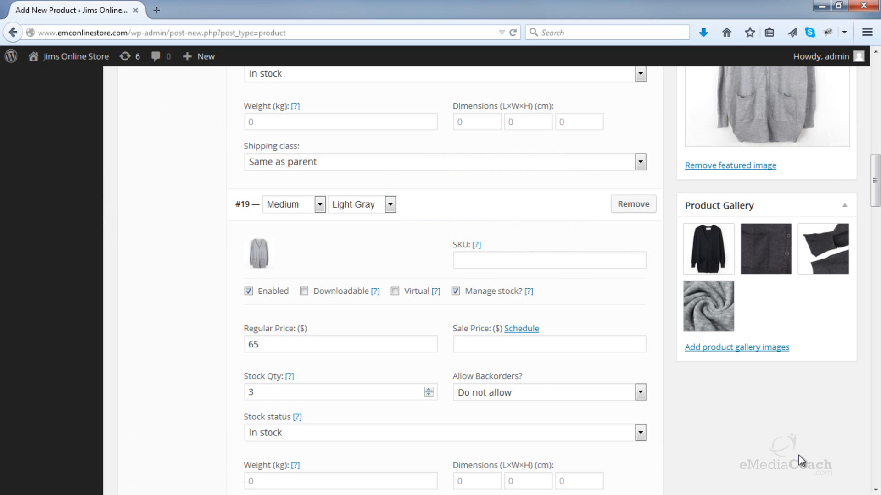
# - Choose the full-width Mystile layout and publish the Cardigan product
pyautogui.scroll(-17, 800, 459)
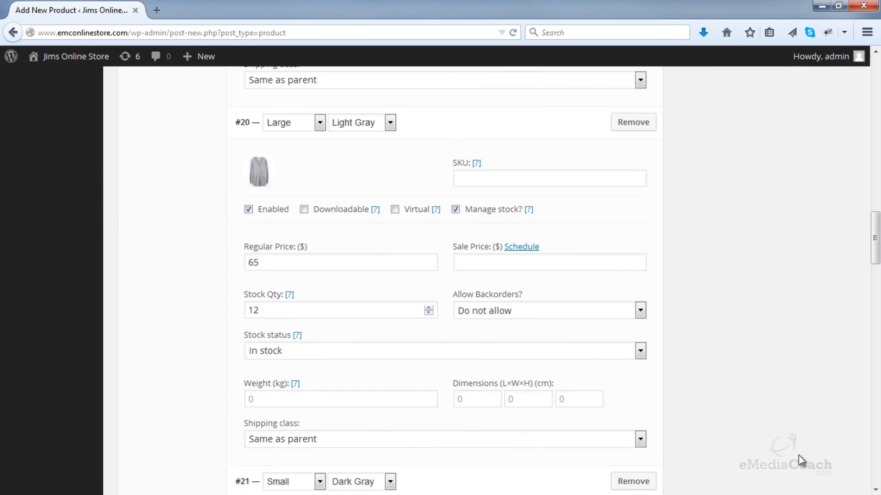
pyautogui.scroll(-20, 801, 460)
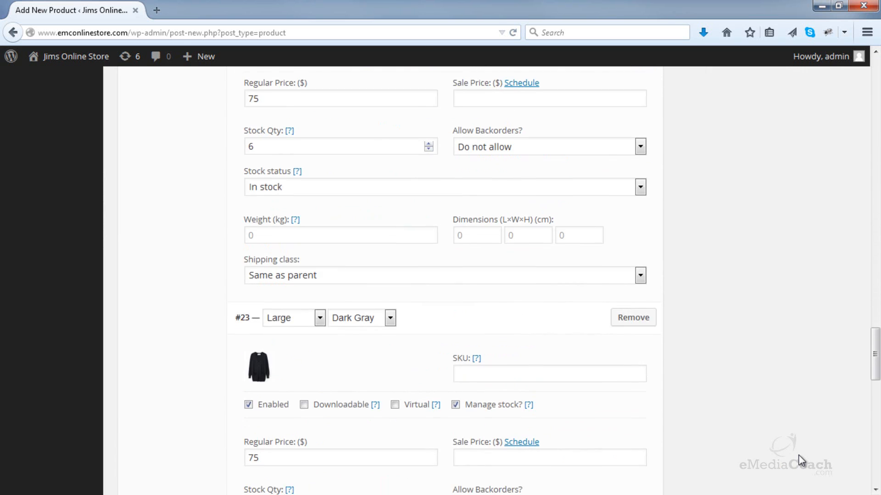
pyautogui.scroll(5, 801, 459)
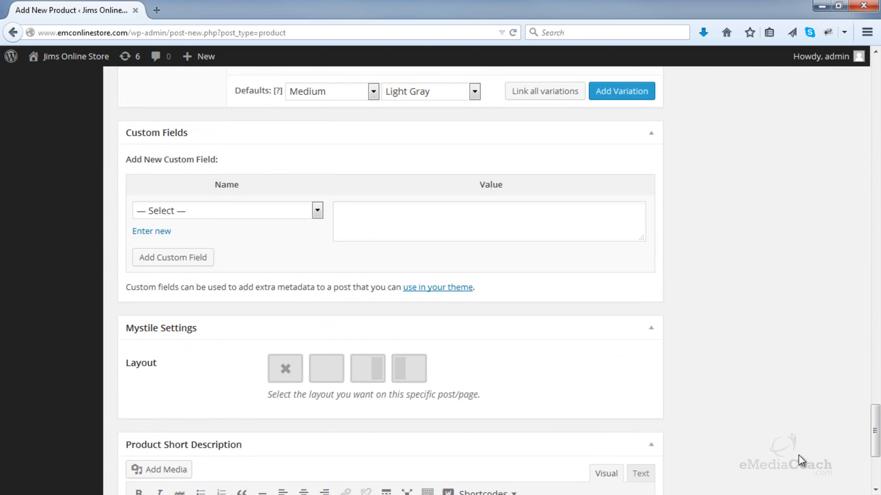
pyautogui.click(322, 393)
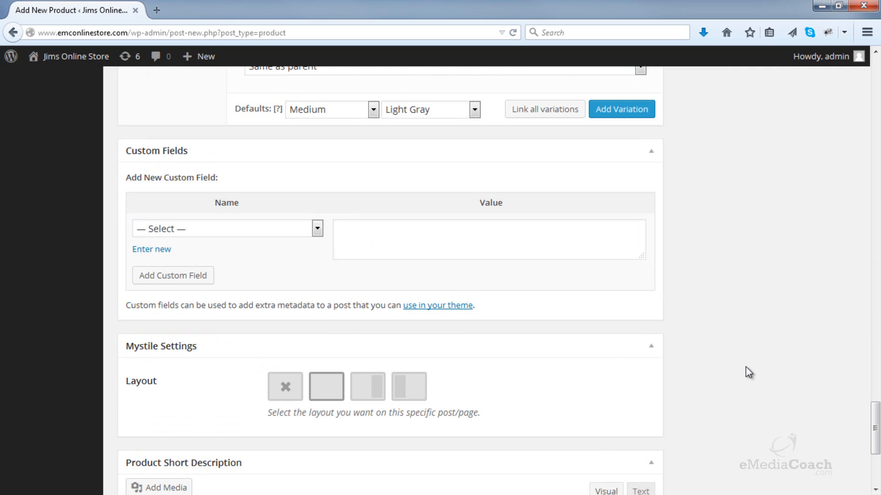
pyautogui.scroll(15, 748, 373)
pyautogui.scroll(20, 748, 371)
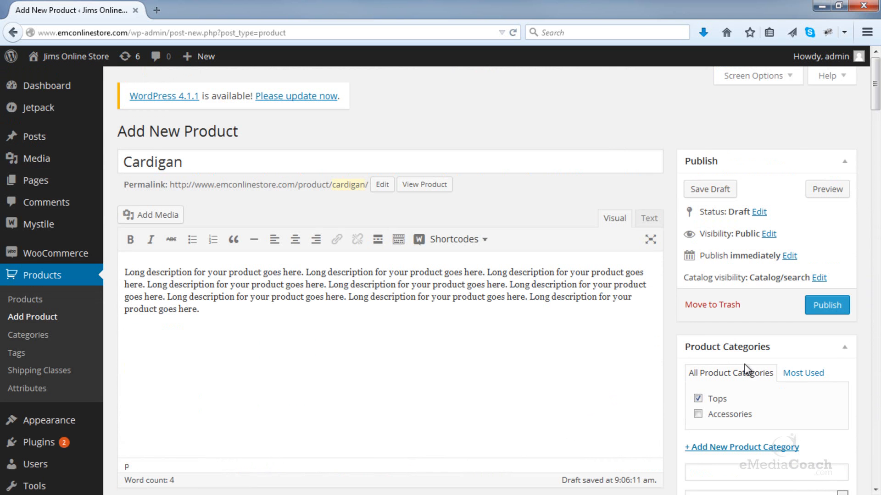
pyautogui.click(824, 315)
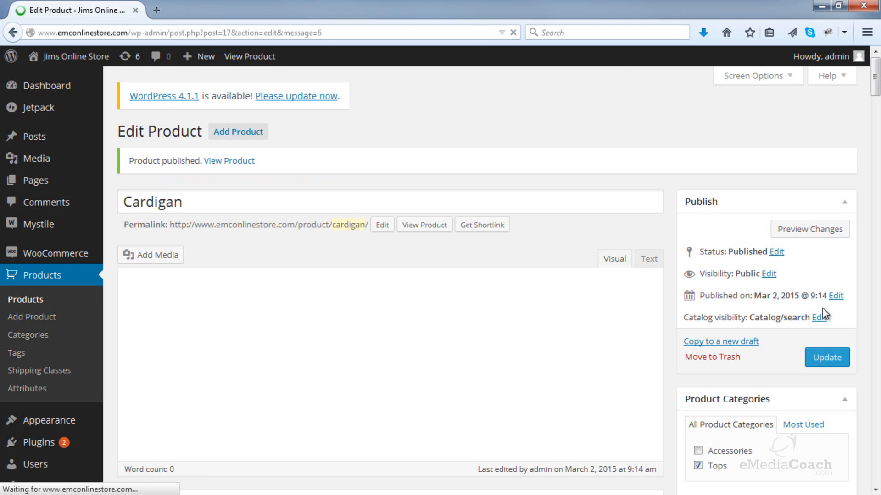
# - Open the Cardigan's live product page in a new tab and switch to it
pyautogui.rightClick(426, 236)
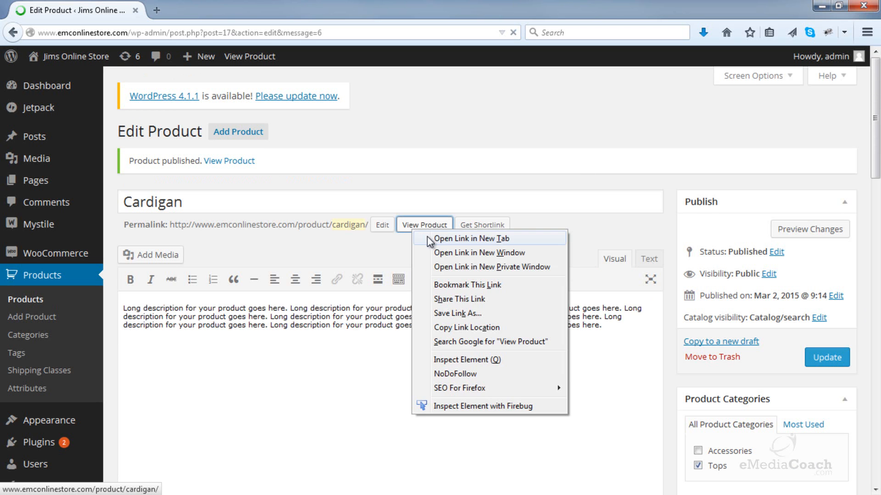
pyautogui.click(431, 240)
pyautogui.click(204, 11)
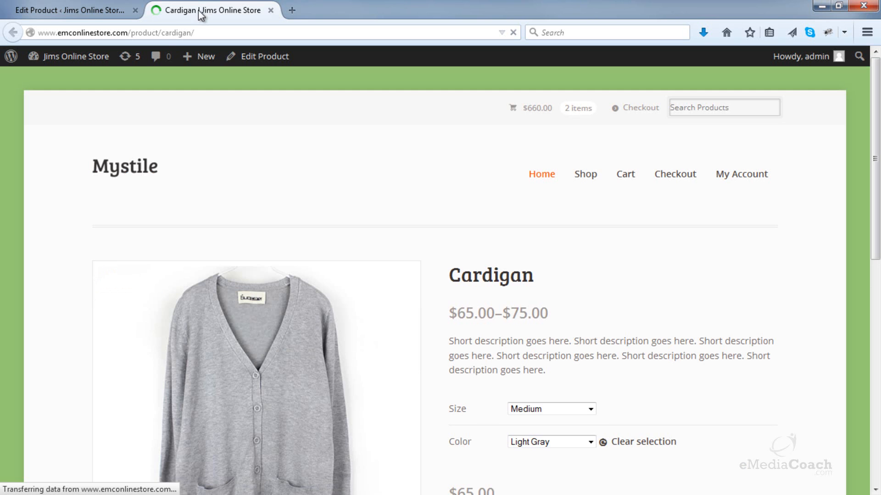
# - Browse the Cardigan's gallery photos in the enlarged image viewer on the storefront
pyautogui.scroll(-3, 81, 170)
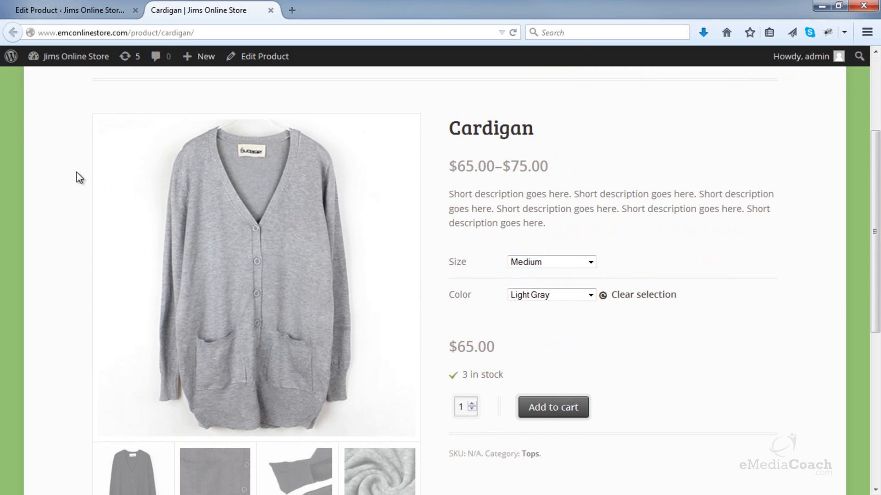
pyautogui.scroll(-2, 78, 178)
pyautogui.scroll(4, 78, 178)
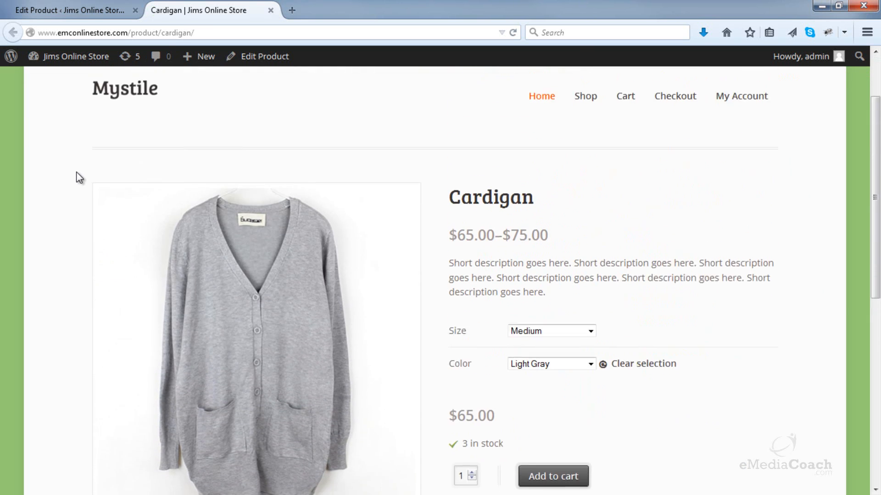
pyautogui.scroll(-2, 87, 181)
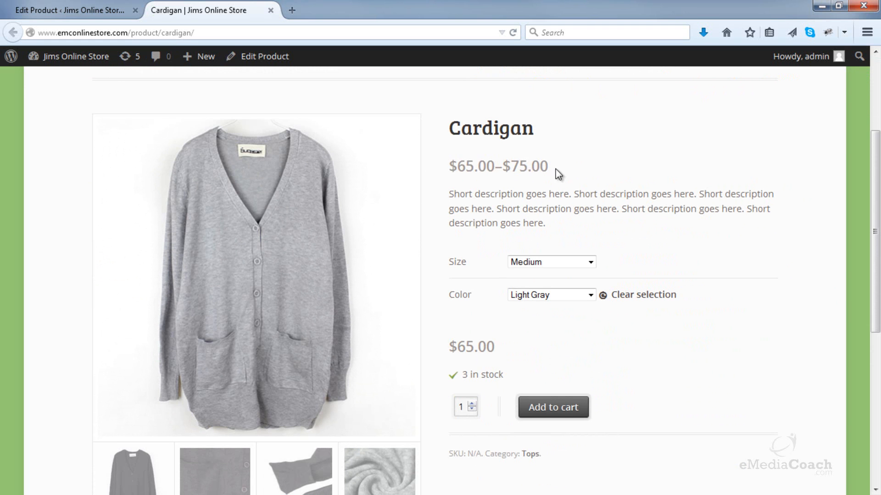
pyautogui.scroll(-3, 467, 180)
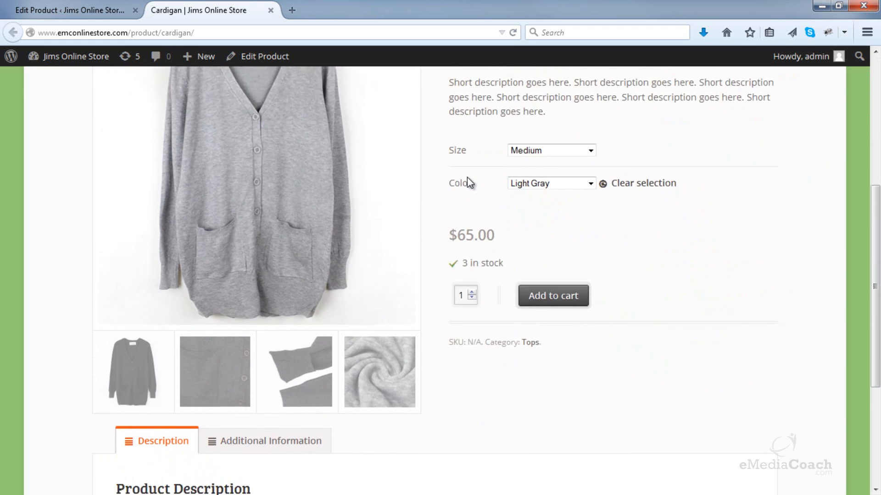
pyautogui.scroll(-3, 360, 236)
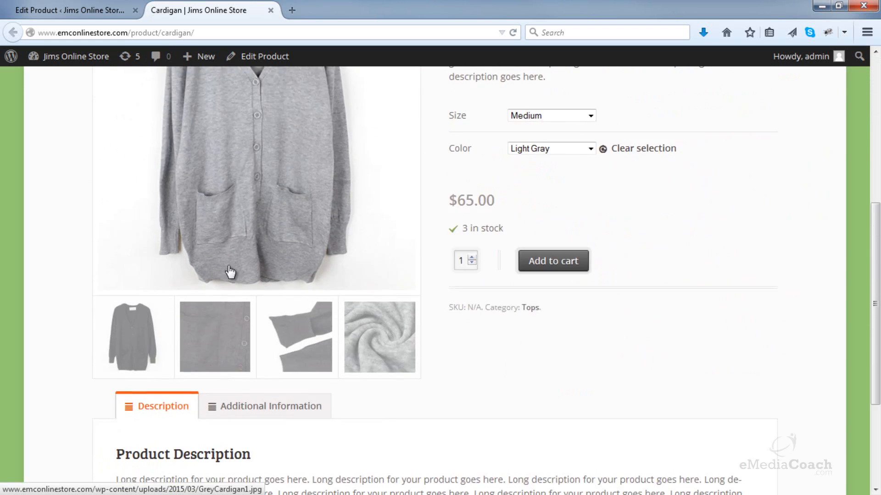
pyautogui.click(161, 334)
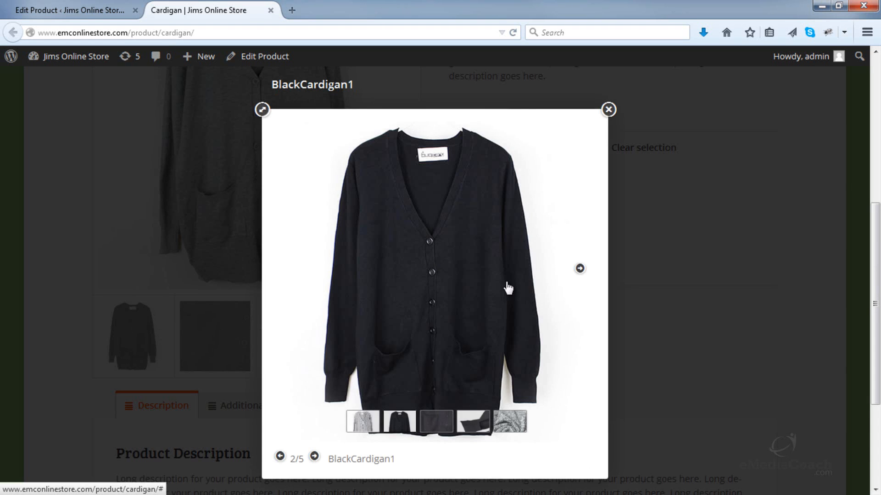
pyautogui.click(579, 269)
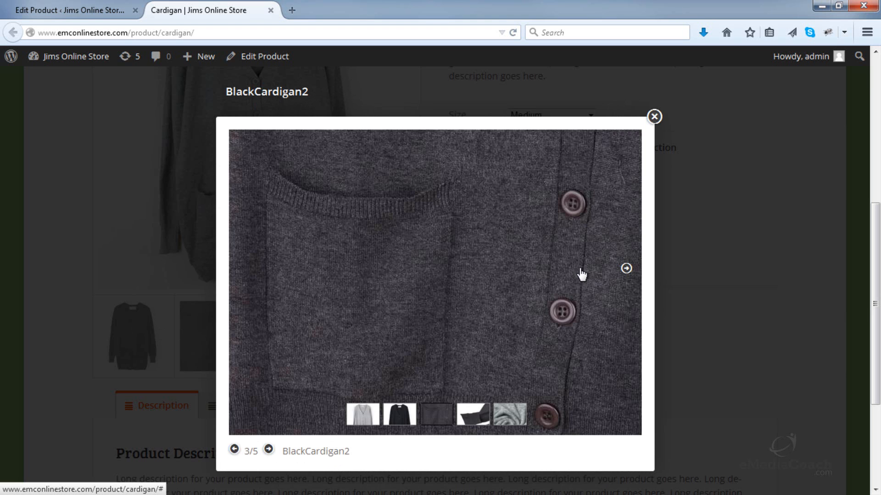
pyautogui.click(627, 268)
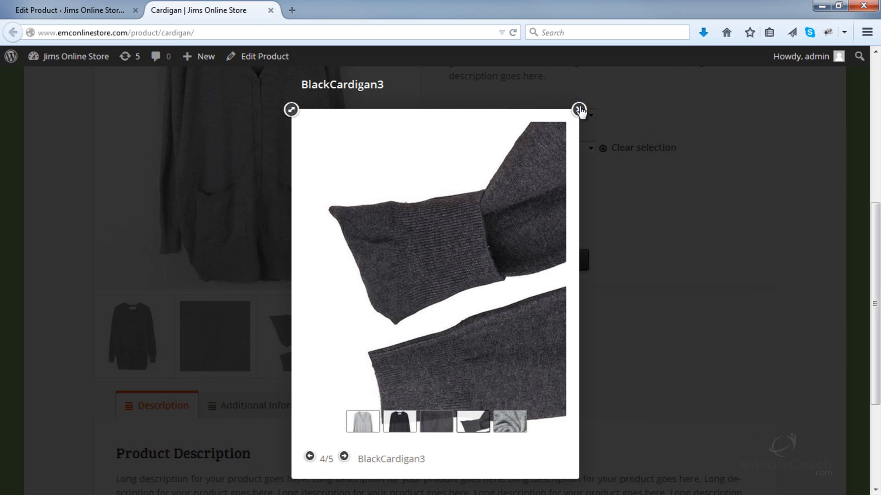
pyautogui.click(579, 110)
pyautogui.scroll(3, 635, 202)
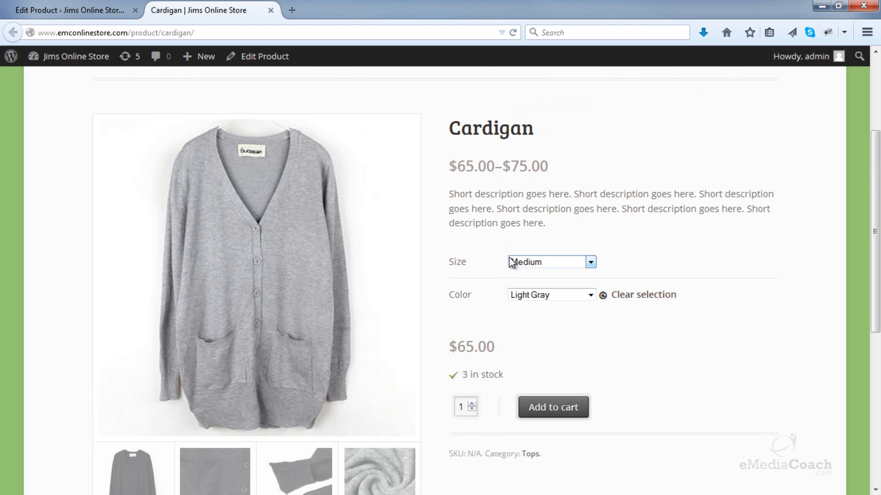
# - Select size Small and colour Dark Gray to check the variation's price and stock
pyautogui.click(591, 262)
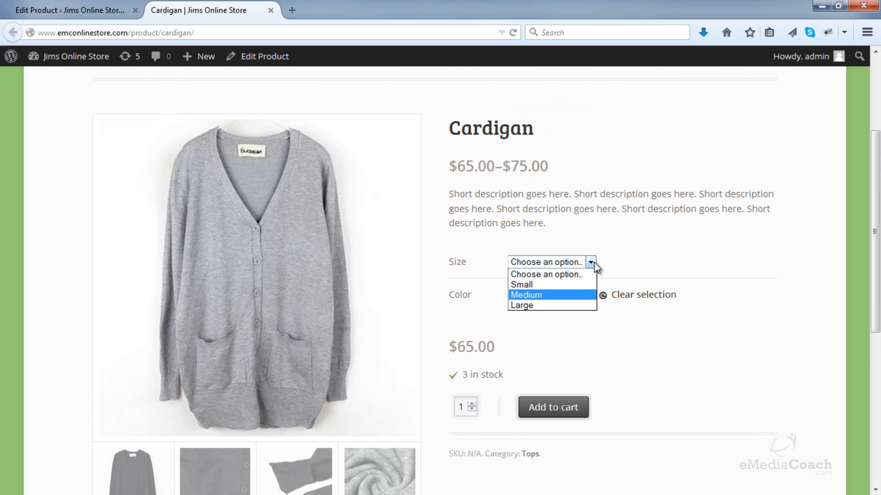
pyautogui.click(591, 262)
pyautogui.click(591, 262)
pyautogui.click(565, 283)
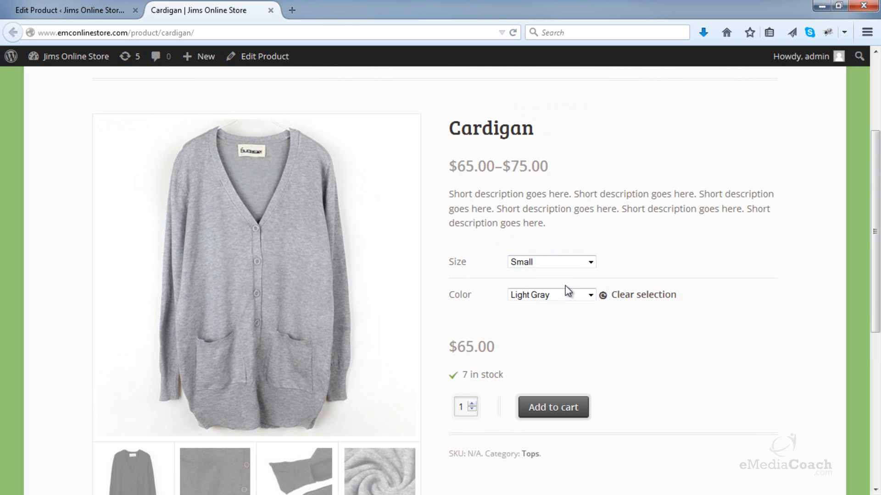
pyautogui.click(590, 295)
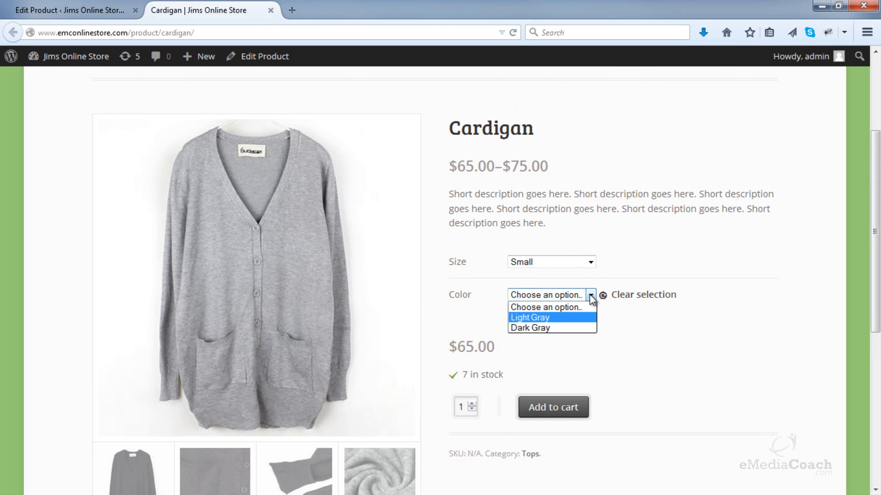
pyautogui.click(547, 329)
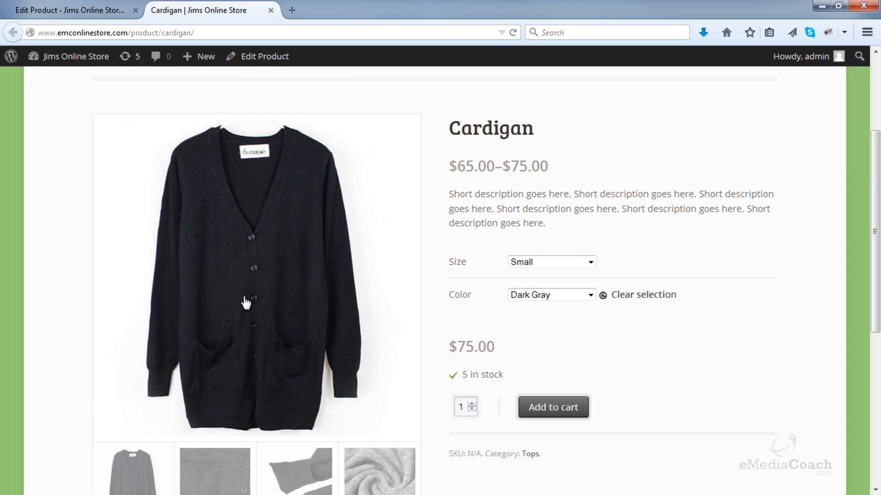
# - In the Cardigan editor, show the variations and expand the Small Dark Gray variation
pyautogui.click(100, 8)
pyautogui.scroll(-1, 239, 194)
pyautogui.scroll(-10, 238, 195)
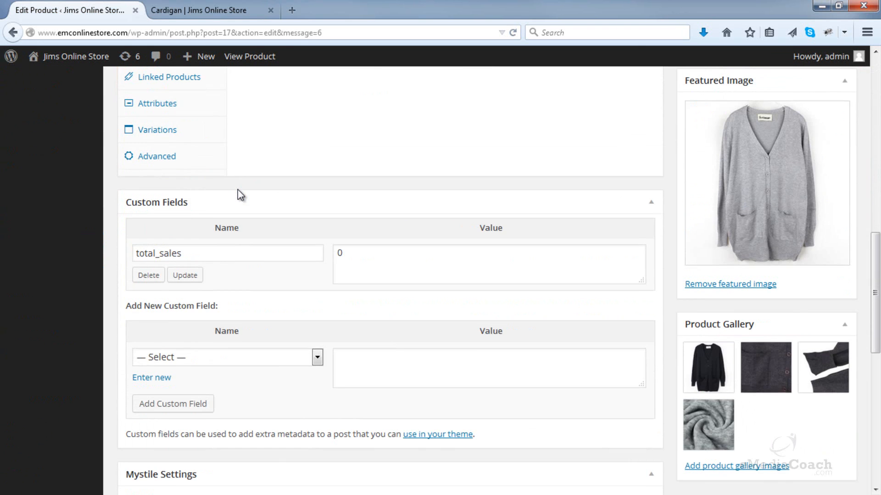
pyautogui.scroll(3, 173, 203)
pyautogui.click(165, 206)
pyautogui.scroll(2, 138, 207)
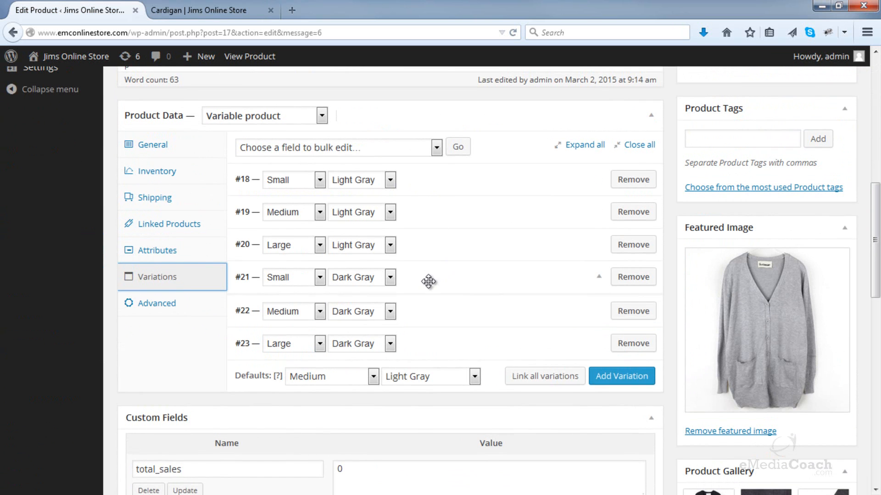
pyautogui.click(557, 280)
# - Confirm its regular price of 75 and stock of 5, then return to the storefront Cardigan page
pyautogui.scroll(-2, 557, 284)
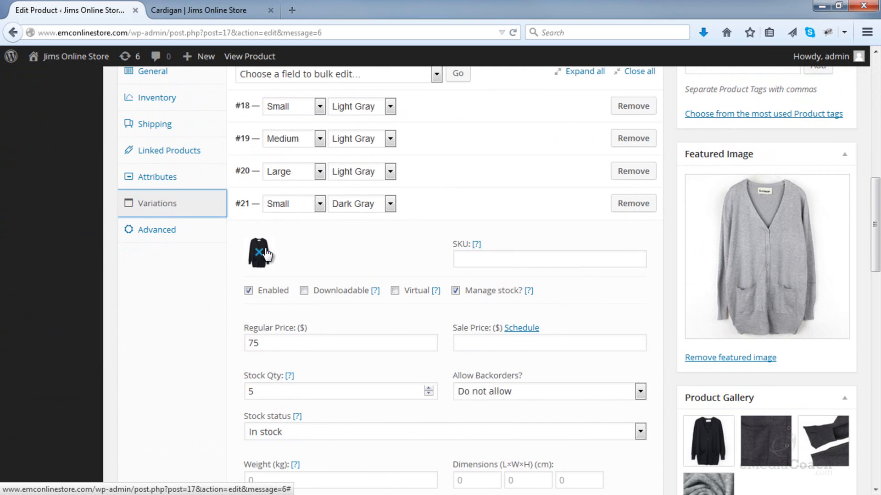
pyautogui.scroll(-3, 266, 252)
pyautogui.scroll(-2, 255, 218)
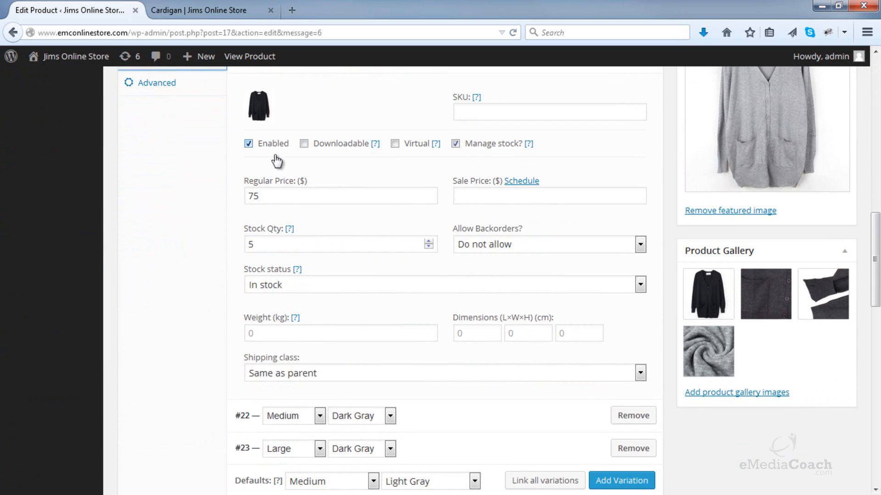
pyautogui.scroll(5, 287, 184)
pyautogui.scroll(-2, 288, 244)
pyautogui.scroll(1, 287, 244)
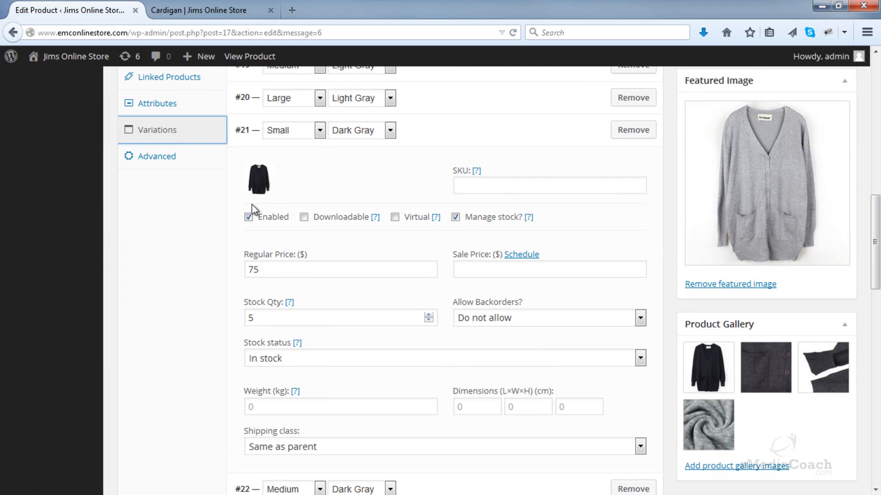
pyautogui.scroll(-5, 299, 240)
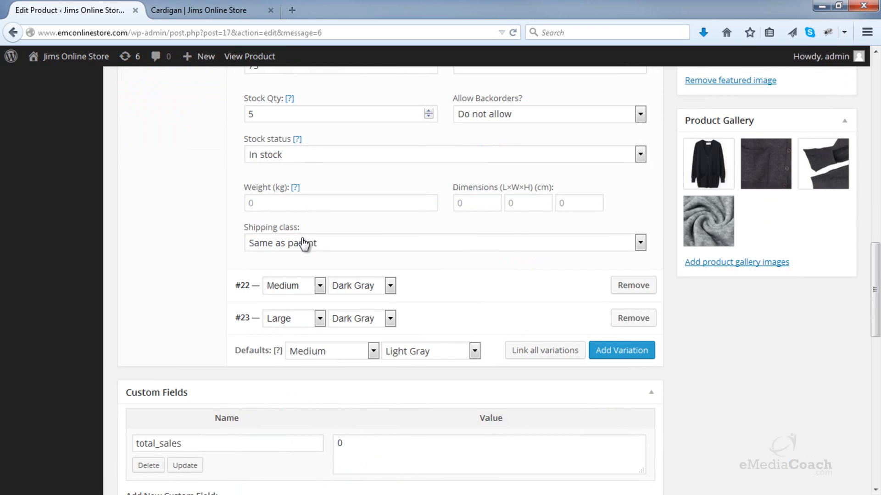
pyautogui.click(243, 11)
# - Switch the storefront Cardigan back to Light Gray and review the page at $65.00, 7 in stock
pyautogui.click(560, 294)
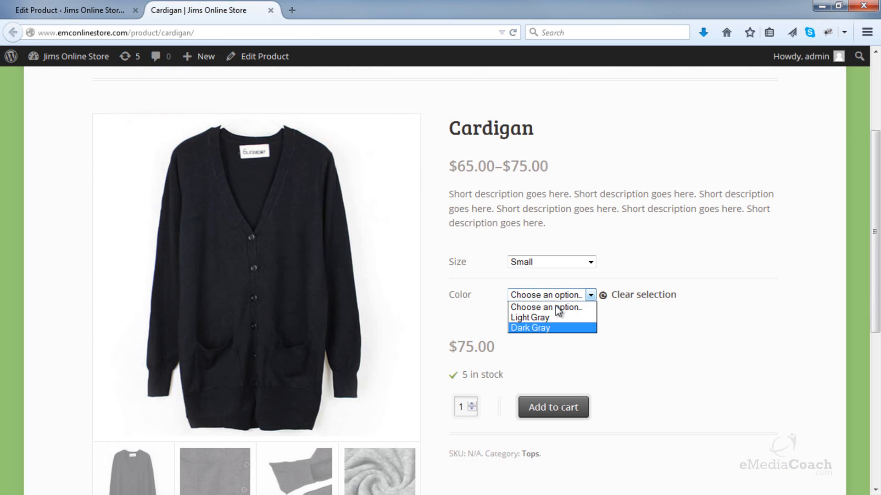
pyautogui.click(552, 318)
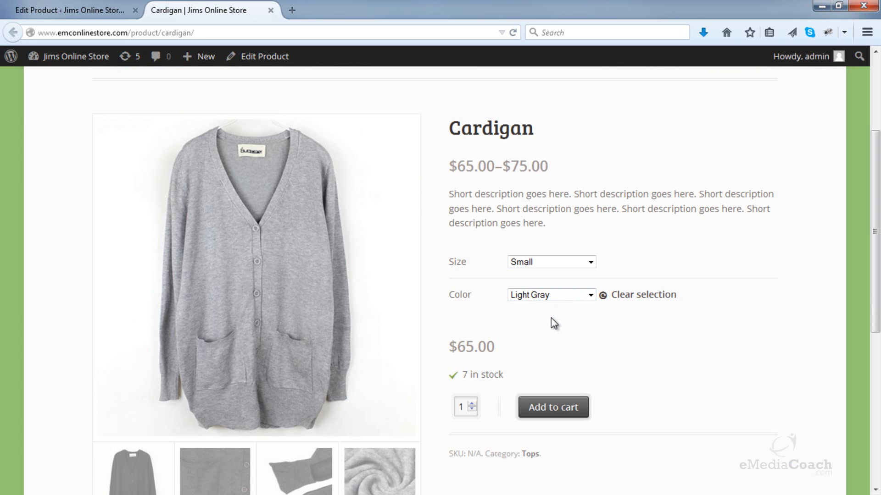
pyautogui.scroll(-6, 552, 318)
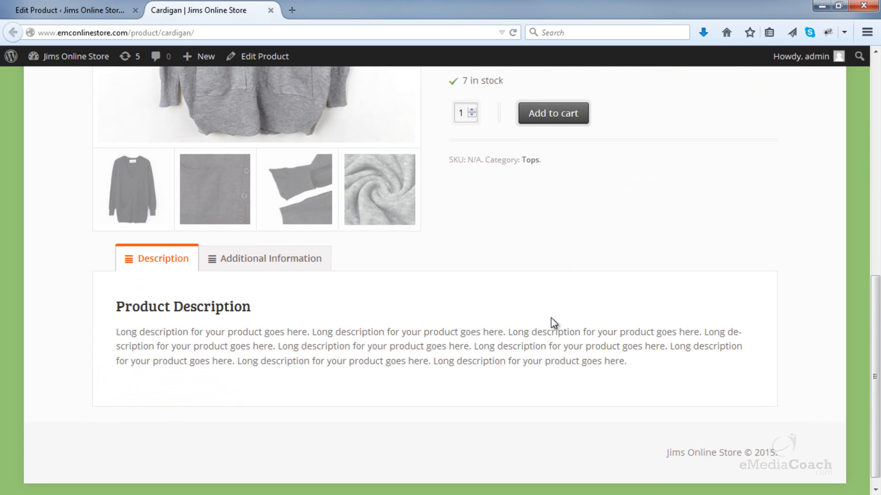
pyautogui.scroll(8, 551, 318)
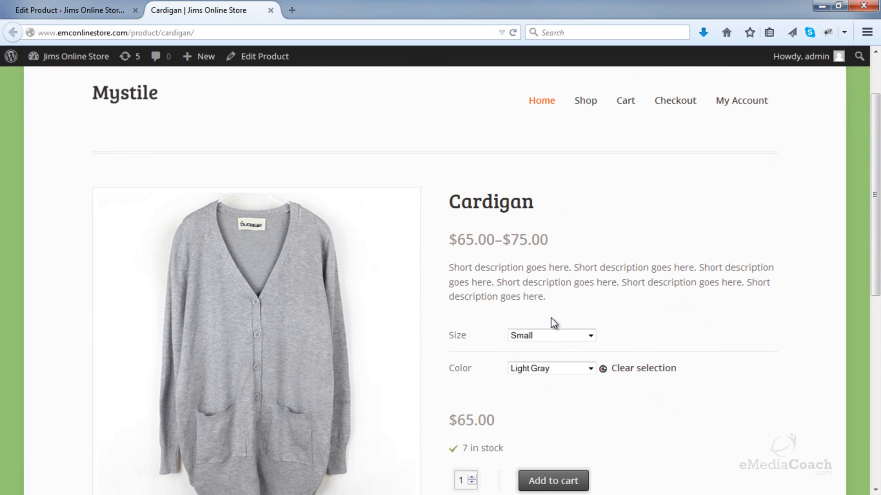
pyautogui.scroll(-2, 551, 317)
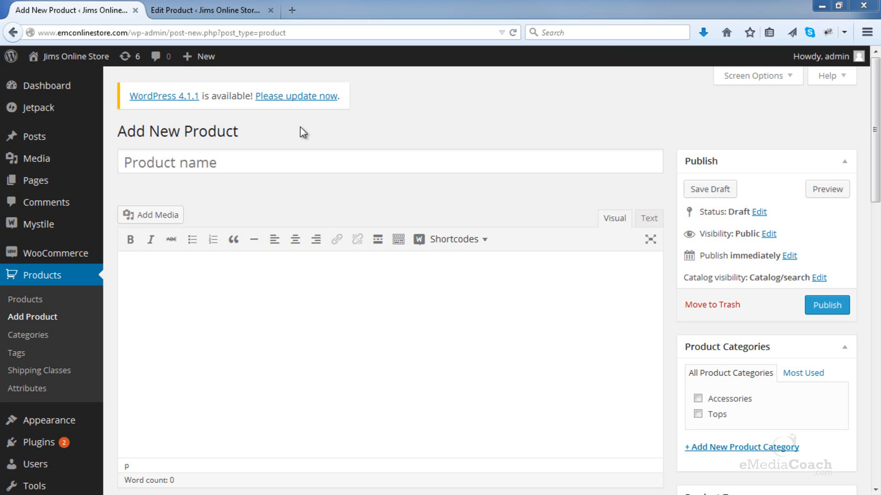
# - Title the new product 'Beanie' and paste the placeholder long description
pyautogui.click(226, 163)
pyautogui.write('Beanie')
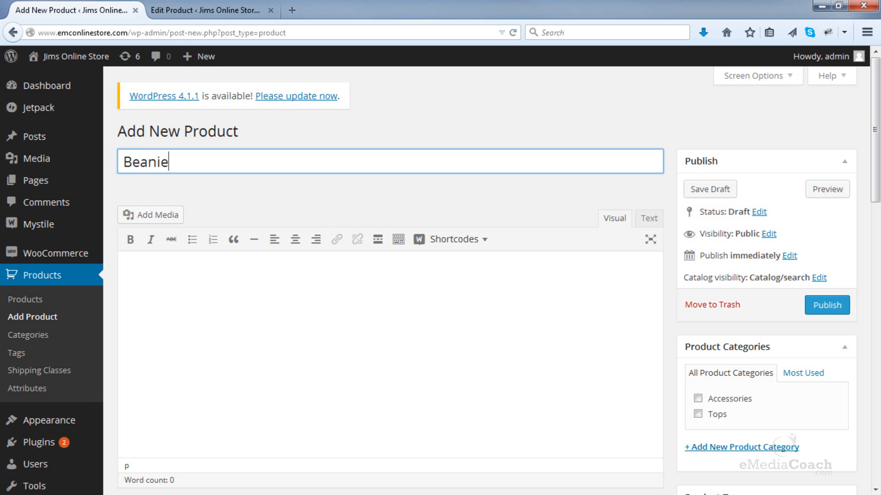
pyautogui.press('Tab')
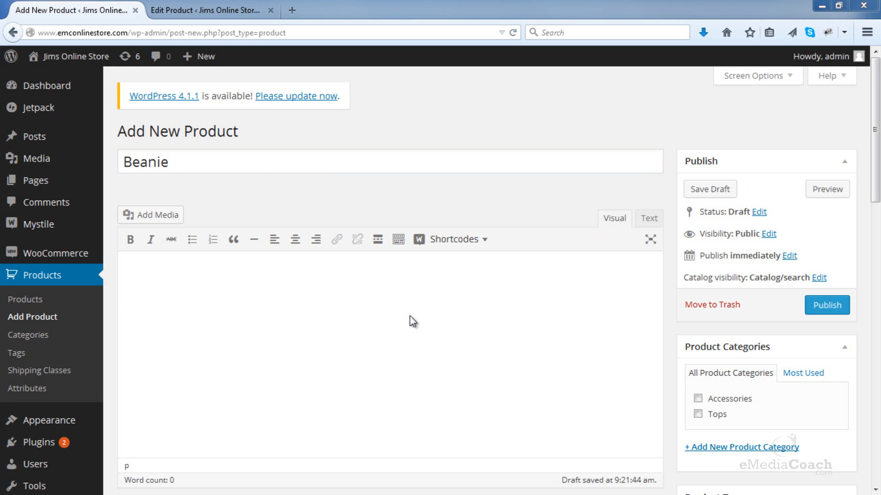
pyautogui.write('Long description for your product goes here. Long description for your product goes here. Long description for your product goes here. Long description for your product goes here. Long description for your product goes here. Long description for your product goes here. Long description for your product goes here. Long description for your product goes here. Long description for your product goes here.')
pyautogui.scroll(-3, 476, 211)
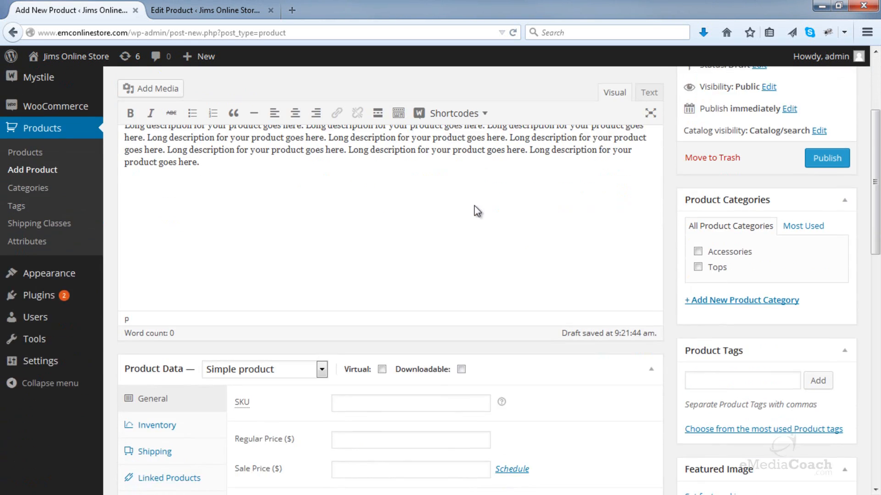
pyautogui.scroll(-13, 477, 211)
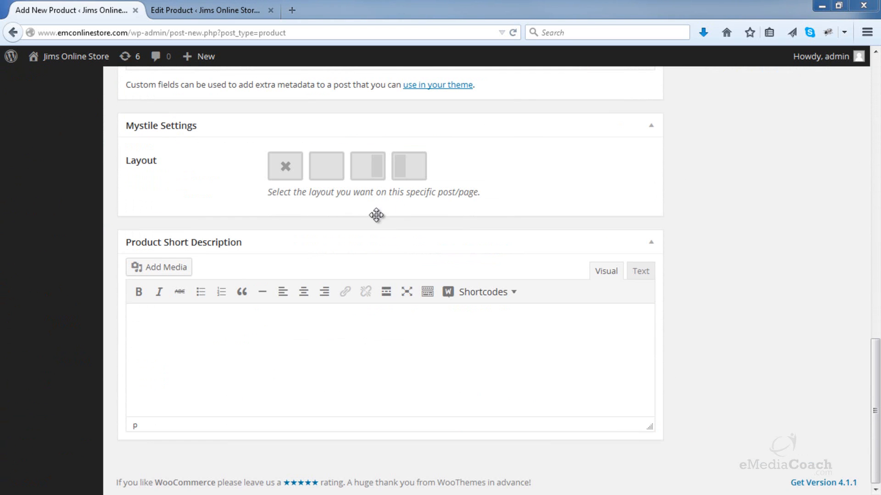
# - Paste the placeholder short description and set the product type to Variable product
pyautogui.click(254, 406)
pyautogui.write('Short description goes here. Short description goes here. Short description goes here. Short description goes here. Short description goes here. Short description goes here.')
pyautogui.scroll(4, 306, 310)
pyautogui.scroll(11, 304, 305)
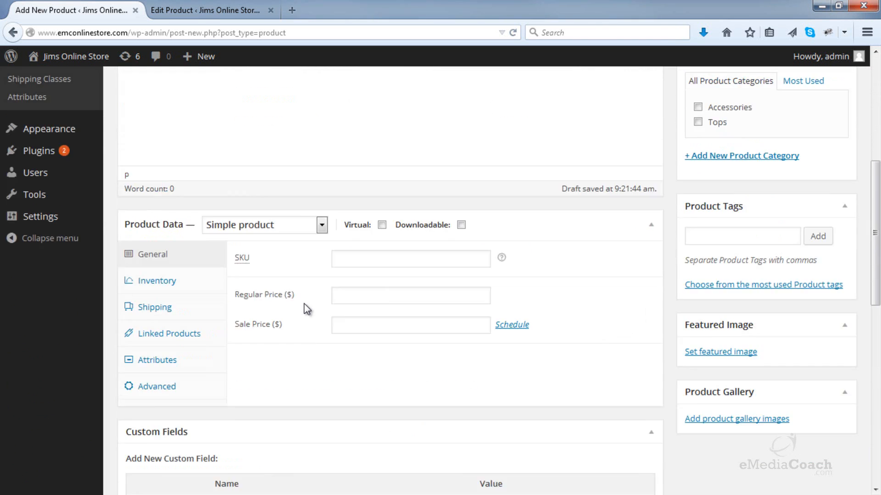
pyautogui.scroll(-4, 305, 308)
pyautogui.click(300, 239)
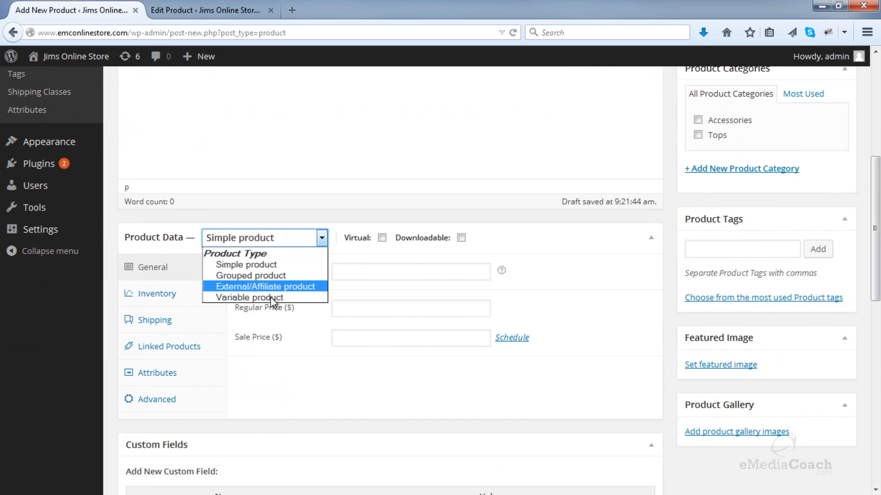
pyautogui.click(270, 297)
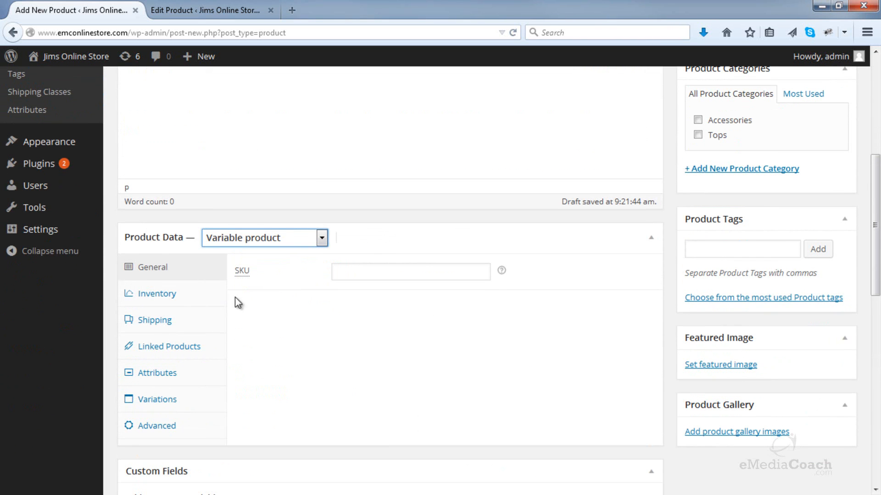
# - Add a custom 'Color' attribute with values 'Blue | Cream | Green | Grey', used for variations, and save it
pyautogui.click(163, 373)
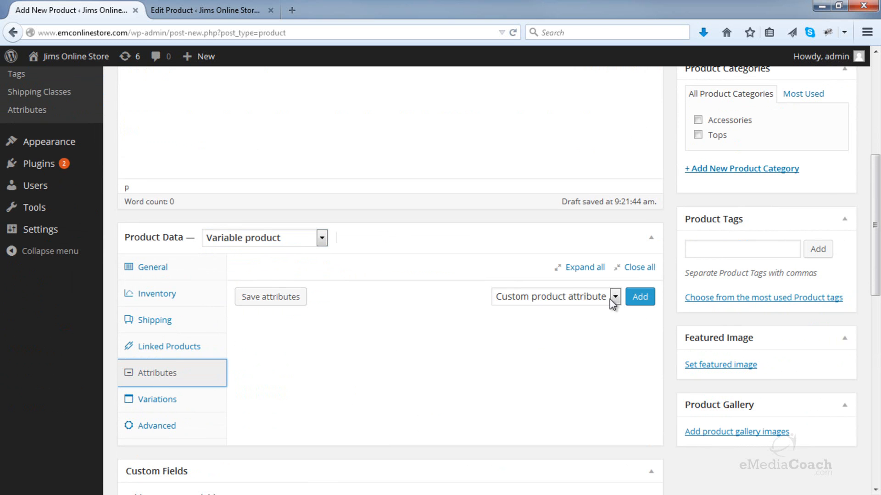
pyautogui.click(639, 298)
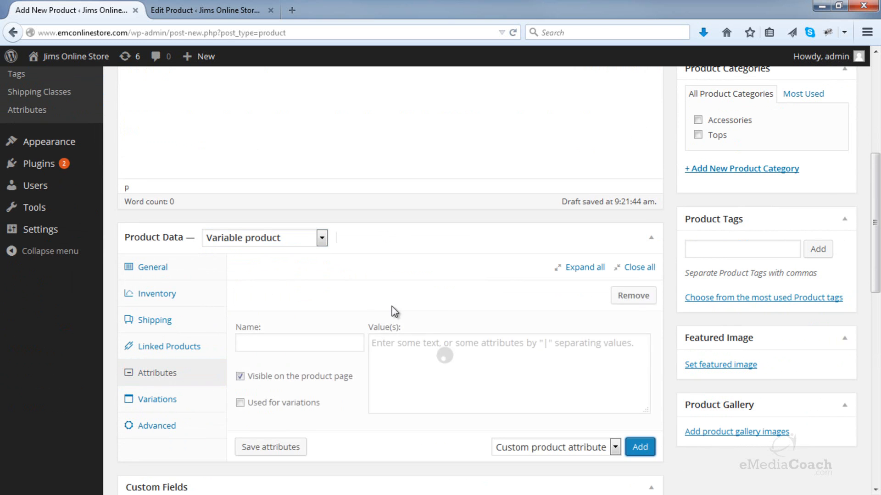
pyautogui.click(299, 350)
pyautogui.write('Color')
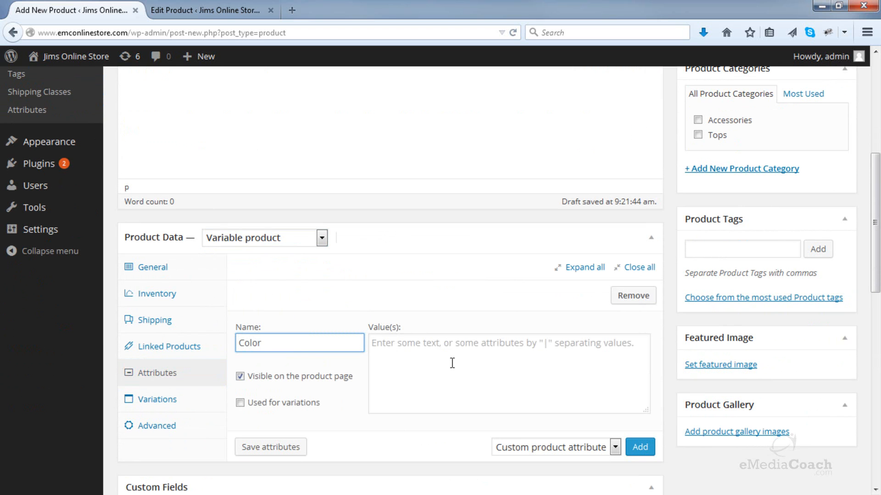
pyautogui.click(531, 376)
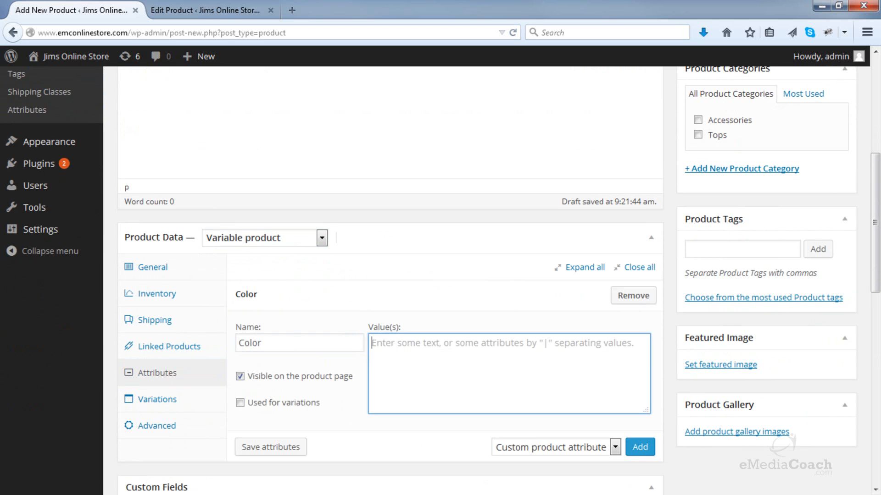
pyautogui.write('B')
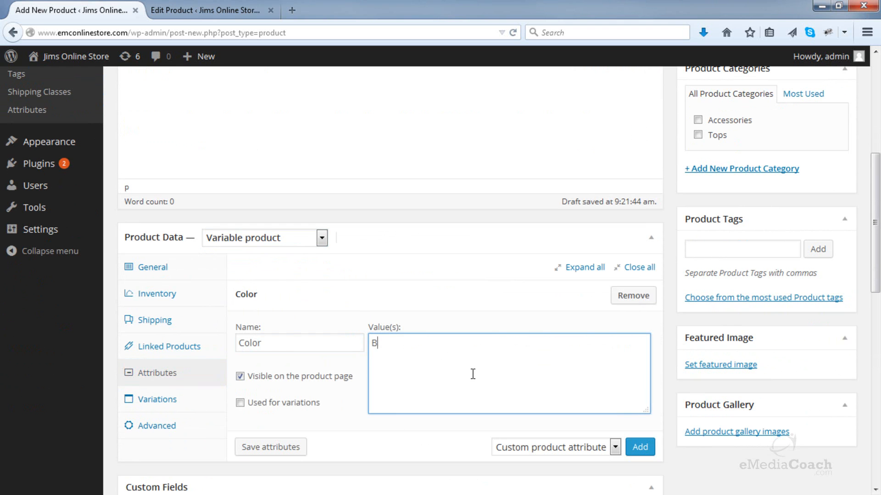
pyautogui.write('lue | Cream | Green ')
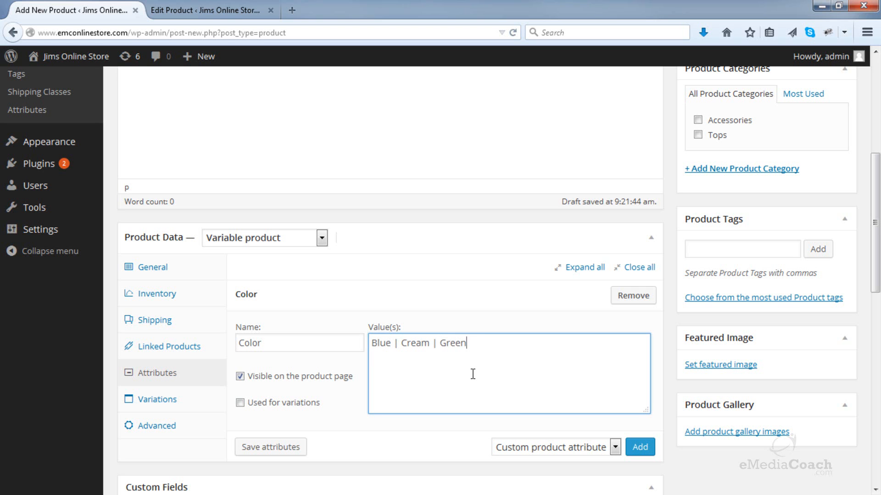
pyautogui.write('| Grey')
pyautogui.click(239, 403)
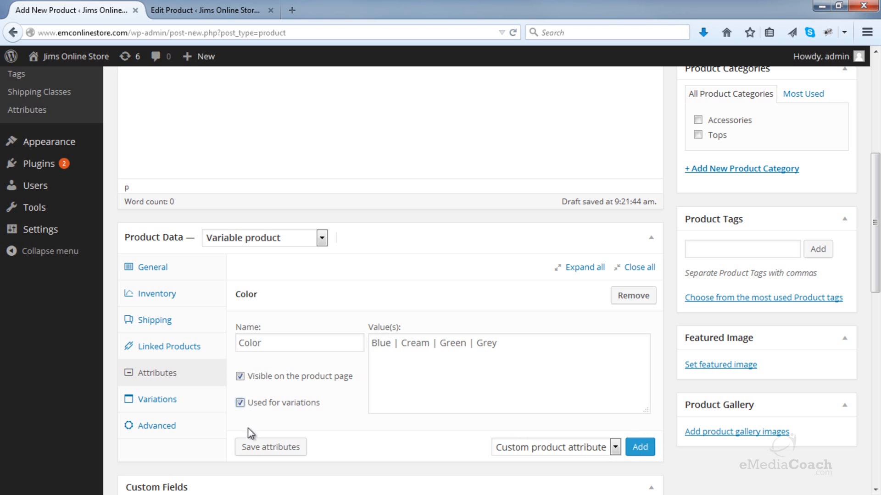
pyautogui.click(254, 448)
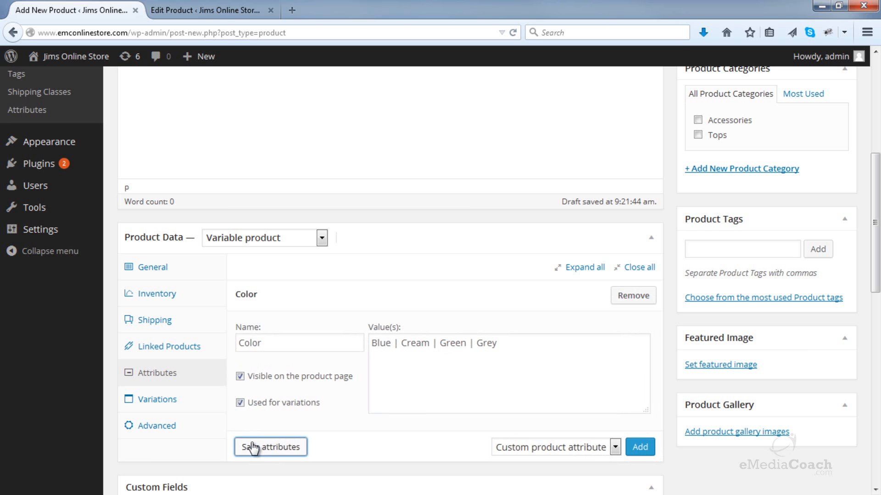
pyautogui.click(182, 402)
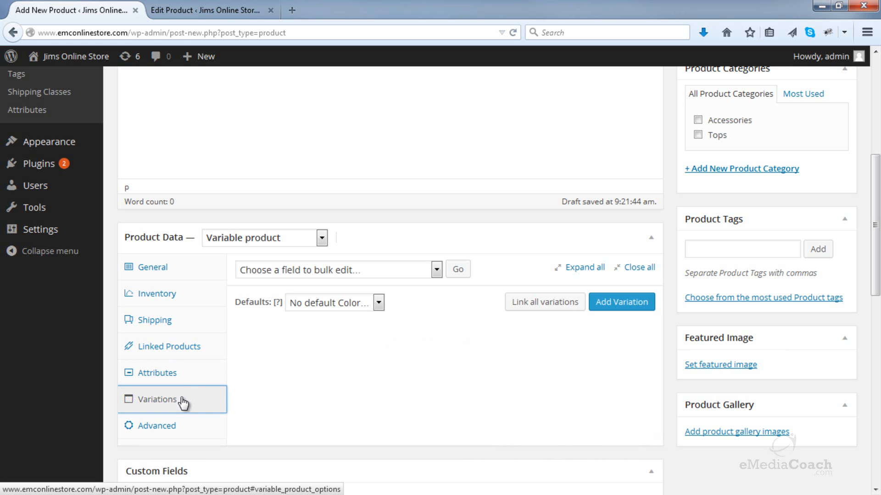
# - Link all variations to create one variation per beanie colour
pyautogui.click(533, 309)
pyautogui.click(566, 237)
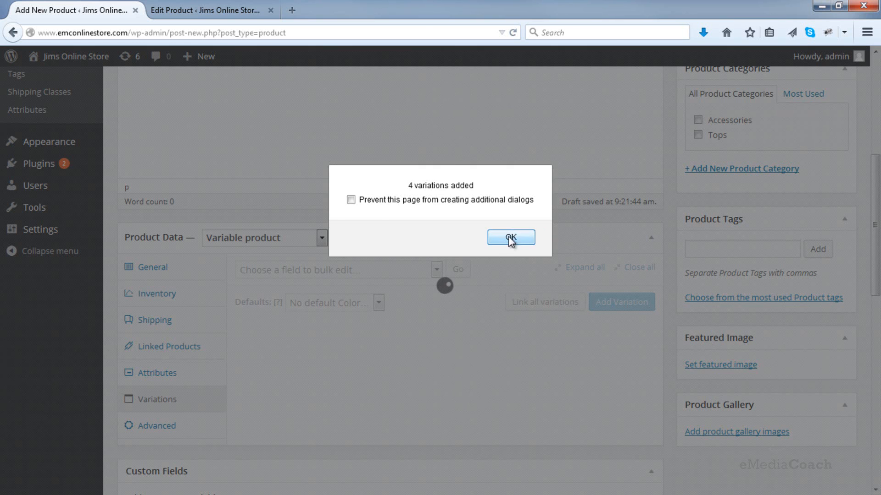
pyautogui.click(508, 238)
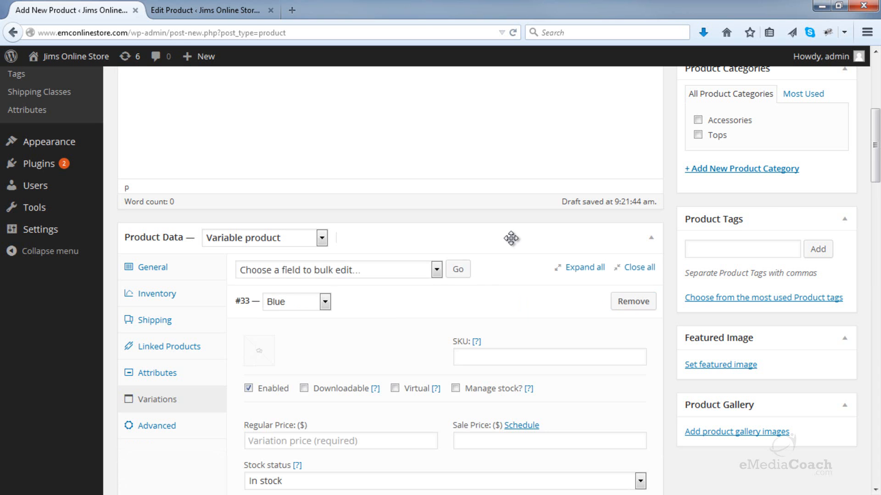
pyautogui.scroll(-2, 511, 238)
# - Upload bluebeanie.jpg from the 1 Beanie folder as the Blue variation's image
pyautogui.click(269, 203)
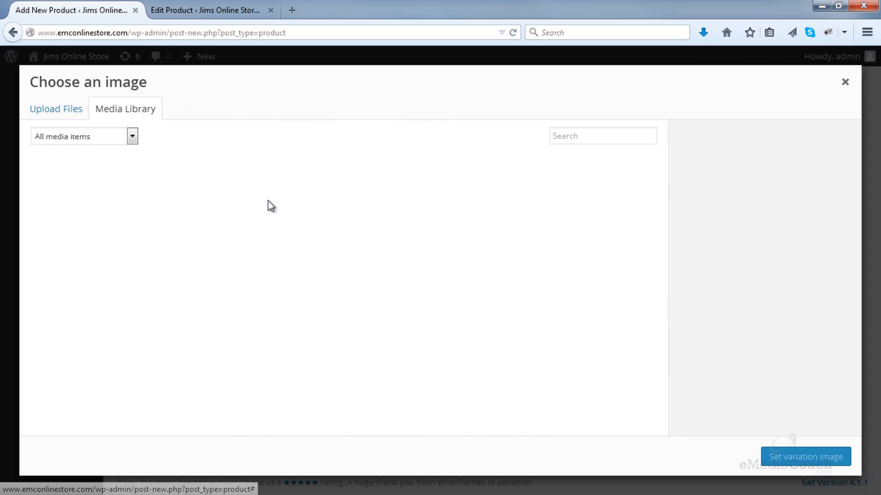
pyautogui.click(69, 114)
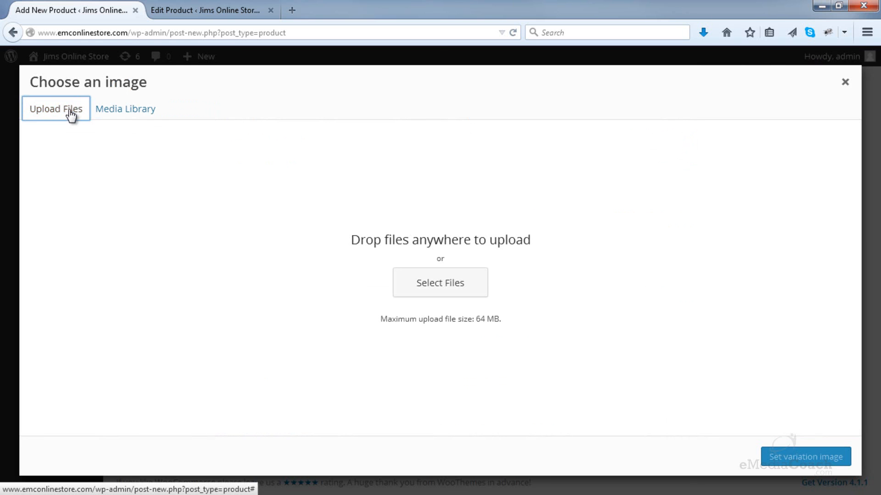
pyautogui.click(465, 289)
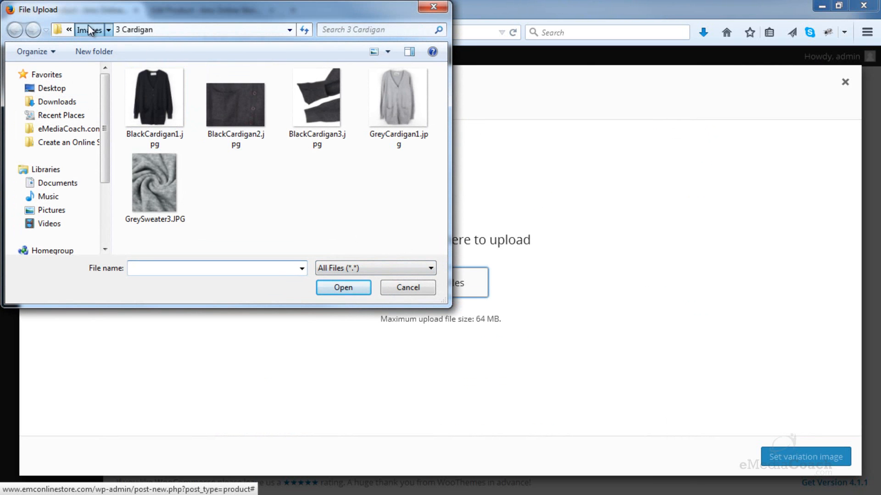
pyautogui.click(89, 31)
pyautogui.doubleClick(190, 89)
pyautogui.doubleClick(174, 99)
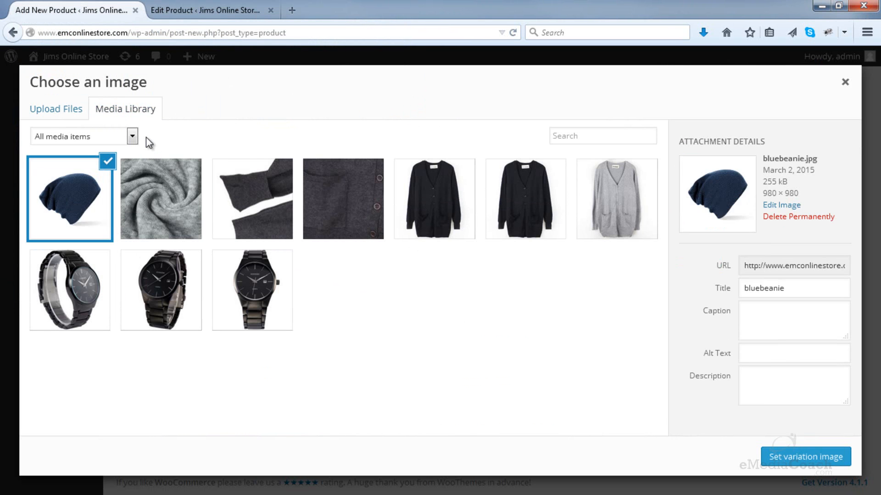
# - Apply the blue beanie image to the Blue variation and enable its stock management
pyautogui.click(780, 458)
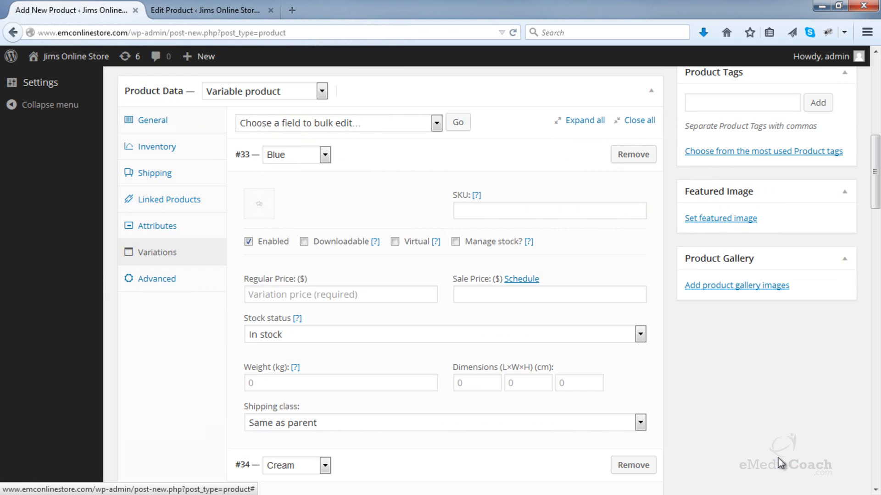
pyautogui.scroll(-3, 306, 345)
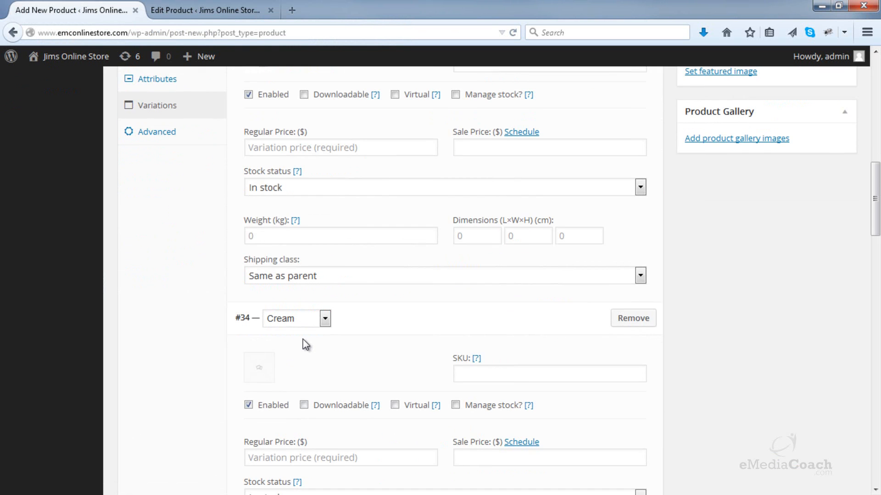
pyautogui.scroll(3, 306, 344)
pyautogui.click(484, 247)
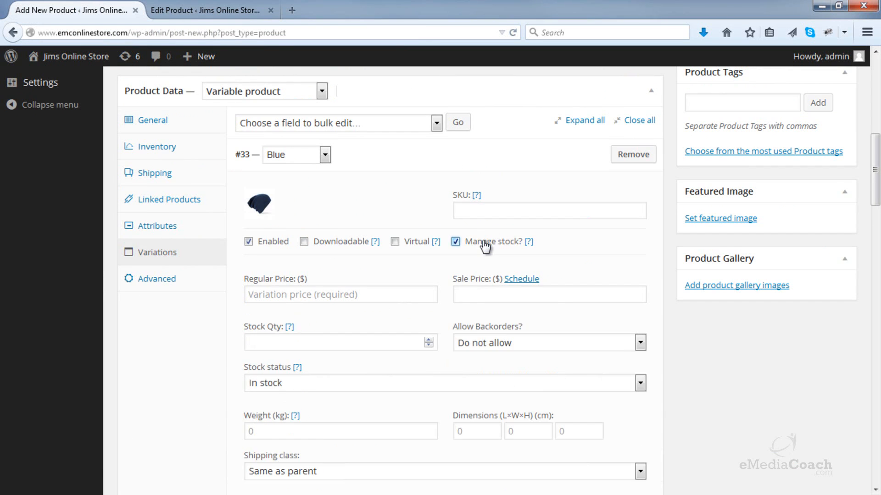
pyautogui.scroll(-2, 418, 240)
# - Give the Blue variation regular price 35, sale price 28 and stock quantity 15
pyautogui.click(404, 224)
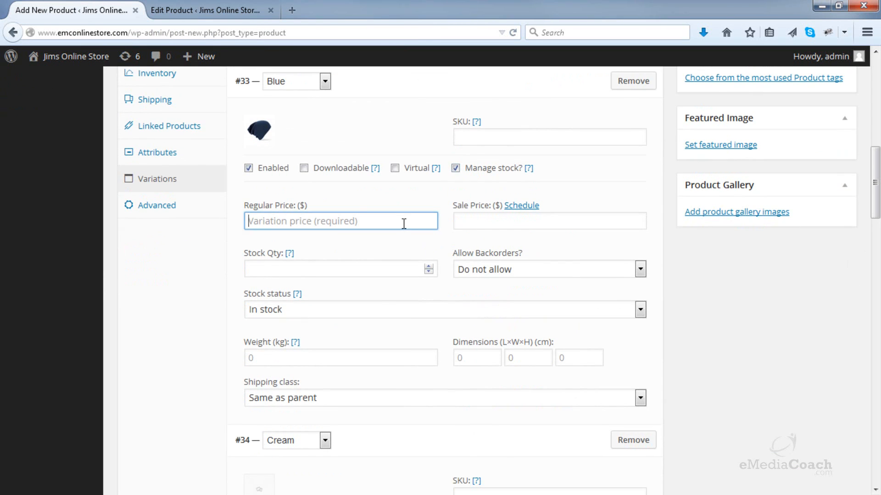
pyautogui.write('35')
pyautogui.click(483, 224)
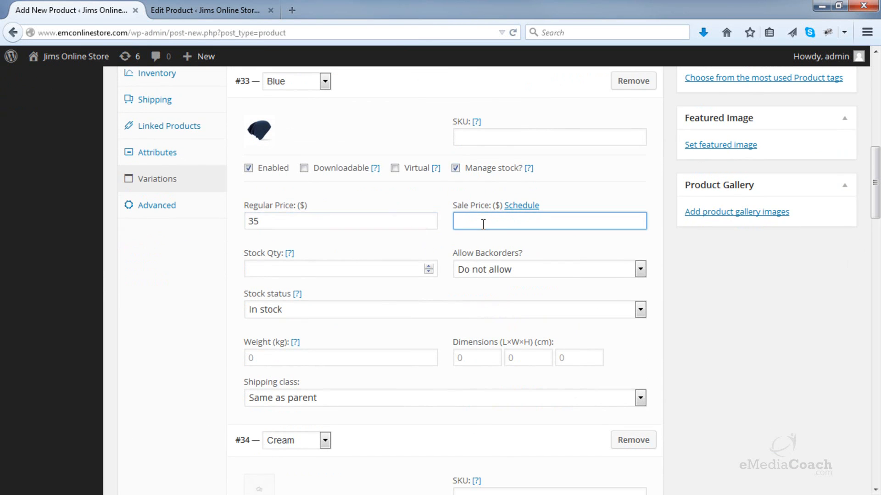
pyautogui.write('28')
pyautogui.click(388, 268)
pyautogui.write('15')
pyautogui.scroll(-5, 384, 259)
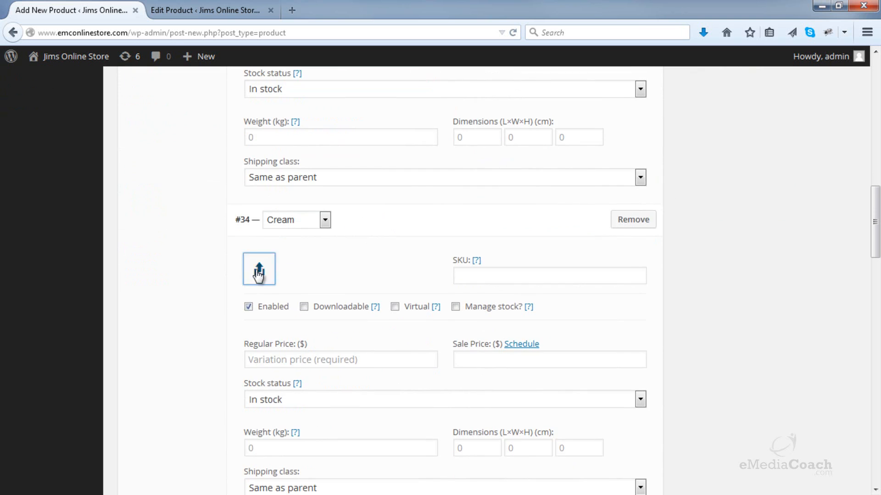
pyautogui.click(258, 270)
pyautogui.click(59, 114)
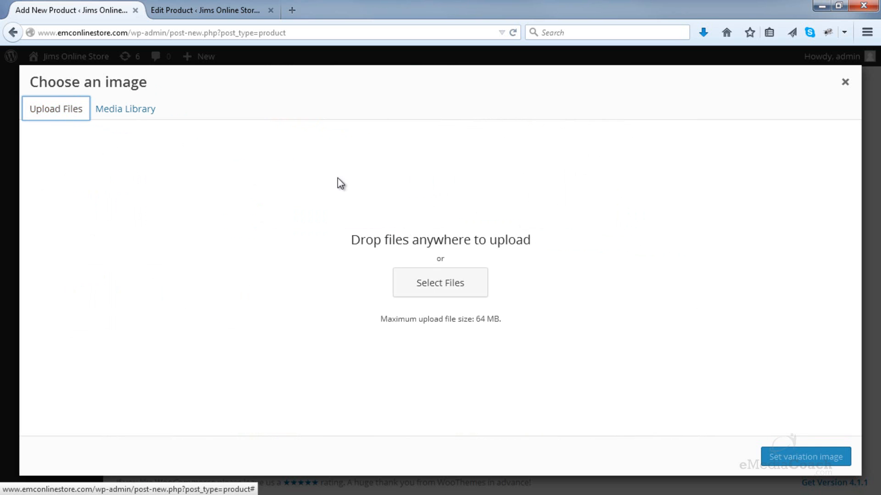
# - Upload creambeanie.jpg and set it as the Cream variation's image
pyautogui.click(425, 285)
pyautogui.click(234, 97)
pyautogui.doubleClick(235, 98)
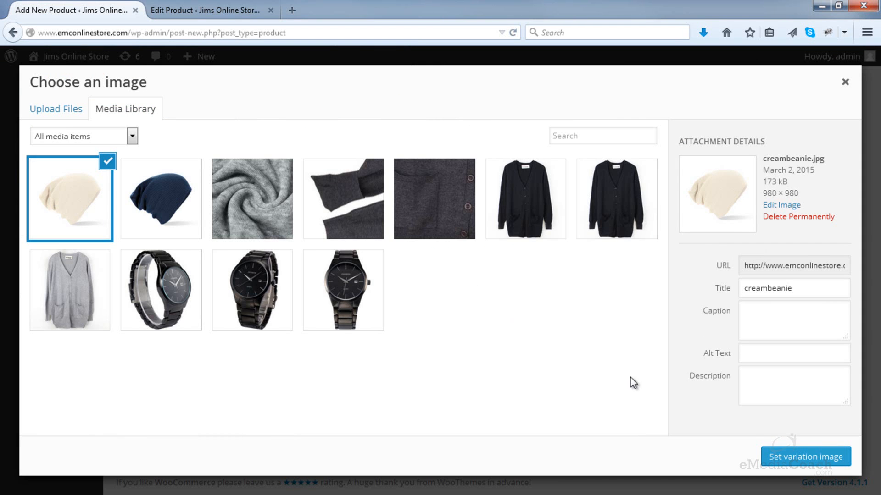
pyautogui.click(810, 456)
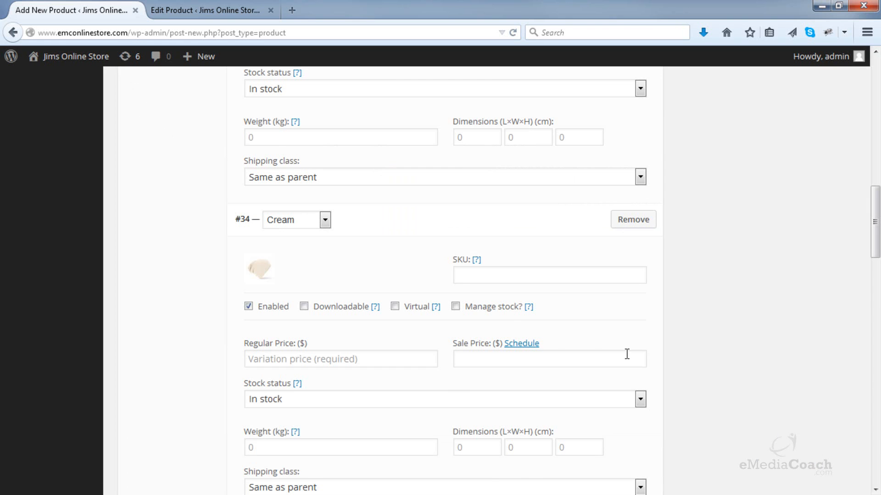
# - Enable stock management for Cream with regular price 35, sale price 28 and 11 in stock
pyautogui.click(503, 307)
pyautogui.click(351, 357)
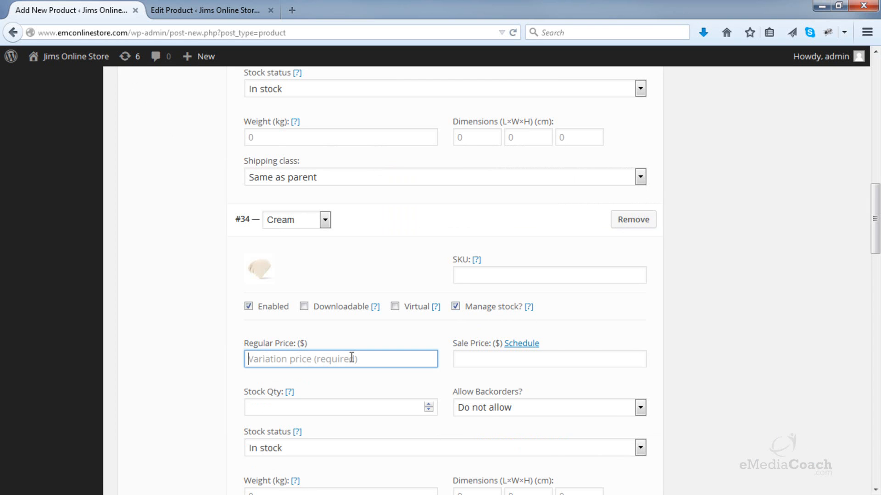
pyautogui.write('35')
pyautogui.click(481, 358)
pyautogui.write('28')
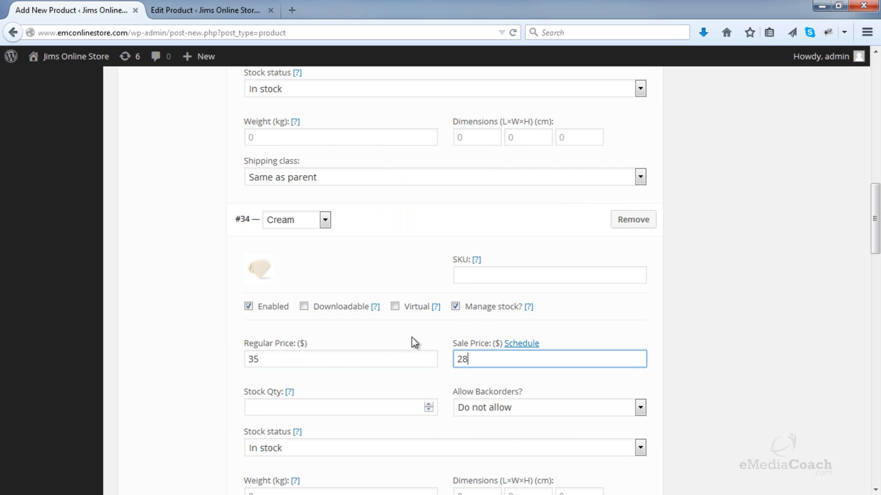
pyautogui.scroll(-3, 405, 336)
pyautogui.click(363, 265)
pyautogui.write('11')
pyautogui.scroll(-5, 350, 270)
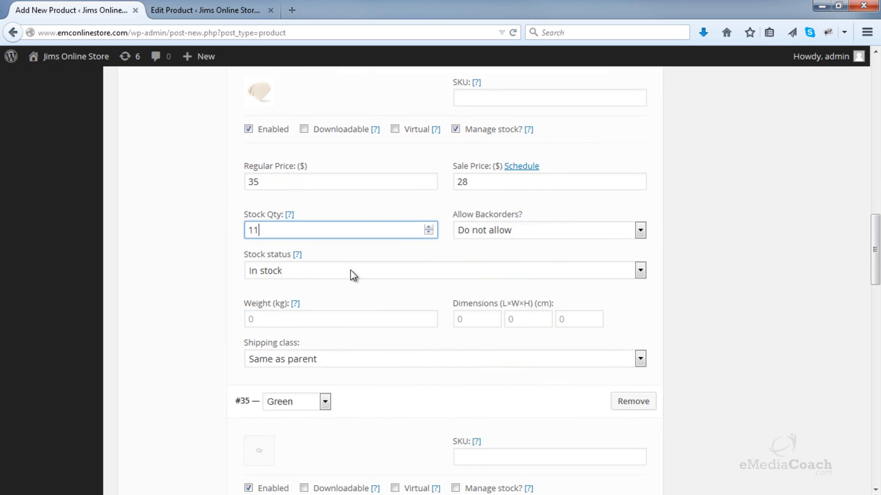
# - Upload greenbeanie.jpg and set it as the Green variation's image
pyautogui.click(258, 271)
pyautogui.click(39, 111)
pyautogui.click(401, 283)
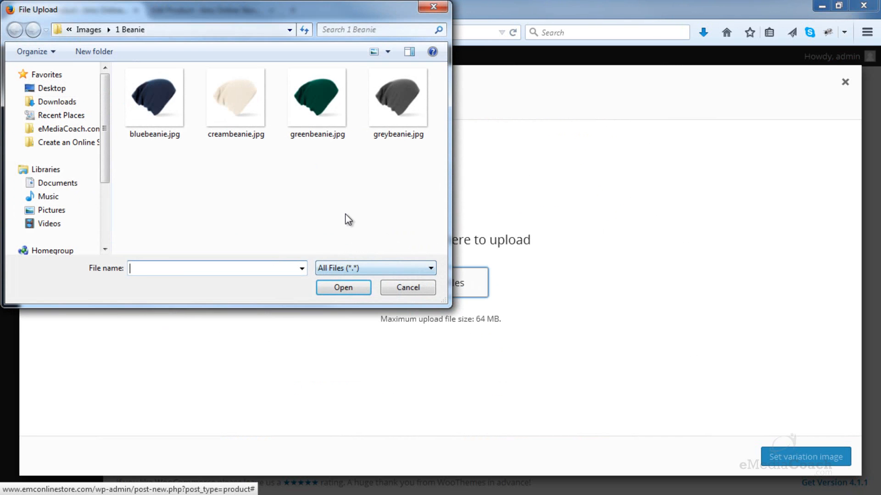
pyautogui.click(323, 115)
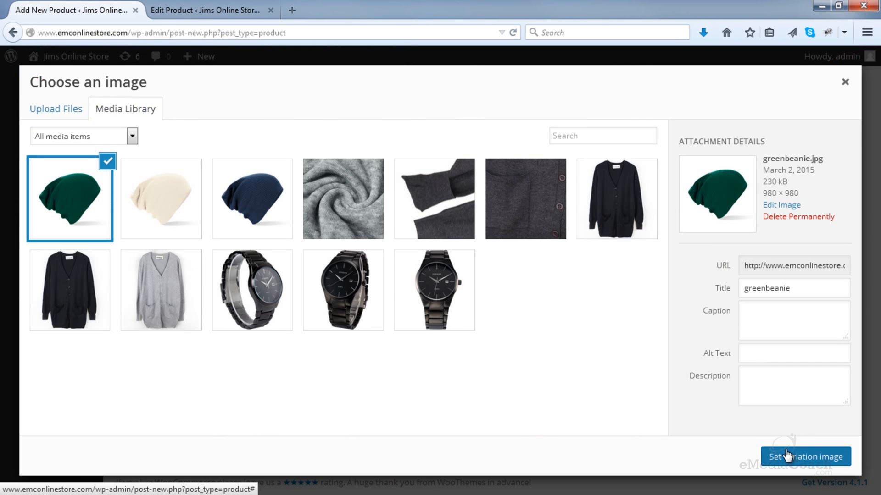
pyautogui.click(787, 456)
# - Enable stock management for Green and give it a $35 regular and $28 sale price
pyautogui.click(466, 305)
pyautogui.click(400, 345)
pyautogui.write('35')
pyautogui.click(495, 355)
pyautogui.write('28')
pyautogui.scroll(-7, 495, 356)
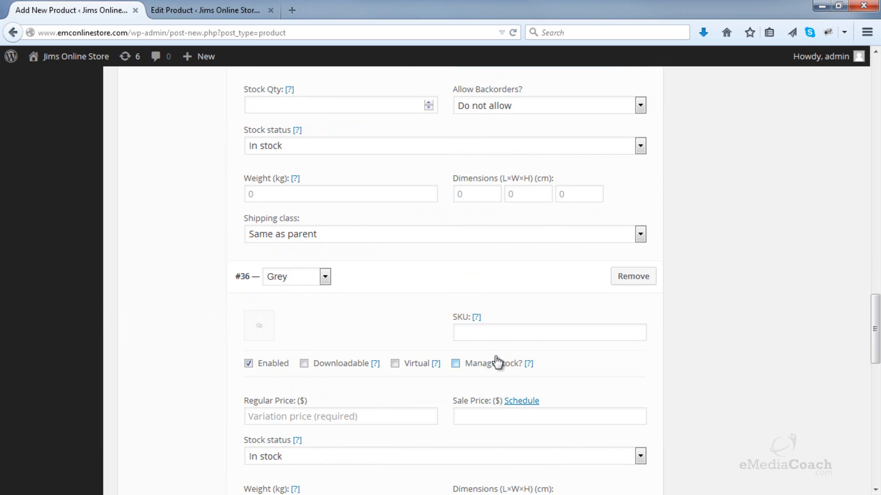
pyautogui.click(396, 110)
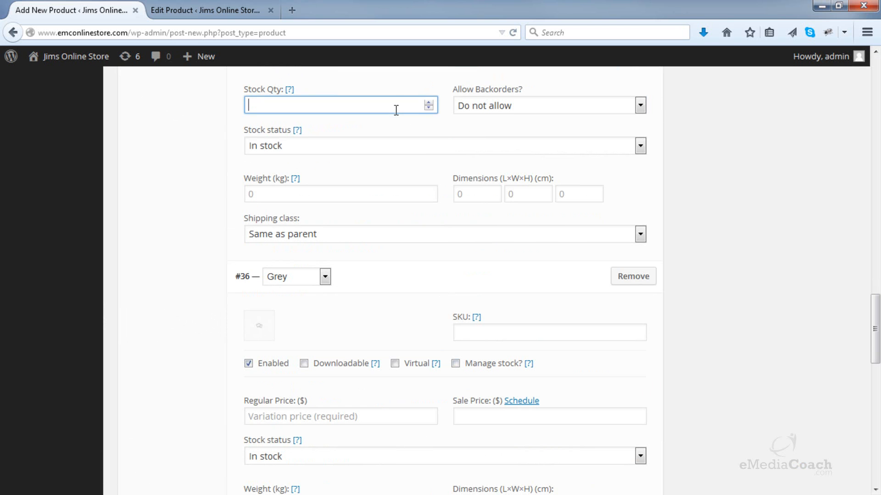
# - Set Green's stock to 2, then upload greybeanie.jpg as the Grey variation's image
pyautogui.write('2')
pyautogui.click(266, 328)
pyautogui.click(37, 113)
pyautogui.click(438, 284)
pyautogui.click(398, 130)
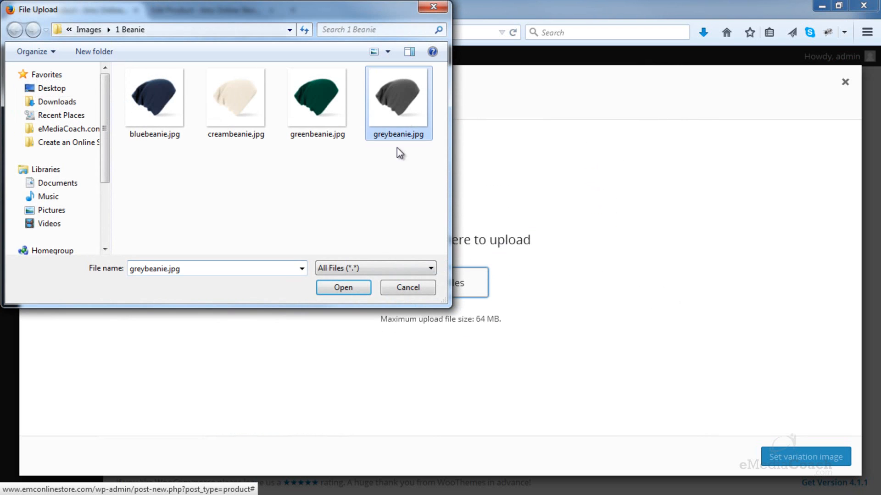
pyautogui.click(359, 290)
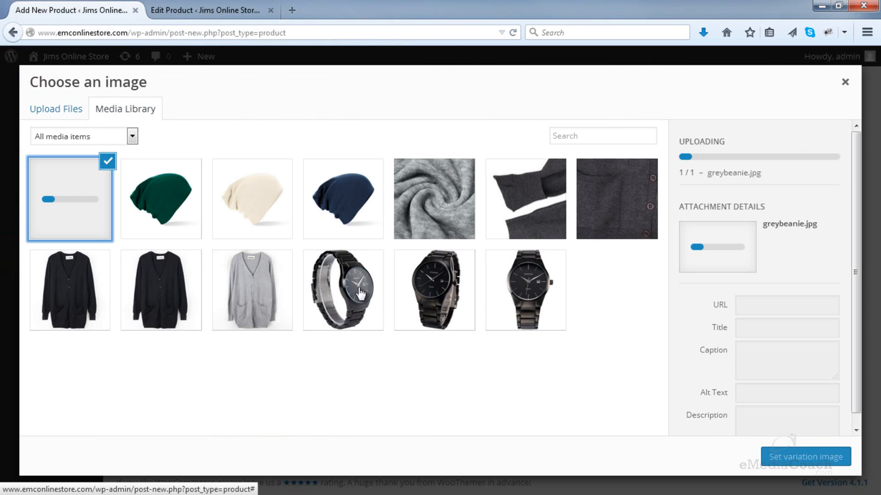
pyautogui.click(787, 457)
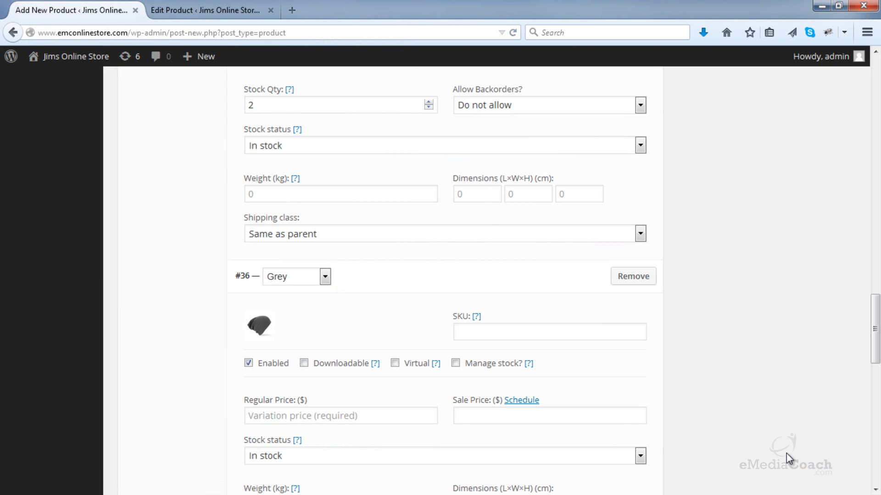
# - Enable stock management for Grey with quantity 10, a $35 regular and $28 sale price
pyautogui.click(508, 363)
pyautogui.scroll(-3, 358, 346)
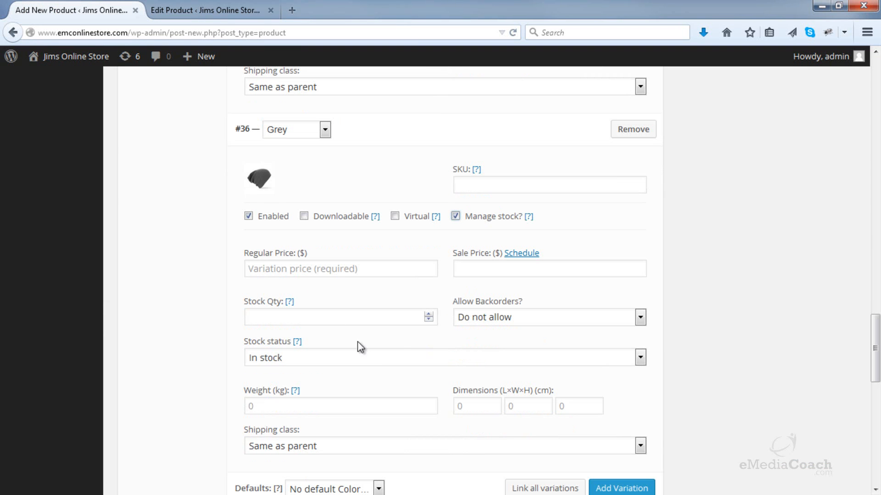
pyautogui.click(326, 318)
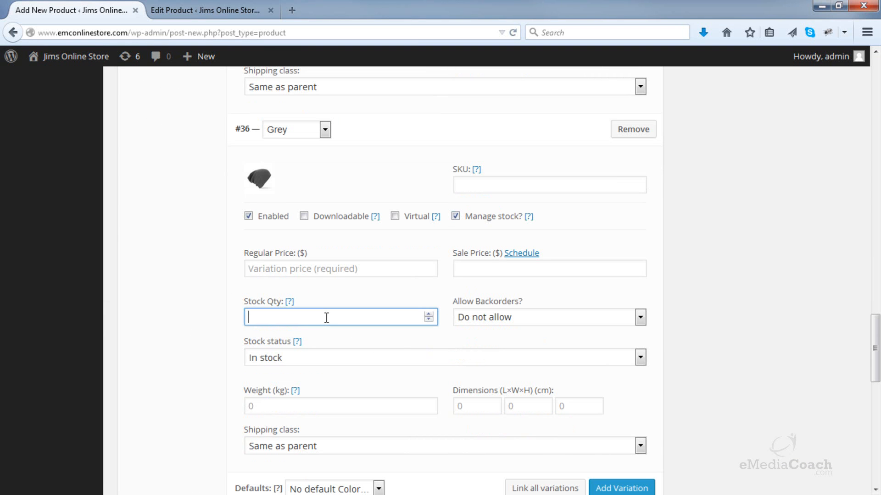
pyautogui.write('10')
pyautogui.scroll(-3, 327, 318)
pyautogui.click(351, 119)
pyautogui.write('35')
pyautogui.click(468, 122)
pyautogui.write('28')
# - Choose the sidebar-free Mystile layout for the product
pyautogui.scroll(-2, 475, 133)
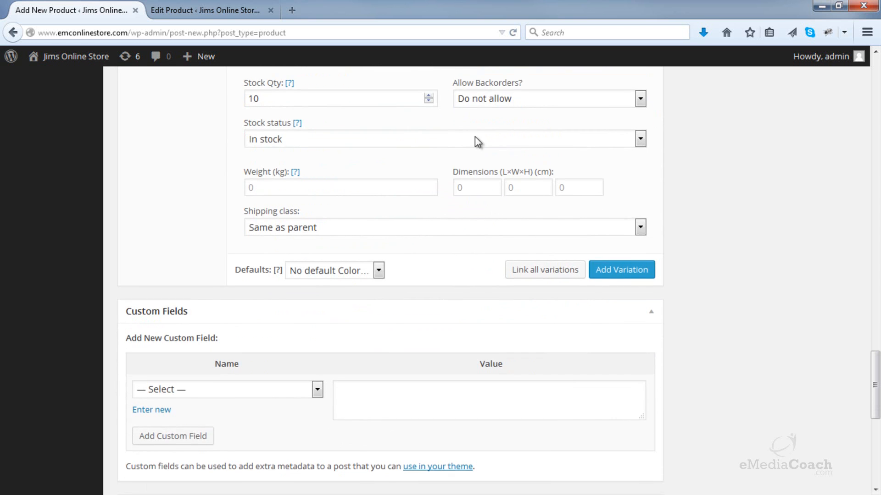
pyautogui.scroll(9, 669, 242)
pyautogui.scroll(-16, 668, 242)
pyautogui.click(329, 185)
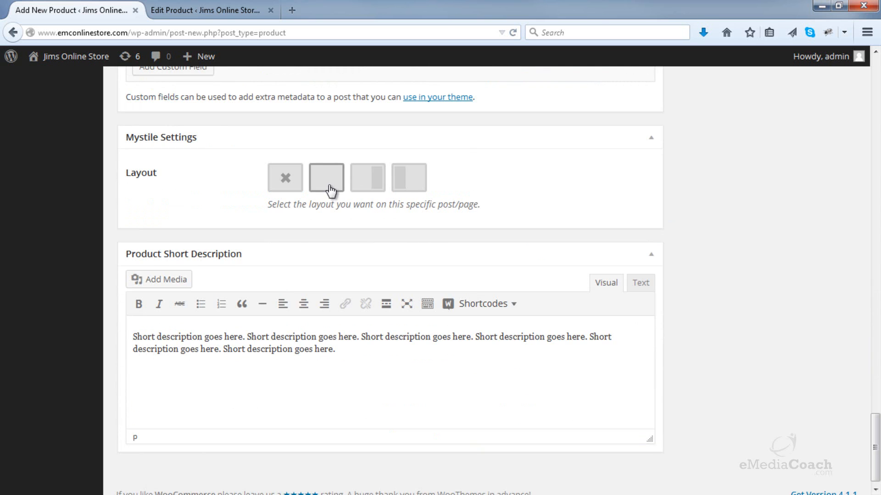
# - Set bluebeanie.jpg as the Beanie product's featured image
pyautogui.scroll(20, 771, 300)
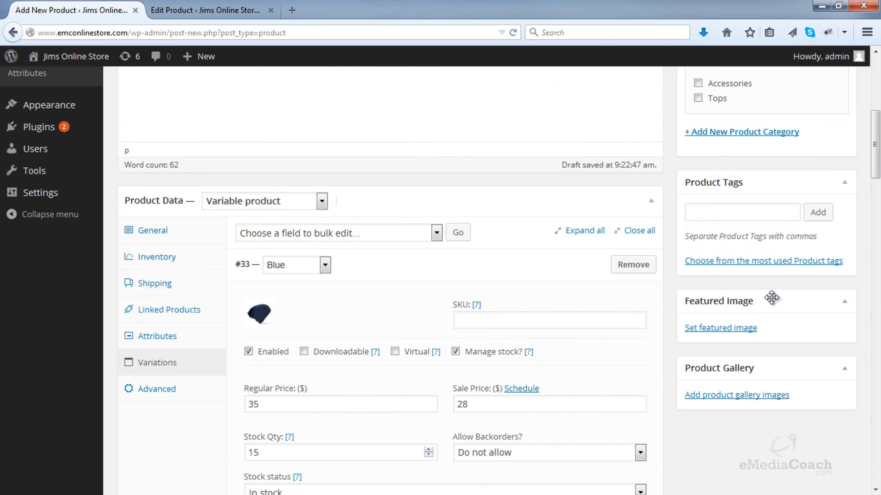
pyautogui.click(717, 328)
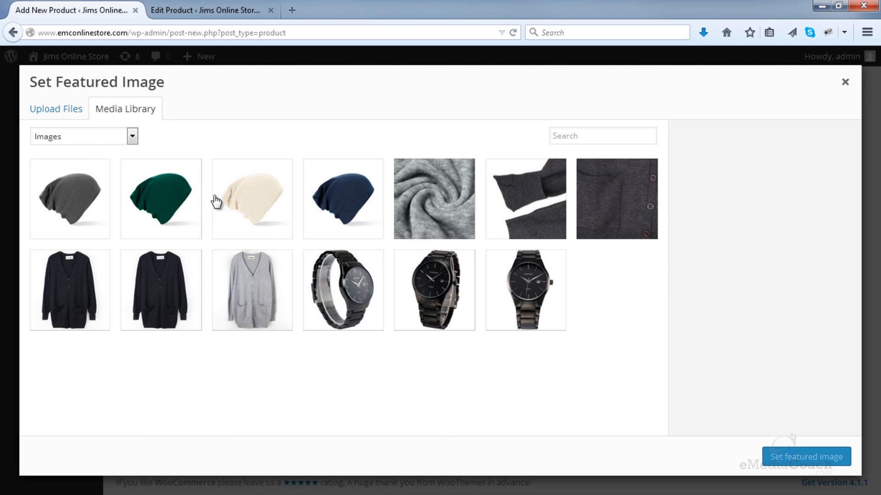
pyautogui.click(351, 209)
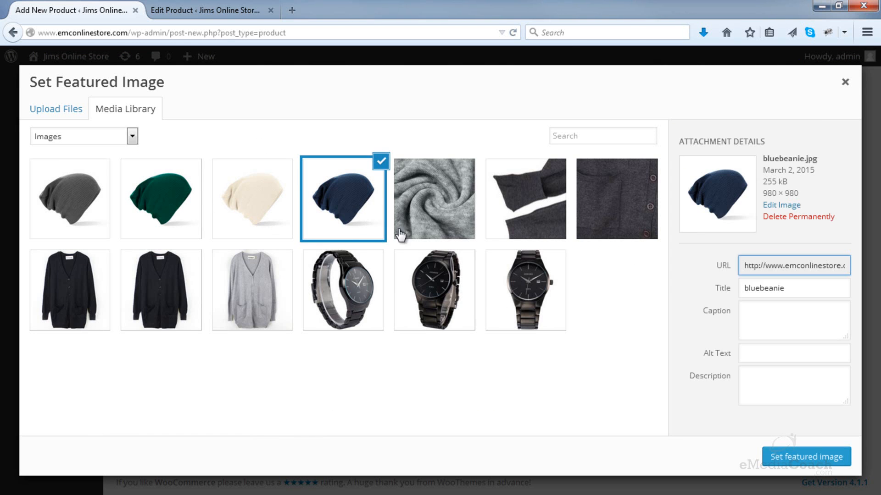
pyautogui.click(833, 461)
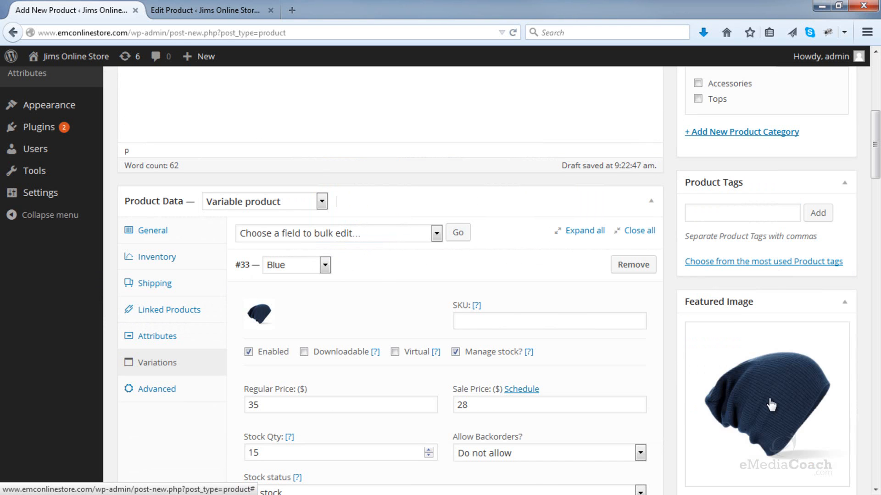
pyautogui.click(771, 405)
pyautogui.click(846, 88)
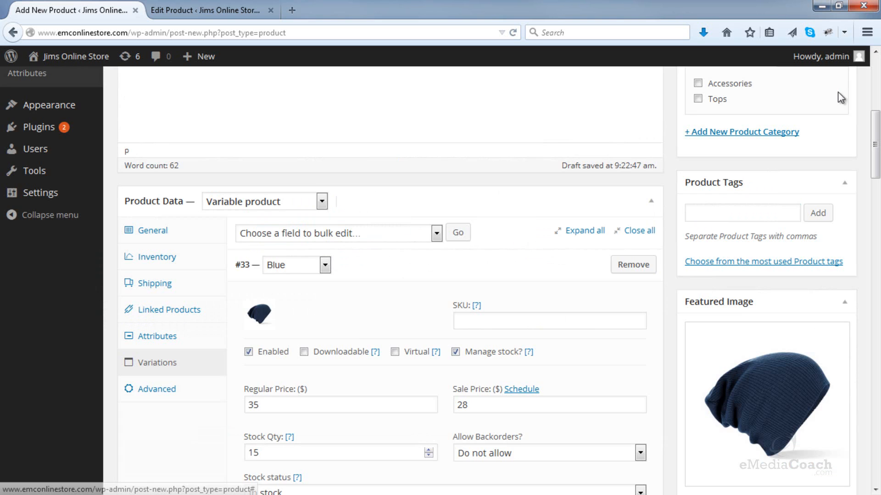
# - Add the grey, green, cream and blue beanie images to the product gallery
pyautogui.scroll(-6, 821, 175)
pyautogui.click(742, 281)
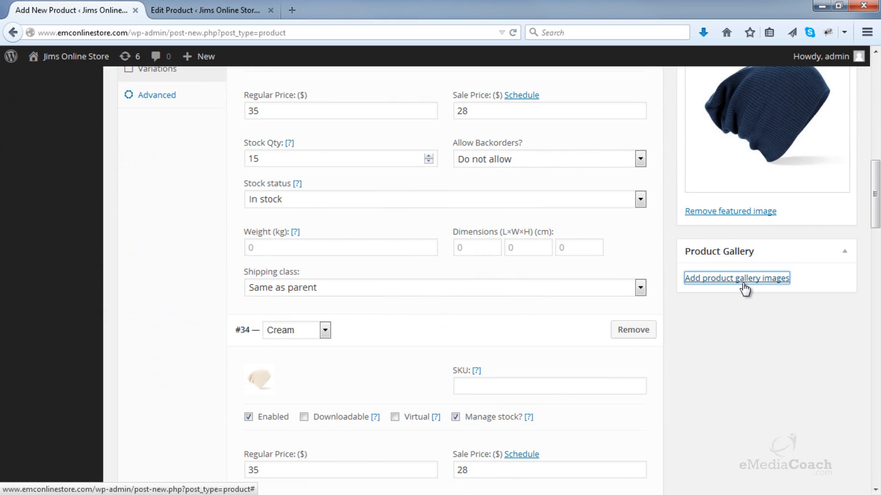
pyautogui.click(95, 207)
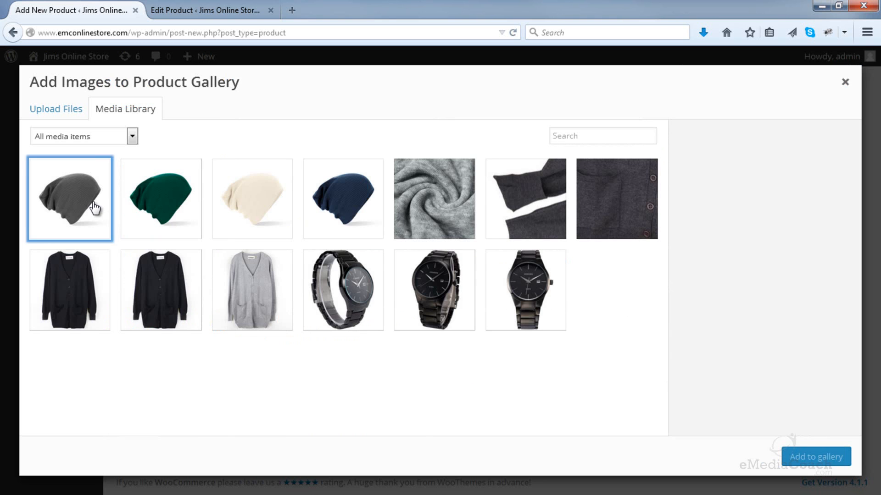
pyautogui.click(155, 207)
pyautogui.click(66, 205)
pyautogui.click(149, 199)
pyautogui.click(228, 203)
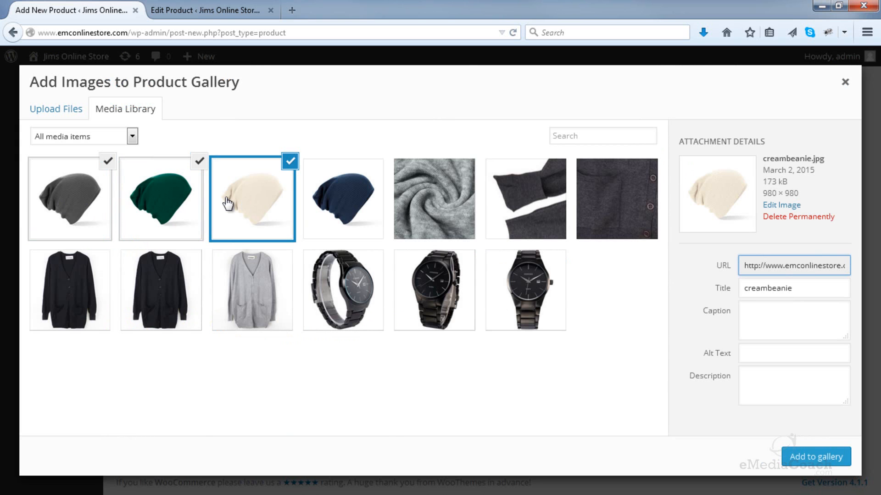
pyautogui.click(329, 198)
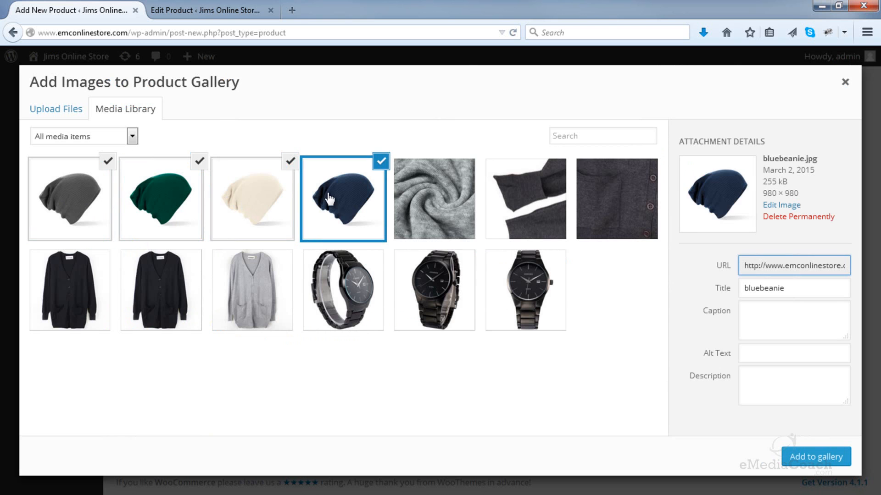
pyautogui.click(808, 464)
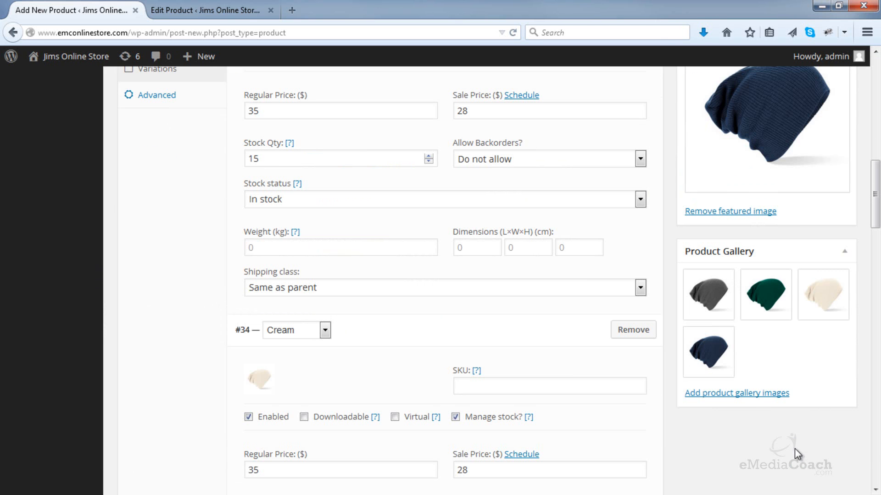
pyautogui.scroll(10, 794, 449)
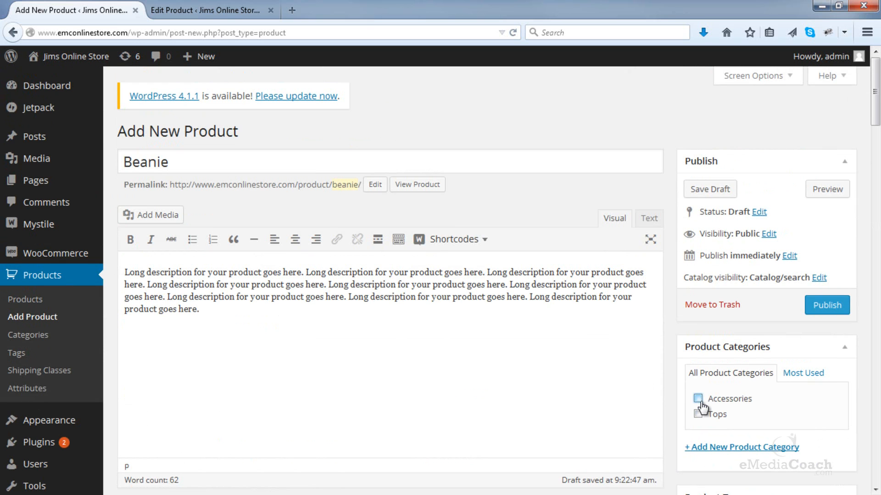
# - Check the Accessories category, publish the Beanie, and view its product page in a new tab
pyautogui.click(698, 400)
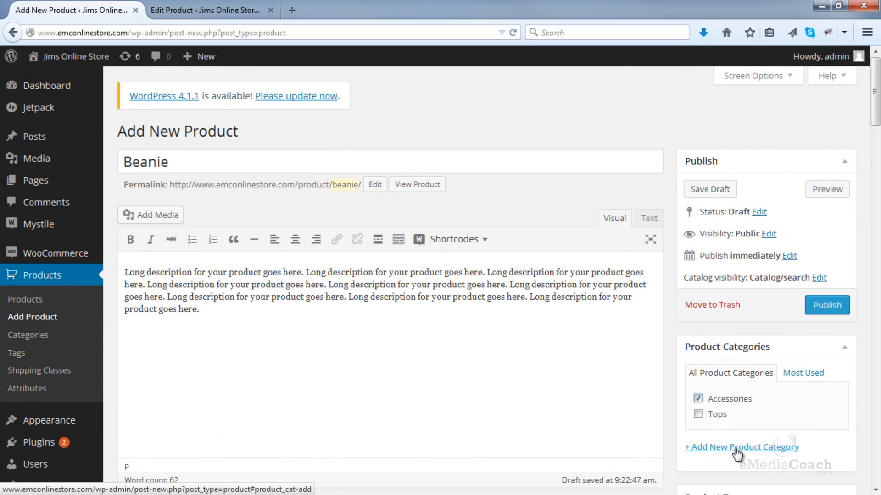
pyautogui.click(823, 314)
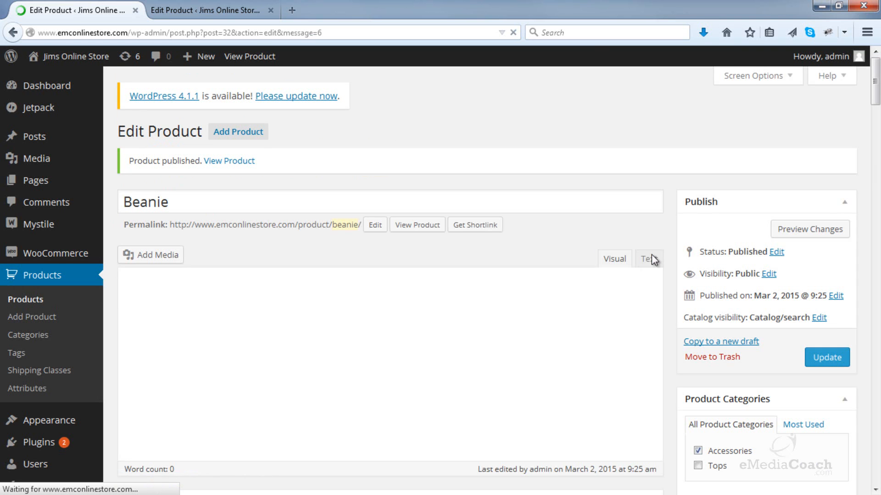
pyautogui.rightClick(421, 228)
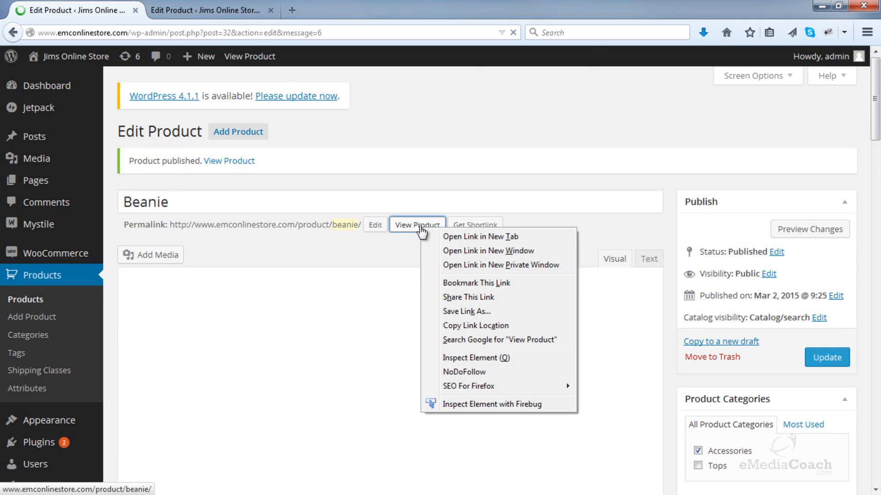
pyautogui.click(444, 237)
pyautogui.click(213, 2)
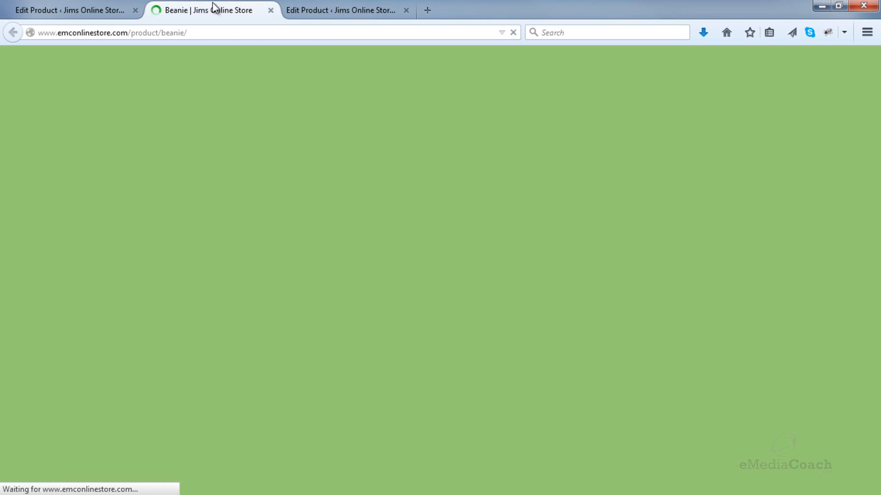
# - On the Beanie product page, select the Cream, Green and then Grey colour options
pyautogui.scroll(-1, 403, 198)
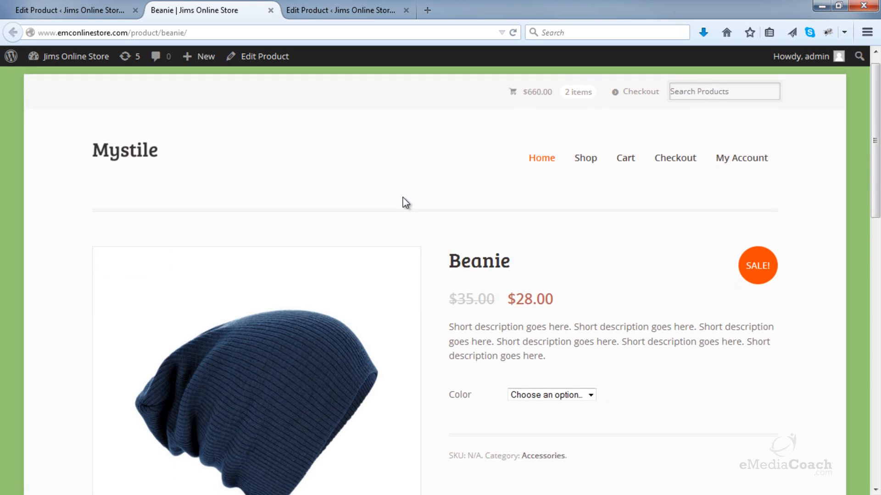
pyautogui.scroll(-3, 406, 203)
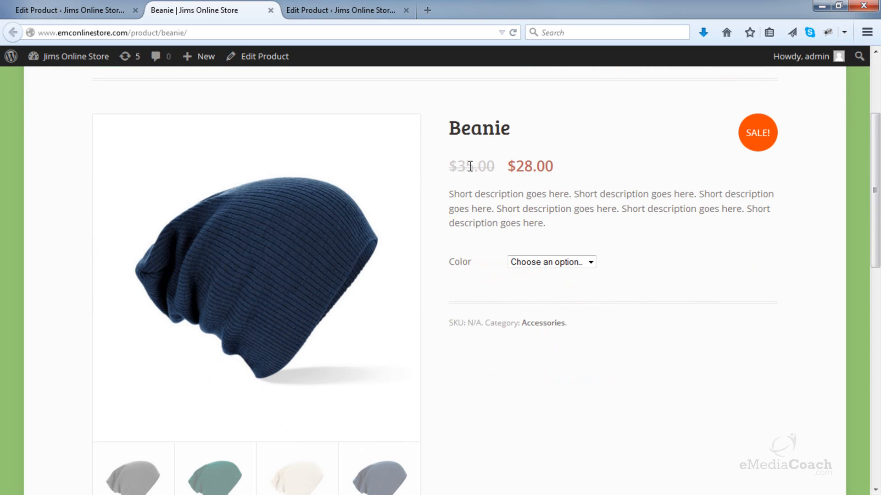
pyautogui.scroll(-2, 477, 168)
pyautogui.click(554, 188)
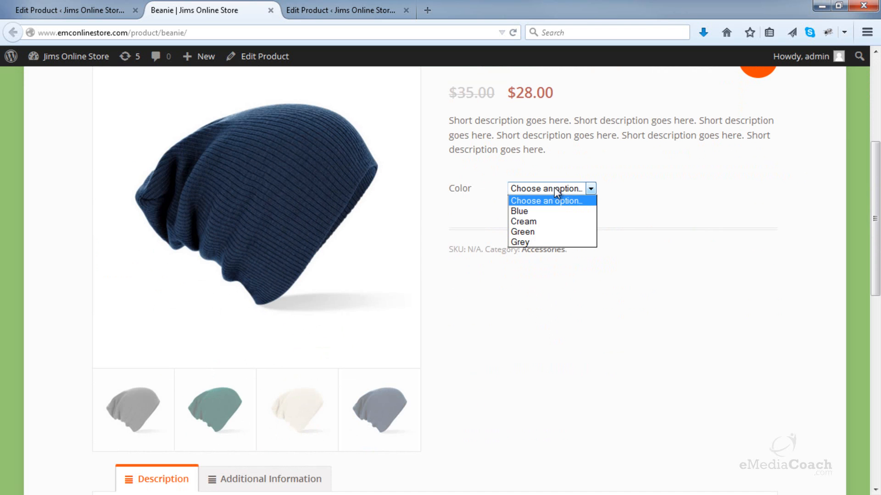
pyautogui.click(535, 222)
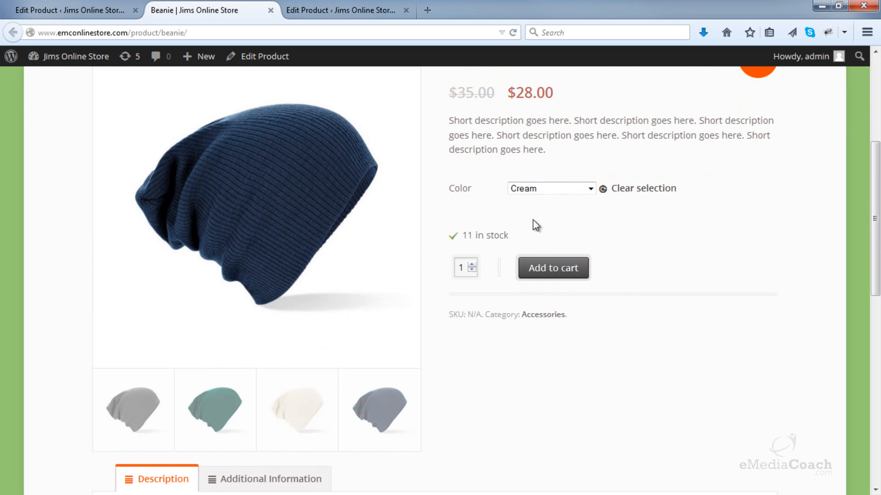
pyautogui.click(539, 188)
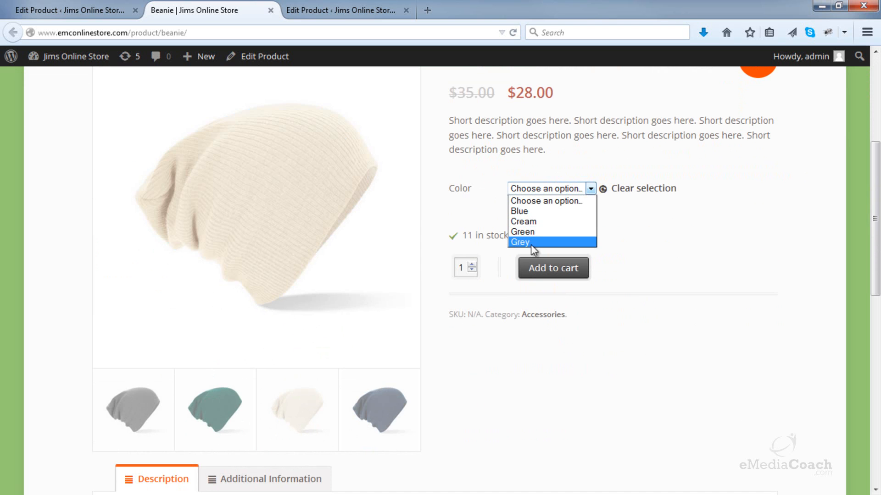
pyautogui.click(533, 233)
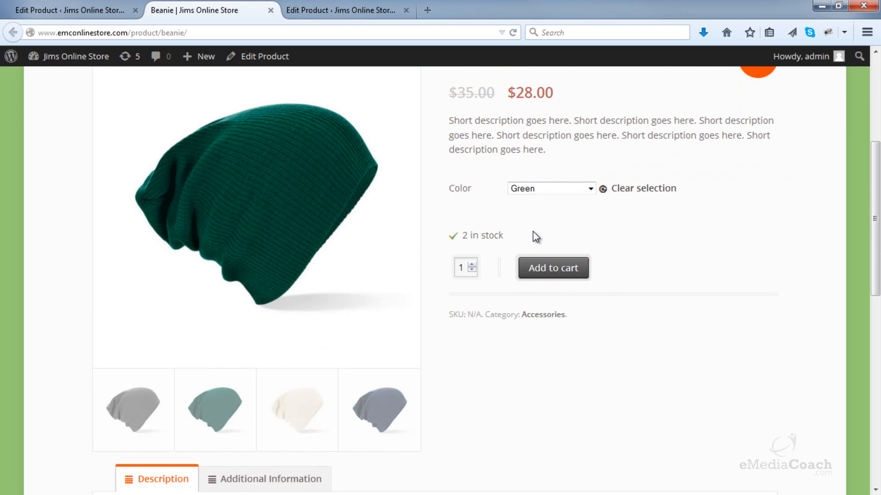
pyautogui.click(536, 189)
pyautogui.click(528, 242)
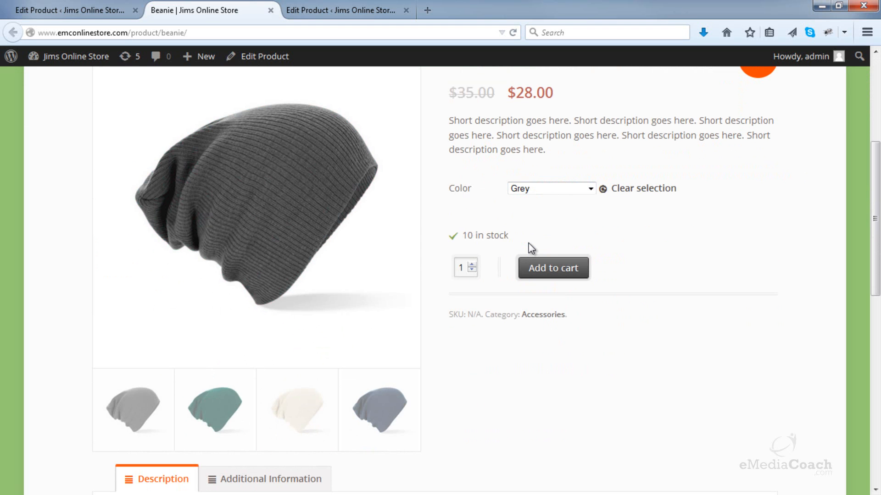
# - Scroll through the Grey beanie's product page to review its image and stock
pyautogui.scroll(-5, 528, 243)
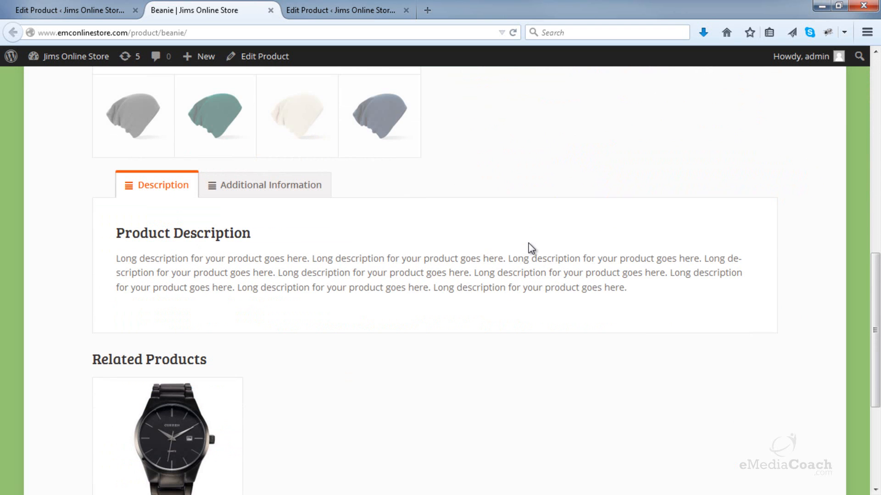
pyautogui.scroll(5, 528, 243)
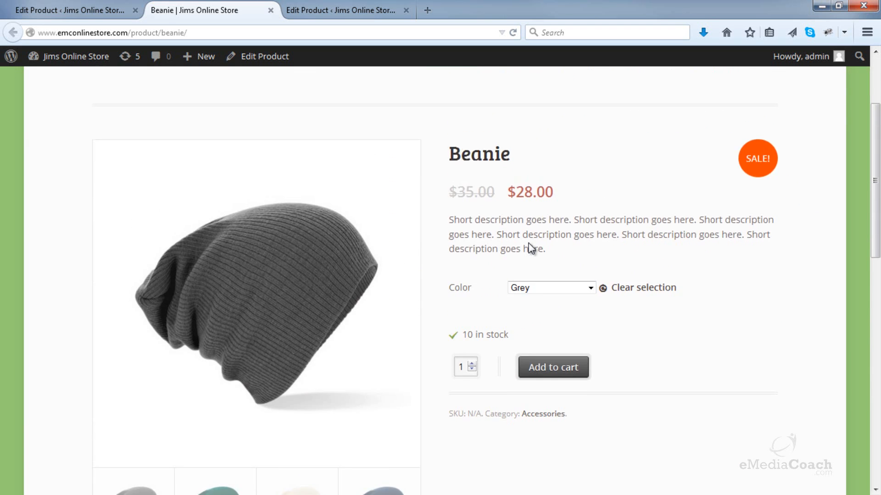
pyautogui.scroll(1, 531, 248)
pyautogui.scroll(-10, 529, 243)
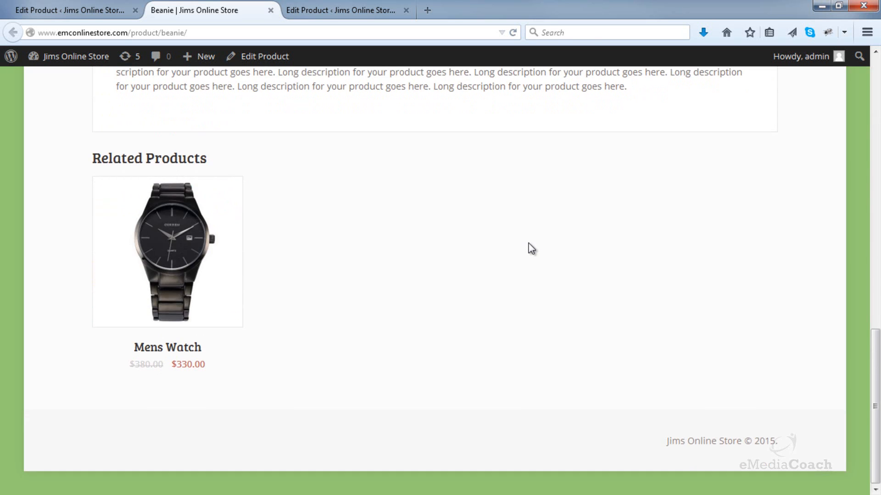
pyautogui.scroll(8, 488, 320)
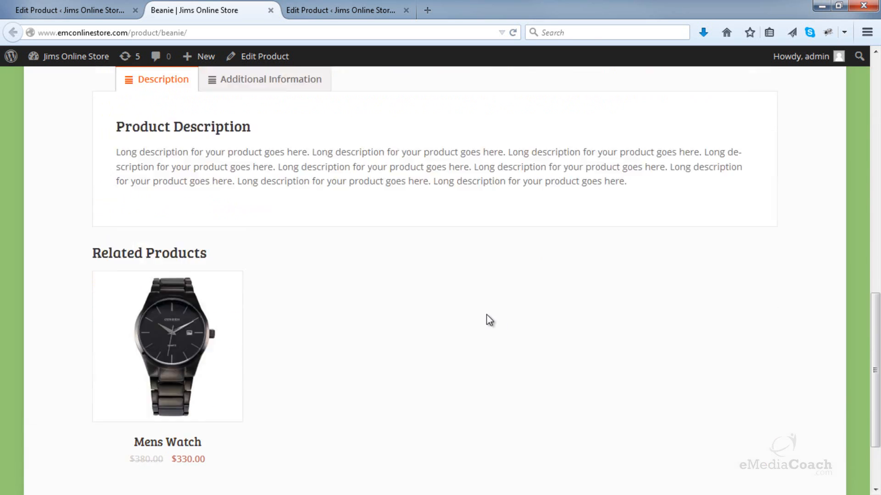
pyautogui.scroll(6, 488, 320)
pyautogui.scroll(-3, 487, 317)
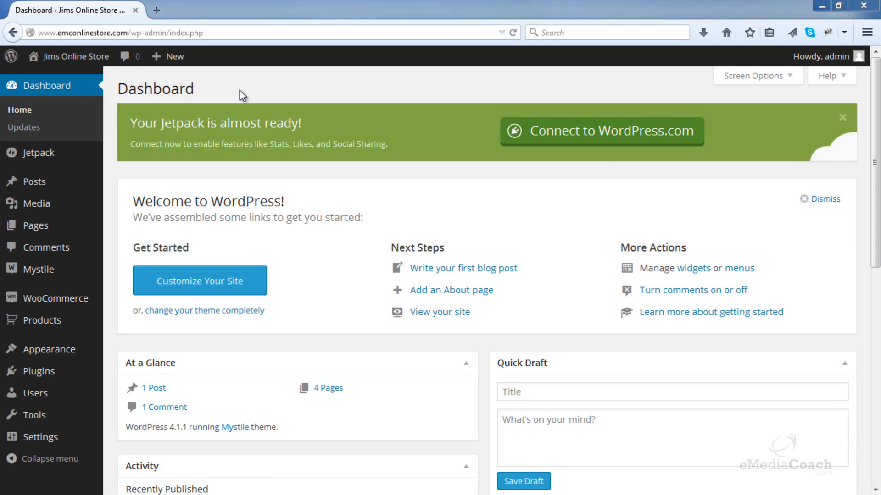
pyautogui.click(155, 10)
pyautogui.write('paypal')
pyautogui.hotkey('ctrl', 'Return')
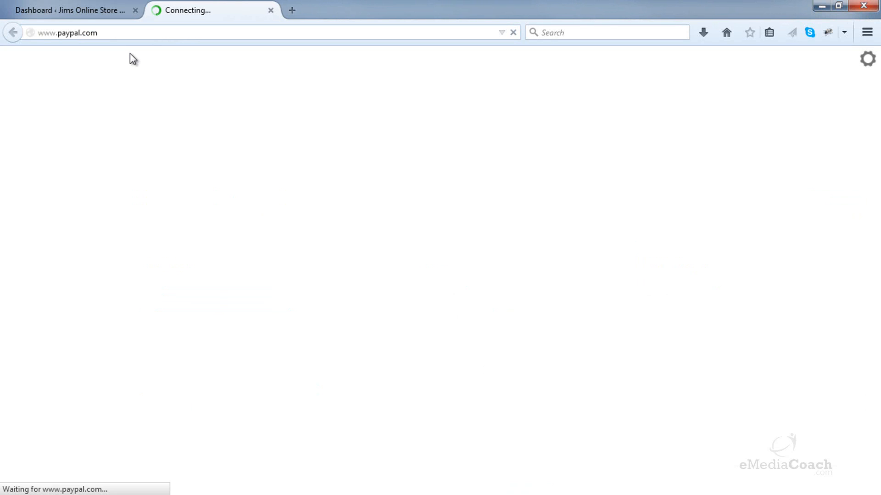
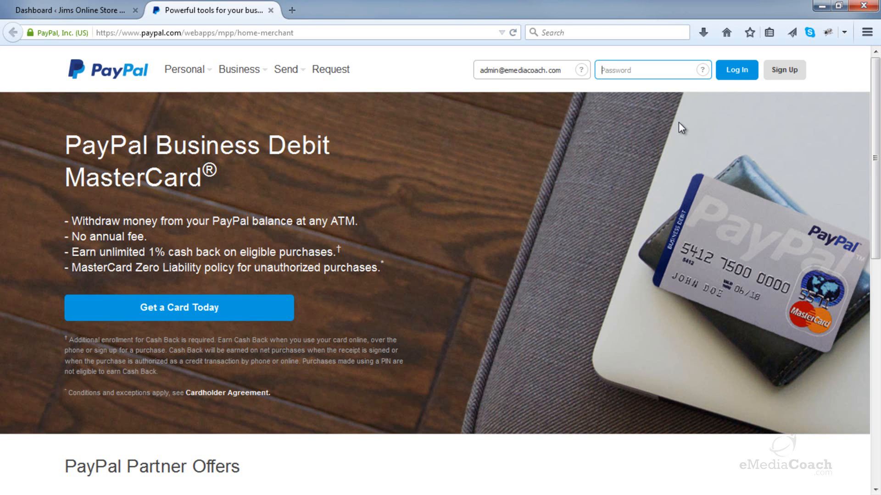
# - Switch back to the WordPress dashboard tab and open WooCommerce Settings
pyautogui.click(83, 12)
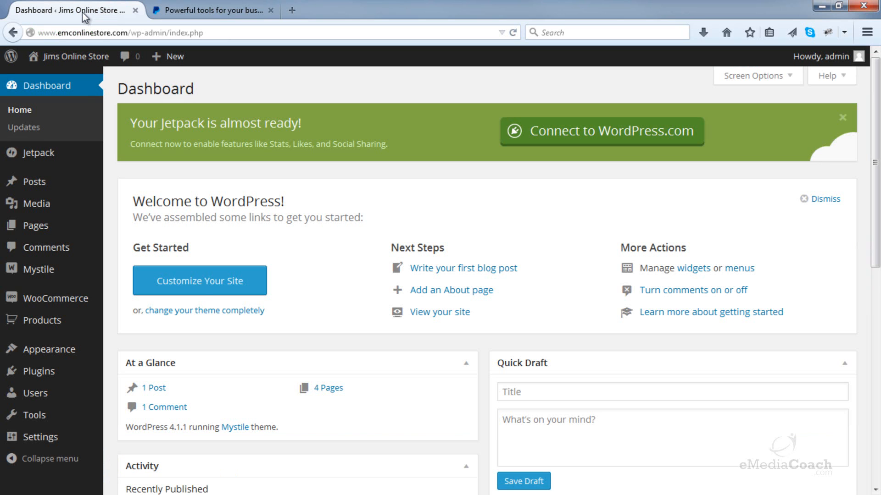
pyautogui.moveTo(58, 299)
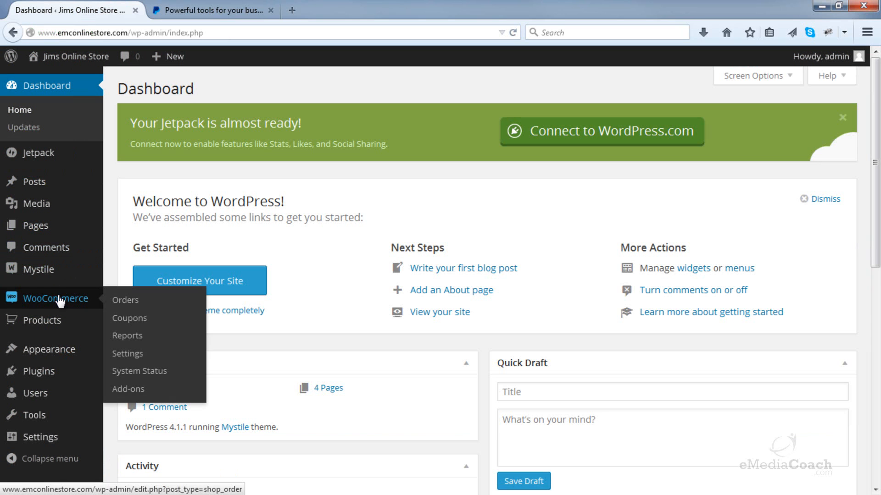
pyautogui.click(146, 359)
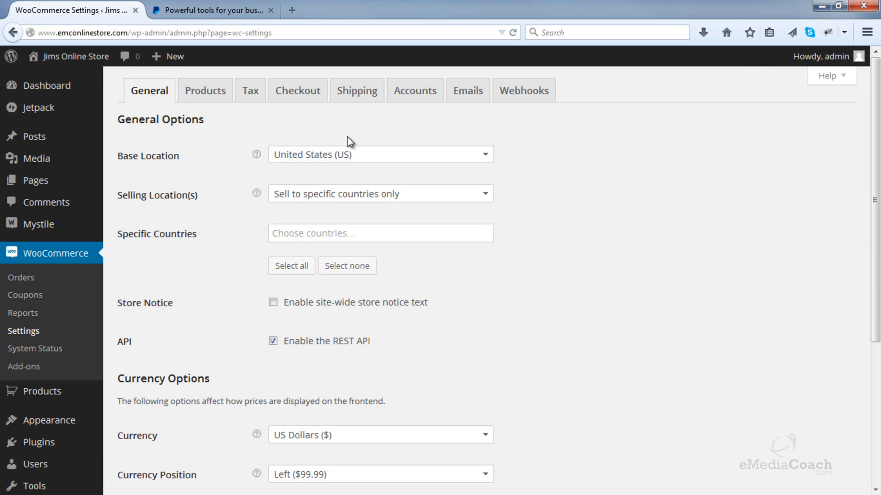
# - Show the Checkout settings and check that Direct Bank Transfer, Cheque Payment and PayPal are enabled
pyautogui.click(317, 107)
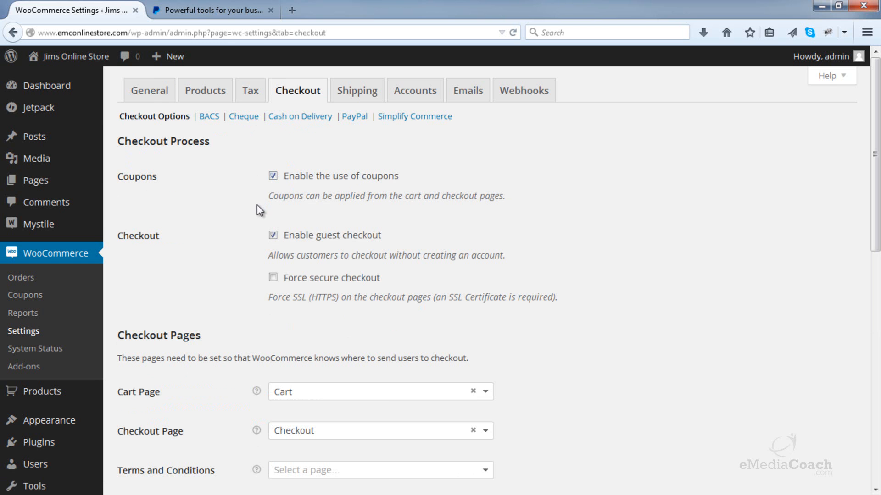
pyautogui.scroll(-3, 260, 210)
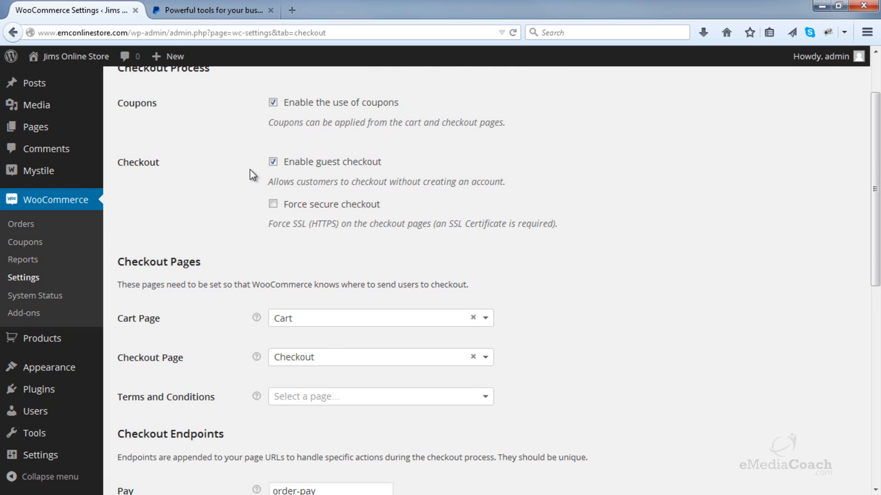
pyautogui.scroll(-5, 251, 174)
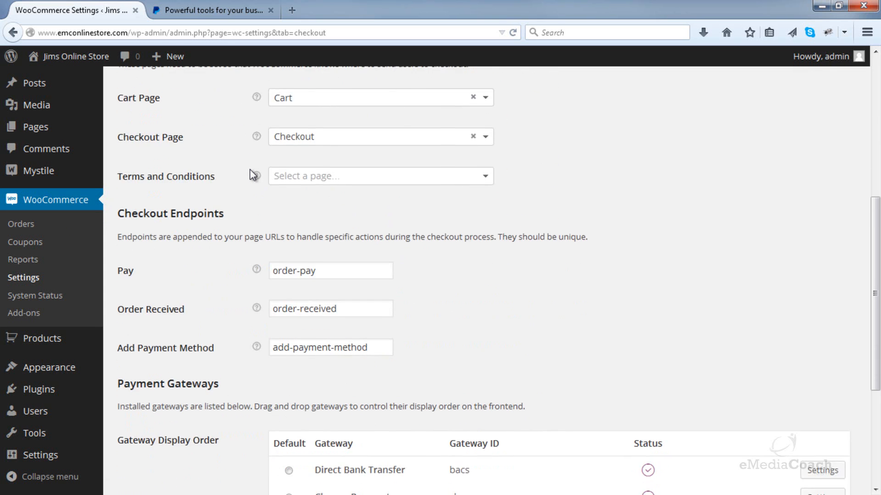
pyautogui.scroll(-4, 251, 174)
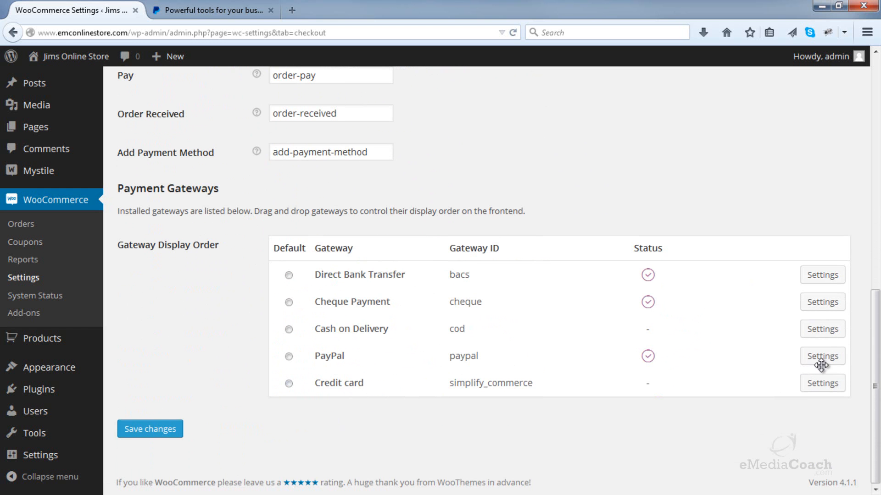
pyautogui.scroll(10, 707, 339)
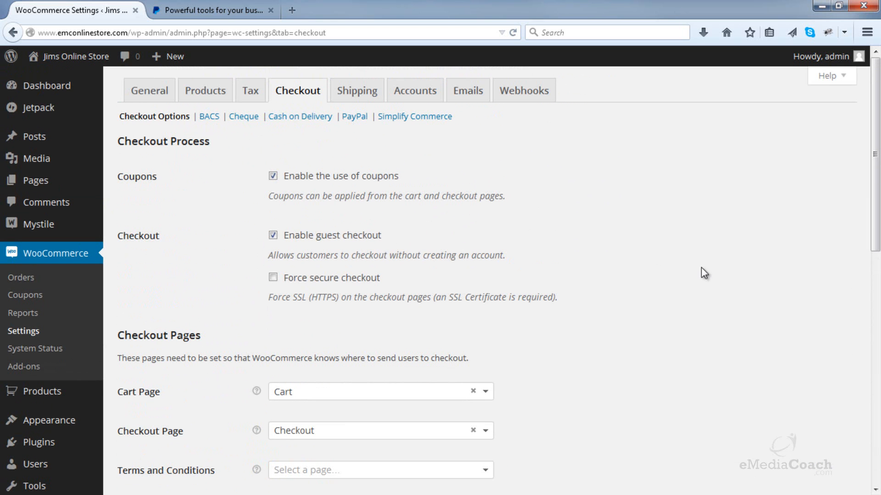
pyautogui.scroll(-10, 704, 273)
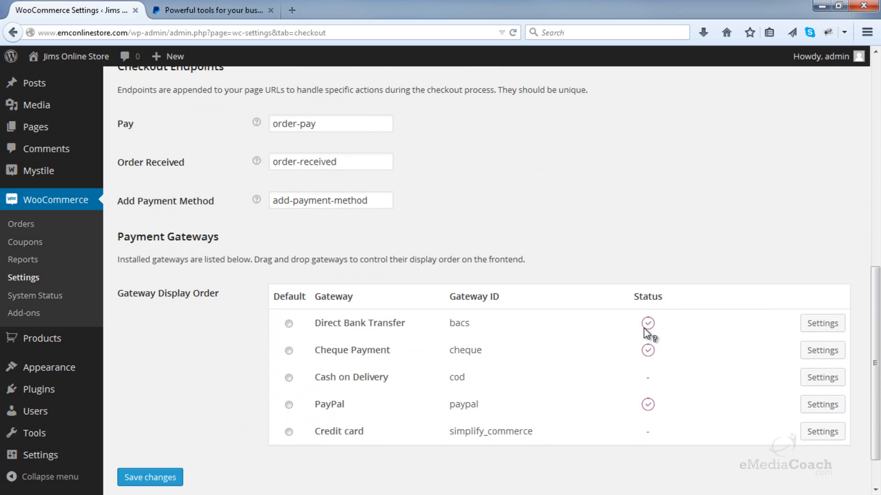
pyautogui.moveTo(651, 330)
pyautogui.moveTo(649, 352)
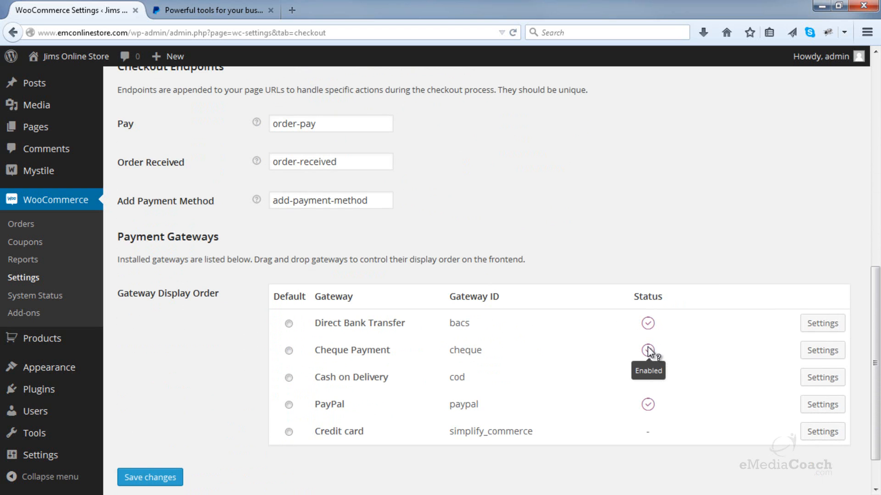
# - Disable the Direct Bank Transfer gateway and save the change
pyautogui.click(824, 328)
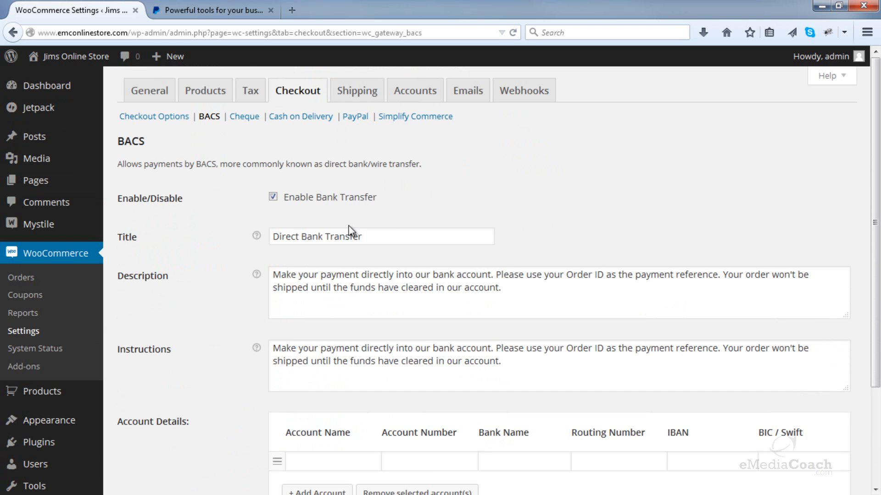
pyautogui.click(273, 199)
pyautogui.scroll(-3, 228, 225)
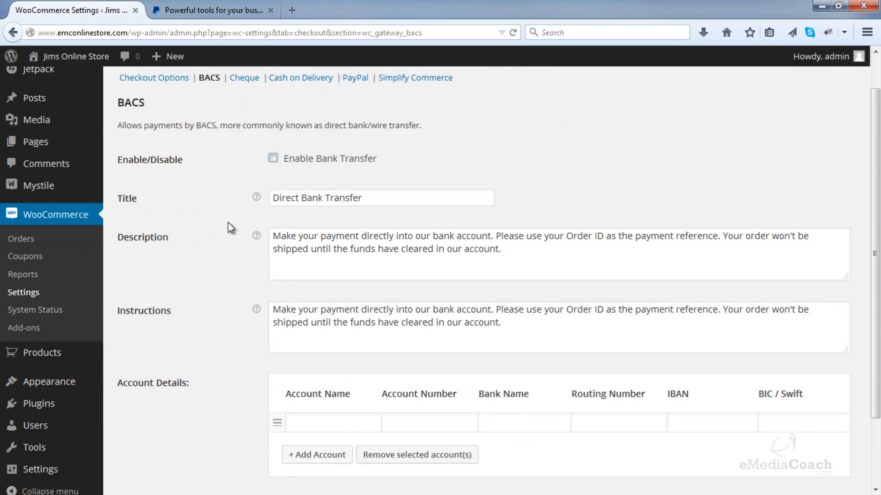
pyautogui.click(146, 431)
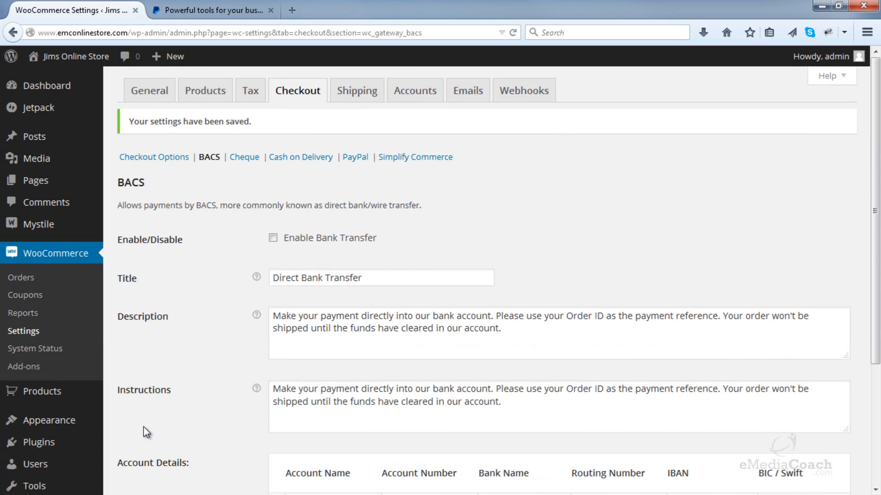
# - Disable Cheque Payment, save, and return to the Checkout Options
pyautogui.click(252, 160)
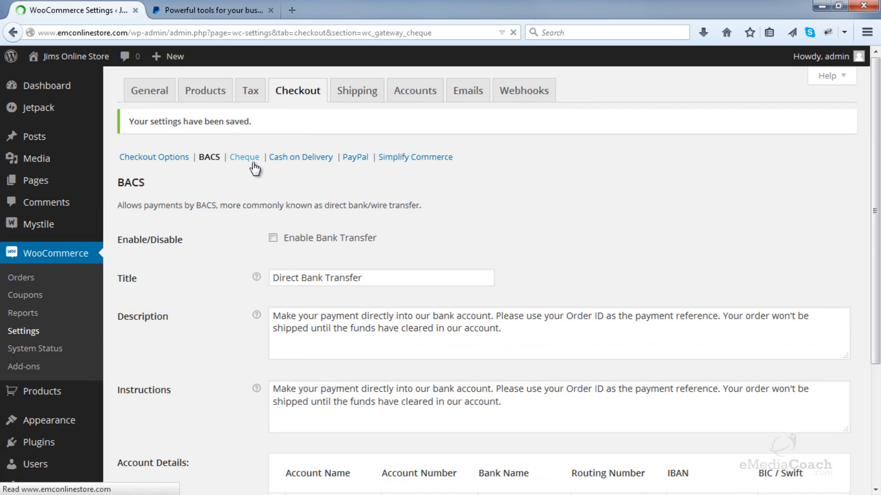
pyautogui.click(272, 209)
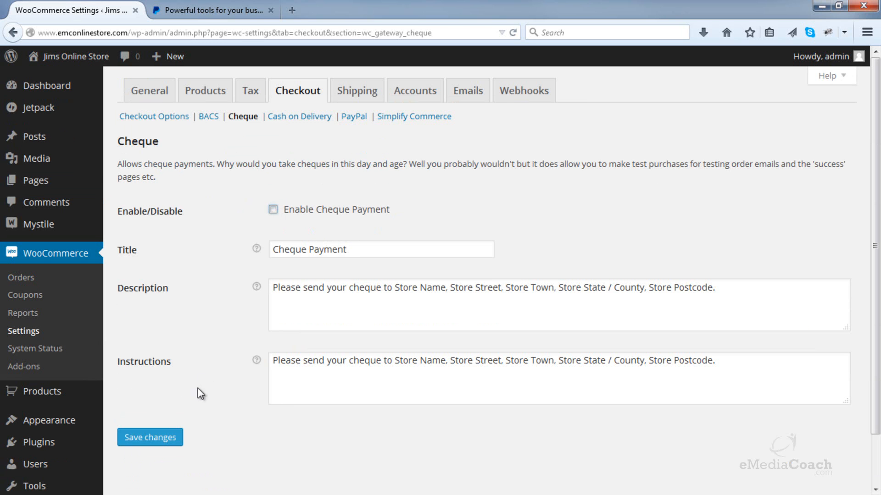
pyautogui.click(156, 439)
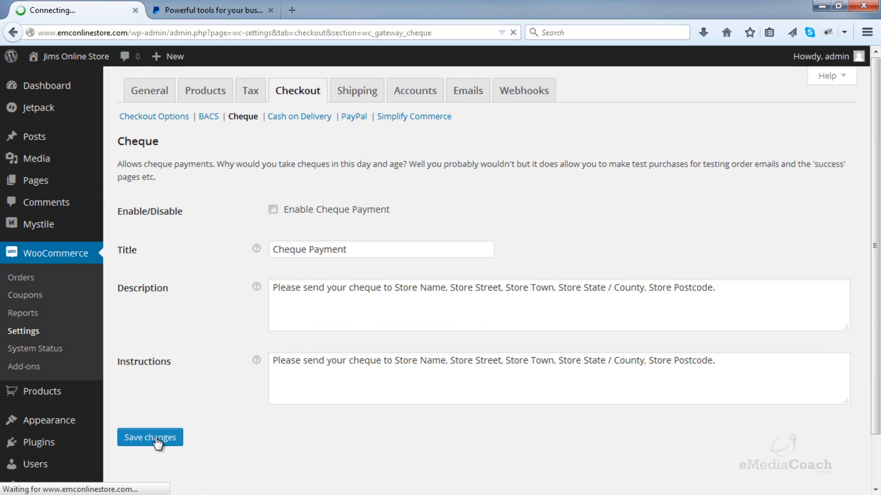
pyautogui.click(166, 158)
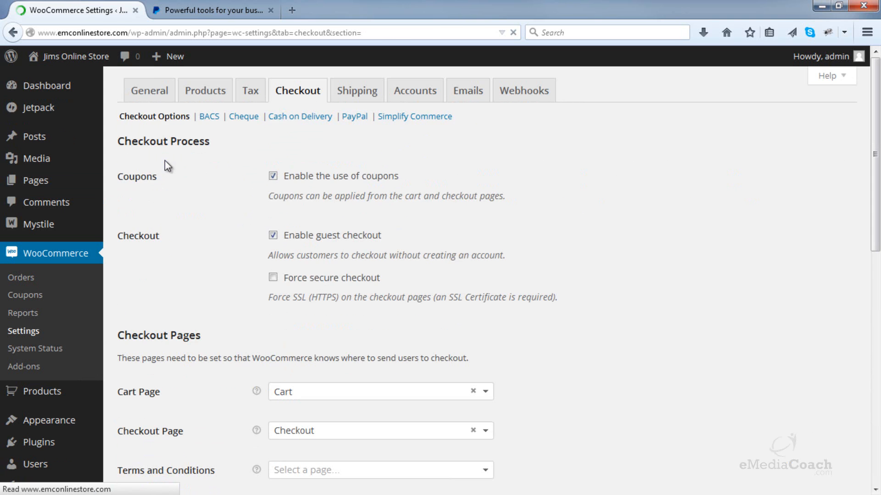
pyautogui.scroll(-10, 681, 276)
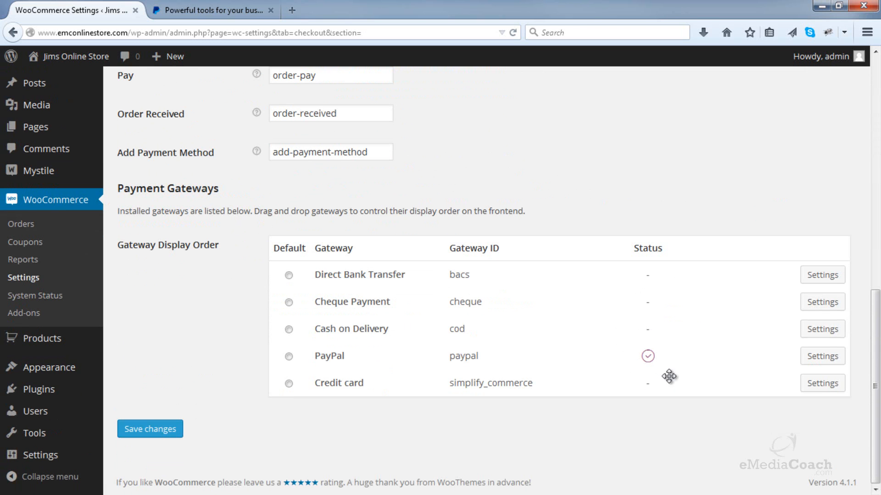
# - Open the PayPal gateway settings, review its description and select the PayPal Email field
pyautogui.click(822, 358)
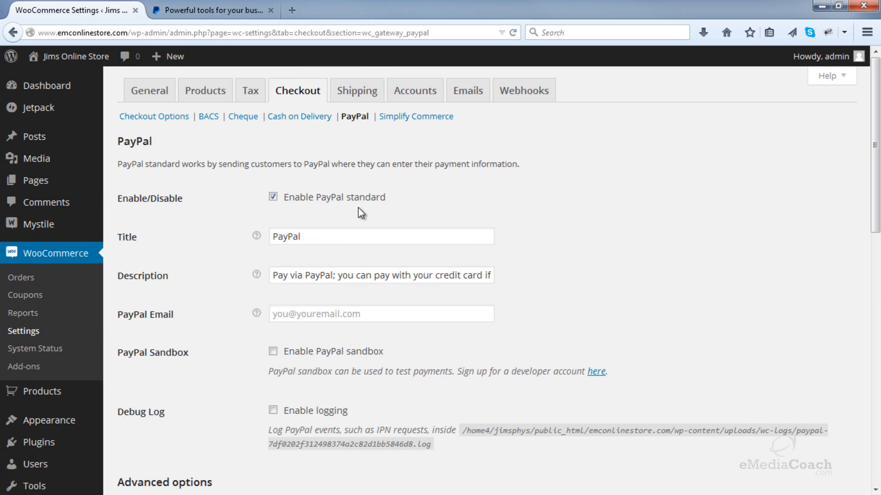
pyautogui.scroll(-3, 226, 215)
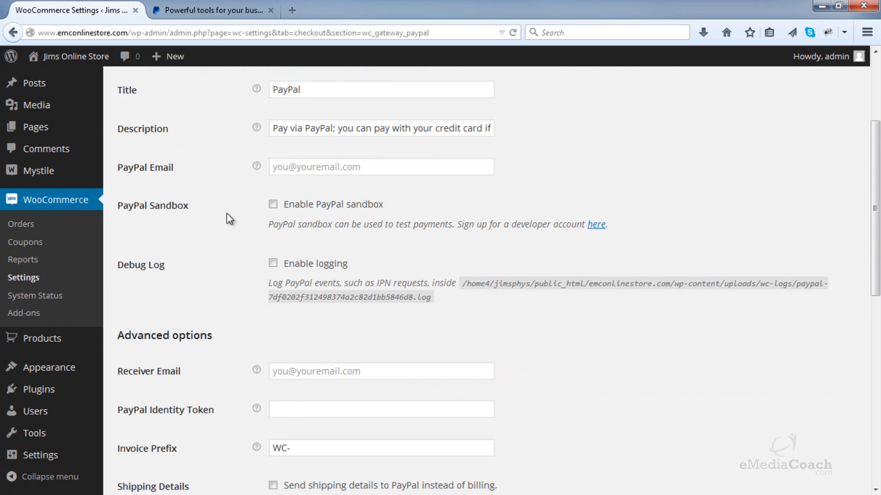
pyautogui.moveTo(287, 128); pyautogui.dragTo(566, 140)
pyautogui.click(551, 135)
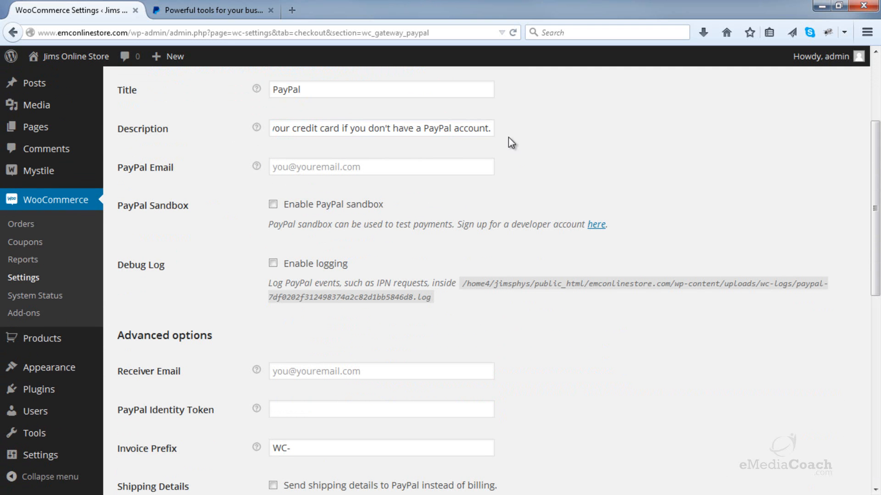
pyautogui.click(311, 166)
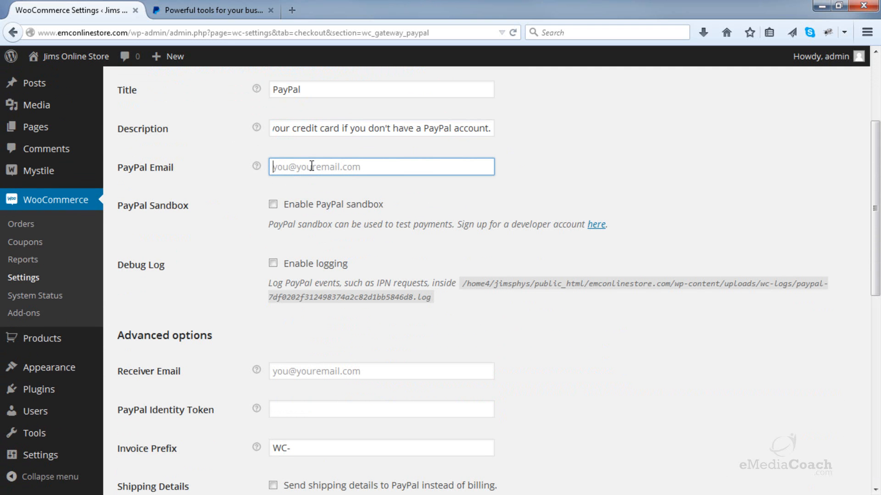
pyautogui.click(230, 9)
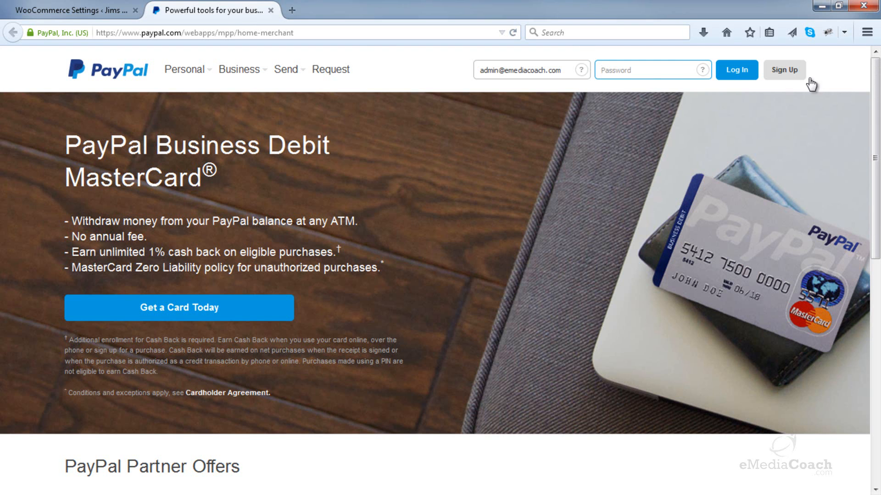
# - Copy the account email from the PayPal login form and return to the WooCommerce PayPal settings
pyautogui.moveTo(568, 71); pyautogui.dragTo(461, 73)
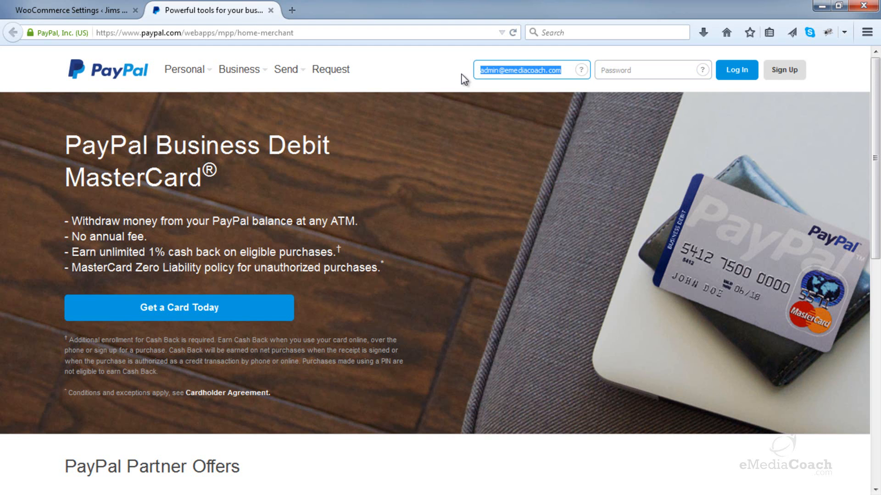
pyautogui.click(108, 10)
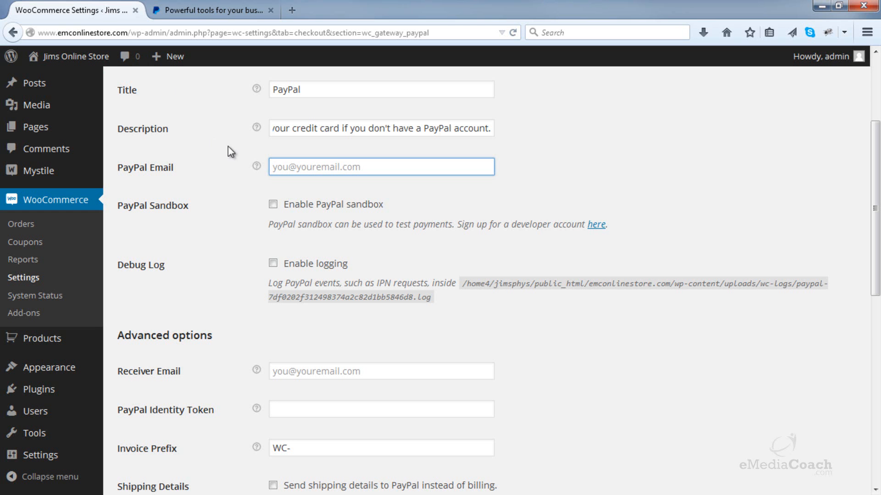
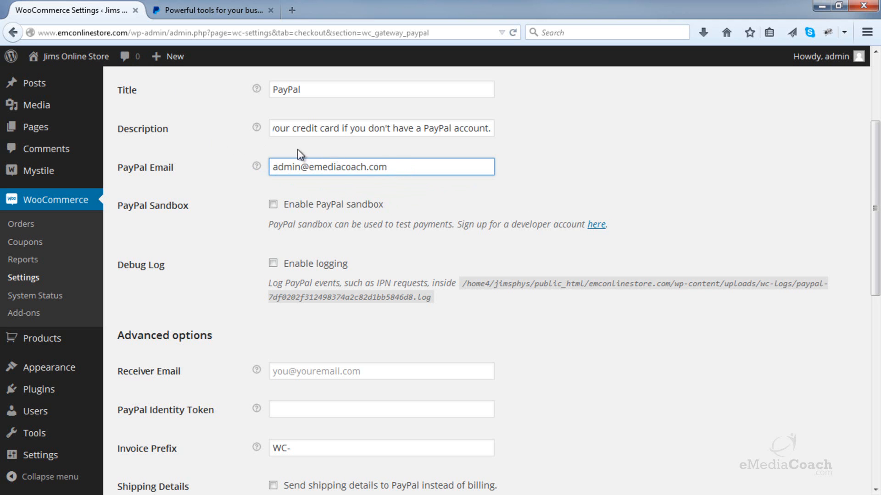
# - Paste the PayPal account's email address into the PayPal Email field
pyautogui.scroll(-3, 246, 188)
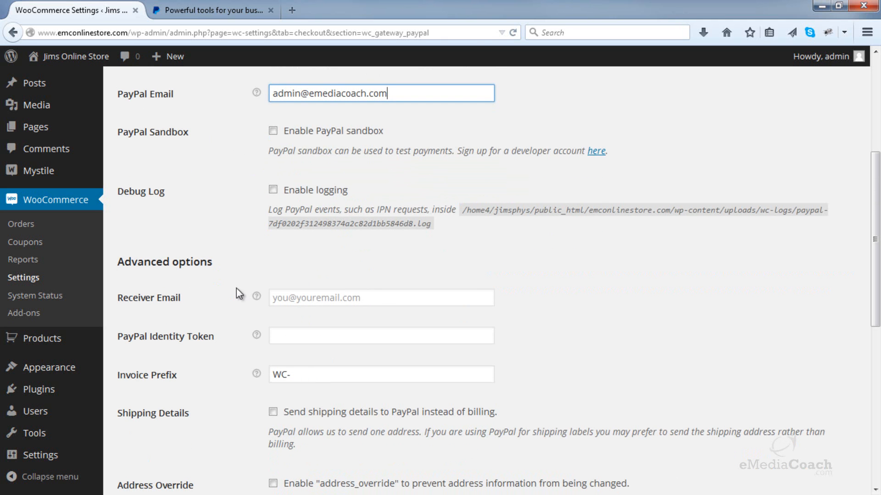
pyautogui.moveTo(255, 297)
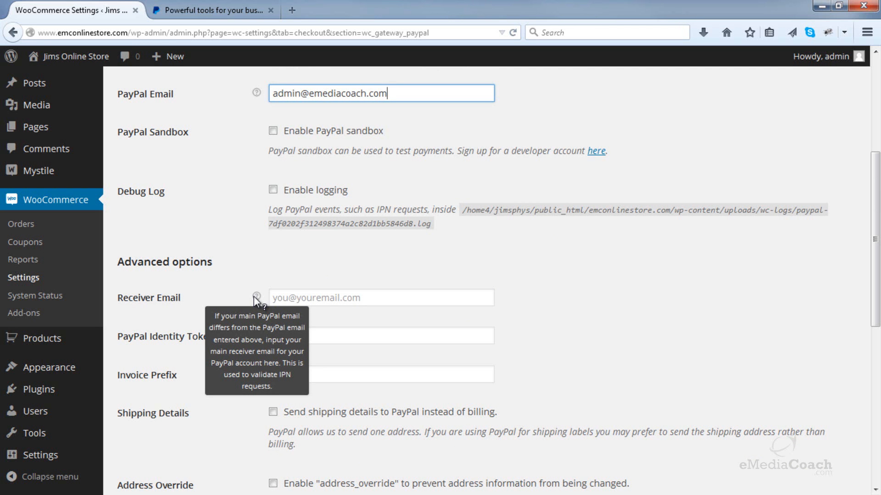
pyautogui.scroll(3, 254, 296)
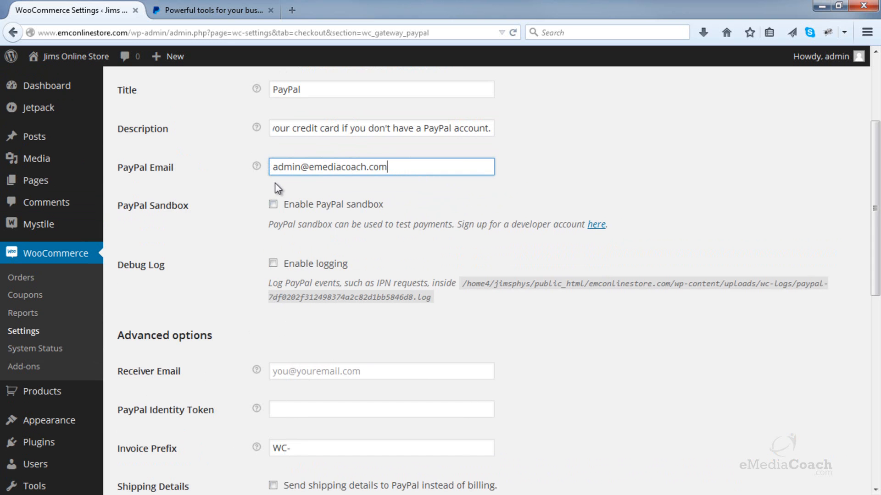
pyautogui.scroll(-15, 277, 191)
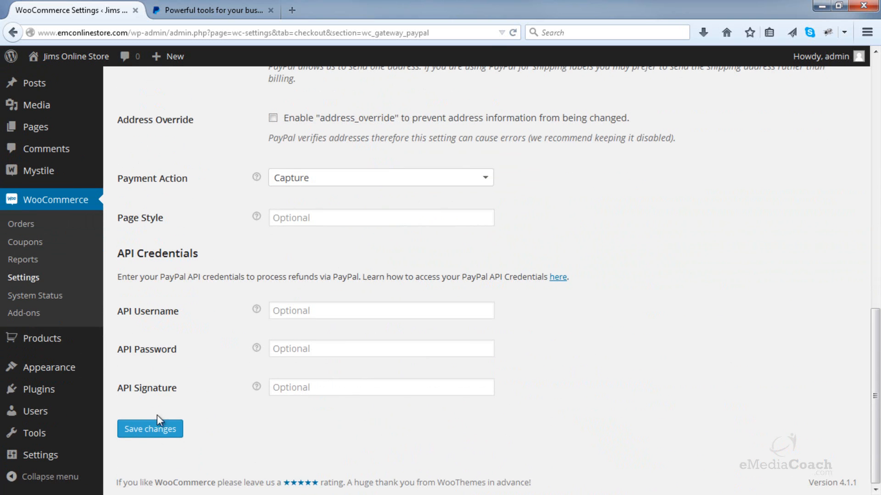
# - Save the PayPal gateway settings and review the confirmed page
pyautogui.click(141, 431)
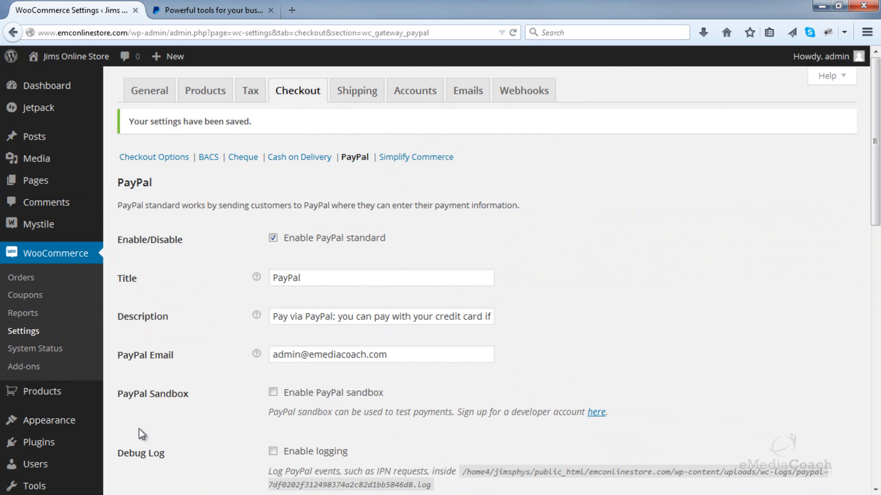
pyautogui.scroll(-10, 139, 428)
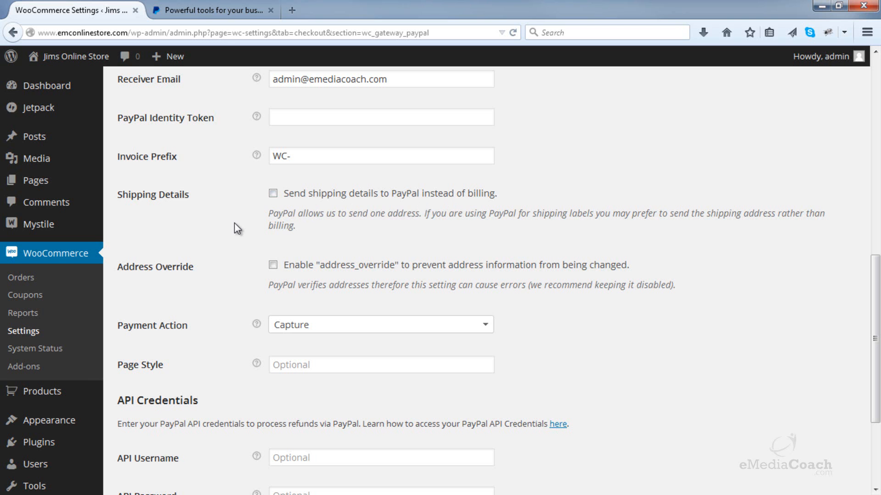
pyautogui.scroll(-3, 234, 224)
pyautogui.scroll(12, 235, 224)
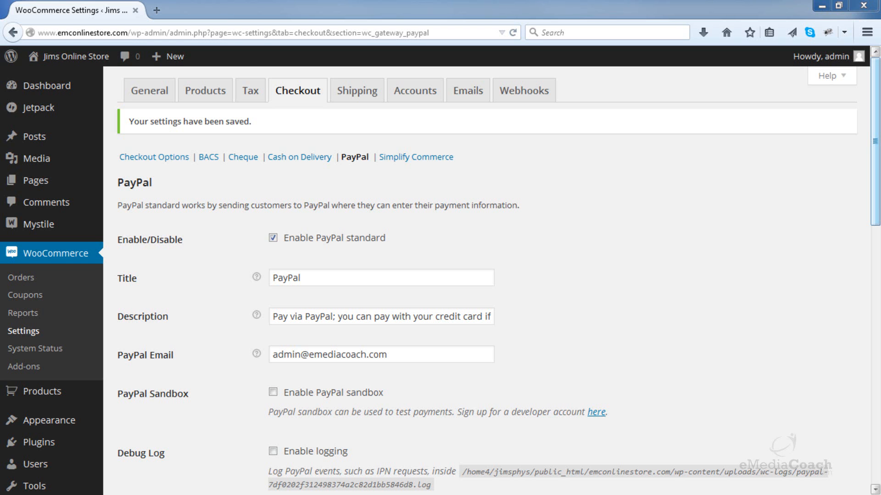
# - Log out of the admin and open the Cardigan product from the store's Shop page
pyautogui.moveTo(821, 56)
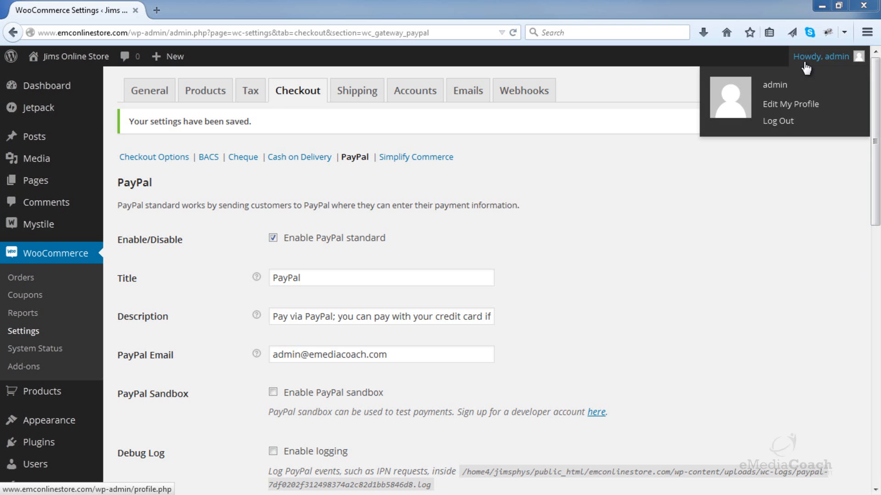
pyautogui.click(779, 125)
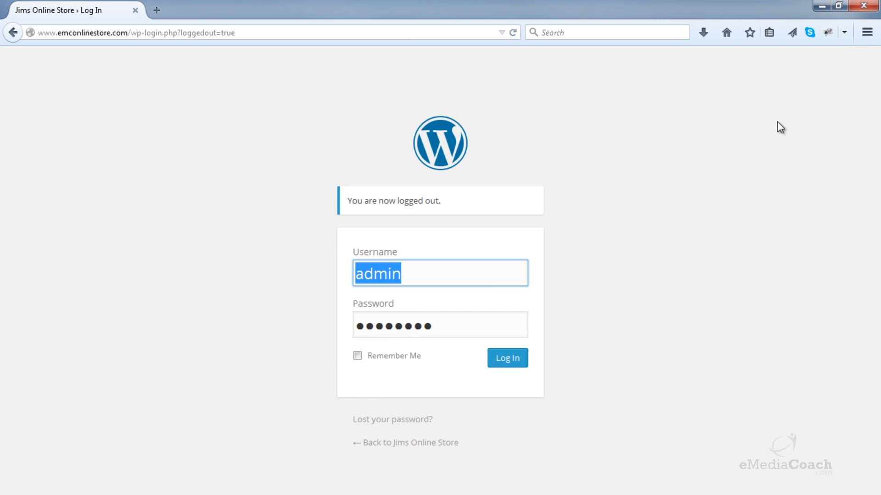
pyautogui.click(403, 446)
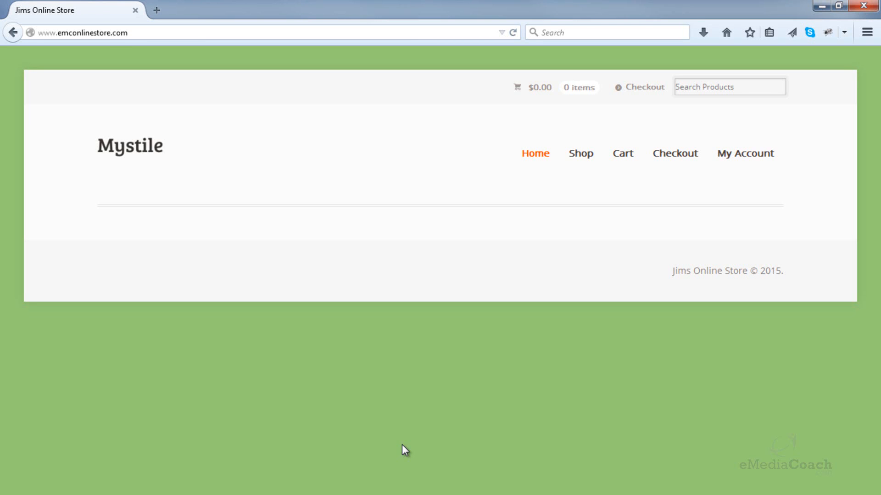
pyautogui.click(575, 163)
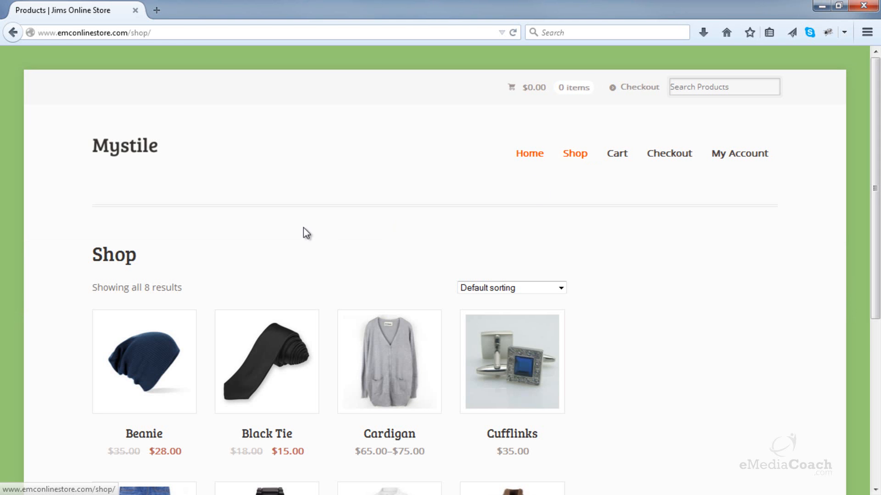
pyautogui.scroll(-3, 303, 229)
pyautogui.scroll(-1, 305, 233)
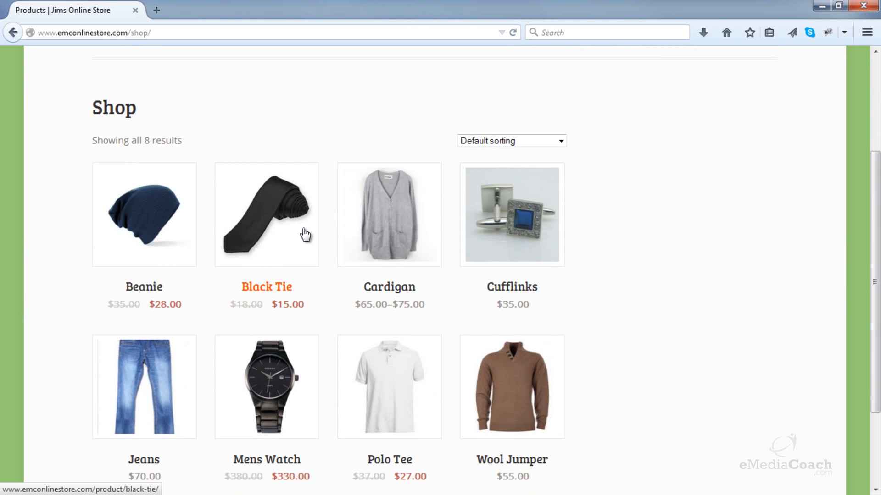
pyautogui.click(375, 224)
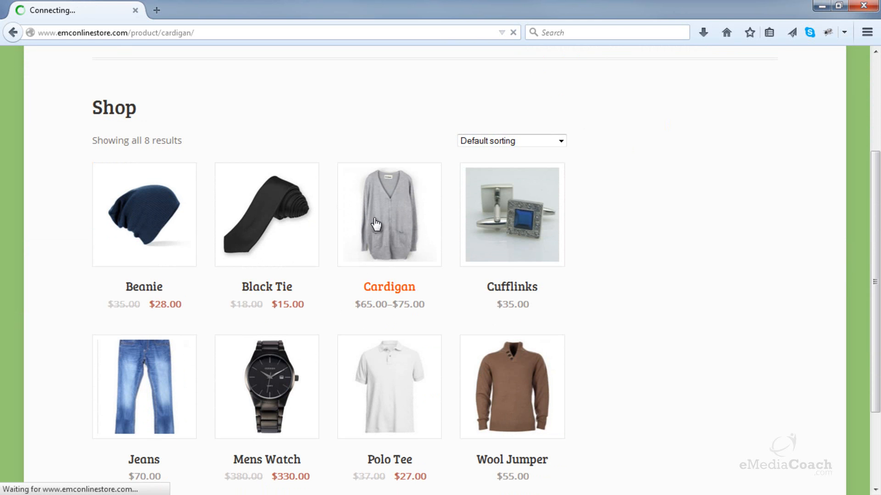
# - Choose size Small and colour Light Gray for the Cardigan
pyautogui.click(525, 242)
pyautogui.click(524, 263)
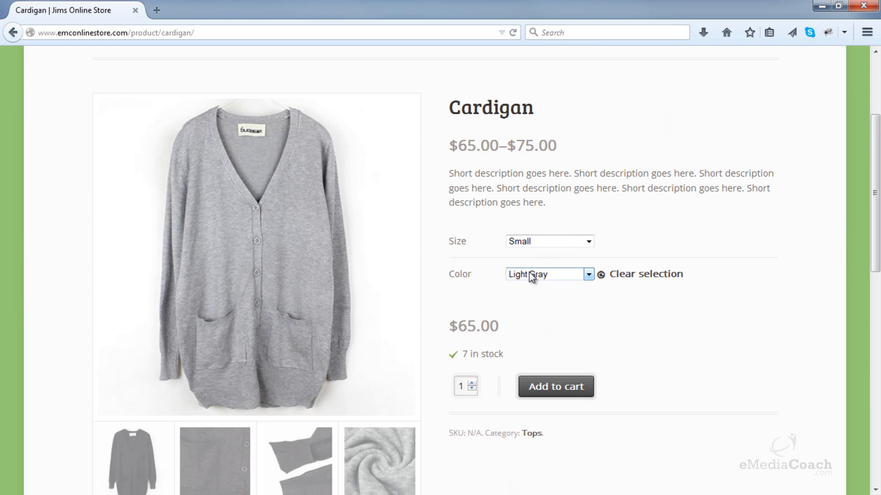
pyautogui.click(532, 275)
pyautogui.click(528, 306)
pyautogui.click(532, 279)
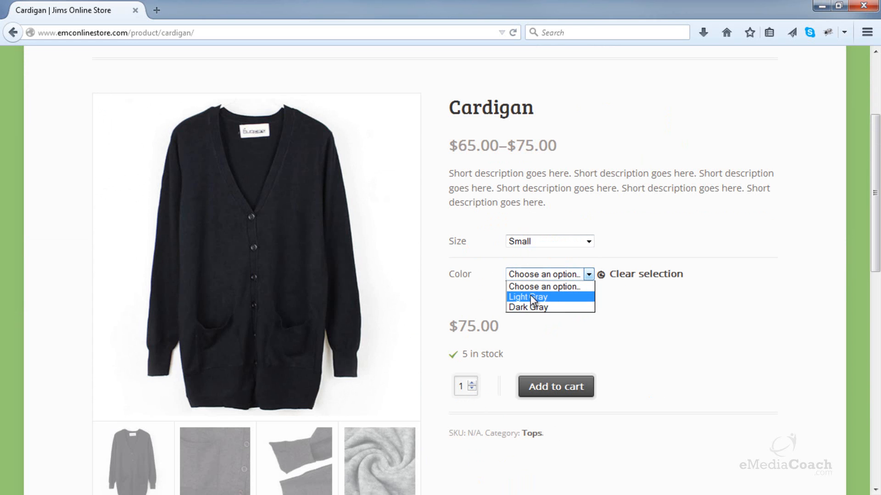
pyautogui.click(530, 296)
# - Add the Small Light Gray Cardigan to the cart and return to the Shop
pyautogui.scroll(-3, 532, 293)
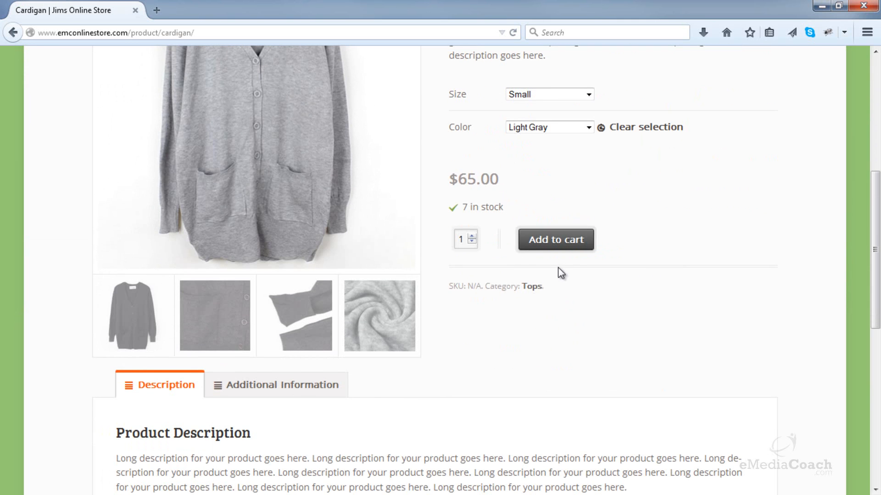
pyautogui.click(564, 248)
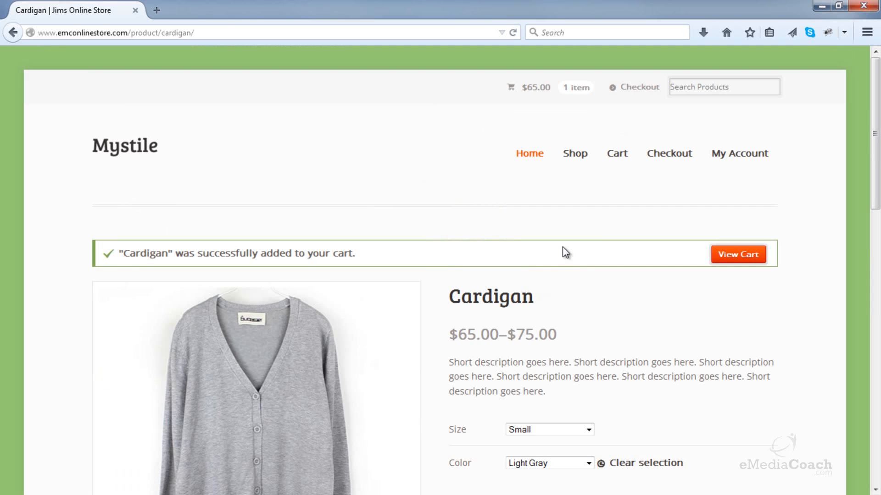
pyautogui.click(567, 159)
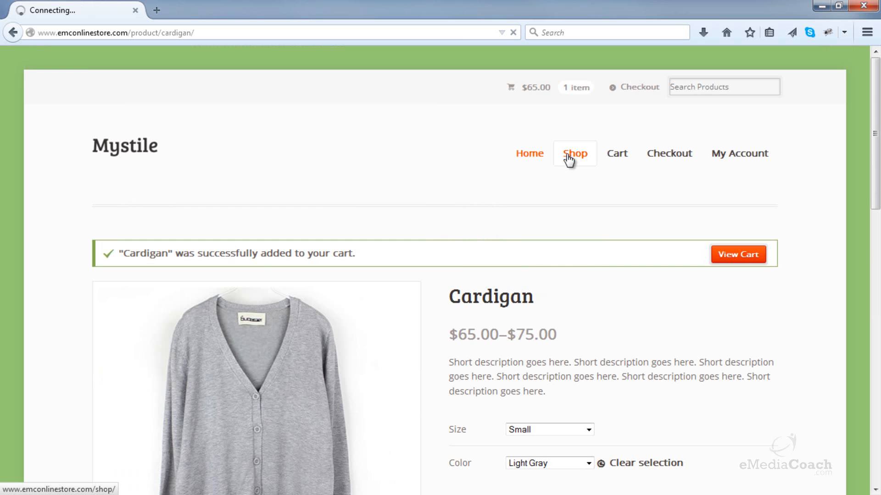
pyautogui.scroll(-4, 568, 159)
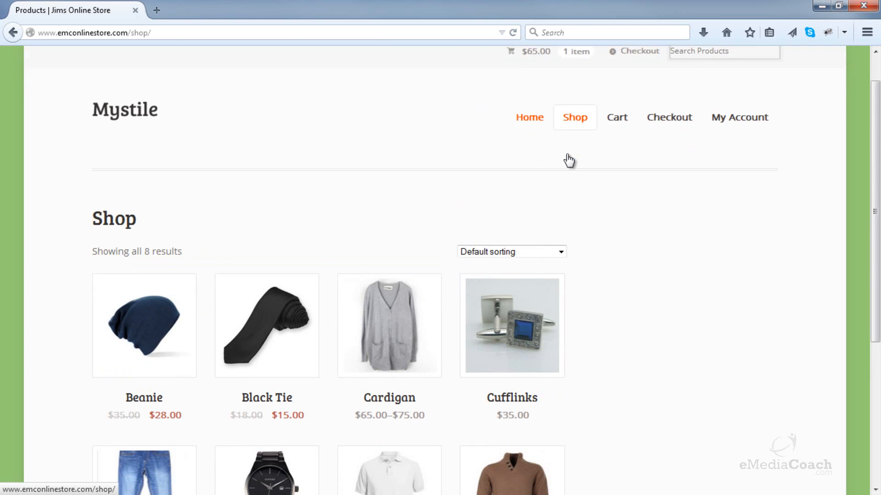
pyautogui.scroll(3, 568, 159)
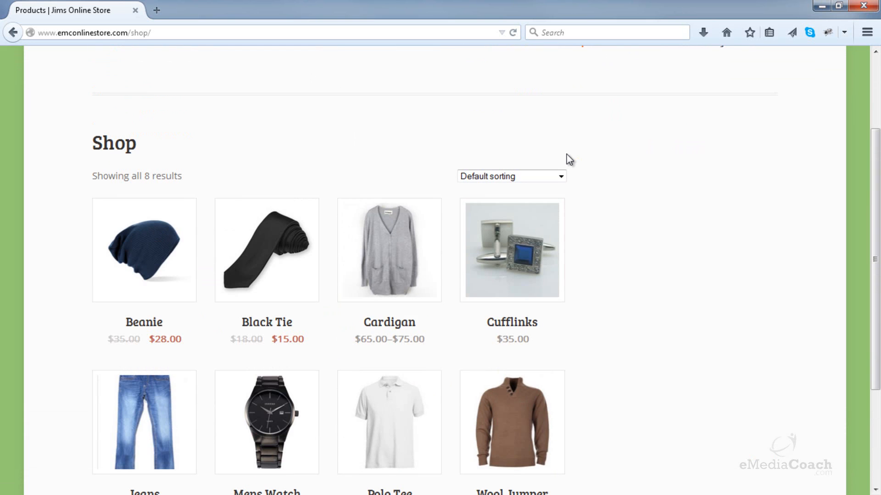
# - Add the Black Tie to the cart and review the $80.00 cart totals
pyautogui.click(289, 253)
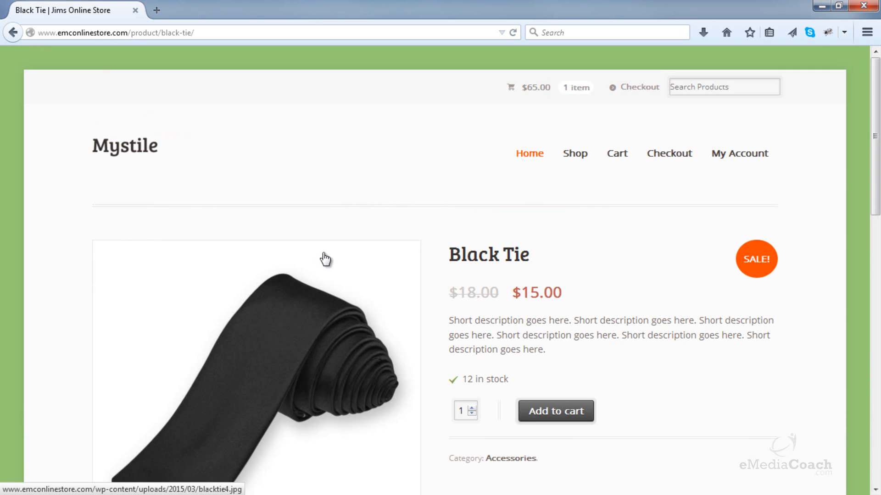
pyautogui.scroll(-3, 344, 259)
pyautogui.click(573, 270)
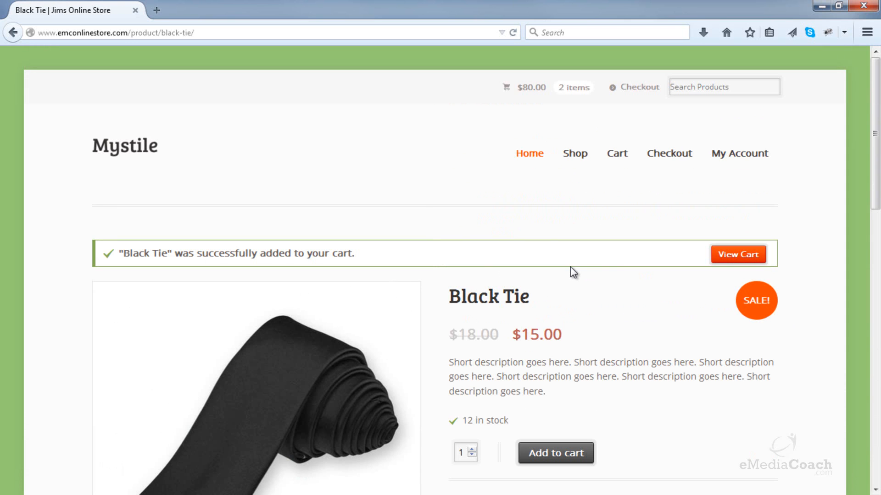
pyautogui.click(721, 257)
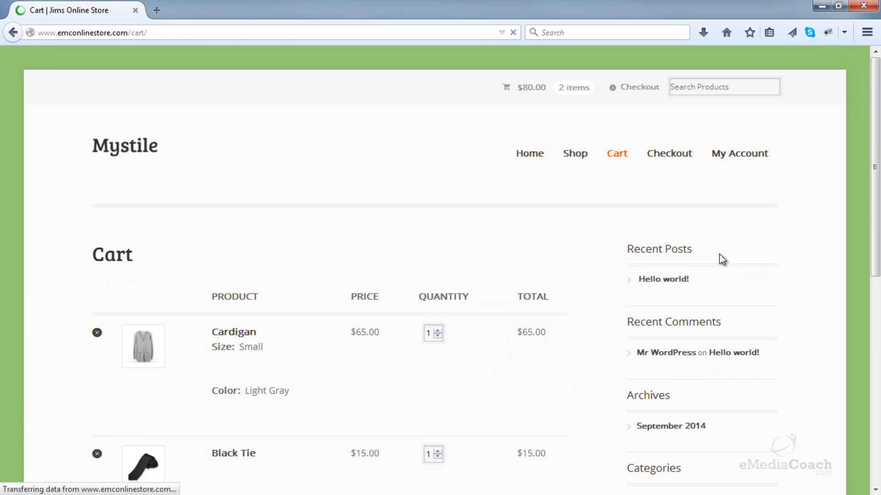
pyautogui.scroll(-3, 529, 273)
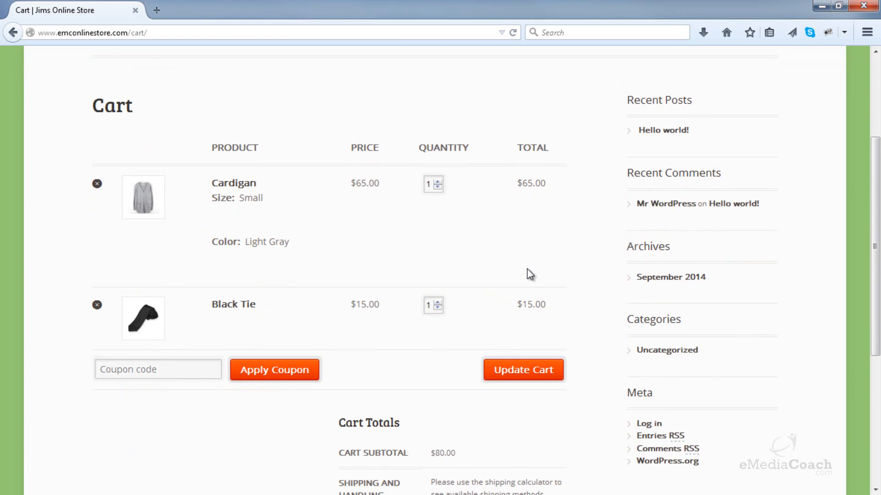
pyautogui.scroll(-5, 431, 321)
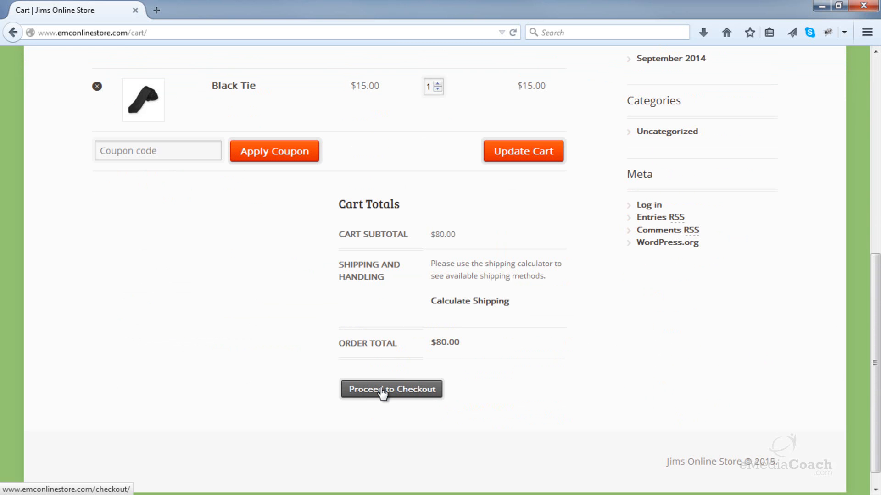
pyautogui.scroll(5, 382, 390)
pyautogui.scroll(-5, 382, 389)
# - Proceed from the cart to checkout and scroll through the billing form
pyautogui.click(383, 391)
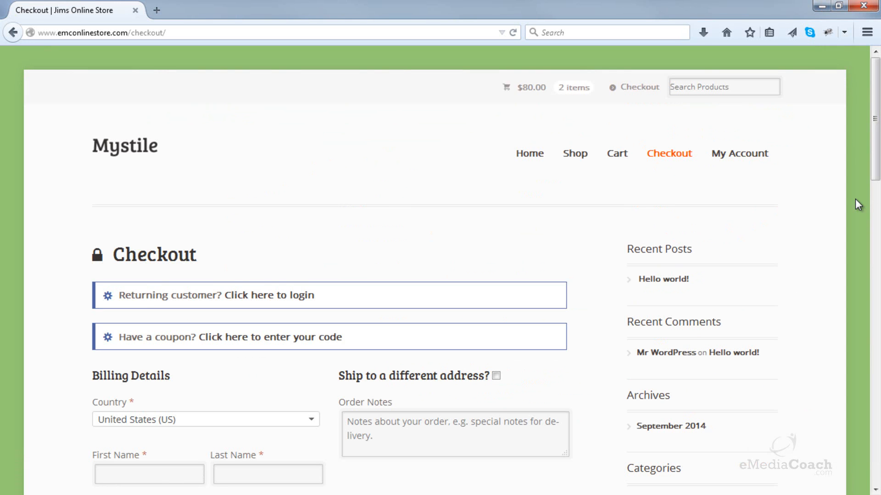
pyautogui.scroll(-3, 855, 199)
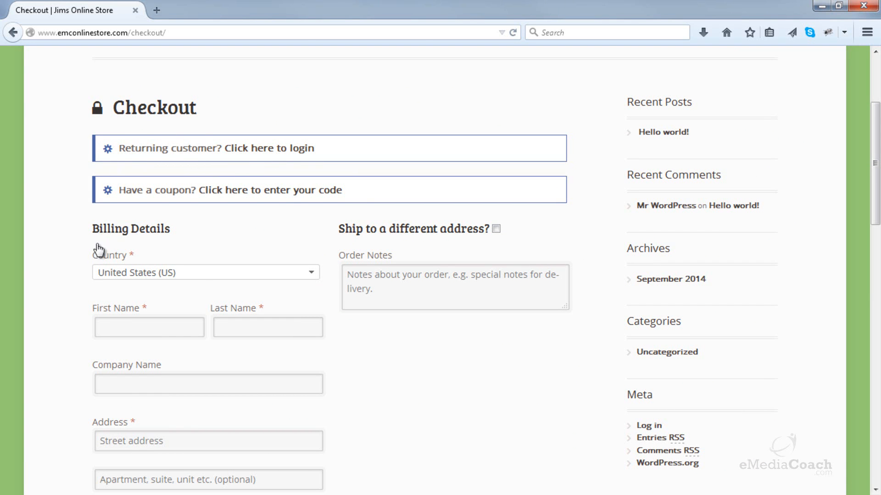
pyautogui.scroll(-3, 92, 260)
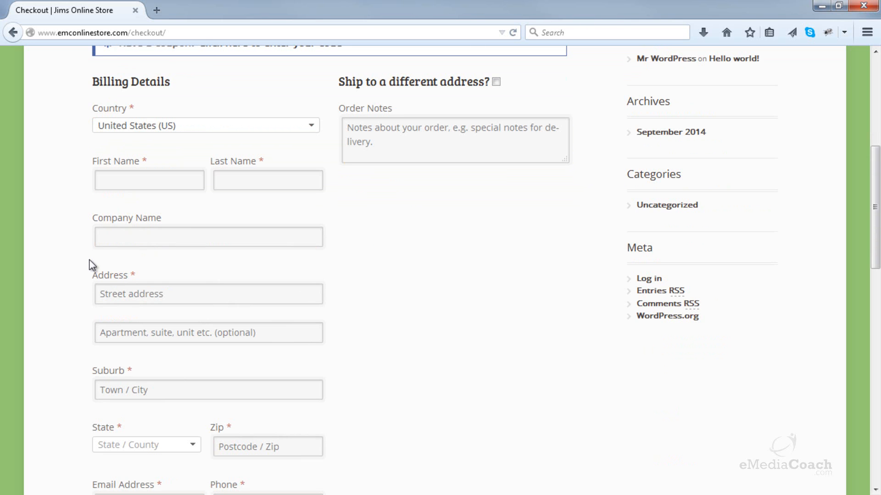
pyautogui.scroll(-8, 92, 263)
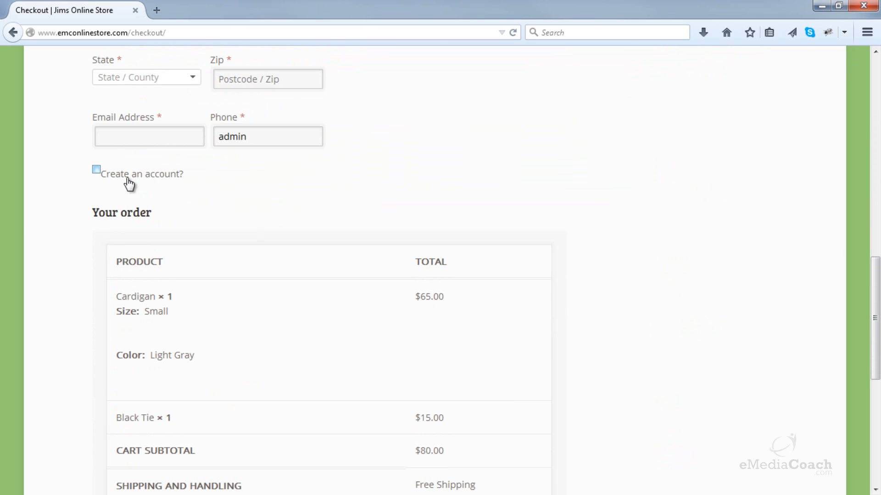
# - Tick and untick 'Create an account?', then return to the Billing Details form
pyautogui.click(97, 169)
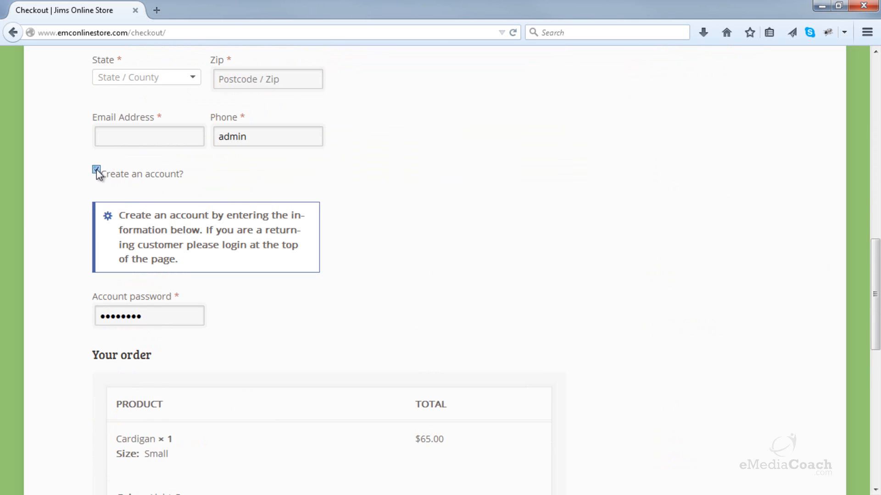
pyautogui.click(97, 171)
pyautogui.scroll(5, 98, 173)
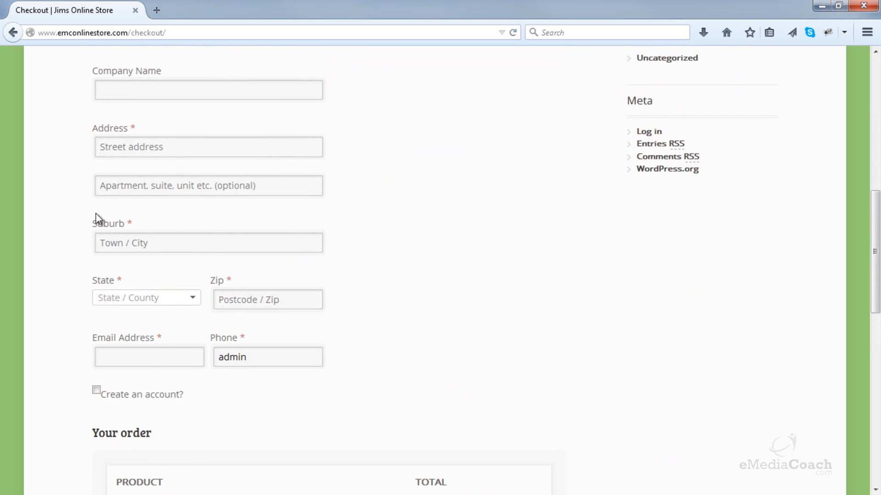
pyautogui.scroll(3, 94, 218)
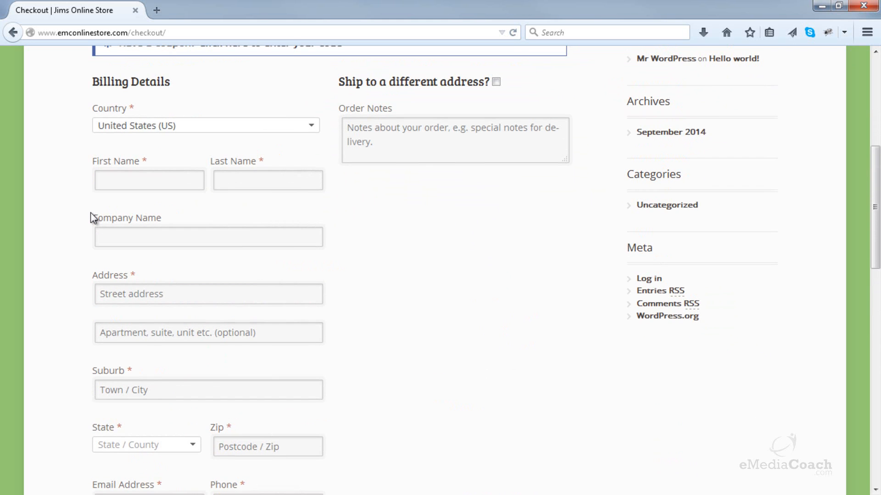
pyautogui.scroll(3, 90, 212)
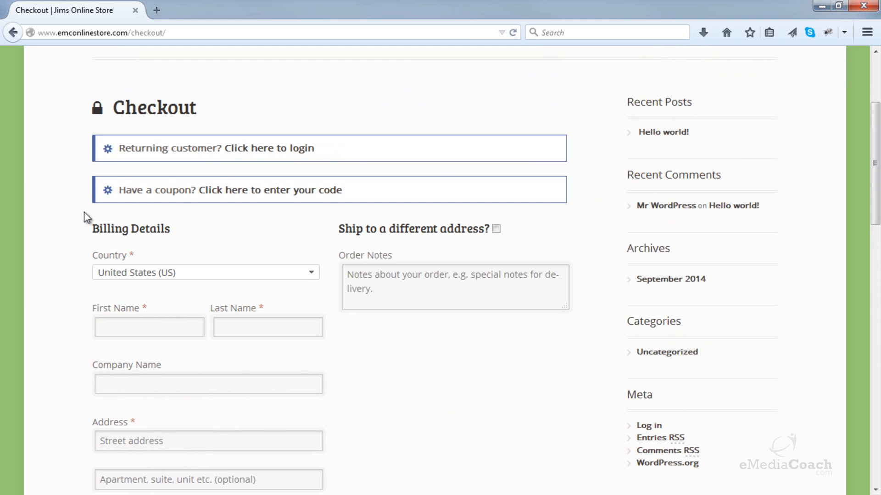
pyautogui.scroll(-3, 84, 212)
pyautogui.scroll(-5, 252, 241)
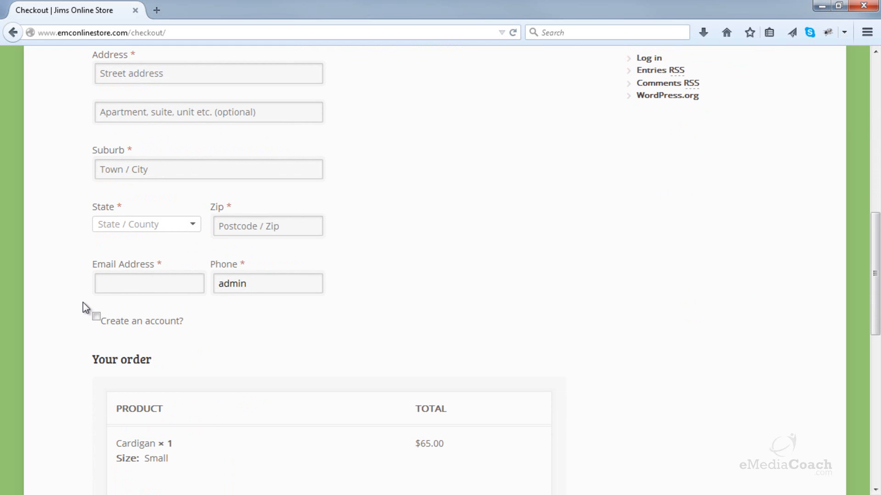
pyautogui.scroll(5, 85, 307)
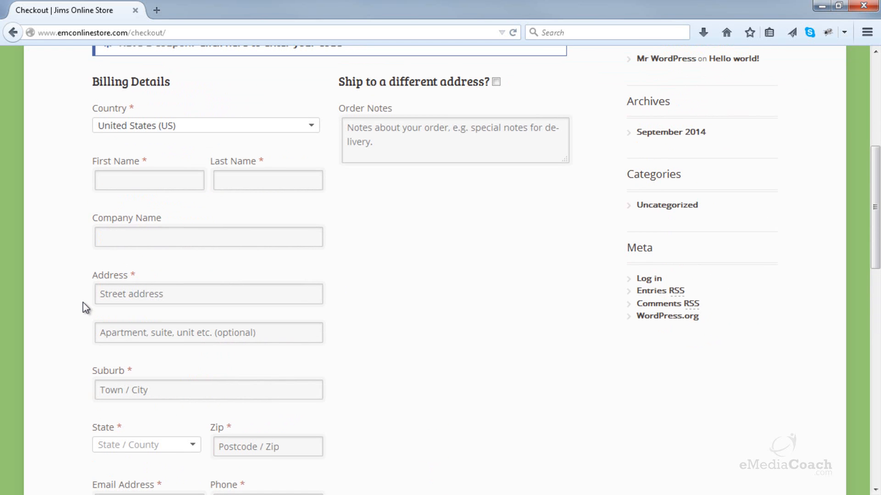
pyautogui.scroll(2, 85, 307)
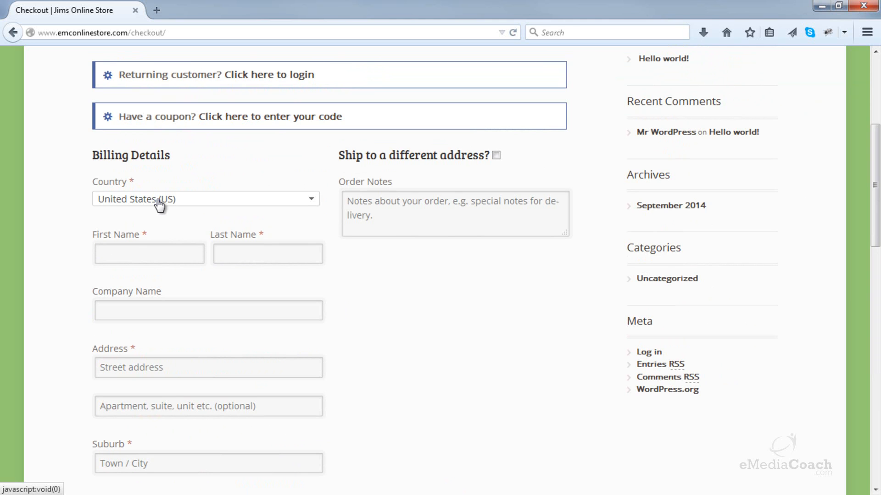
# - Enter the customer's first and last name, street address and suburb in the billing form
pyautogui.click(128, 256)
pyautogui.write('Michael')
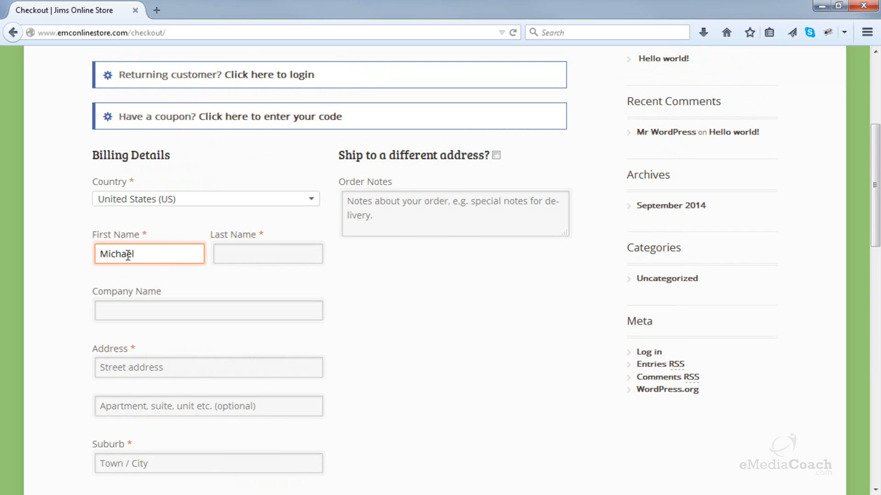
pyautogui.press('Tab')
pyautogui.write('P')
pyautogui.press('Tab')
pyautogui.press('Tab')
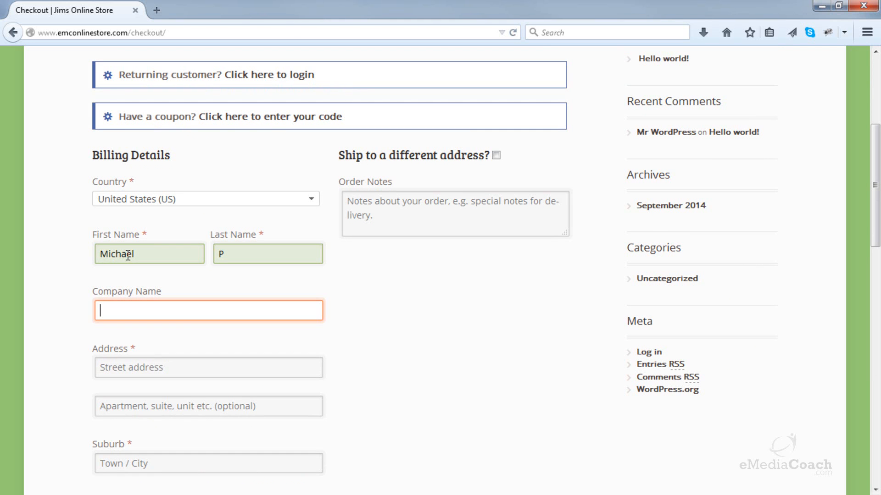
pyautogui.write('125 ')
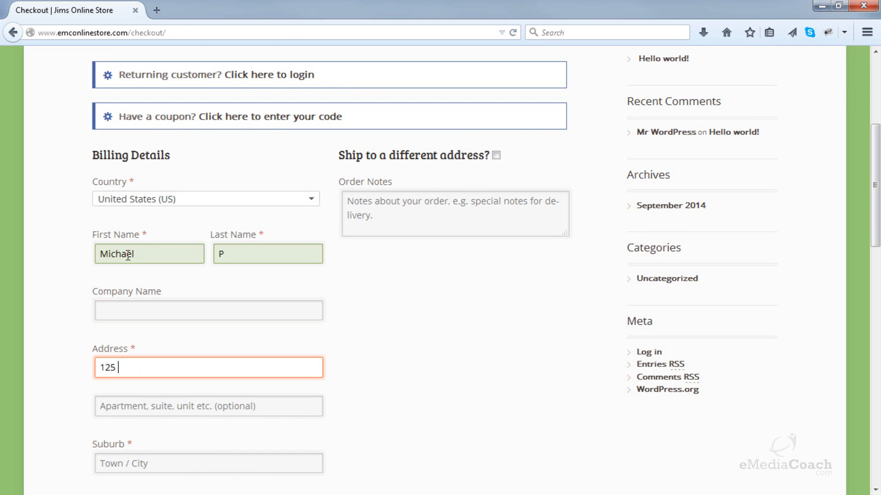
pyautogui.write('Example Street')
pyautogui.press('Tab')
pyautogui.press('Tab')
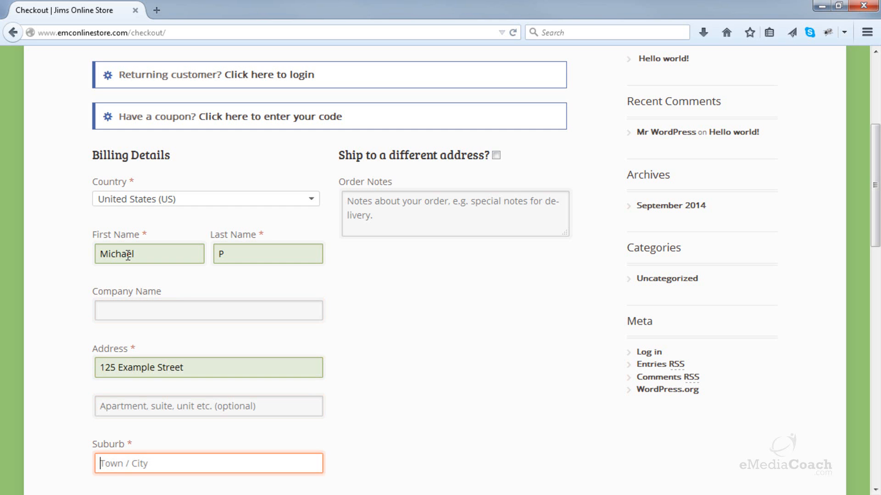
pyautogui.write('West Hollywood')
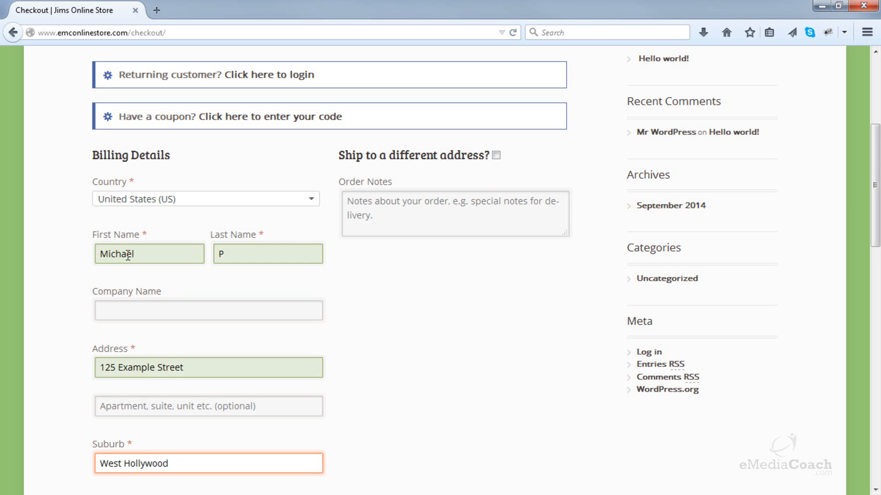
# - Choose California as the state, enter the zip code, and replace the suburb with a corrected one
pyautogui.scroll(-5, 128, 255)
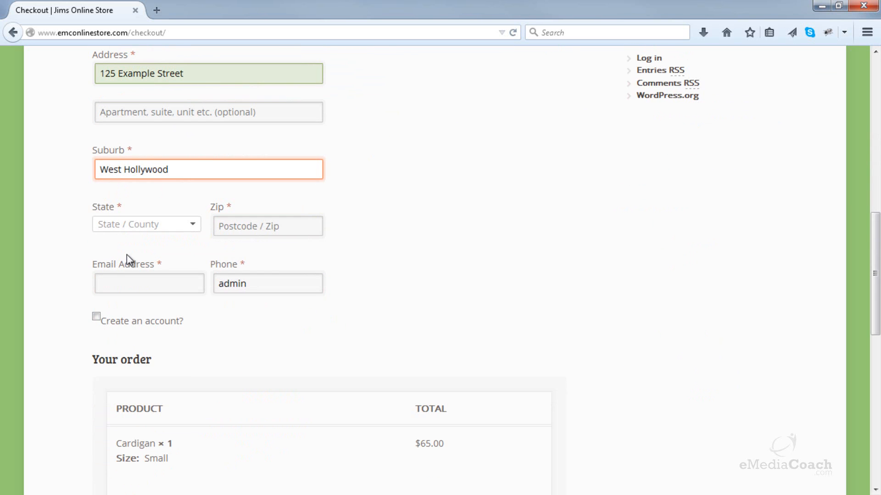
pyautogui.click(136, 220)
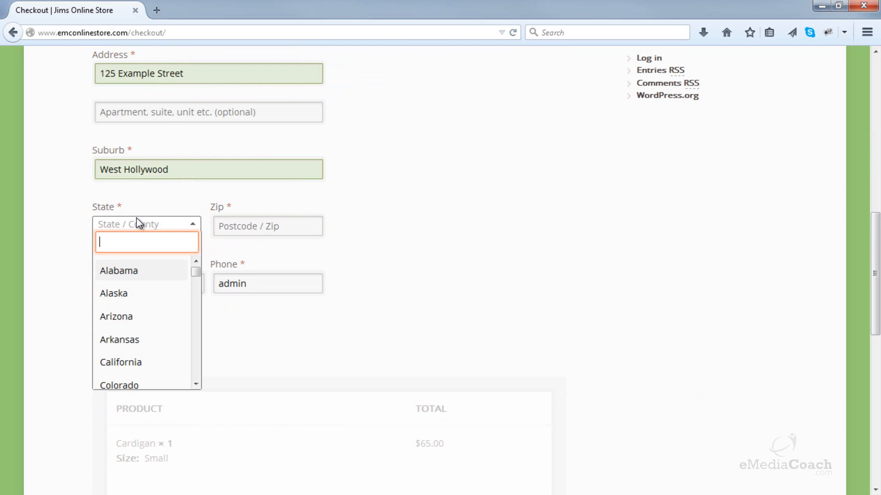
pyautogui.click(139, 361)
pyautogui.click(254, 225)
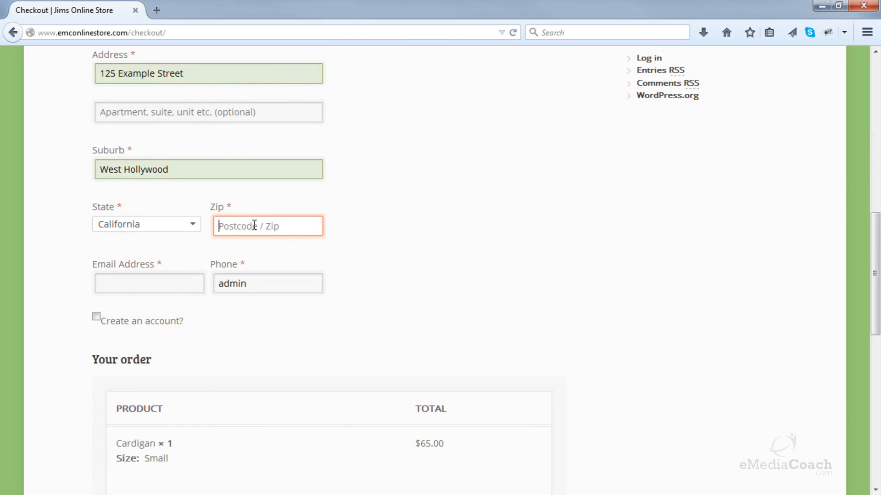
pyautogui.write('90210')
pyautogui.moveTo(179, 172); pyautogui.dragTo(1, 164)
pyautogui.write('Bever')
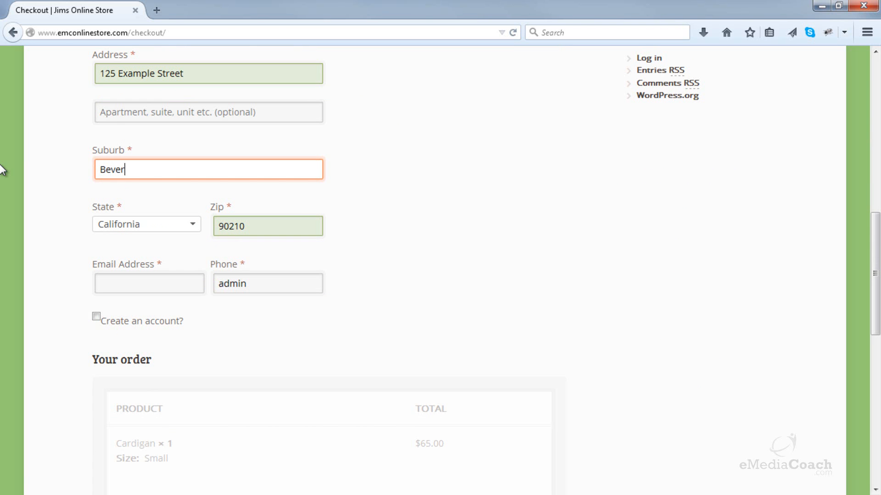
pyautogui.write('ly Hills')
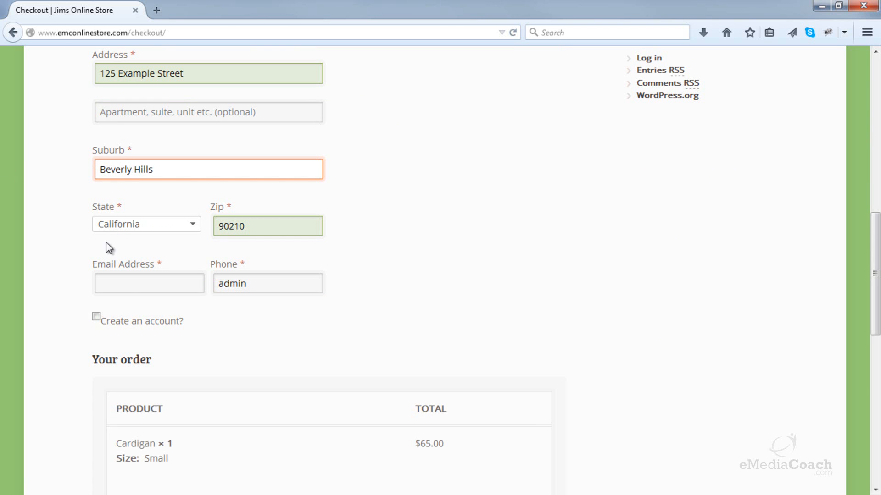
# - Fill in the customer's email and phone number, leaving Create an account unticked
pyautogui.click(127, 281)
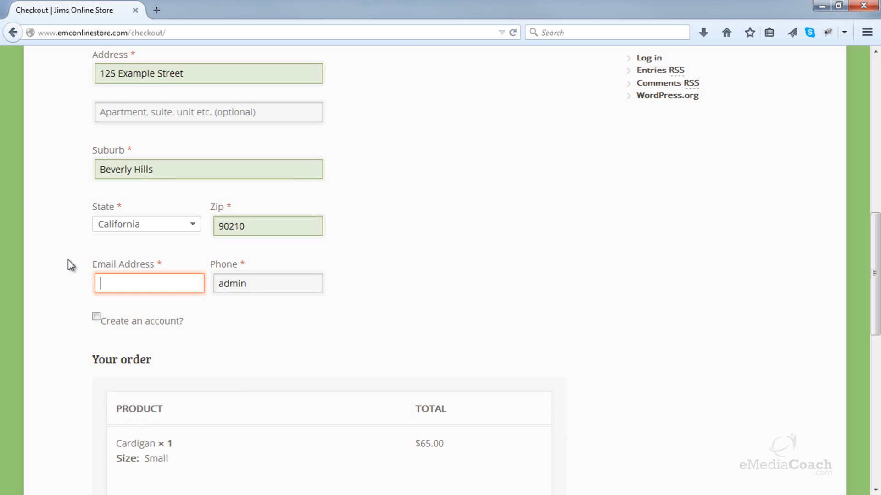
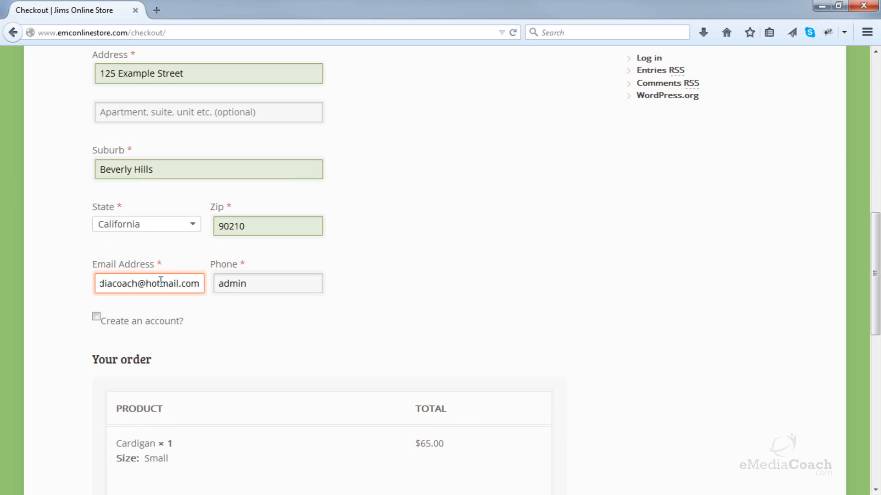
pyautogui.press('Tab')
pyautogui.press('BackSpace')
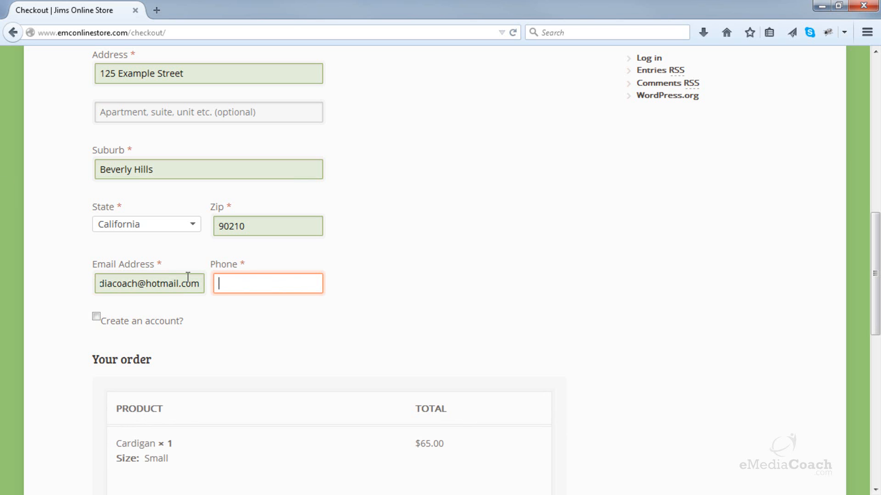
pyautogui.write('5554444444')
pyautogui.click(95, 318)
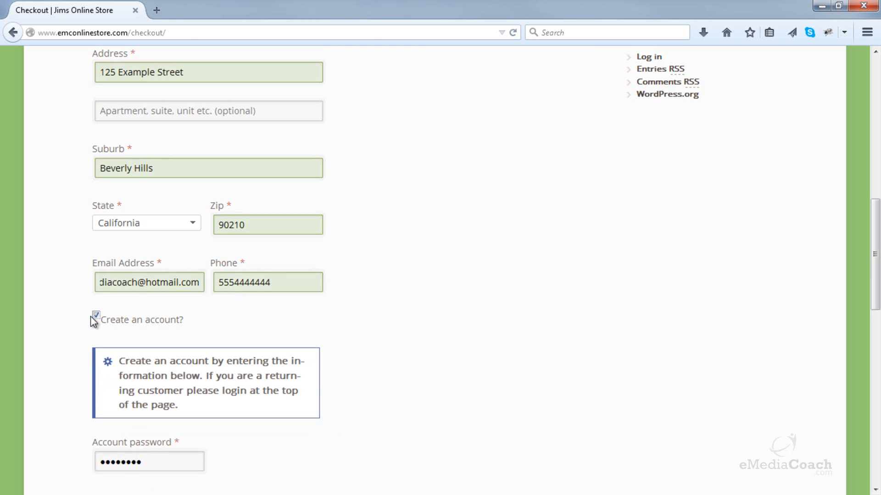
pyautogui.scroll(-3, 92, 317)
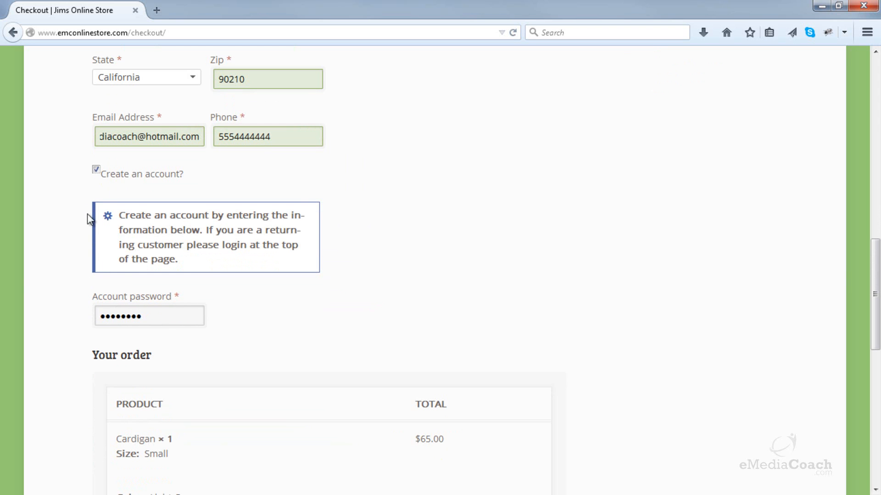
pyautogui.click(96, 171)
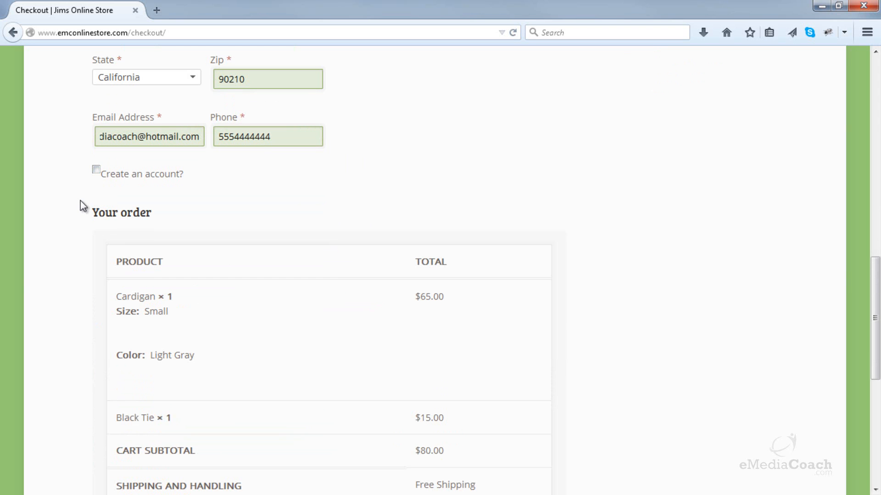
pyautogui.scroll(-5, 81, 202)
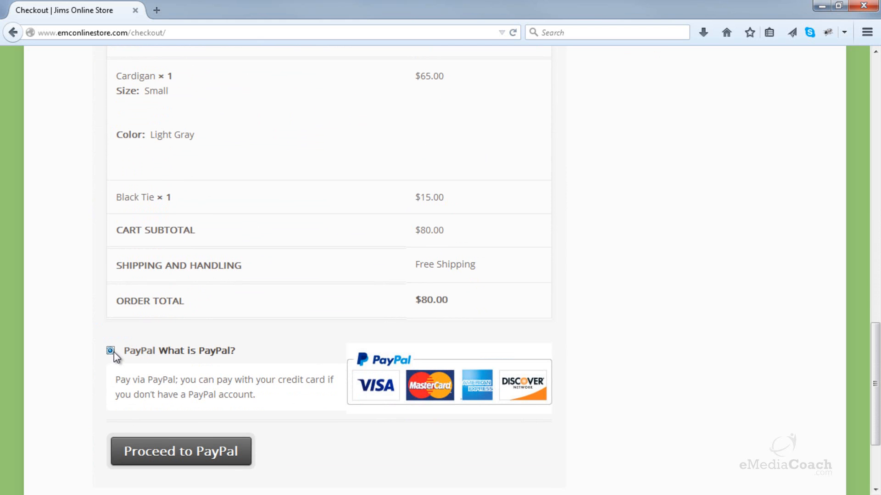
# - Place the order with Proceed to PayPal and dismiss Firefox's save-password prompt
pyautogui.scroll(-3, 113, 352)
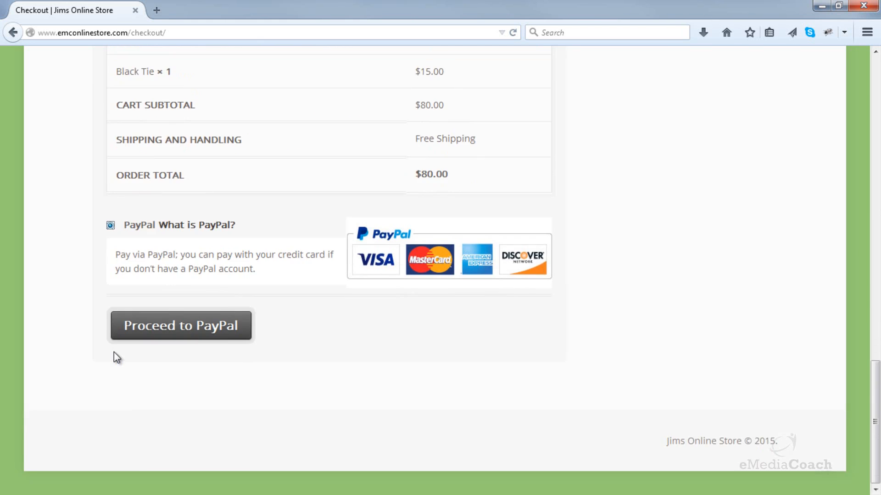
pyautogui.click(154, 336)
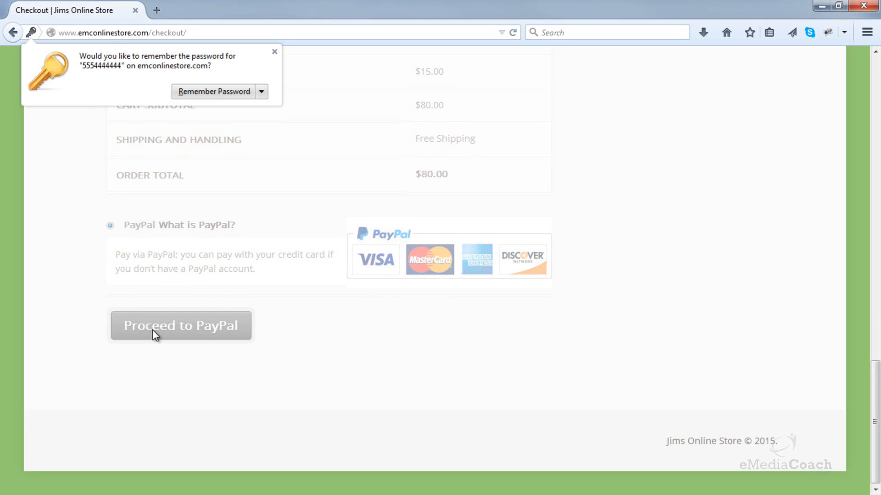
pyautogui.click(274, 52)
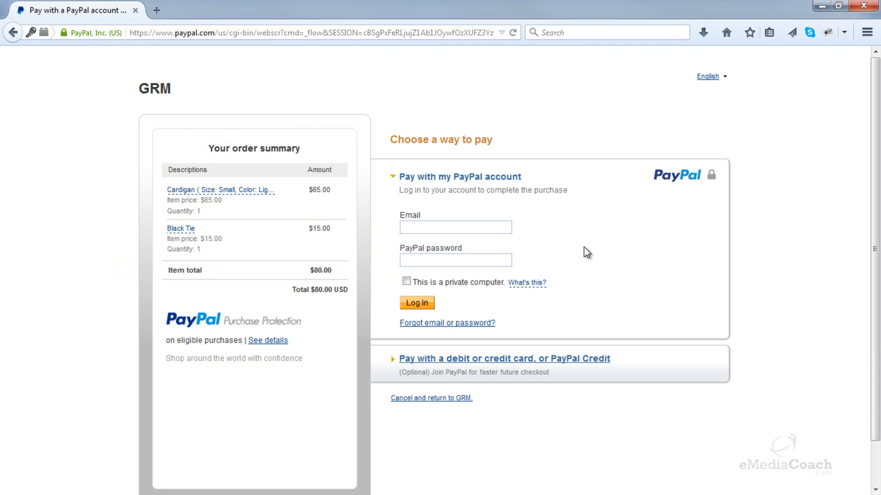
# - Look over PayPal's debit or credit card payment form
pyautogui.click(522, 360)
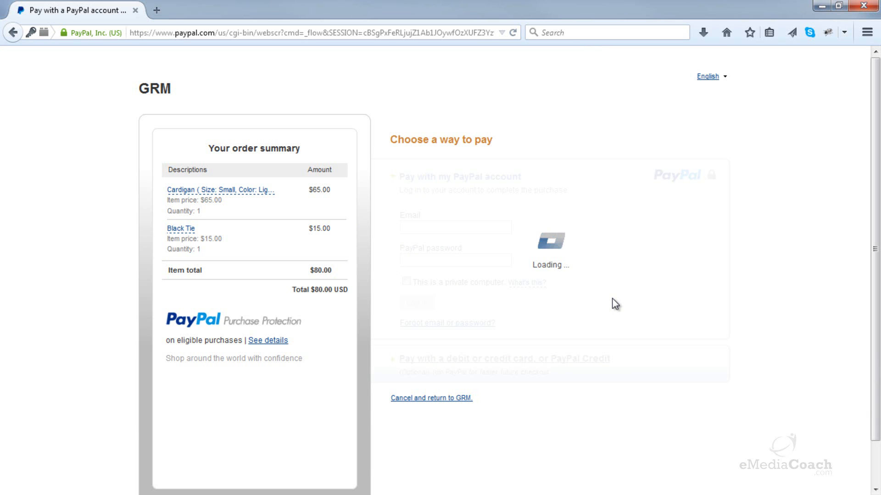
pyautogui.scroll(-5, 614, 299)
pyautogui.scroll(-3, 613, 298)
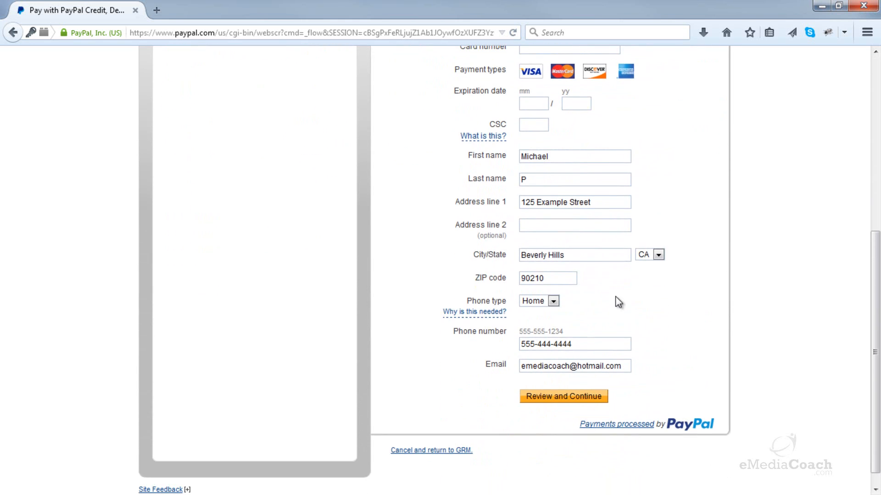
pyautogui.scroll(2, 618, 300)
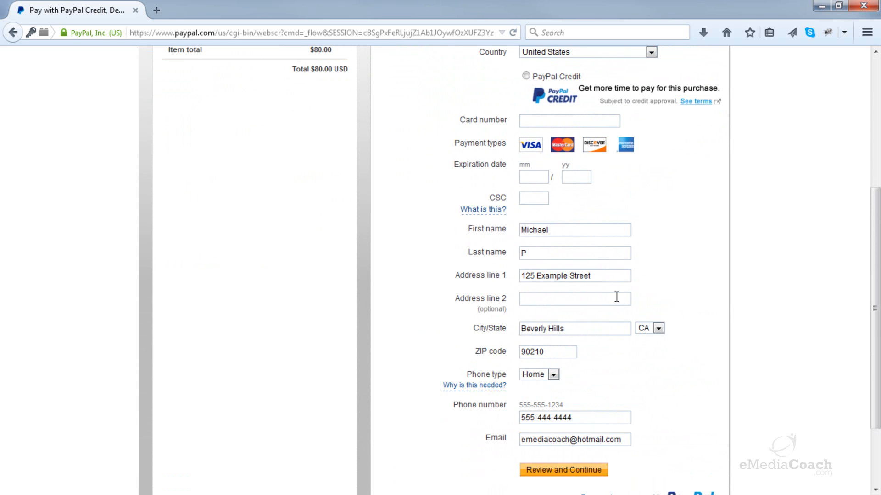
pyautogui.scroll(6, 617, 297)
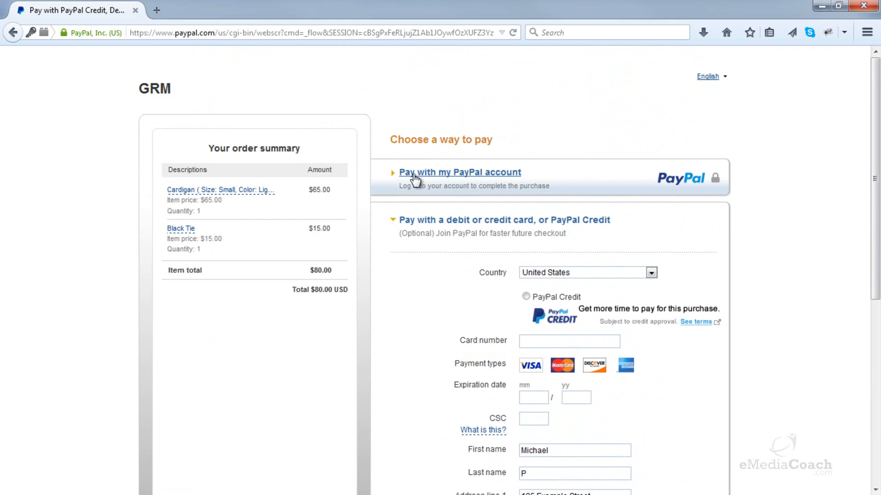
# - Switch back to paying with a PayPal account and enter its email and password
pyautogui.click(413, 174)
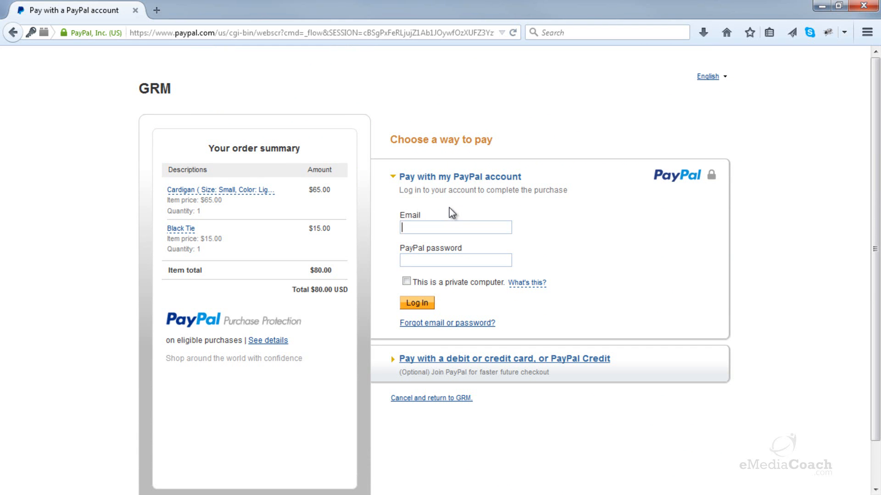
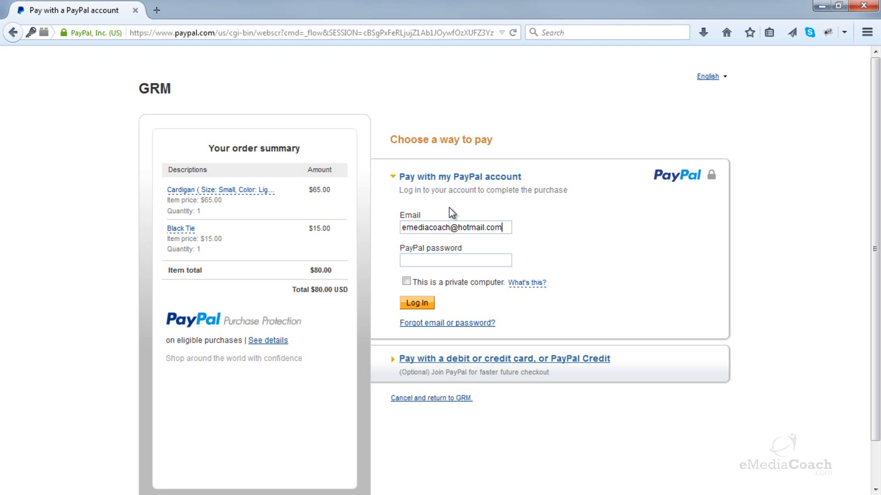
pyautogui.press('Tab')
pyautogui.write('••••••••')
# - Log in, pay the $80.00 USD with Pay Now, and return to the merchant
pyautogui.click(429, 302)
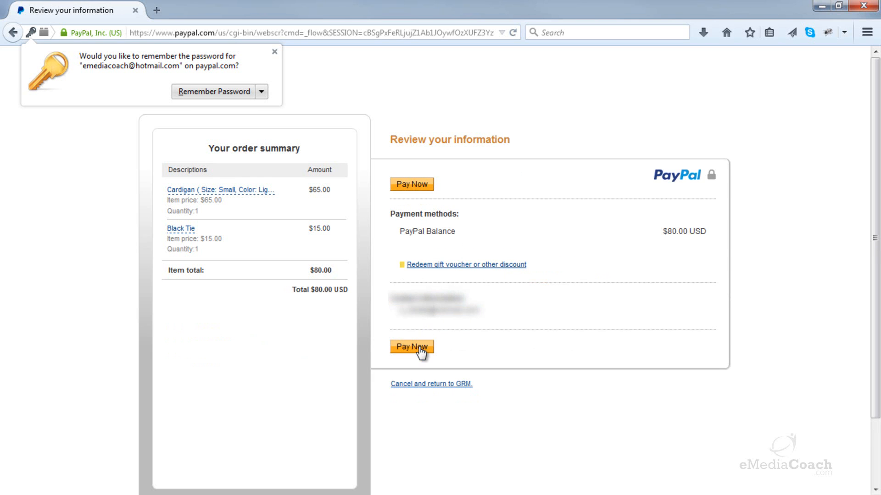
pyautogui.click(420, 349)
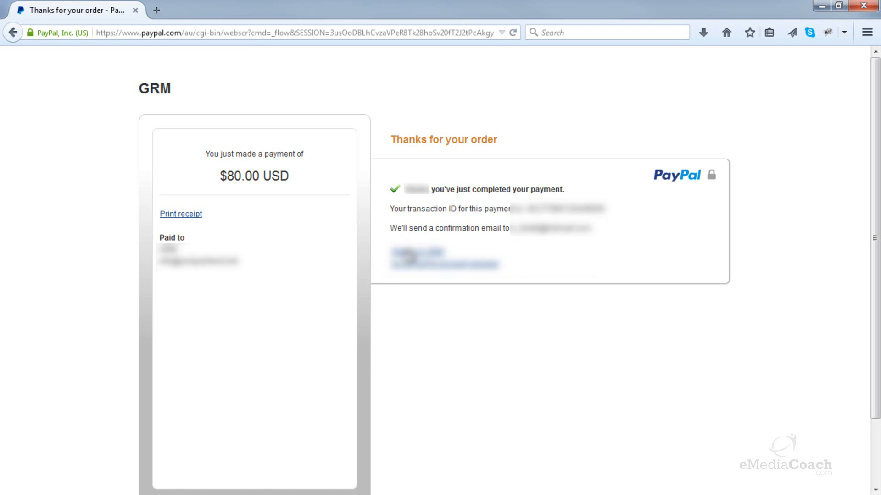
pyautogui.click(410, 259)
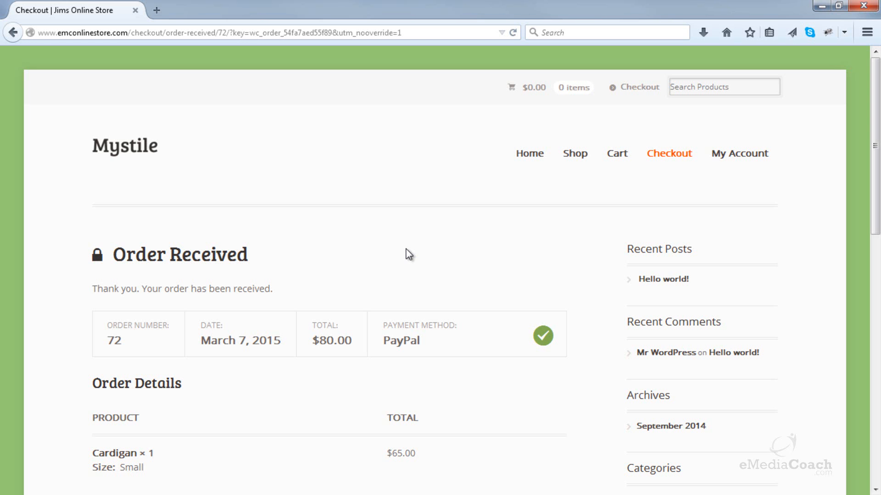
# - Scroll through the Order Received page for order 72 and its customer details
pyautogui.scroll(-3, 409, 255)
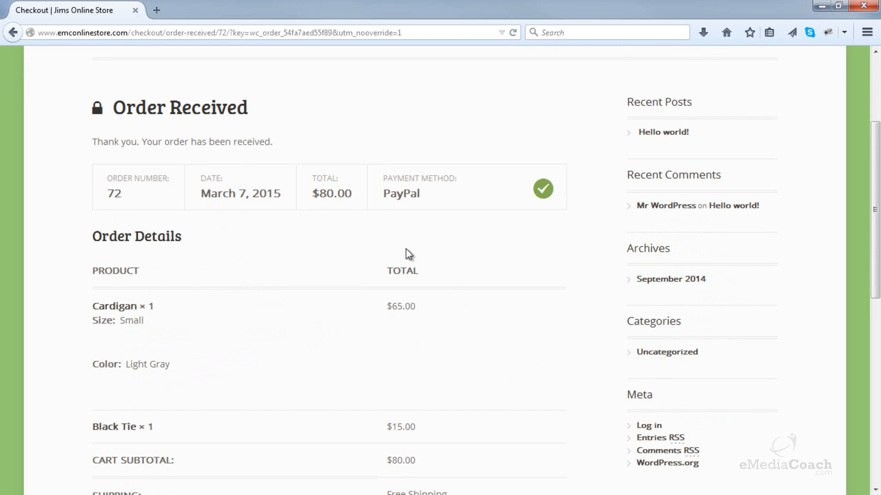
pyautogui.scroll(-8, 409, 254)
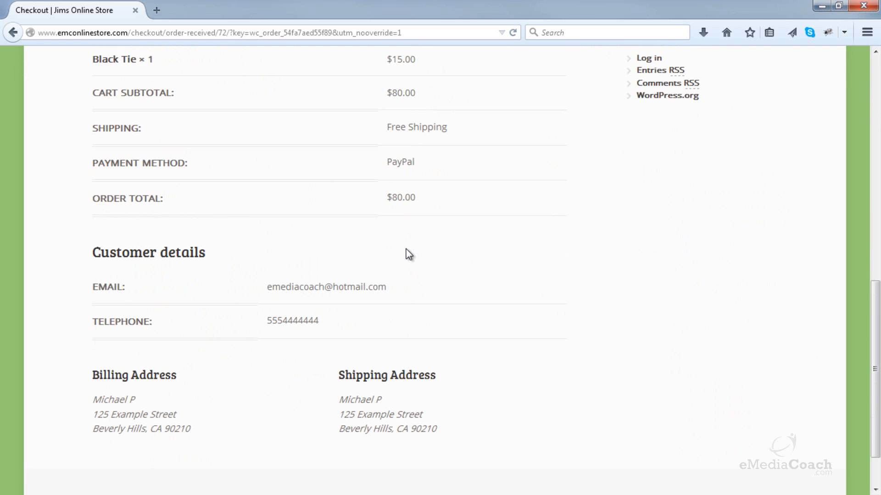
pyautogui.scroll(-2, 409, 255)
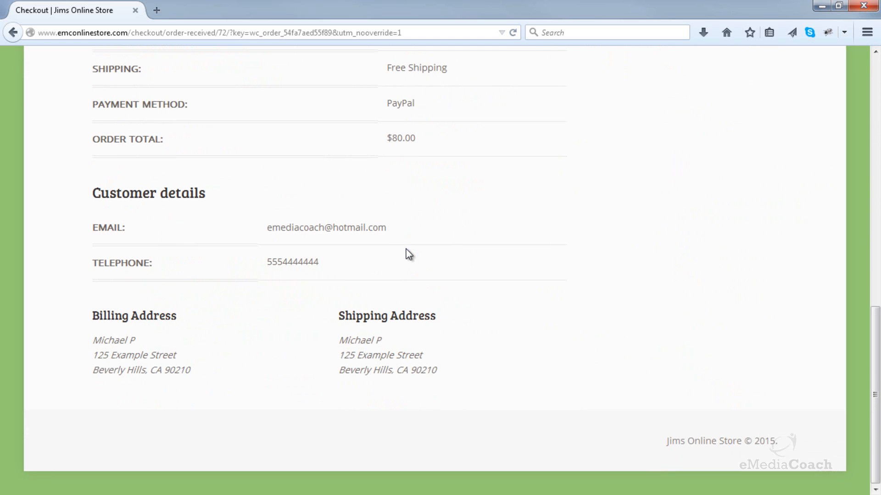
pyautogui.scroll(10, 409, 255)
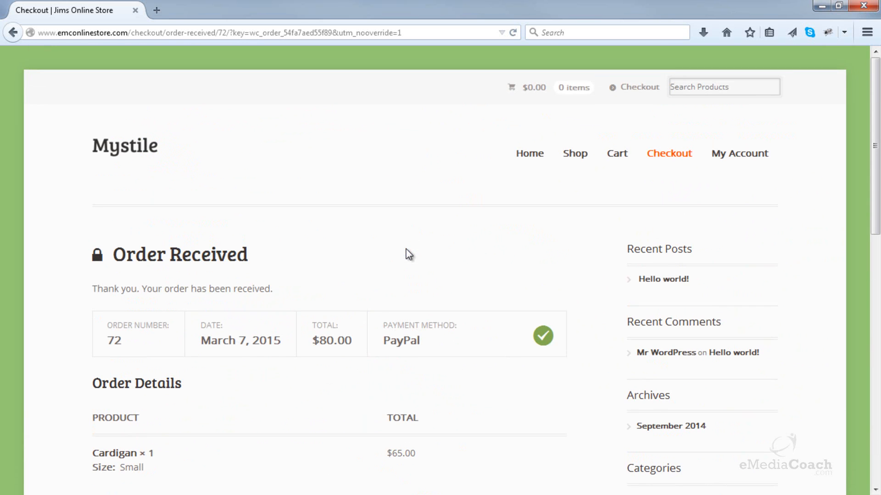
# - Go to the Hotmail website in a new browser tab
pyautogui.click(158, 10)
pyautogui.write('hotmail')
pyautogui.hotkey('ctrl', 'Return')
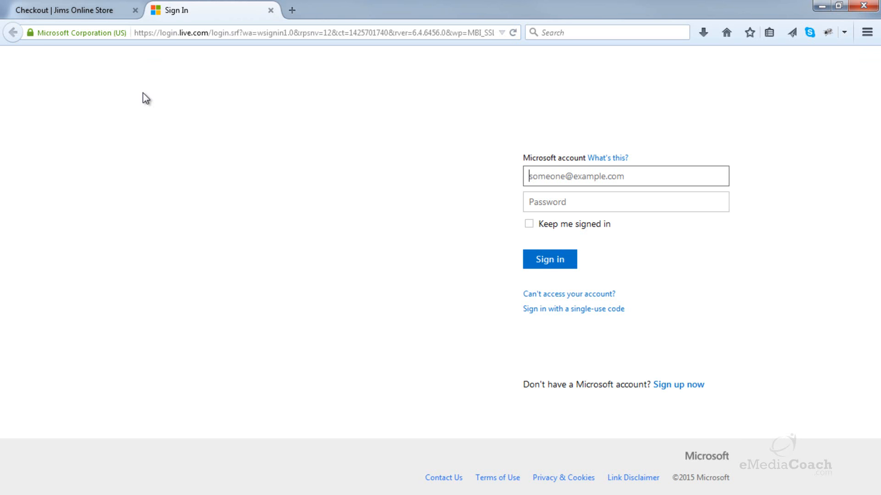
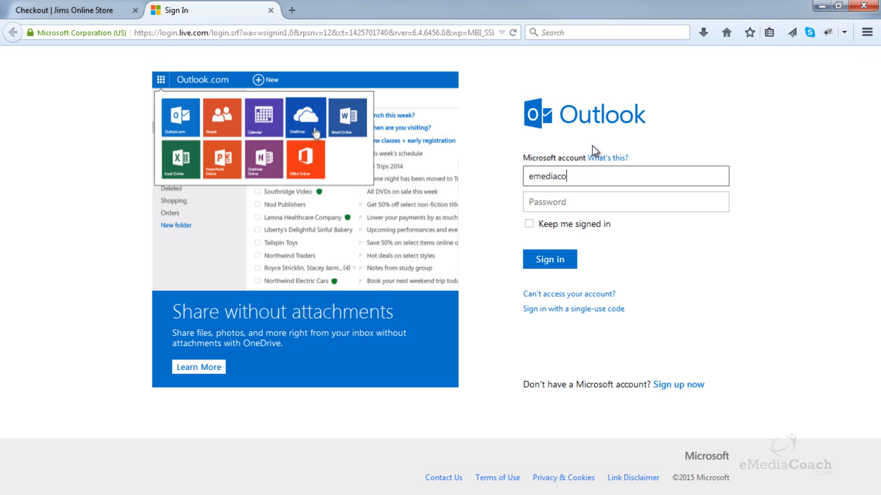
# - Sign in with the Microsoft account email and password
pyautogui.press('Tab')
pyautogui.write('********')
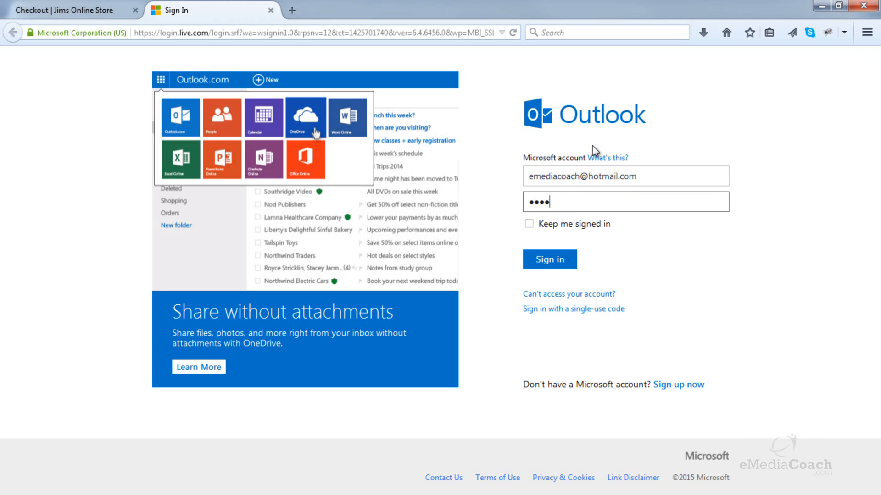
pyautogui.press('Return')
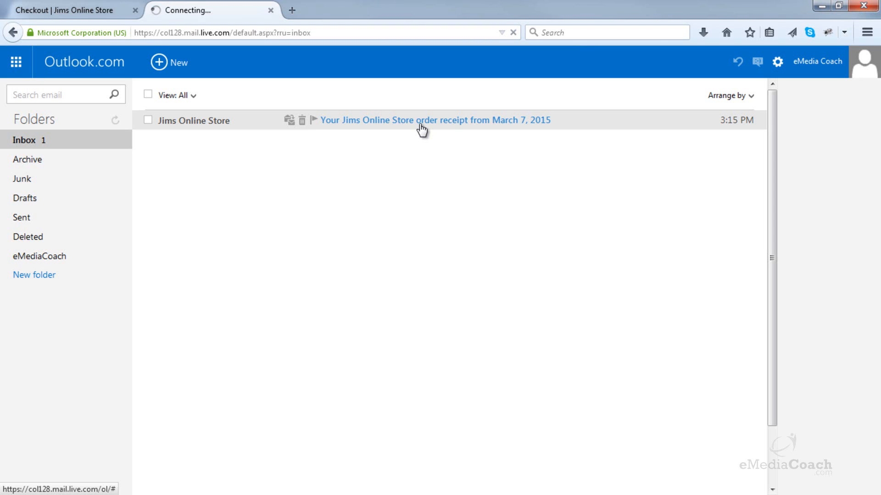
# - Read the Order #72 receipt (Cardigan $65.00, Black Tie $15.00, $80.00 total), then sign out
pyautogui.click(390, 124)
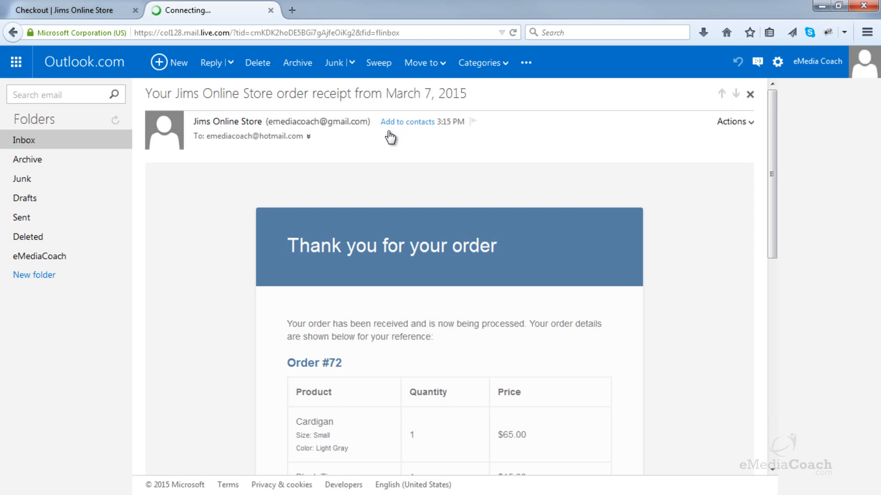
pyautogui.scroll(-3, 404, 178)
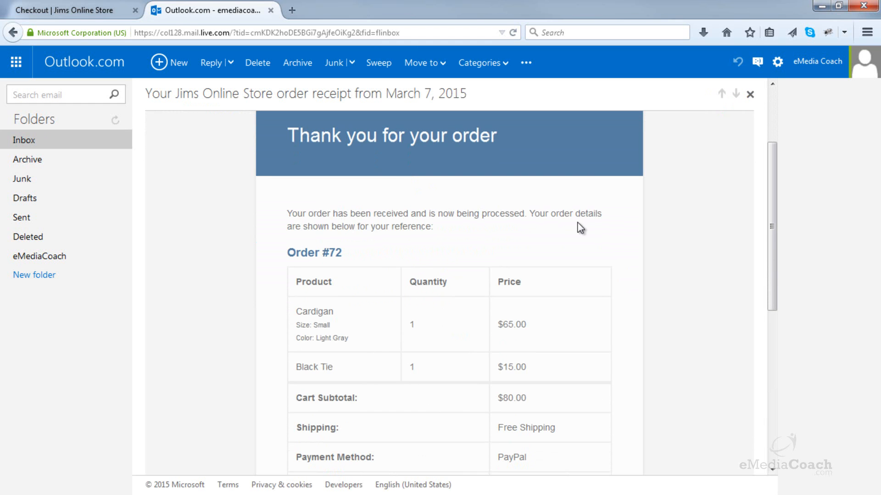
pyautogui.scroll(-1, 580, 227)
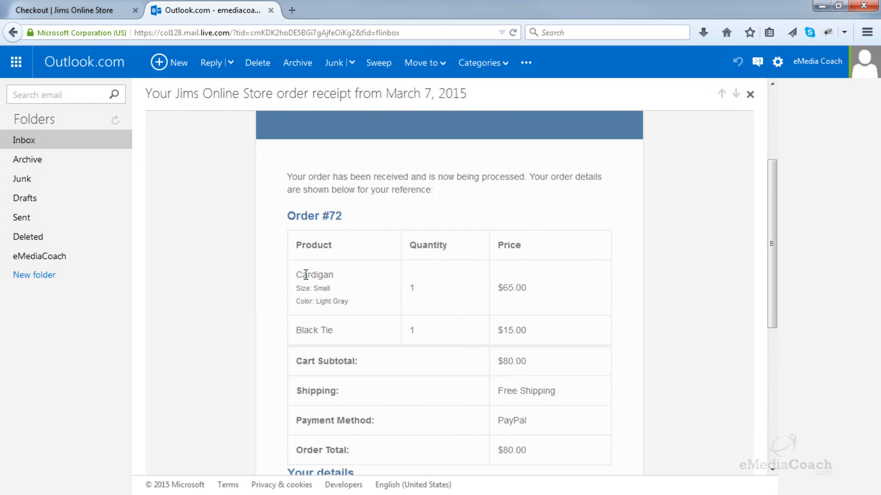
pyautogui.scroll(-1, 306, 275)
pyautogui.scroll(-1, 429, 260)
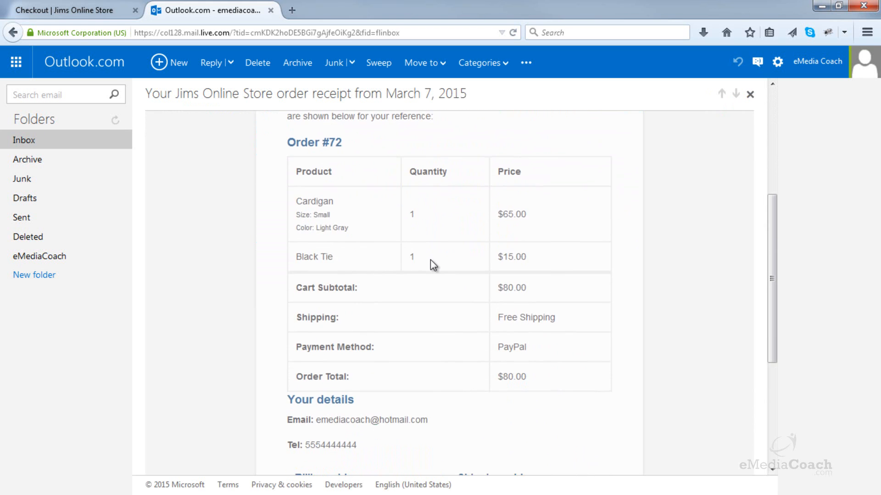
pyautogui.scroll(-3, 475, 289)
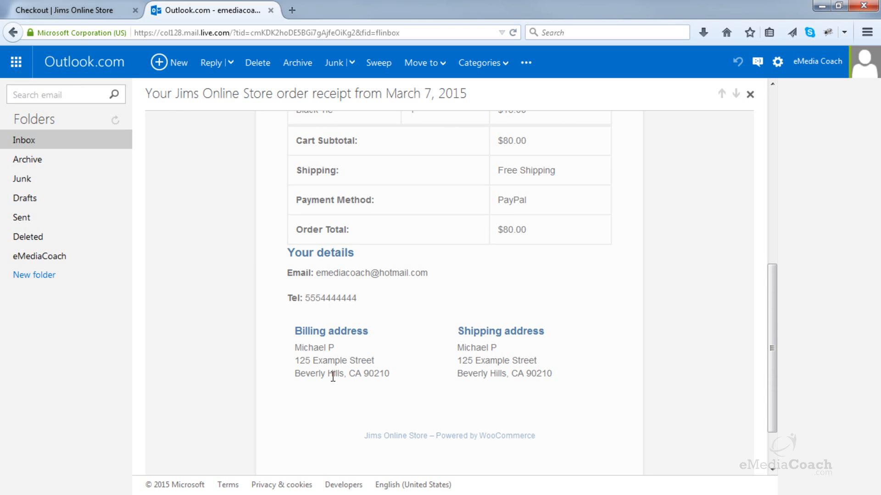
pyautogui.scroll(5, 333, 376)
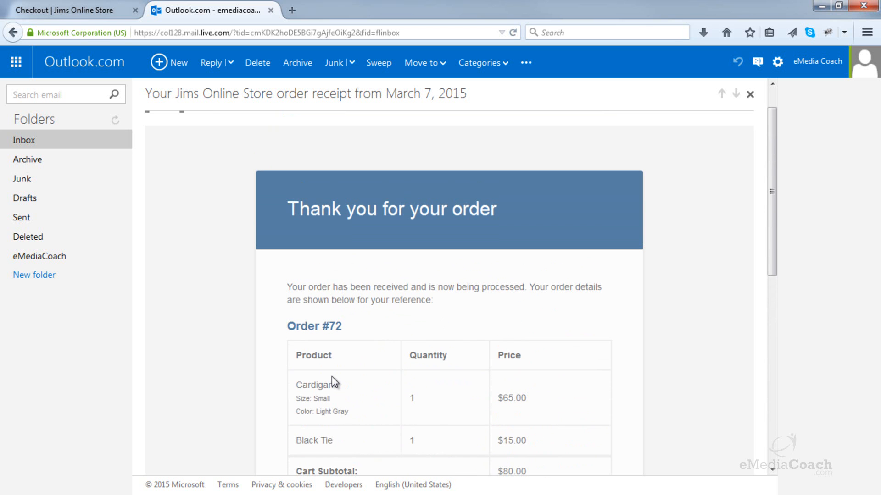
pyautogui.scroll(-3, 331, 376)
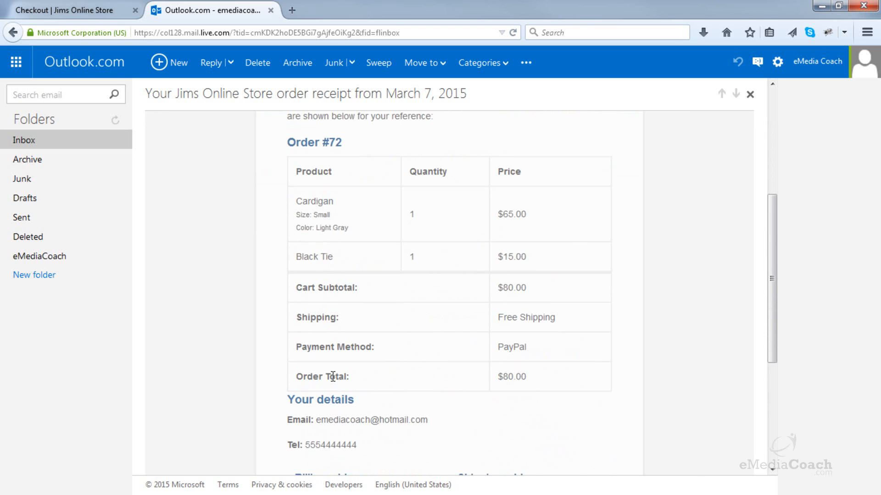
pyautogui.scroll(4, 333, 376)
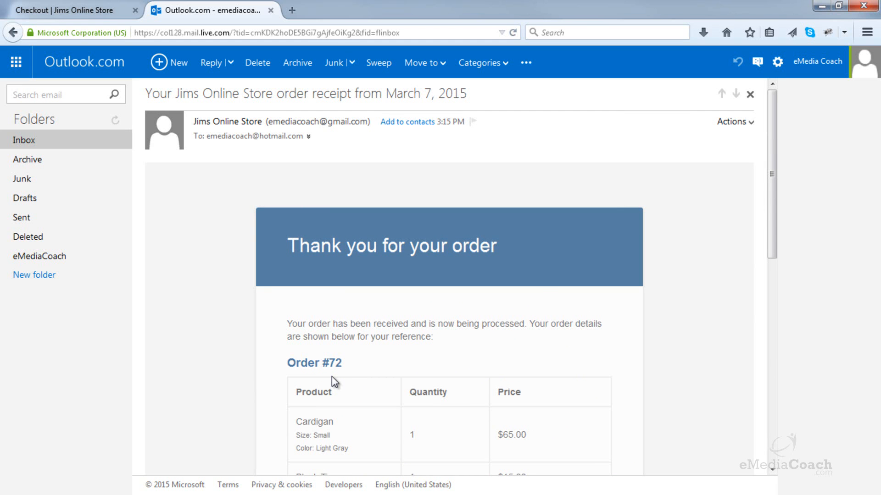
pyautogui.click(815, 61)
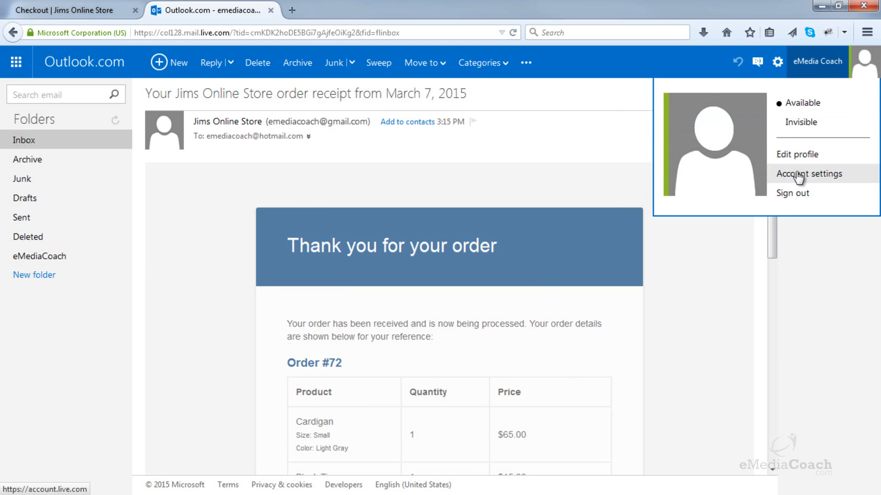
pyautogui.click(799, 174)
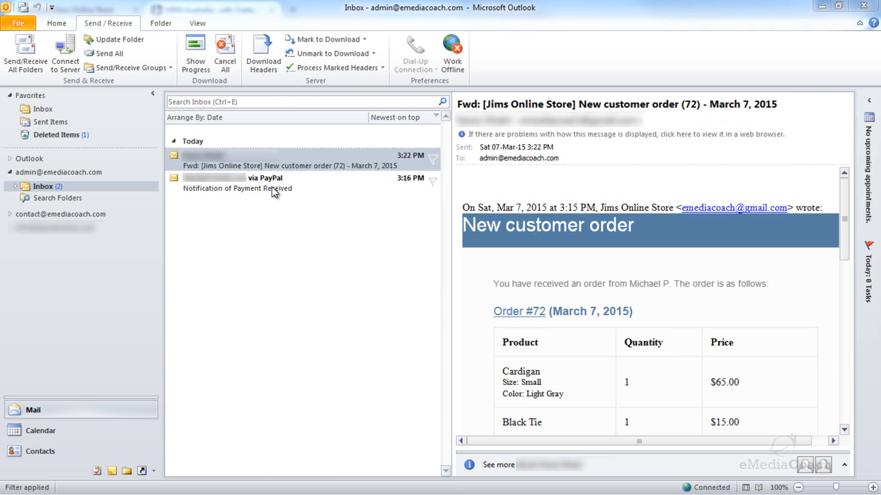
# - Read the forwarded New customer order (72) email, then minimize Outlook
pyautogui.click(278, 168)
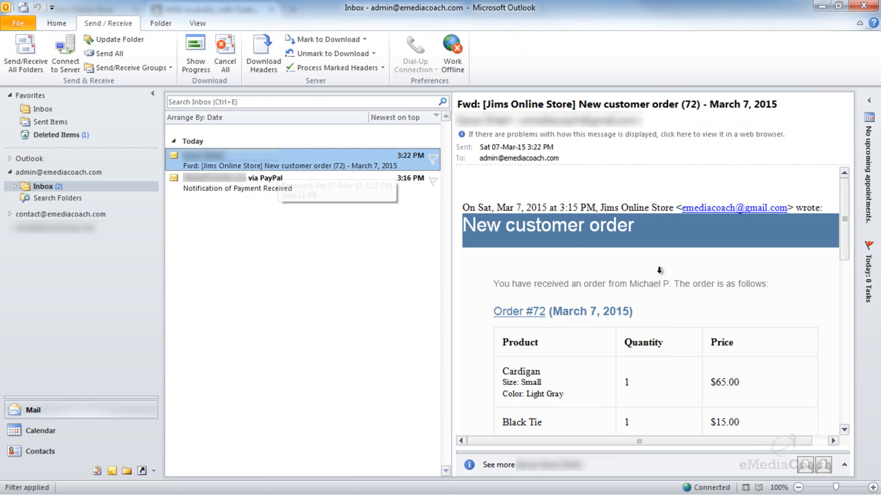
pyautogui.click(787, 294)
pyautogui.scroll(-3, 787, 289)
pyautogui.scroll(-1, 787, 290)
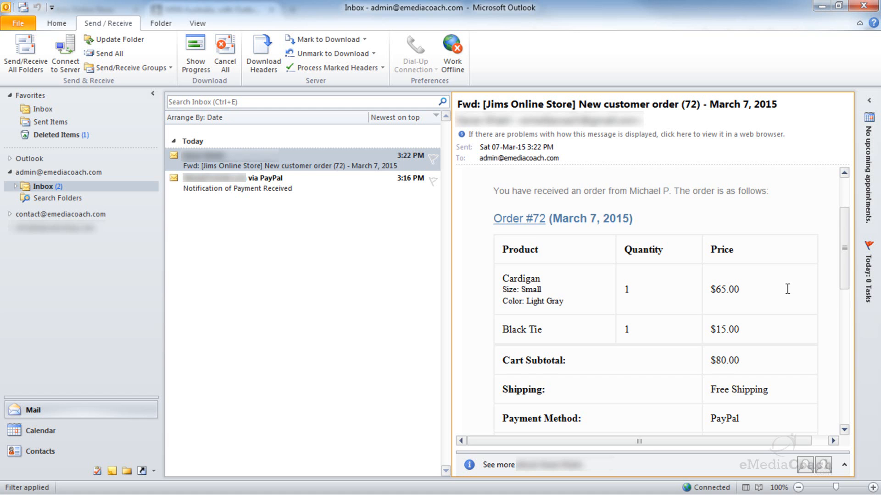
pyautogui.scroll(-2, 787, 289)
pyautogui.scroll(-1, 580, 216)
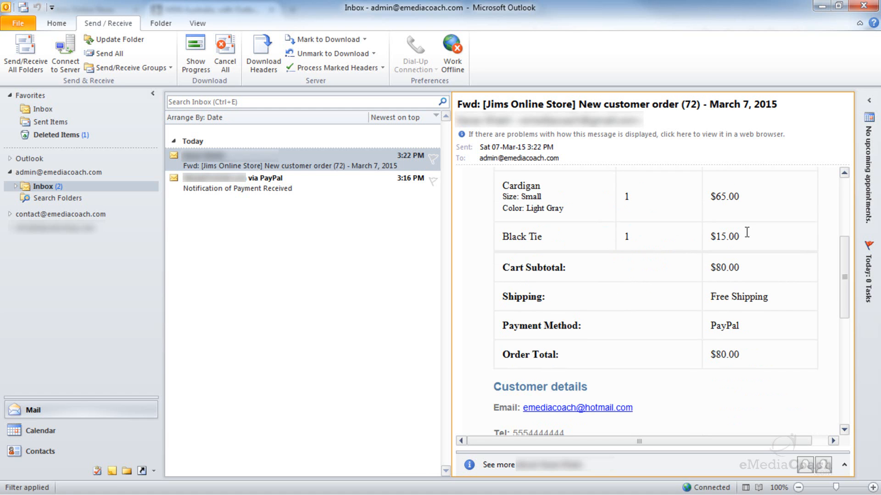
pyautogui.scroll(-6, 716, 244)
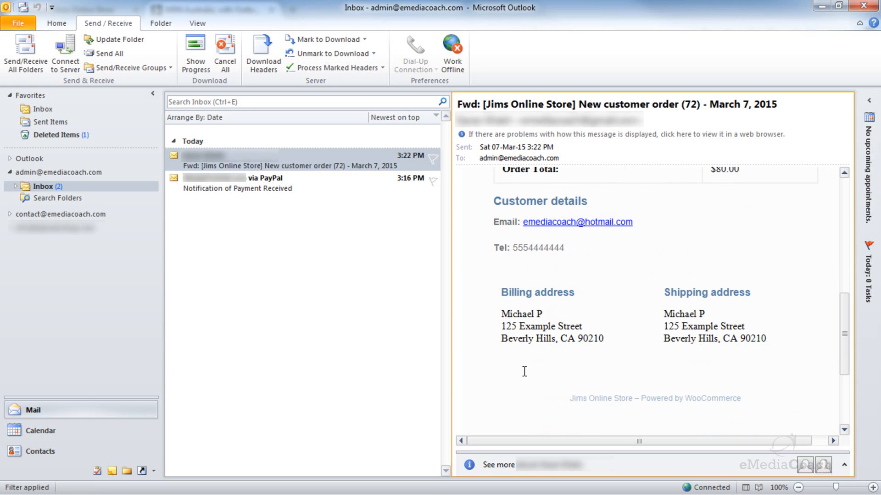
pyautogui.scroll(5, 524, 372)
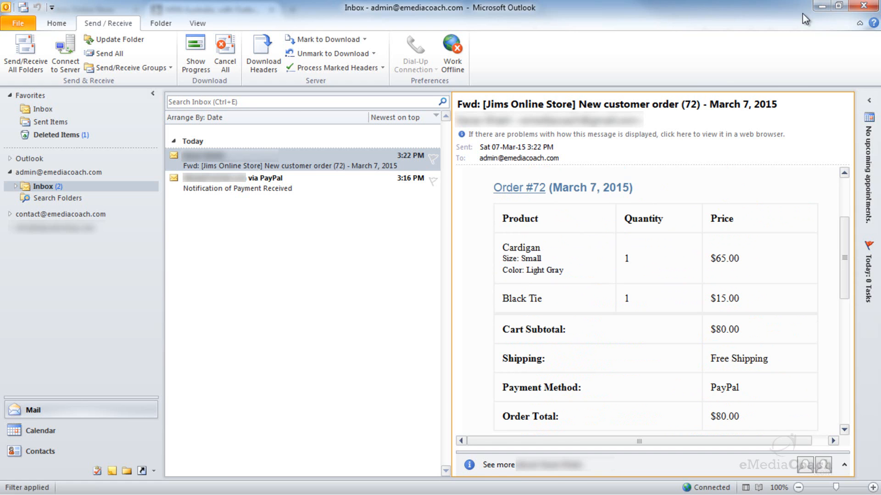
pyautogui.click(822, 6)
# - Log in to PayPal with the business account email and password, declining to save the password
pyautogui.click(323, 28)
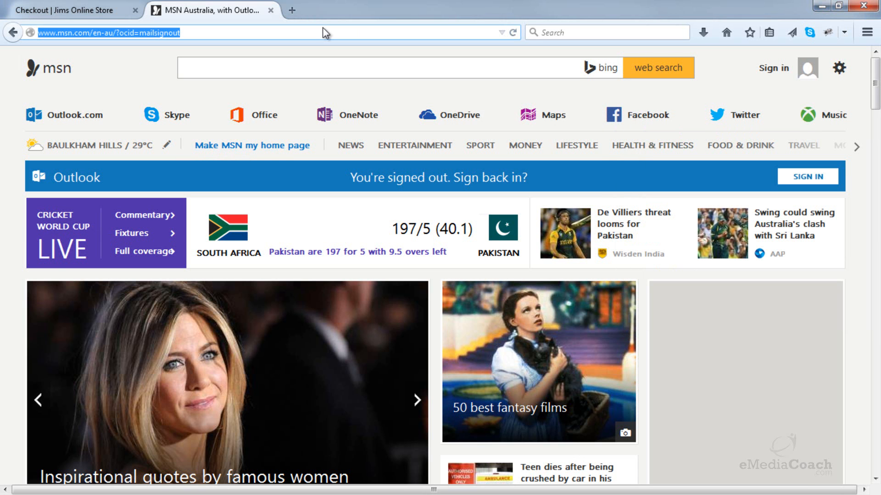
pyautogui.write('paypal')
pyautogui.press('Return')
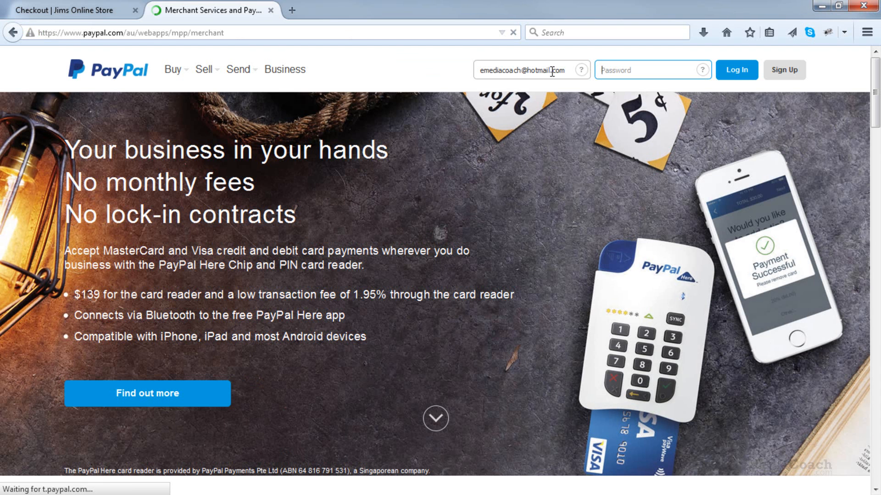
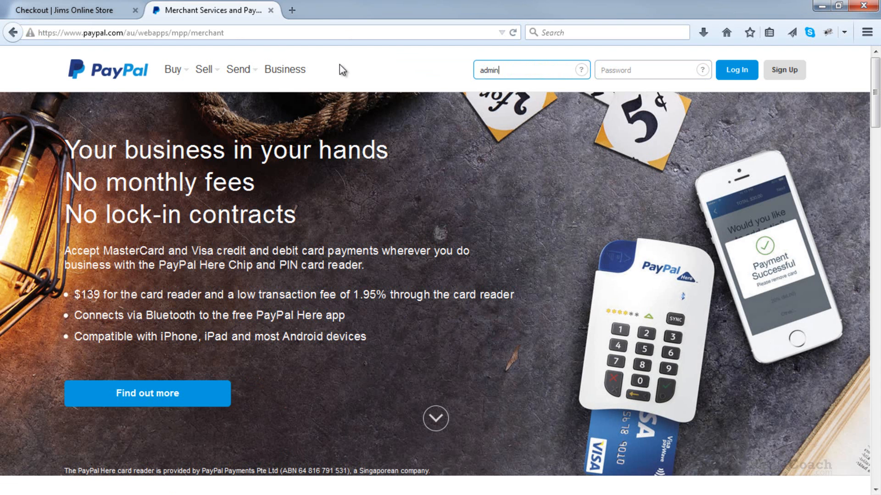
pyautogui.press('Tab')
pyautogui.write('********')
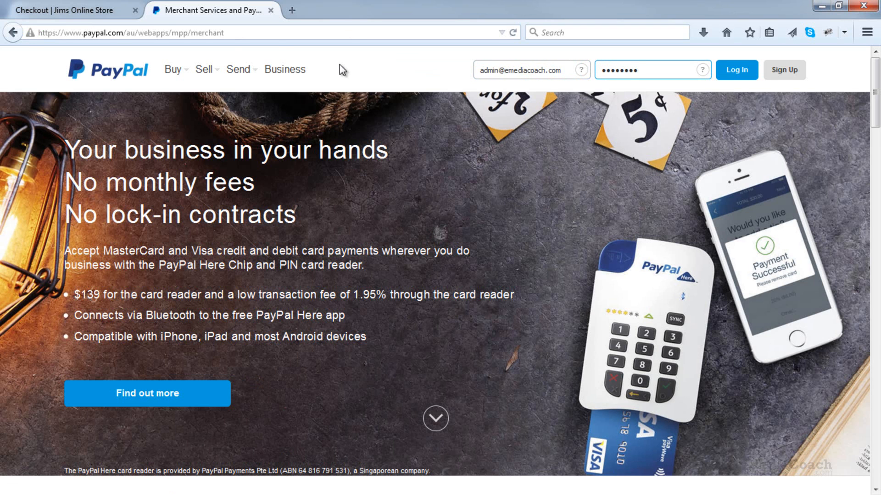
pyautogui.press('Return')
pyautogui.click(274, 52)
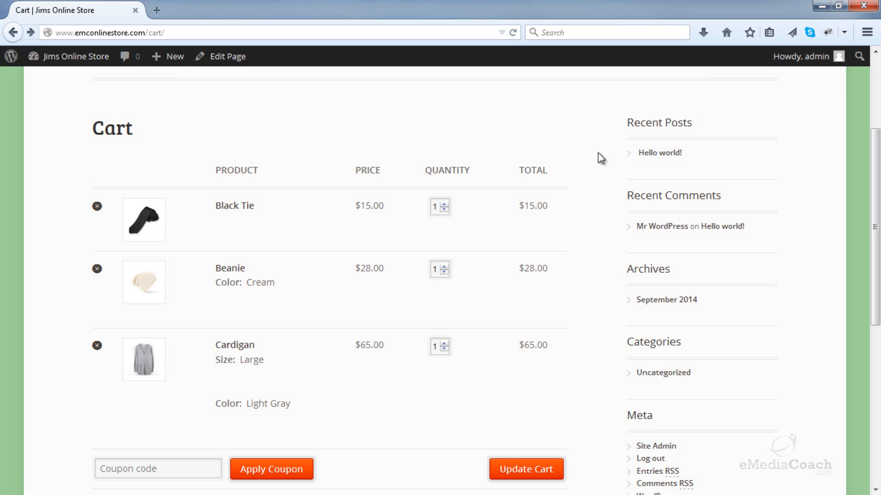
# - Browse the products on the Shop page, then go to the admin Dashboard via the Jims Online Store menu
pyautogui.scroll(3, 601, 159)
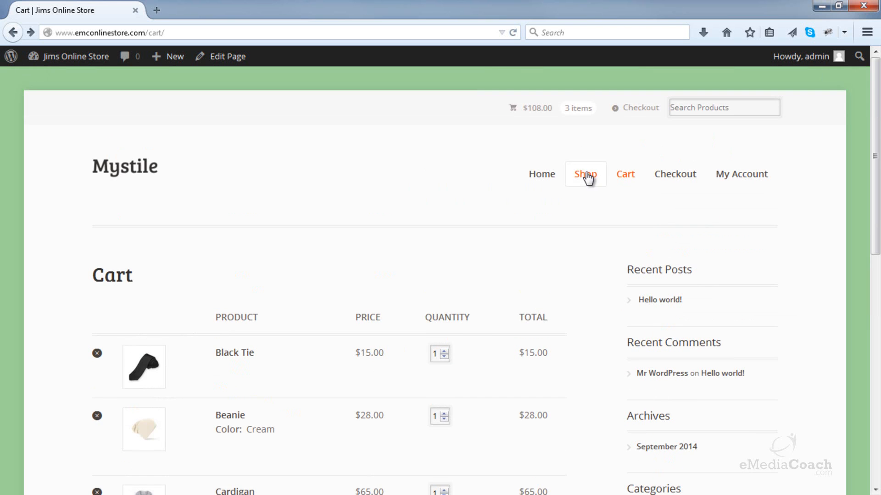
pyautogui.click(587, 176)
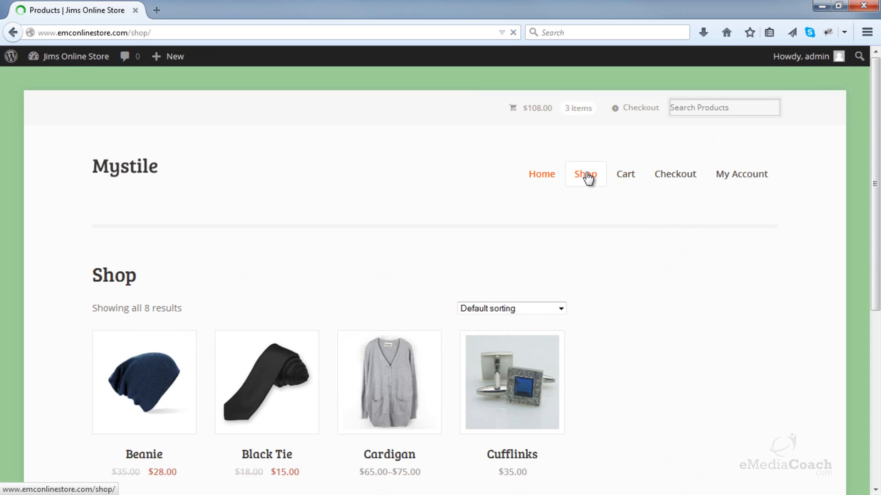
pyautogui.scroll(-3, 586, 179)
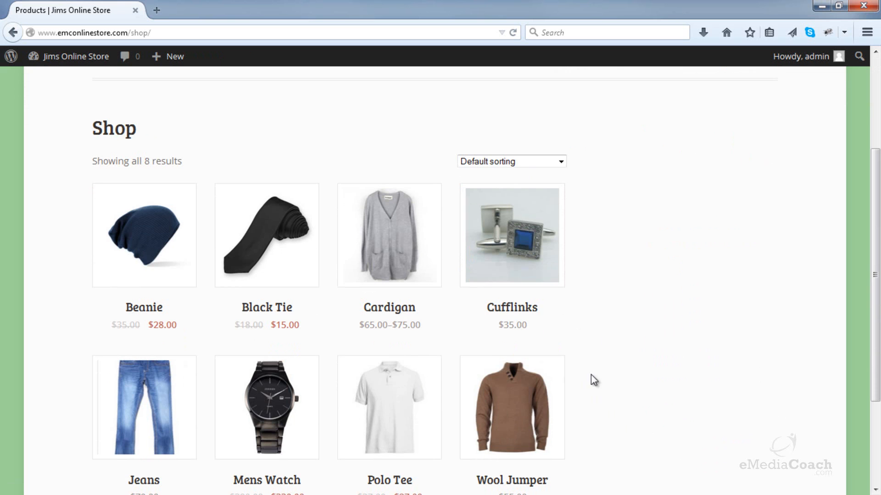
pyautogui.scroll(3, 658, 404)
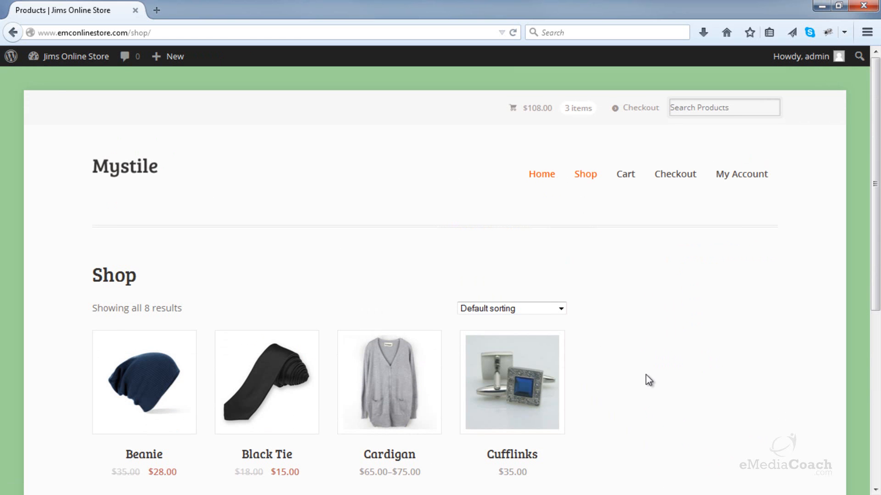
pyautogui.moveTo(49, 56)
pyautogui.click(50, 78)
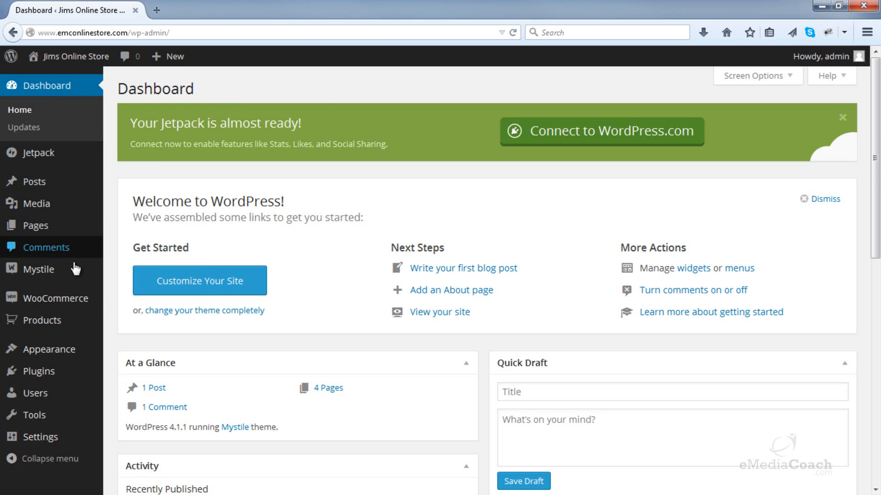
pyautogui.moveTo(72, 284)
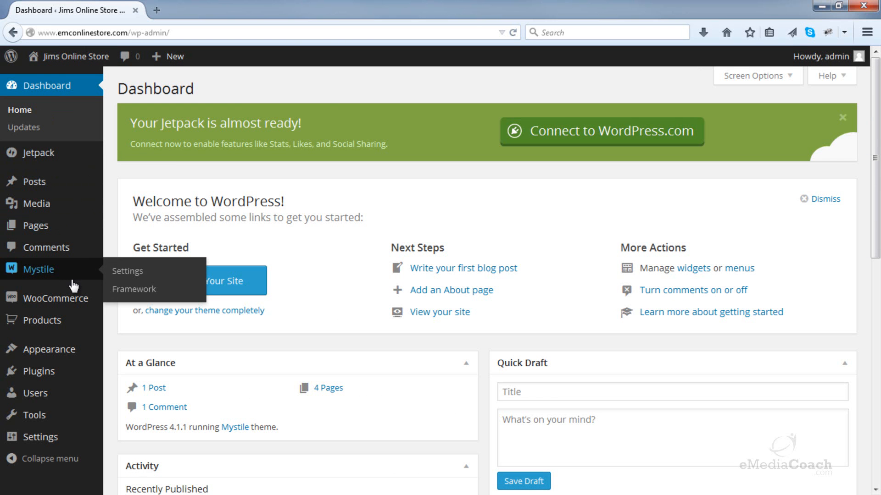
# - In Mystile's WooCommerce theme options, enable the sidebar on shop archives and product pages, then save
pyautogui.click(131, 273)
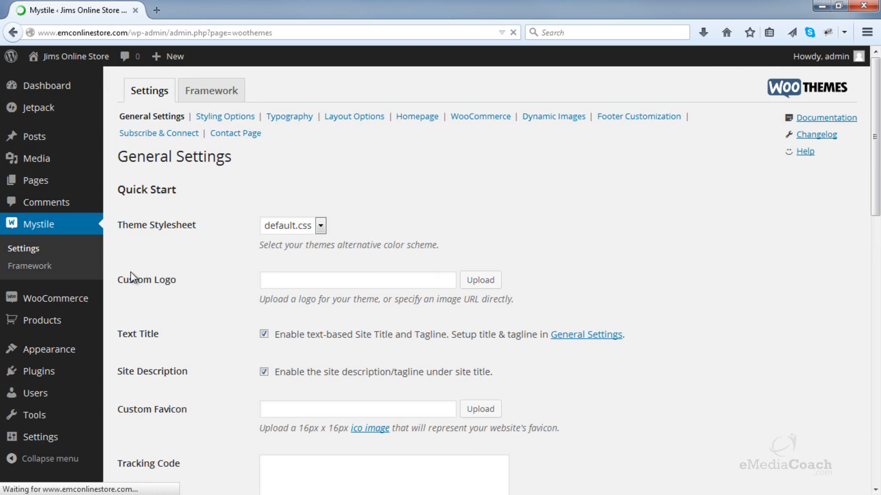
pyautogui.click(491, 121)
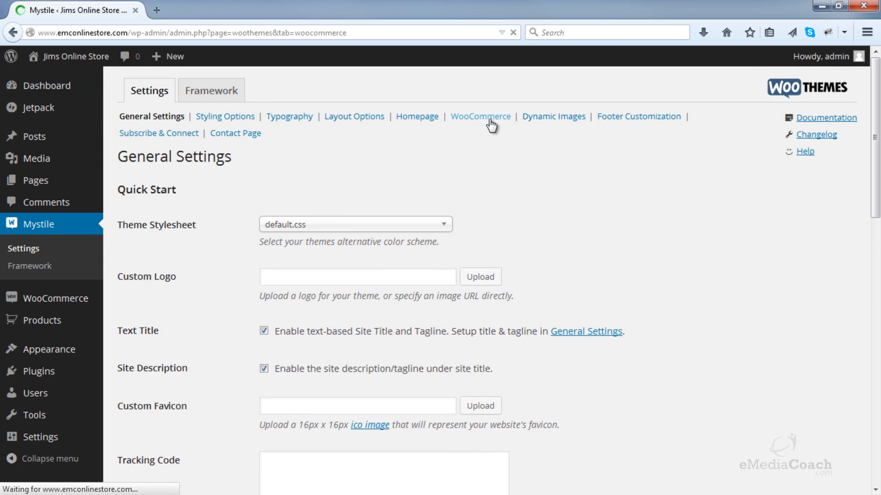
pyautogui.scroll(-10, 472, 129)
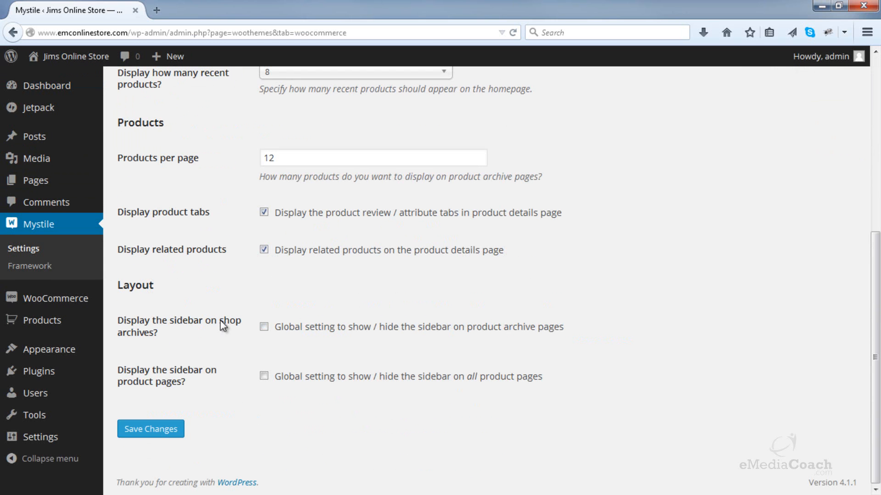
pyautogui.click(266, 331)
pyautogui.click(264, 376)
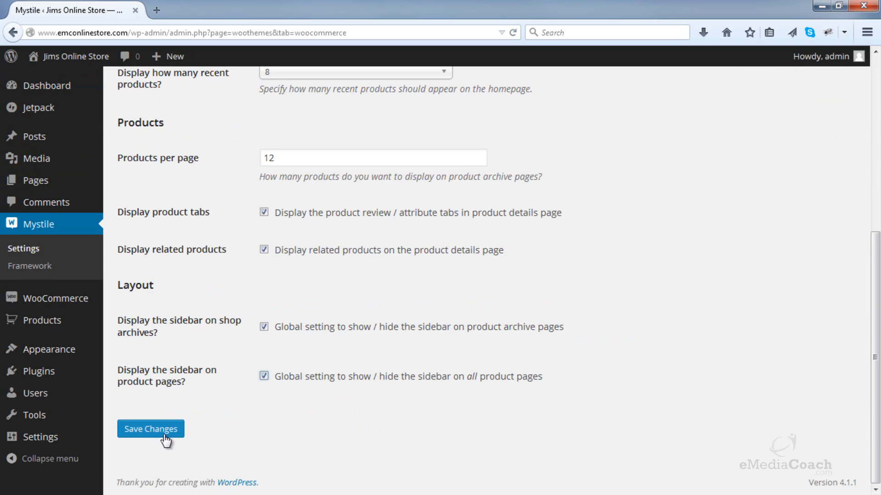
pyautogui.click(146, 438)
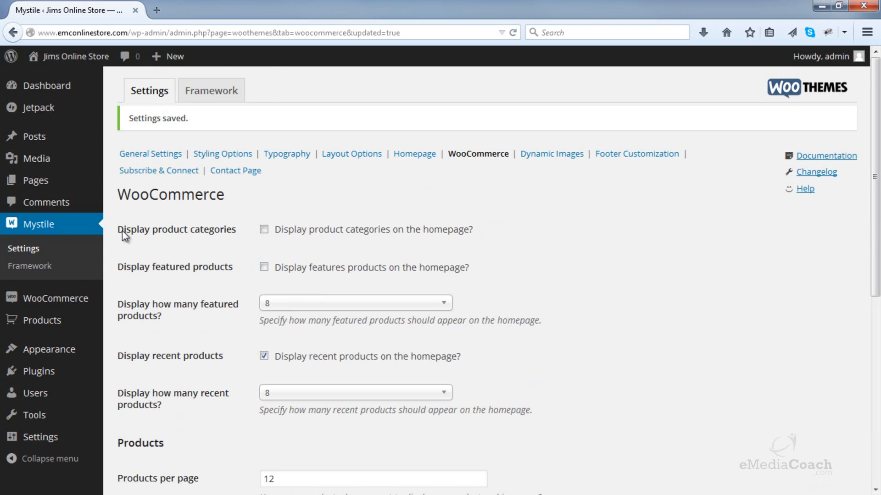
pyautogui.moveTo(76, 58)
pyautogui.middleClick(114, 77)
pyautogui.click(195, 10)
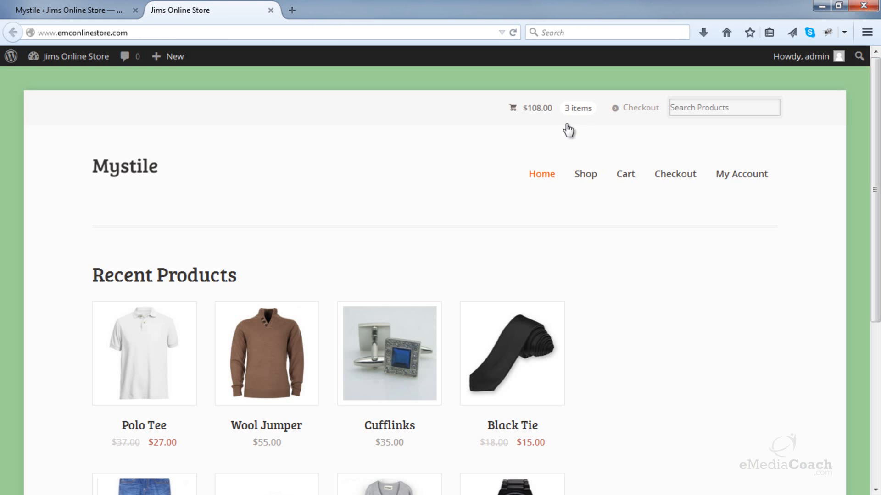
pyautogui.click(582, 171)
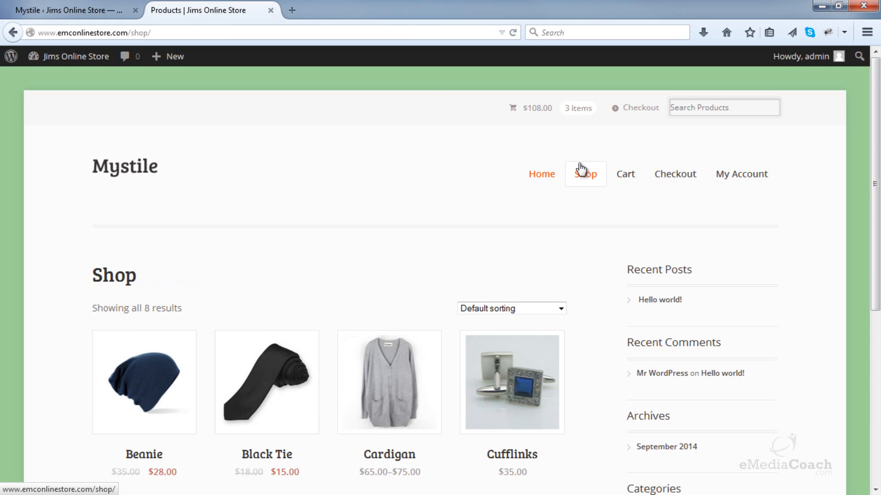
pyautogui.scroll(-5, 581, 171)
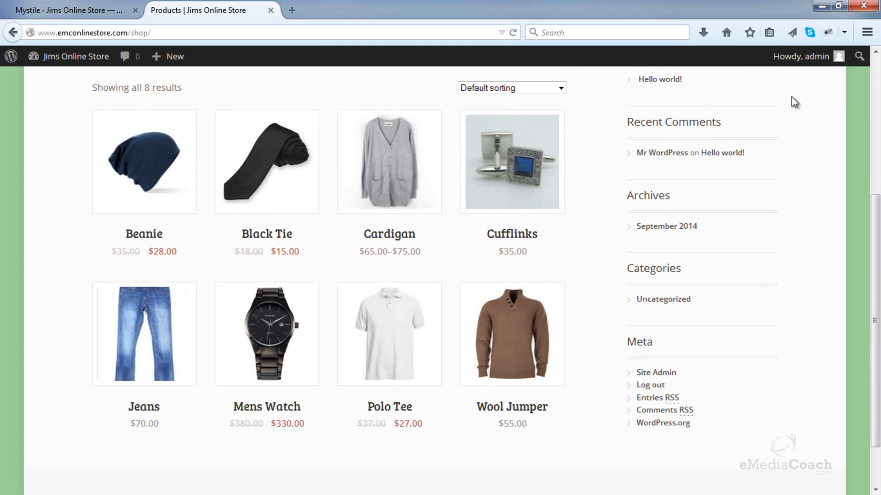
pyautogui.scroll(4, 812, 363)
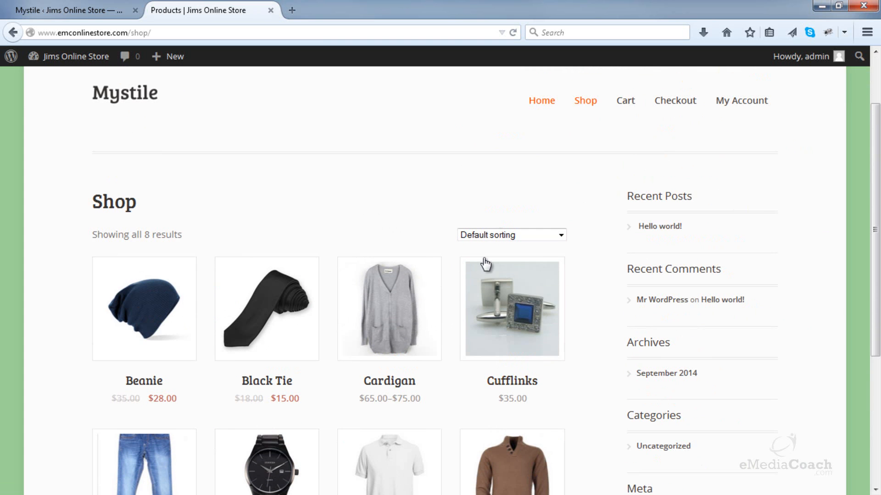
pyautogui.click(271, 10)
# - Go to Appearance > Widgets and briefly expand the Recent Posts widget in the Primary sidebar
pyautogui.moveTo(82, 362)
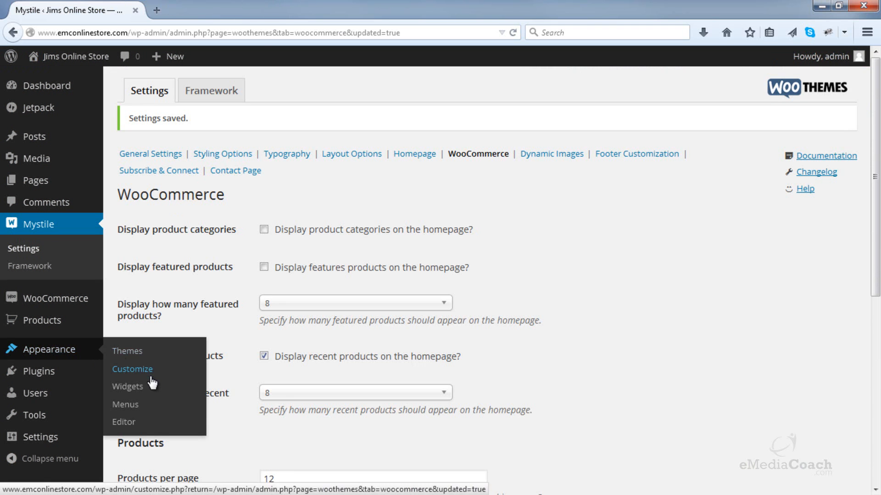
pyautogui.click(151, 390)
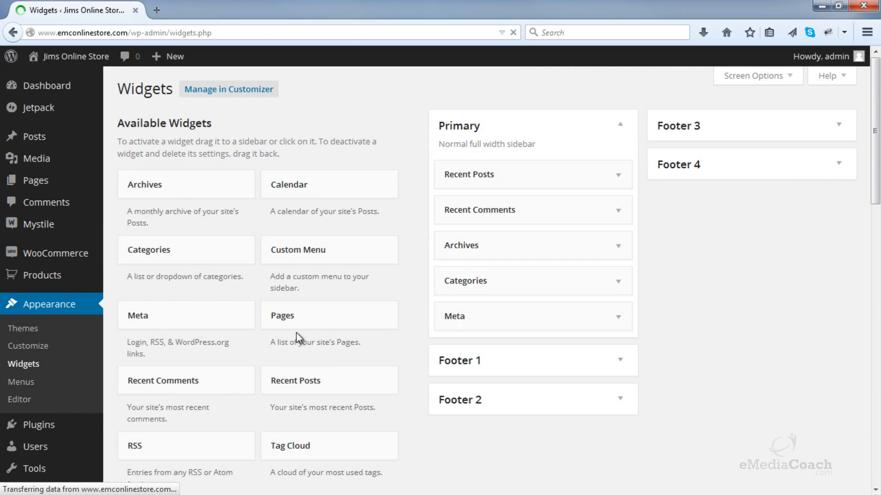
pyautogui.scroll(-3, 410, 314)
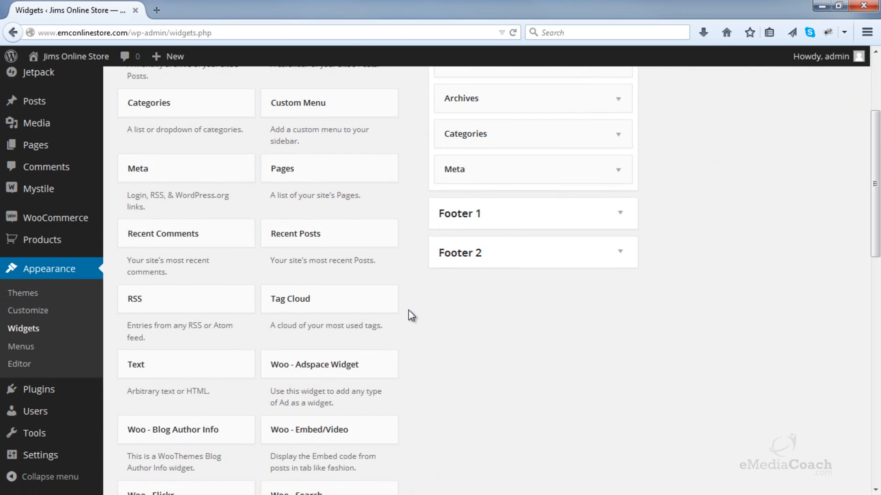
pyautogui.scroll(-3, 408, 310)
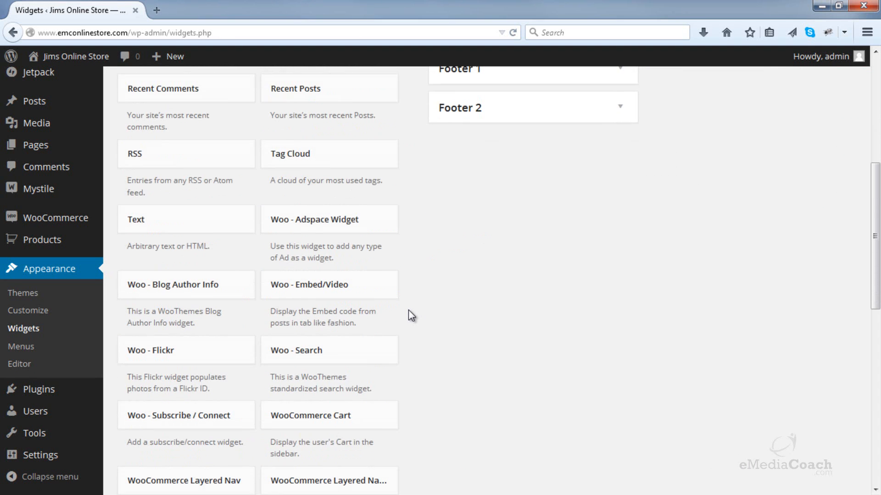
pyautogui.scroll(4, 409, 310)
pyautogui.scroll(3, 408, 310)
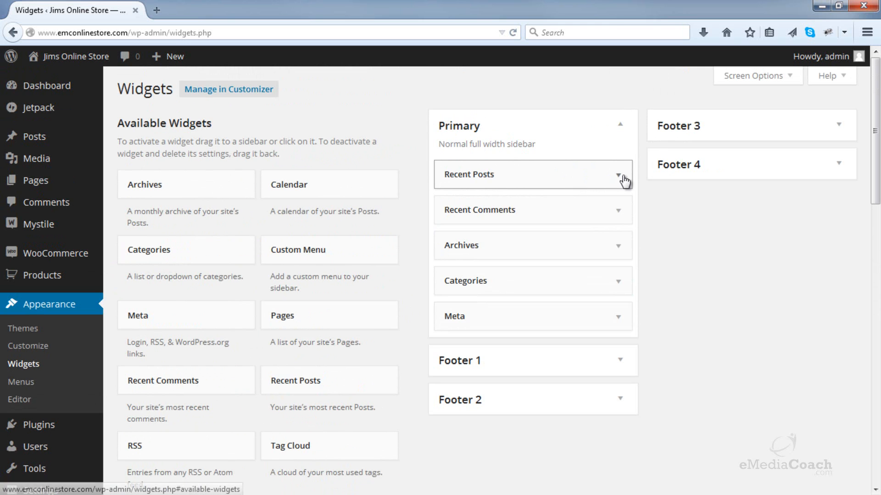
pyautogui.click(623, 179)
pyautogui.click(623, 179)
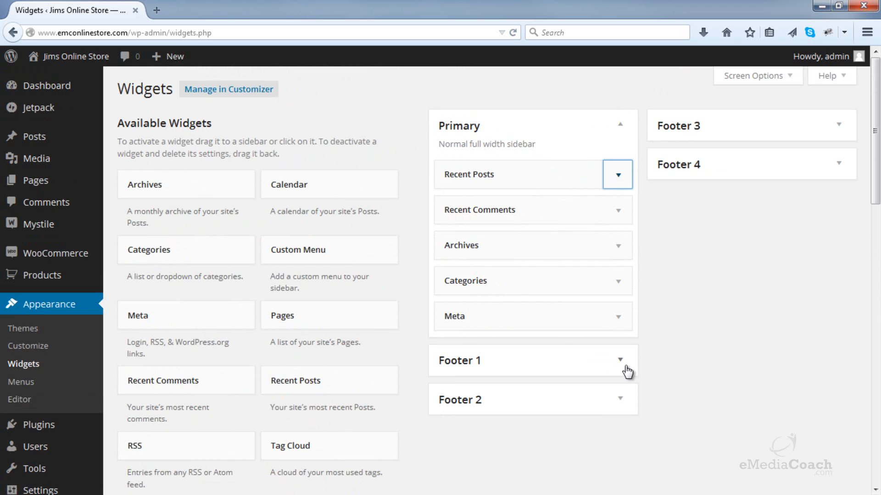
# - Expand and delete each Primary widget in turn: Recent Posts, Recent Comments, Archives, Categories, Meta
pyautogui.click(613, 176)
pyautogui.click(456, 292)
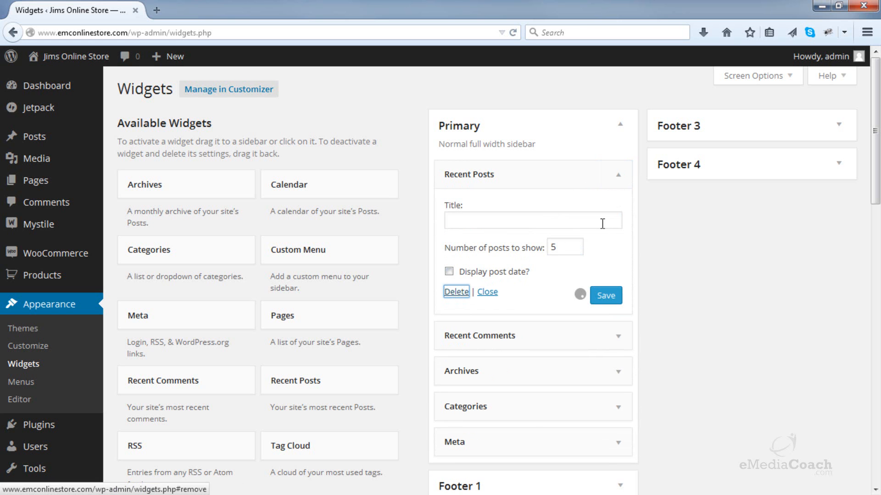
pyautogui.click(618, 184)
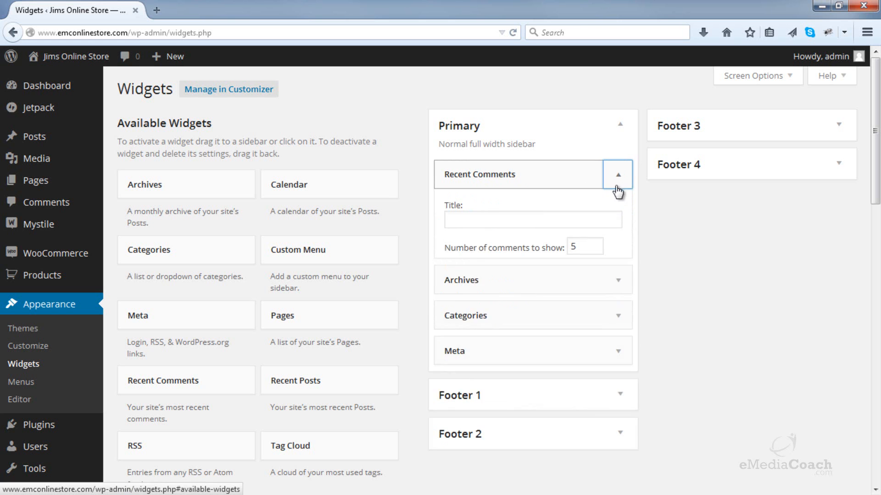
pyautogui.click(457, 271)
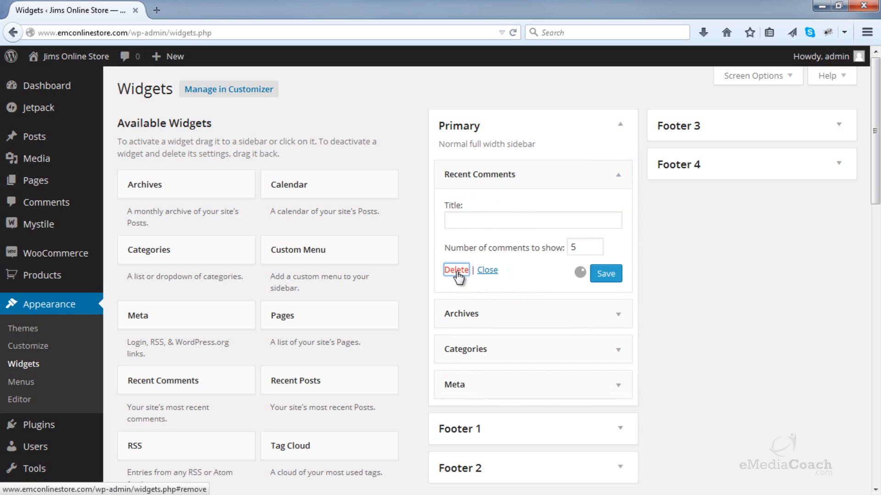
pyautogui.click(457, 271)
pyautogui.click(616, 186)
pyautogui.click(465, 279)
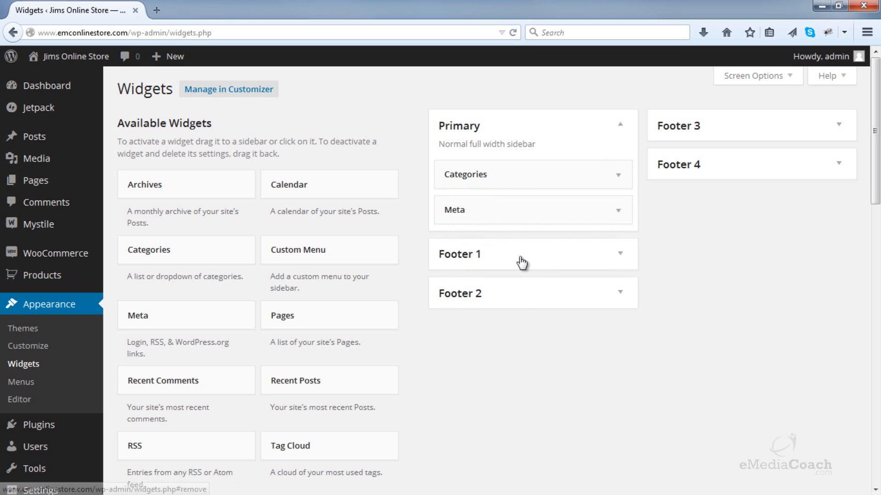
pyautogui.click(619, 177)
pyautogui.click(464, 292)
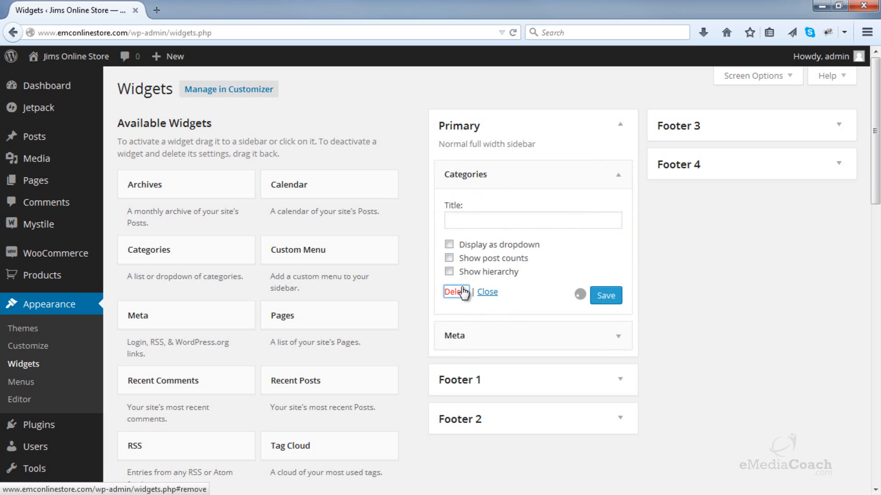
pyautogui.click(612, 175)
pyautogui.click(458, 246)
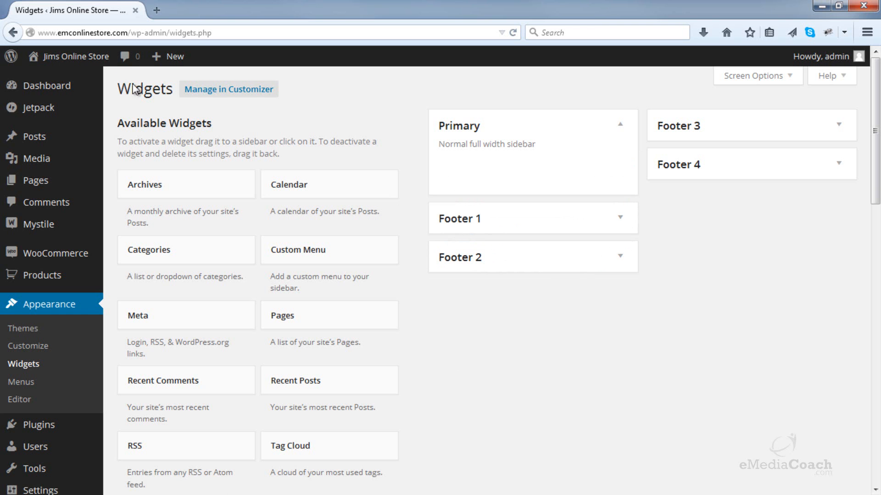
# - Check the live Shop page shows all 8 products without a sidebar, then return to Widgets
pyautogui.click(86, 78)
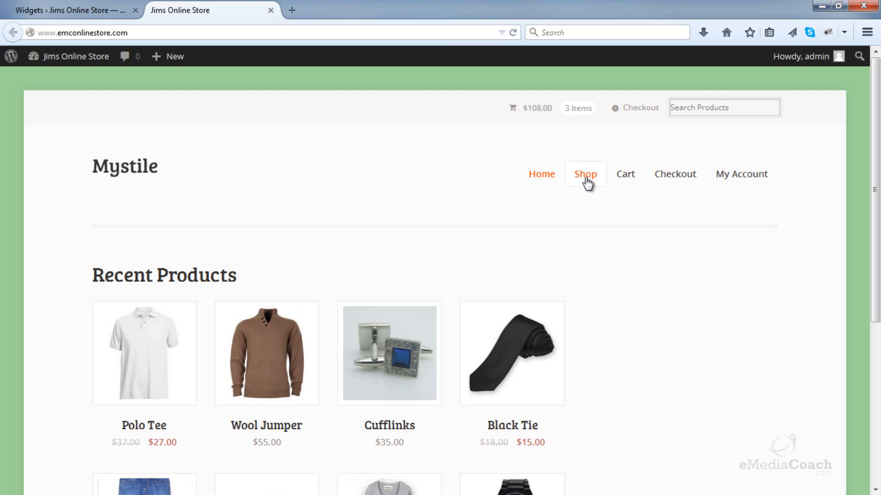
pyautogui.click(587, 180)
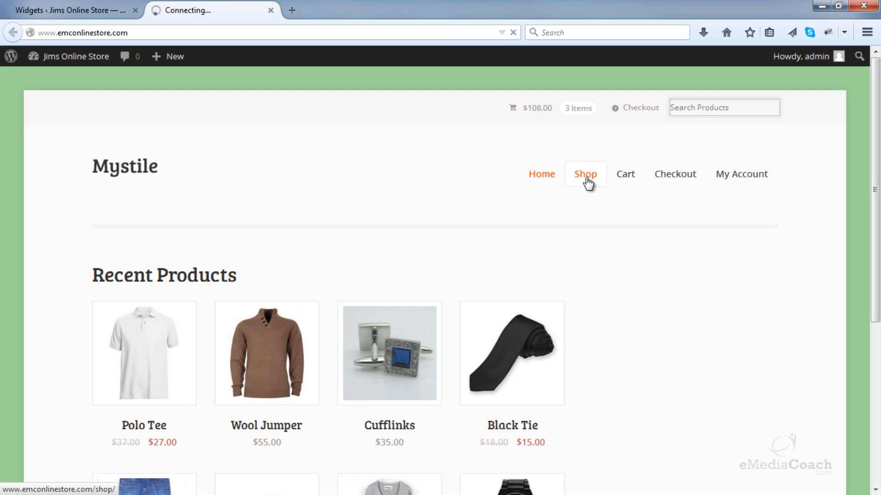
pyautogui.scroll(-5, 585, 178)
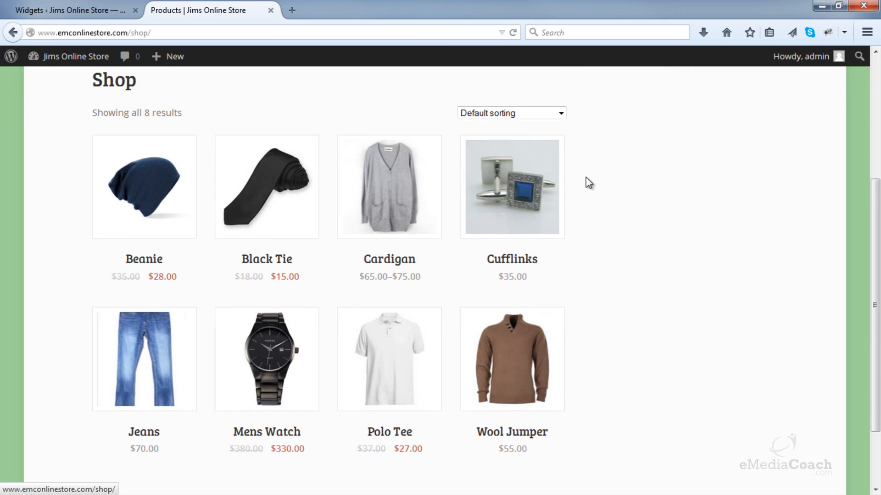
pyautogui.scroll(3, 586, 180)
pyautogui.scroll(3, 586, 178)
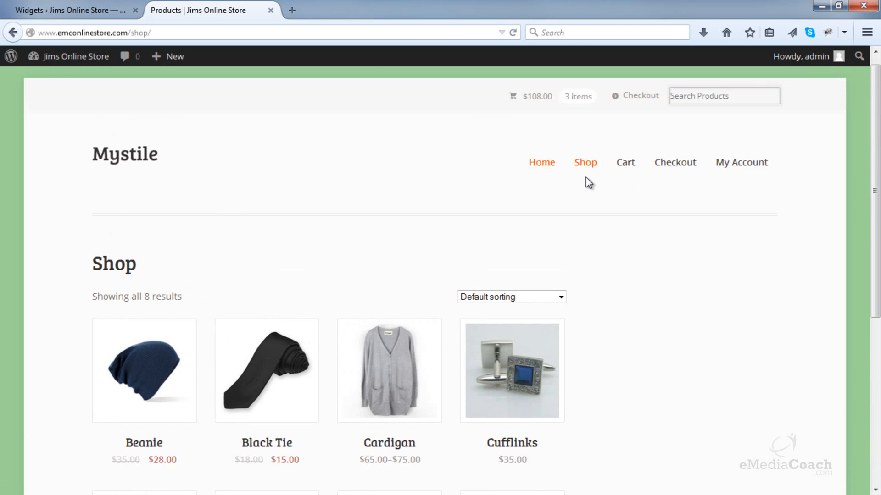
pyautogui.click(69, 9)
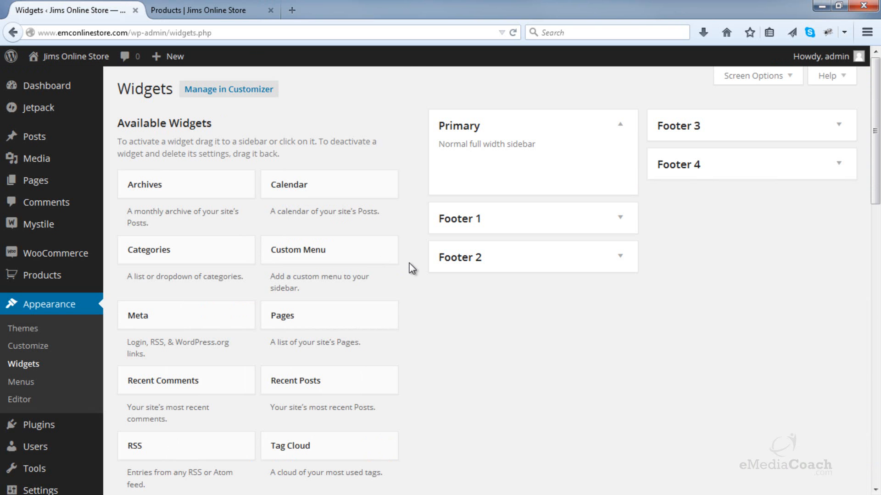
# - Put the WooCommerce Cart widget in Primary, prefix its title with 'My' to read 'My Cart', and save
pyautogui.scroll(-8, 412, 269)
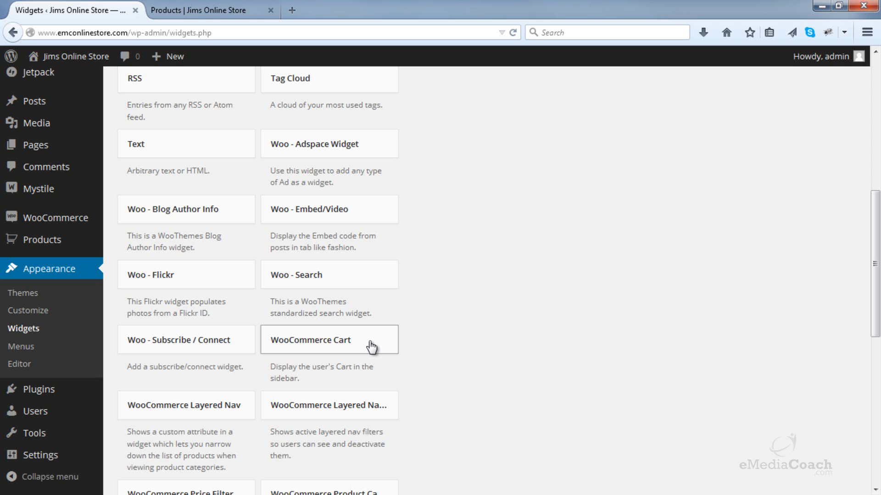
pyautogui.moveTo(335, 344); pyautogui.dragTo(521, 169)
pyautogui.scroll(10, 519, 257)
pyautogui.click(449, 219)
pyautogui.write('My Cart')
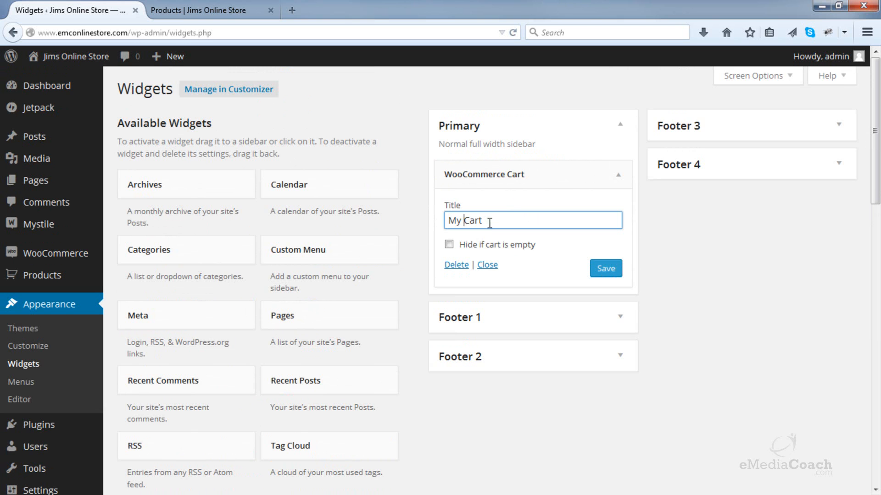
pyautogui.click(613, 274)
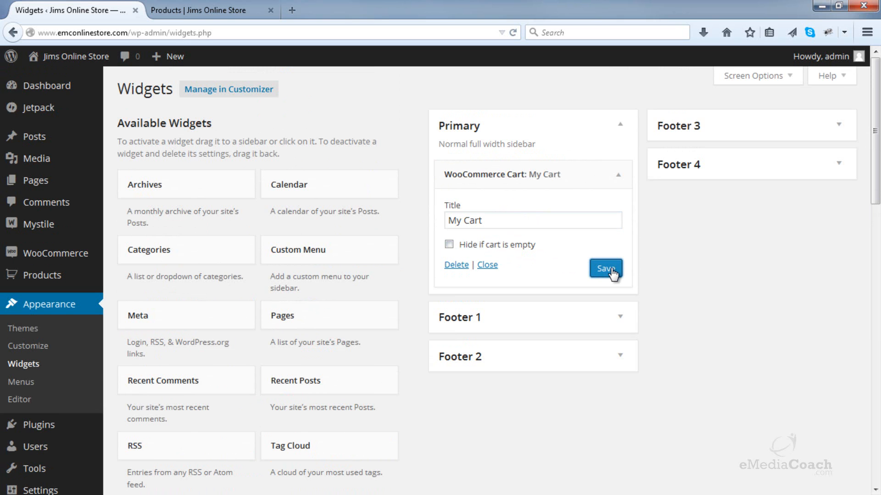
pyautogui.scroll(-3, 613, 273)
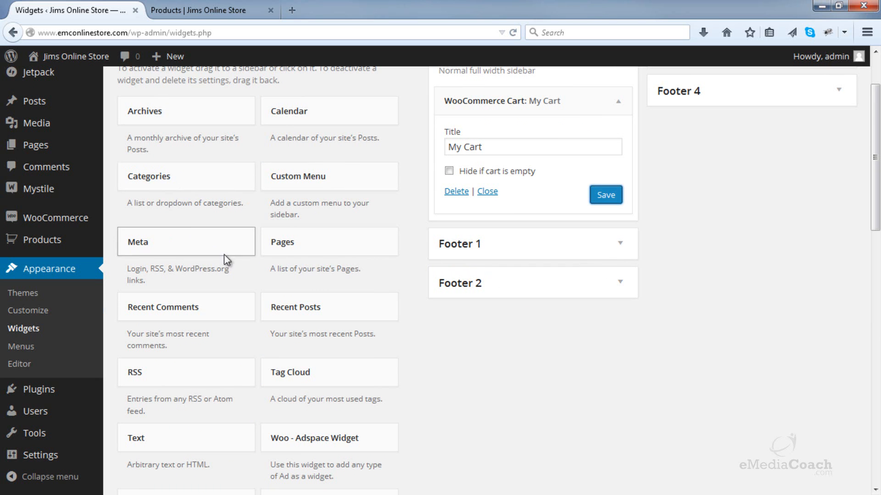
# - Drag the WooCommerce Product Categories widget into the Primary sidebar below My Cart
pyautogui.scroll(-7, 225, 257)
pyautogui.scroll(-5, 225, 260)
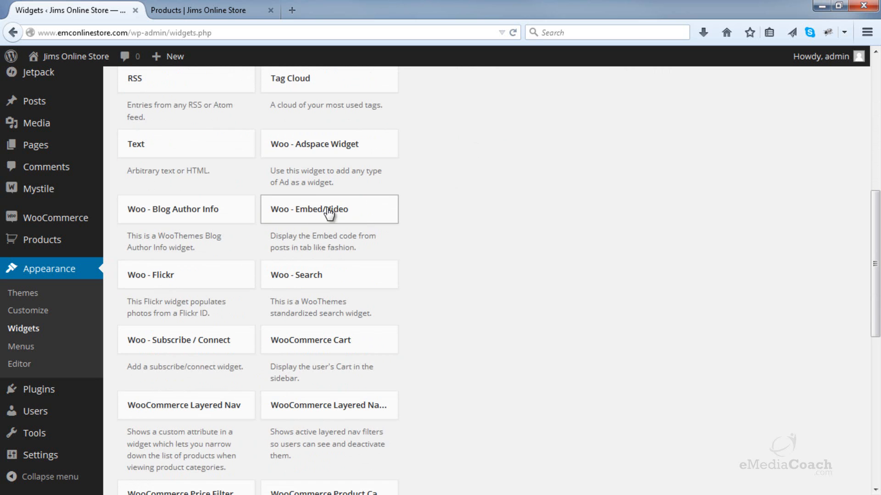
pyautogui.scroll(-3, 298, 230)
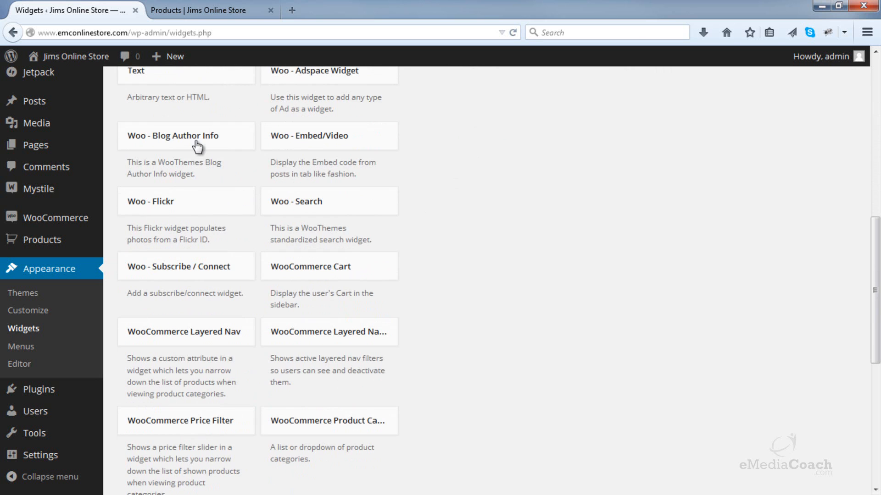
pyautogui.scroll(-3, 232, 213)
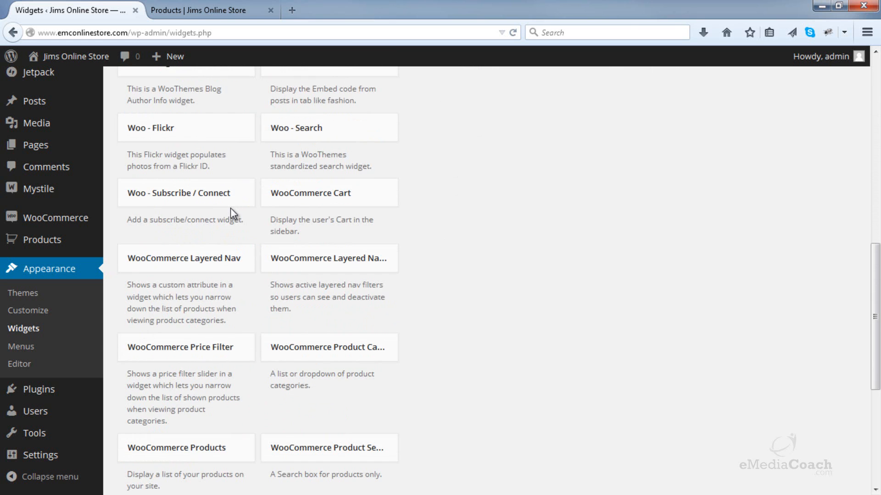
pyautogui.scroll(-3, 270, 207)
pyautogui.scroll(6, 270, 210)
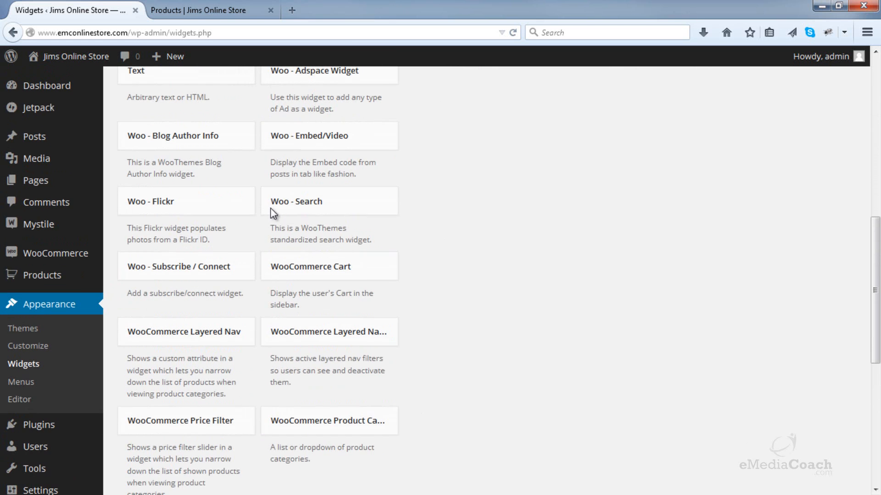
pyautogui.scroll(-9, 349, 211)
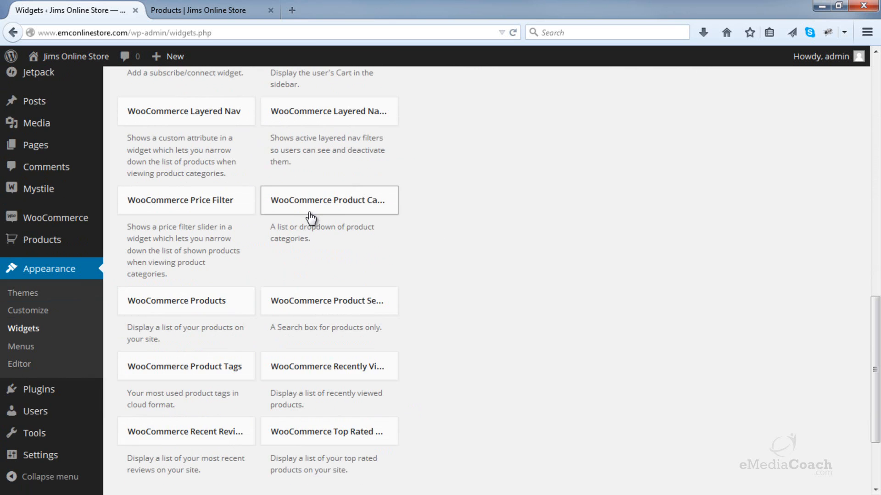
pyautogui.moveTo(301, 207); pyautogui.dragTo(486, 231)
pyautogui.scroll(6, 459, 206)
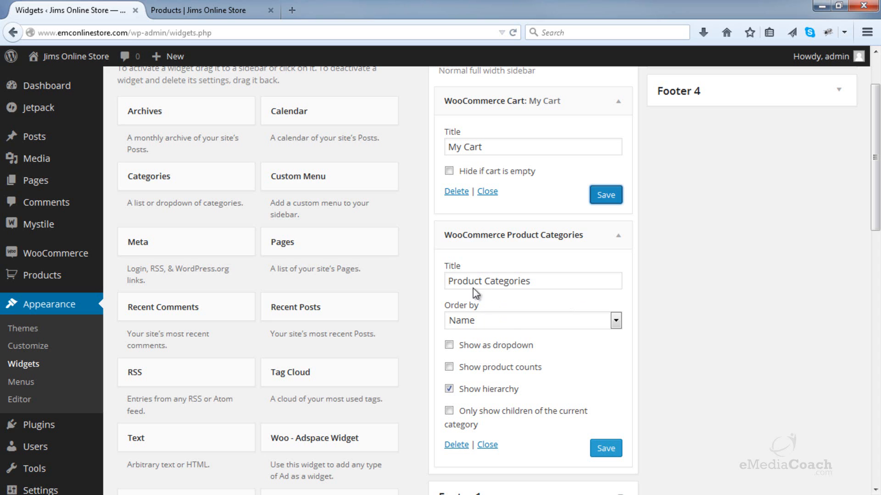
# - Keep the categories ordered by Name, turn on Show product counts, and save the widget
pyautogui.click(506, 319)
pyautogui.click(506, 318)
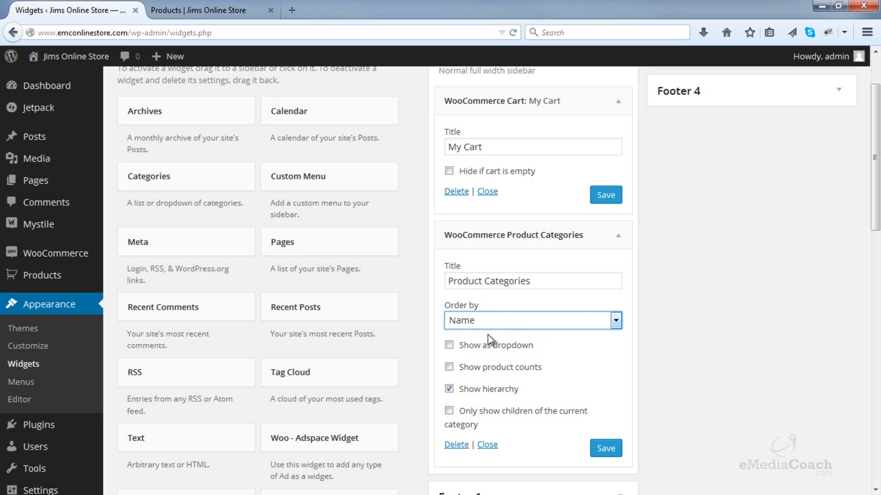
pyautogui.click(450, 370)
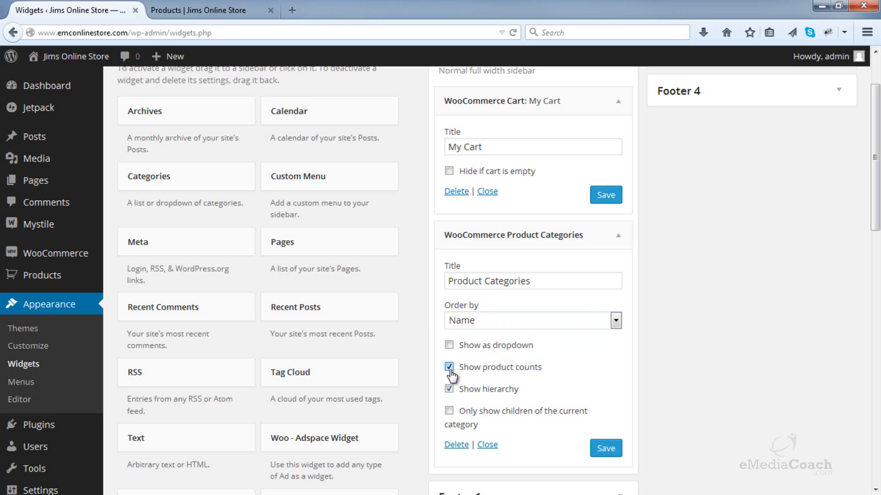
pyautogui.scroll(-3, 472, 330)
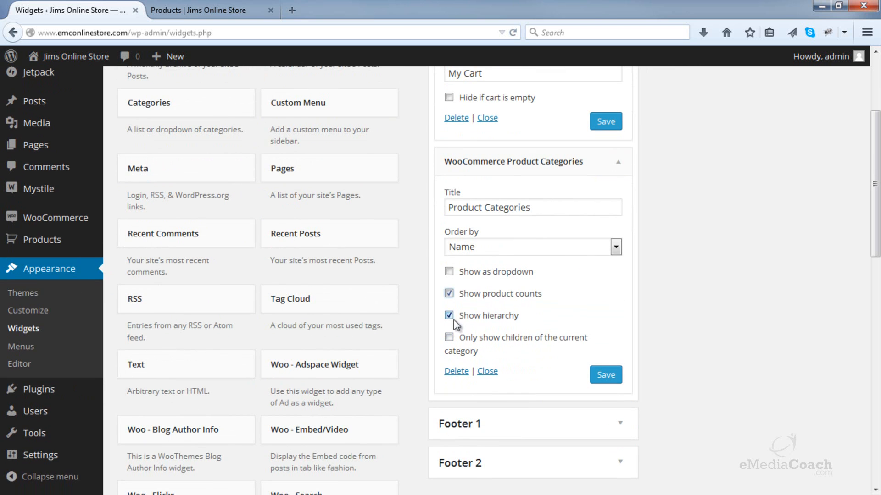
pyautogui.click(607, 375)
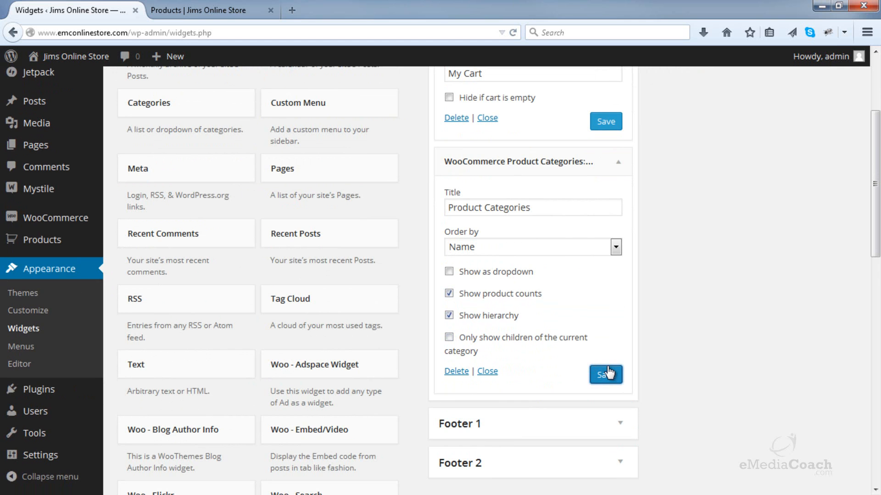
# - Reload the shop tab to show the new My Cart and Product Categories sidebar widgets
pyautogui.click(240, 5)
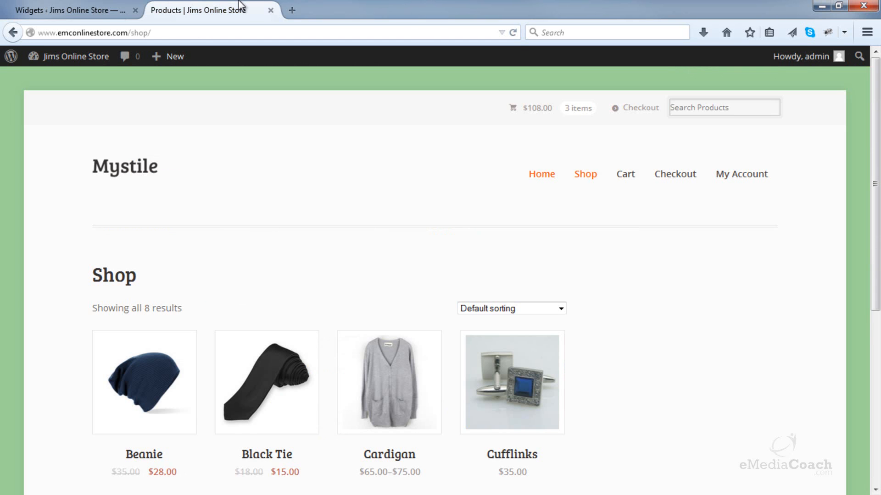
pyautogui.click(513, 33)
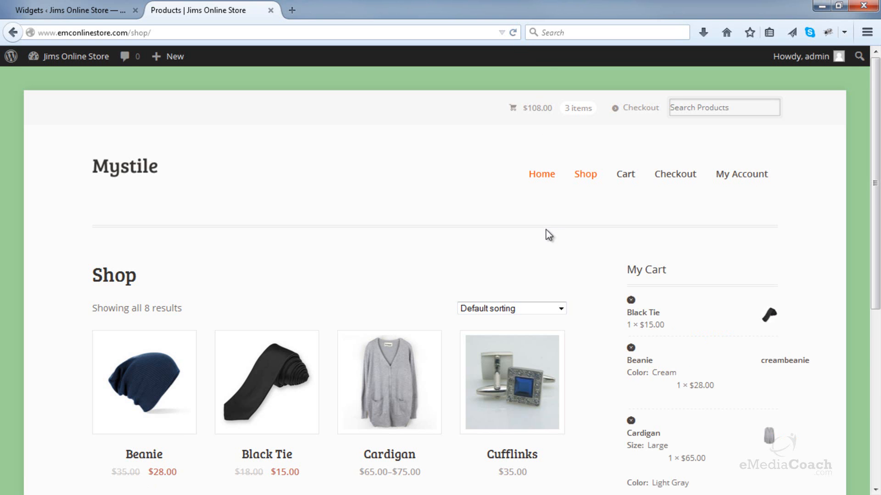
pyautogui.scroll(-3, 548, 235)
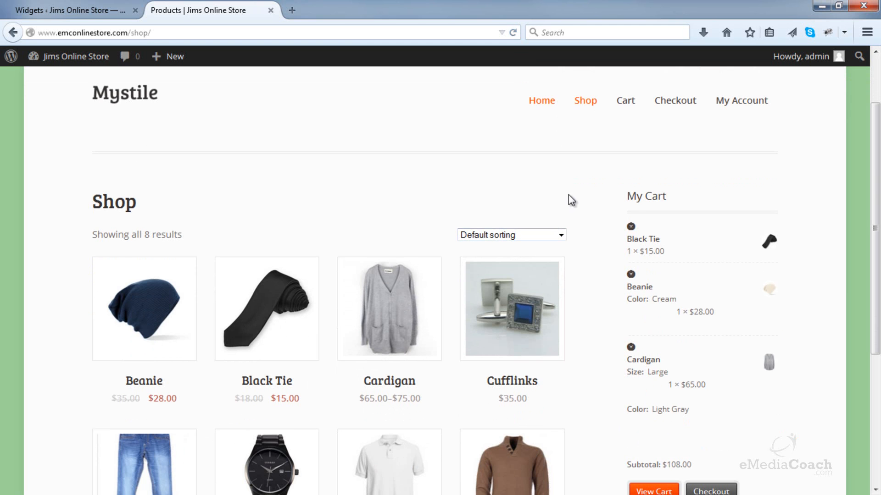
pyautogui.scroll(-3, 647, 197)
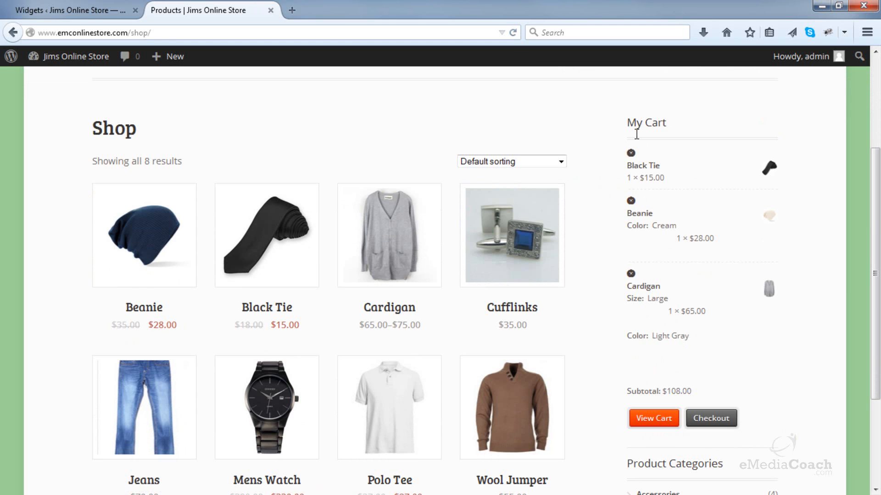
# - Remove the Cardigan from My Cart, leaving Black Tie and Cream Beanie at $43.00
pyautogui.click(631, 274)
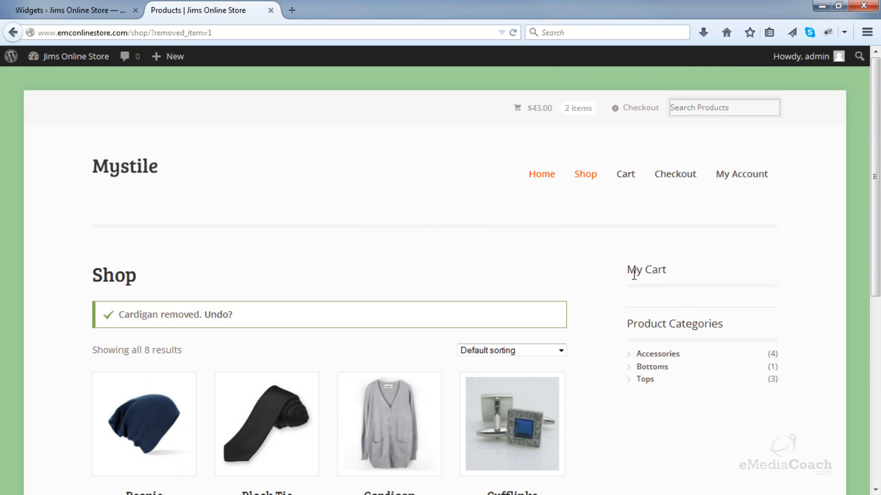
pyautogui.scroll(-3, 615, 277)
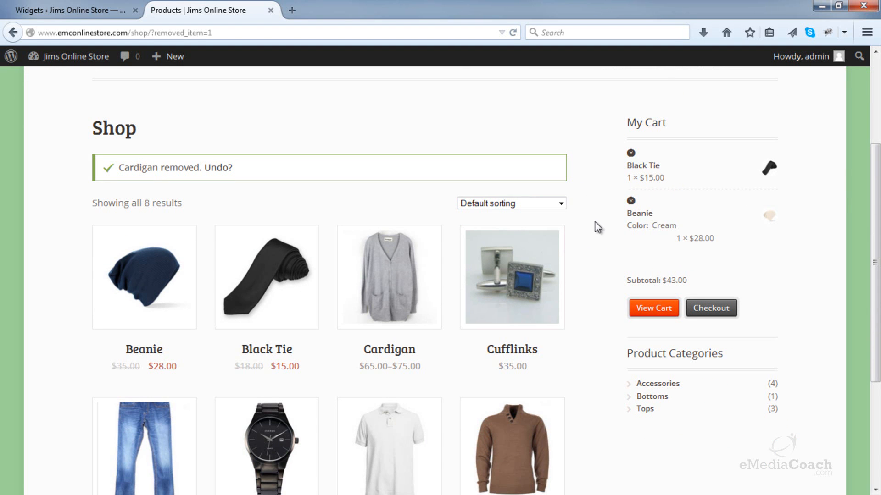
pyautogui.scroll(-3, 596, 263)
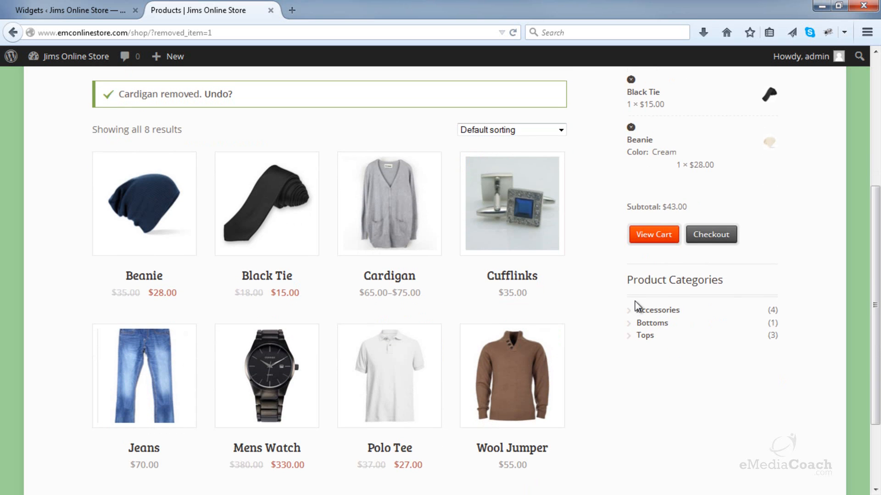
# - Open the Accessories category from the sidebar and browse its 4 products
pyautogui.click(667, 316)
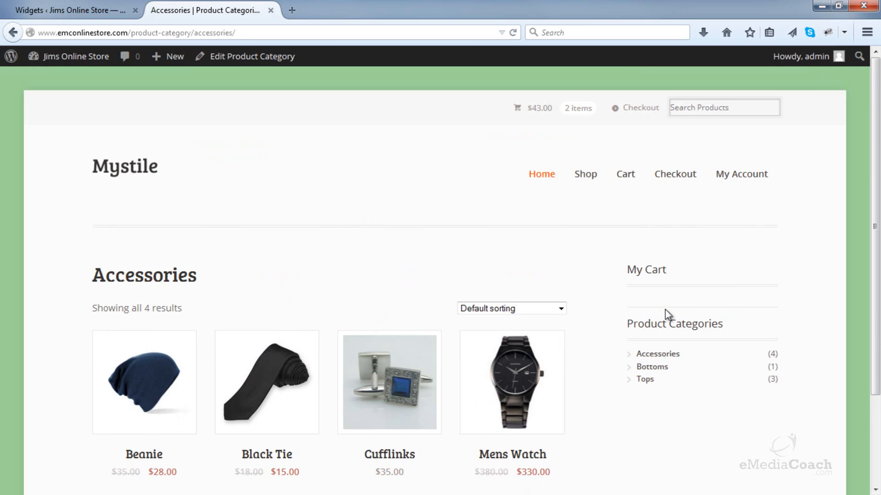
pyautogui.scroll(-3, 668, 314)
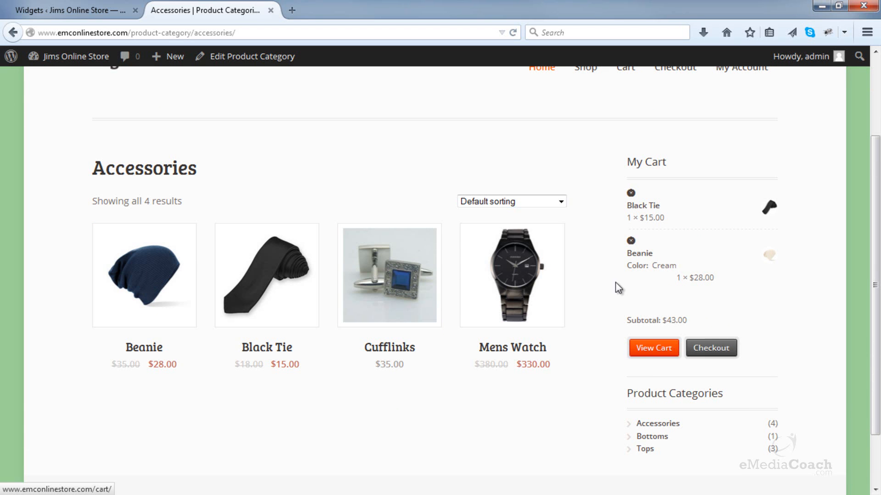
pyautogui.scroll(3, 551, 211)
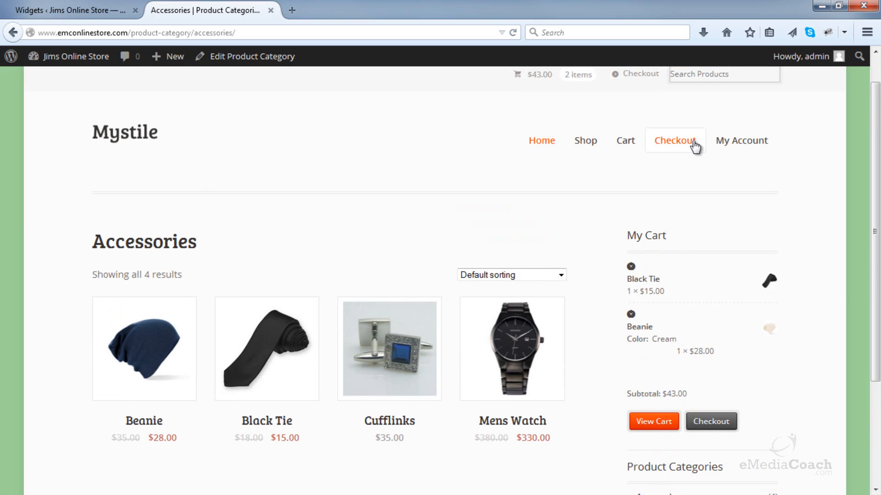
pyautogui.scroll(-5, 695, 239)
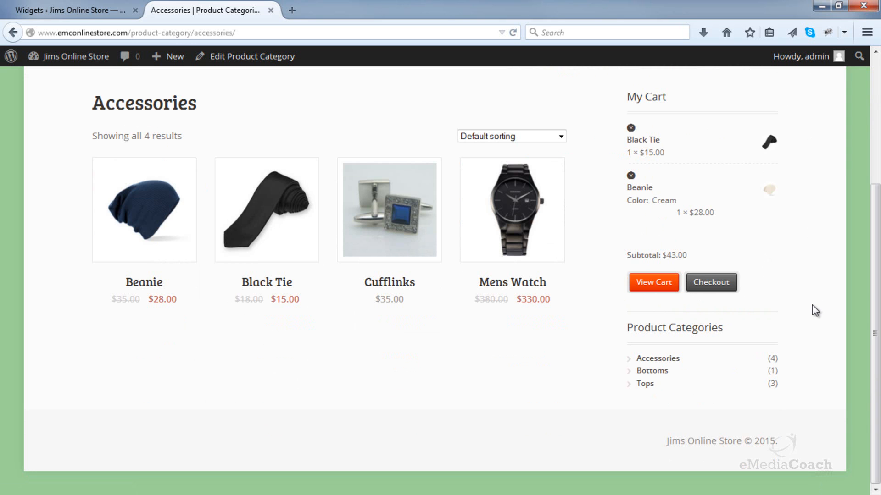
# - Back on the Widgets tab, collapse the Product Categories and cart widget settings
pyautogui.click(89, 11)
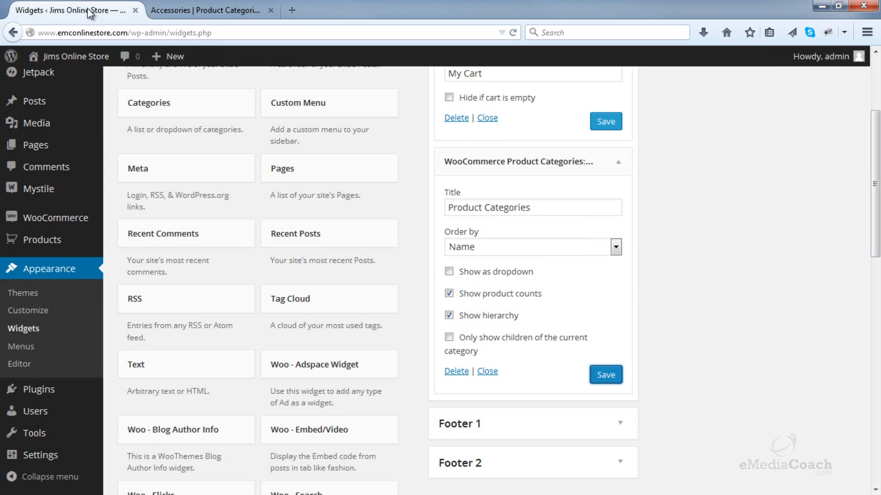
pyautogui.scroll(-1, 737, 181)
pyautogui.scroll(1, 734, 181)
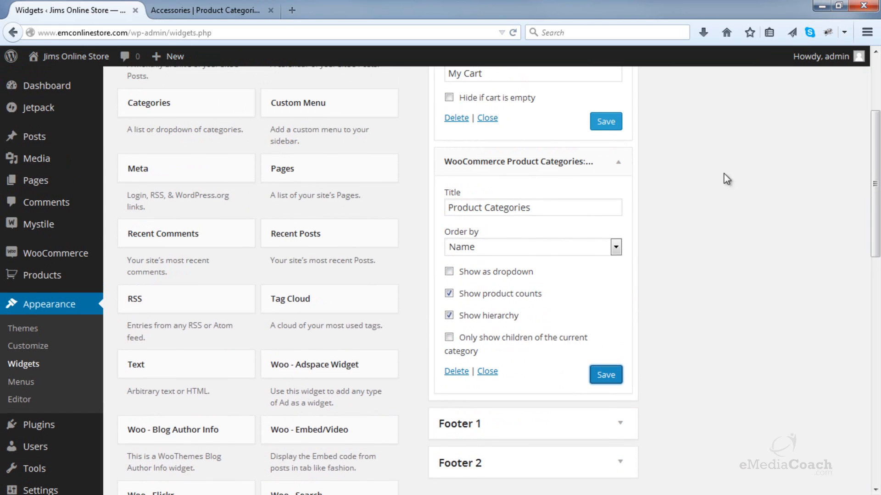
pyautogui.click(618, 165)
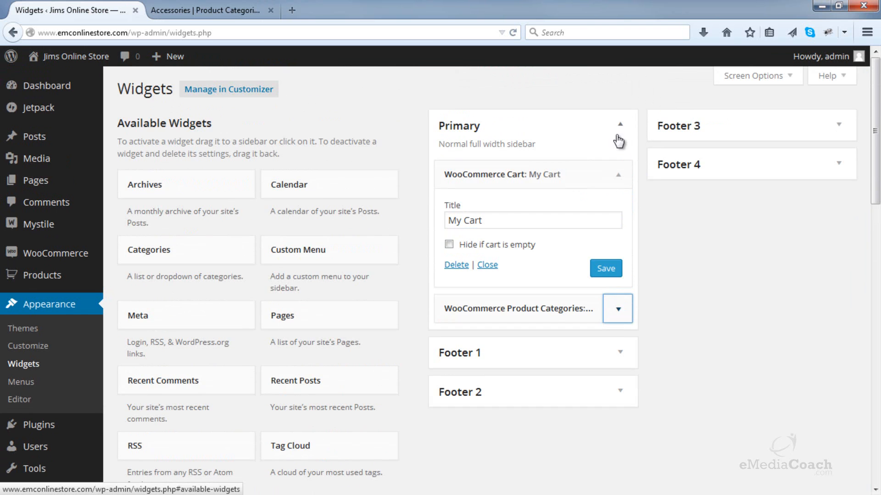
pyautogui.click(619, 175)
pyautogui.scroll(-3, 624, 181)
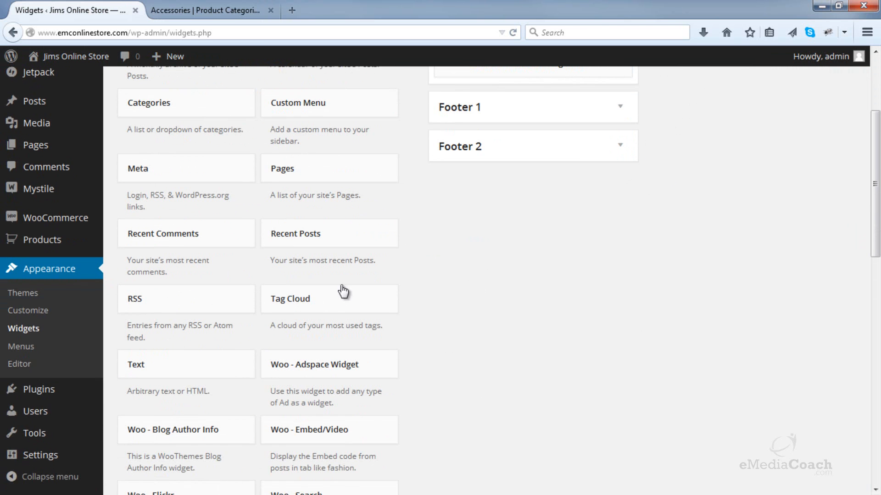
# - Open the Plugins > Add New page in a new browser tab
pyautogui.moveTo(55, 390)
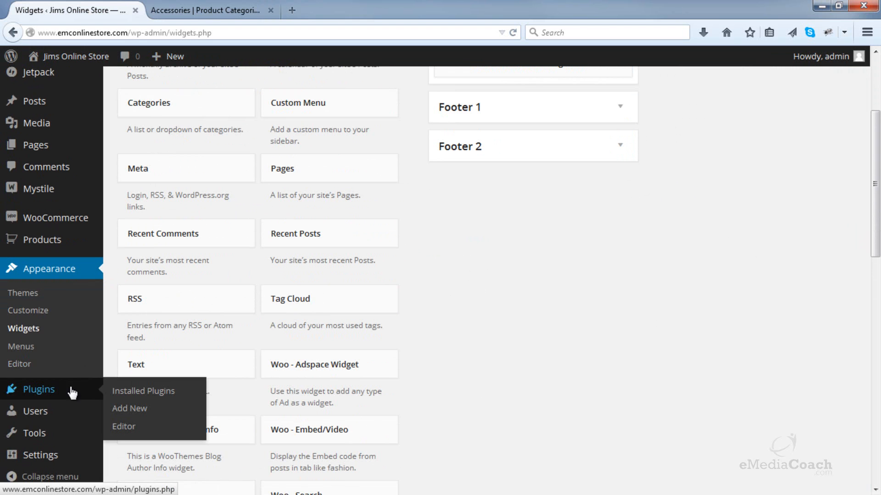
pyautogui.rightClick(139, 412)
pyautogui.click(198, 228)
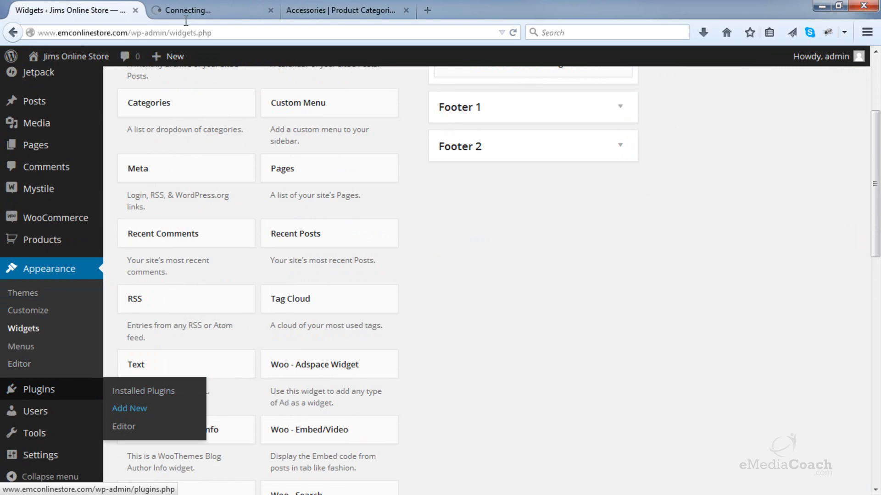
# - Search Add Plugins for 'tinymce', then install and activate Black Studio TinyMCE Widget
pyautogui.click(208, 10)
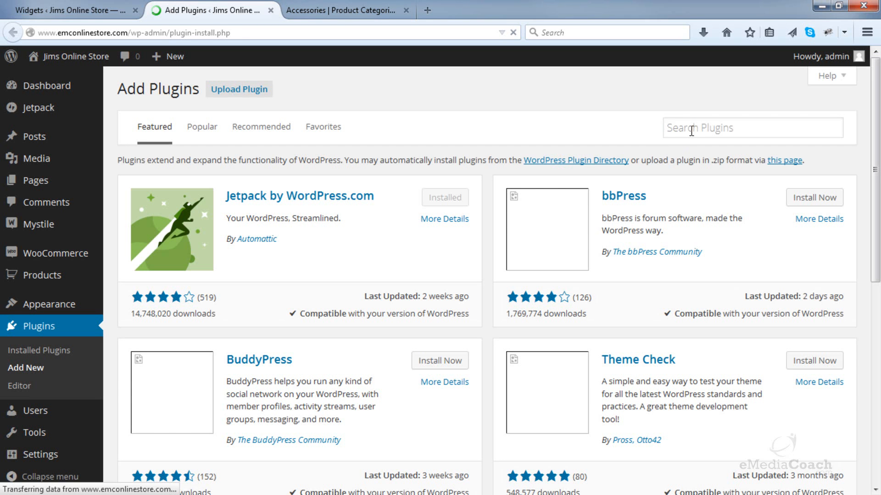
pyautogui.click(691, 129)
pyautogui.write('tinymce')
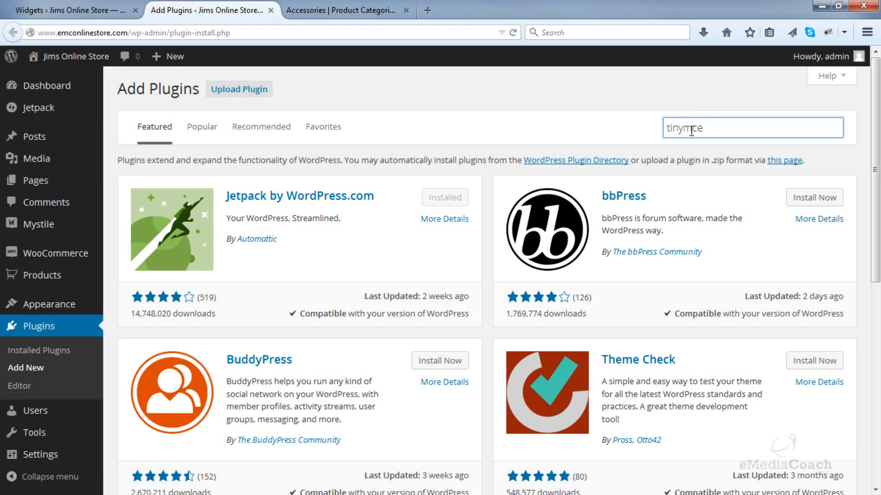
pyautogui.press('Return')
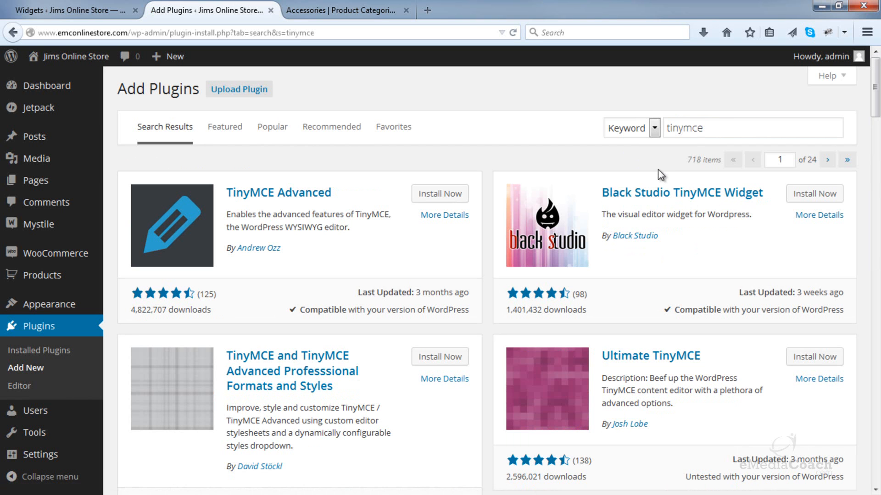
pyautogui.click(822, 193)
pyautogui.click(442, 237)
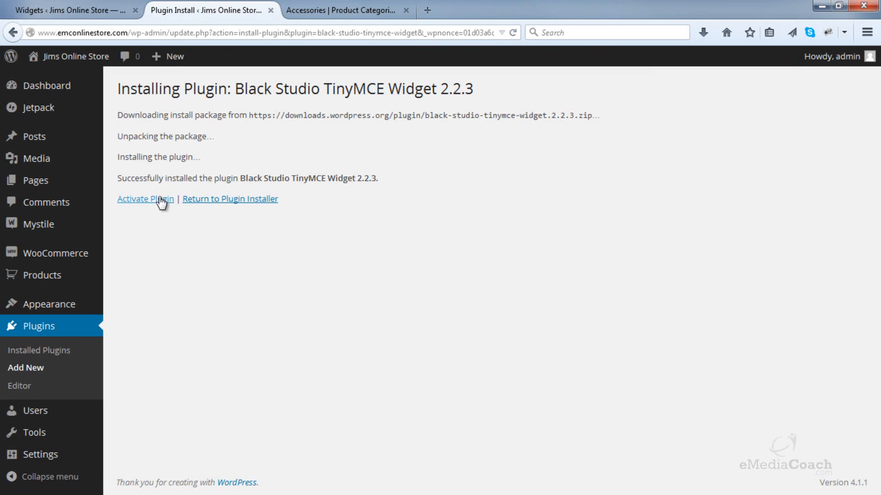
pyautogui.click(139, 200)
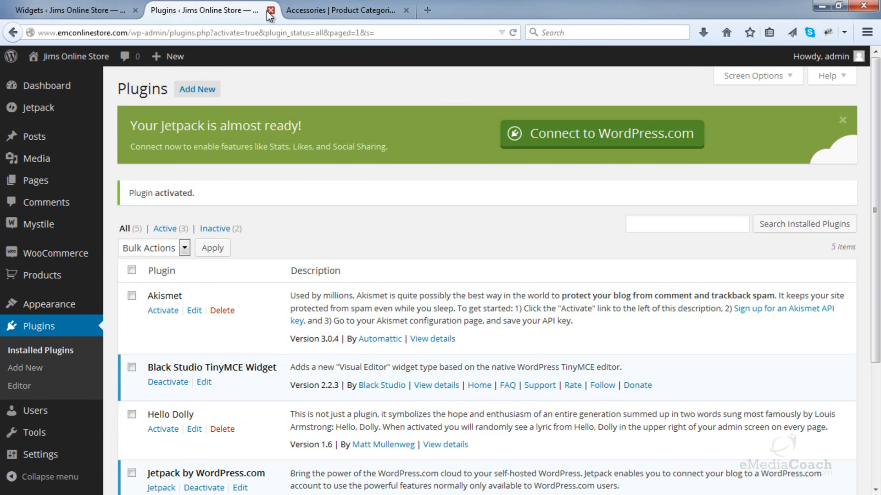
pyautogui.click(270, 10)
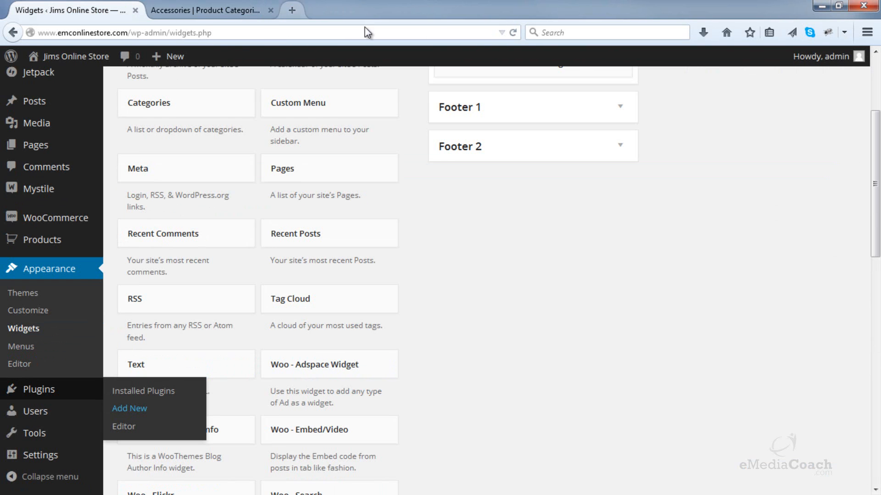
pyautogui.click(512, 32)
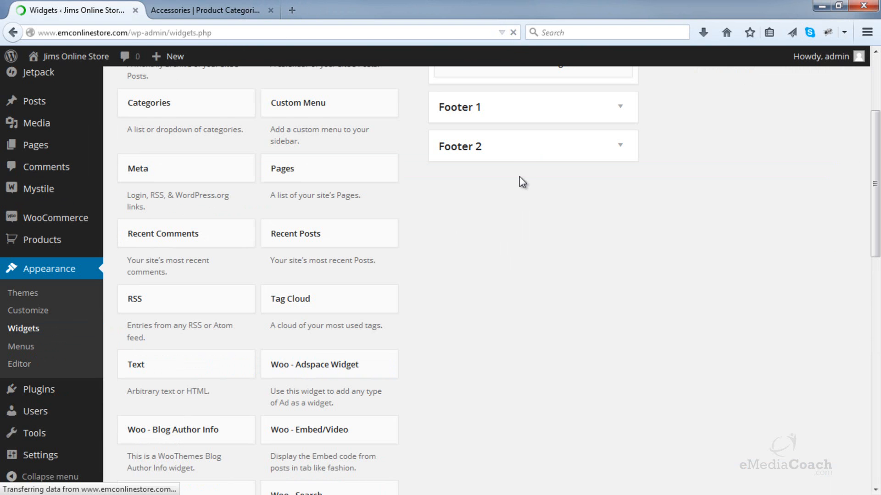
pyautogui.scroll(-3, 32, 376)
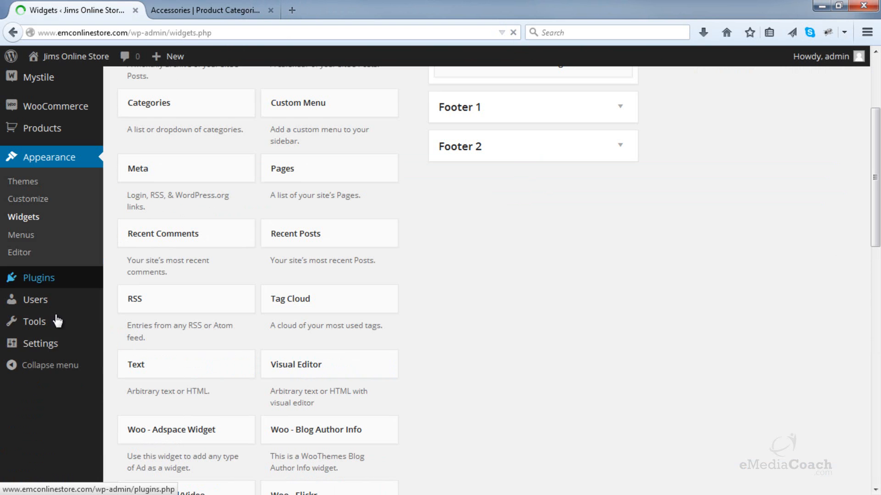
pyautogui.scroll(-10, 425, 262)
pyautogui.scroll(-7, 425, 259)
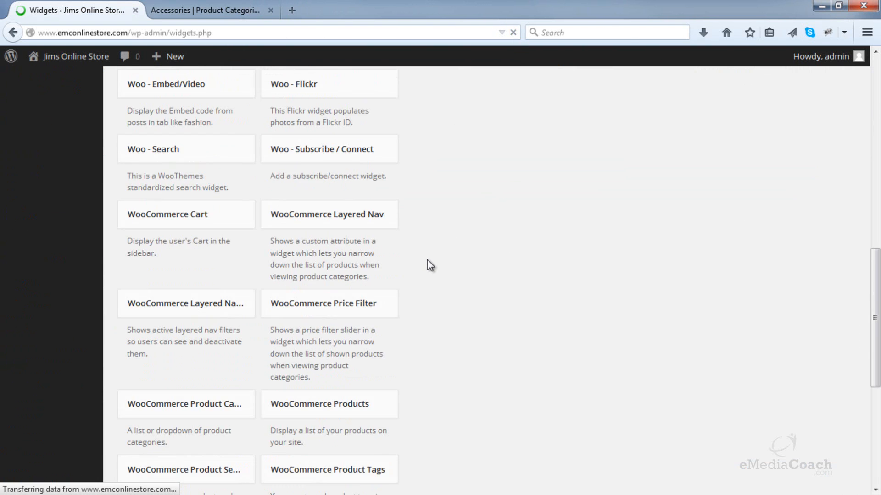
pyautogui.scroll(11, 428, 259)
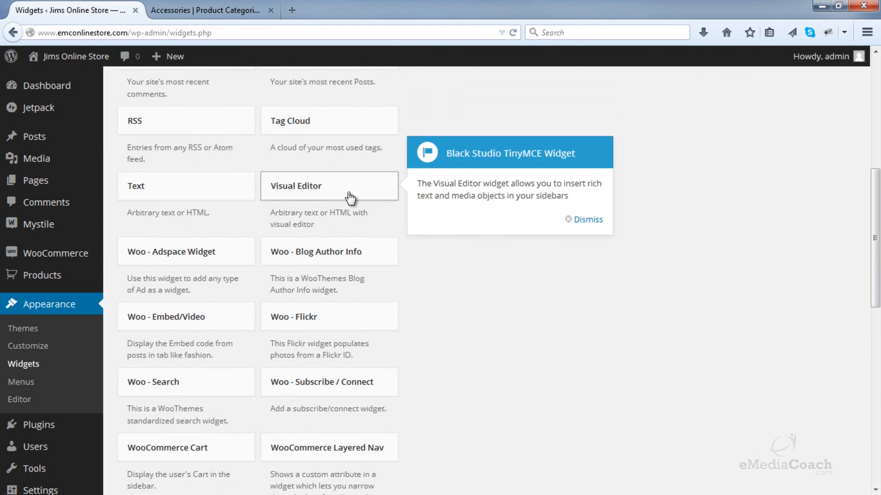
pyautogui.click(577, 222)
pyautogui.scroll(5, 574, 229)
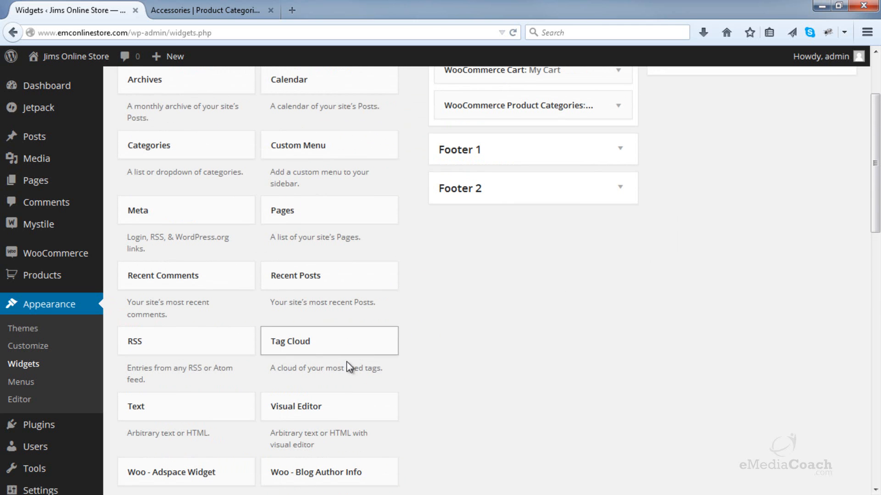
pyautogui.moveTo(378, 397); pyautogui.dragTo(513, 149)
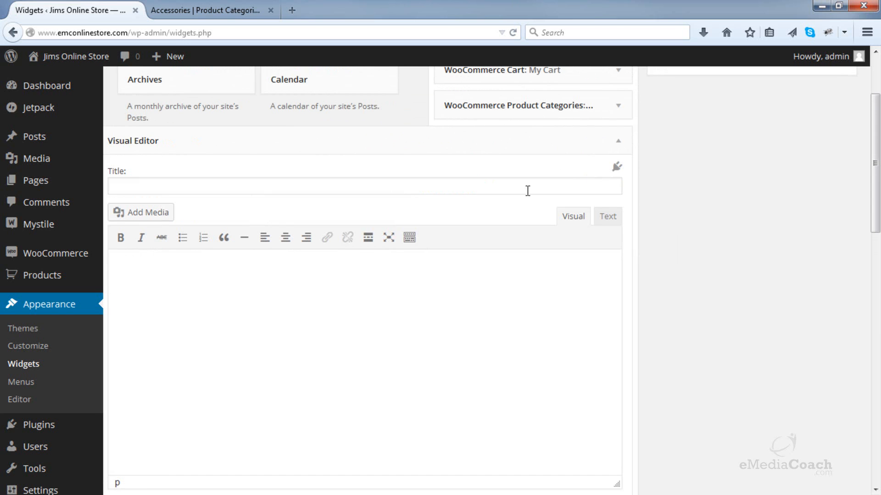
pyautogui.click(183, 308)
pyautogui.write('asfda sd asdf')
pyautogui.moveTo(175, 269); pyautogui.dragTo(114, 268)
pyautogui.click(121, 238)
pyautogui.click(298, 303)
pyautogui.moveTo(322, 301); pyautogui.dragTo(53, 277)
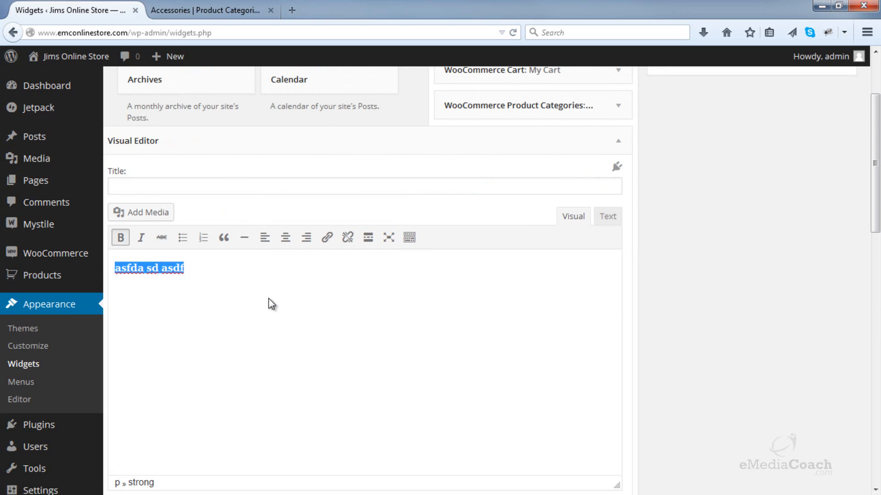
pyautogui.click(152, 214)
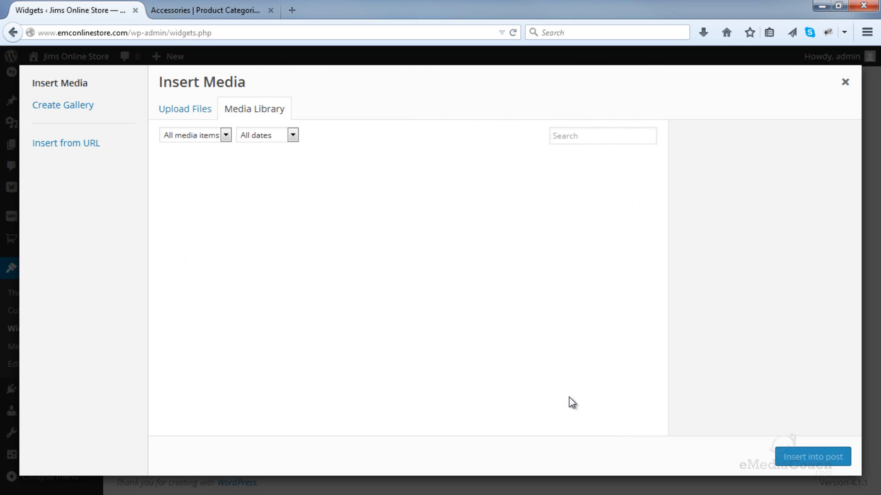
pyautogui.click(845, 82)
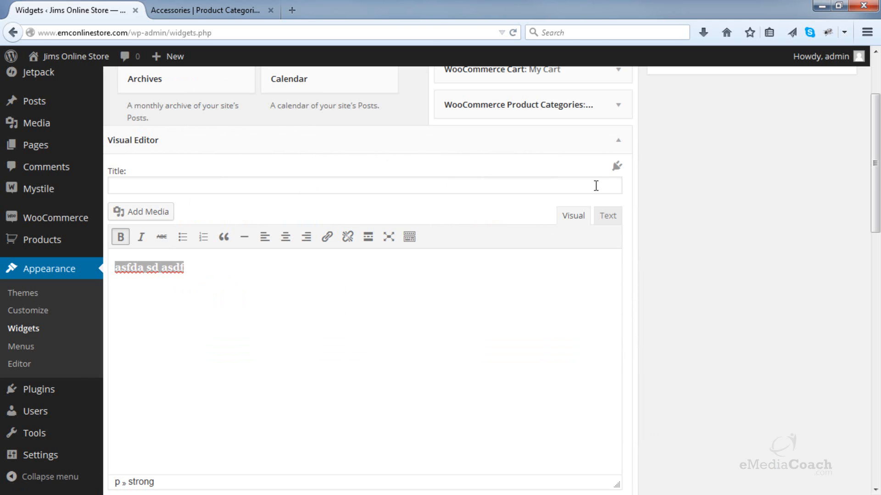
pyautogui.click(617, 139)
pyautogui.click(234, 11)
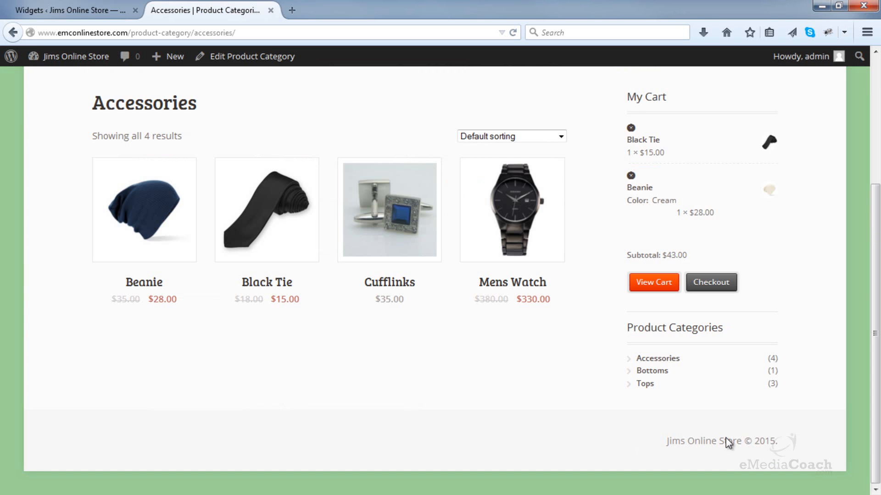
pyautogui.click(83, 10)
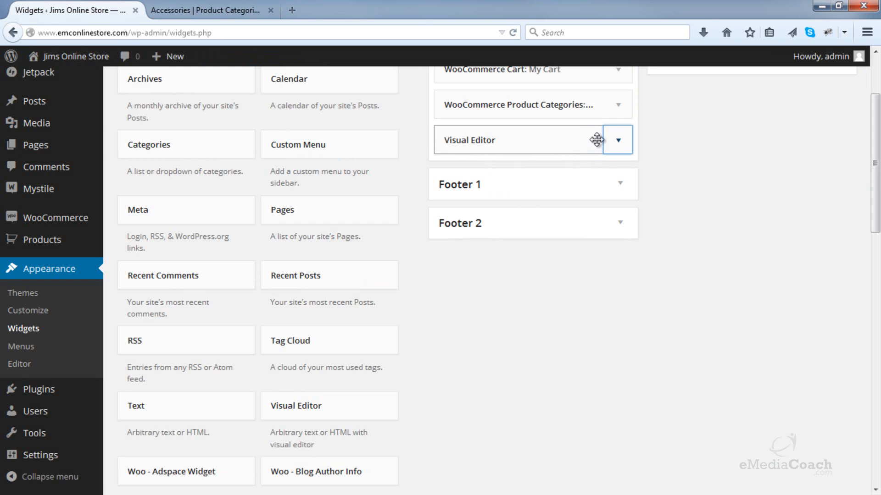
pyautogui.click(618, 139)
pyautogui.scroll(-10, 568, 244)
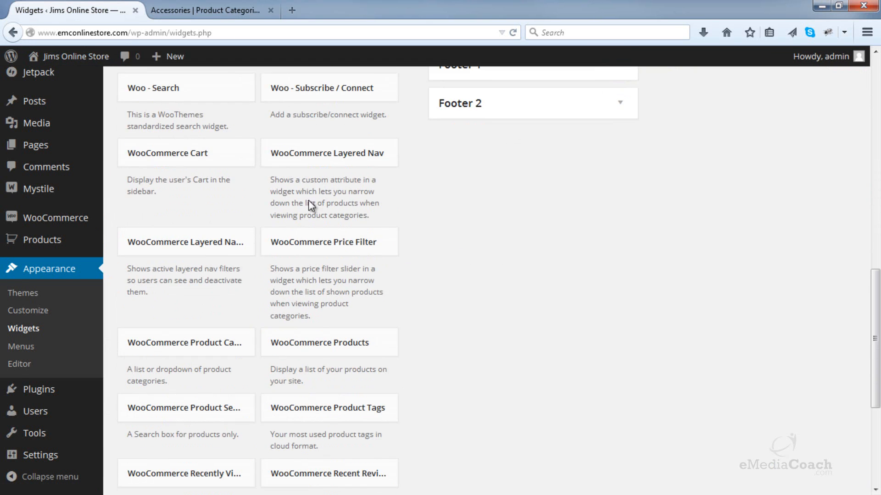
pyautogui.scroll(5, 311, 202)
pyautogui.click(120, 232)
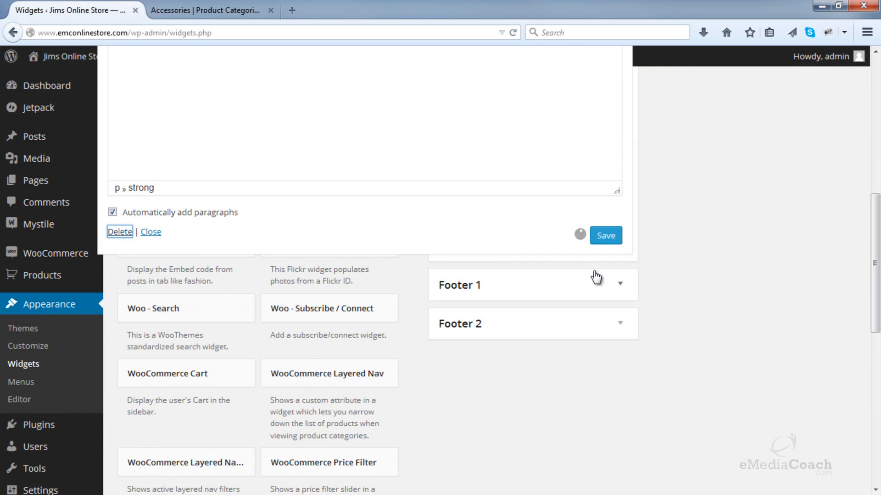
pyautogui.scroll(8, 595, 276)
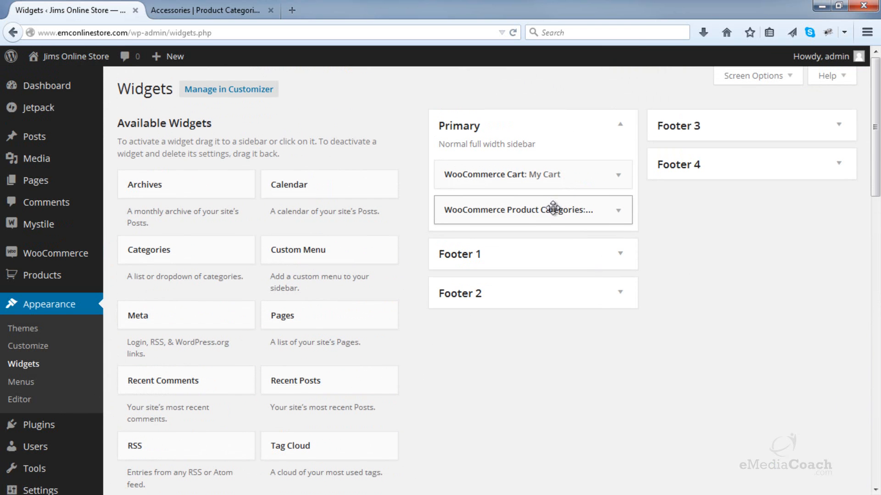
# - Drag Product Categories above My Cart in Primary and reload the Accessories page to check it
pyautogui.moveTo(524, 210); pyautogui.dragTo(528, 168)
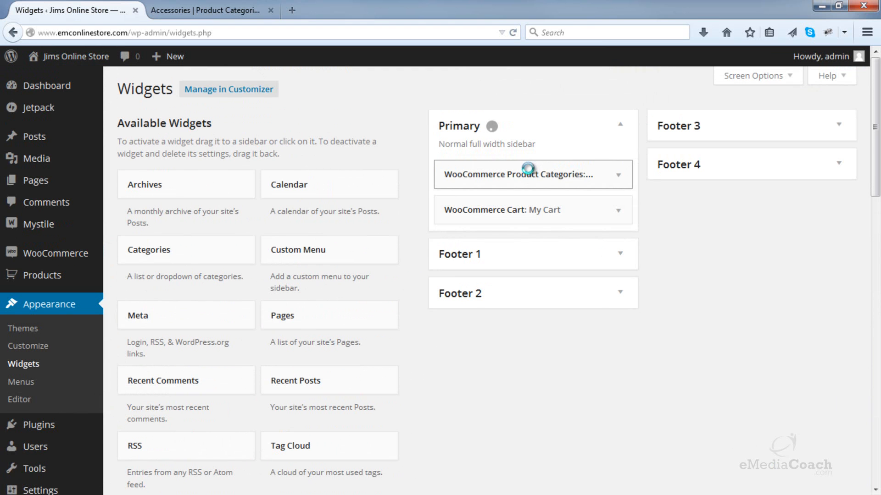
pyautogui.click(205, 10)
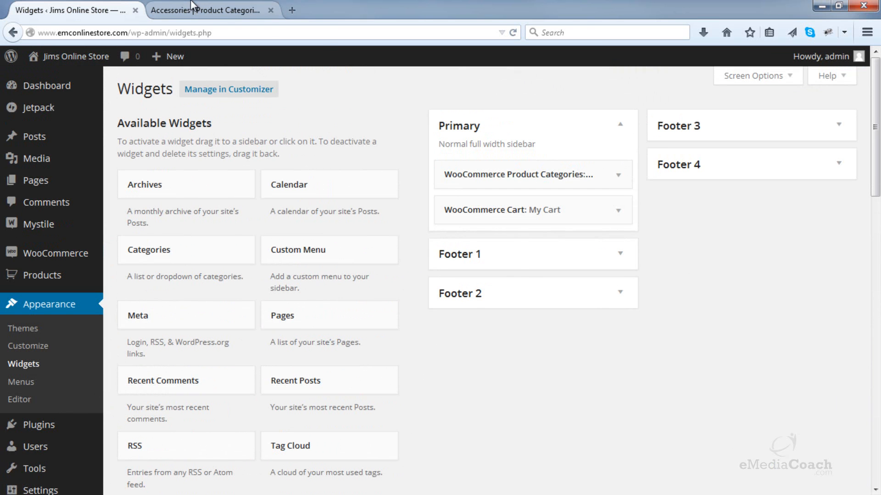
pyautogui.scroll(3, 548, 87)
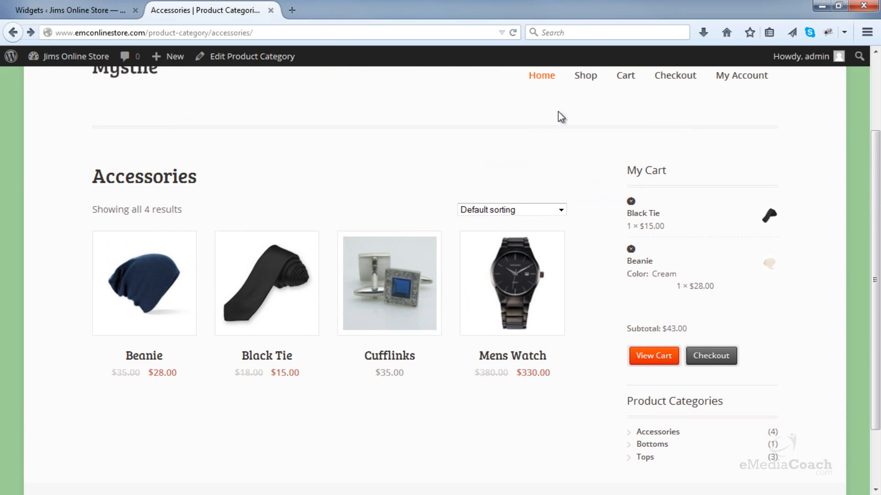
pyautogui.press('F5')
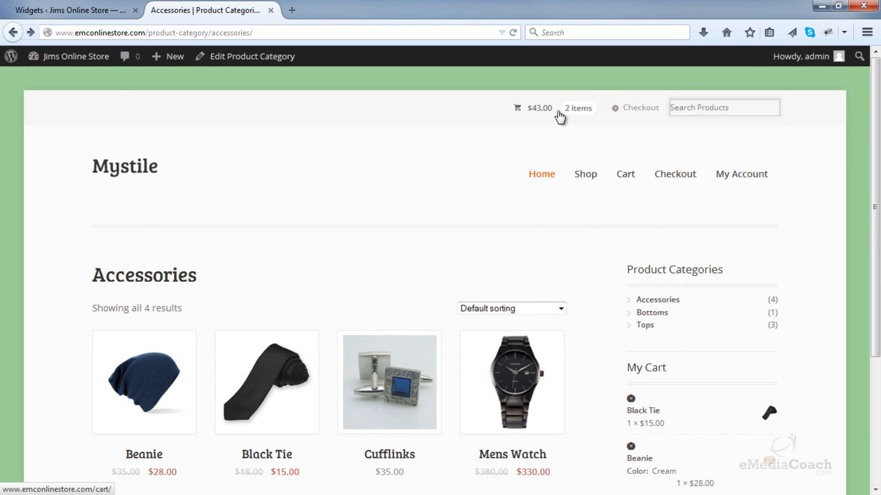
pyautogui.scroll(-5, 559, 120)
pyautogui.scroll(5, 563, 130)
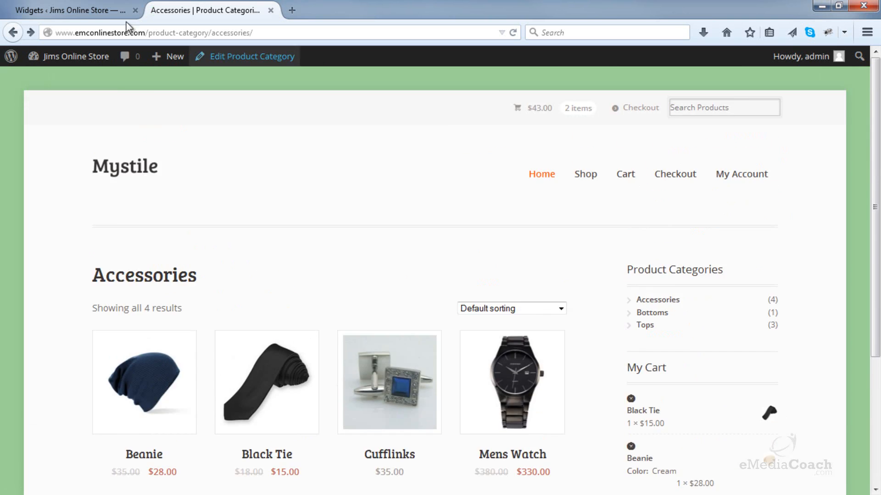
pyautogui.click(71, 10)
# - Move Product Categories back below My Cart and check the Accessories page sidebar
pyautogui.moveTo(543, 171); pyautogui.dragTo(571, 207)
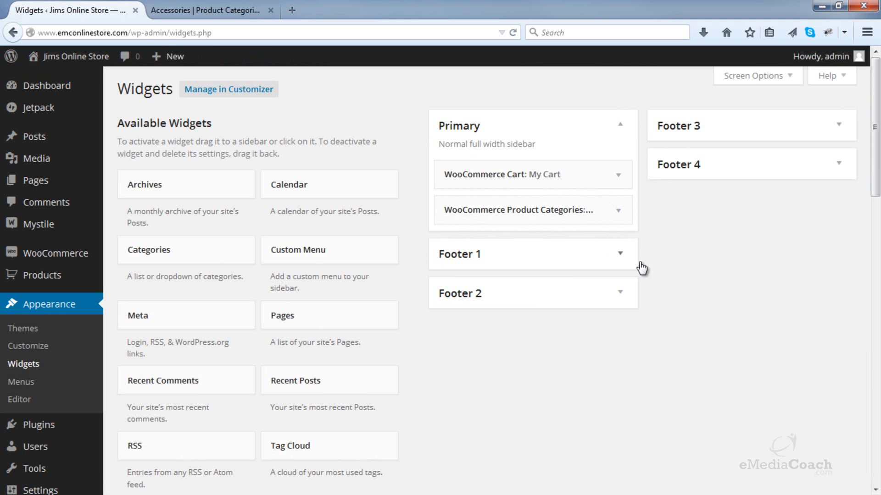
pyautogui.scroll(-3, 521, 310)
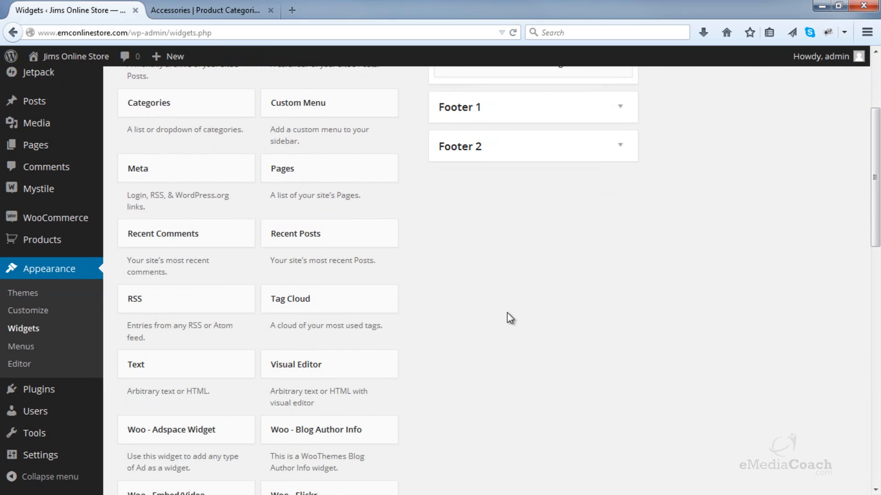
pyautogui.scroll(-2, 508, 312)
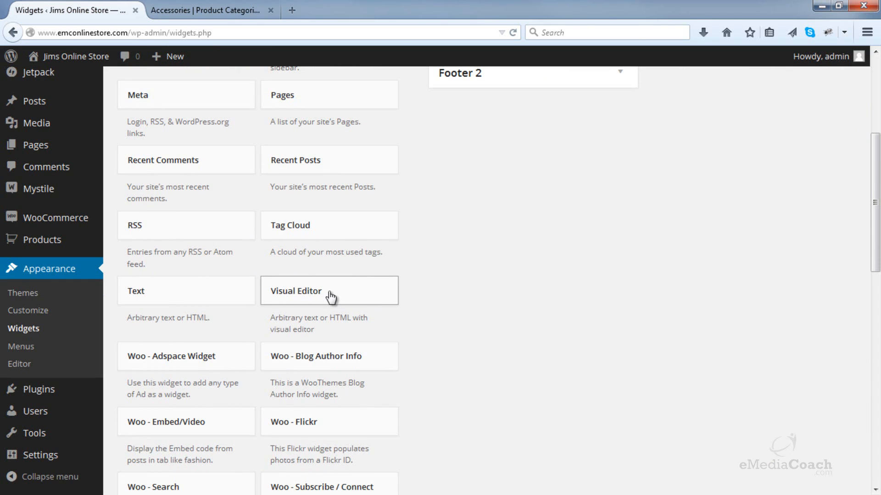
pyautogui.click(203, 9)
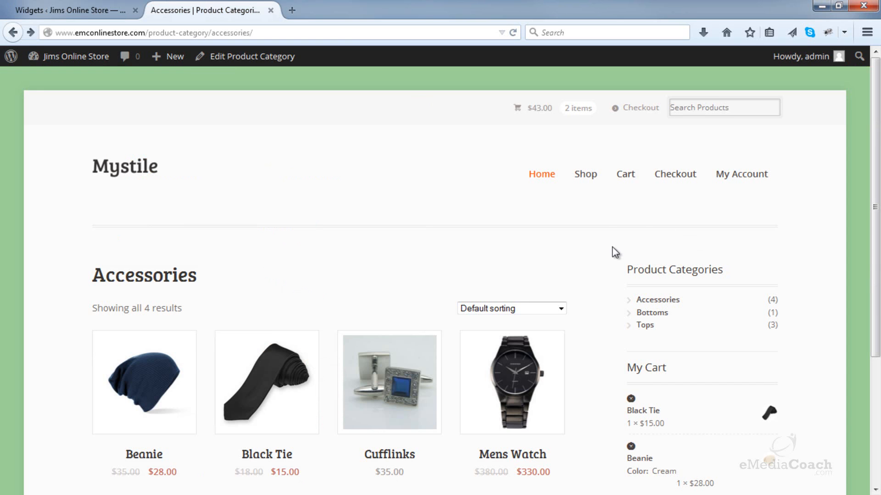
pyautogui.scroll(-2, 623, 433)
pyautogui.scroll(-3, 615, 350)
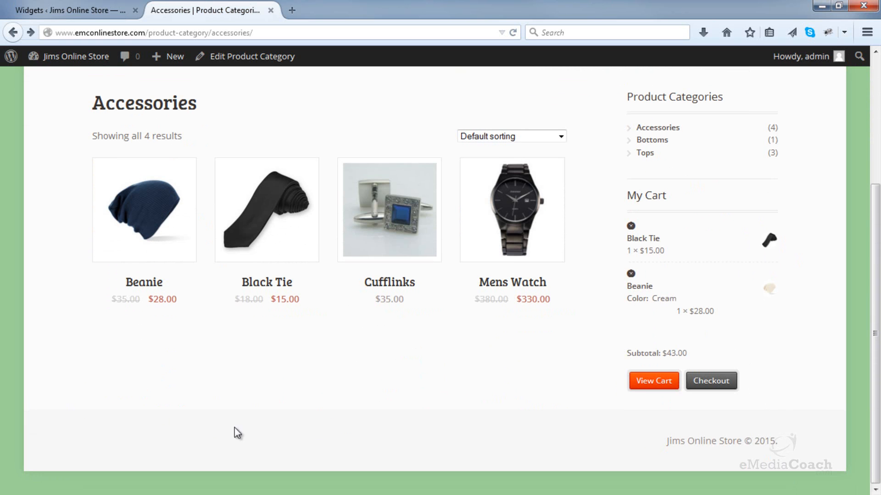
# - Add a WooCommerce Cart widget to the Footer 1 widget area
pyautogui.click(71, 10)
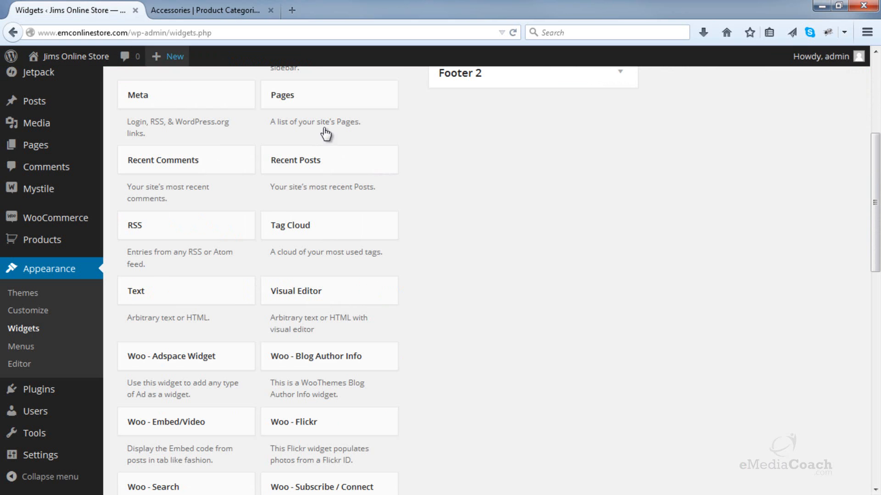
pyautogui.scroll(4, 583, 299)
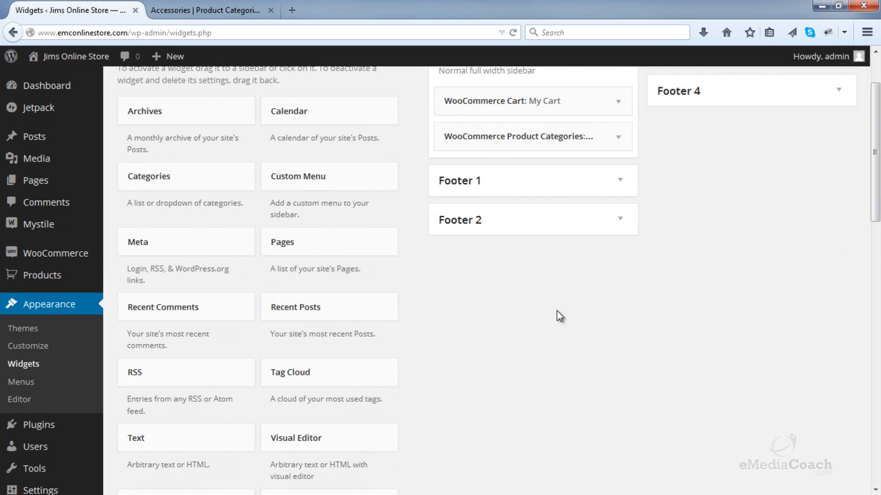
pyautogui.scroll(2, 560, 316)
pyautogui.scroll(-5, 560, 317)
pyautogui.scroll(-4, 549, 325)
pyautogui.moveTo(208, 411); pyautogui.dragTo(528, 313)
pyautogui.scroll(9, 529, 313)
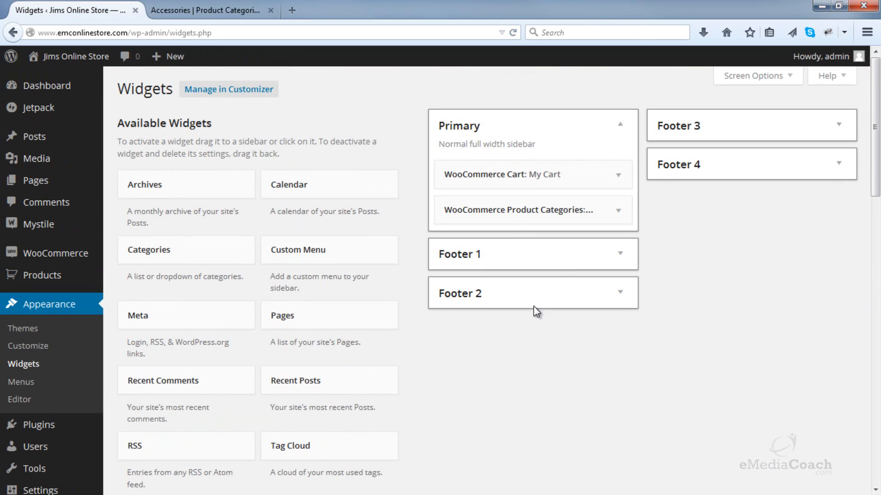
pyautogui.moveTo(605, 254); pyautogui.dragTo(622, 256)
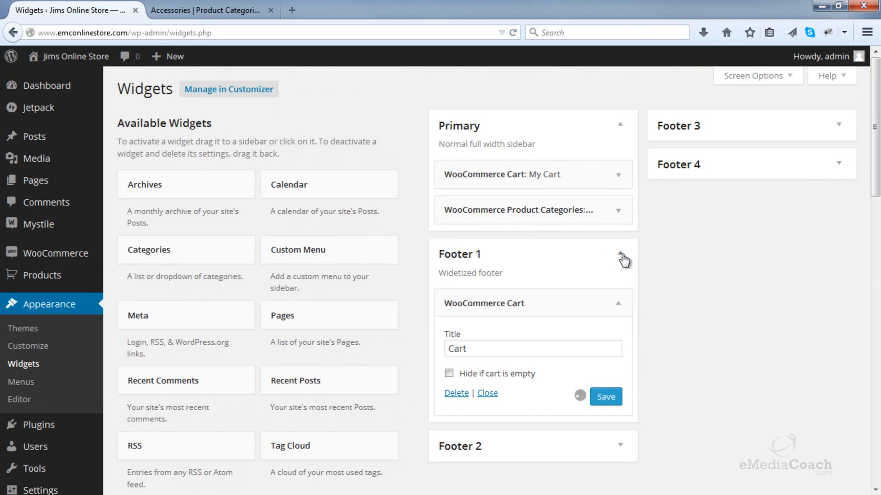
# - Add a Woo - Search widget to Footer 2 and return to the Accessories page
pyautogui.scroll(-8, 592, 316)
pyautogui.scroll(-3, 578, 321)
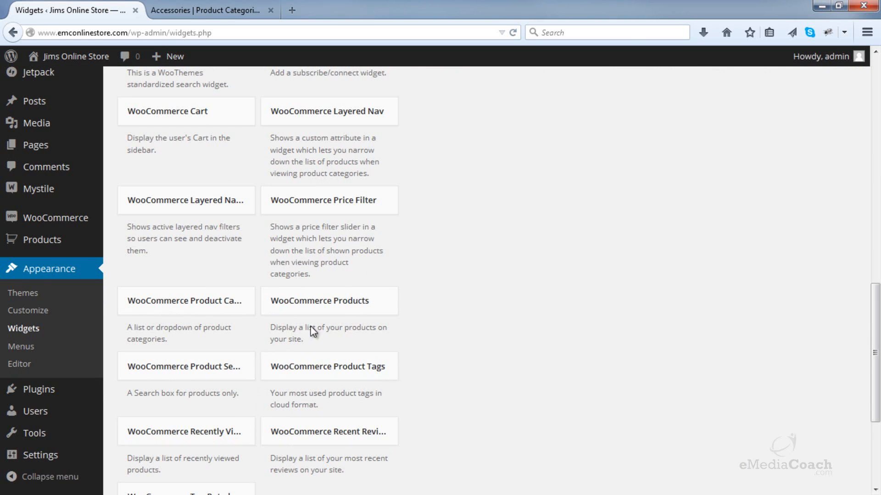
pyautogui.scroll(3, 248, 201)
pyautogui.scroll(3, 491, 215)
pyautogui.moveTo(232, 195); pyautogui.dragTo(549, 298)
pyautogui.scroll(8, 564, 216)
pyautogui.scroll(-1, 766, 143)
pyautogui.scroll(-4, 649, 295)
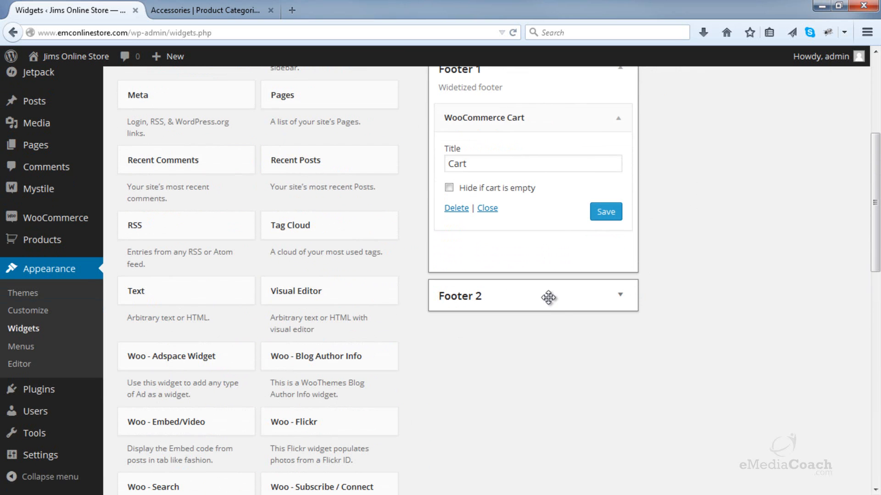
pyautogui.click(620, 297)
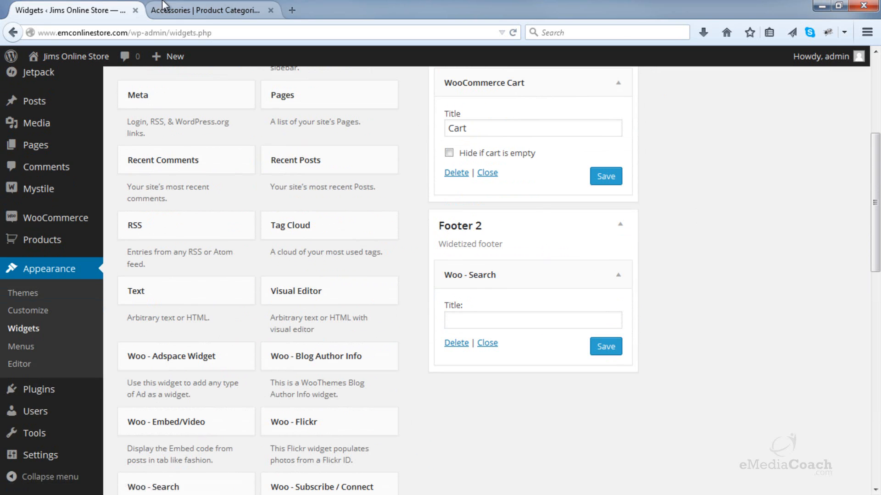
pyautogui.hotkey('ctrl', 'Tab')
pyautogui.click(514, 33)
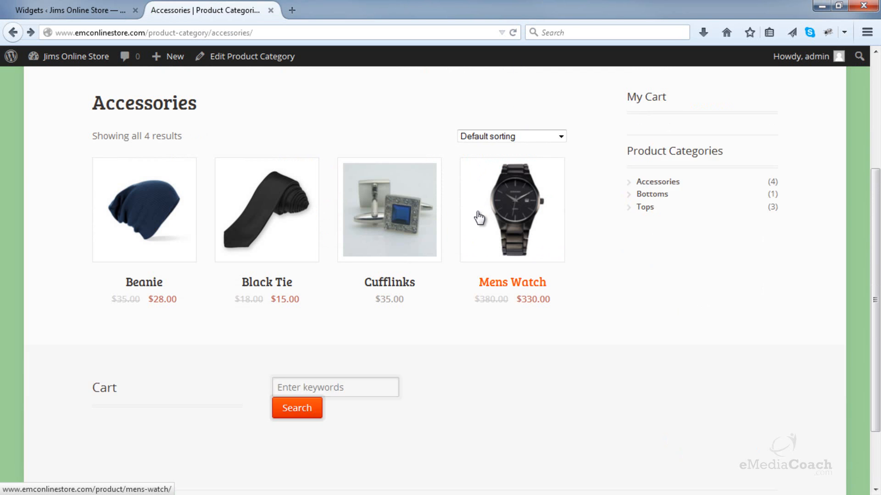
# - Scroll to the footer to check the Cart ($43.00, Black Tie and Beanie) and search box
pyautogui.scroll(-5, 478, 218)
pyautogui.scroll(-3, 378, 242)
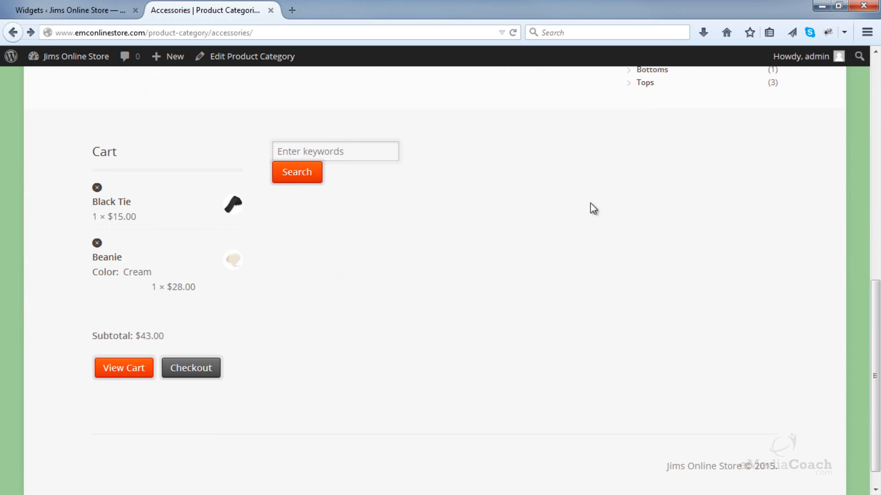
pyautogui.scroll(3, 269, 261)
pyautogui.scroll(-2, 270, 266)
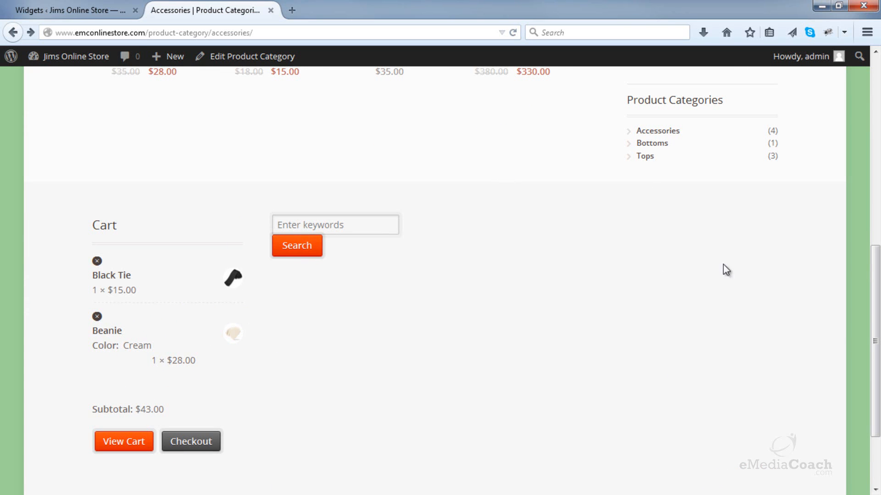
pyautogui.click(115, 10)
pyautogui.moveTo(67, 222)
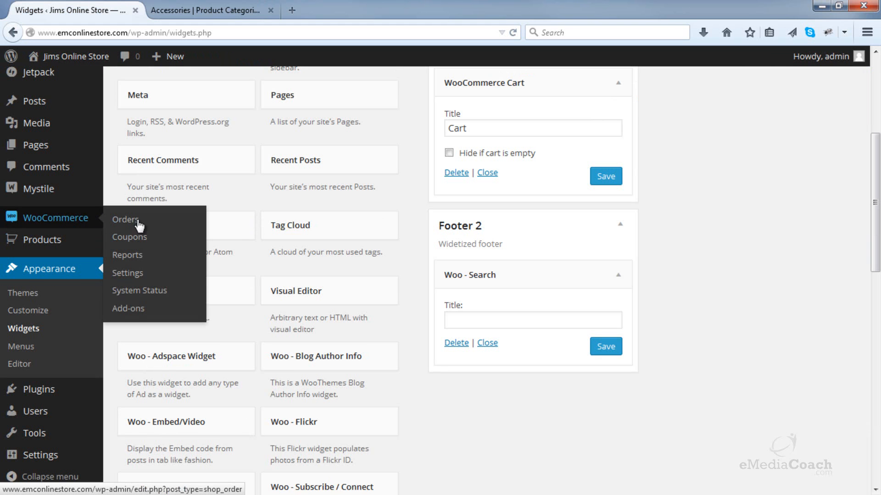
pyautogui.rightClick(136, 276)
pyautogui.moveTo(92, 188)
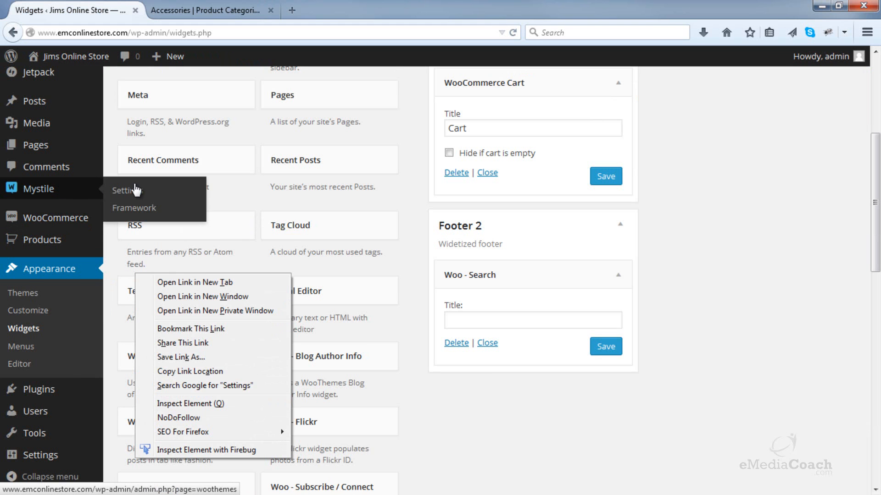
pyautogui.rightClick(143, 190)
pyautogui.click(195, 194)
pyautogui.click(177, 7)
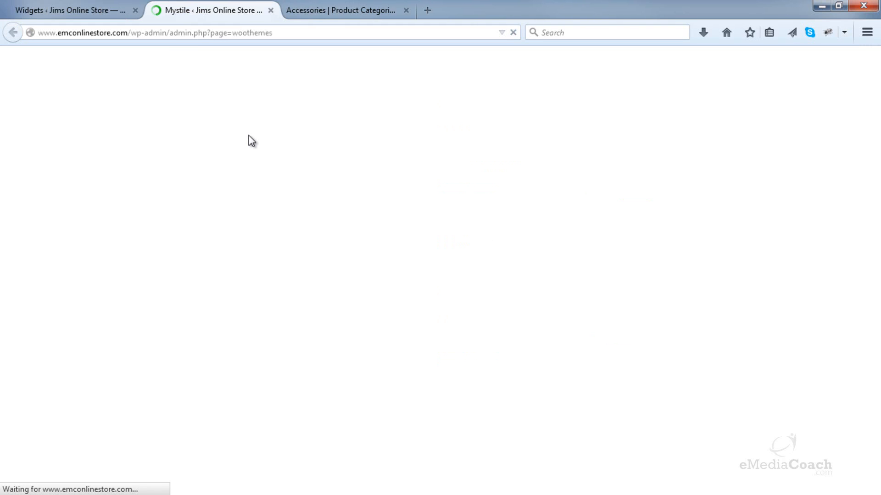
pyautogui.click(666, 118)
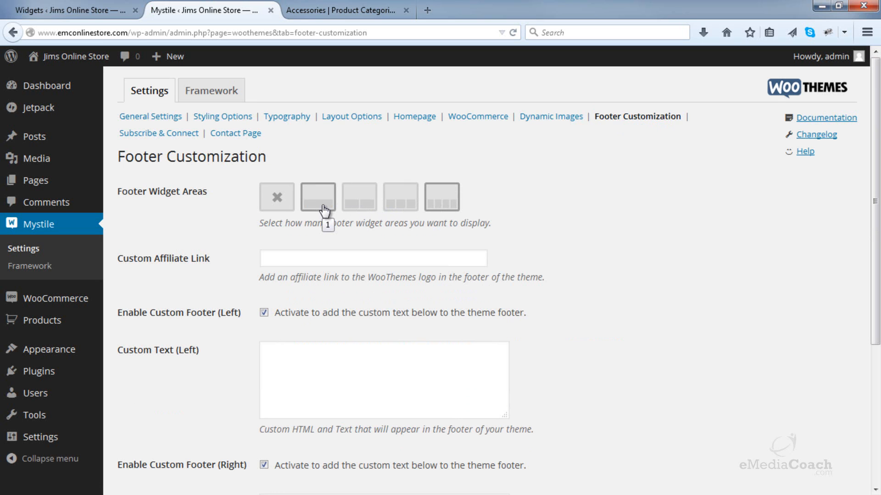
pyautogui.click(271, 11)
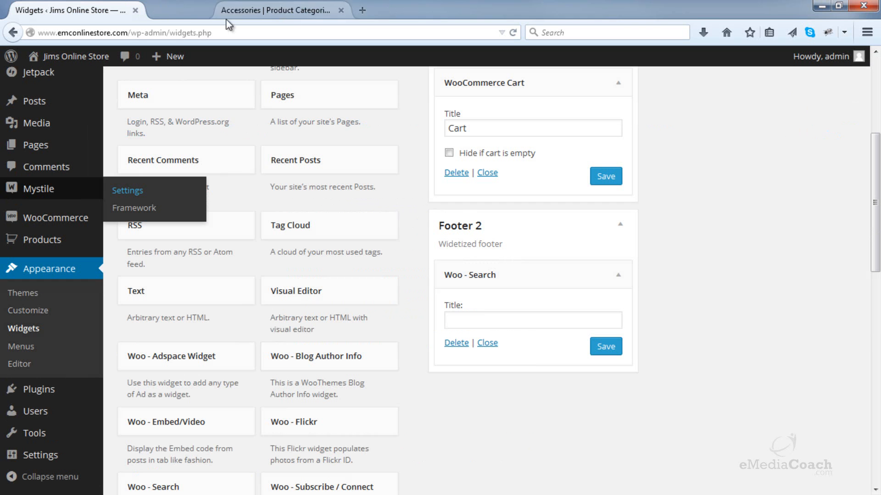
# - Delete the Woo - Search and WooCommerce Cart footer widgets and collapse both footers
pyautogui.click(461, 344)
pyautogui.click(460, 174)
pyautogui.scroll(3, 463, 180)
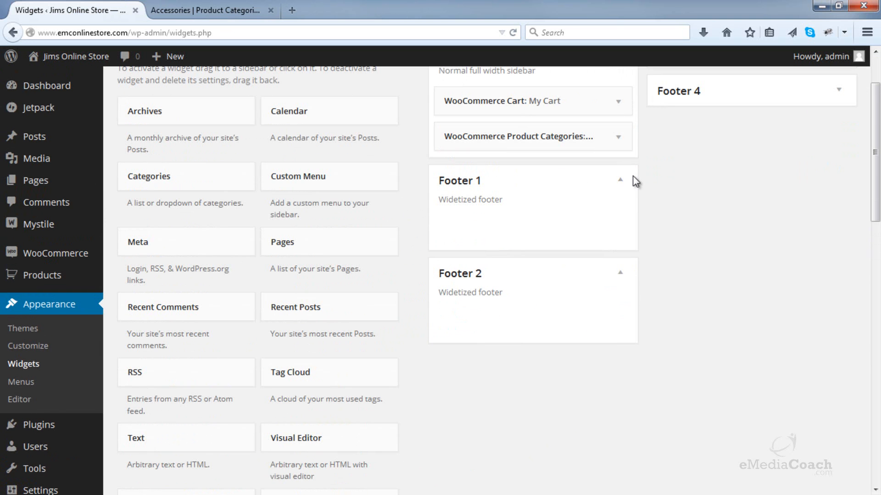
pyautogui.click(622, 184)
pyautogui.click(622, 224)
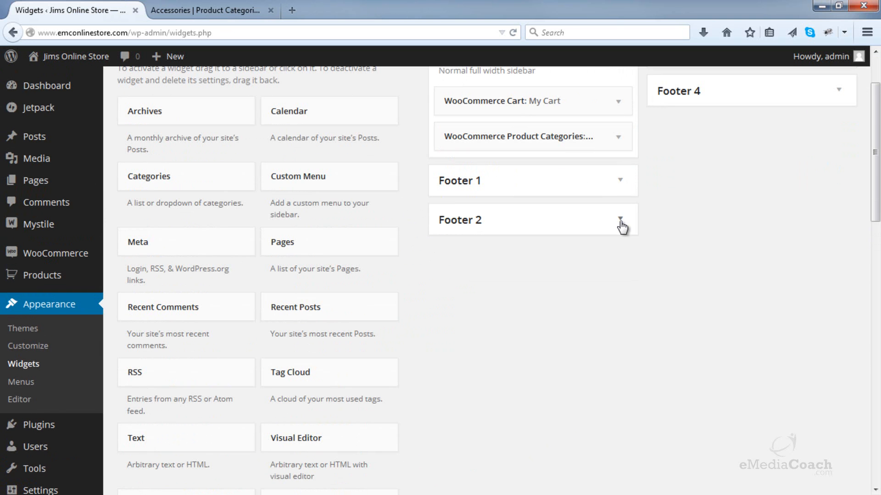
# - Add Woo - Subscribe / Connect to Primary below Product Categories; open theme options in a new tab
pyautogui.scroll(-6, 620, 222)
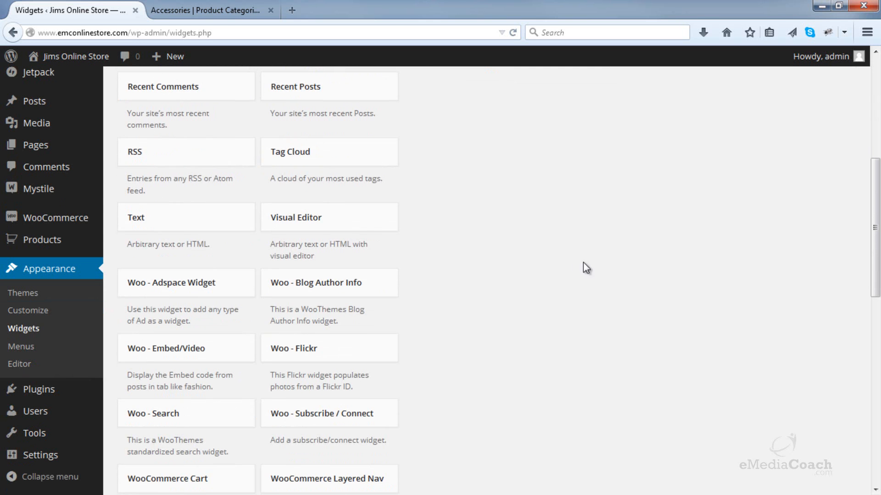
pyautogui.scroll(-3, 365, 385)
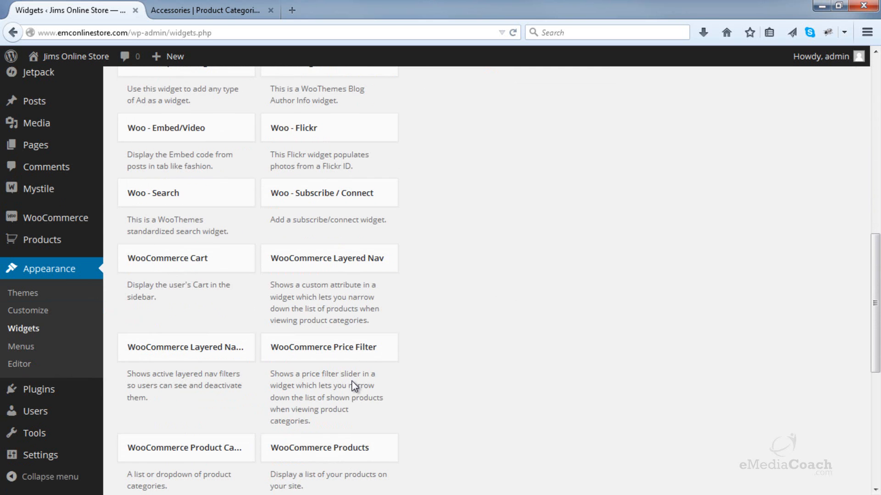
pyautogui.scroll(-5, 355, 386)
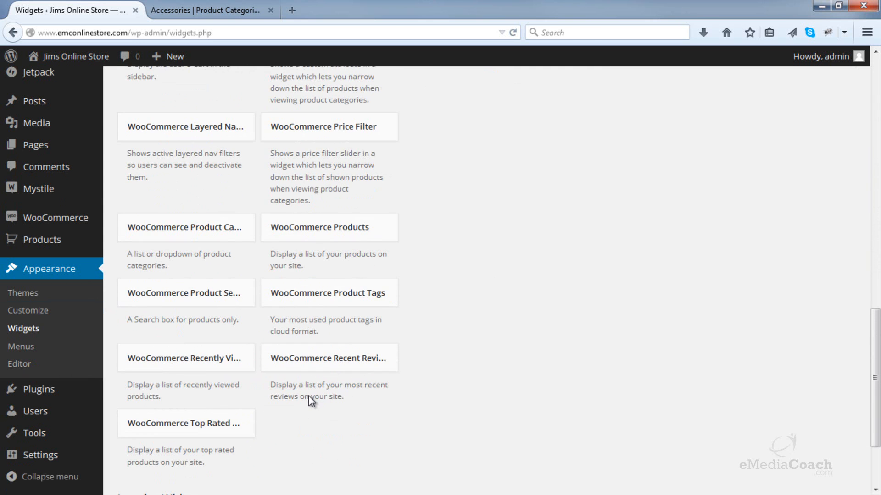
pyautogui.scroll(8, 300, 397)
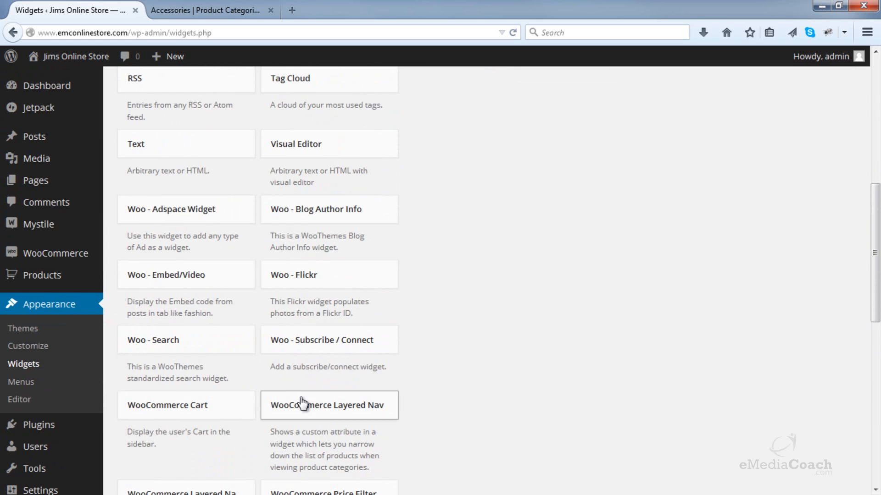
pyautogui.moveTo(316, 349); pyautogui.dragTo(521, 226)
pyautogui.scroll(6, 362, 342)
pyautogui.scroll(3, 521, 226)
pyautogui.moveTo(529, 263)
pyautogui.mouseDown()
pyautogui.moveTo(503, 204)
pyautogui.moveTo(505, 248)
pyautogui.moveTo(517, 255)
pyautogui.mouseUp()
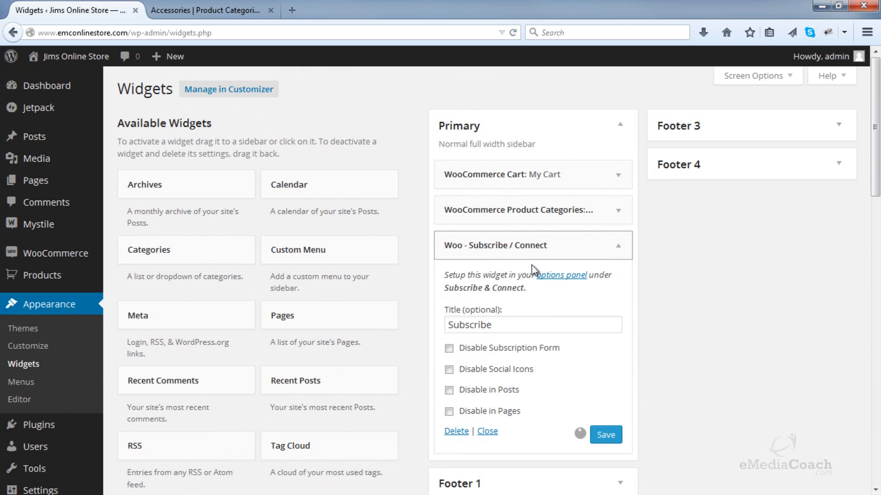
pyautogui.rightClick(571, 279)
pyautogui.click(594, 288)
# - Open the Subscribe & Connect section of Mystile's theme options
pyautogui.click(235, 12)
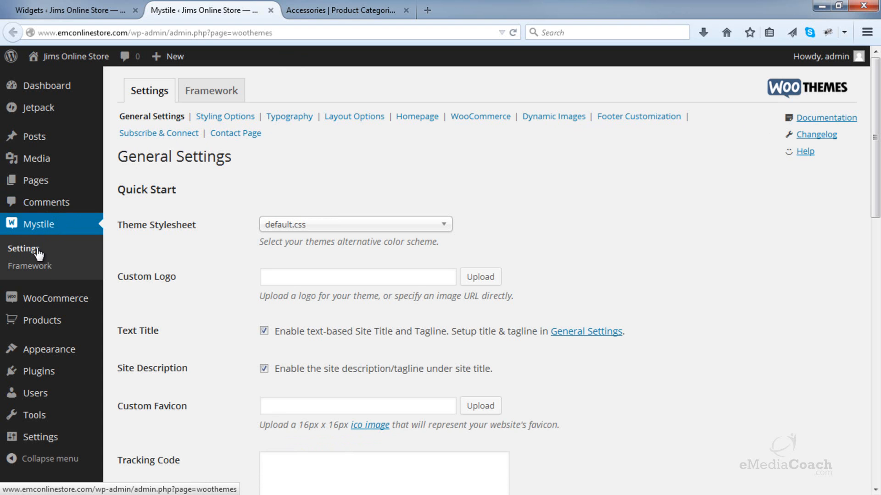
pyautogui.click(162, 136)
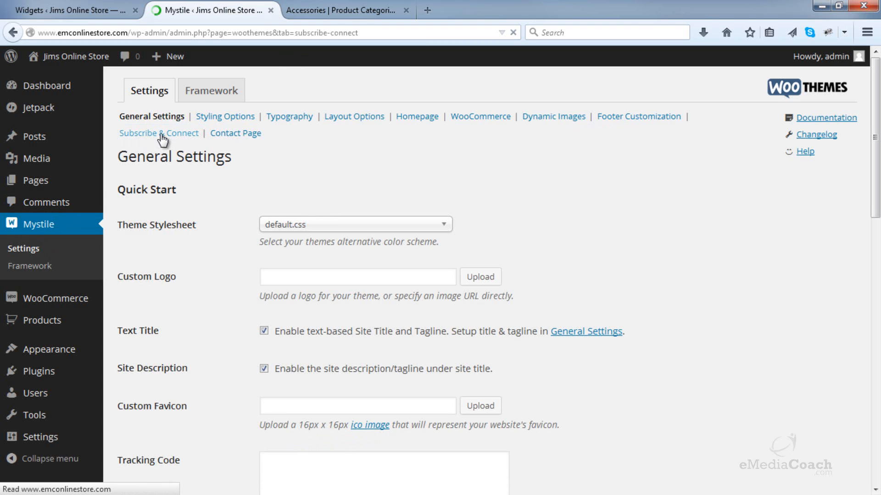
pyautogui.scroll(-3, 201, 163)
pyautogui.scroll(-7, 201, 165)
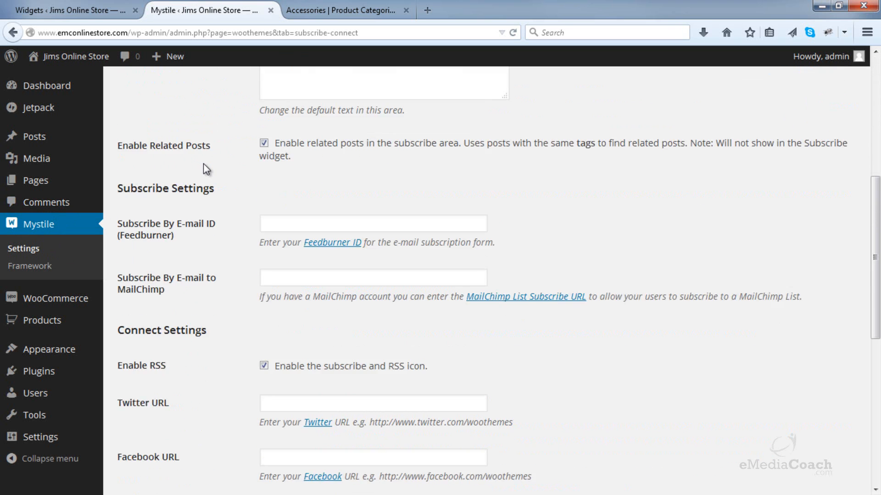
pyautogui.scroll(2, 207, 166)
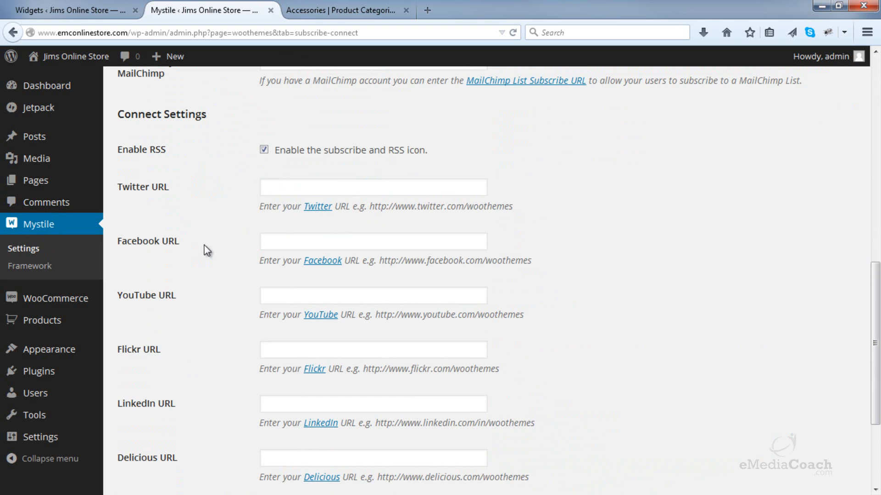
pyautogui.scroll(-2, 165, 280)
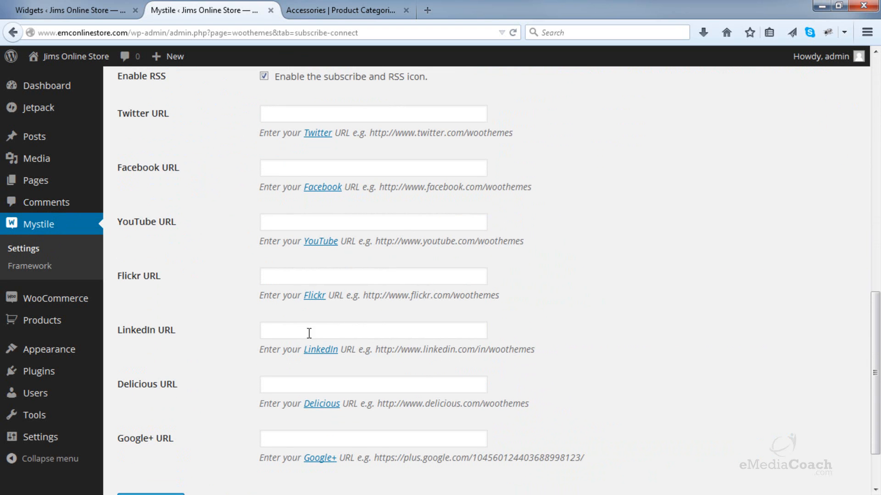
# - Enter the Facebook URL and reuse it as the Twitter URL with 'twitter' swapped in
pyautogui.click(301, 166)
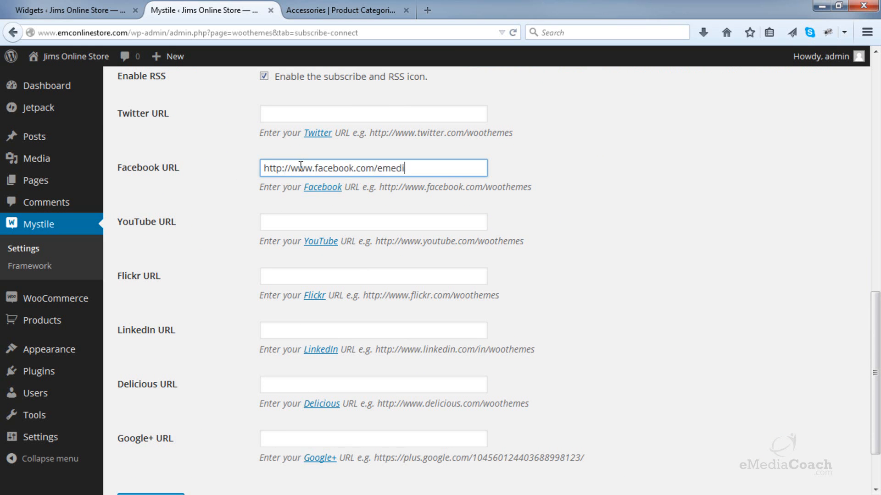
pyautogui.hotkey('ctrl', 'a')
pyautogui.hotkey('ctrl', 'c')
pyautogui.click(396, 116)
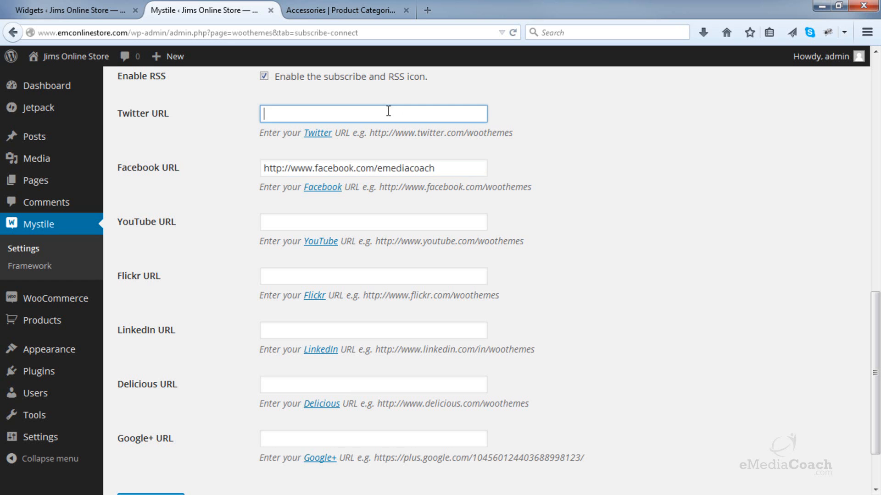
pyautogui.hotkey('ctrl', 'v')
pyautogui.doubleClick(323, 116)
pyautogui.write('twitter')
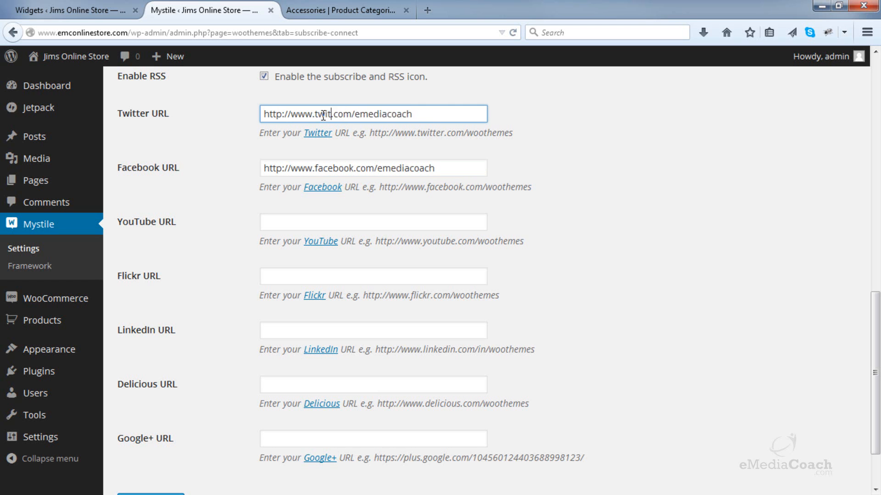
pyautogui.hotkey('ctrl', 'a')
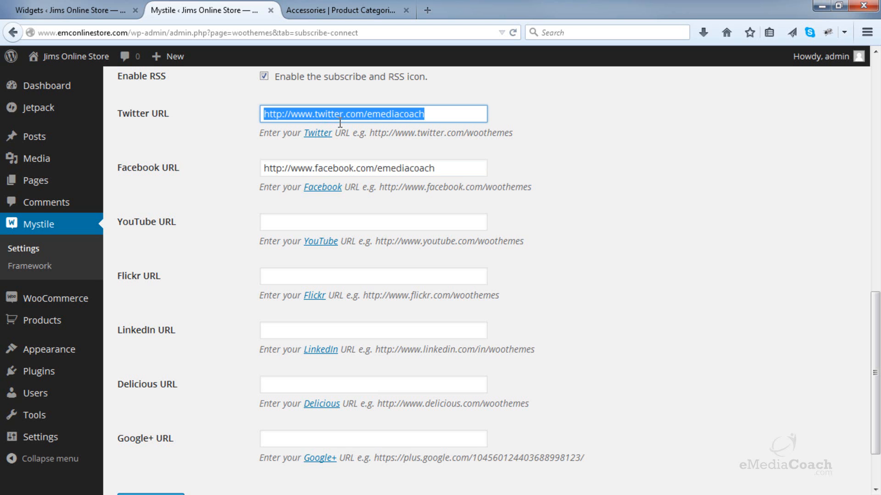
# - Paste the Twitter URL into the YouTube and Flickr fields and save the changes
pyautogui.click(325, 220)
pyautogui.write('http://www.twitter.com/emediacoach')
pyautogui.click(314, 271)
pyautogui.write('http://www.twitter.com/emediacoach')
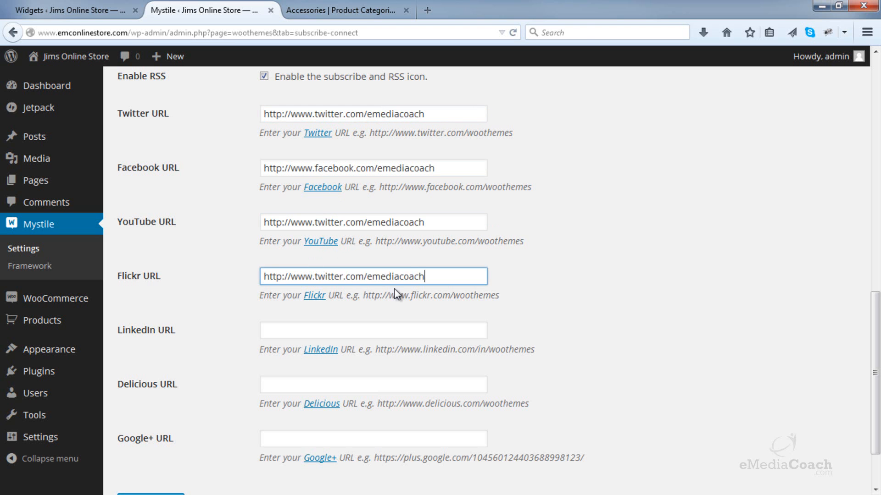
pyautogui.scroll(-3, 268, 336)
pyautogui.click(151, 429)
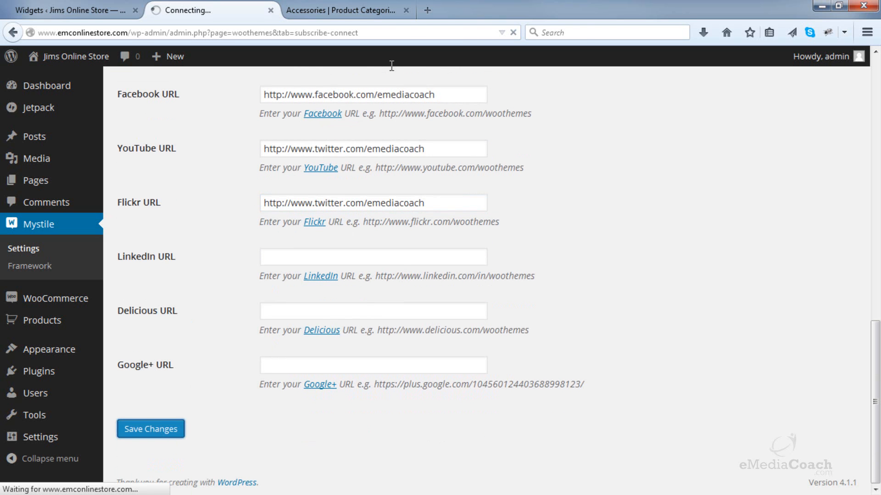
pyautogui.click(379, 6)
pyautogui.scroll(5, 562, 165)
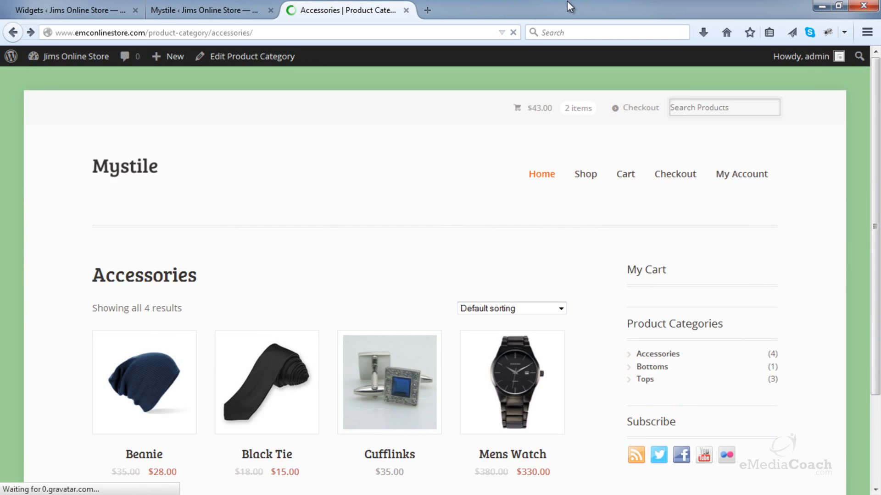
pyautogui.scroll(-3, 642, 257)
pyautogui.scroll(-3, 610, 342)
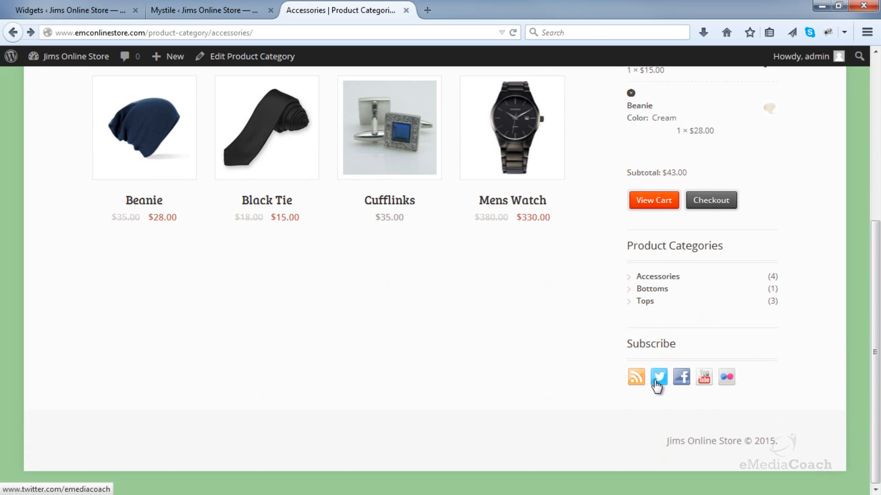
pyautogui.scroll(-15, 427, 259)
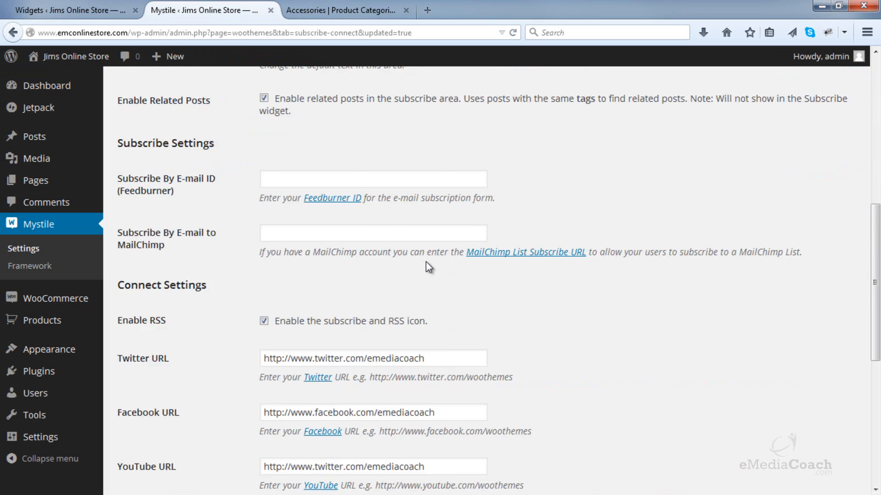
pyautogui.scroll(3, 428, 257)
# - Open the storefront's Cart page showing Black Tie ($15.00) and Cream Beanie ($28.00)
pyautogui.click(353, 9)
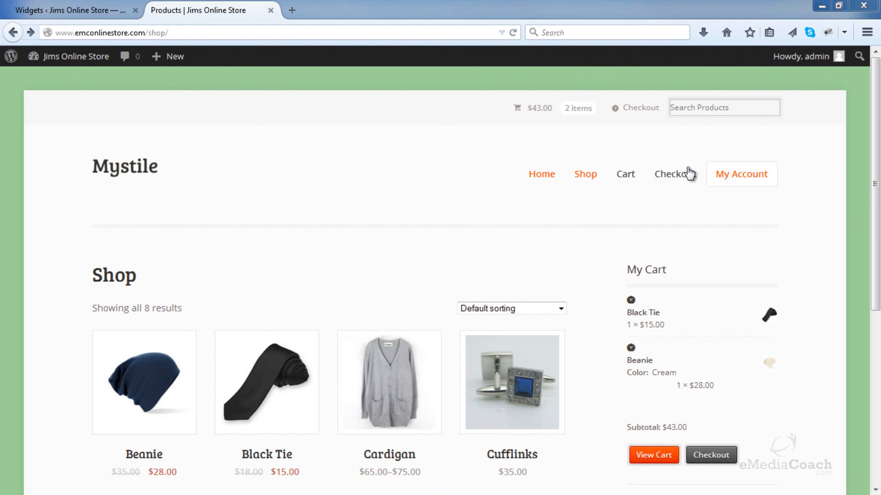
pyautogui.click(634, 177)
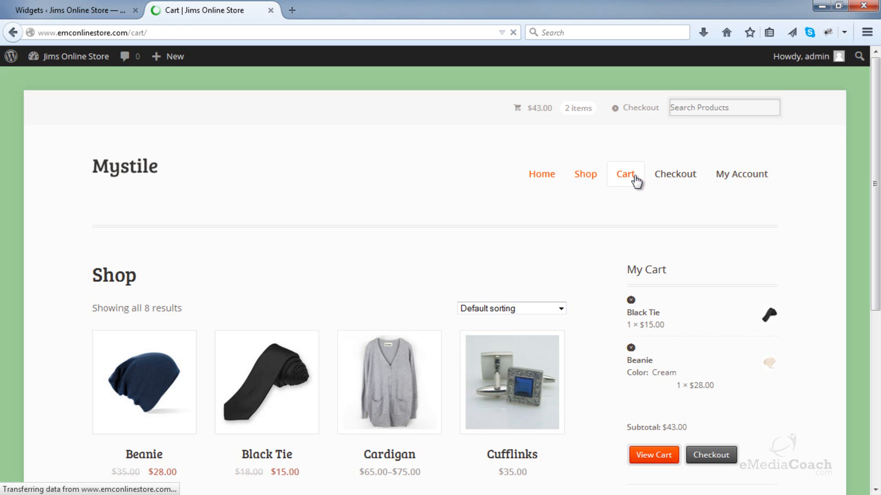
pyautogui.scroll(-3, 635, 181)
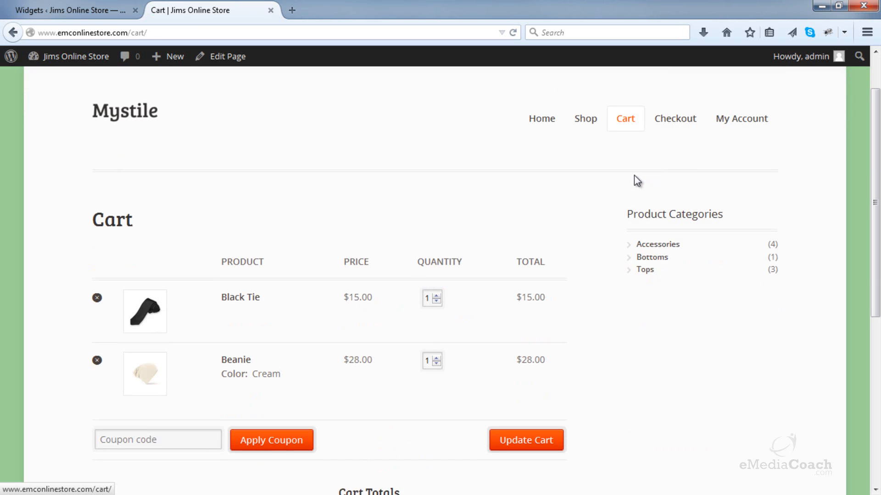
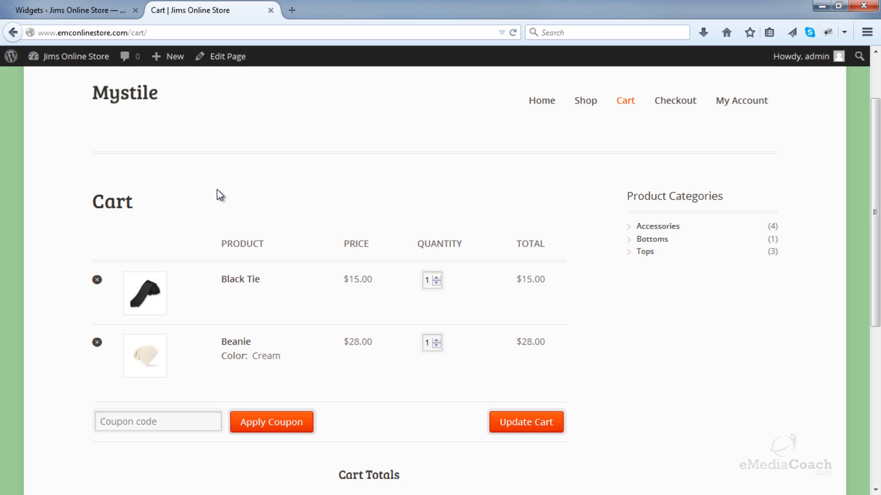
# - Open the Cart page in the WordPress page editor
pyautogui.scroll(-1, 673, 404)
pyautogui.scroll(-3, 675, 409)
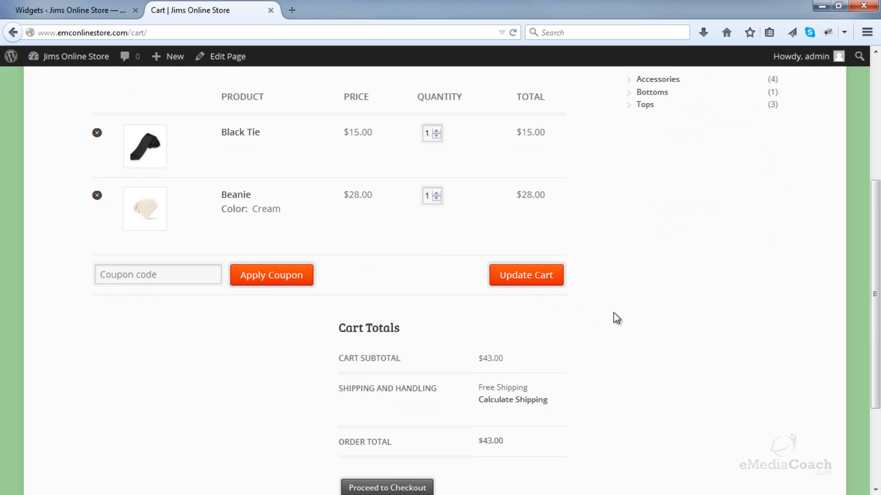
pyautogui.scroll(3, 616, 318)
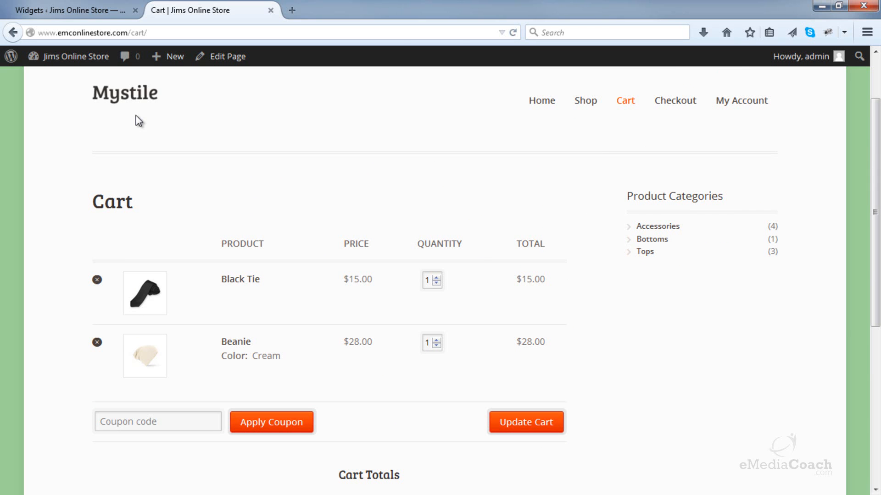
pyautogui.click(90, 10)
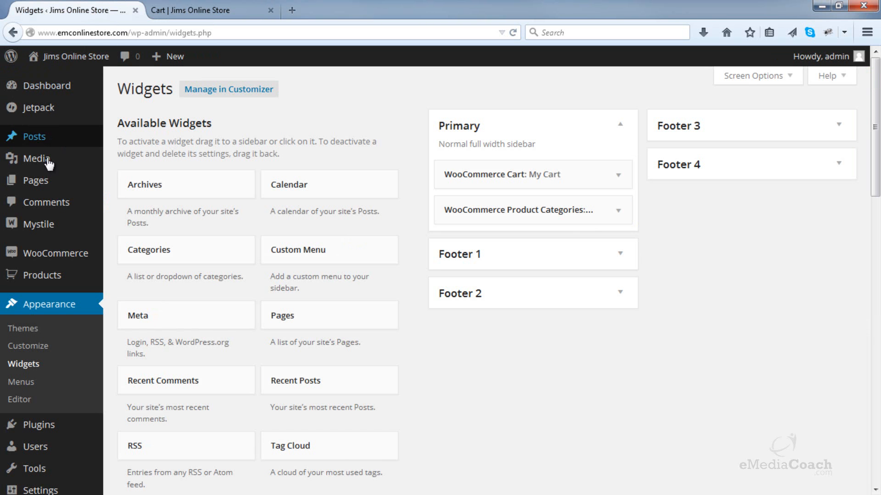
pyautogui.click(44, 183)
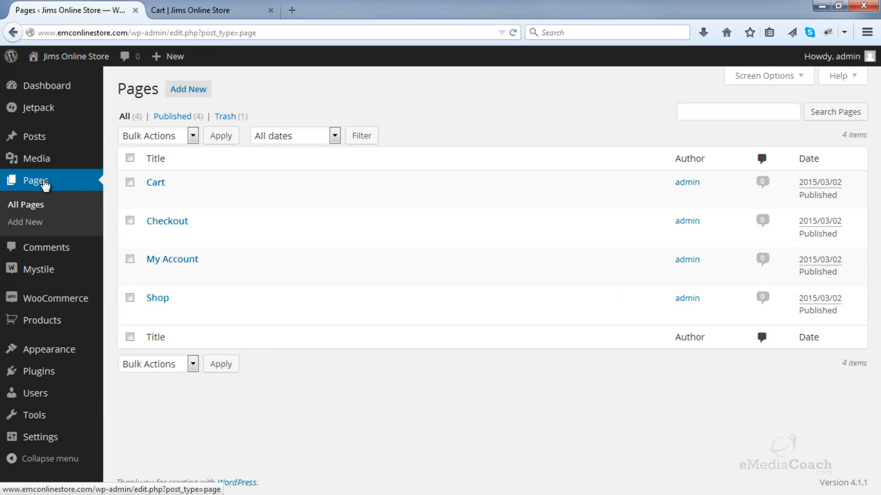
pyautogui.click(150, 187)
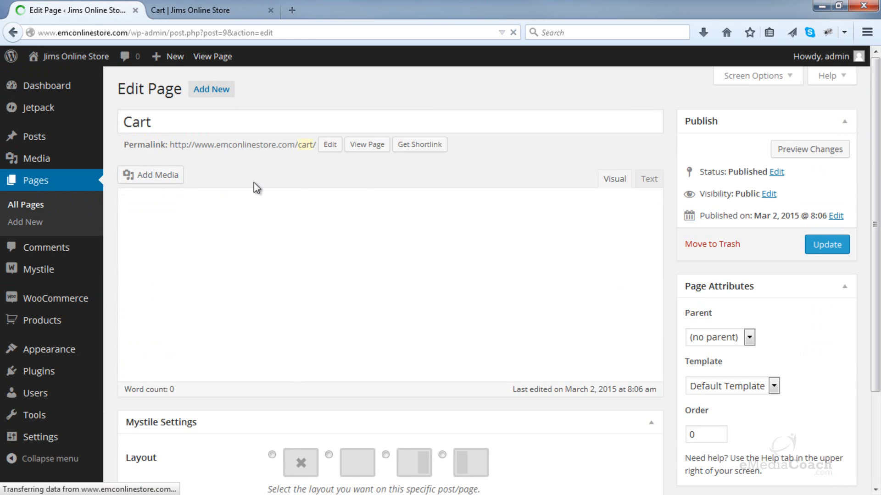
# - Give the Cart page the full-width Mystile layout, update it, and return to the storefront cart
pyautogui.scroll(-4, 700, 148)
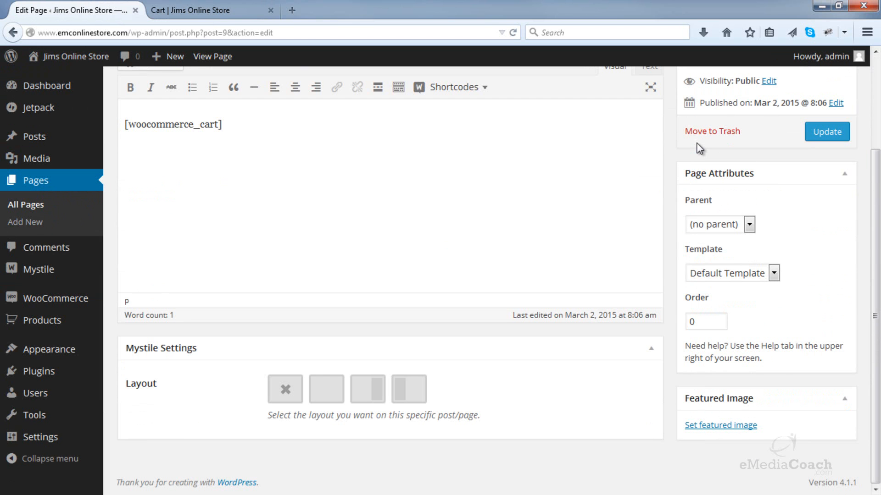
pyautogui.click(714, 276)
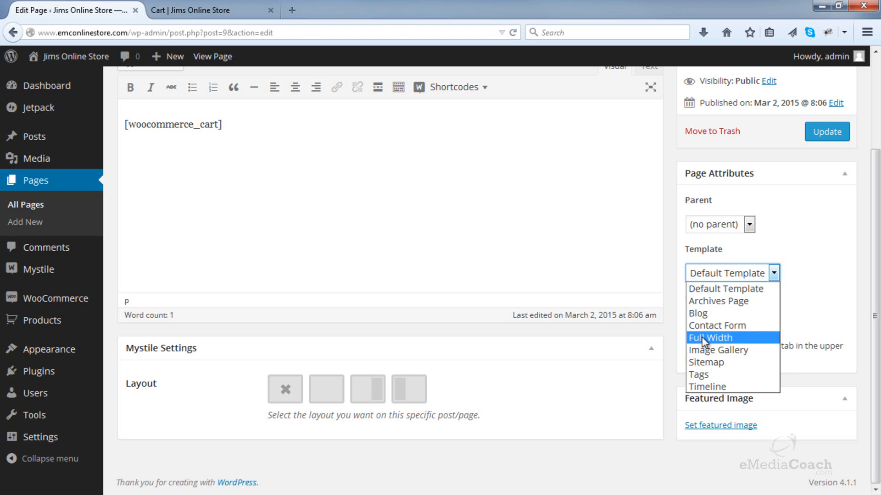
pyautogui.click(676, 334)
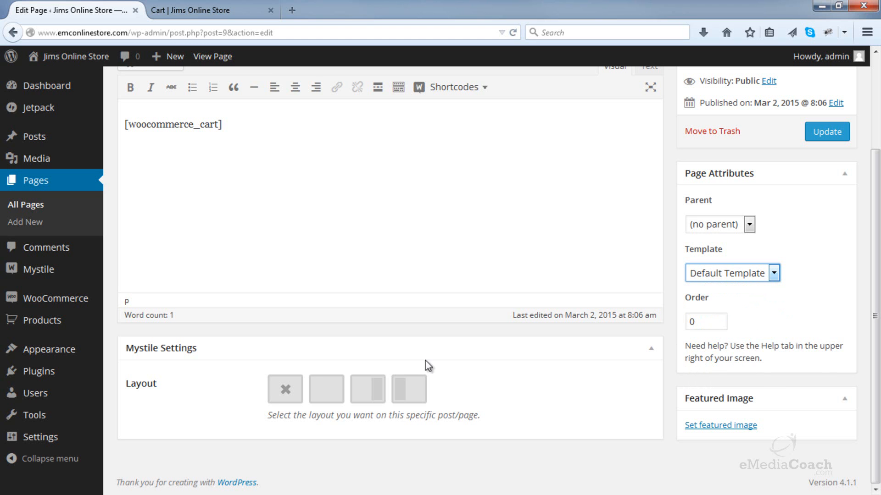
pyautogui.click(320, 396)
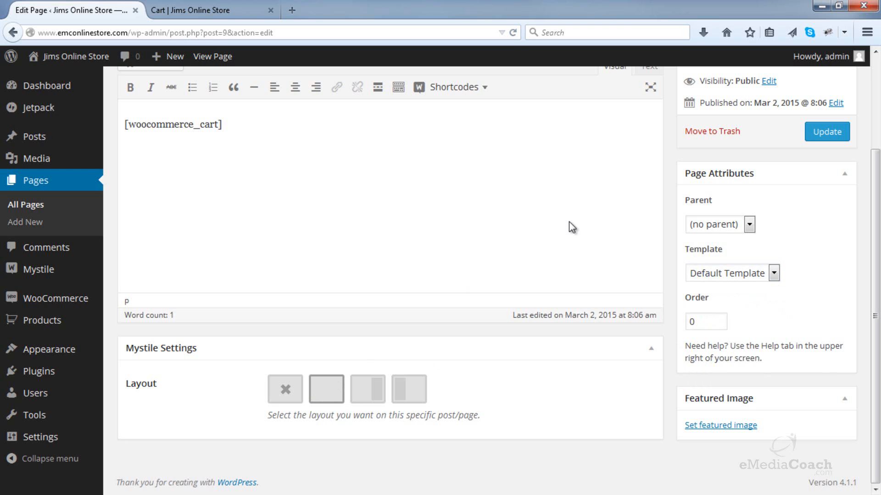
pyautogui.click(812, 134)
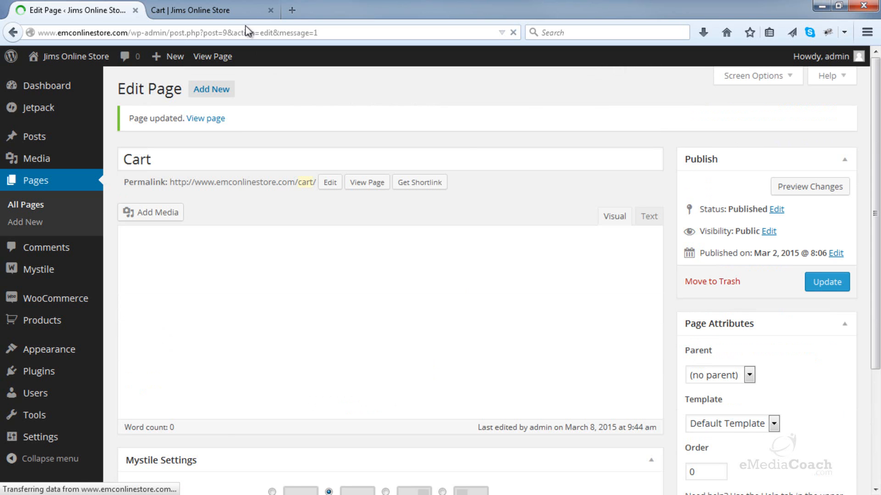
pyautogui.click(231, 8)
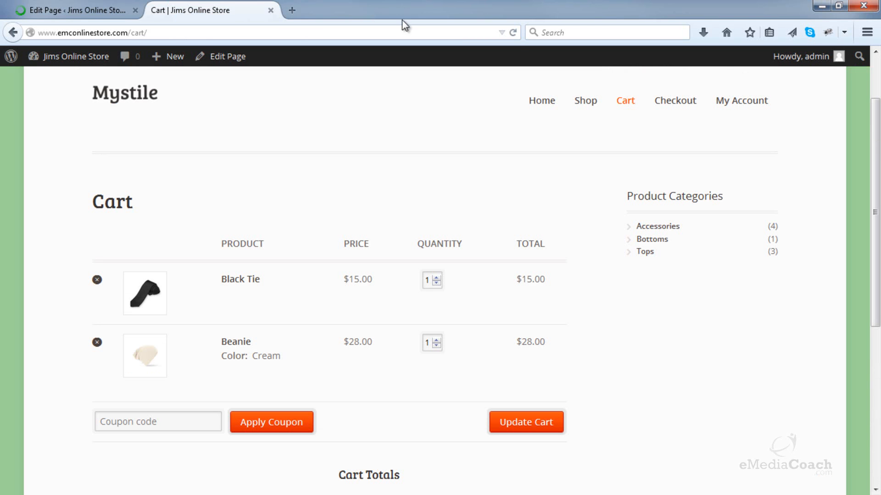
# - Reload the storefront cart to check the new full-width layout
pyautogui.click(513, 32)
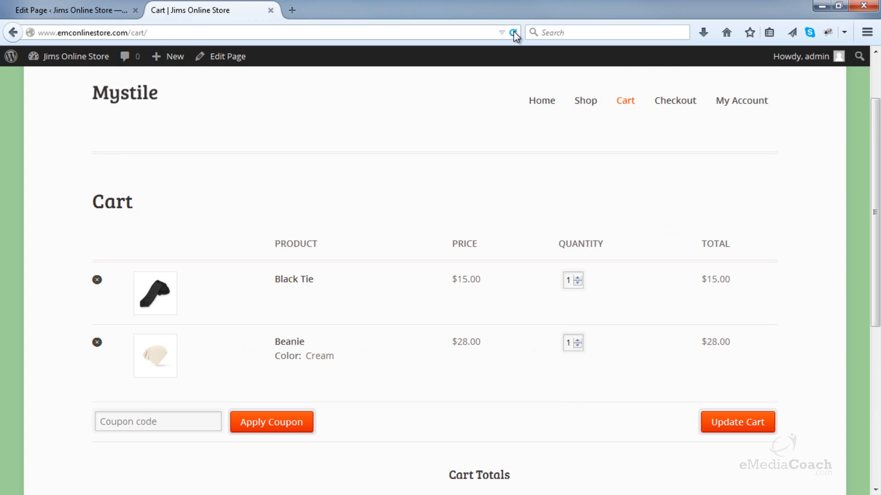
pyautogui.scroll(-6, 827, 233)
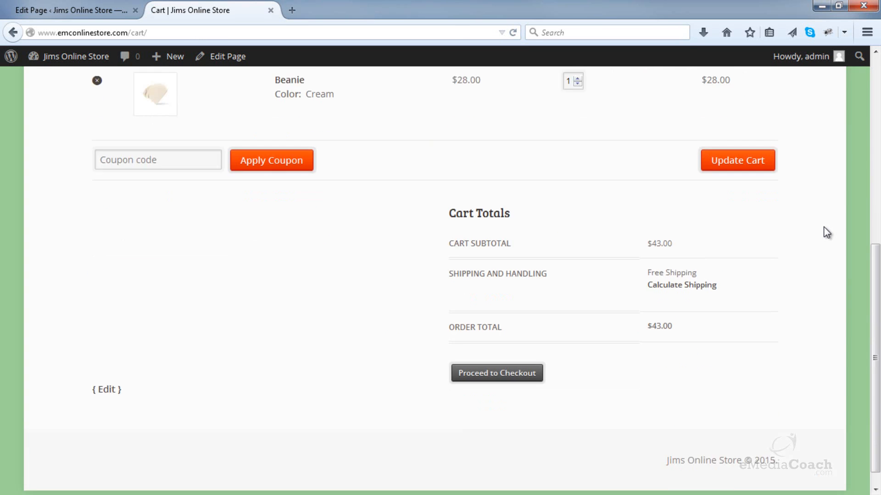
pyautogui.scroll(3, 826, 233)
pyautogui.scroll(4, 827, 232)
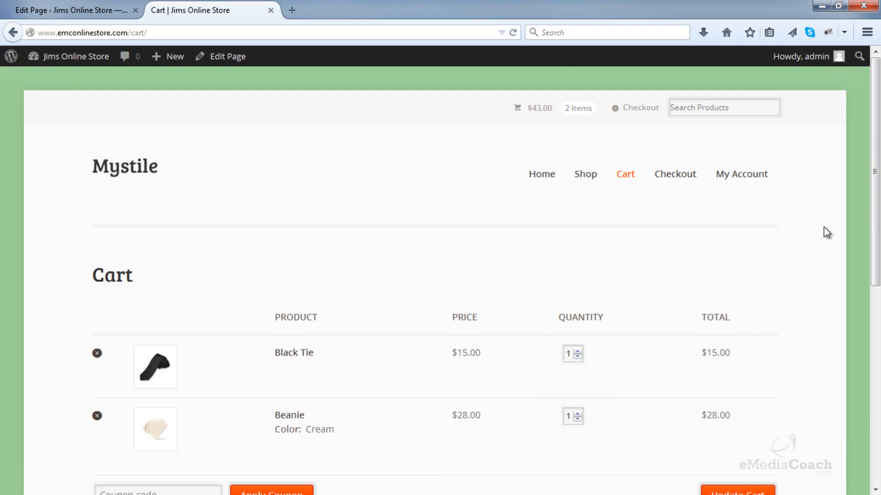
# - Visit the Checkout and My Account pages, ending on Checkout
pyautogui.click(681, 186)
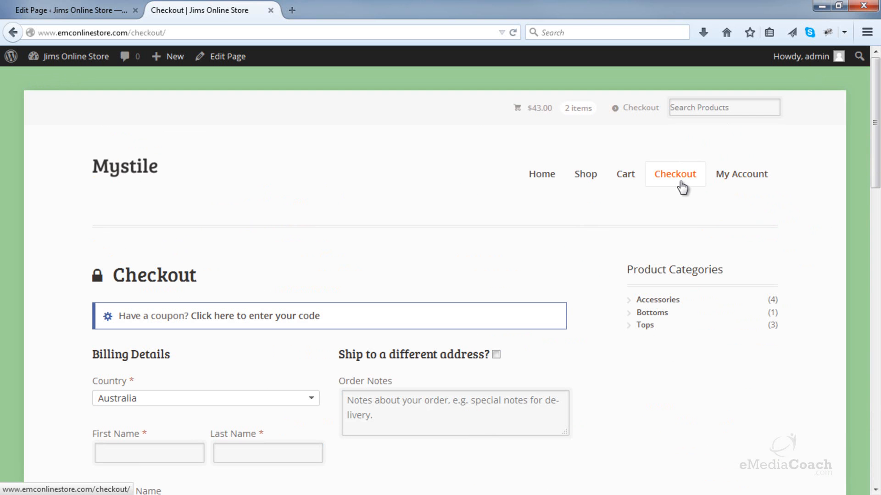
pyautogui.click(748, 180)
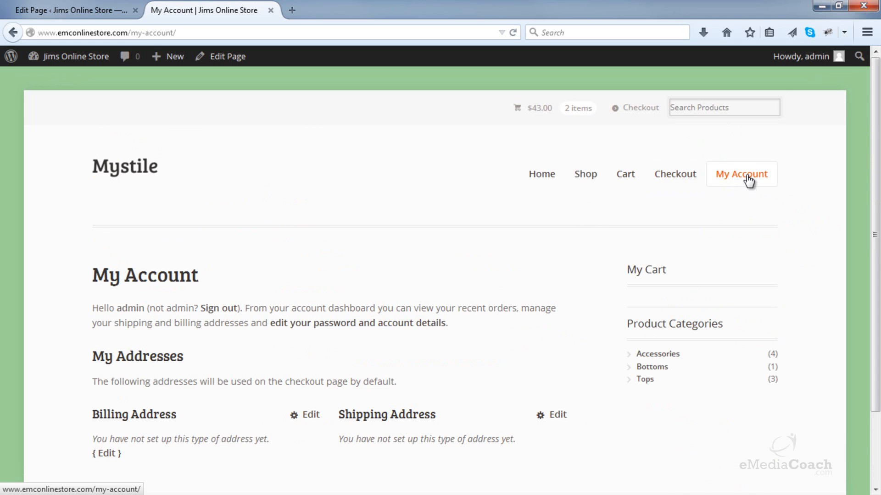
pyautogui.scroll(-2, 747, 179)
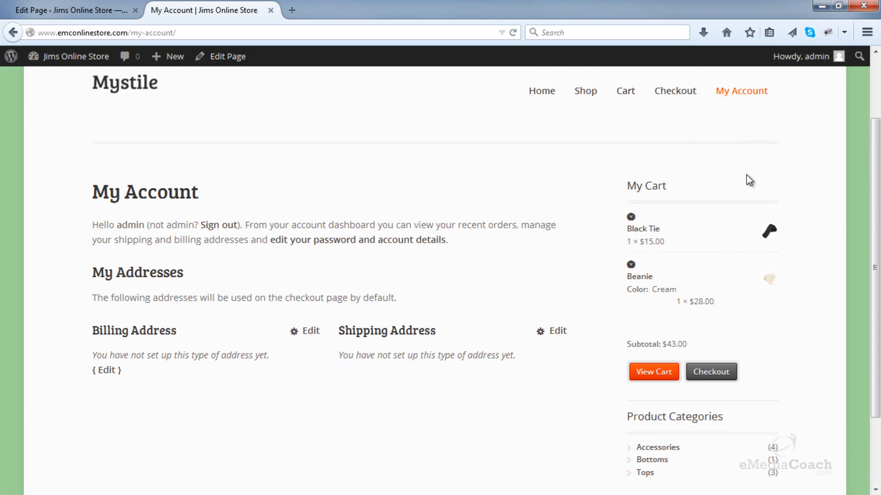
pyautogui.scroll(2, 746, 175)
pyautogui.click(665, 167)
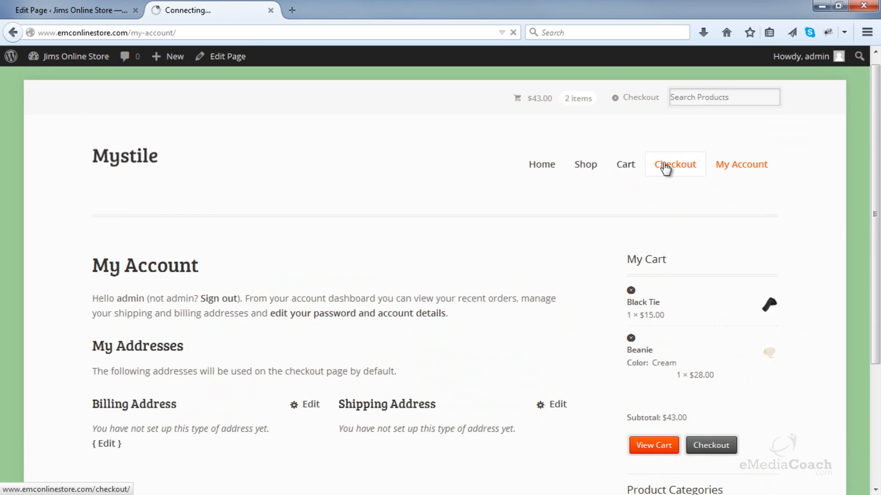
# - Switch the Checkout page to the full-width Mystile layout, update it, and view the result
pyautogui.click(221, 65)
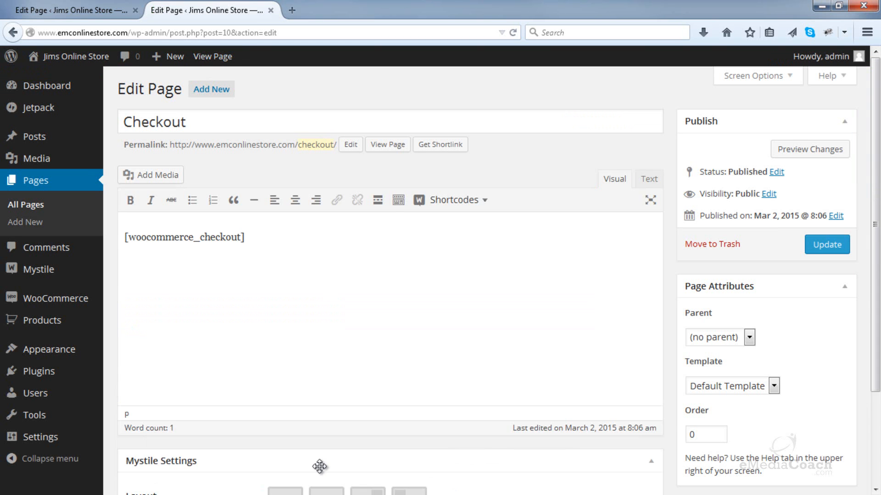
pyautogui.scroll(-3, 319, 467)
pyautogui.click(334, 338)
pyautogui.scroll(3, 338, 339)
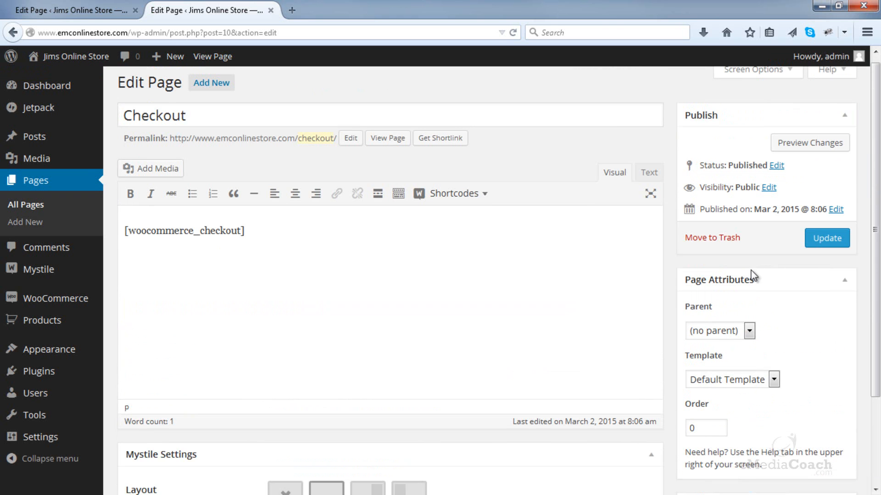
pyautogui.click(814, 245)
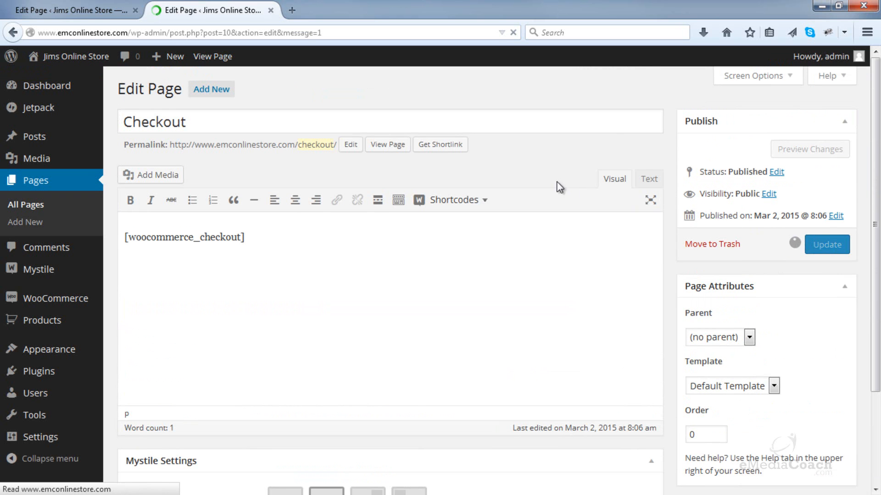
pyautogui.click(397, 183)
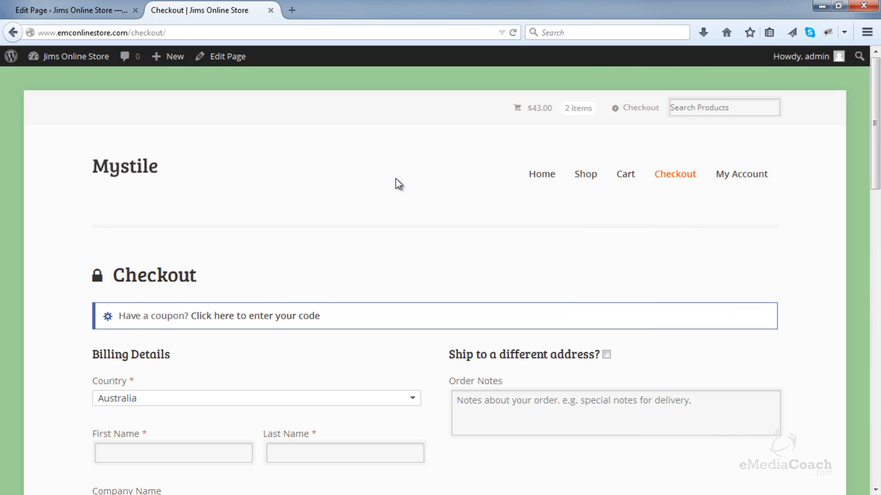
pyautogui.scroll(-3, 395, 179)
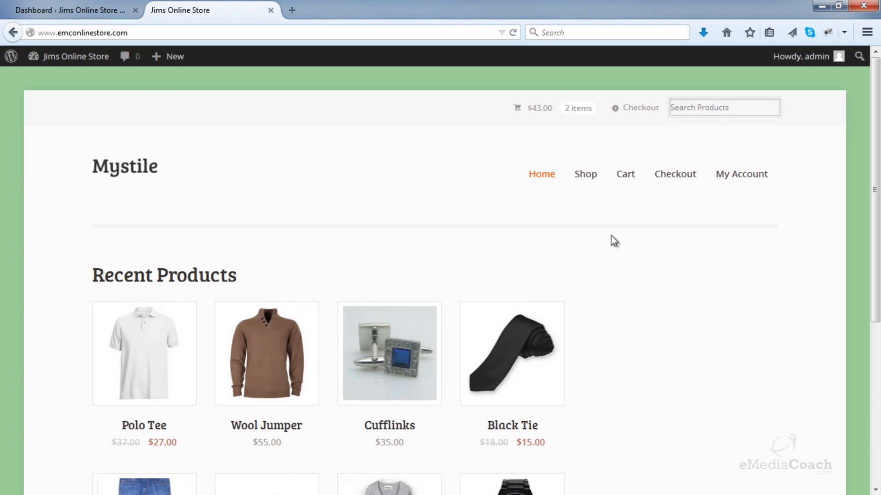
# - In Mystile's WooCommerce settings, enable featured products, disable recent products, and save
pyautogui.click(94, 11)
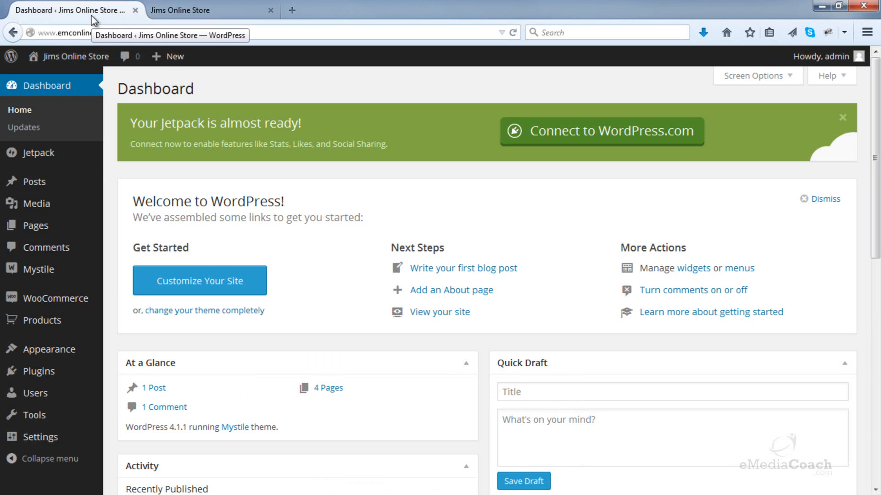
pyautogui.moveTo(52, 275)
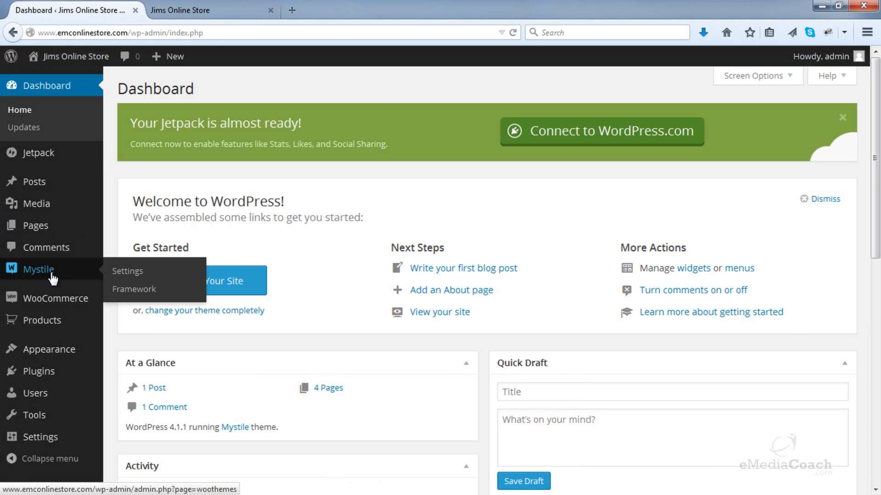
pyautogui.click(161, 275)
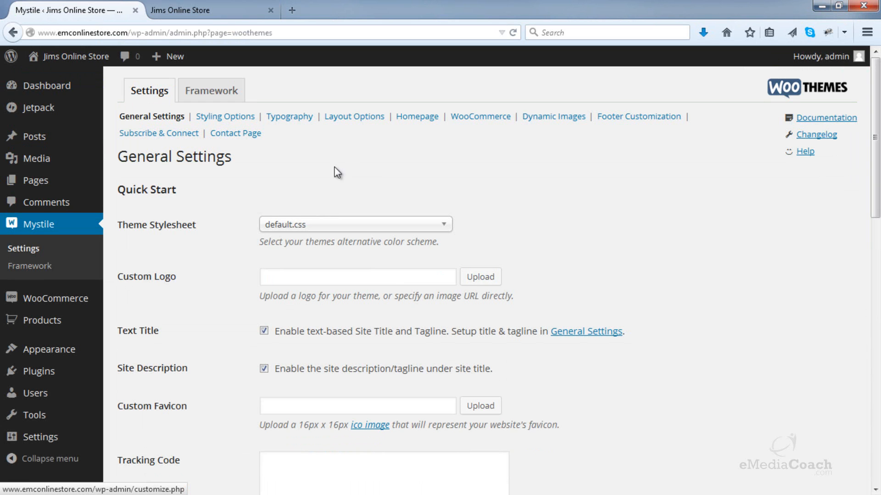
pyautogui.click(475, 120)
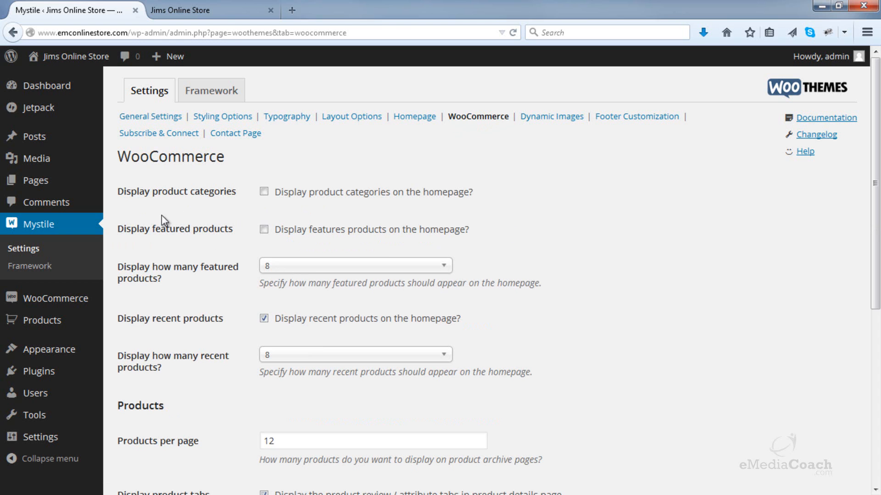
pyautogui.click(265, 229)
pyautogui.click(265, 319)
pyautogui.scroll(-3, 470, 208)
pyautogui.scroll(3, 470, 208)
pyautogui.scroll(-6, 367, 231)
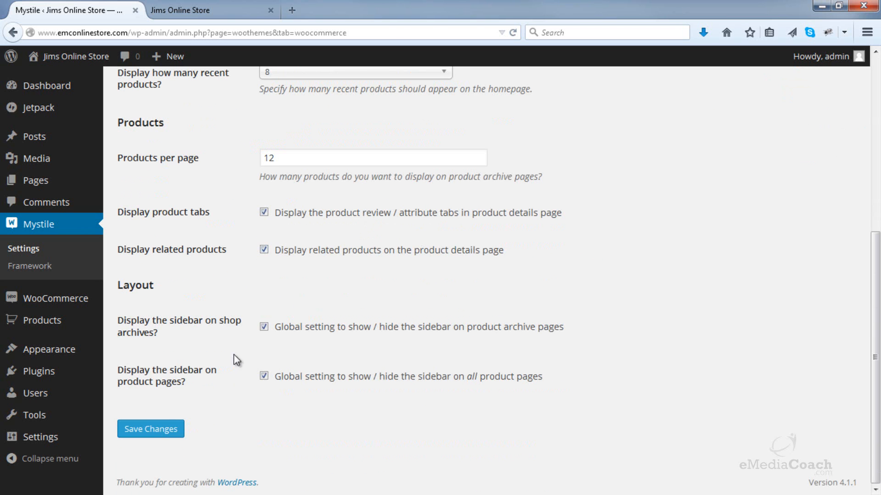
pyautogui.click(154, 429)
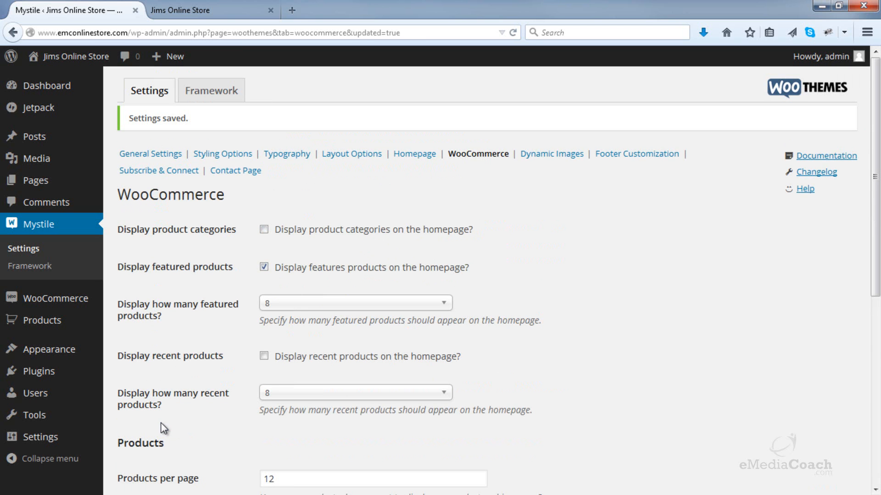
pyautogui.moveTo(68, 327)
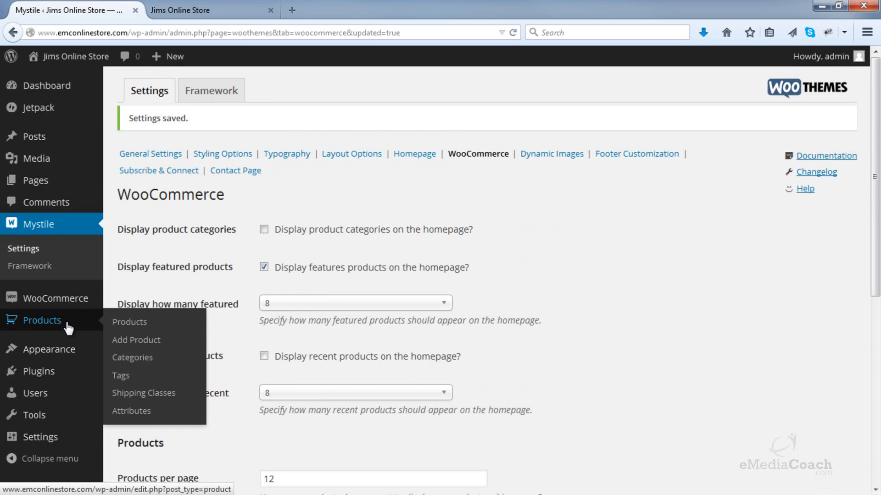
pyautogui.click(155, 329)
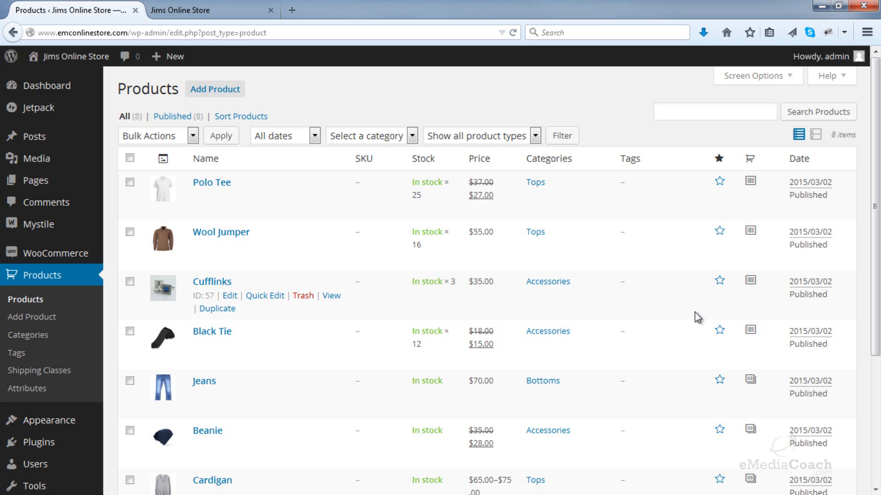
pyautogui.click(222, 10)
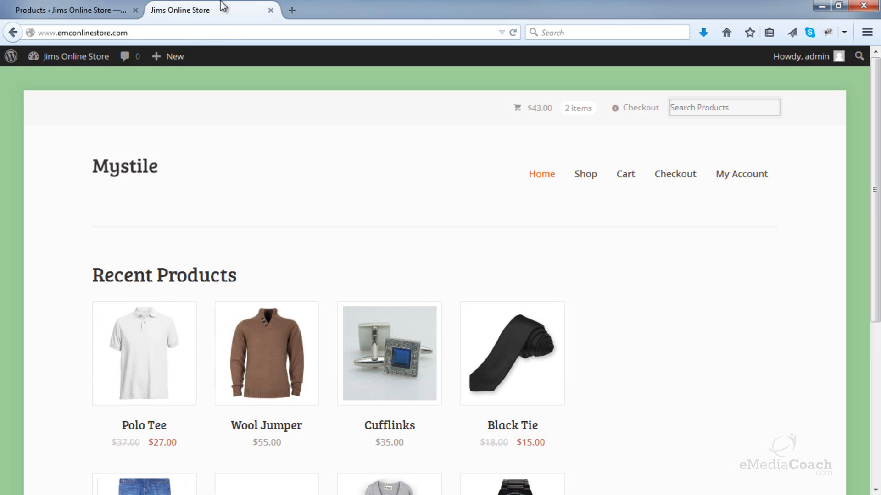
pyautogui.click(512, 32)
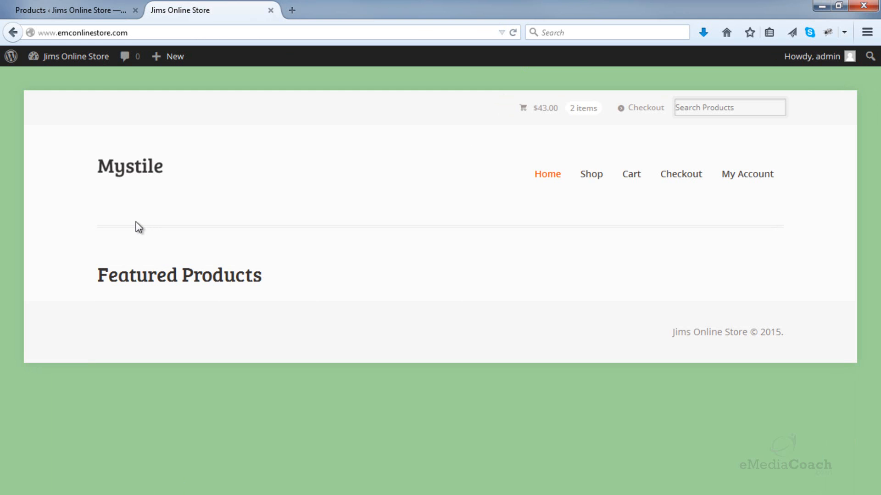
pyautogui.click(71, 10)
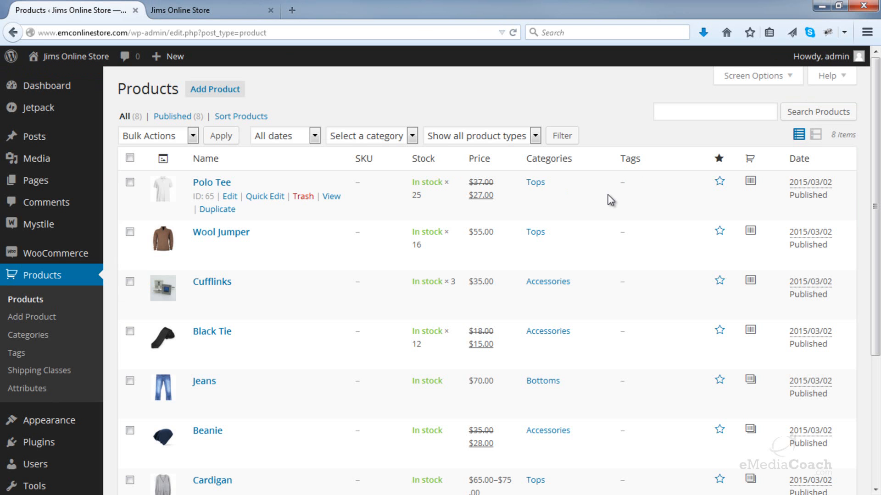
# - Star Polo Tee, Black Tie, Mens Watch and Cardigan as featured in the Products list
pyautogui.click(719, 181)
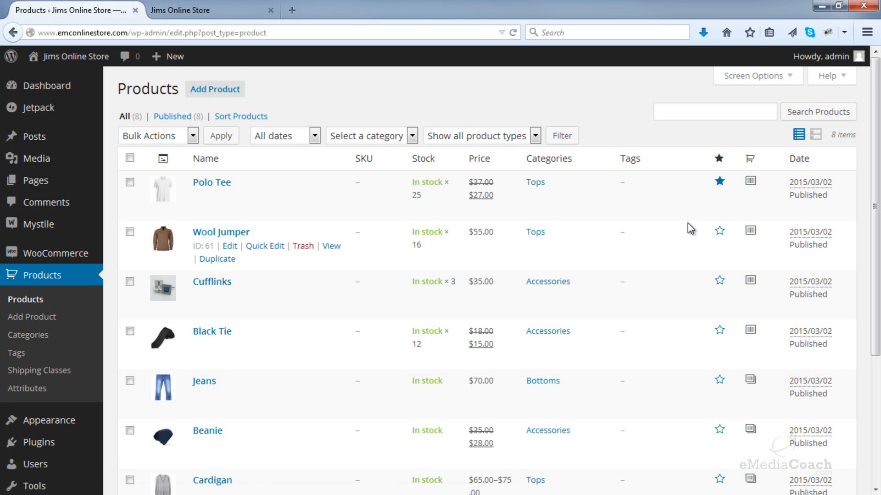
pyautogui.scroll(-3, 690, 228)
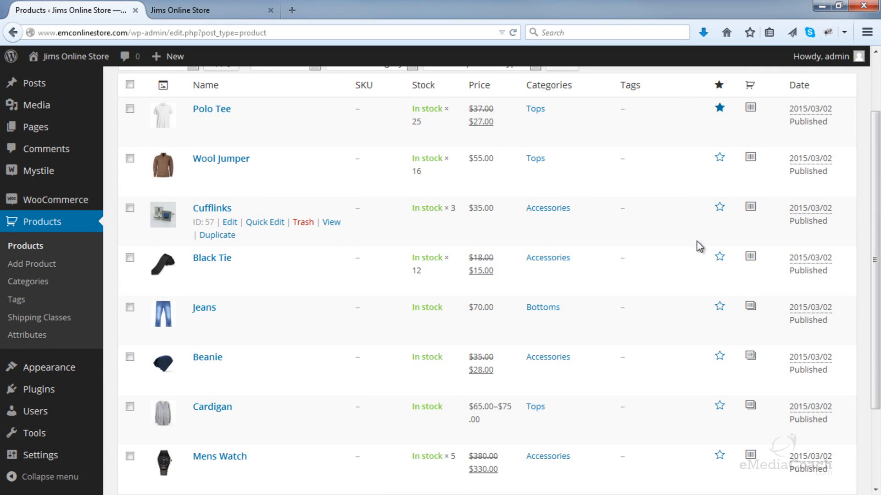
pyautogui.click(719, 258)
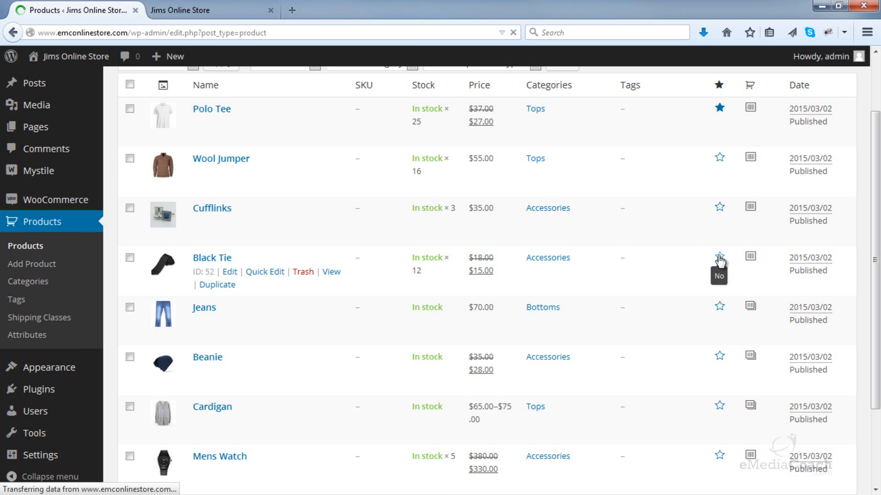
pyautogui.scroll(-4, 717, 255)
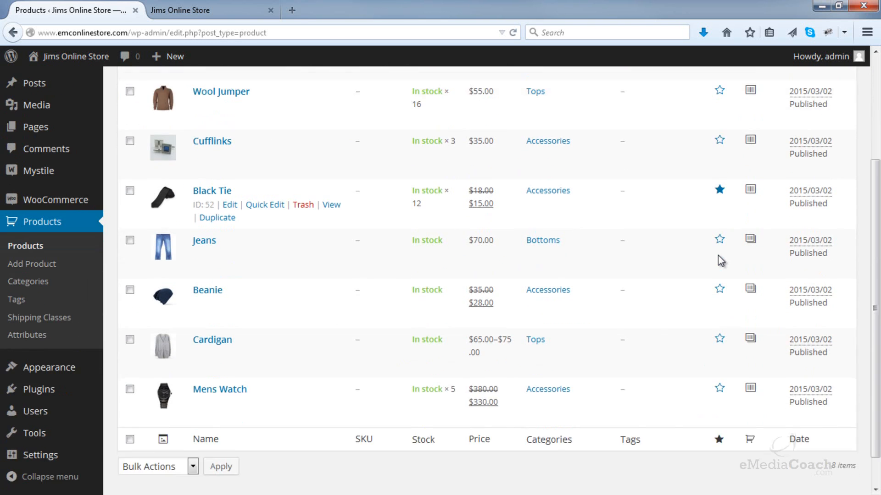
pyautogui.click(718, 354)
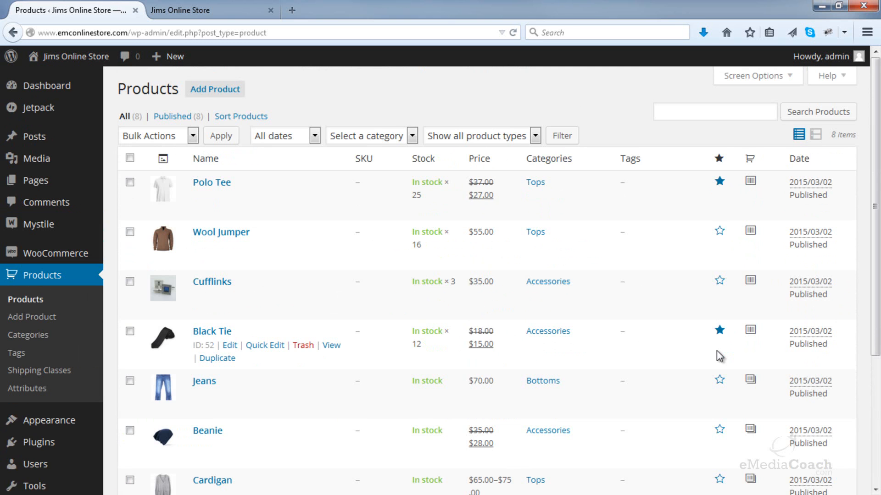
pyautogui.scroll(-4, 717, 351)
pyautogui.click(721, 308)
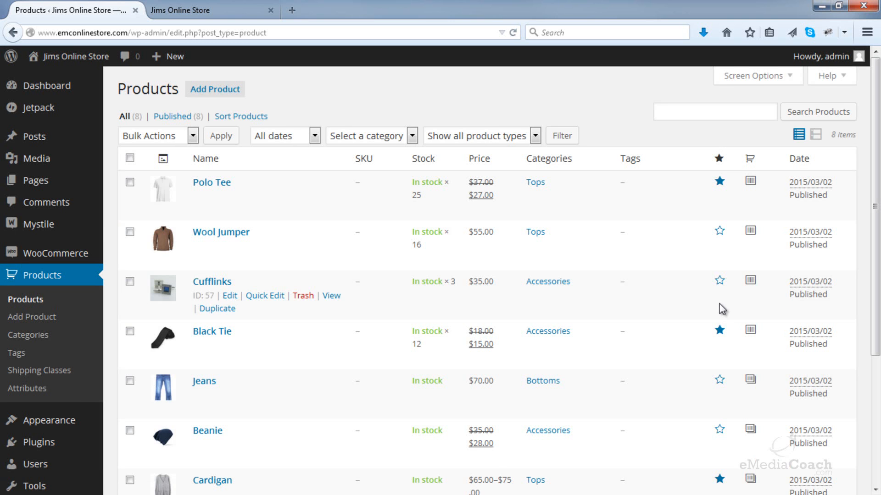
pyautogui.scroll(-5, 110, 221)
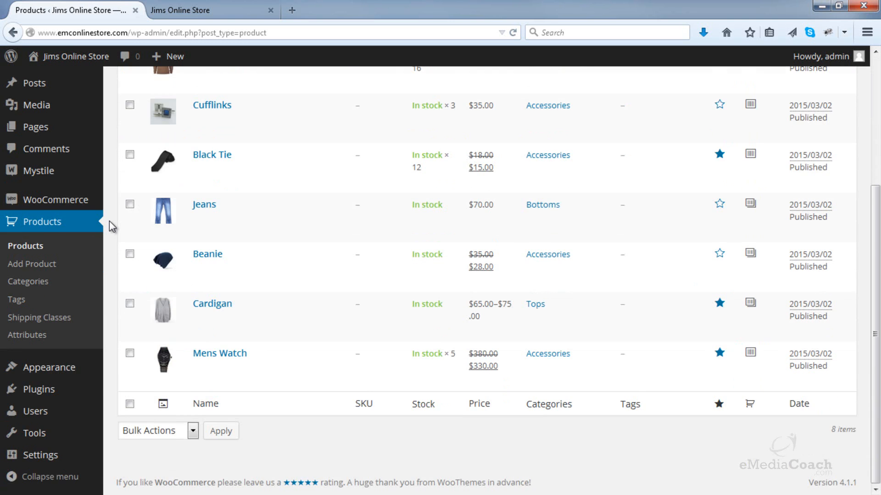
pyautogui.scroll(5, 109, 221)
pyautogui.click(189, 7)
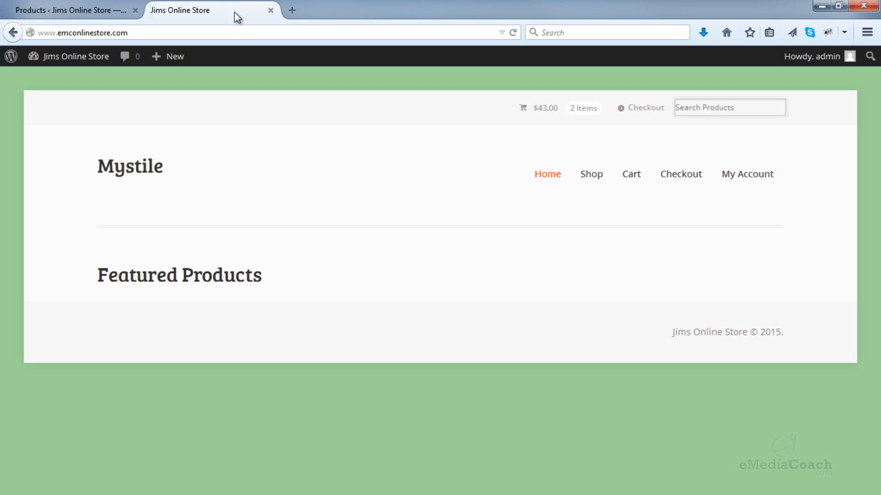
pyautogui.click(513, 33)
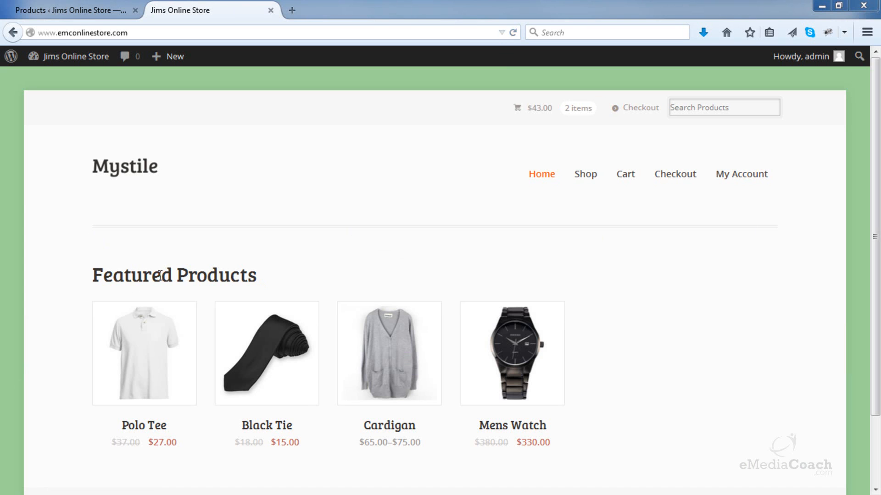
pyautogui.click(99, 7)
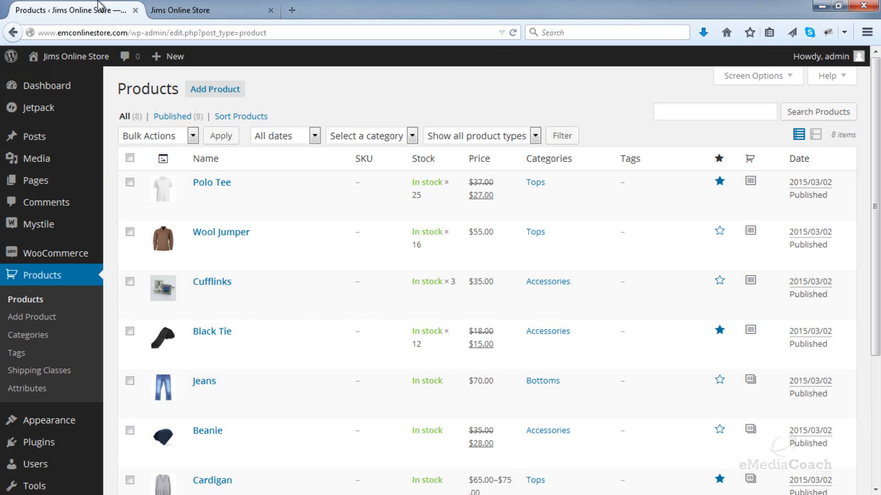
# - Turn on the banner in Mystile's Homepage settings
pyautogui.click(130, 227)
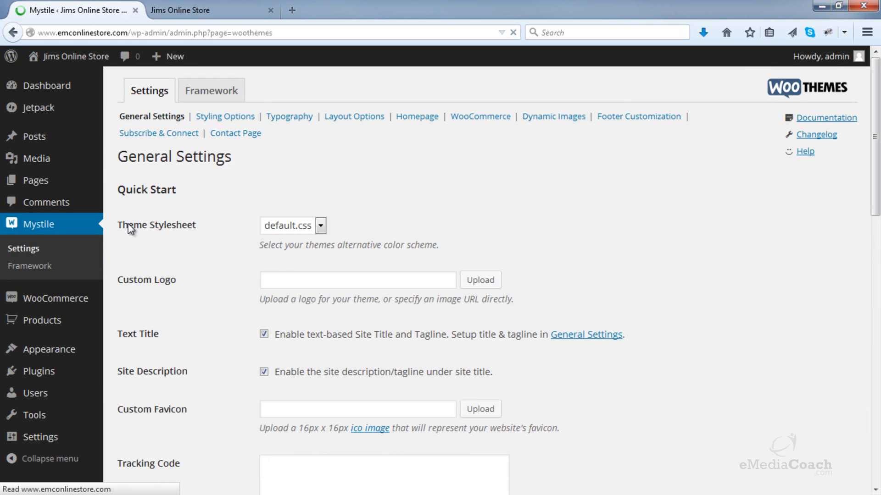
pyautogui.click(424, 122)
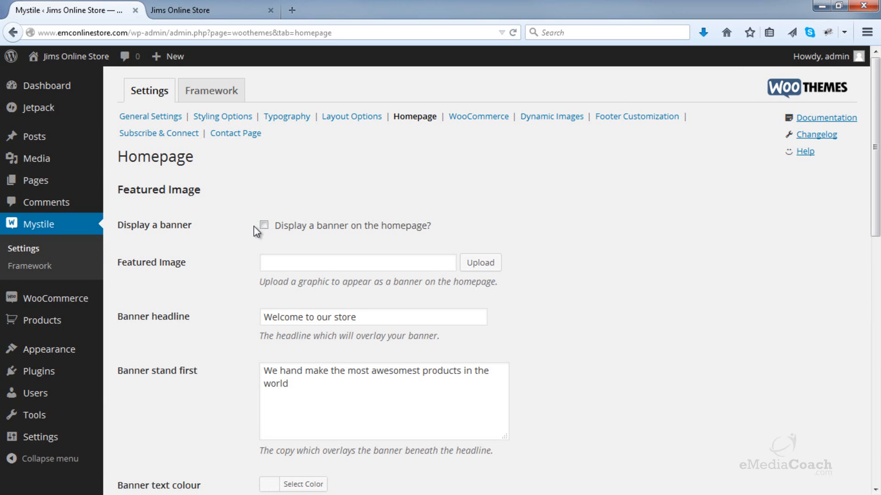
pyautogui.click(264, 225)
# - Upload banner3.jpg from the Images folder and use it as the banner image
pyautogui.click(485, 265)
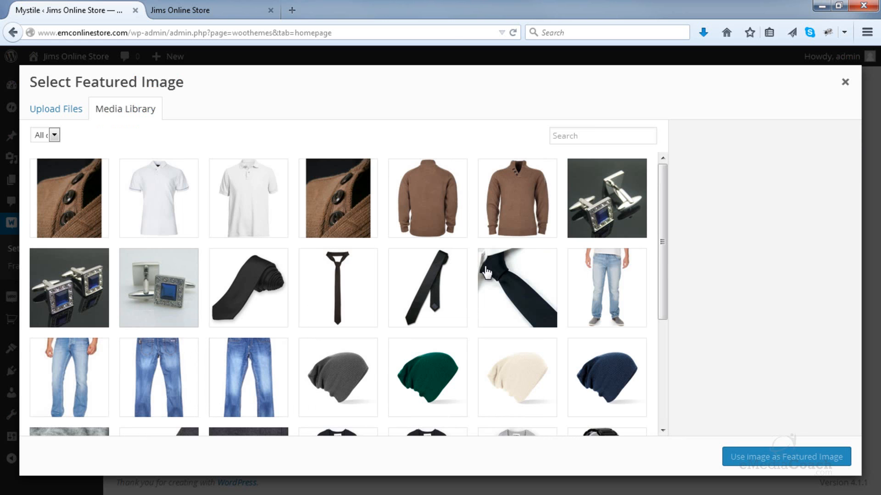
pyautogui.scroll(-3, 476, 259)
pyautogui.scroll(3, 472, 260)
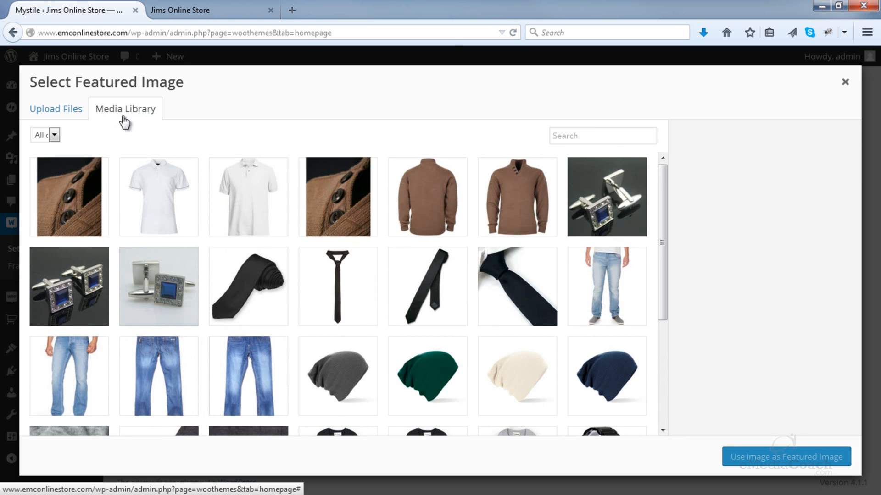
pyautogui.click(61, 110)
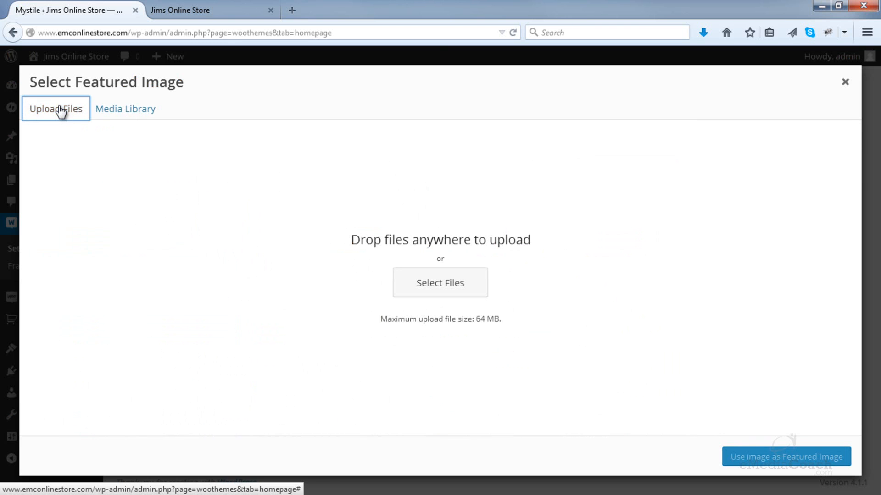
pyautogui.click(404, 277)
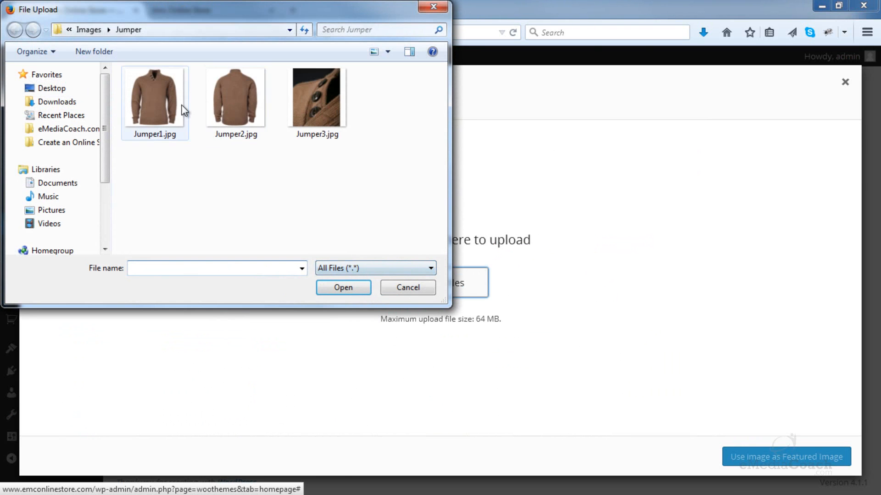
pyautogui.click(92, 30)
pyautogui.doubleClick(155, 239)
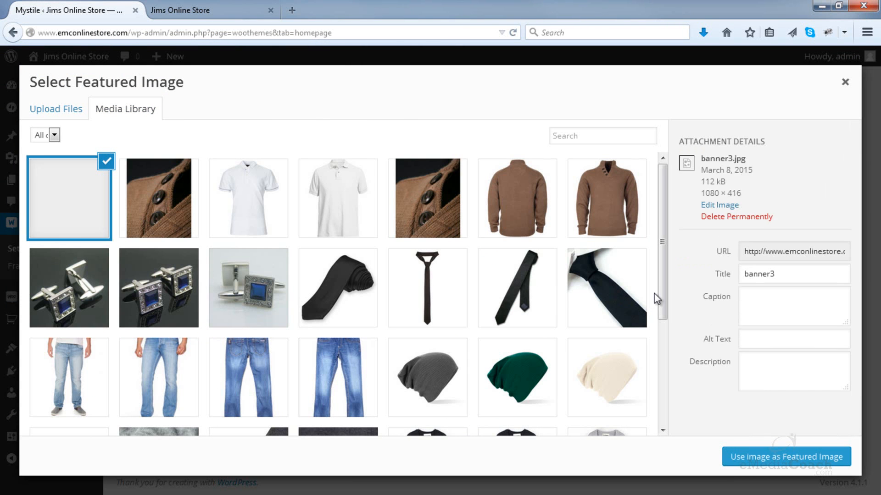
pyautogui.click(754, 461)
# - Clear the banner headline and banner stand-first text
pyautogui.scroll(-5, 638, 401)
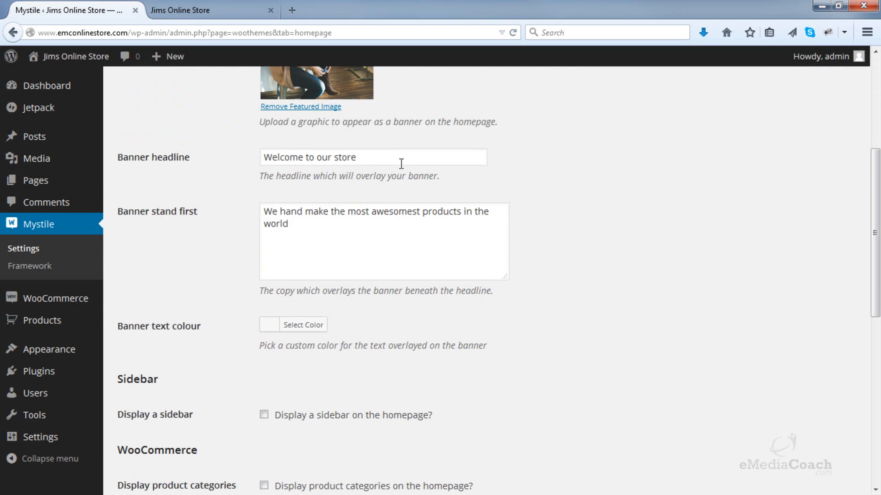
pyautogui.scroll(2, 392, 180)
pyautogui.moveTo(369, 228); pyautogui.dragTo(219, 230)
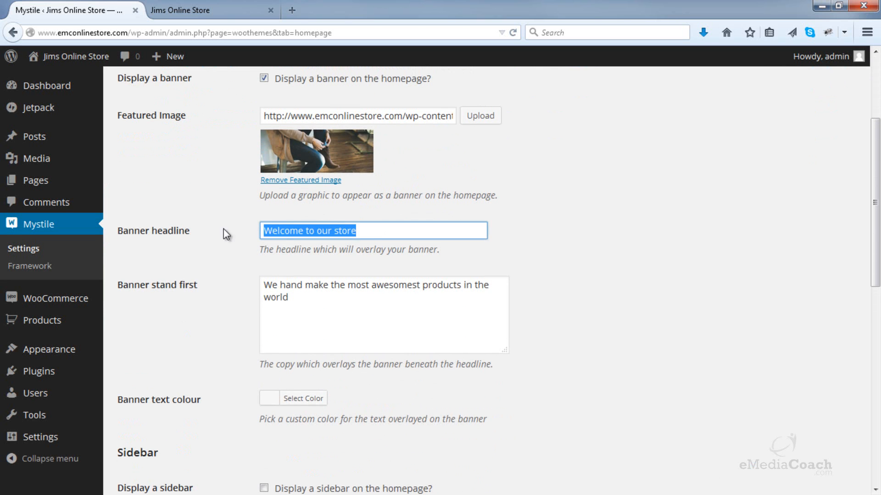
pyautogui.press('BackSpace')
pyautogui.click(365, 326)
pyautogui.hotkey('ctrl', 'a')
pyautogui.press('BackSpace')
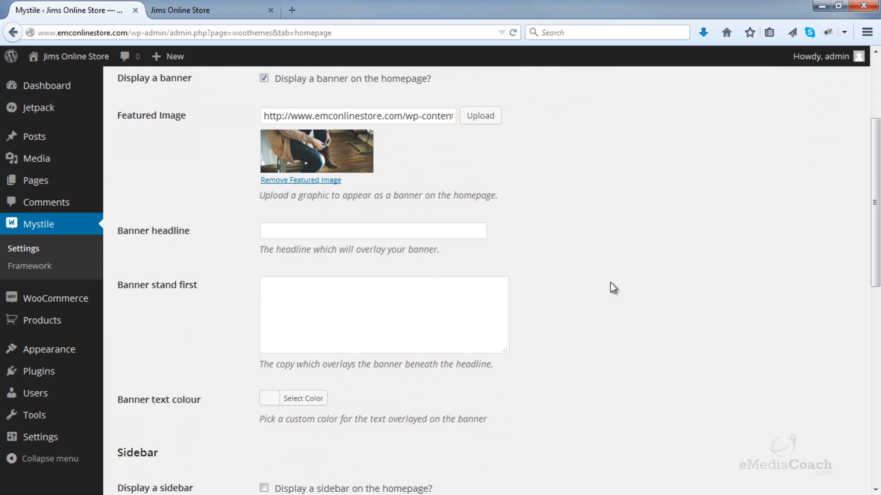
# - Save the Mystile homepage settings and go to the storefront tab
pyautogui.scroll(-3, 611, 283)
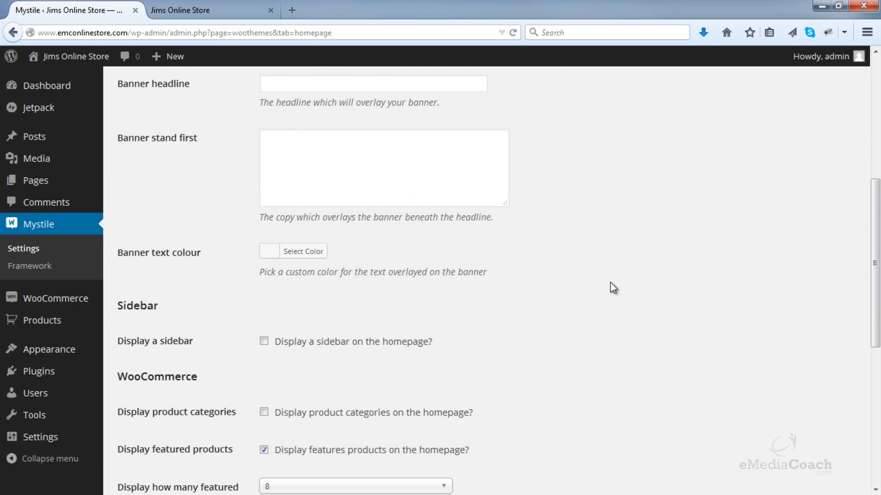
pyautogui.scroll(-5, 610, 283)
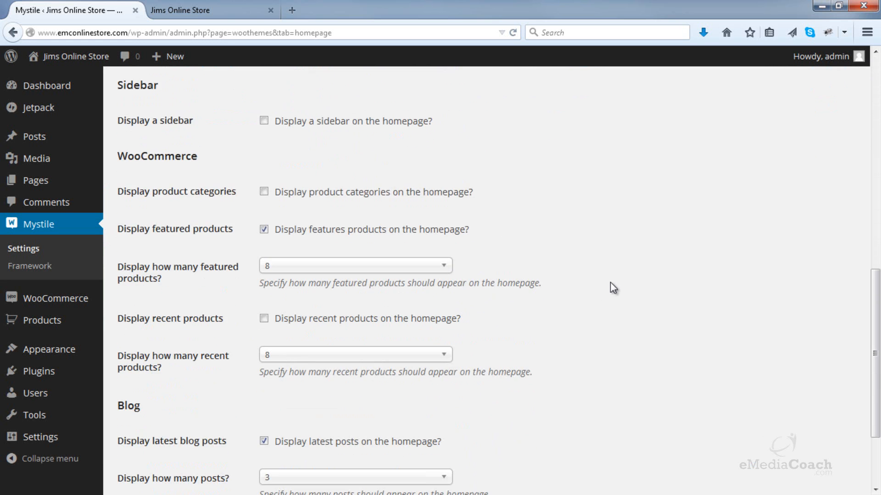
pyautogui.scroll(-3, 610, 288)
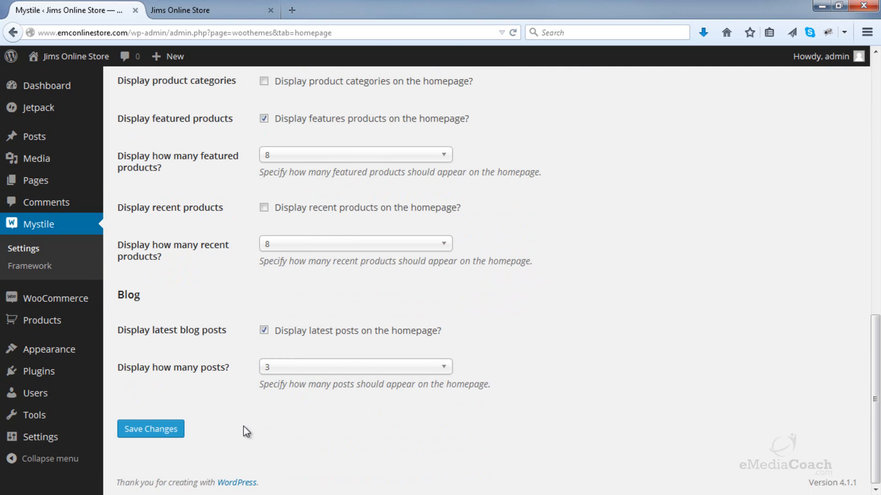
pyautogui.click(136, 432)
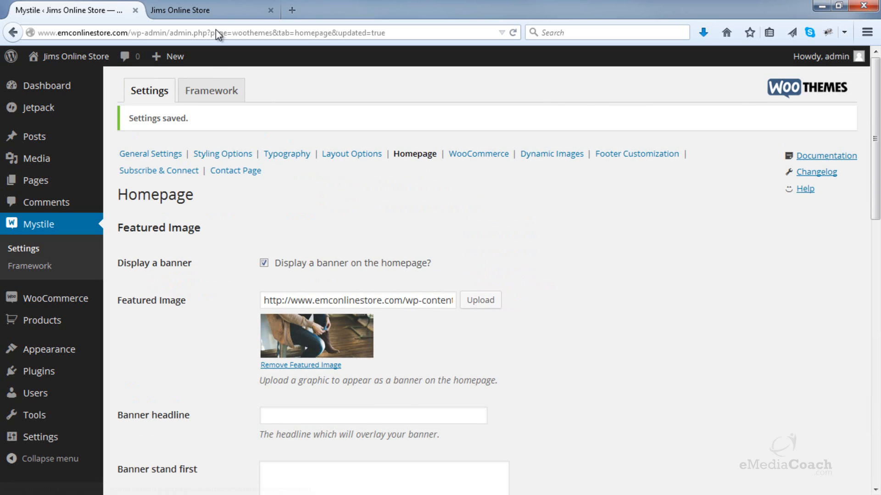
pyautogui.click(216, 10)
# - Reload the storefront and scroll through it to check the text-free banner
pyautogui.click(513, 33)
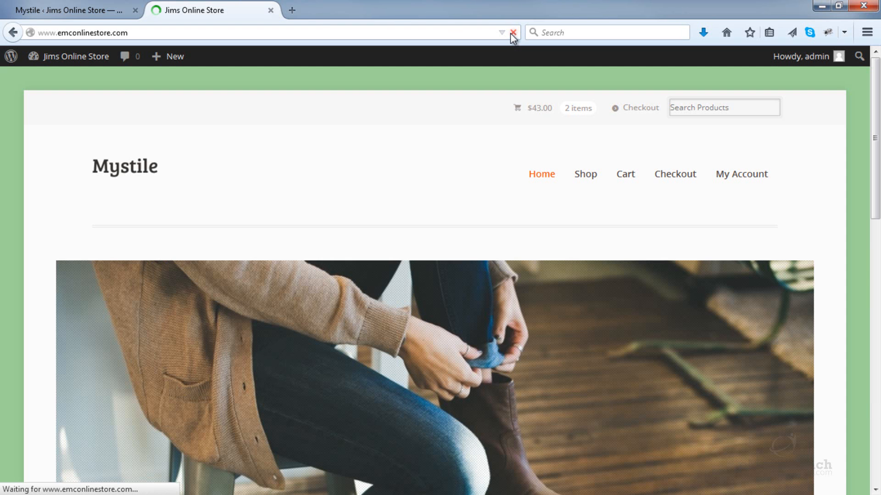
pyautogui.scroll(-5, 30, 202)
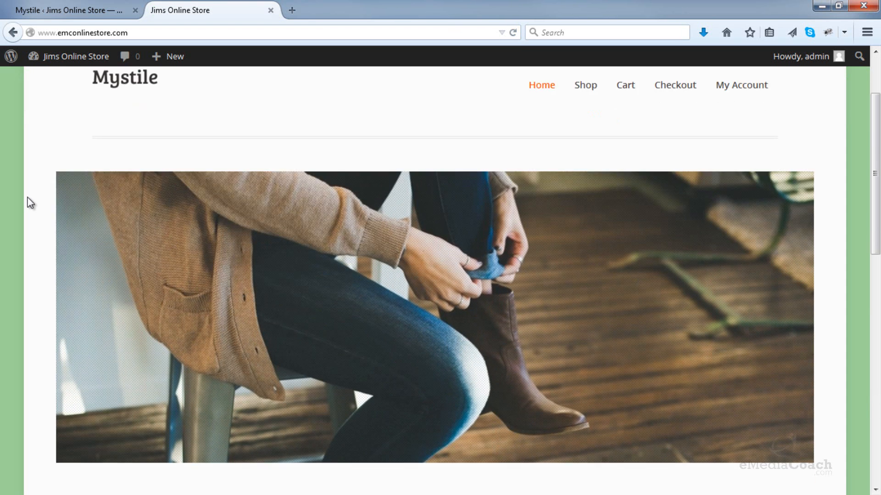
pyautogui.scroll(-5, 30, 202)
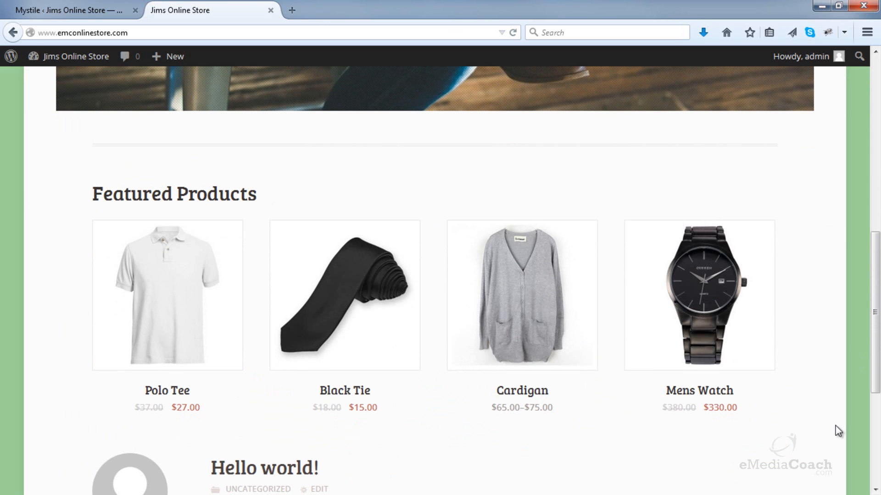
pyautogui.scroll(3, 161, 472)
pyautogui.scroll(3, 161, 472)
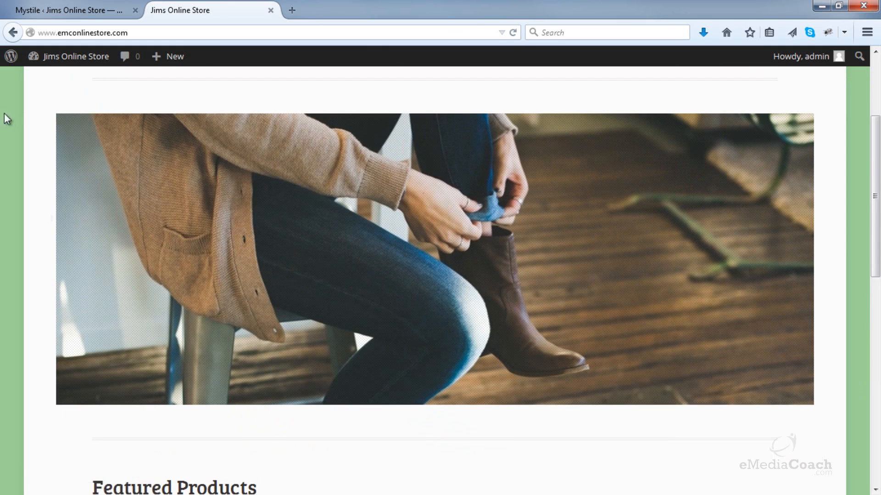
pyautogui.scroll(3, 755, 212)
pyautogui.scroll(-2, 755, 212)
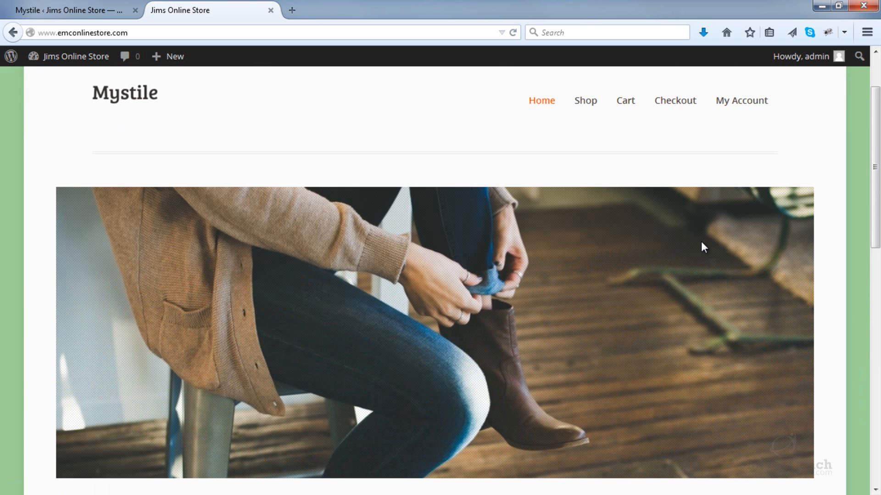
pyautogui.scroll(2, 704, 248)
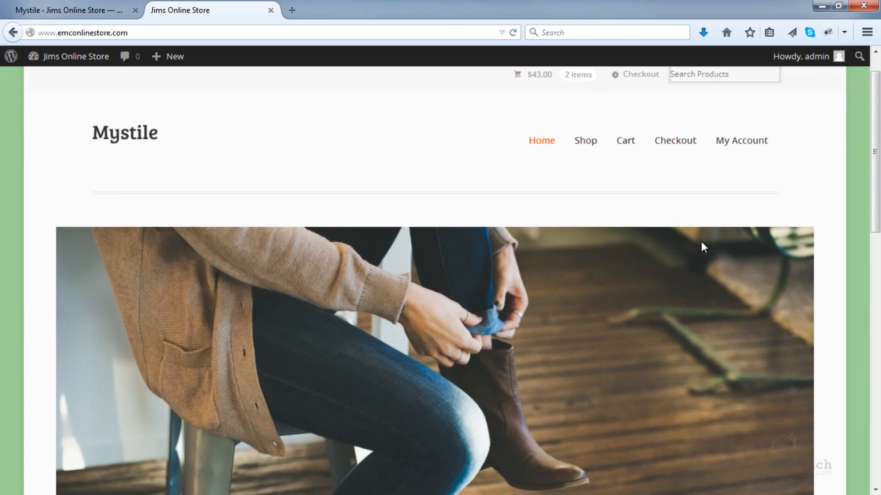
pyautogui.scroll(-15, 704, 248)
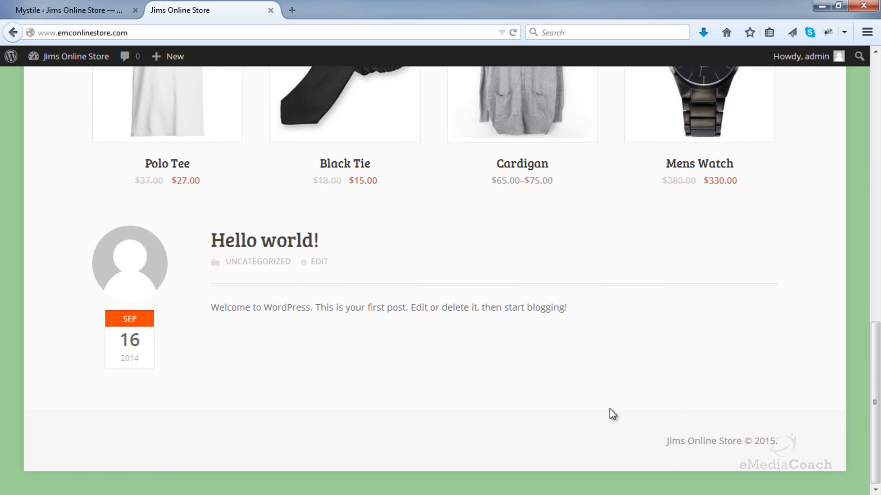
# - Return to Mystile's Homepage settings and scroll down to the Blog section
pyautogui.click(95, 14)
pyautogui.scroll(-1, 227, 222)
pyautogui.scroll(-10, 228, 225)
pyautogui.scroll(-3, 227, 222)
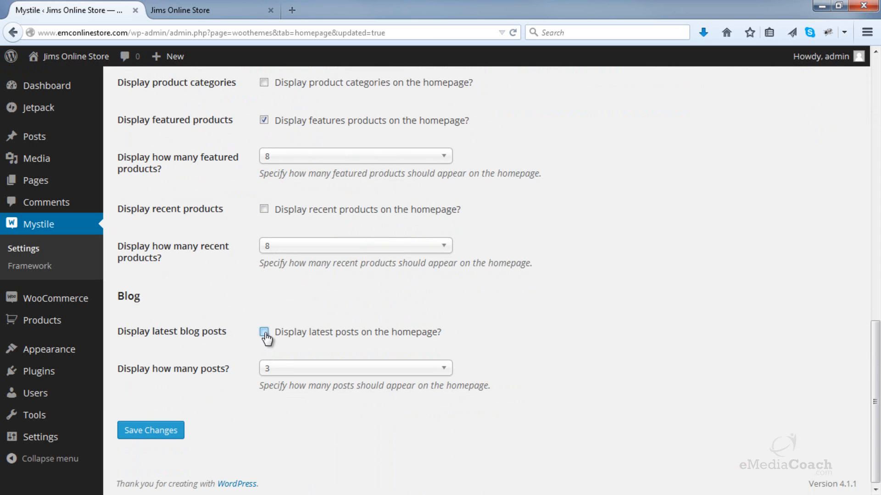
# - Save the settings with latest posts hidden and reload the storefront to confirm
pyautogui.click(141, 434)
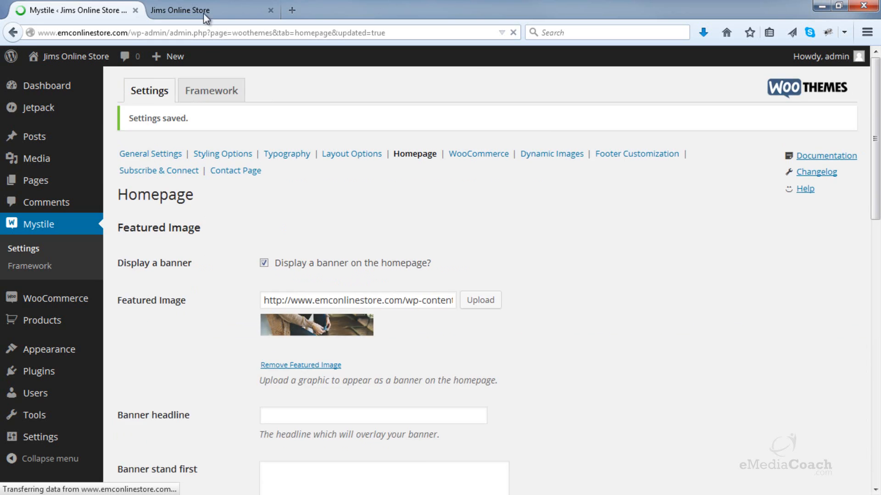
pyautogui.click(204, 13)
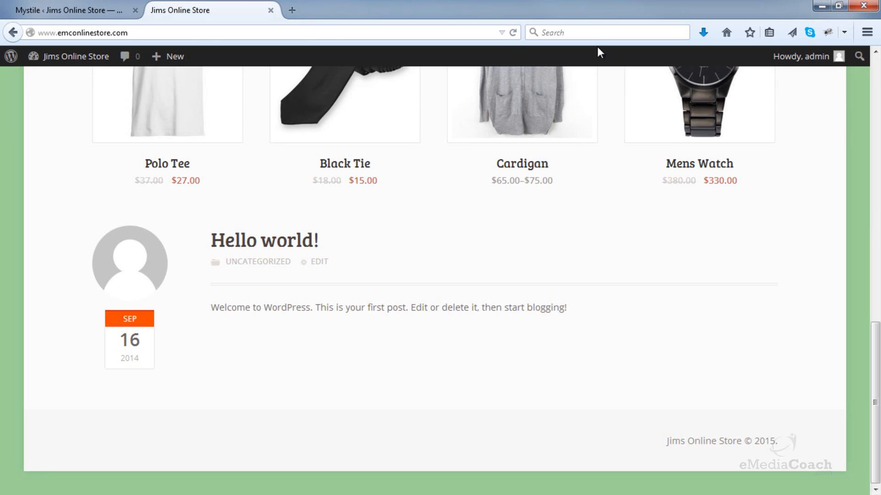
pyautogui.click(513, 33)
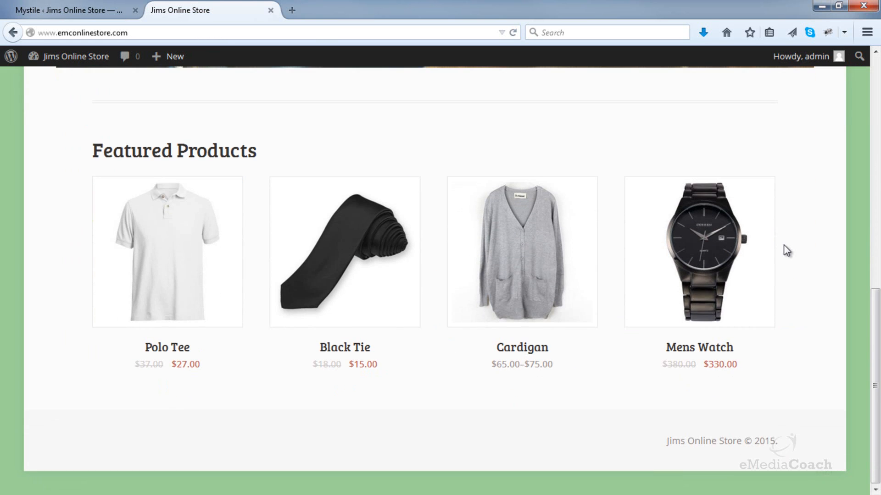
pyautogui.scroll(2, 784, 246)
pyautogui.scroll(6, 783, 245)
pyautogui.click(61, 5)
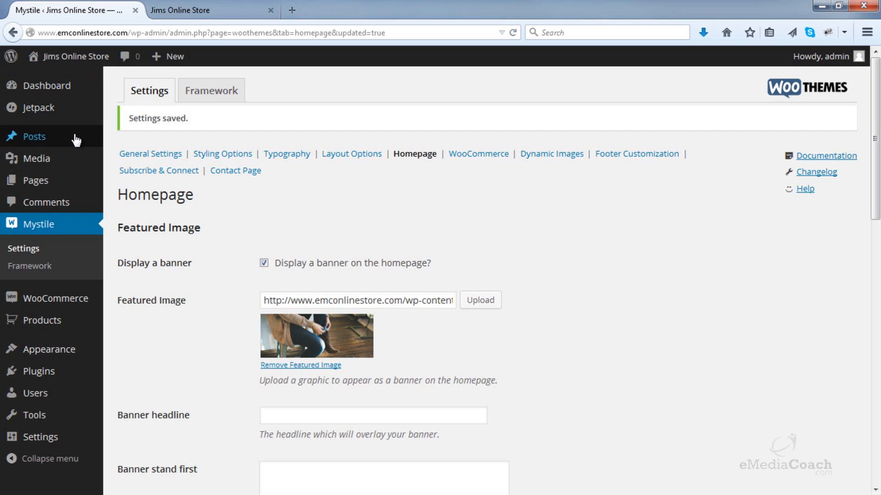
pyautogui.moveTo(60, 323)
pyautogui.click(134, 329)
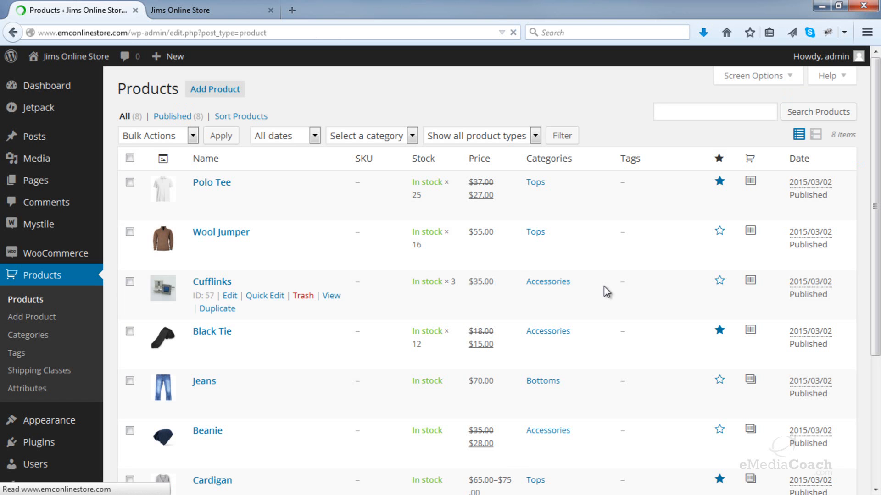
pyautogui.scroll(-3, 720, 238)
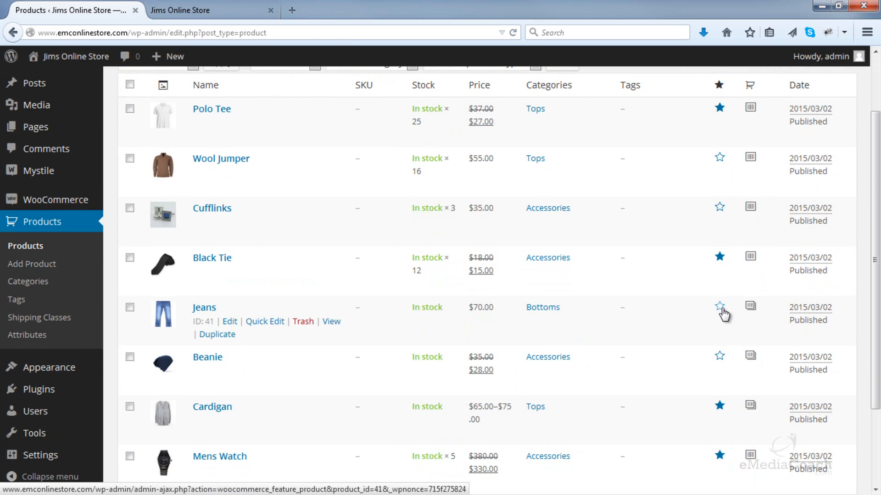
pyautogui.scroll(-3, 685, 390)
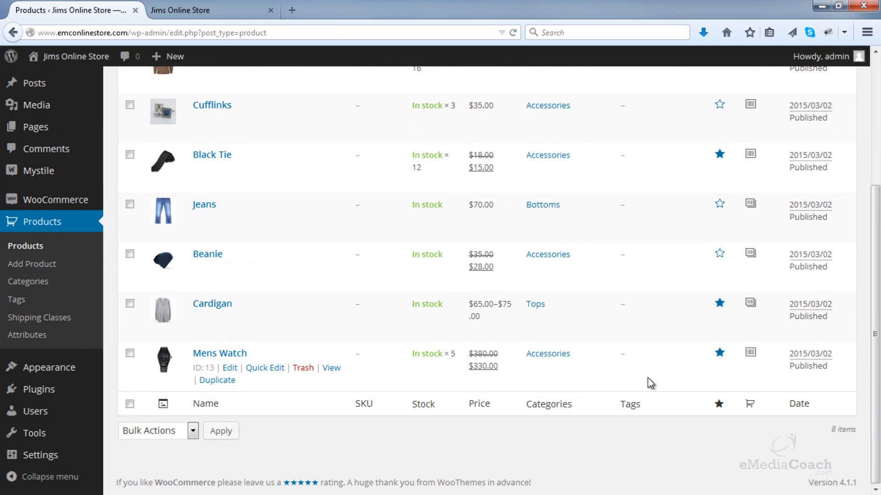
pyautogui.click(225, 10)
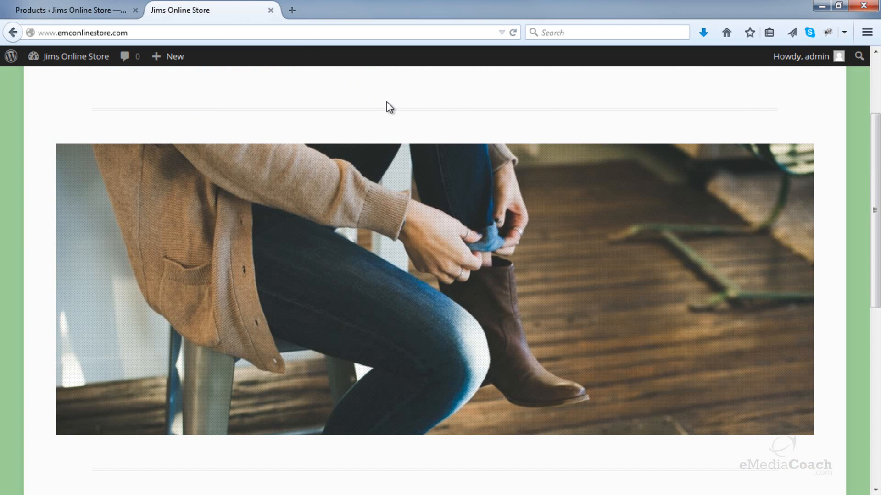
pyautogui.scroll(-1, 389, 107)
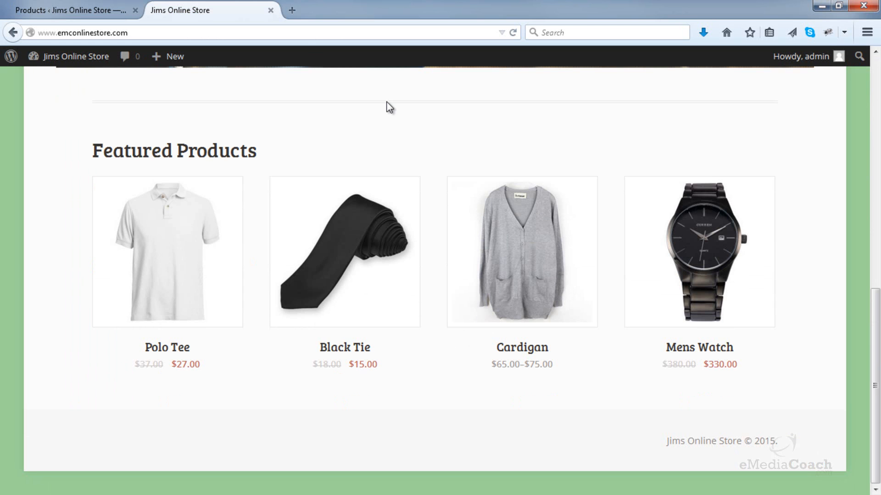
pyautogui.click(360, 240)
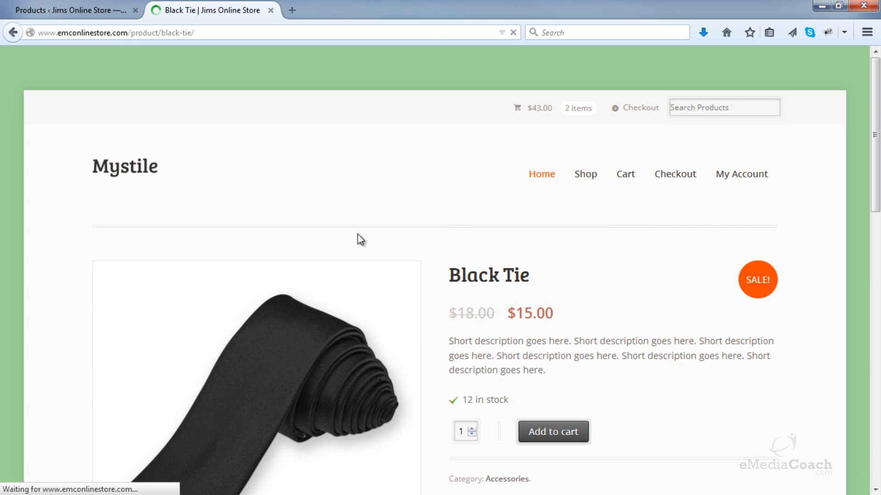
pyautogui.scroll(-8, 357, 233)
pyautogui.scroll(-3, 363, 235)
pyautogui.scroll(5, 363, 235)
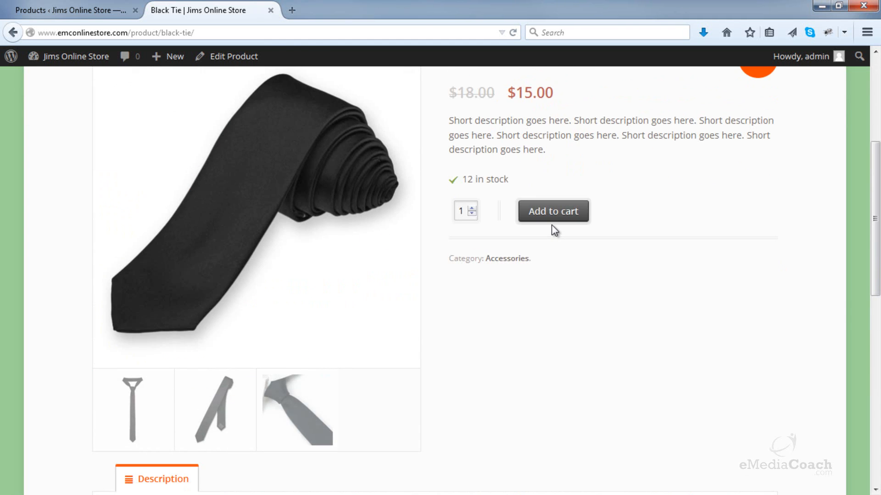
pyautogui.scroll(6, 309, 200)
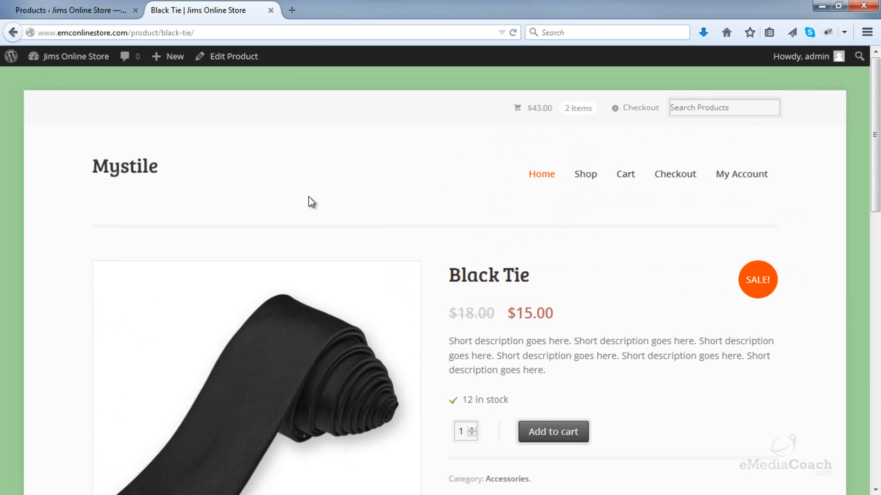
pyautogui.click(13, 32)
pyautogui.scroll(8, 26, 118)
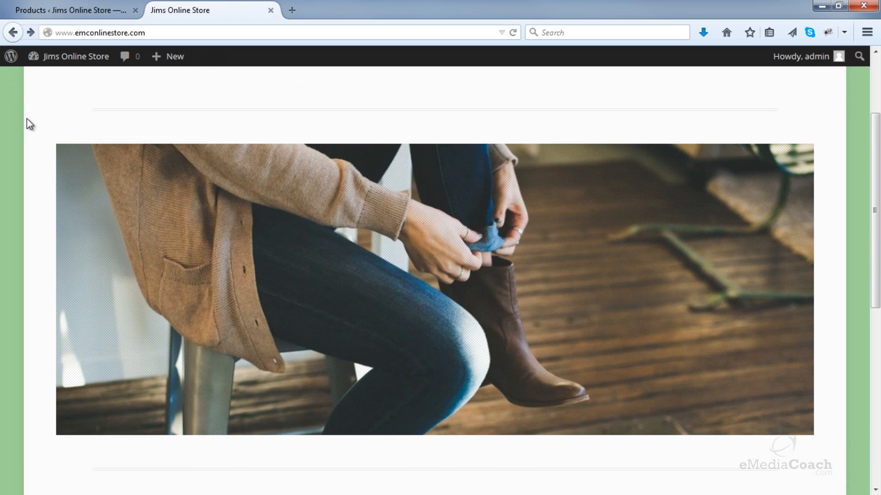
pyautogui.scroll(3, 27, 118)
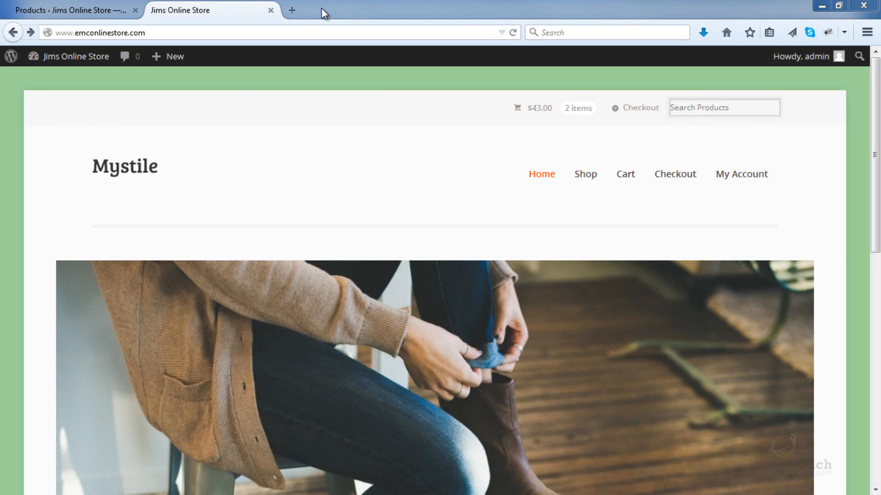
# - Go to fiverr.com in a new browser tab
pyautogui.click(293, 12)
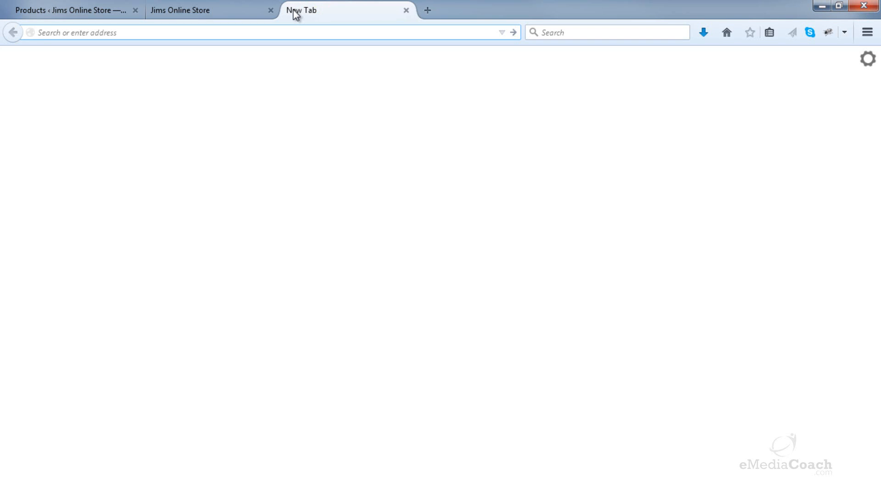
pyautogui.write('fiverr')
pyautogui.press('Return')
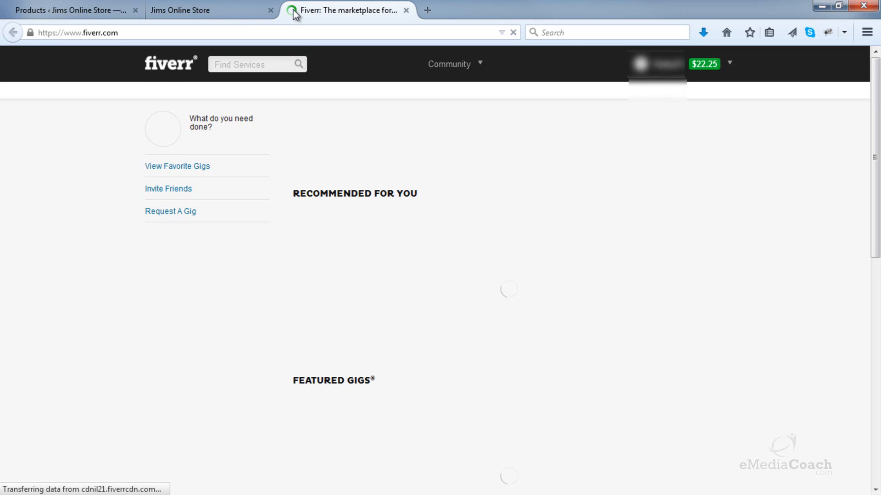
# - Search Fiverr for 'logo' and browse the results
pyautogui.click(239, 88)
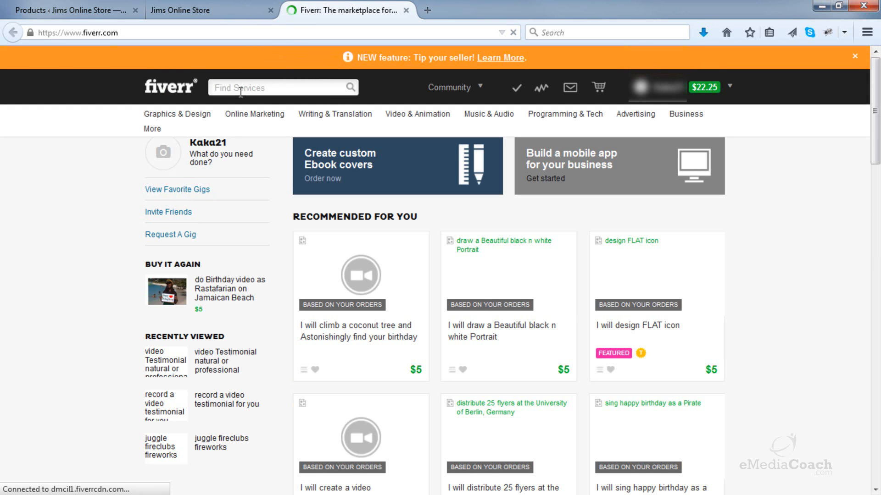
pyautogui.write('logo')
pyautogui.press('Return')
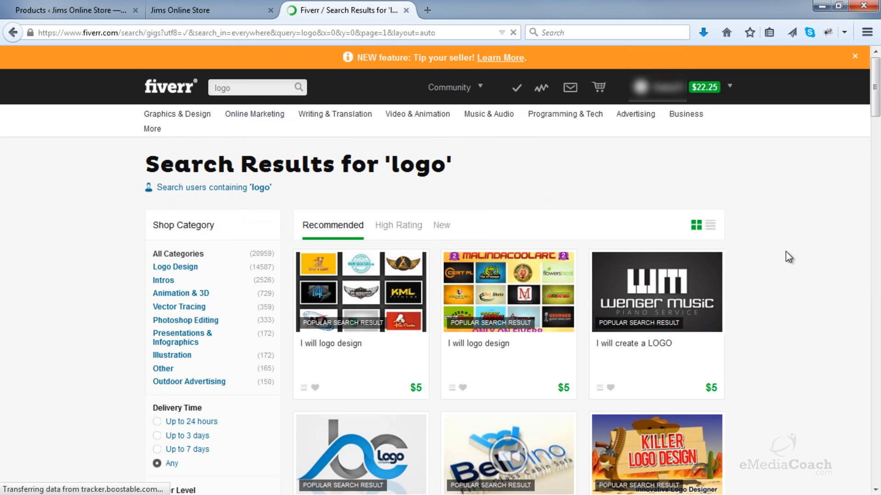
pyautogui.scroll(-5, 788, 258)
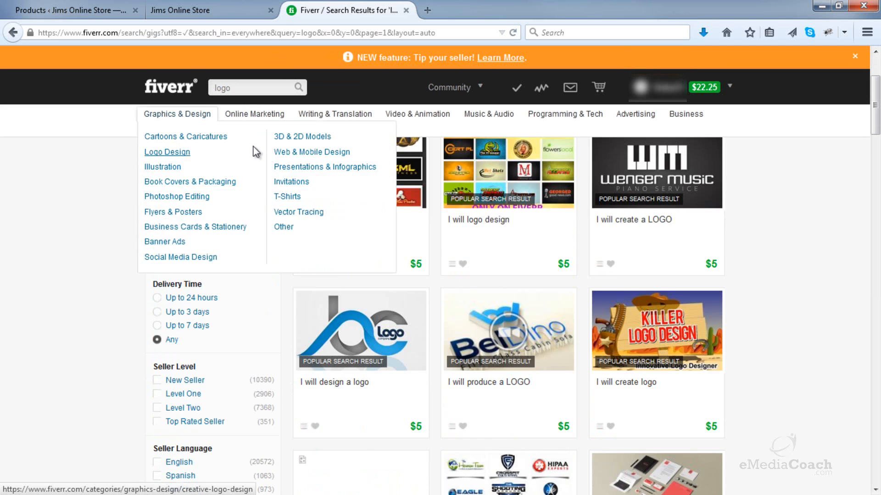
pyautogui.scroll(-10, 610, 206)
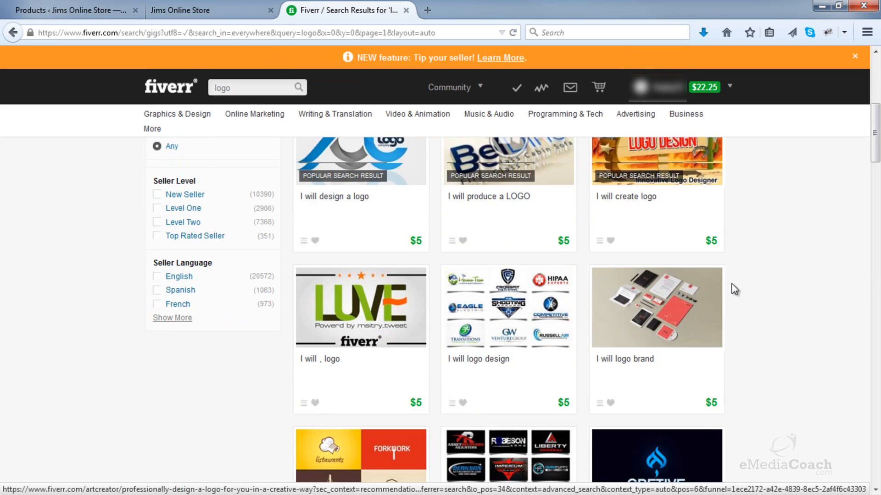
pyautogui.scroll(-5, 736, 287)
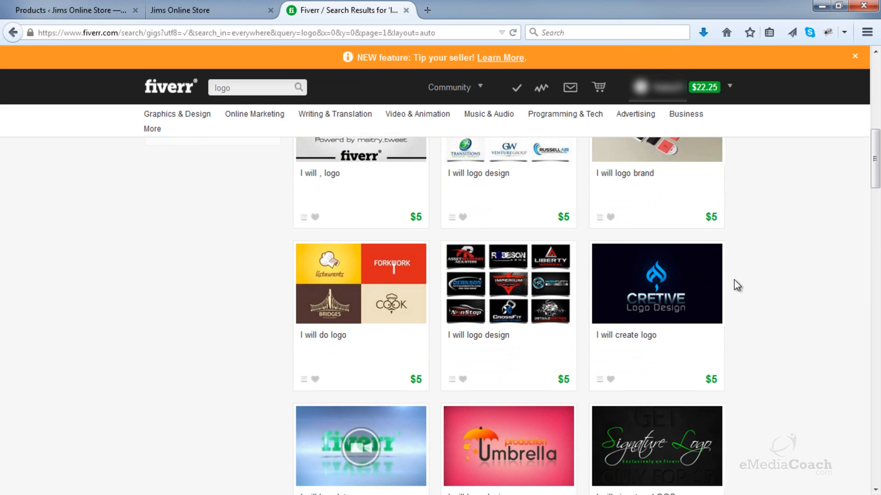
pyautogui.scroll(-5, 734, 281)
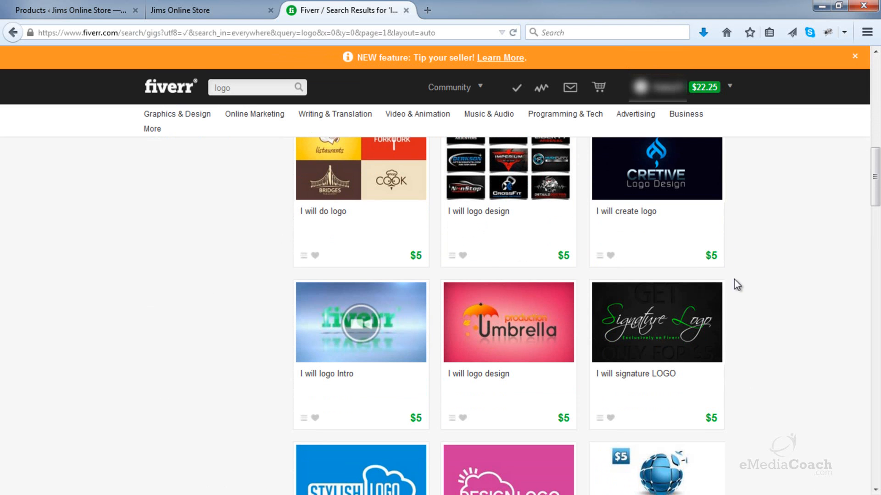
pyautogui.scroll(-5, 734, 280)
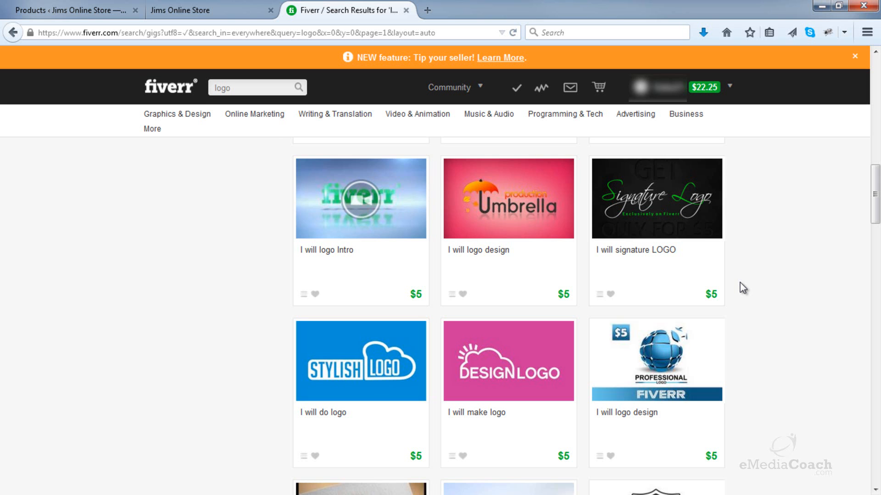
pyautogui.scroll(-12, 739, 283)
pyautogui.scroll(10, 740, 282)
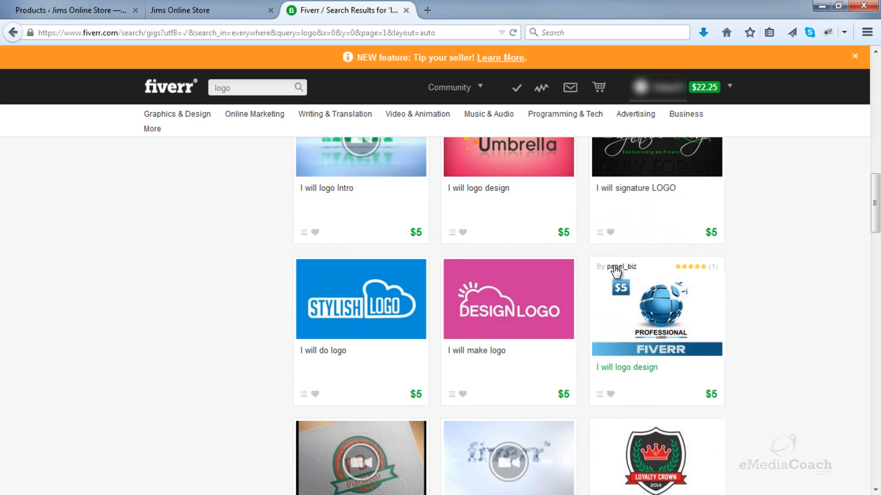
# - Open the Stylish Logo gig, page through three sample logos, and close the tab
pyautogui.click(309, 329)
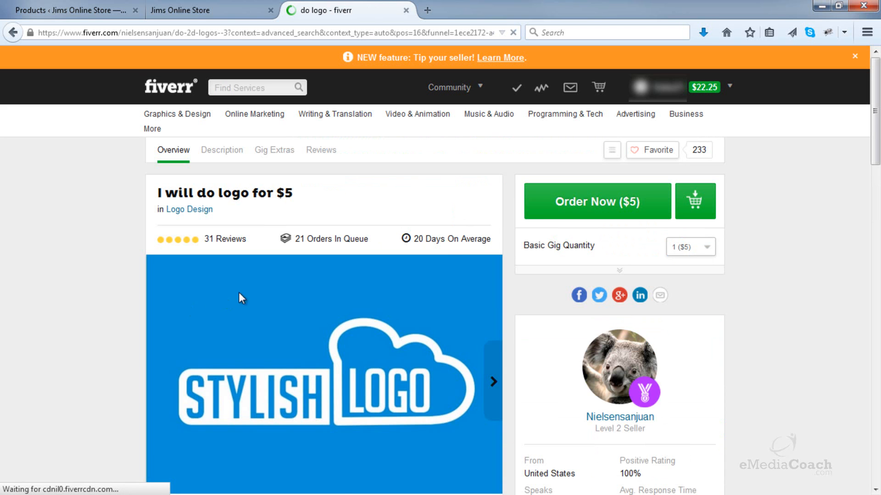
pyautogui.scroll(-2, 485, 298)
pyautogui.click(494, 316)
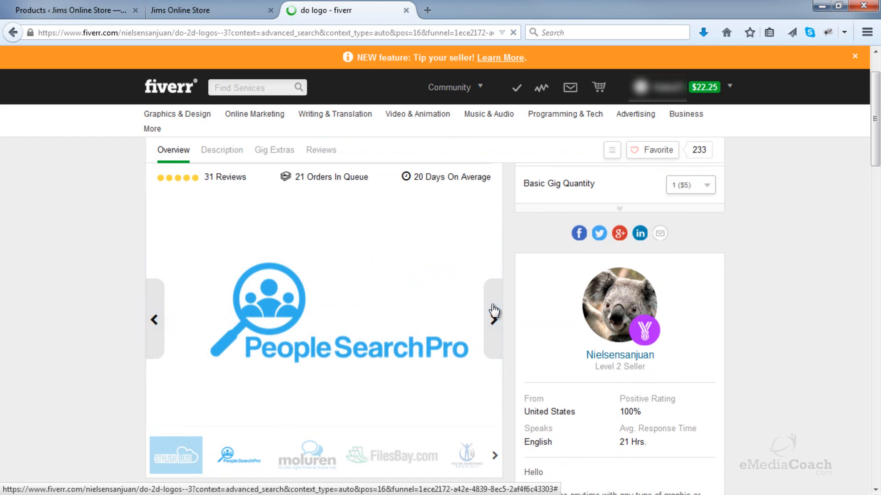
pyautogui.click(494, 317)
pyautogui.click(494, 317)
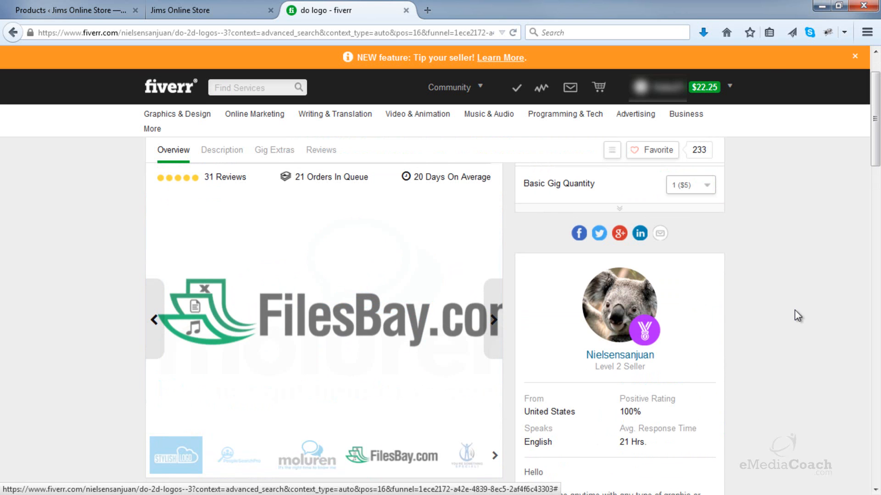
pyautogui.scroll(2, 784, 310)
pyautogui.moveTo(585, 222)
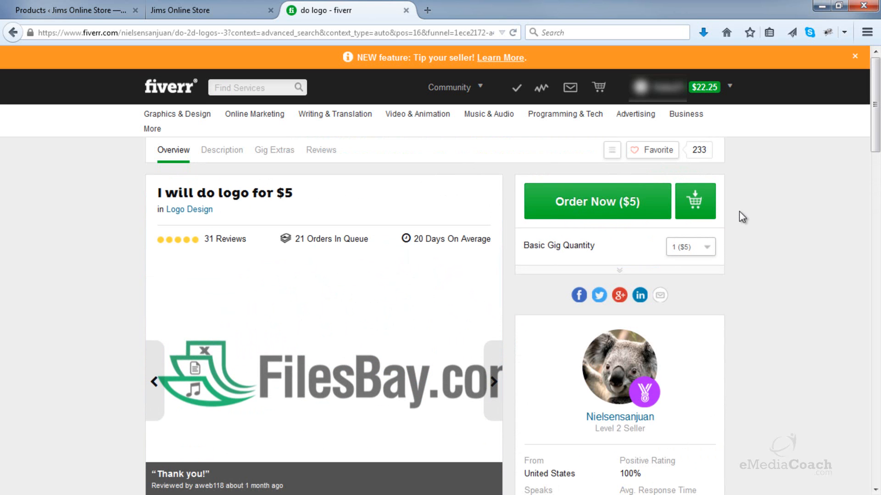
pyautogui.click(406, 10)
# - Load onlinelogomaker.com in a new tab and launch the online logo editor
pyautogui.click(290, 12)
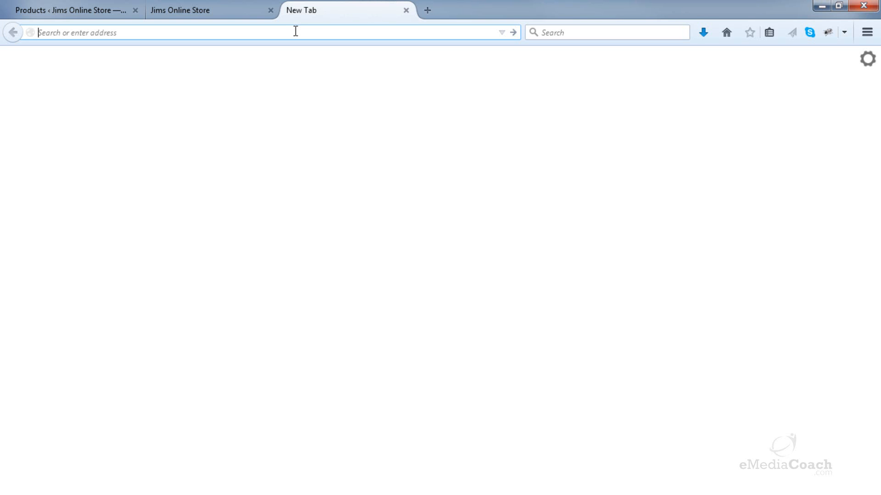
pyautogui.write('logomaker.')
pyautogui.hotkey('ctrl', 'a')
pyautogui.write('onlinelogomaker.com')
pyautogui.press('Return')
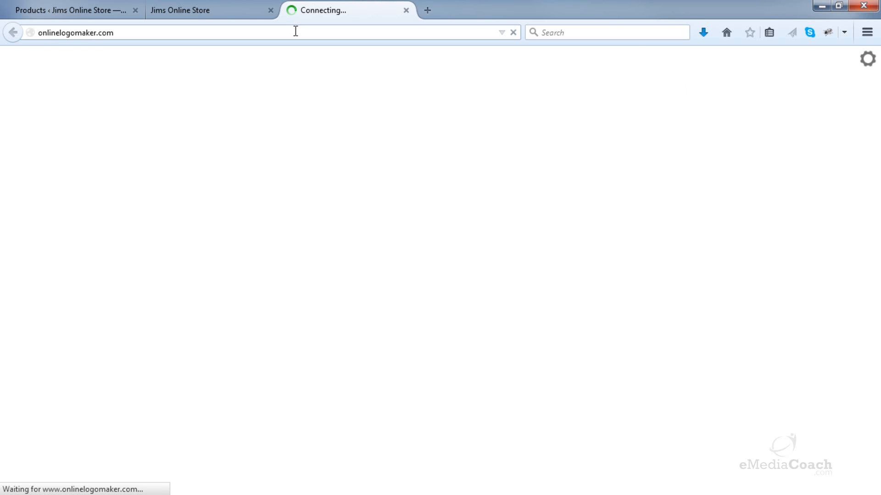
pyautogui.scroll(-3, 562, 268)
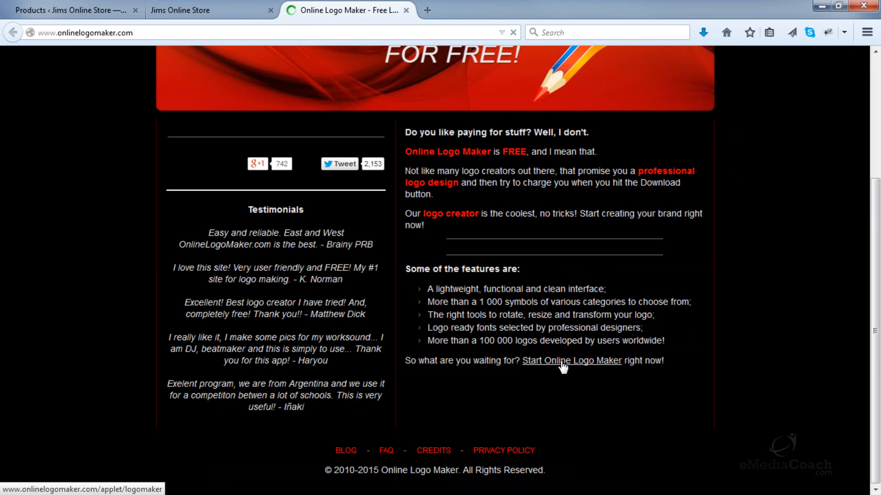
pyautogui.click(560, 362)
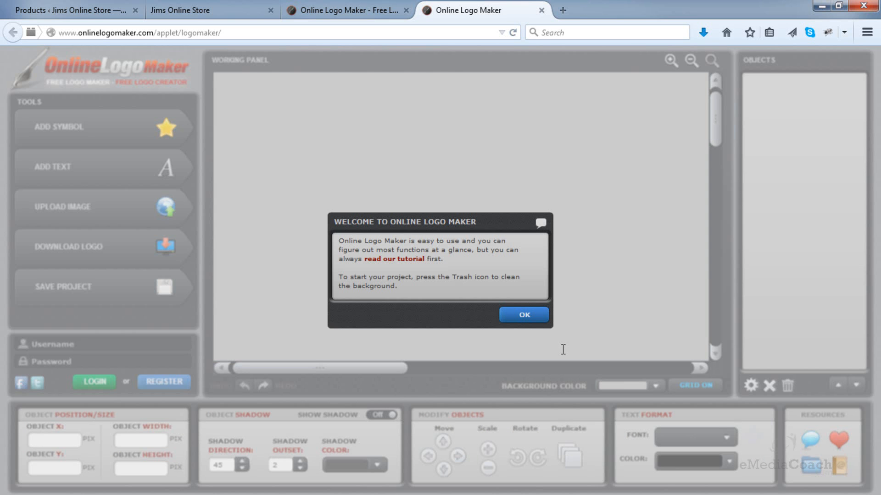
pyautogui.click(518, 318)
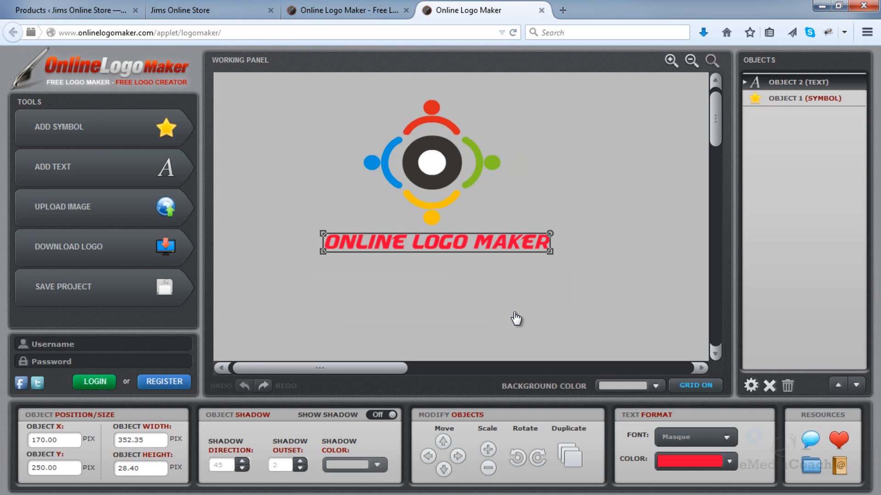
# - Delete the sample symbol and select the sample ONLINE LOGO MAKER text
pyautogui.click(458, 153)
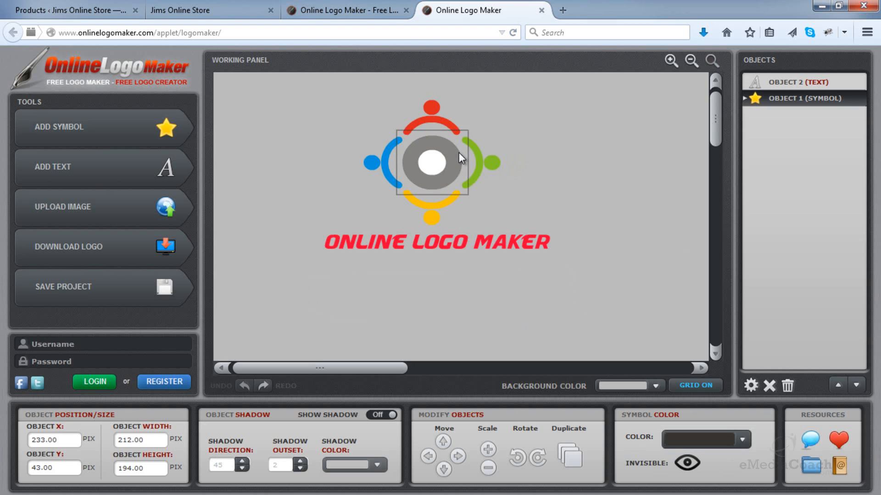
pyautogui.press('Delete')
pyautogui.click(434, 245)
# - Delete the sample text and place the yellow T-shirt symbol from the Clothing category
pyautogui.press('Delete')
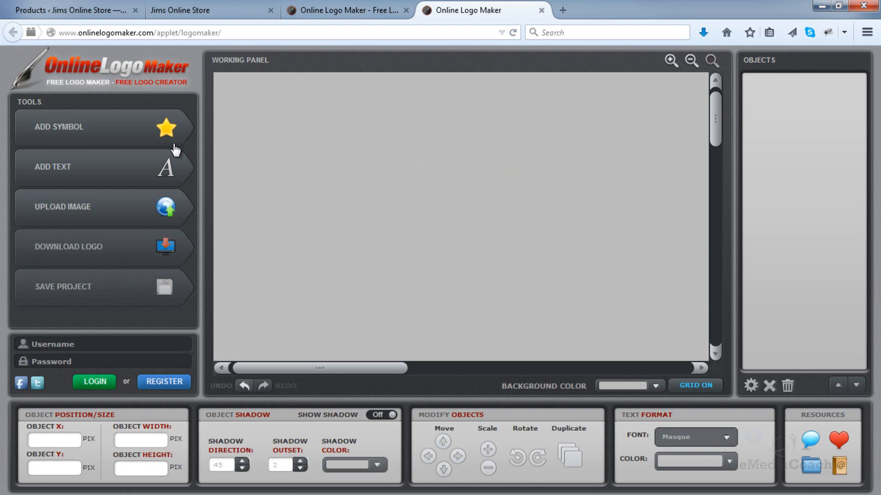
pyautogui.click(157, 135)
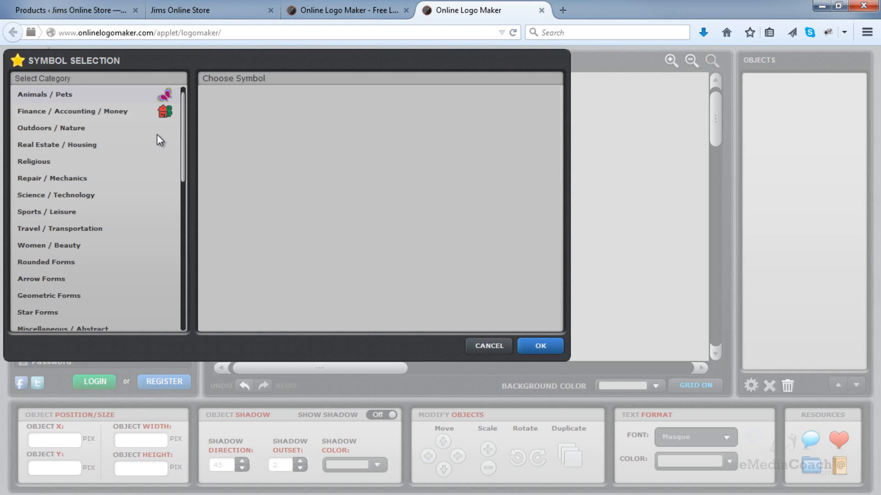
pyautogui.moveTo(183, 150); pyautogui.dragTo(168, 232)
pyautogui.click(102, 195)
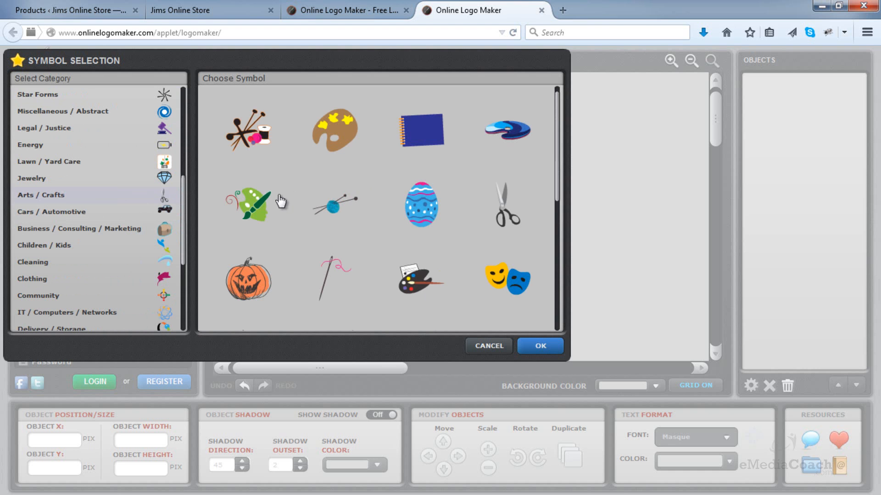
pyautogui.click(98, 280)
pyautogui.moveTo(557, 200); pyautogui.dragTo(550, 322)
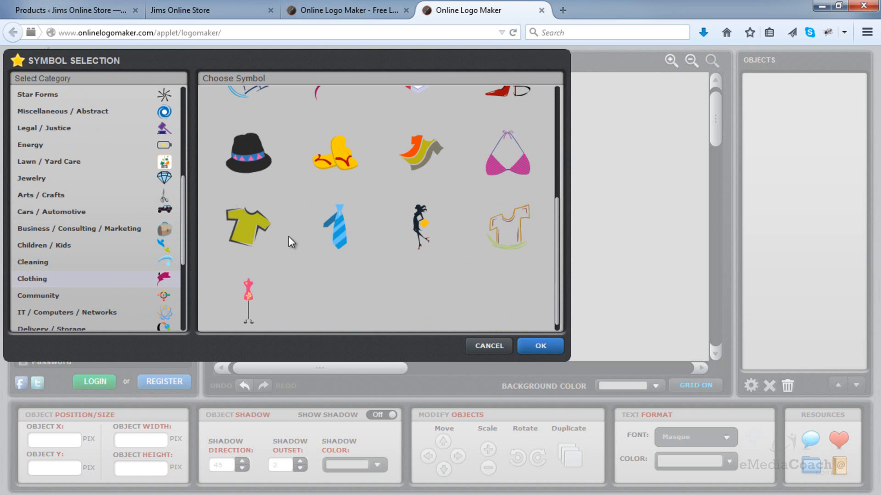
pyautogui.click(242, 236)
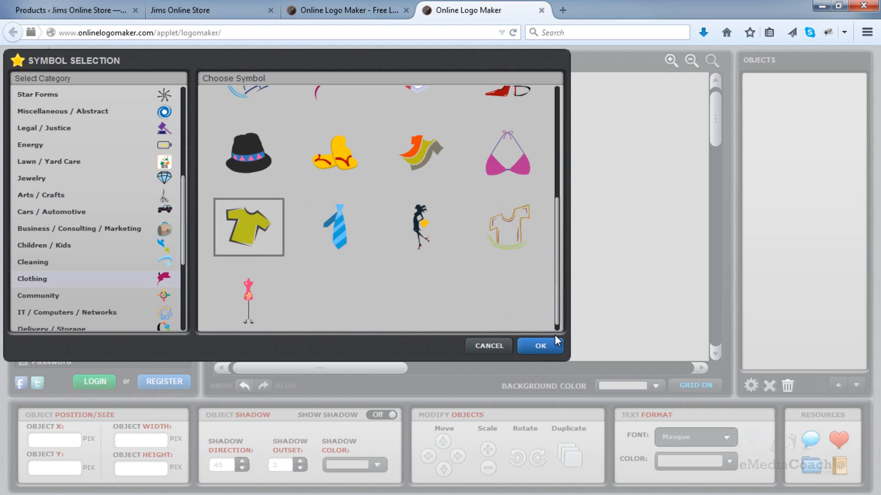
pyautogui.click(540, 345)
# - Shrink the T-shirt symbol by its corner handle and start a new text object
pyautogui.moveTo(466, 252); pyautogui.dragTo(365, 160)
pyautogui.click(394, 160)
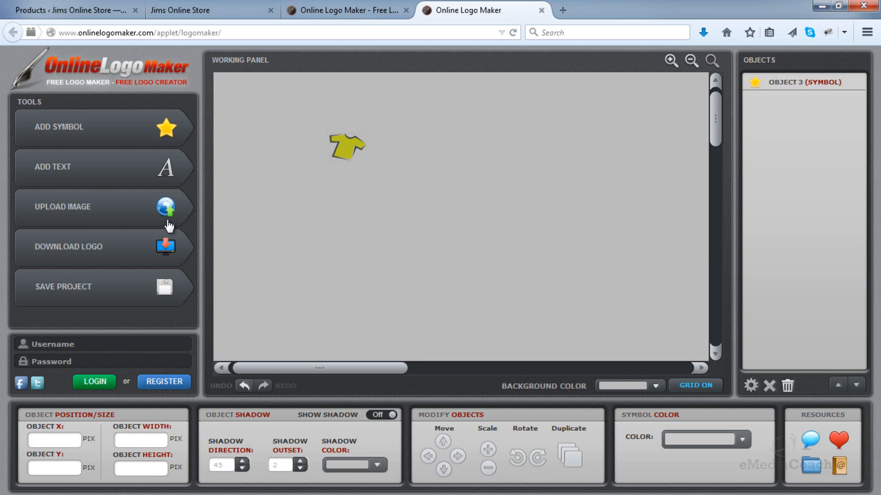
pyautogui.click(124, 173)
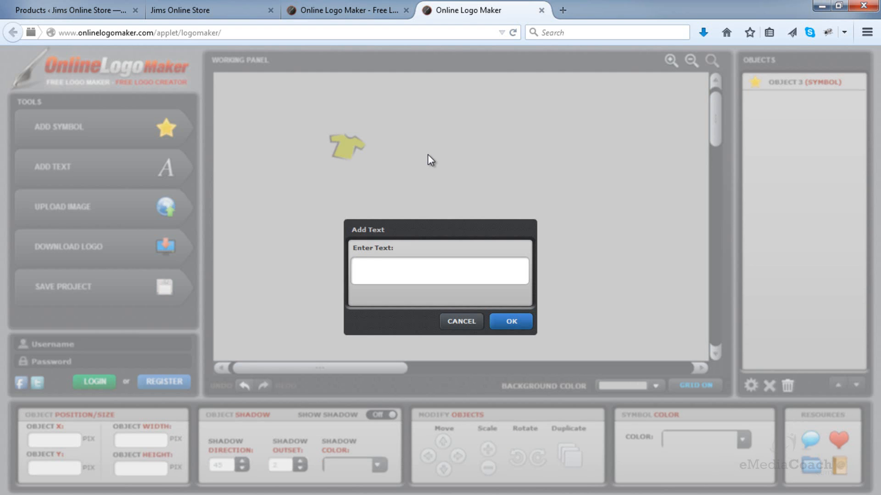
# - Add 'My Store' text beside the T-shirt and colour it dark green (009966)
pyautogui.write('My Store')
pyautogui.click(509, 321)
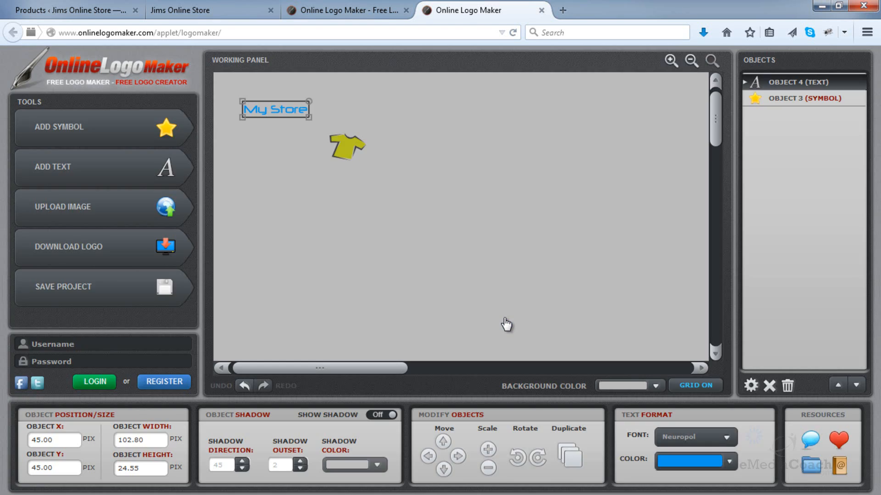
pyautogui.moveTo(290, 114); pyautogui.dragTo(417, 137)
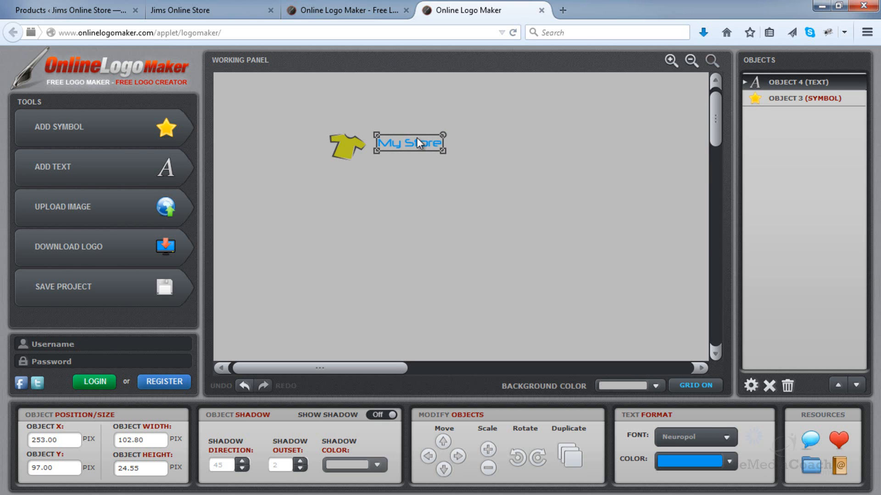
pyautogui.click(728, 462)
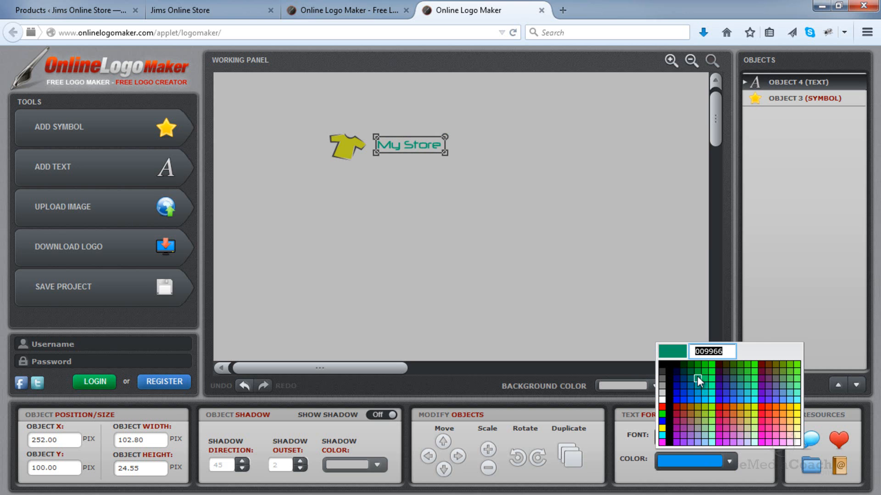
pyautogui.click(687, 369)
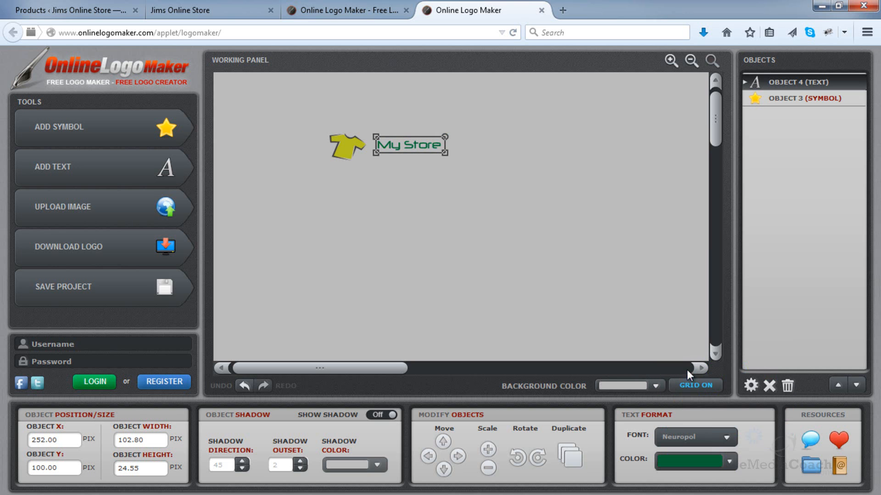
# - Set the My Store text in the Kronika font and enlarge it slightly
pyautogui.click(712, 440)
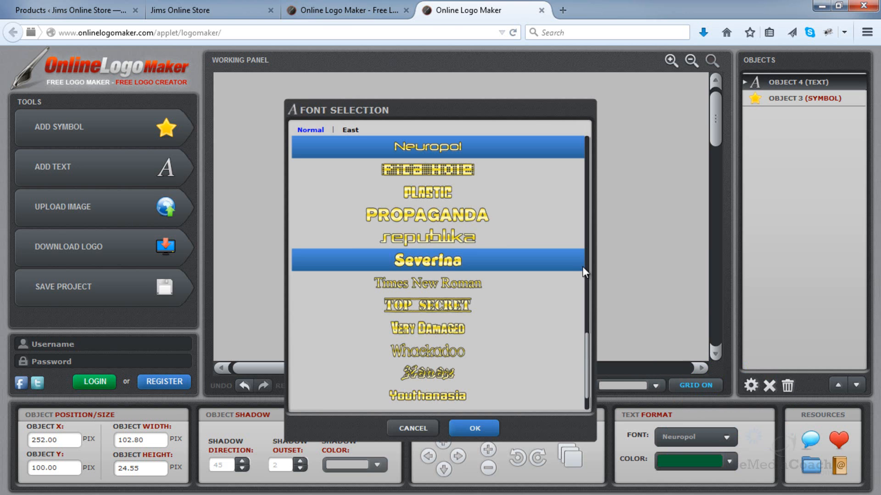
pyautogui.moveTo(462, 108); pyautogui.dragTo(687, 62)
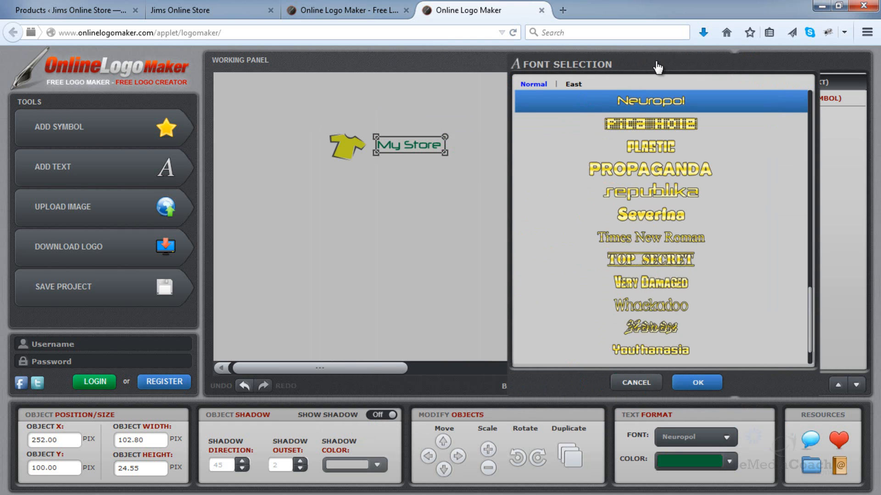
pyautogui.click(656, 190)
pyautogui.click(656, 215)
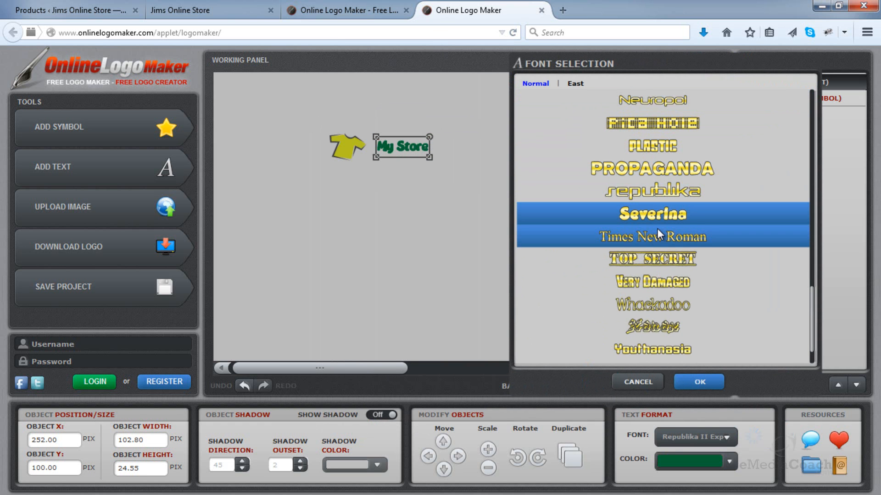
pyautogui.click(657, 233)
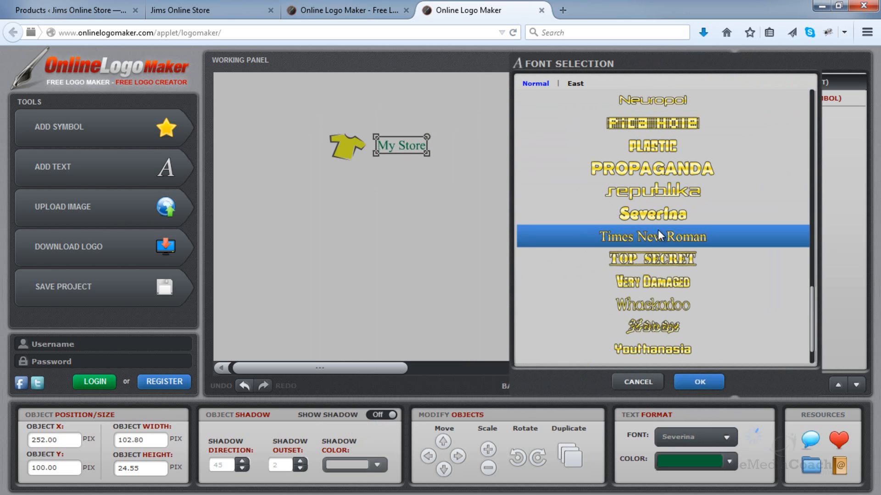
pyautogui.click(661, 302)
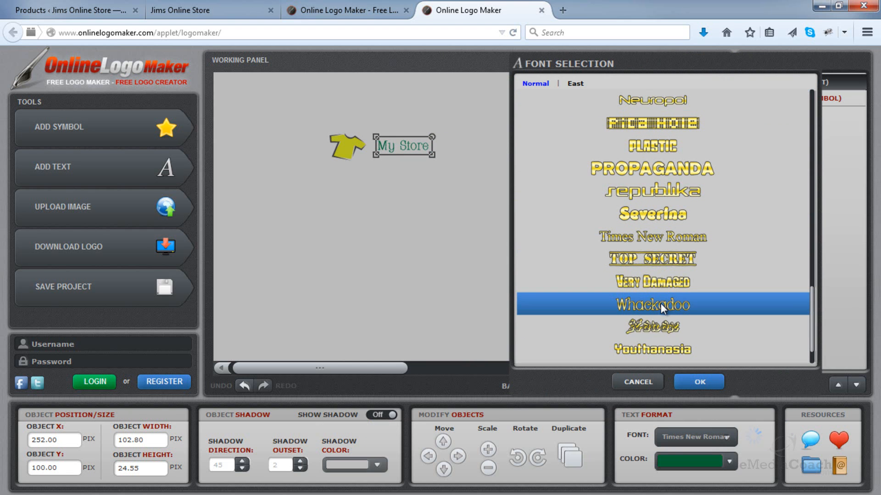
pyautogui.moveTo(813, 312); pyautogui.dragTo(806, 238)
pyautogui.click(714, 217)
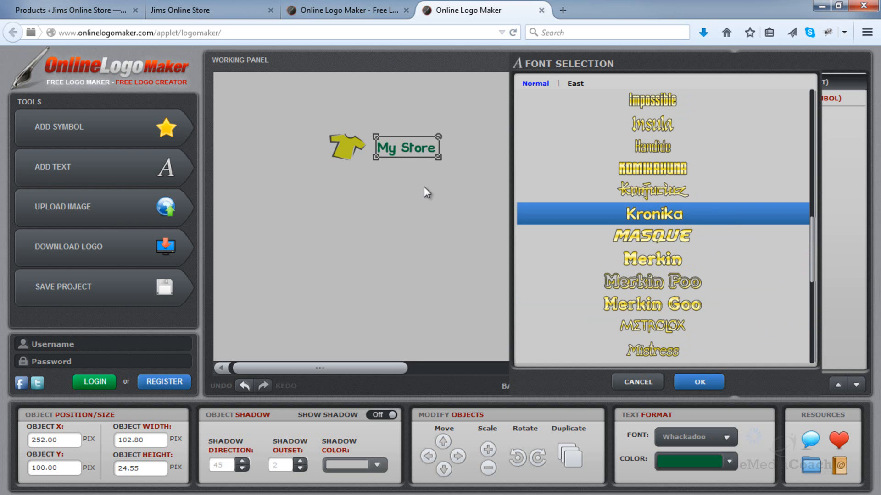
pyautogui.click(693, 382)
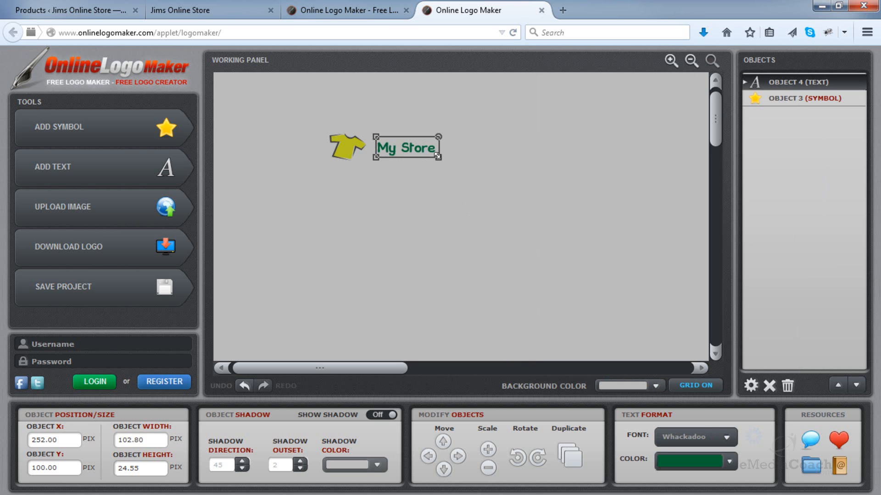
pyautogui.moveTo(441, 159); pyautogui.dragTo(443, 158)
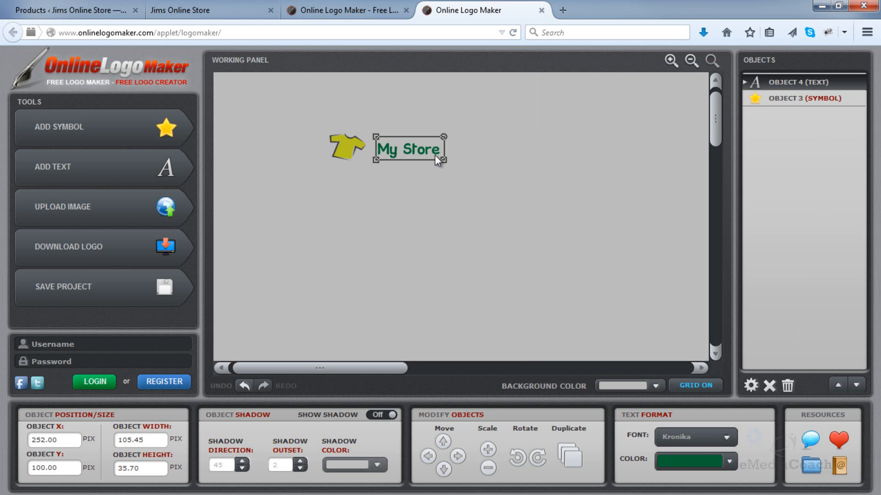
# - Shrink the T-shirt a little more and make it dark grey (333333)
pyautogui.click(348, 148)
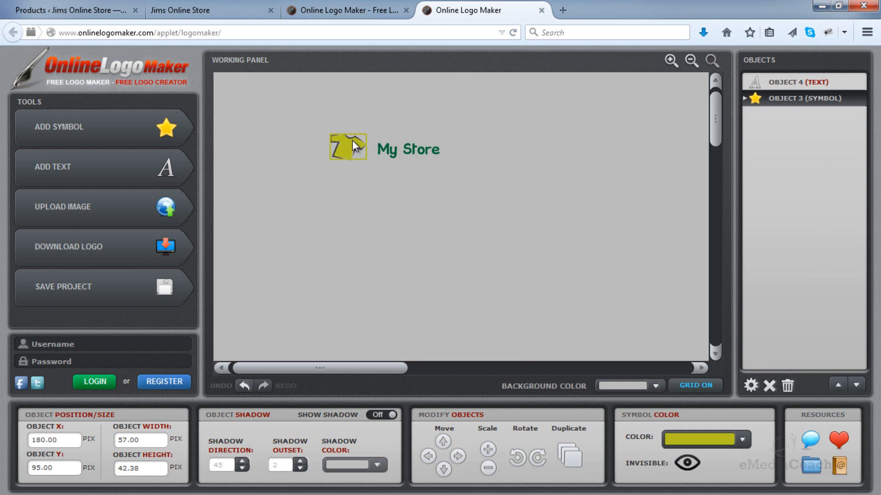
pyautogui.click(323, 137)
pyautogui.click(334, 135)
pyautogui.moveTo(330, 132); pyautogui.dragTo(354, 148)
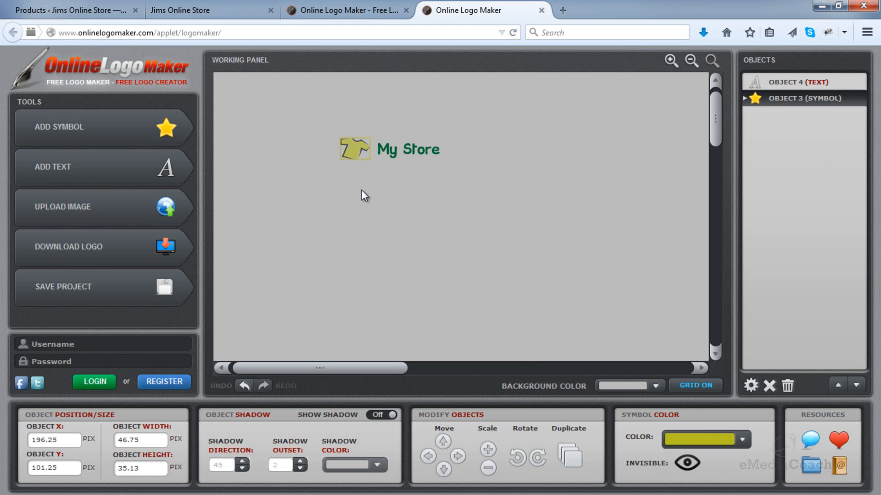
pyautogui.click(362, 187)
pyautogui.click(352, 152)
pyautogui.click(742, 439)
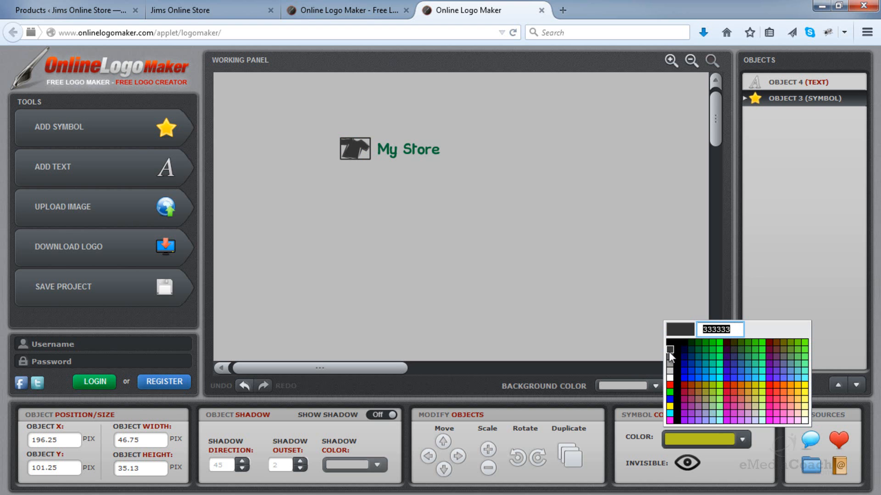
pyautogui.click(670, 350)
pyautogui.click(590, 283)
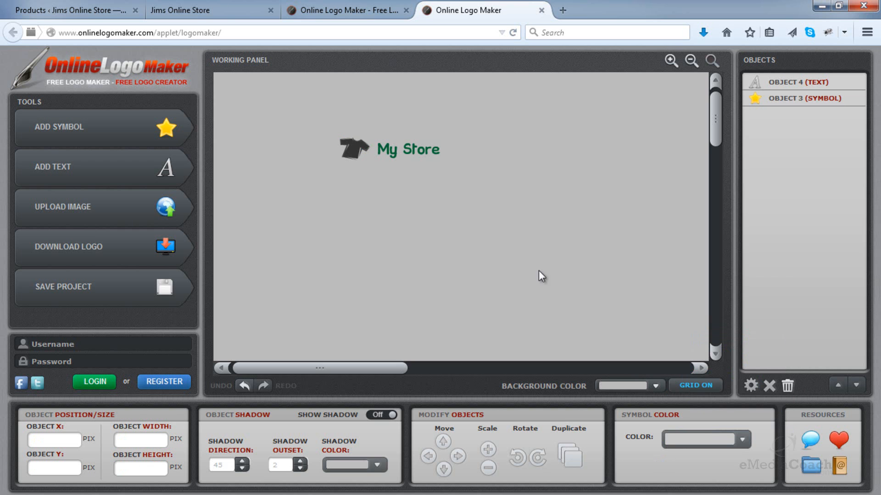
# - Download the logo as a PNG to the desktop and return to the WordPress Products tab
pyautogui.click(160, 263)
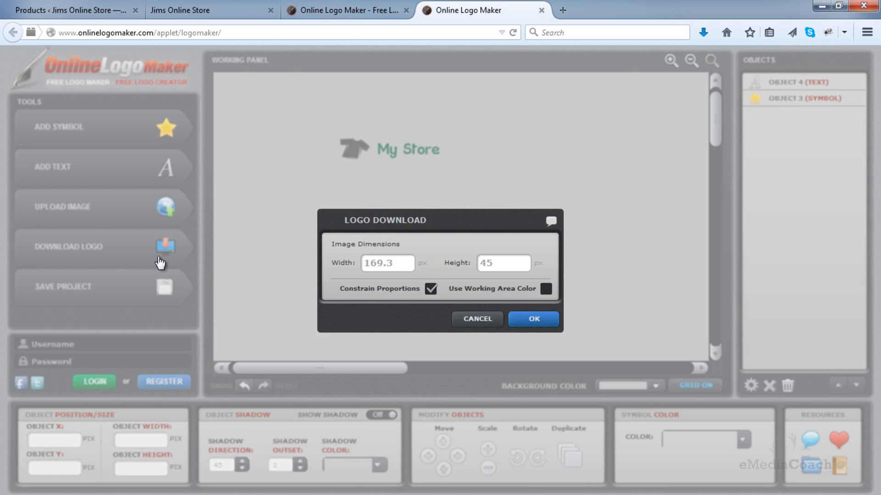
pyautogui.click(522, 318)
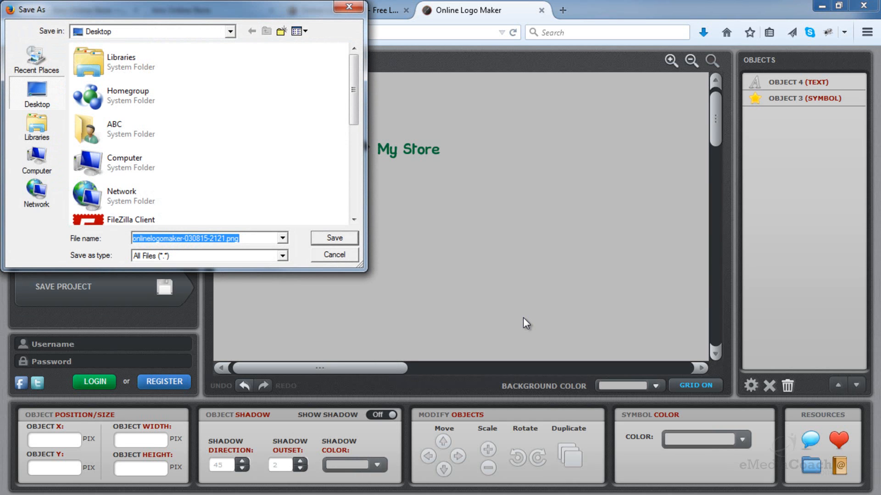
pyautogui.click(318, 240)
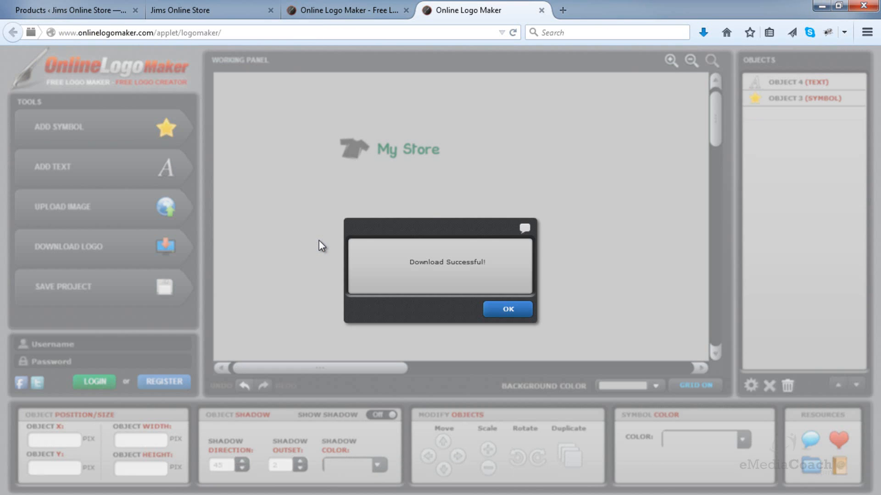
pyautogui.click(499, 317)
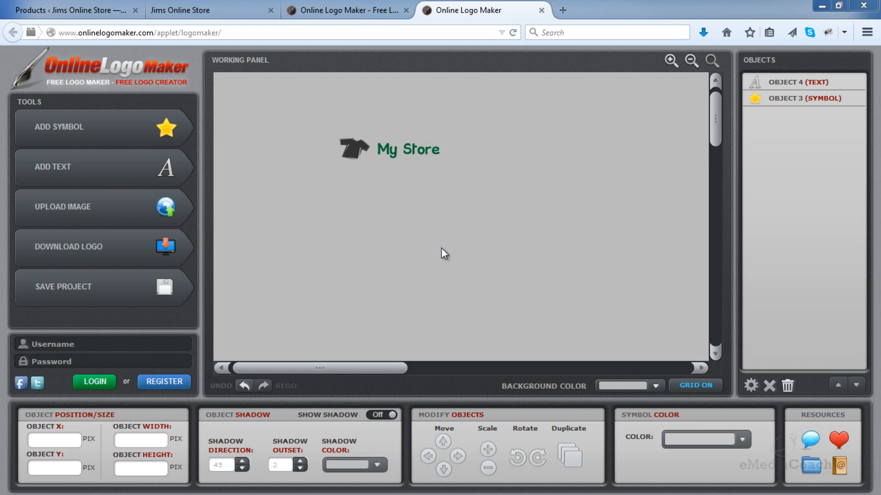
pyautogui.click(108, 11)
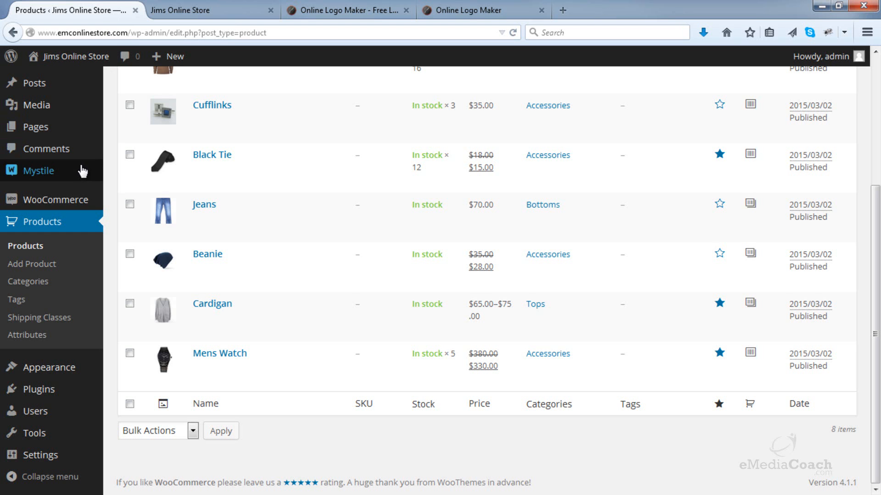
# - Upload the My Store logo PNG from the Desktop and set it as Mystile's Custom Logo
pyautogui.moveTo(82, 172)
pyautogui.click(128, 173)
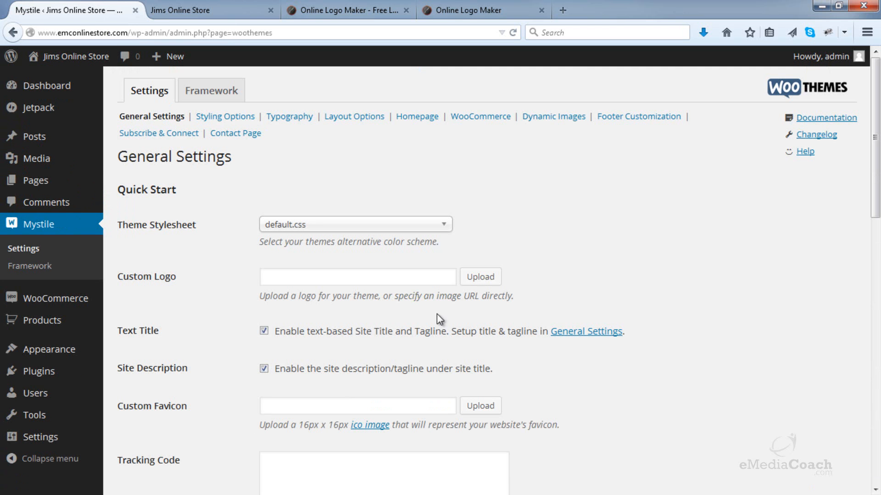
pyautogui.click(480, 277)
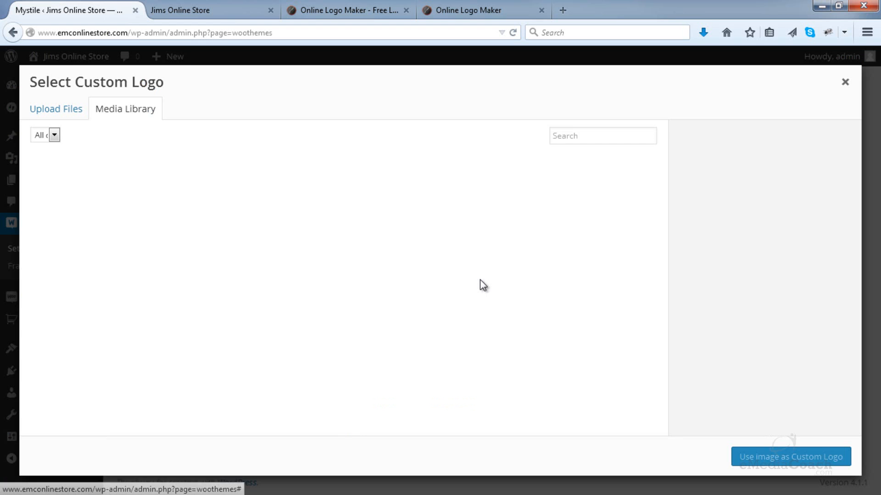
pyautogui.click(70, 119)
pyautogui.click(423, 293)
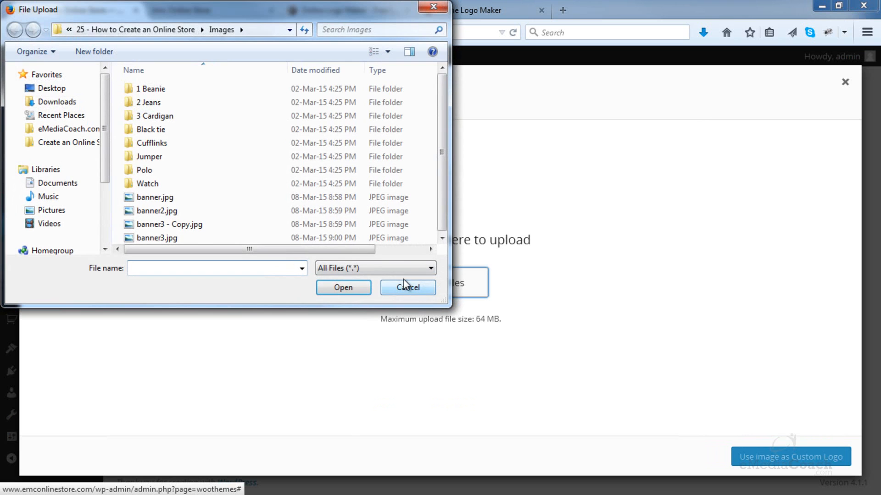
pyautogui.click(59, 91)
pyautogui.scroll(-5, 404, 212)
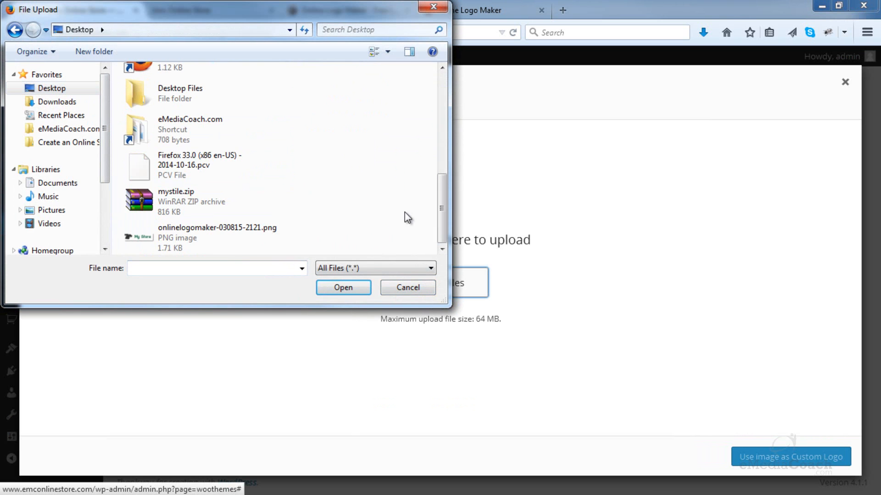
pyautogui.doubleClick(255, 229)
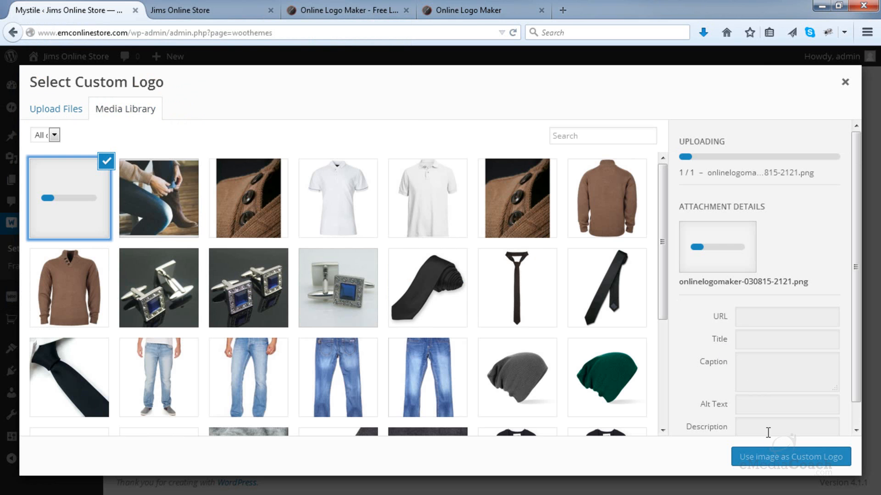
pyautogui.click(774, 458)
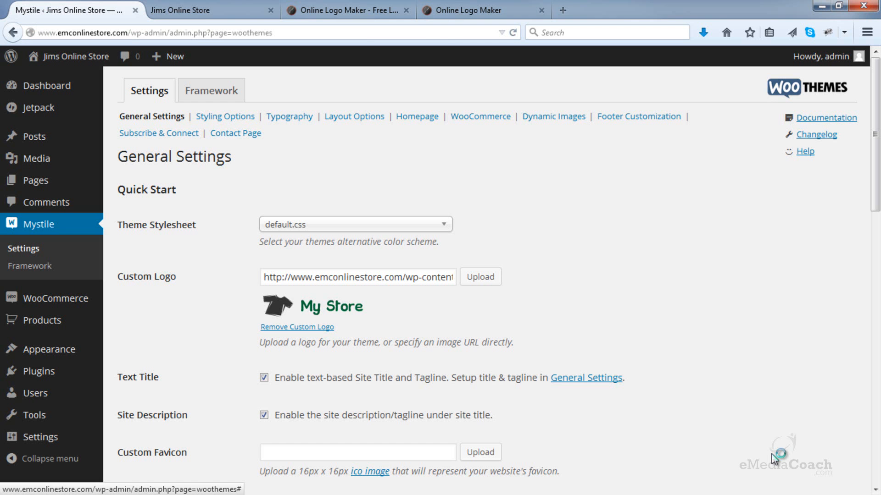
pyautogui.scroll(-15, 748, 394)
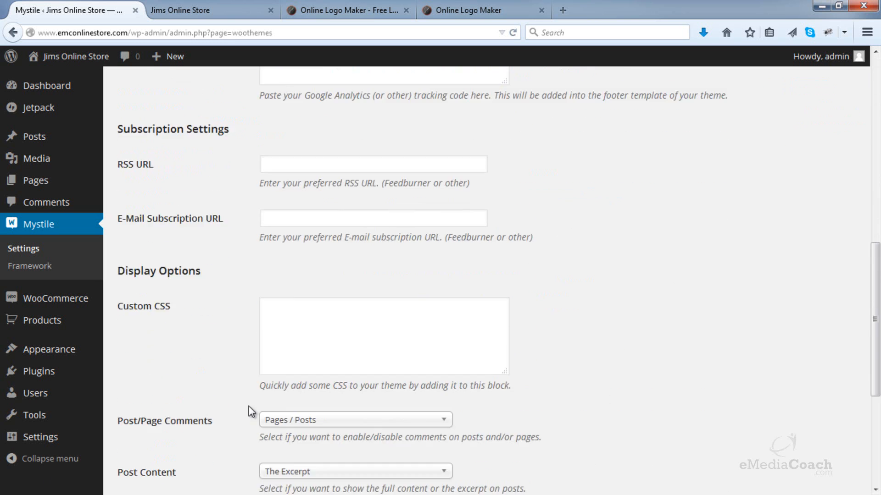
# - Save the general settings with the new logo and reload the storefront to check it
pyautogui.click(165, 435)
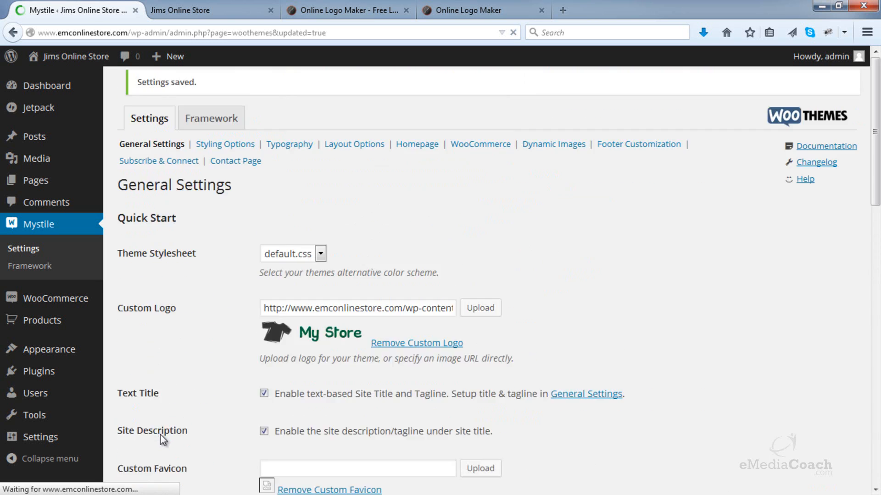
pyautogui.click(206, 10)
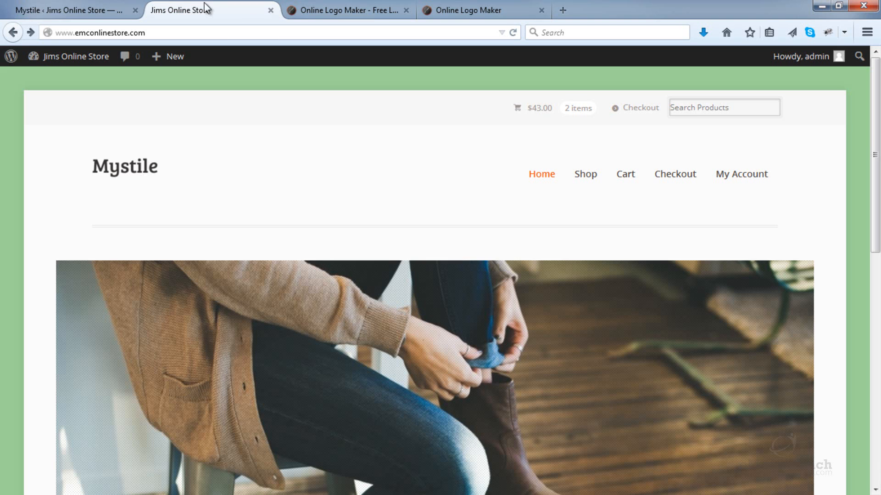
pyautogui.click(514, 32)
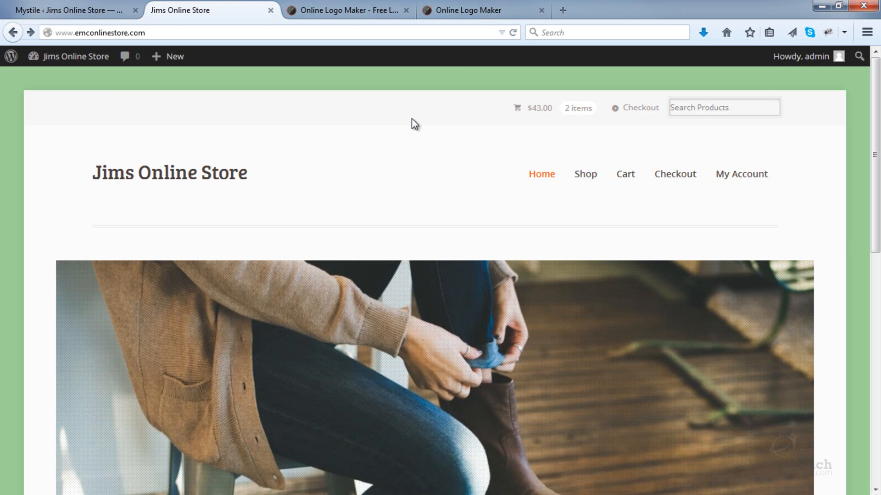
pyautogui.click(92, 7)
# - Turn off Text Title and Site Description, save, and reload the storefront to see the logo
pyautogui.scroll(-2, 287, 161)
pyautogui.scroll(-3, 290, 166)
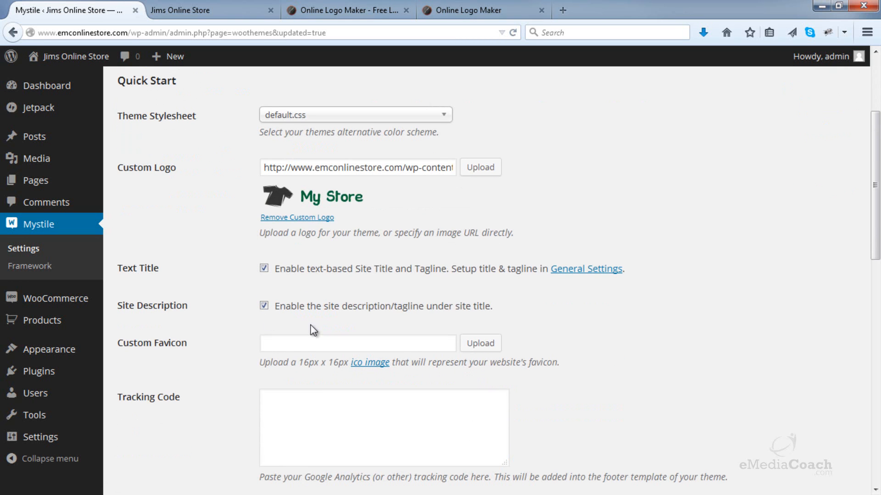
pyautogui.click(264, 269)
pyautogui.click(265, 305)
pyautogui.scroll(-12, 240, 301)
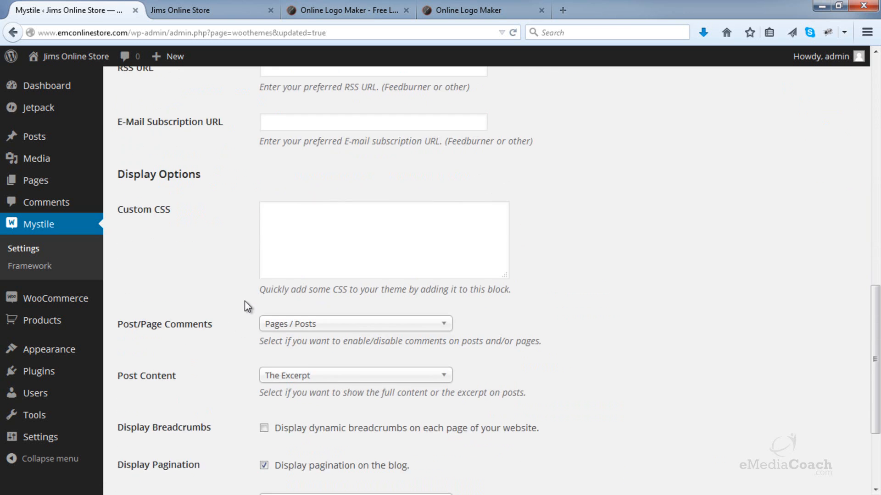
pyautogui.click(151, 430)
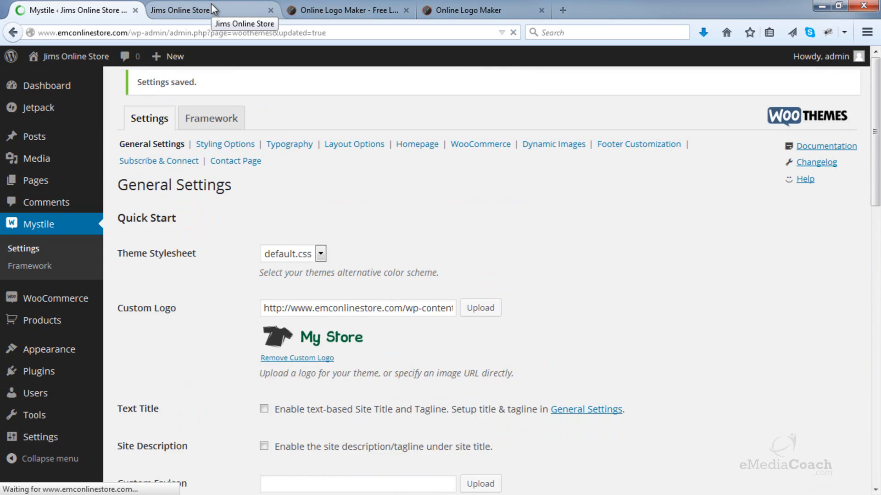
pyautogui.click(211, 9)
pyautogui.click(519, 31)
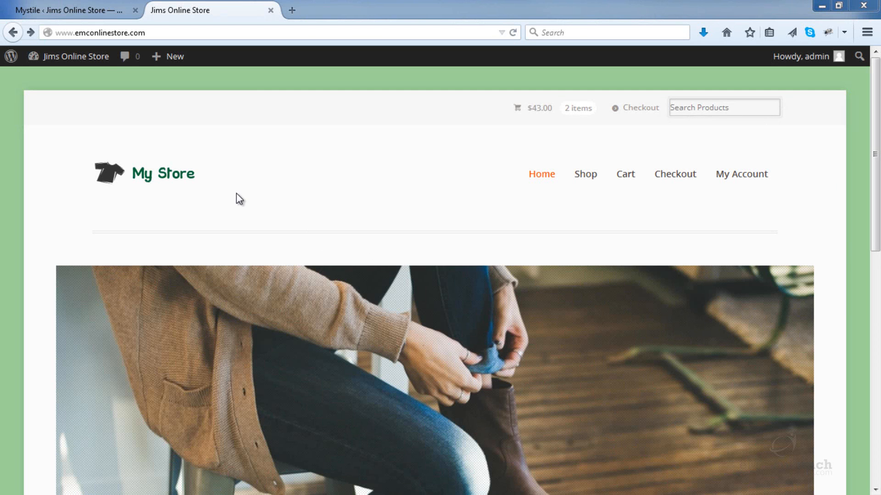
pyautogui.click(72, 11)
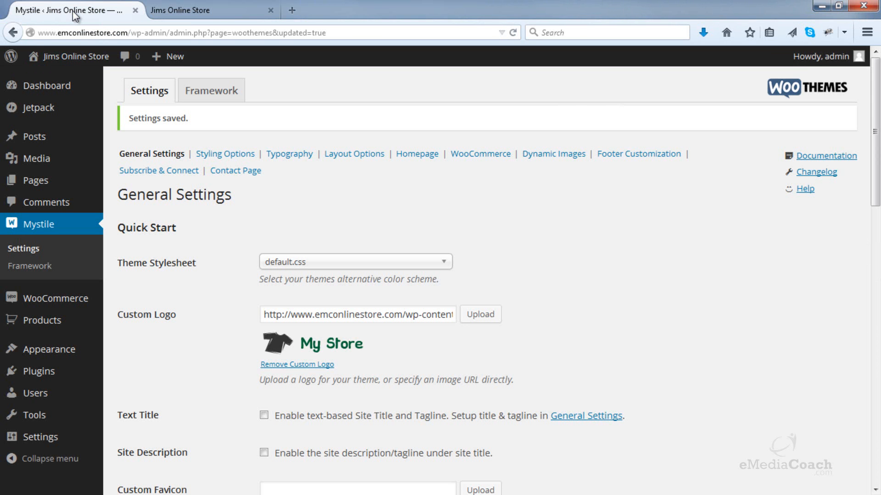
# - Open Mystile's Contact Page settings and enable the Contact Information Panel
pyautogui.moveTo(54, 299)
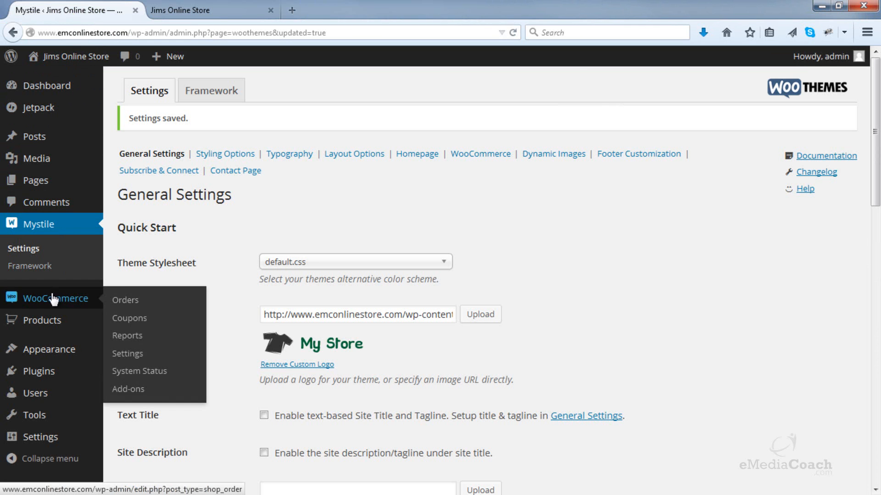
pyautogui.click(34, 252)
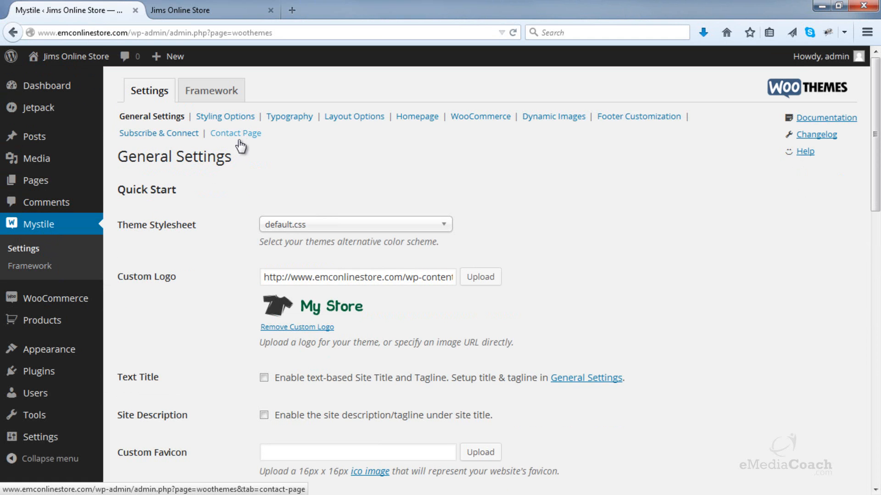
pyautogui.click(239, 134)
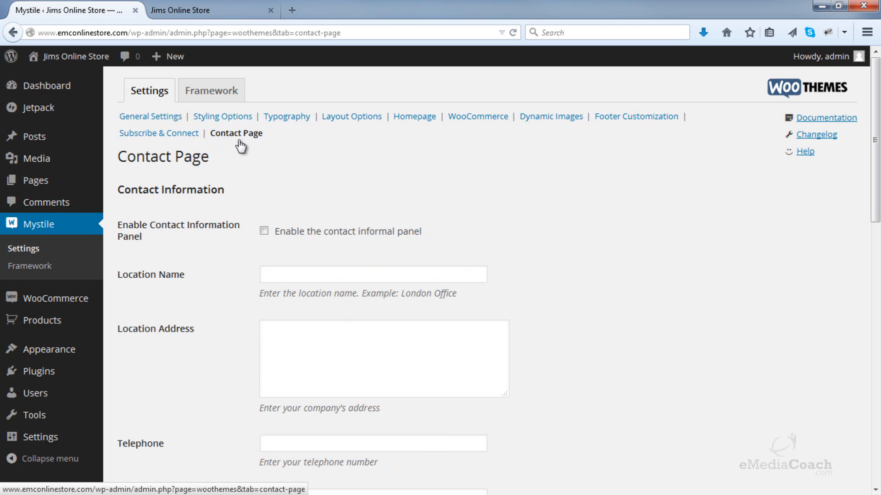
pyautogui.click(264, 231)
# - Enter Los Angeles Office as the location name and the office's Beverly Hills street address
pyautogui.click(286, 276)
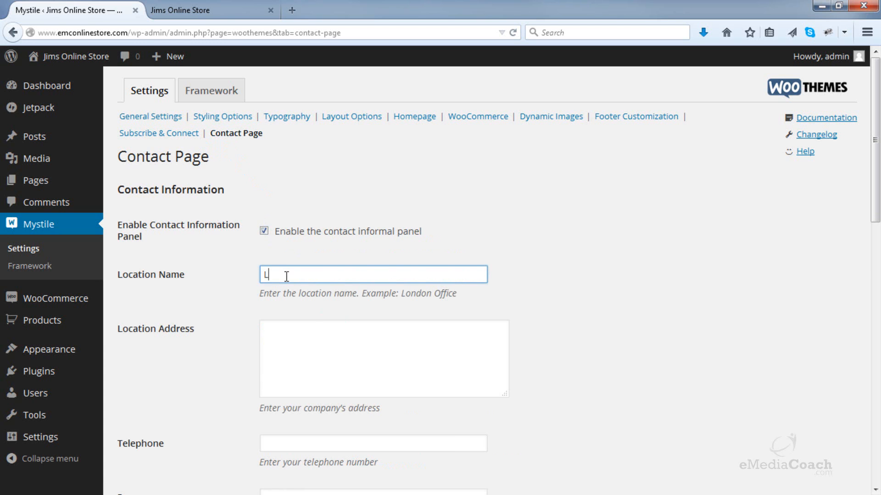
pyautogui.write('L')
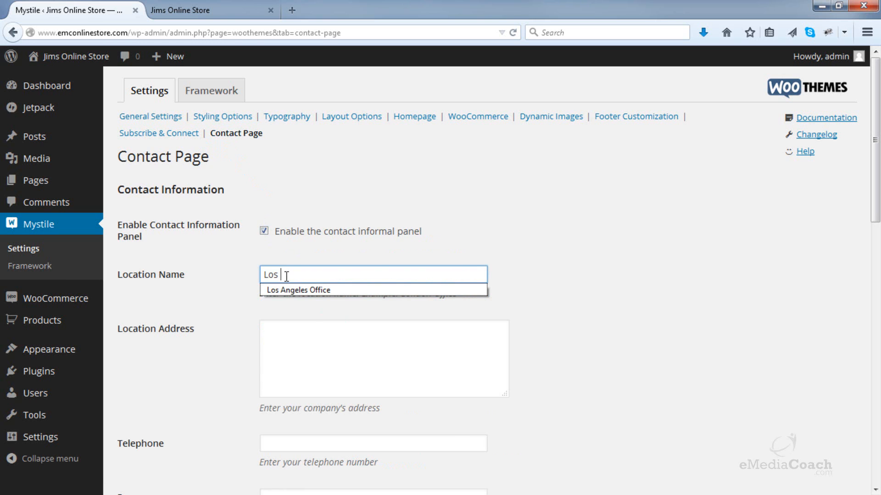
pyautogui.write('os')
pyautogui.press('Down')
pyautogui.press('Return')
pyautogui.press('Tab')
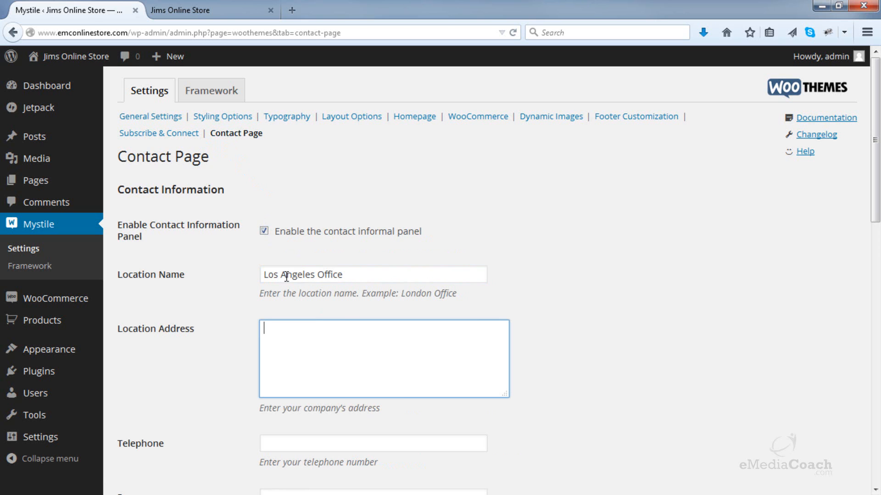
pyautogui.write('125 Example Street')
pyautogui.press('Tab')
pyautogui.write('Beverley Hills')
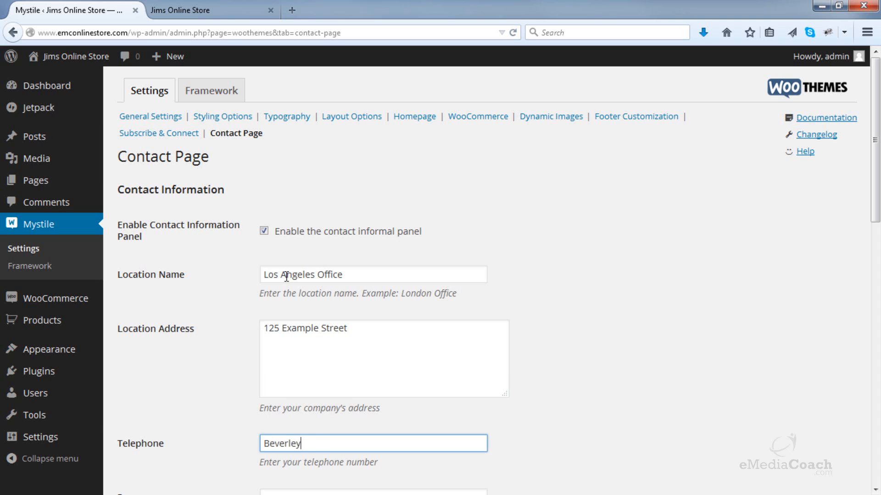
pyautogui.press('BackSpace')
pyautogui.press('BackSpace')
pyautogui.press('BackSpace')
pyautogui.press('BackSpace')
pyautogui.press('BackSpace')
pyautogui.press('BackSpace')
pyautogui.press('BackSpace')
pyautogui.press('BackSpace')
pyautogui.press('BackSpace')
pyautogui.press('BackSpace')
pyautogui.press('BackSpace')
pyautogui.press('BackSpace')
pyautogui.press('BackSpace')
pyautogui.press('BackSpace')
pyautogui.click(277, 341)
pyautogui.write('Beverly Hills 901210')
# - Fill in the telephone number, a fax number and the contact form e-mail, then save
pyautogui.scroll(-3, 276, 333)
pyautogui.press('Tab')
pyautogui.write('(212')
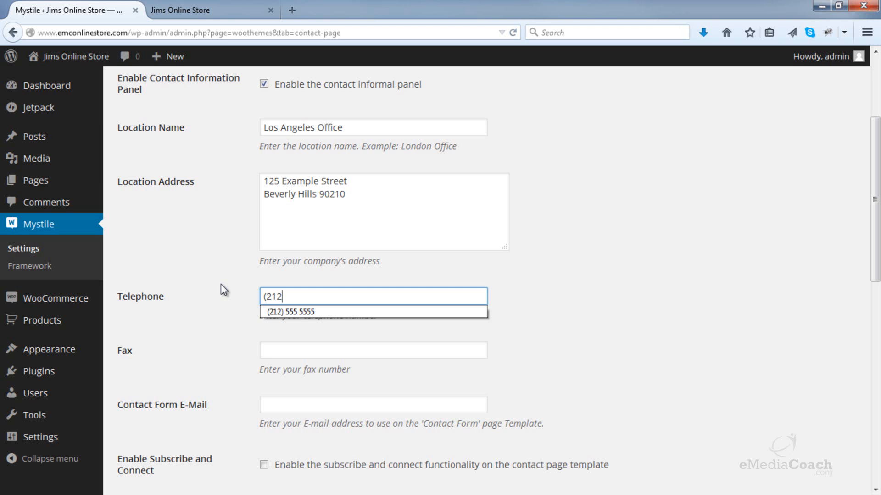
pyautogui.press('Down')
pyautogui.press('Tab')
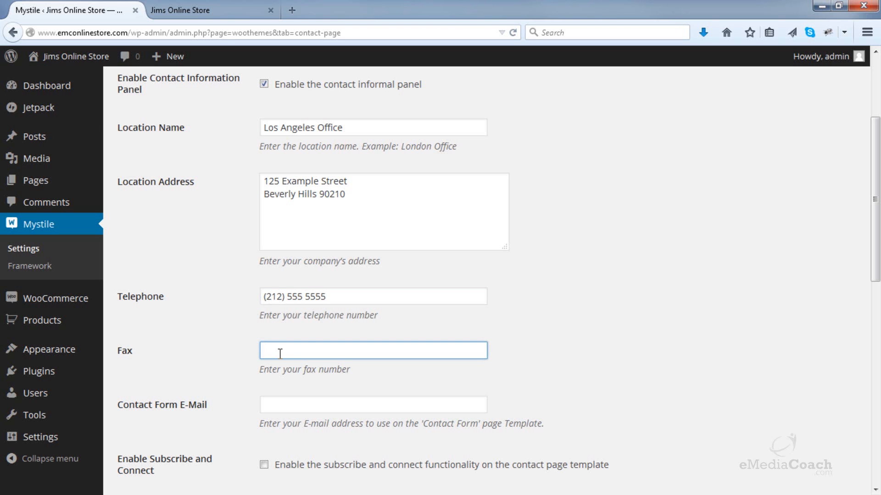
pyautogui.hotkey('shift', 'Tab')
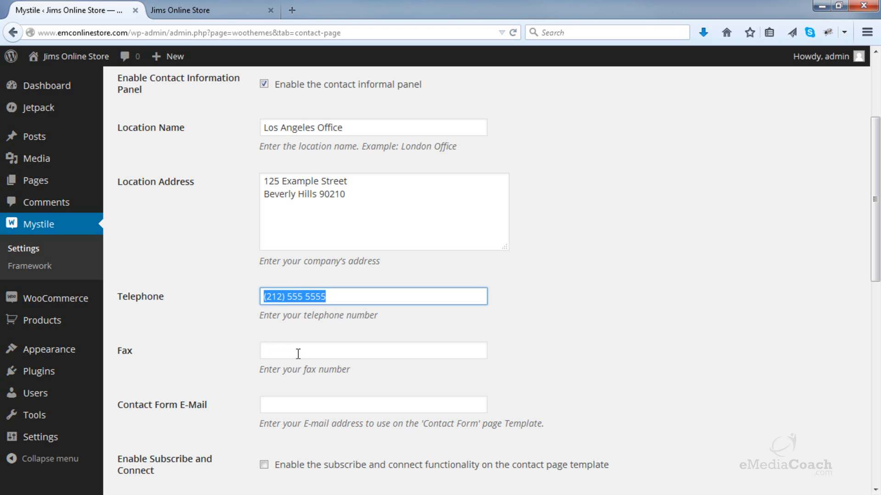
pyautogui.hotkey('ctrl', 'c')
pyautogui.press('Tab')
pyautogui.hotkey('ctrl', 'v')
pyautogui.write('6')
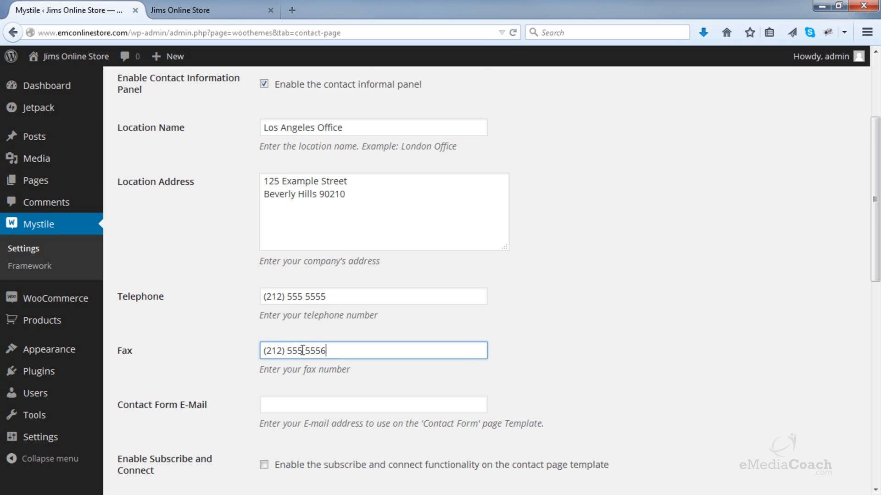
pyautogui.scroll(-3, 299, 342)
pyautogui.click(281, 264)
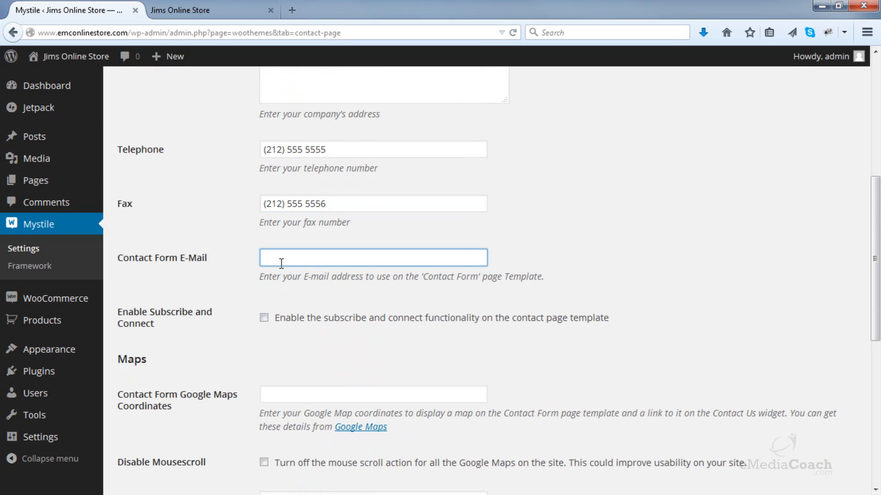
pyautogui.write('c')
pyautogui.click(284, 270)
pyautogui.scroll(-3, 383, 276)
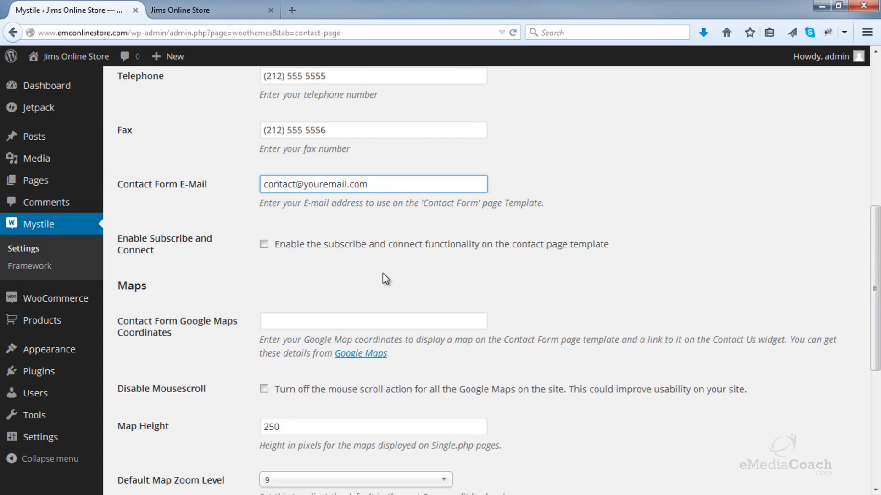
pyautogui.scroll(-4, 382, 279)
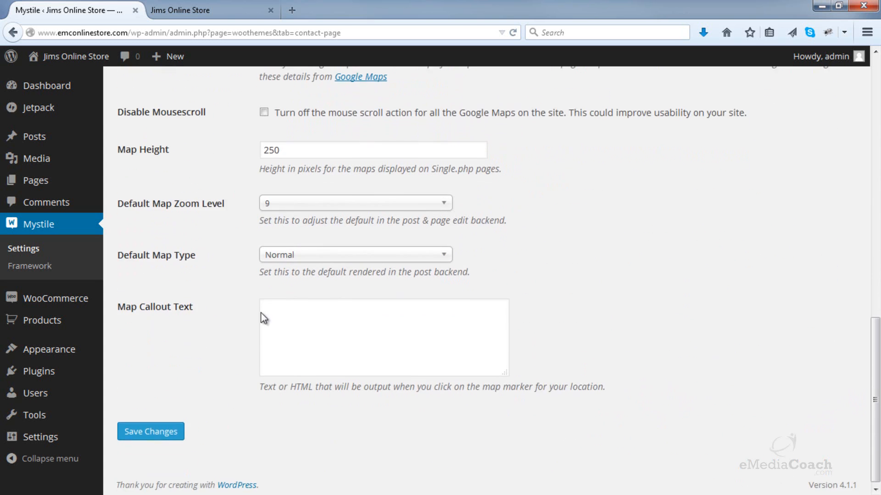
pyautogui.click(138, 429)
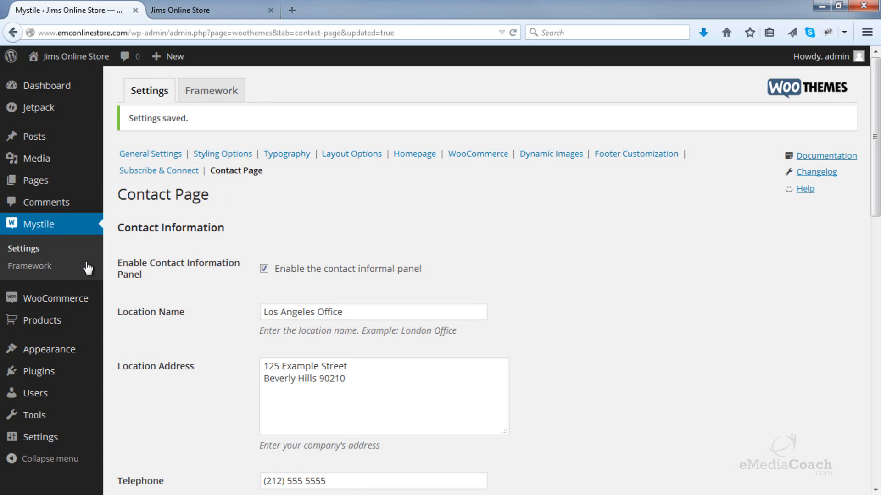
# - Open the Add New Page editor in a separate browser tab
pyautogui.moveTo(54, 184)
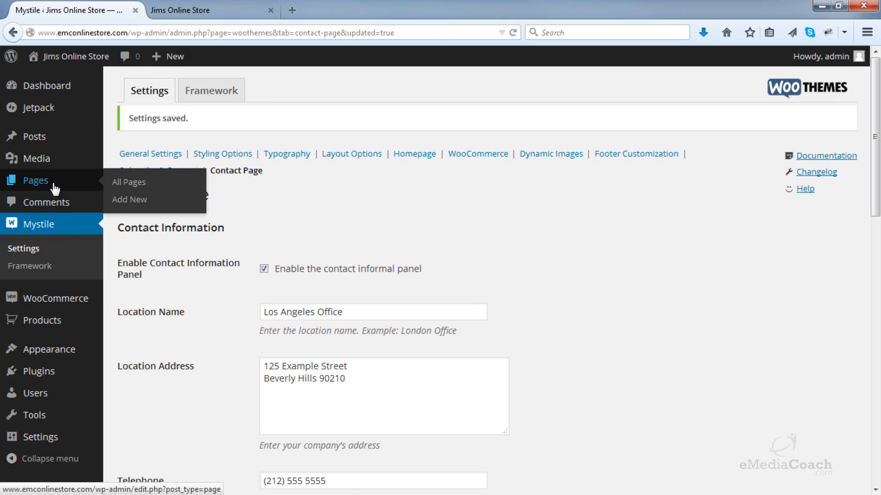
pyautogui.rightClick(137, 205)
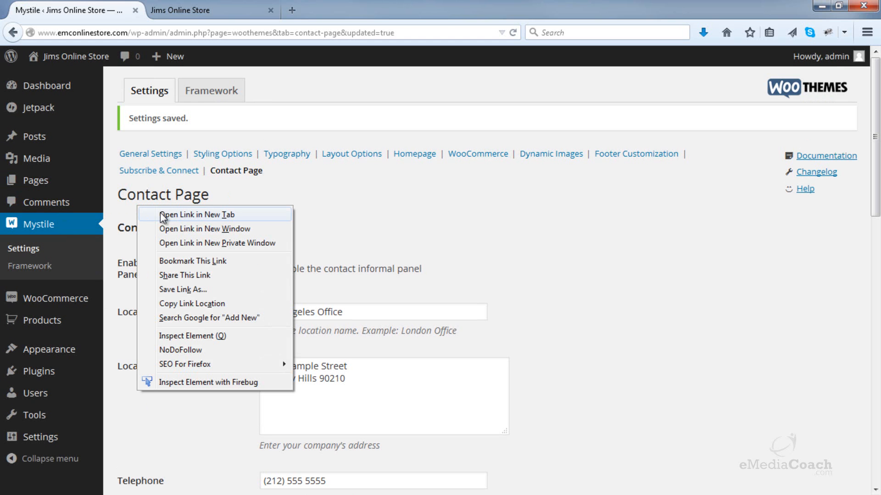
pyautogui.click(197, 215)
pyautogui.click(192, 10)
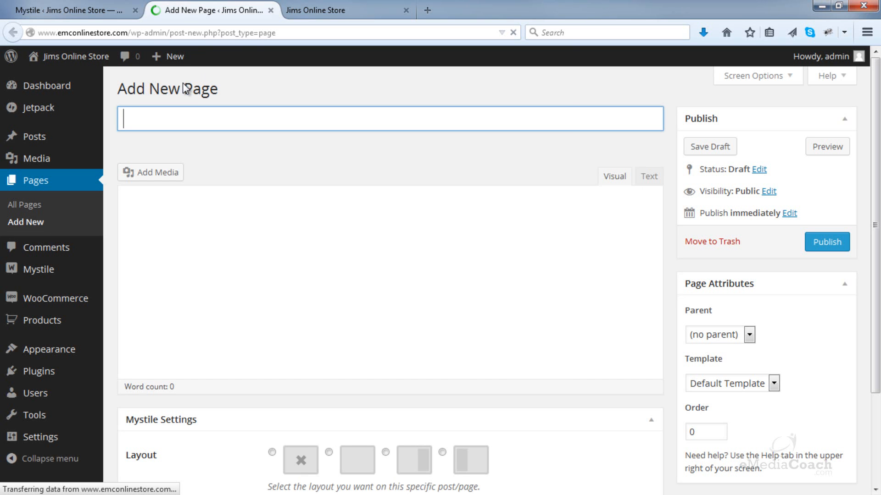
# - Title the page 'Contact Us', choose the Contact Form template, add the body line, and publish
pyautogui.write('Contact Us')
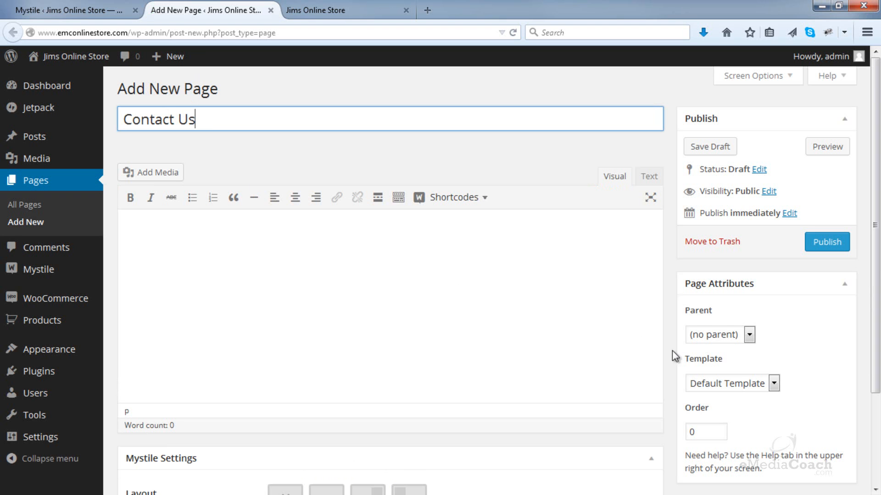
pyautogui.click(738, 383)
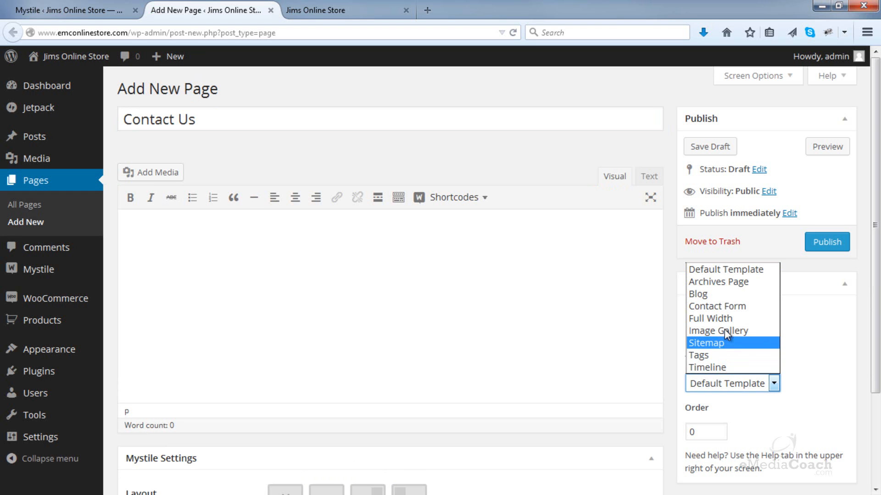
pyautogui.click(722, 307)
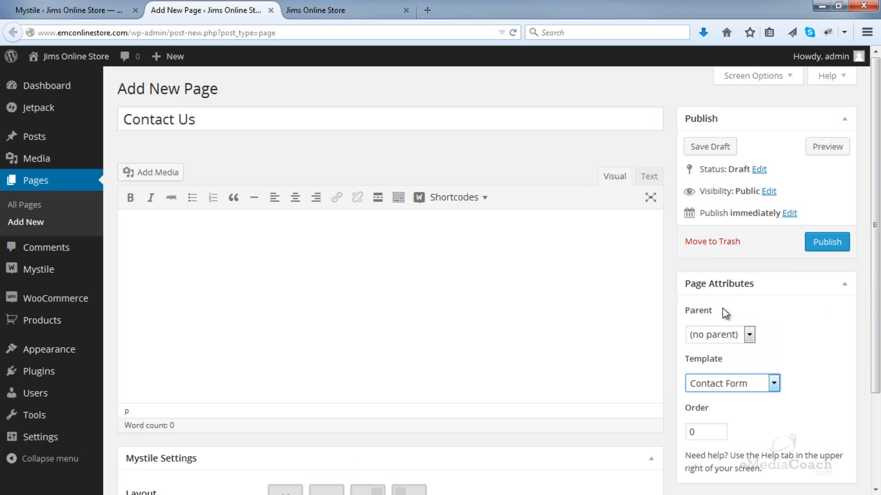
pyautogui.click(319, 302)
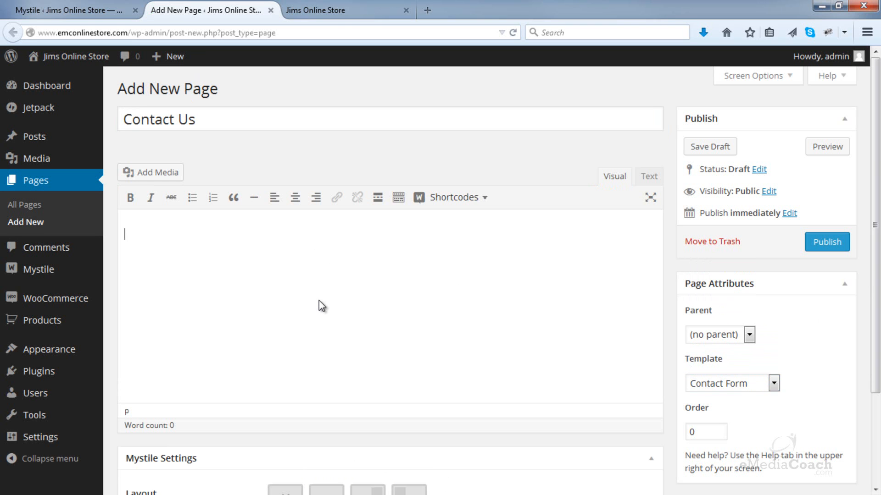
pyautogui.write('You can enter an')
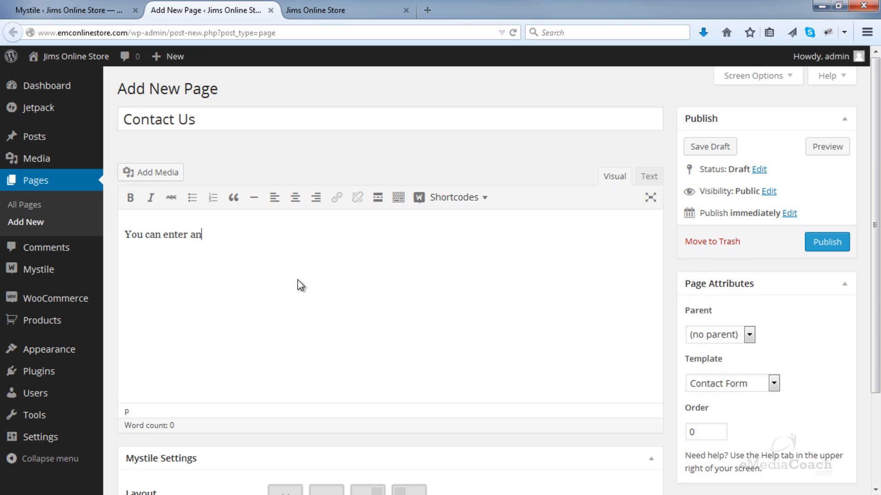
pyautogui.write('ything you like here.')
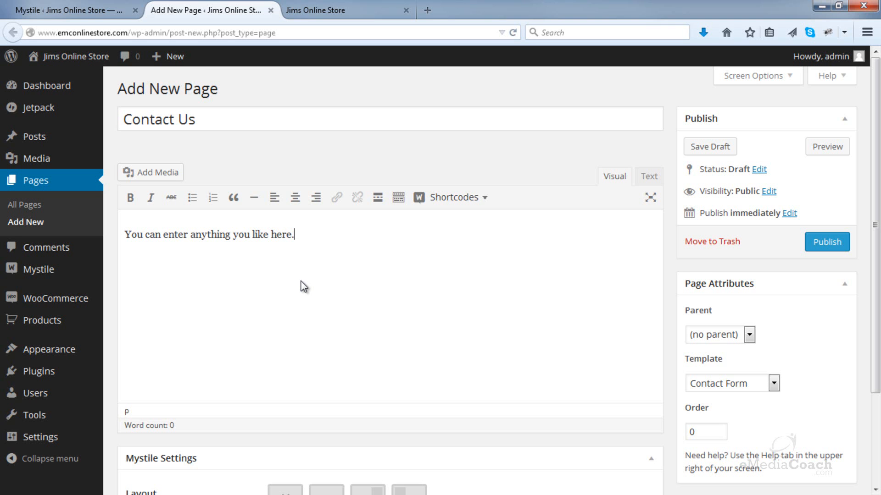
pyautogui.scroll(-3, 300, 285)
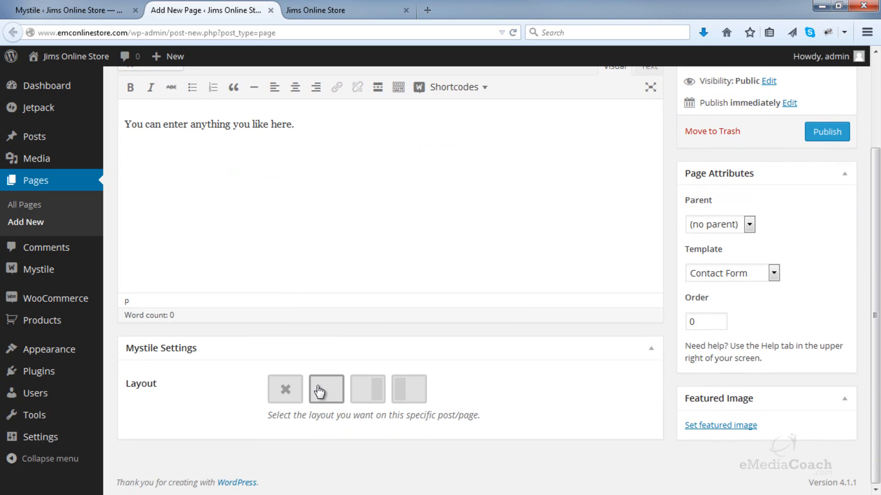
pyautogui.click(815, 137)
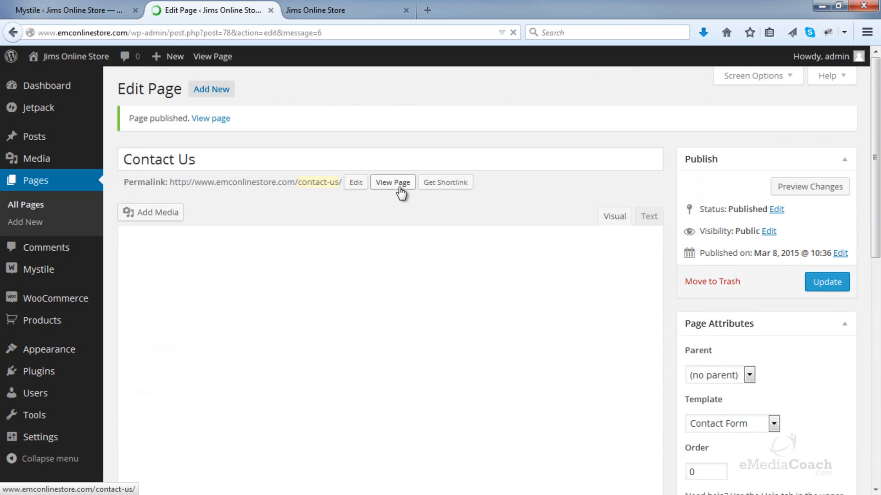
# - View the published Contact Us page and review its intro line, office details and form
pyautogui.click(392, 183)
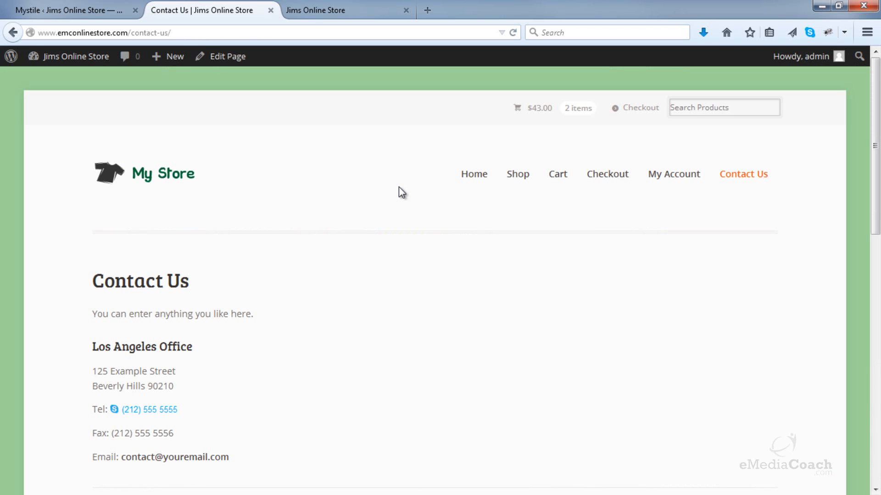
pyautogui.scroll(-3, 398, 187)
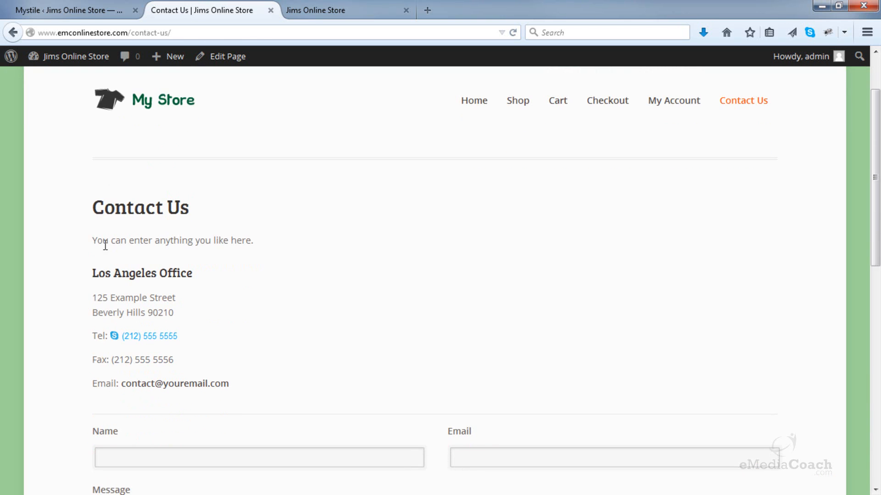
pyautogui.moveTo(94, 244); pyautogui.dragTo(220, 233)
pyautogui.click(110, 240)
pyautogui.moveTo(94, 242); pyautogui.dragTo(273, 250)
pyautogui.click(177, 267)
pyautogui.scroll(-2, 61, 318)
pyautogui.scroll(-4, 62, 318)
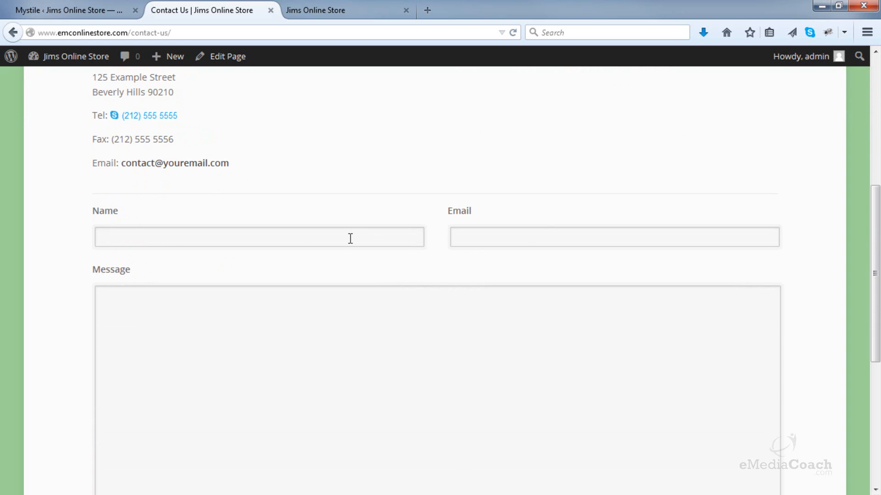
pyautogui.scroll(-6, 352, 239)
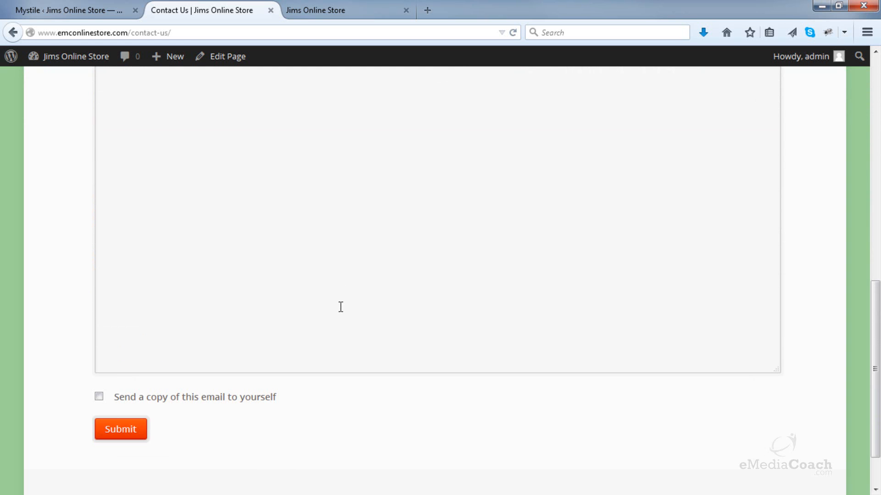
pyautogui.scroll(12, 340, 307)
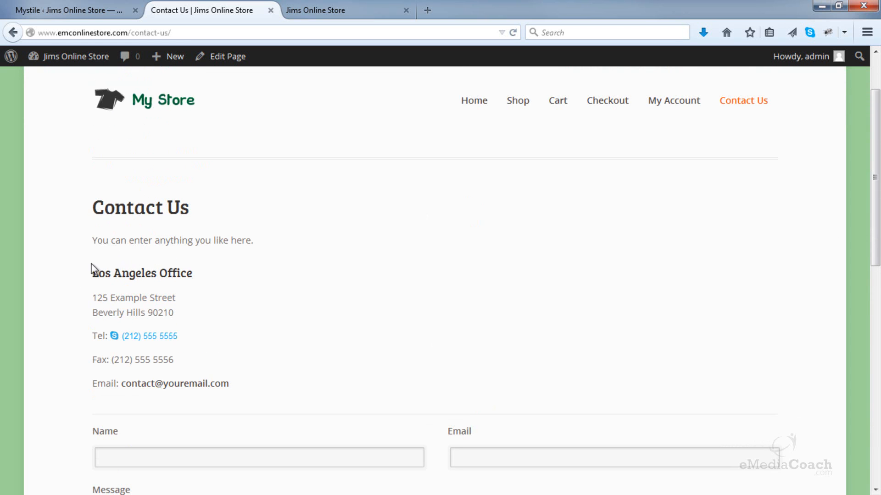
# - Clear the Fax number in Mystile's contact settings and click into the Google Maps coordinates field
pyautogui.click(69, 10)
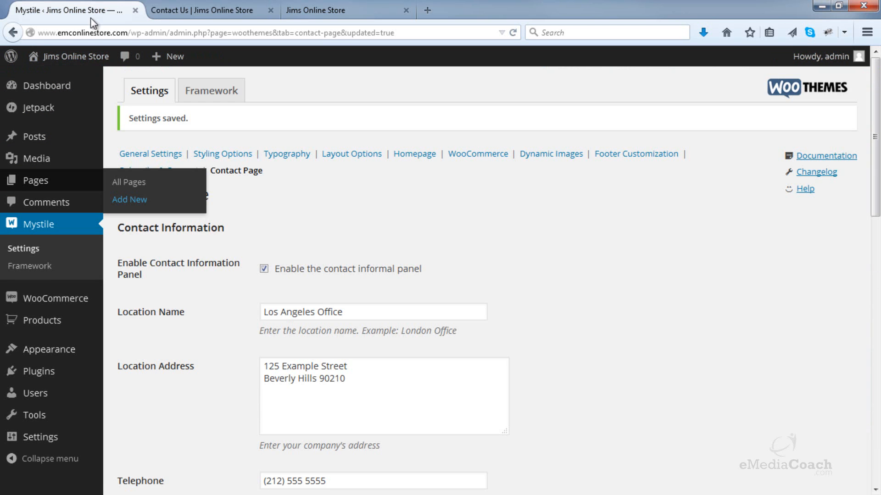
pyautogui.scroll(-8, 592, 285)
pyautogui.moveTo(415, 243); pyautogui.dragTo(153, 232)
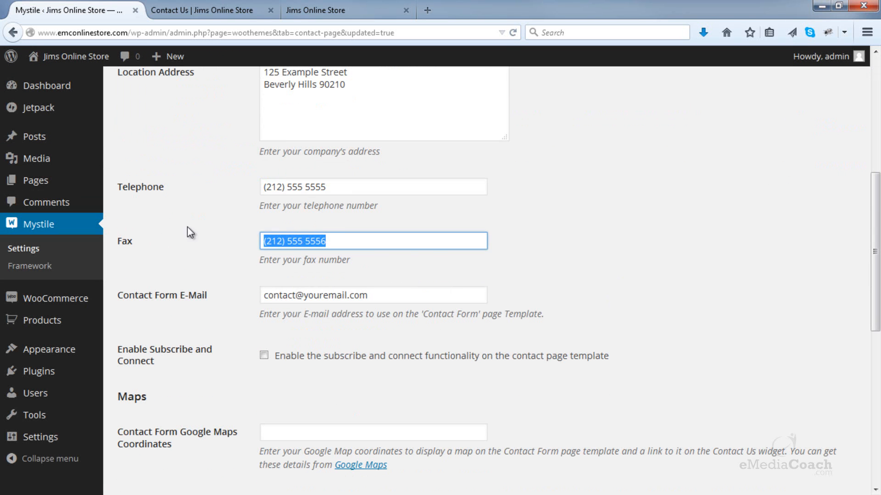
pyautogui.press('Delete')
pyautogui.click(641, 221)
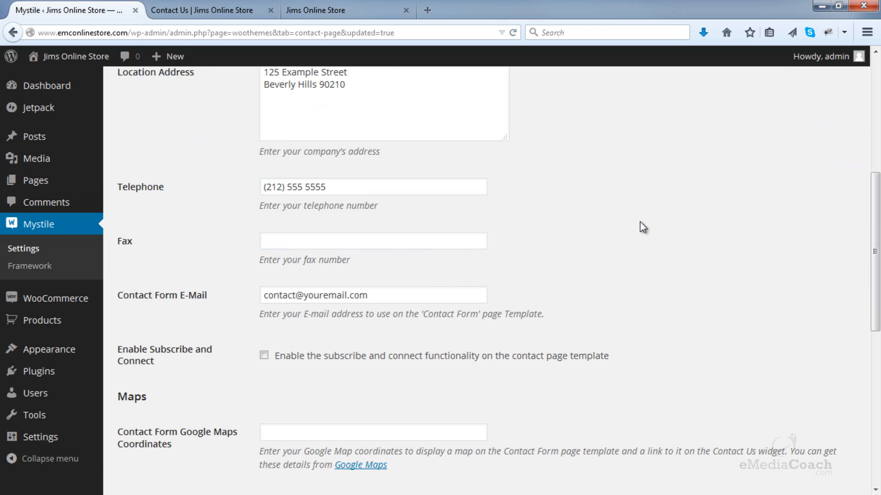
pyautogui.scroll(-3, 639, 221)
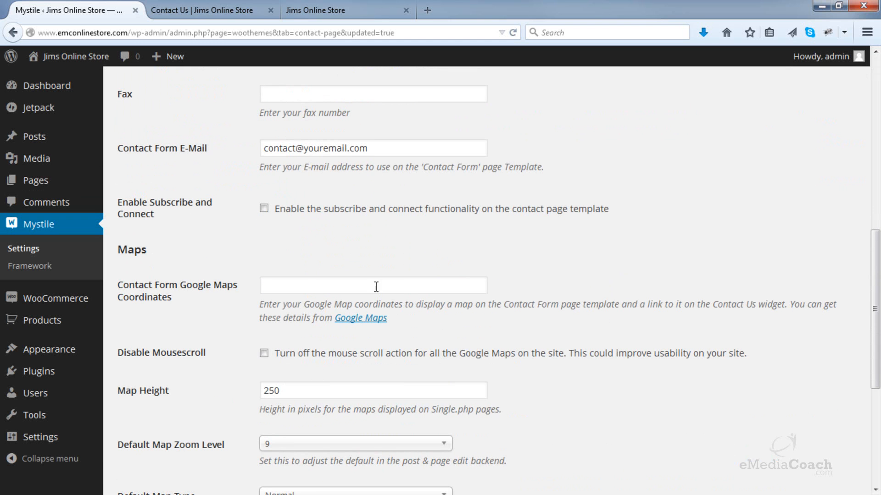
pyautogui.click(271, 289)
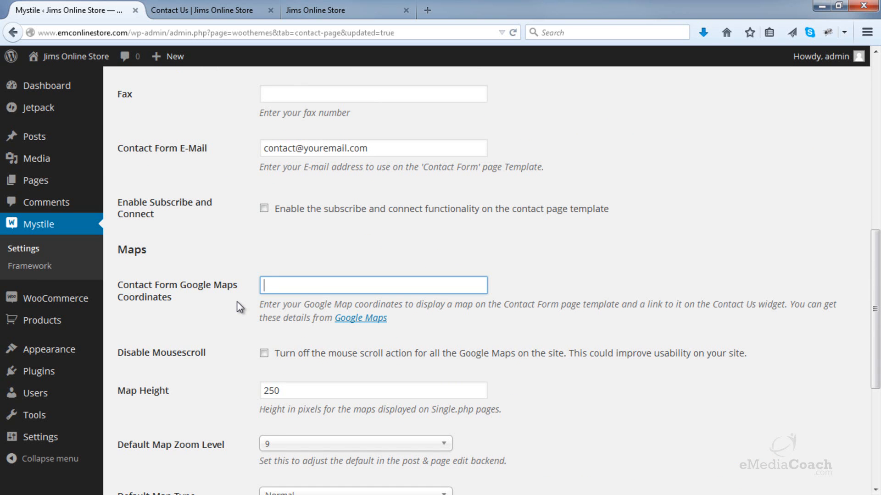
# - Search Google for 'google map coordinates' in a new Firefox tab
pyautogui.click(427, 10)
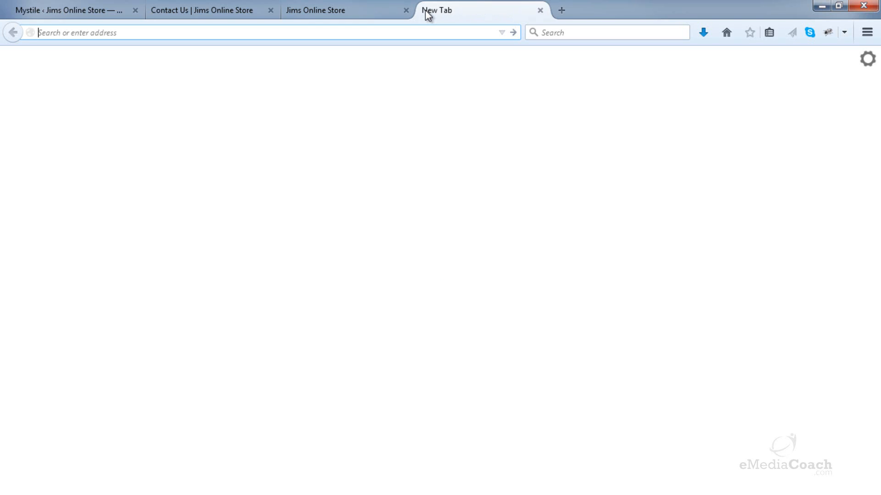
pyautogui.click(560, 33)
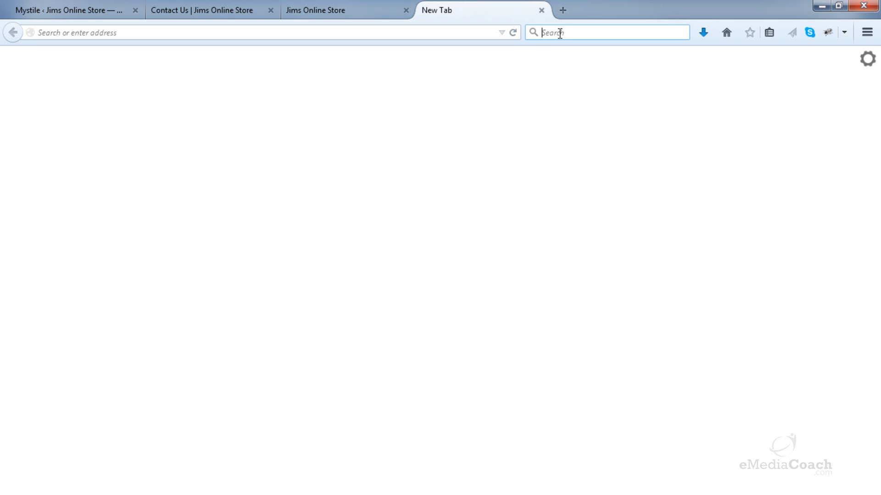
pyautogui.write('google map')
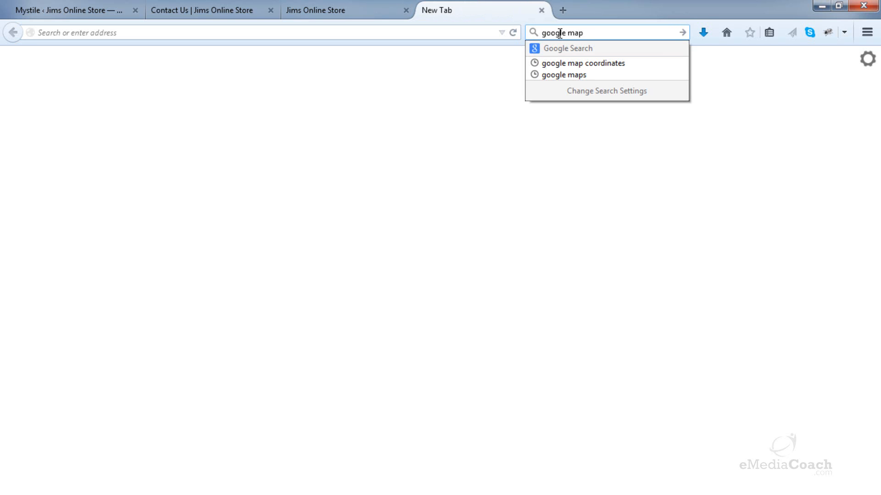
pyautogui.write('  coor')
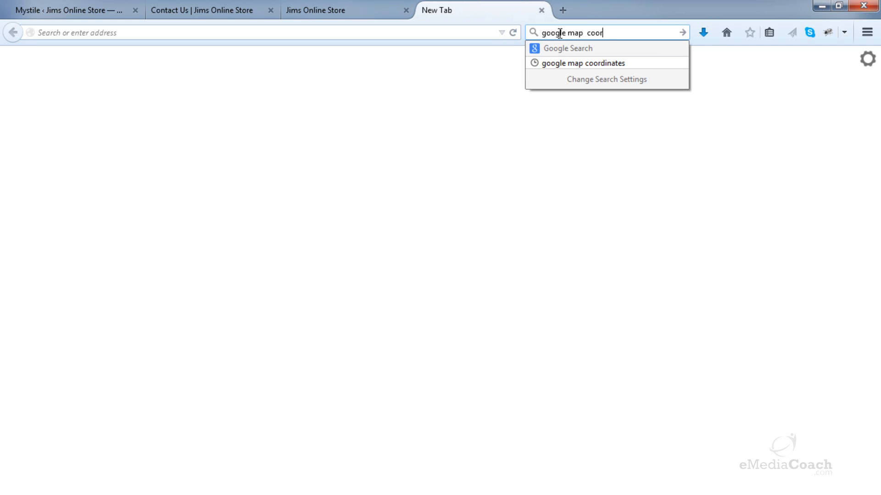
pyautogui.write('dinates')
pyautogui.press('Return')
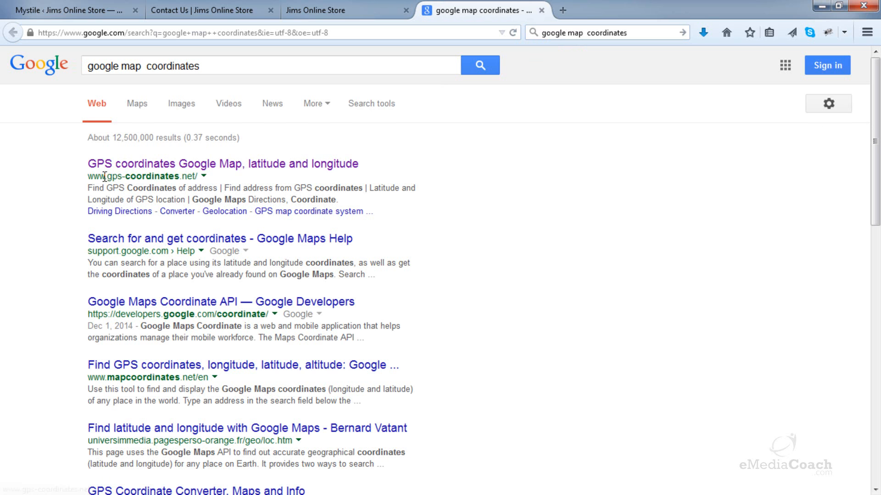
# - Open the gps-coordinates.net result and dismiss its location-sharing prompt
pyautogui.click(169, 164)
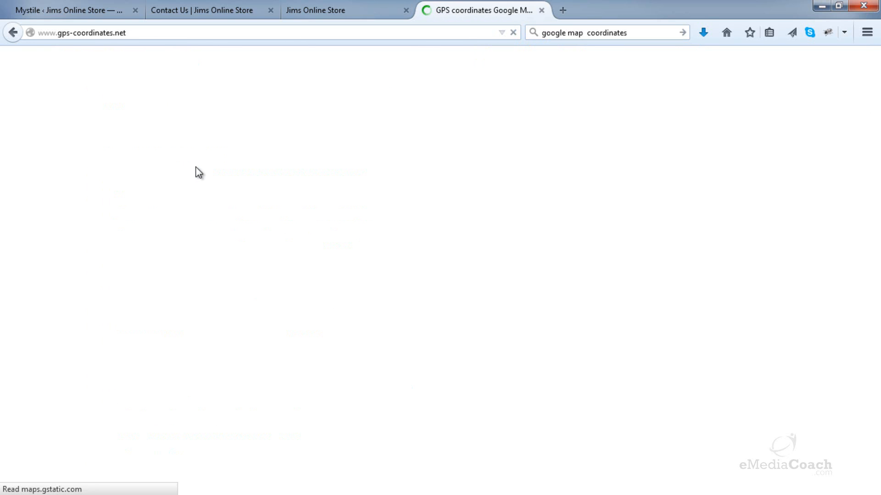
pyautogui.scroll(-5, 286, 188)
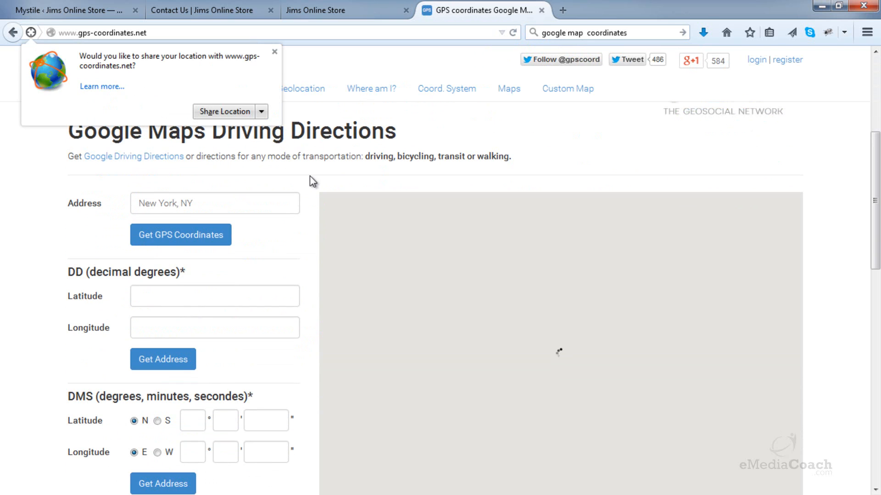
pyautogui.click(275, 52)
pyautogui.scroll(-3, 372, 129)
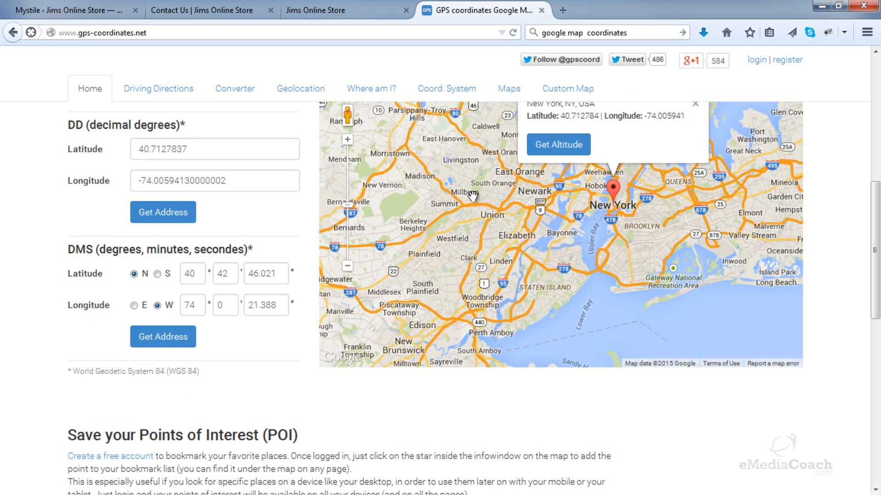
pyautogui.scroll(3, 301, 213)
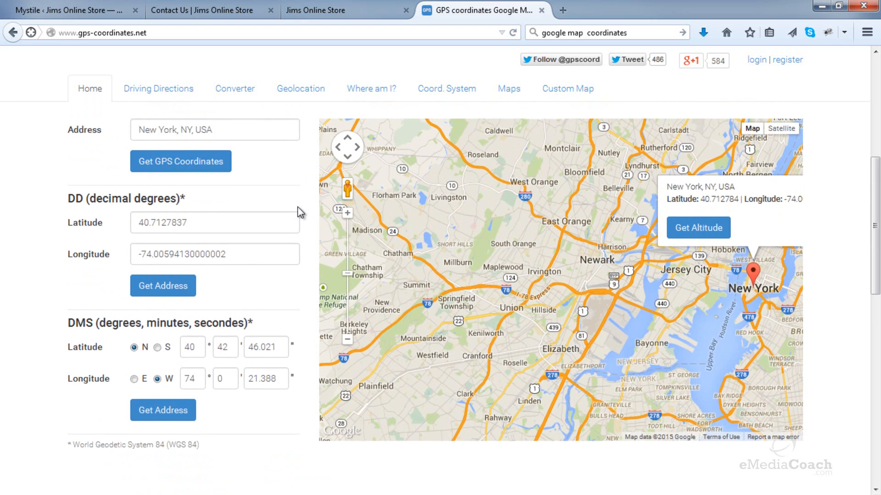
# - Replace the New York address with Beverly Hills, CA from the suggestions
pyautogui.click(212, 207)
pyautogui.moveTo(226, 205); pyautogui.dragTo(113, 210)
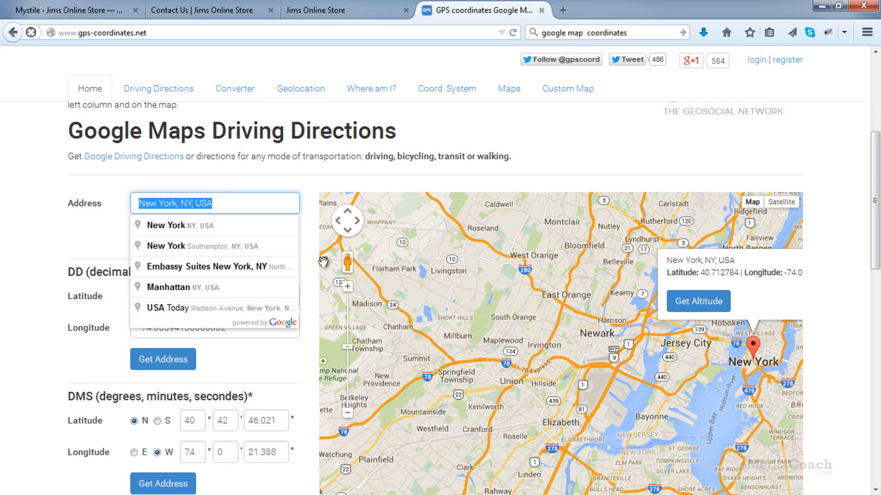
pyautogui.write('Bevery')
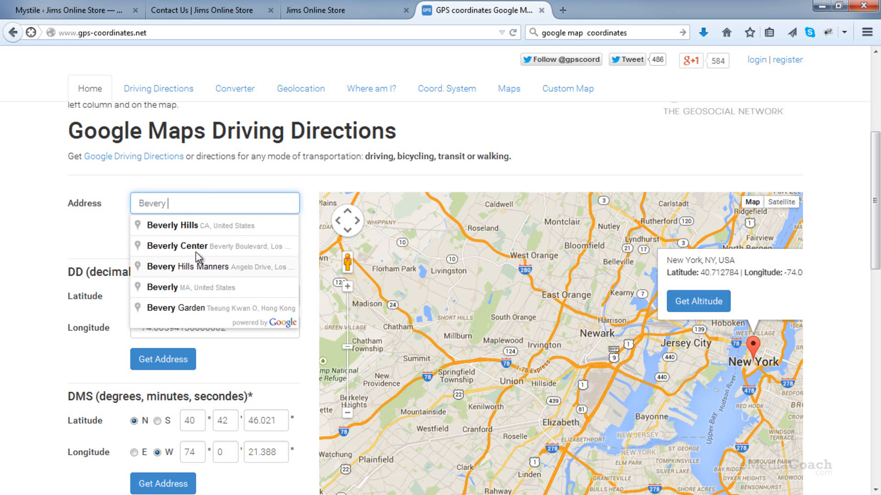
pyautogui.click(176, 224)
# - Get the Beverly Hills GPS coordinates: latitude 34.0736204, longitude -118.4003563
pyautogui.click(175, 236)
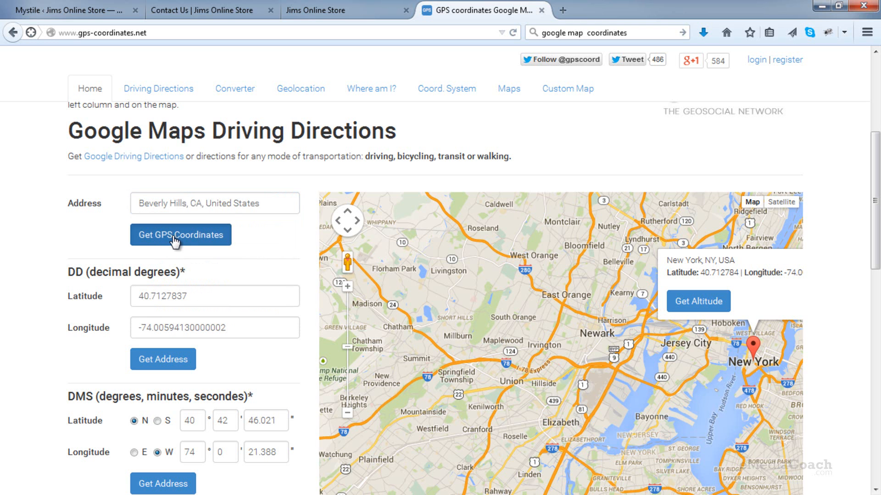
pyautogui.click(643, 252)
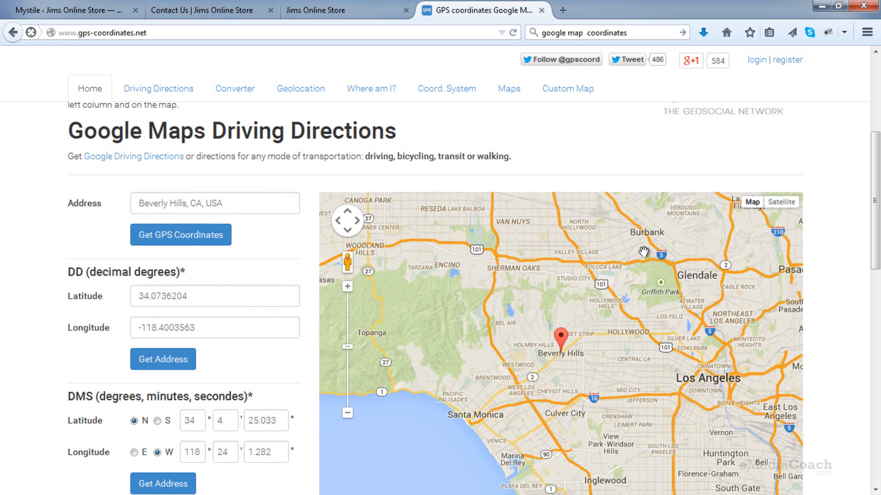
pyautogui.moveTo(543, 370); pyautogui.dragTo(550, 360)
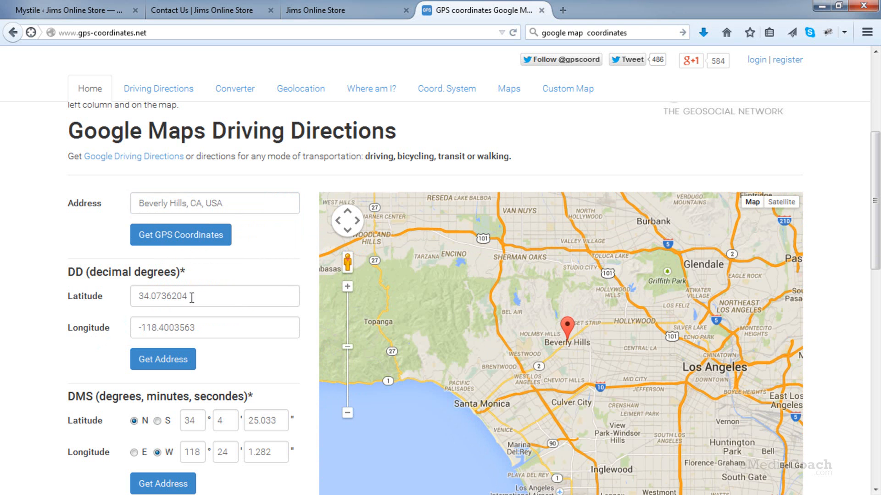
pyautogui.scroll(2, 565, 337)
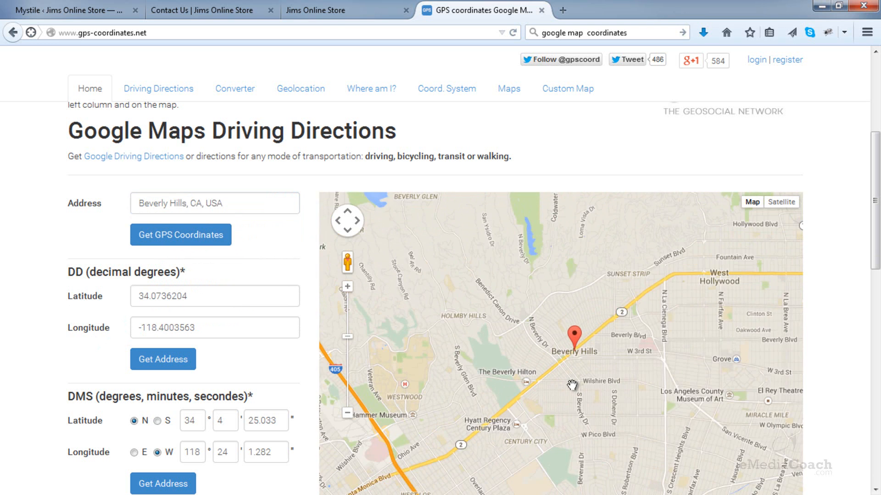
pyautogui.scroll(-1, 573, 385)
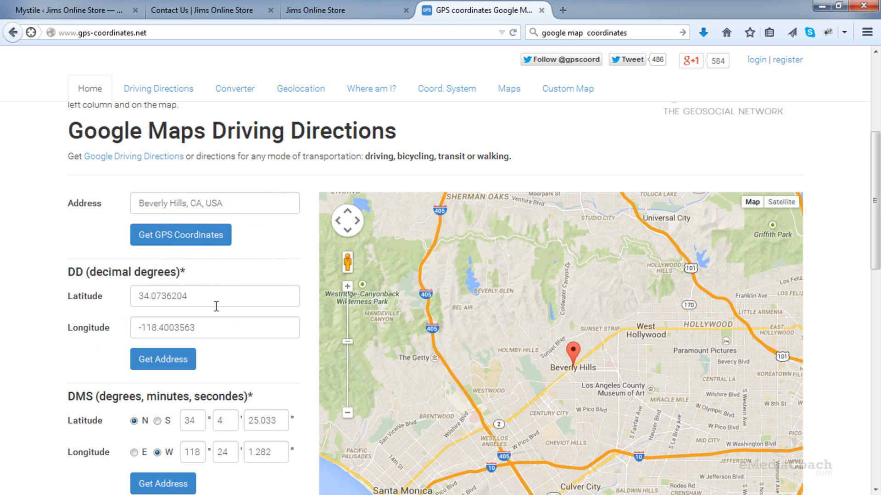
# - Copy the latitude 34.0736204 and return to the store's Contact Us tab
pyautogui.moveTo(190, 297); pyautogui.dragTo(143, 294)
pyautogui.rightClick(154, 294)
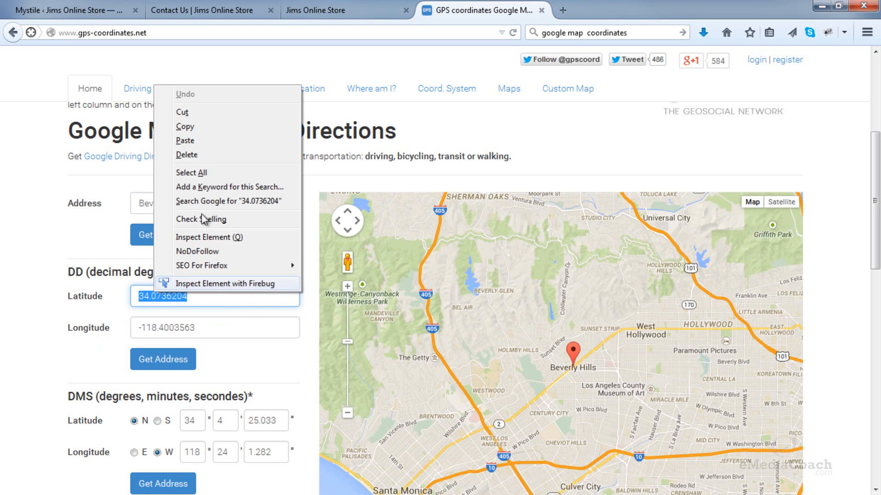
pyautogui.click(203, 125)
pyautogui.click(202, 6)
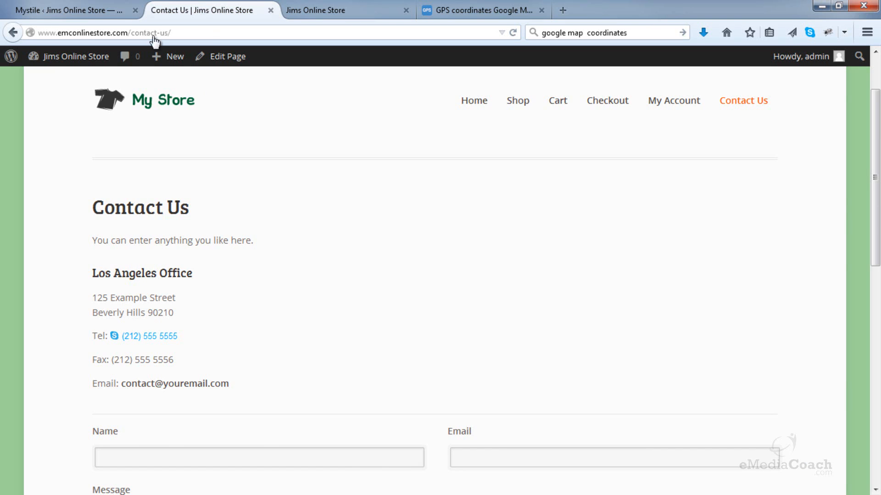
# - Paste the latitude 34.0736204 followed by a comma into Mystile's Google Maps Coordinates field
pyautogui.click(97, 6)
pyautogui.rightClick(273, 287)
pyautogui.click(298, 337)
pyautogui.write(',')
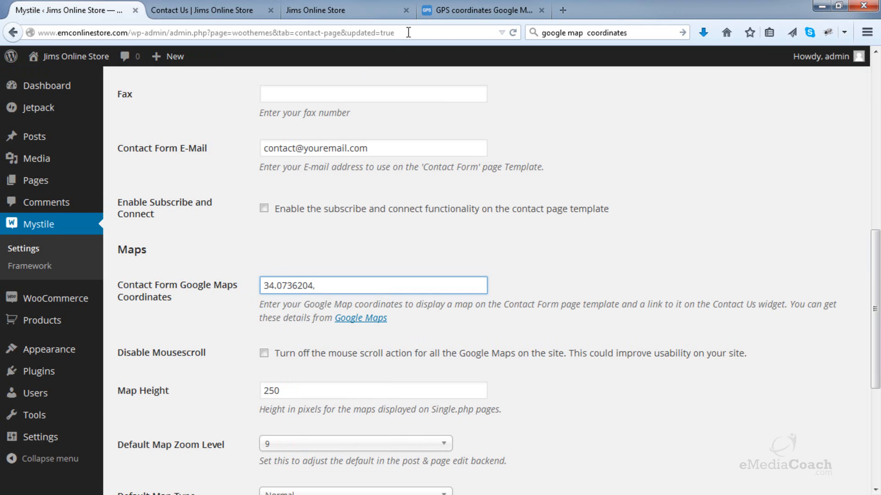
# - Copy the longitude -118.4003563 and paste it after the comma in the coordinates field
pyautogui.click(464, 11)
pyautogui.moveTo(234, 327); pyautogui.dragTo(114, 322)
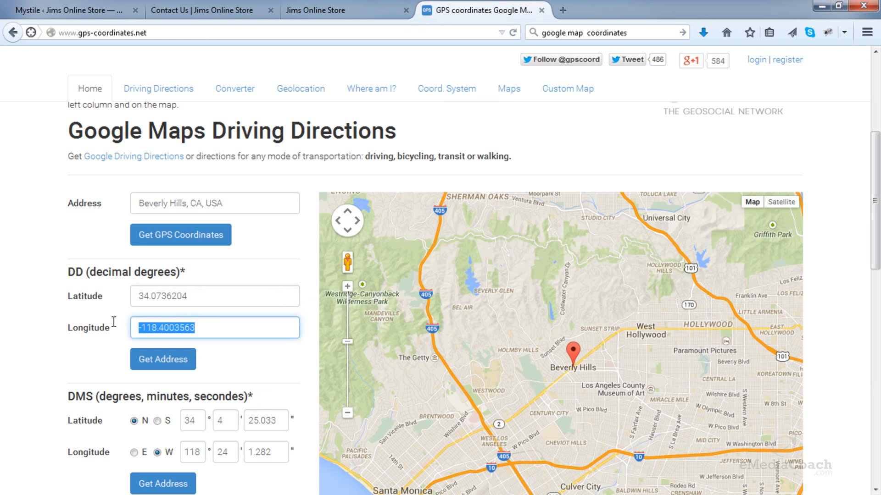
pyautogui.rightClick(166, 328)
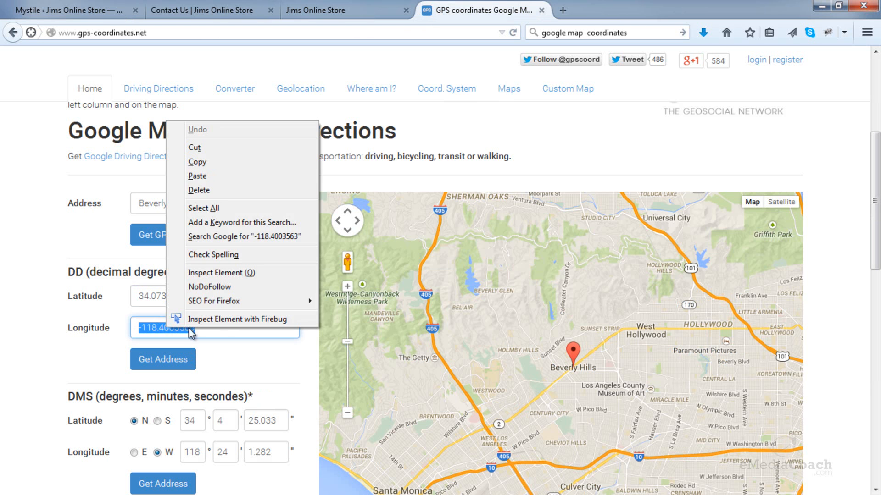
pyautogui.click(218, 166)
pyautogui.click(72, 10)
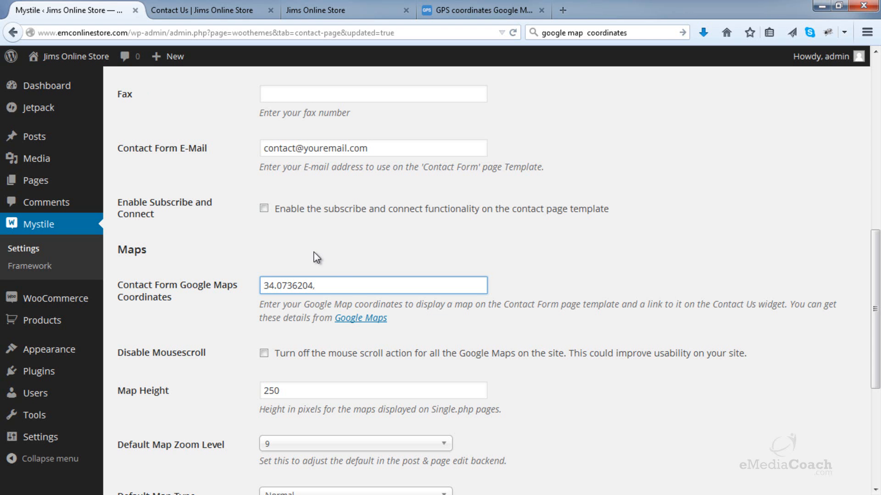
pyautogui.rightClick(335, 282)
pyautogui.click(374, 339)
# - Change Map Height from 250 to 350 and save the Mystile settings
pyautogui.scroll(-5, 368, 339)
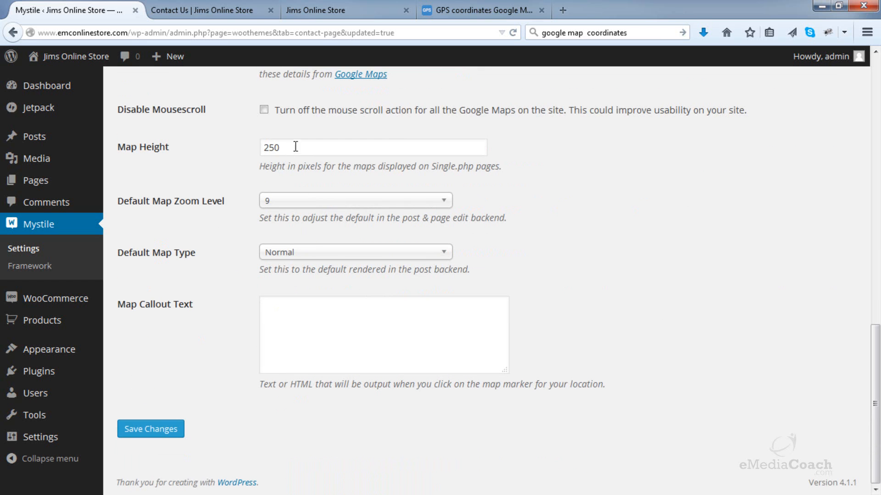
pyautogui.moveTo(297, 147); pyautogui.dragTo(244, 148)
pyautogui.write('35')
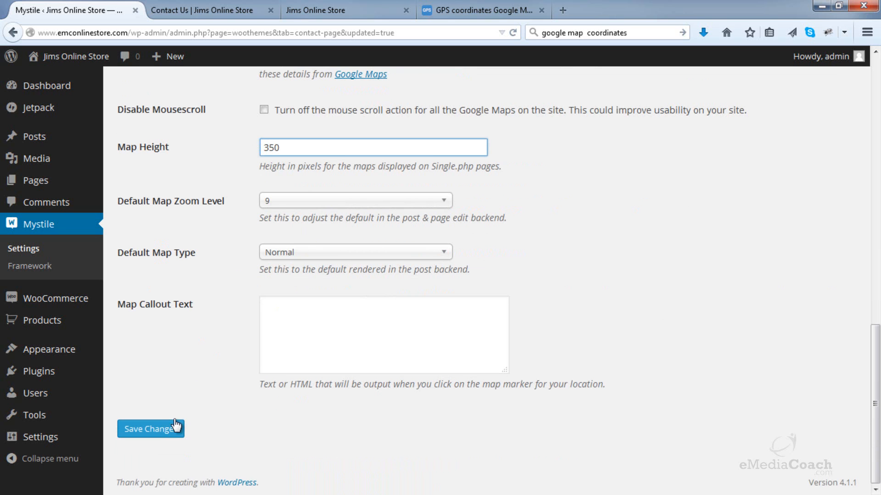
pyautogui.click(174, 427)
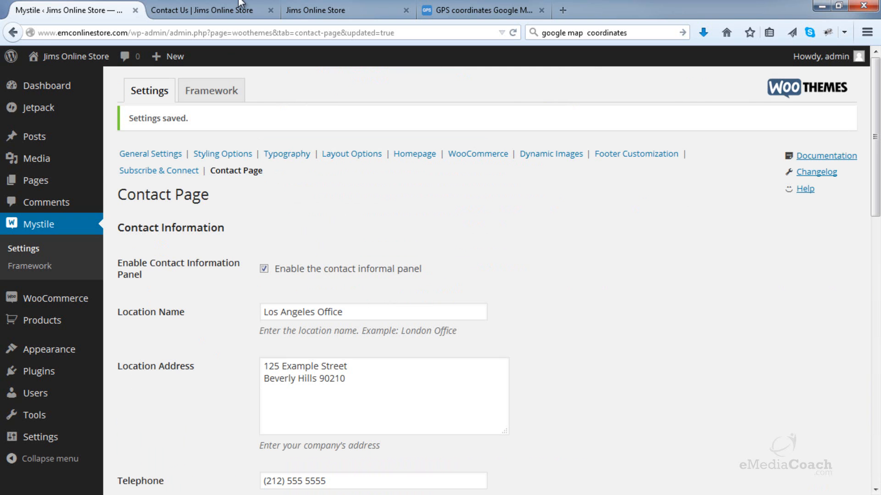
pyautogui.click(316, 10)
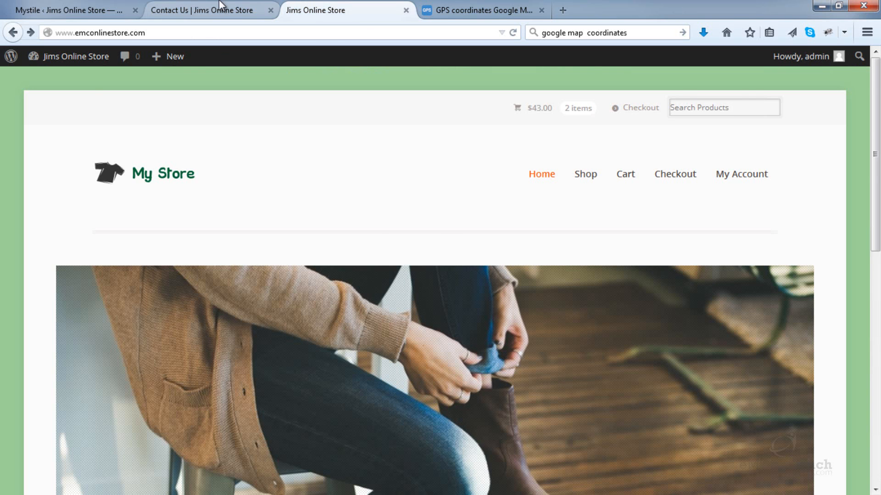
# - Reload the Contact Us page and scroll to the embedded map, zooming in on the Beverly Hills marker
pyautogui.click(219, 6)
pyautogui.click(514, 32)
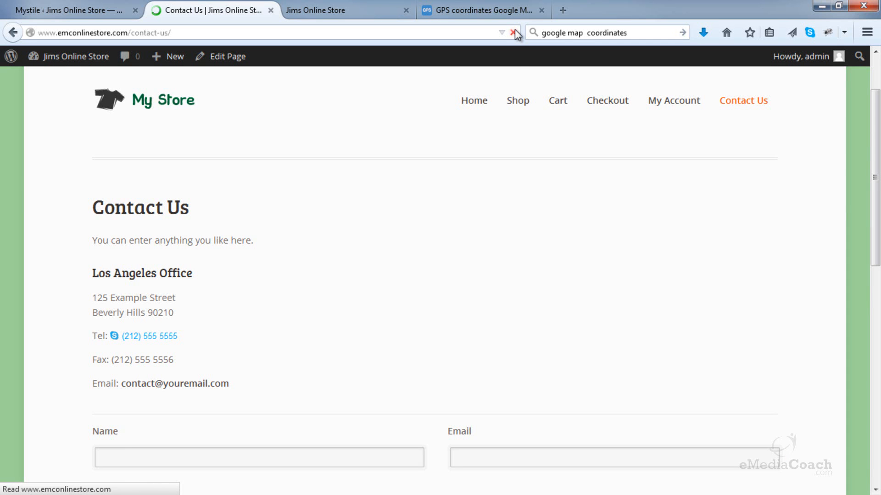
pyautogui.scroll(-2, 533, 122)
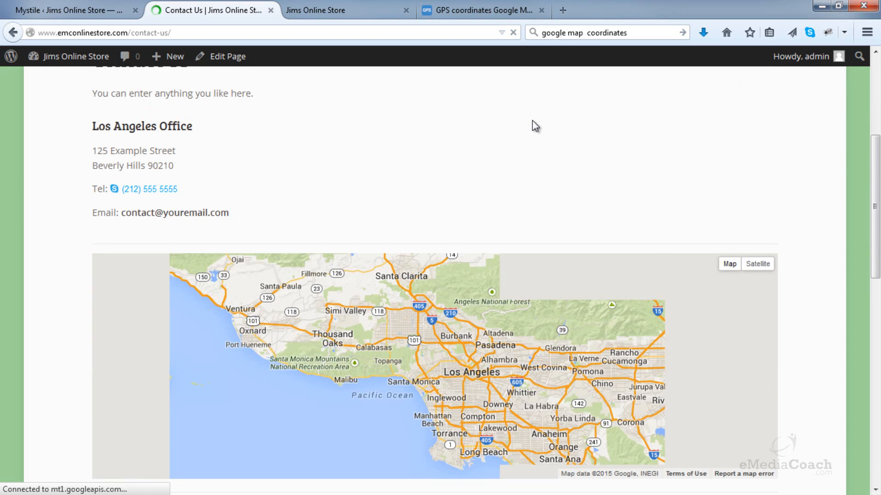
pyautogui.scroll(-1, 533, 122)
pyautogui.scroll(3, 532, 120)
pyautogui.scroll(-6, 533, 120)
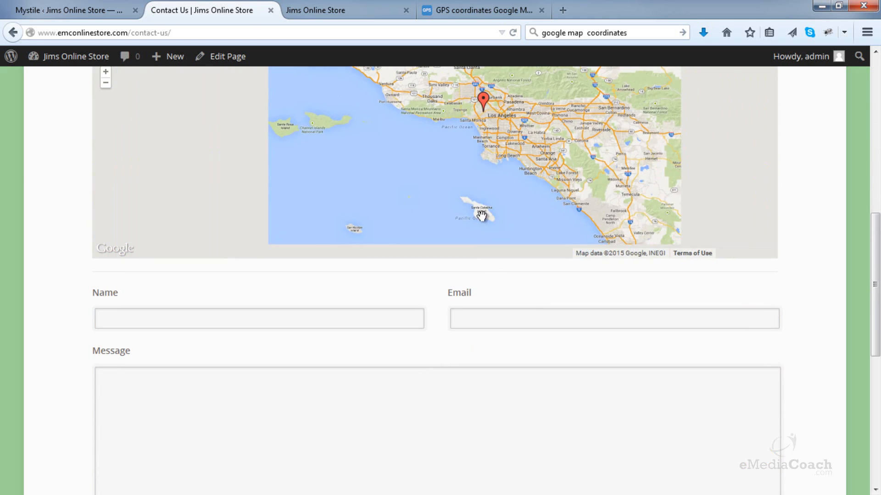
pyautogui.scroll(1, 484, 187)
pyautogui.scroll(9, 843, 276)
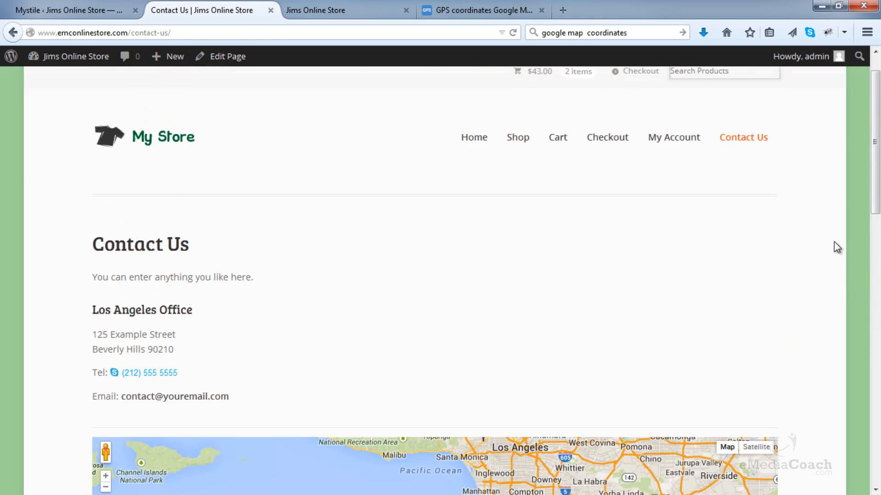
pyautogui.scroll(-5, 309, 191)
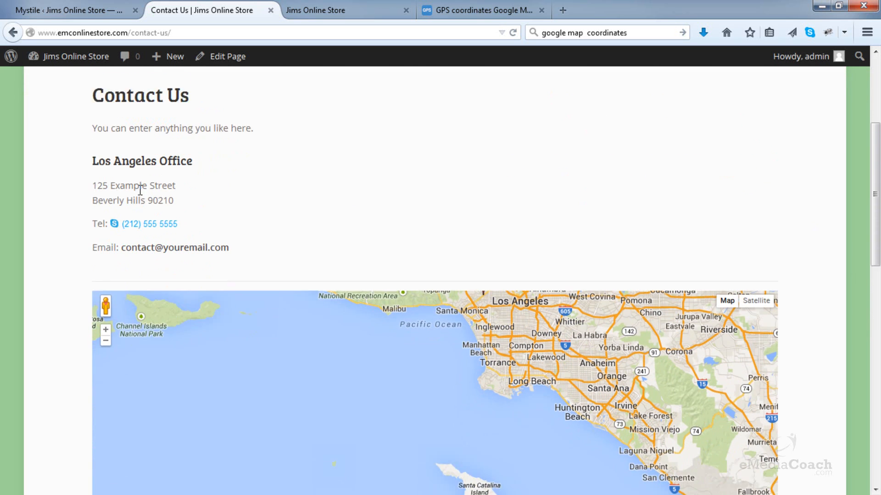
pyautogui.scroll(-2, 556, 171)
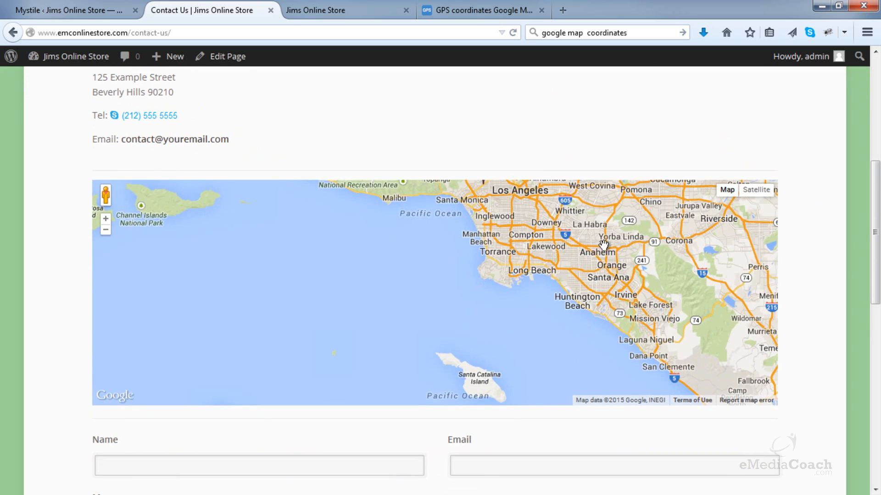
pyautogui.moveTo(601, 247); pyautogui.dragTo(570, 324)
pyautogui.scroll(2, 433, 267)
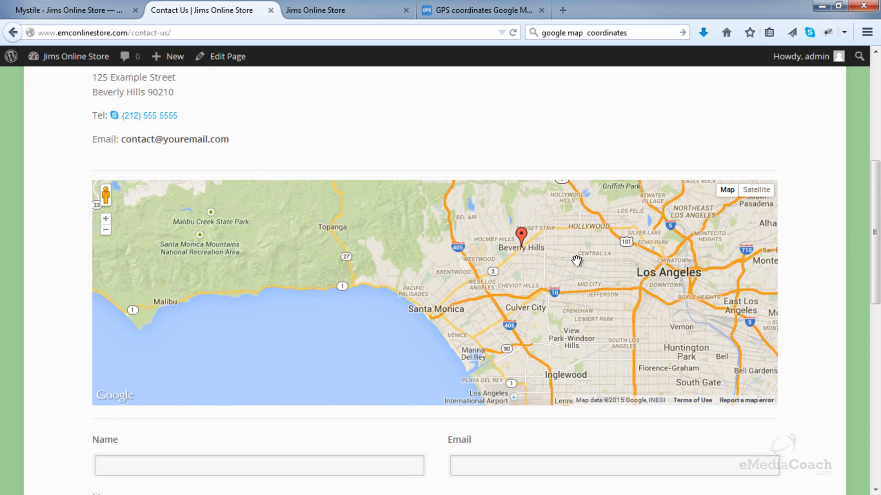
pyautogui.scroll(2, 531, 284)
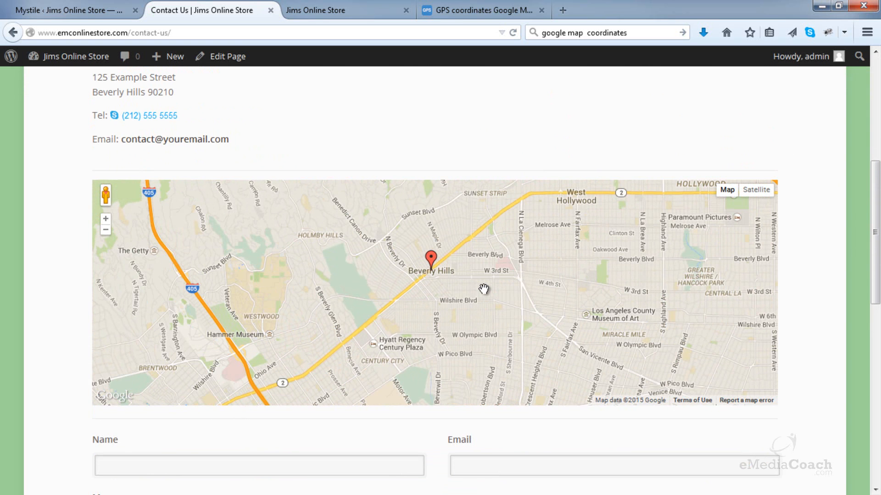
pyautogui.scroll(1, 483, 289)
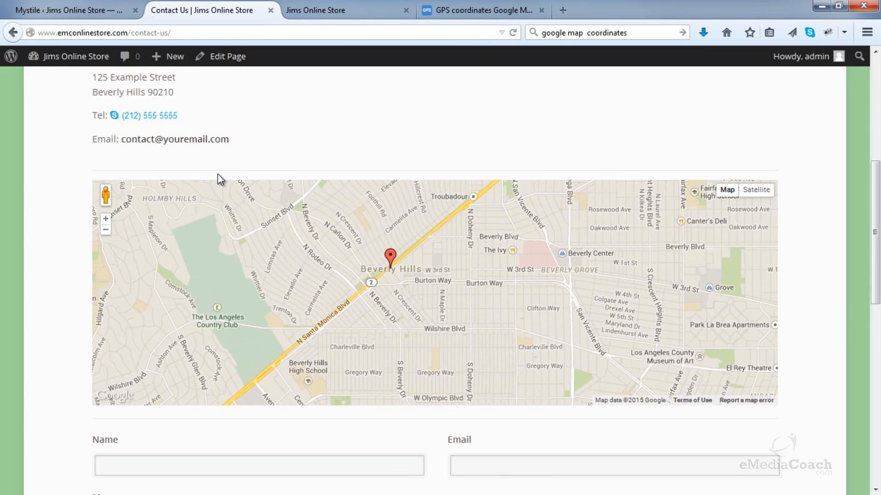
pyautogui.scroll(-1, 432, 296)
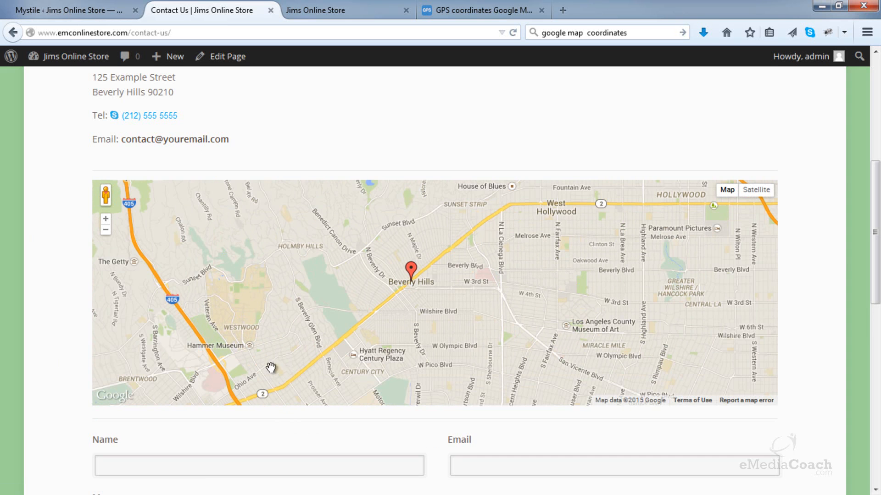
# - Change Map Height from 350 to 450, save, and reload the Contact Us page
pyautogui.click(83, 3)
pyautogui.scroll(-13, 354, 394)
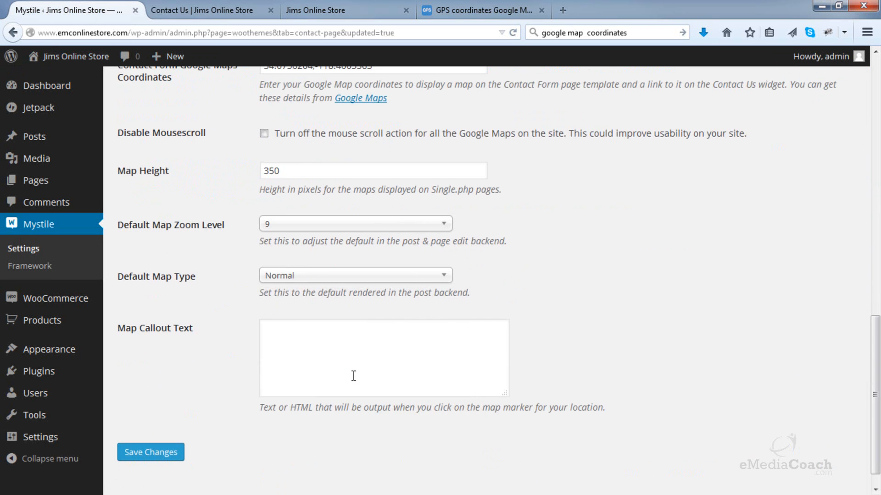
pyautogui.moveTo(293, 171); pyautogui.dragTo(142, 156)
pyautogui.write('450')
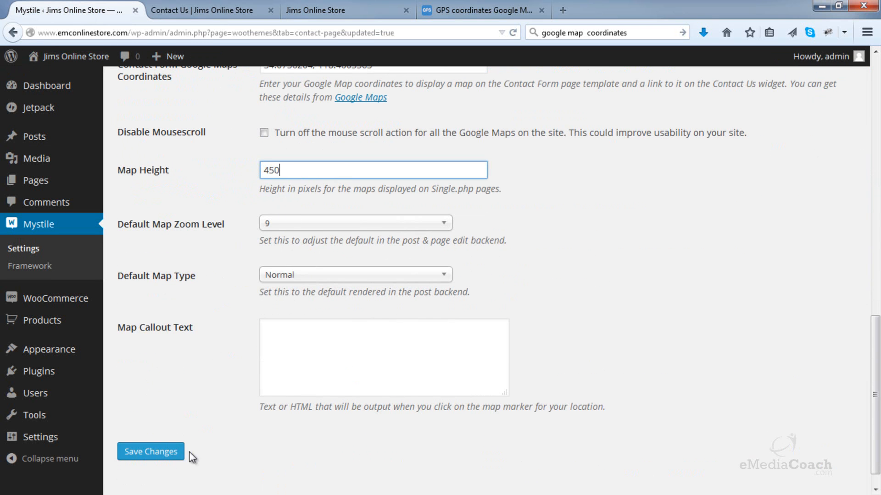
pyautogui.click(148, 452)
pyautogui.click(147, 450)
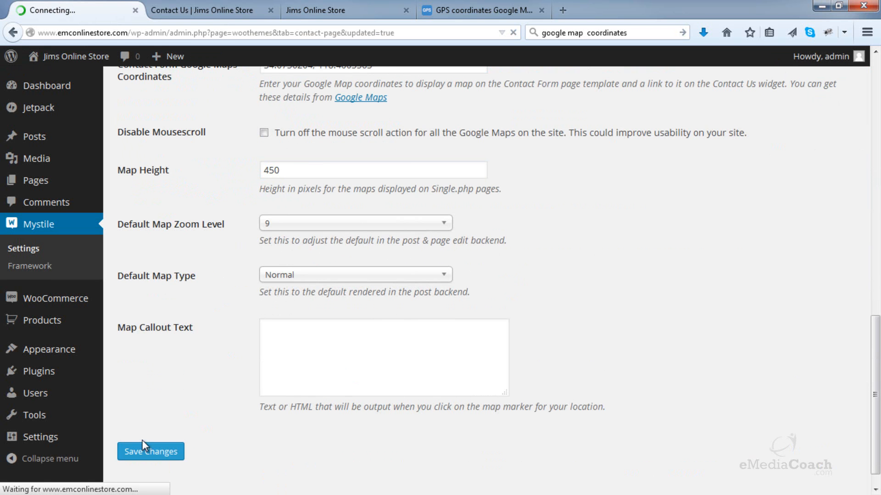
pyautogui.click(201, 10)
pyautogui.click(513, 32)
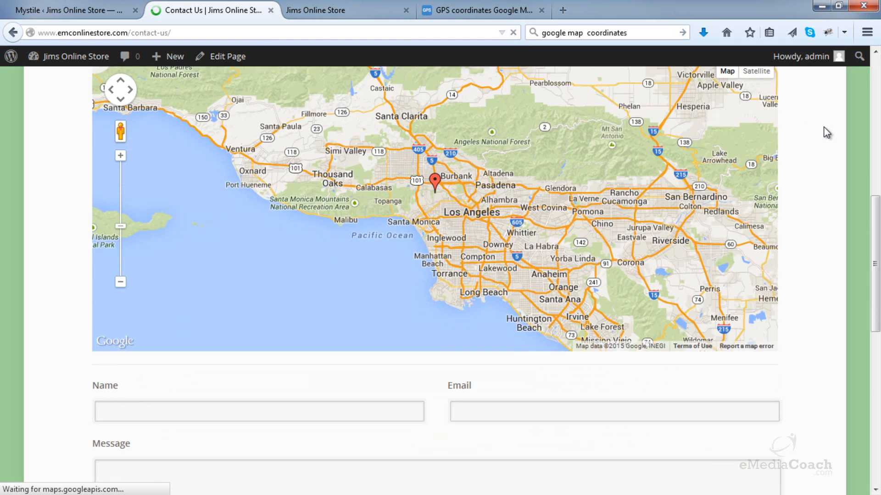
# - Scroll the Contact Us page down past the taller map to the form and back up
pyautogui.scroll(-3, 827, 133)
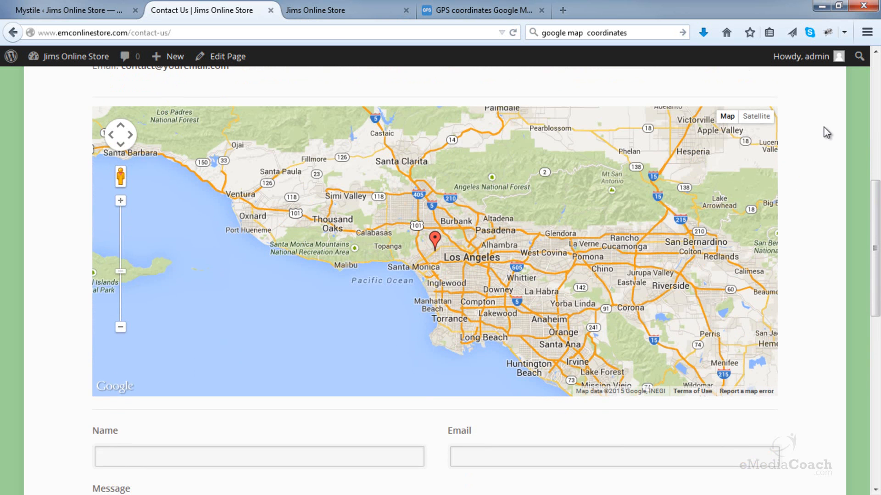
pyautogui.scroll(-2, 827, 132)
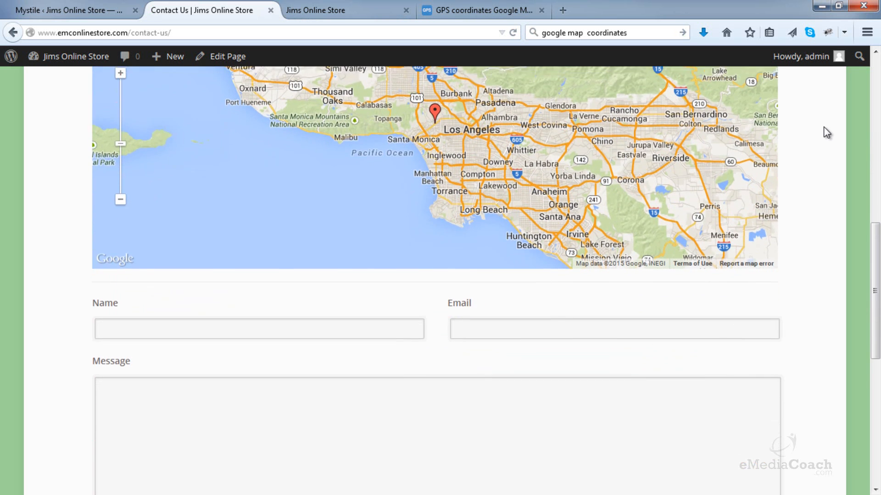
pyautogui.scroll(7, 827, 133)
pyautogui.scroll(2, 827, 133)
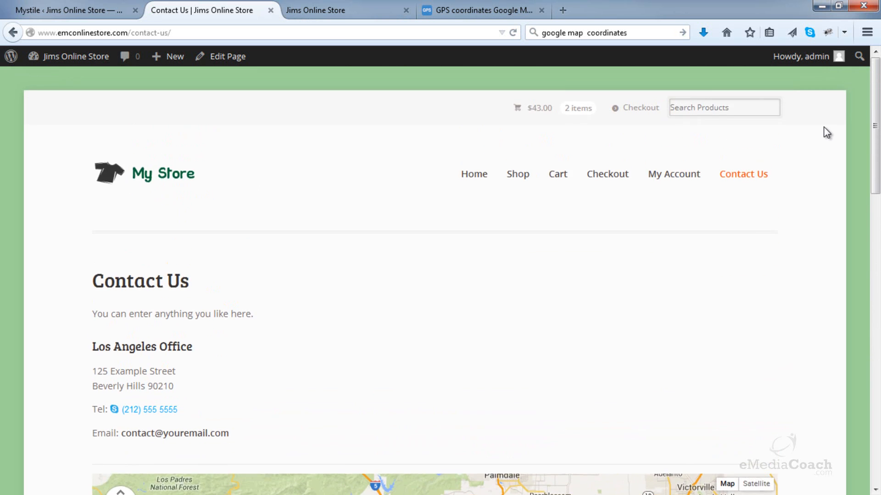
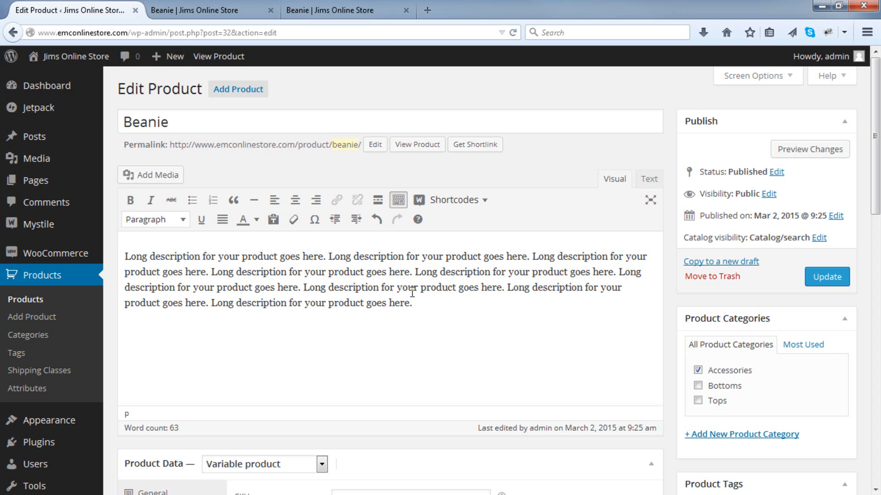
# - Bold 'Long description for your product' and italicise the next 'Long description'
pyautogui.moveTo(125, 256); pyautogui.dragTo(281, 256)
pyautogui.click(131, 201)
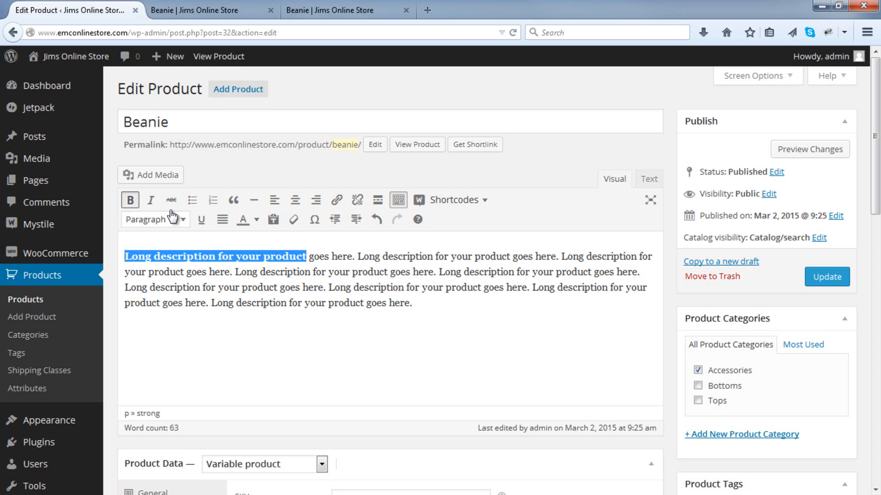
pyautogui.moveTo(358, 256); pyautogui.dragTo(435, 256)
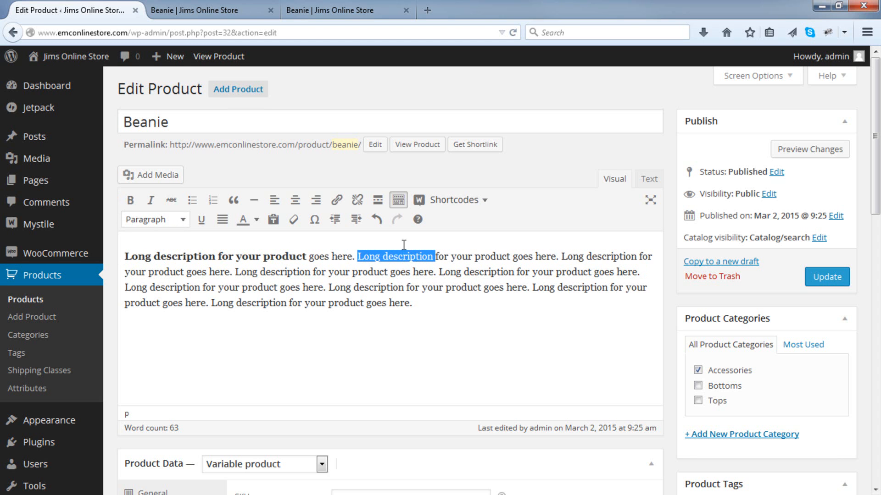
pyautogui.click(151, 200)
pyautogui.click(406, 303)
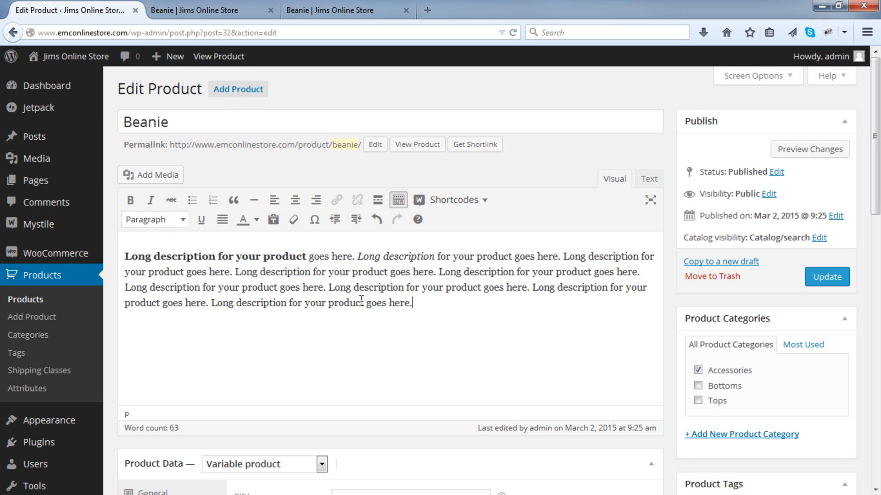
pyautogui.moveTo(328, 303); pyautogui.dragTo(411, 300)
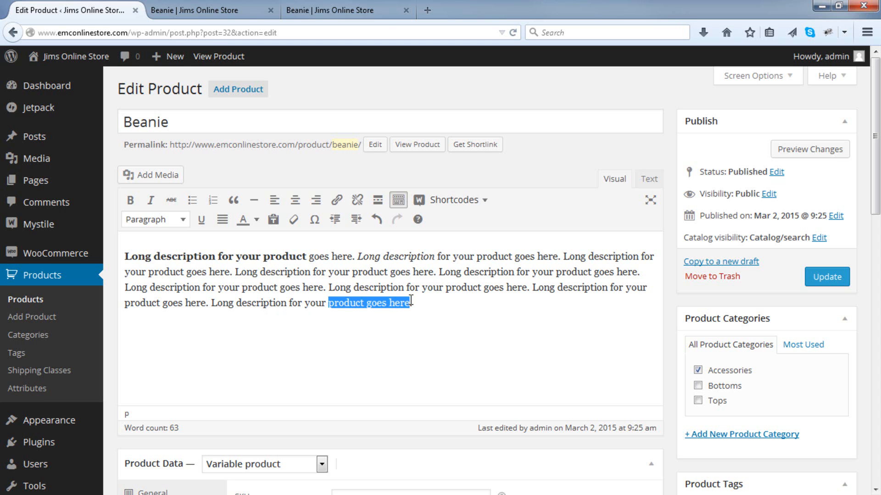
pyautogui.click(337, 206)
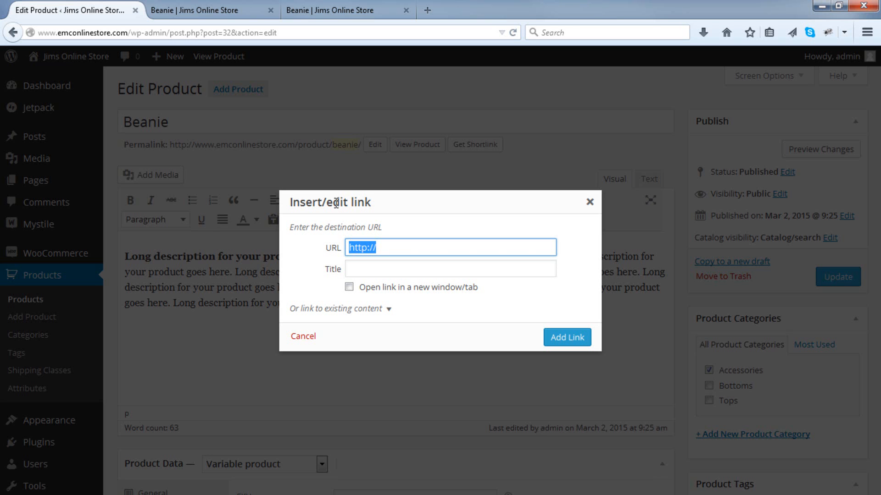
pyautogui.click(390, 247)
pyautogui.write('www.google.com')
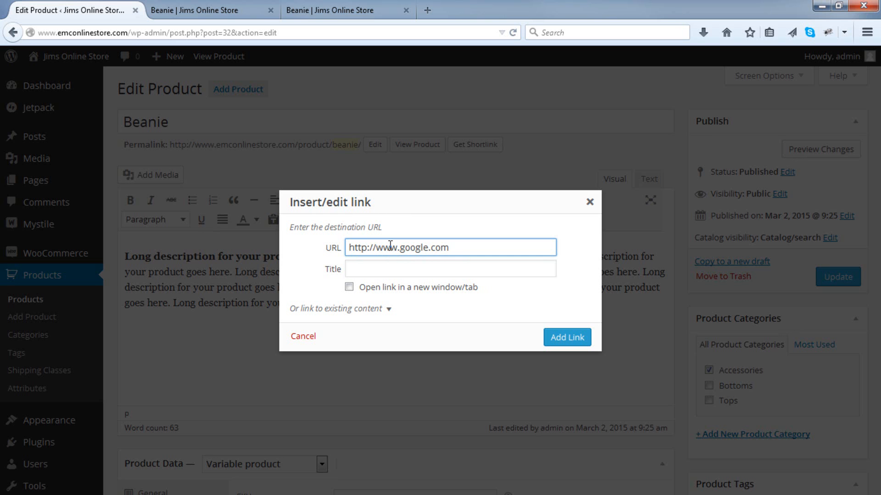
pyautogui.click(377, 309)
pyautogui.scroll(-5, 374, 307)
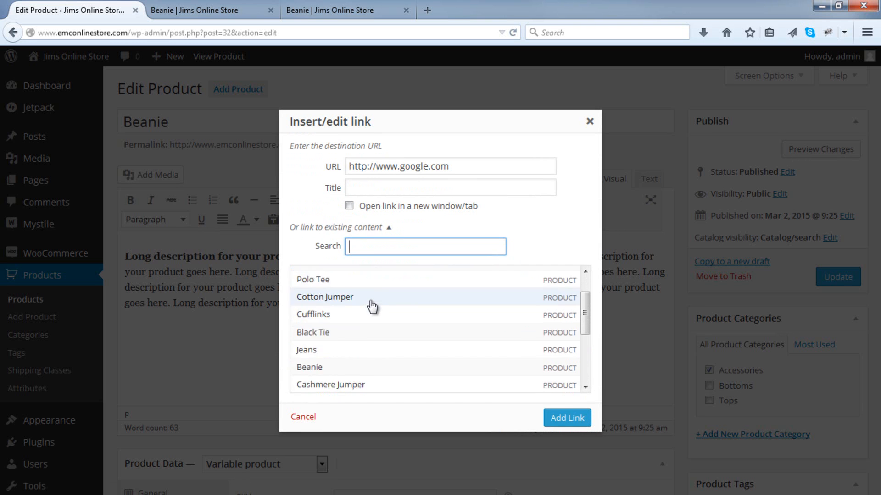
pyautogui.scroll(-2, 374, 289)
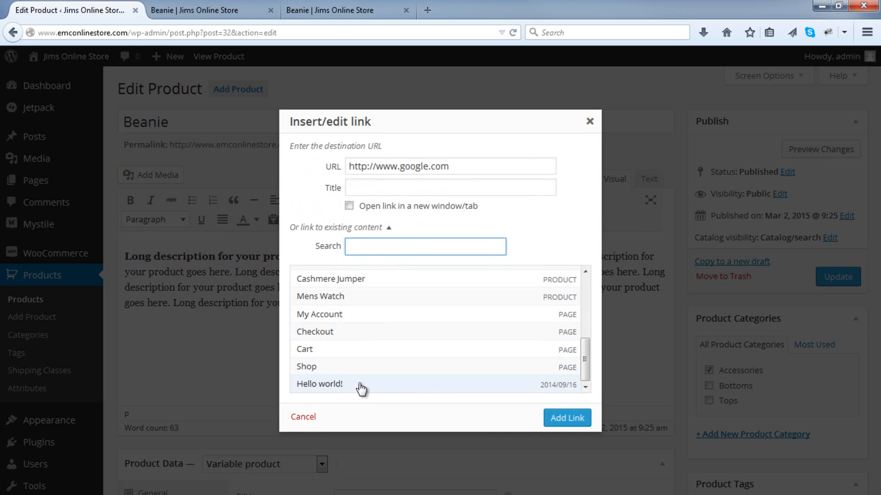
pyautogui.scroll(8, 362, 386)
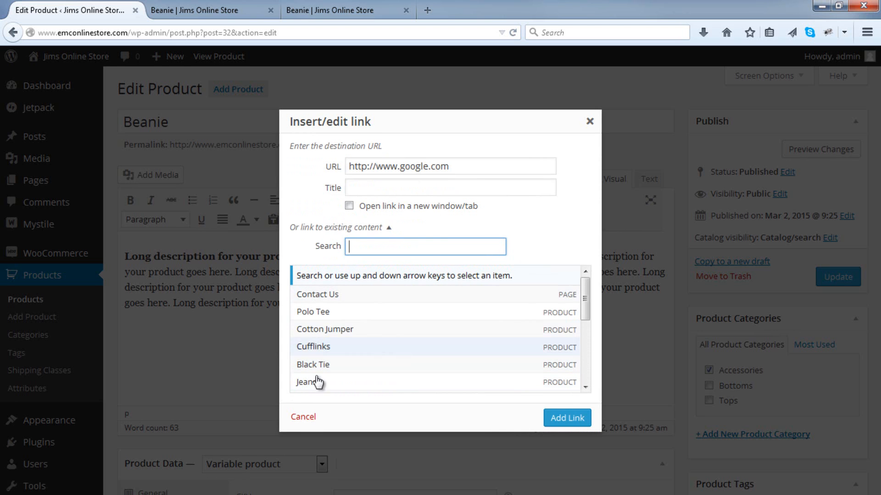
pyautogui.click(386, 228)
pyautogui.click(349, 288)
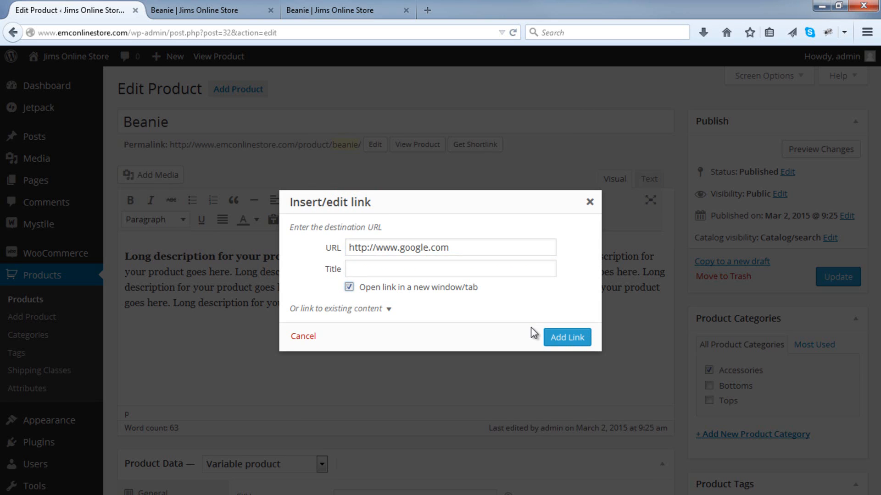
pyautogui.click(569, 338)
pyautogui.click(570, 338)
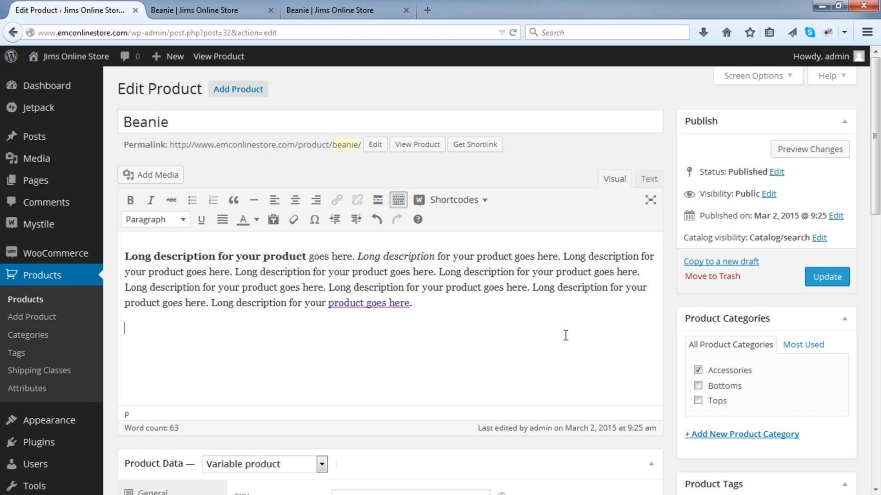
# - Give the 'Long description' phrase in the description's last line a teal text colour
pyautogui.click(391, 303)
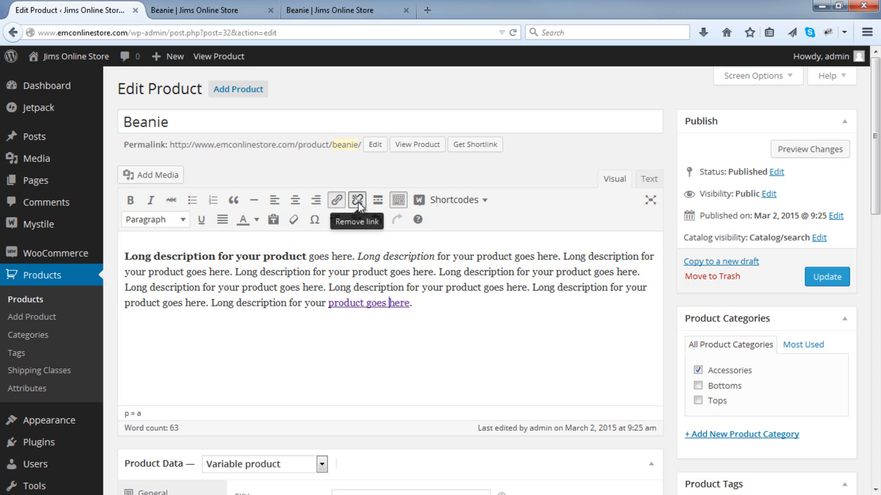
pyautogui.click(449, 298)
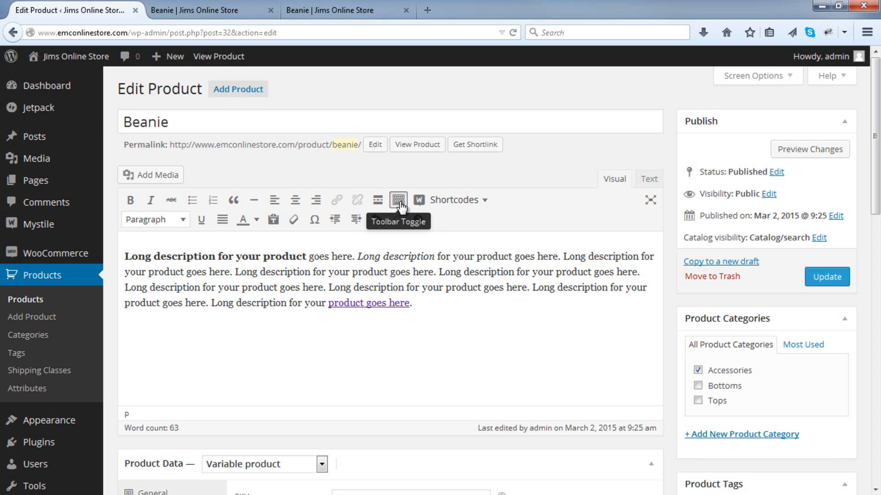
pyautogui.click(399, 201)
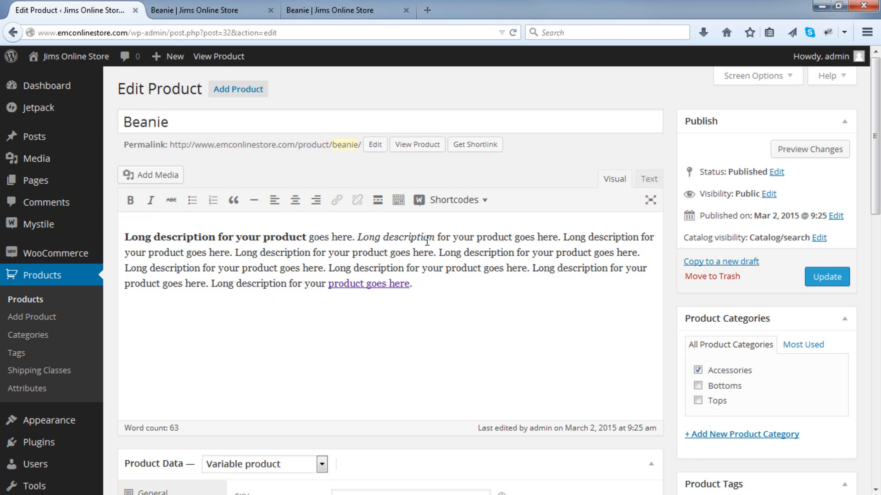
pyautogui.click(399, 201)
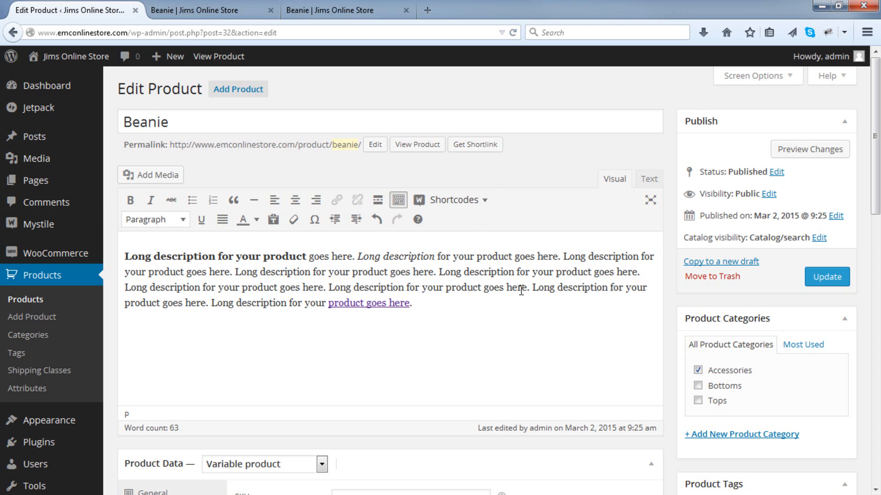
pyautogui.moveTo(213, 306); pyautogui.dragTo(288, 305)
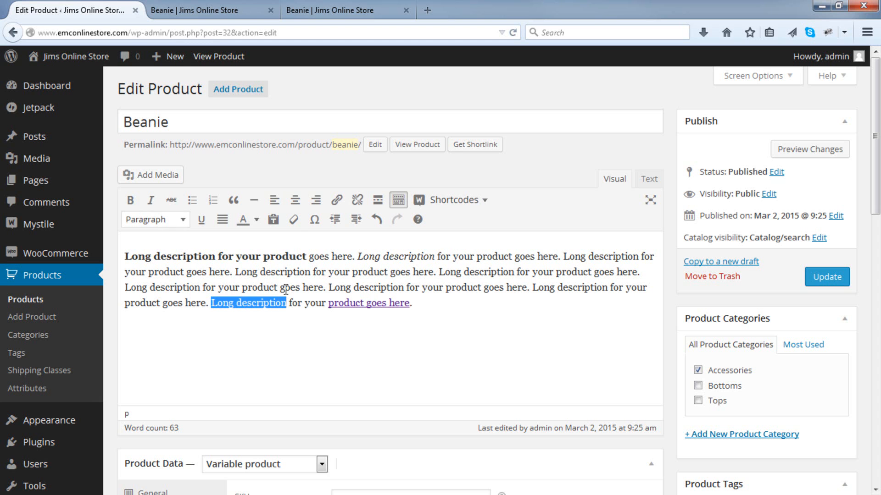
pyautogui.click(257, 220)
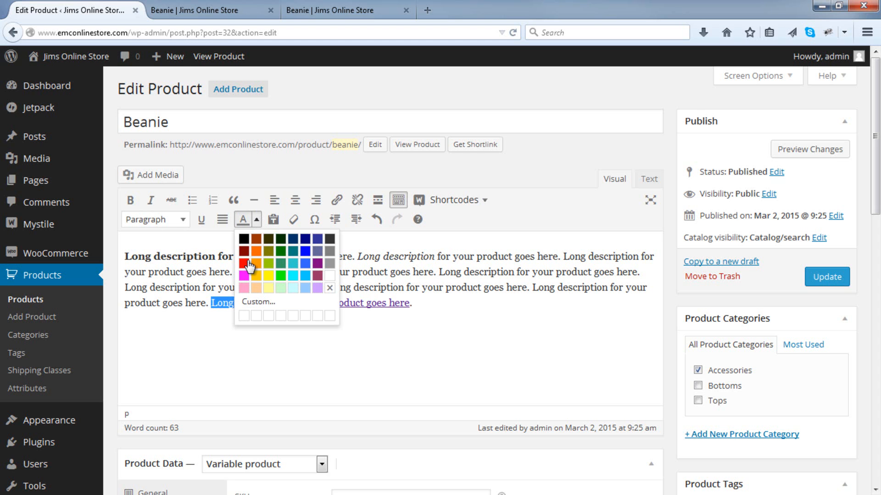
pyautogui.click(290, 252)
pyautogui.click(292, 304)
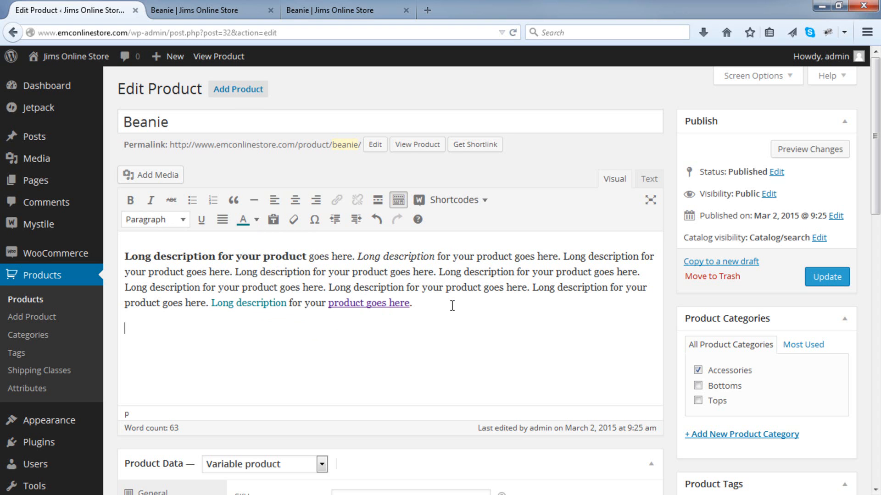
# - Add a 'Testimonials:' line followed by two customer quotes formatted as a blockquote
pyautogui.write('Testimonials:')
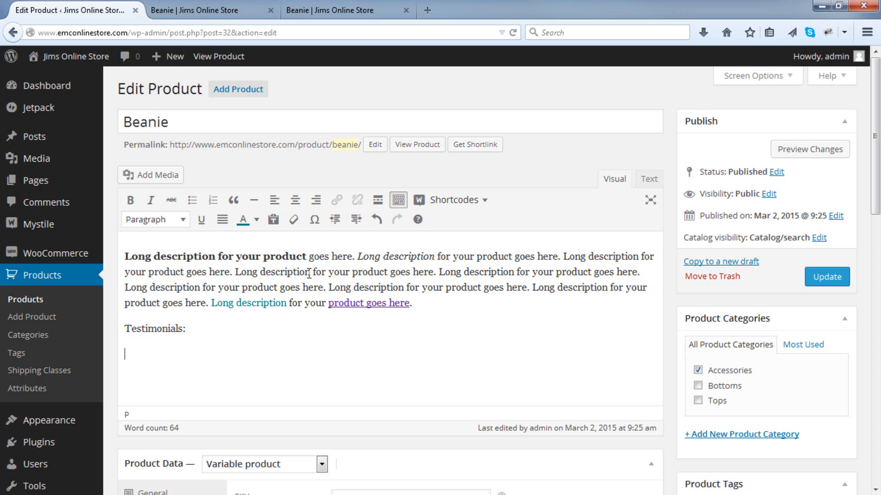
pyautogui.click(229, 204)
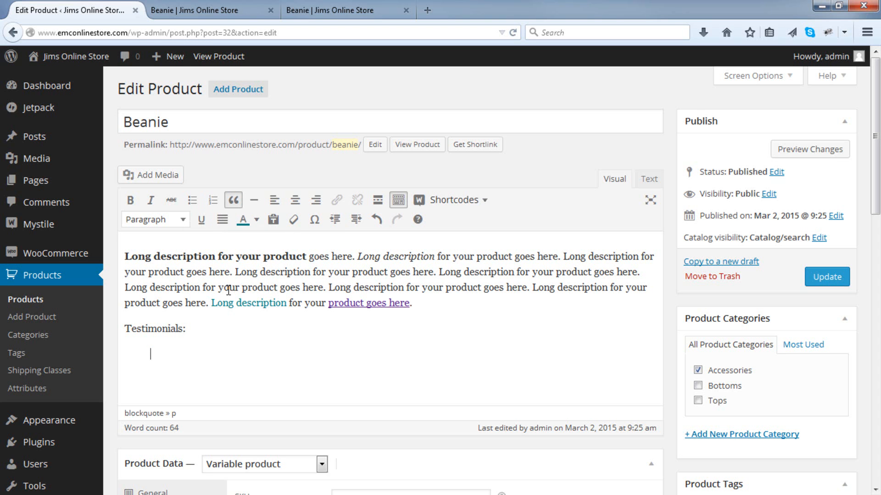
pyautogui.write('I love this product! It f')
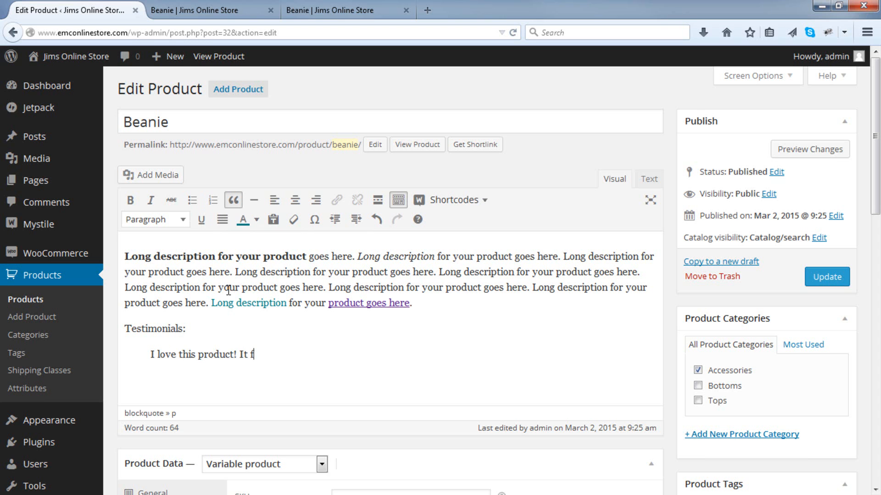
pyautogui.write('its well and looks ')
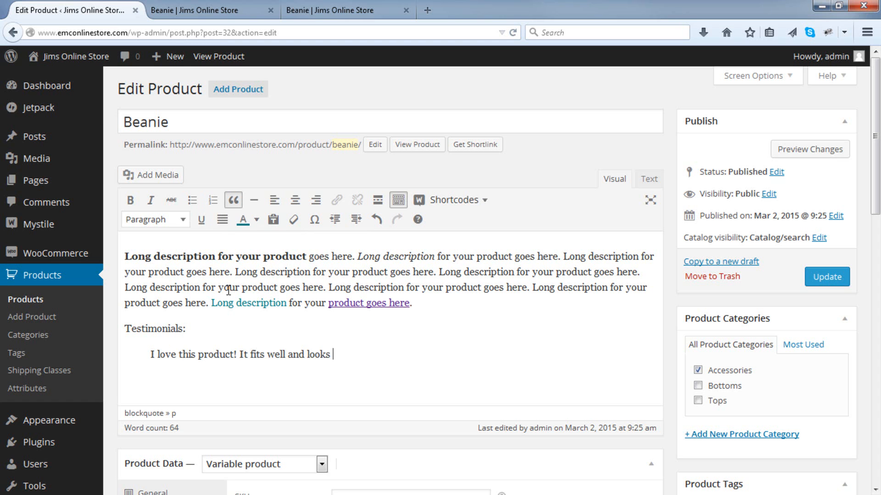
pyautogui.write('great. Great service and fast ')
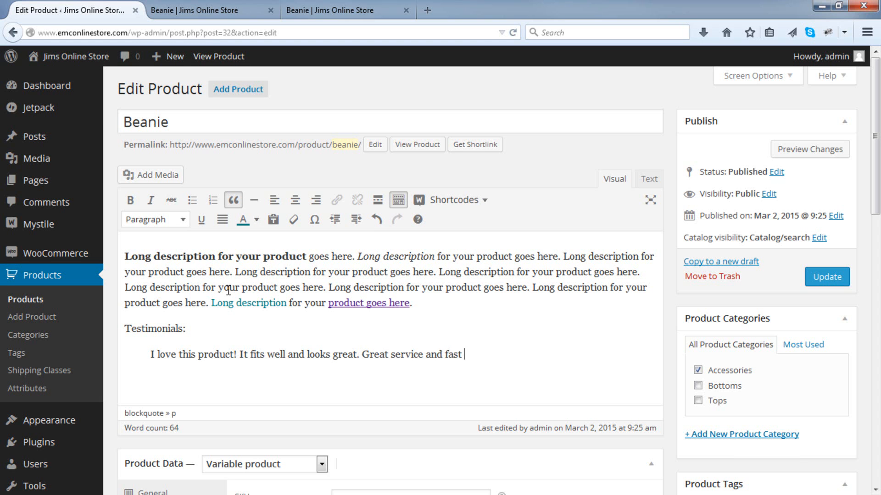
pyautogui.write('delivery too. - Tom B.')
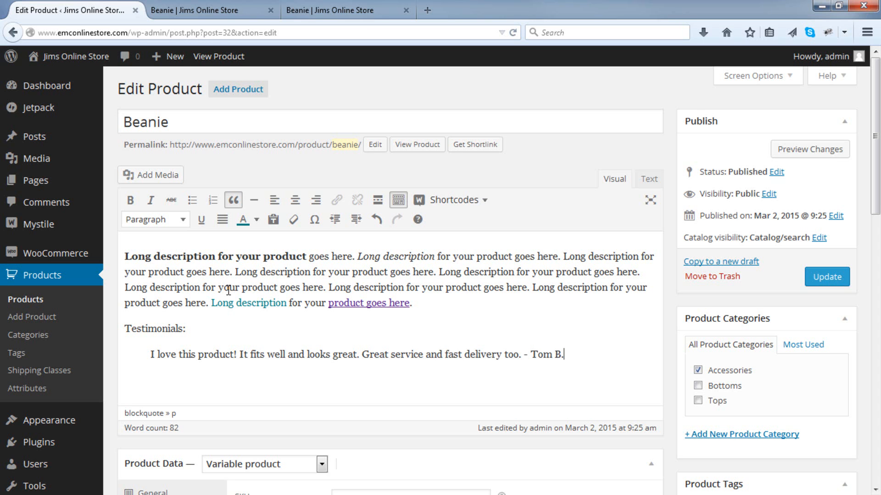
pyautogui.press('Return')
pyautogui.write('Ex')
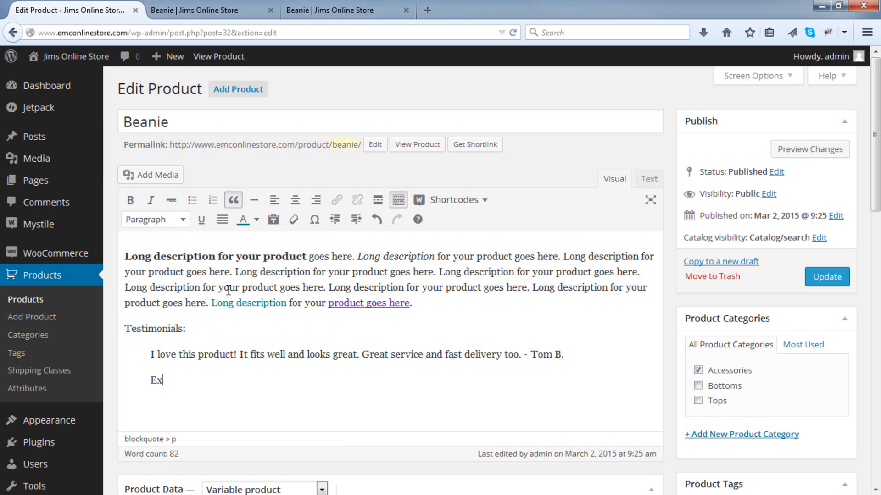
pyautogui.write('cellent service and fa')
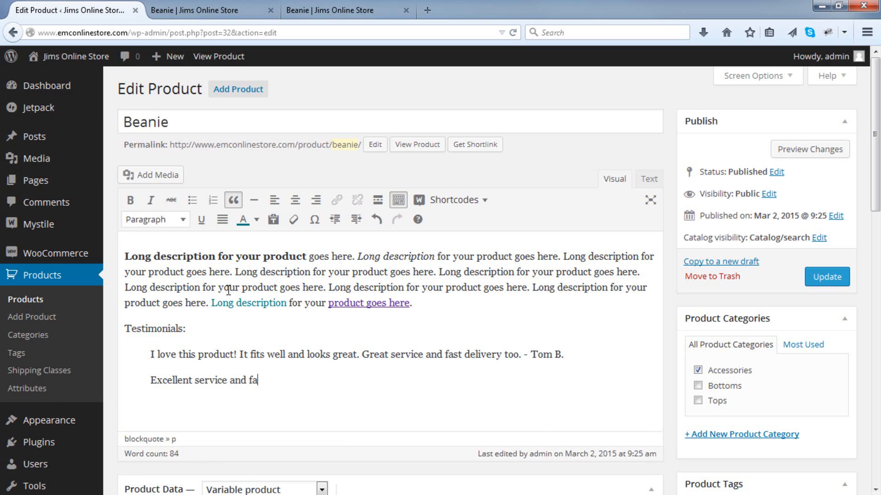
pyautogui.write('st shipping. Thanks! - Michael ')
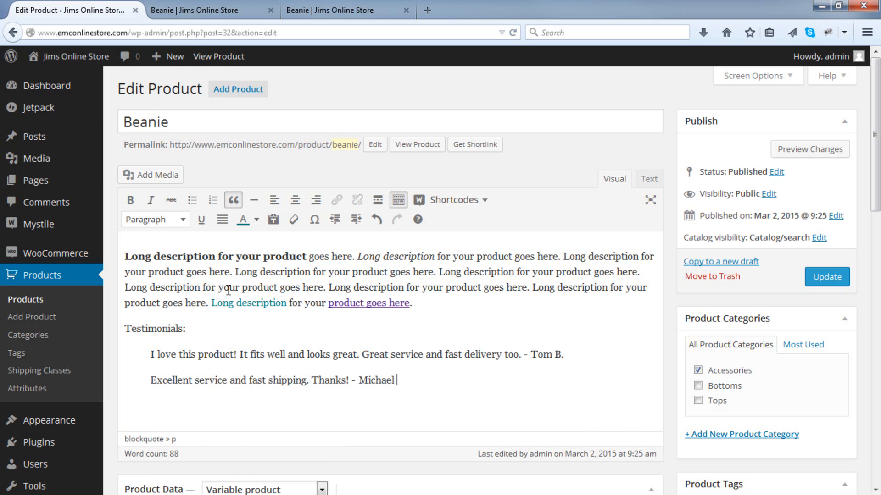
pyautogui.write('A.')
pyautogui.press('Return')
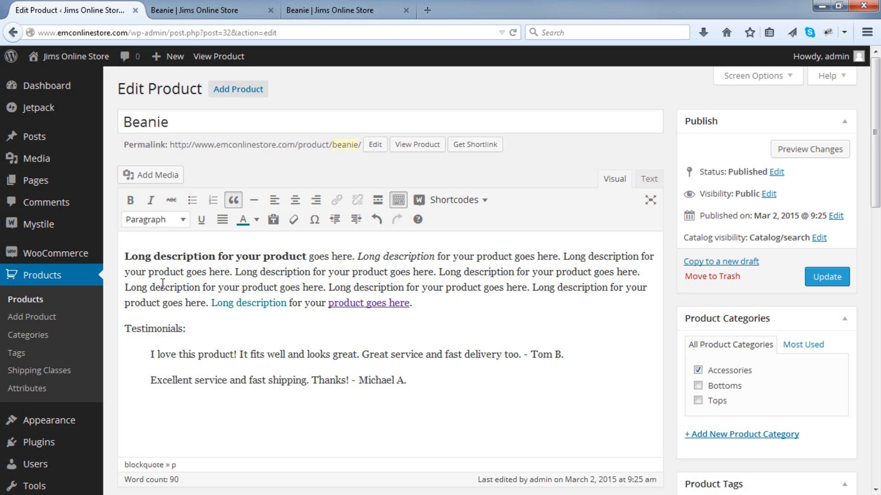
pyautogui.click(234, 202)
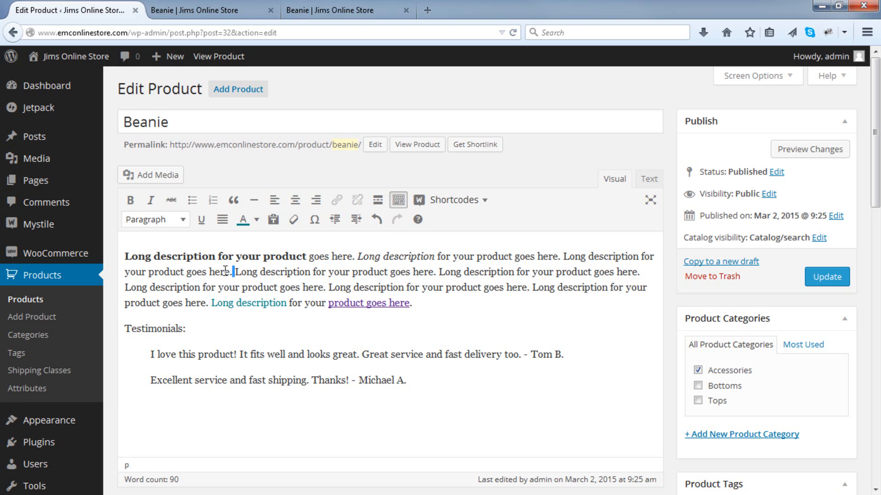
# - Paste a copy of the opening sentences below the testimonials, try its alignments, then delete it
pyautogui.moveTo(237, 273); pyautogui.dragTo(123, 255)
pyautogui.hotkey('ctrl', 'c')
pyautogui.click(184, 418)
pyautogui.hotkey('ctrl', 'v')
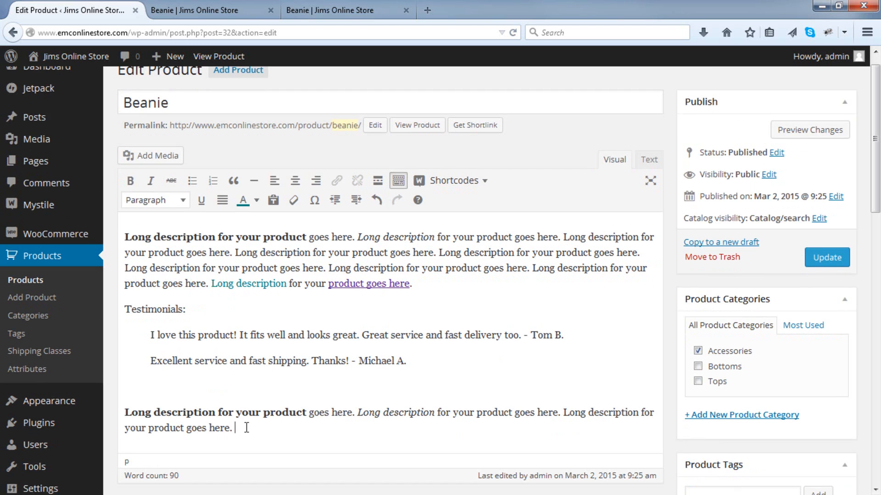
pyautogui.tripleClick(131, 419)
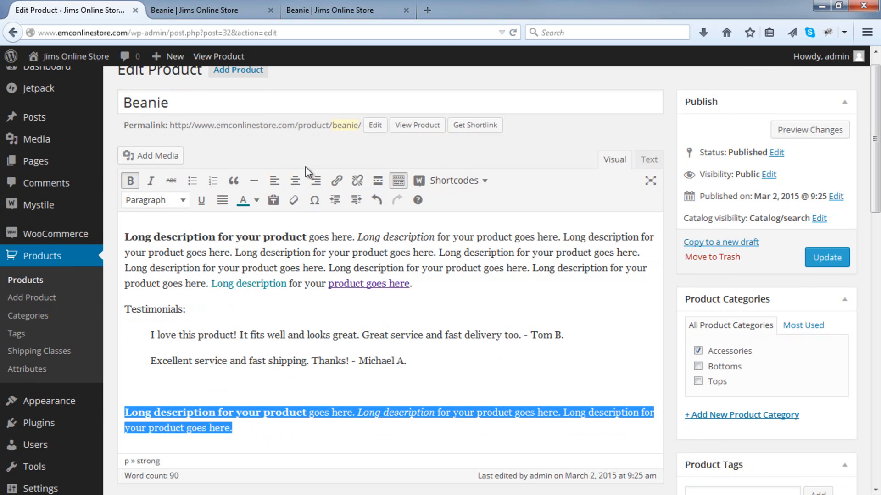
pyautogui.click(295, 180)
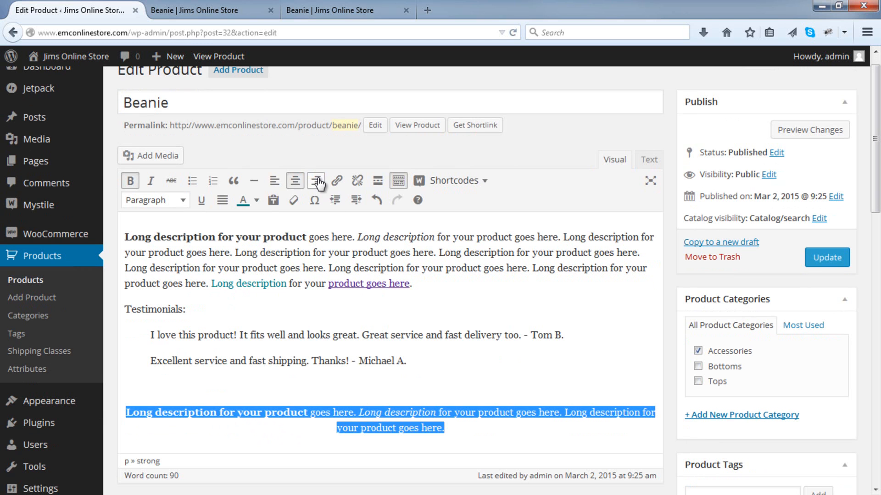
pyautogui.click(318, 183)
pyautogui.click(275, 183)
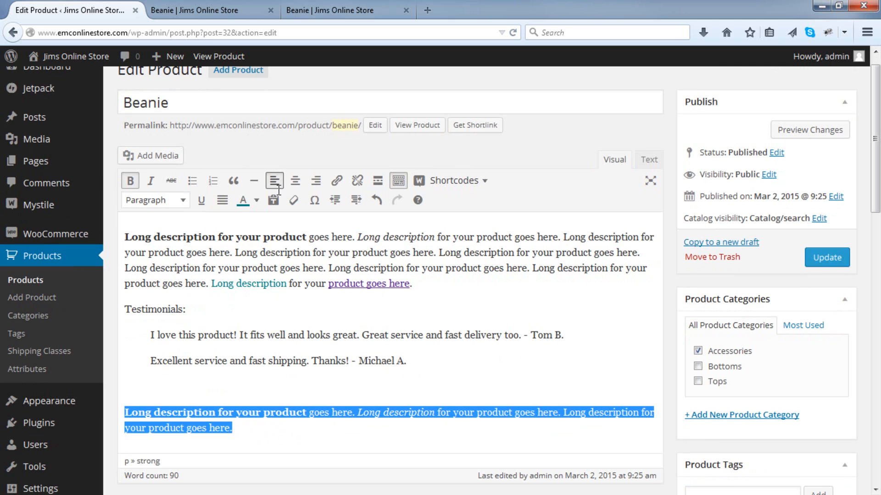
pyautogui.moveTo(263, 432); pyautogui.dragTo(127, 416)
pyautogui.press('BackSpace')
pyautogui.press('BackSpace')
pyautogui.click(191, 182)
pyautogui.press('BackSpace')
pyautogui.press('BackSpace')
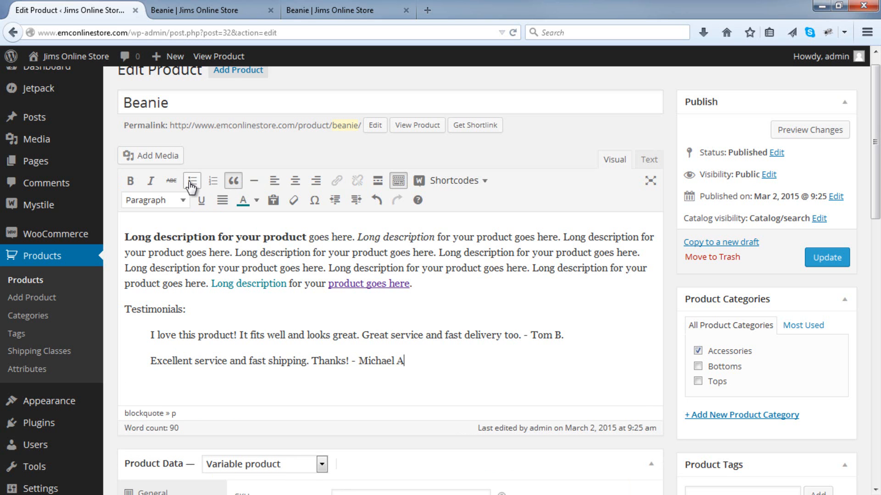
# - Add a 'Top ten features:' line followed by a three-item bulleted list
pyautogui.press('Return')
pyautogui.press('Return')
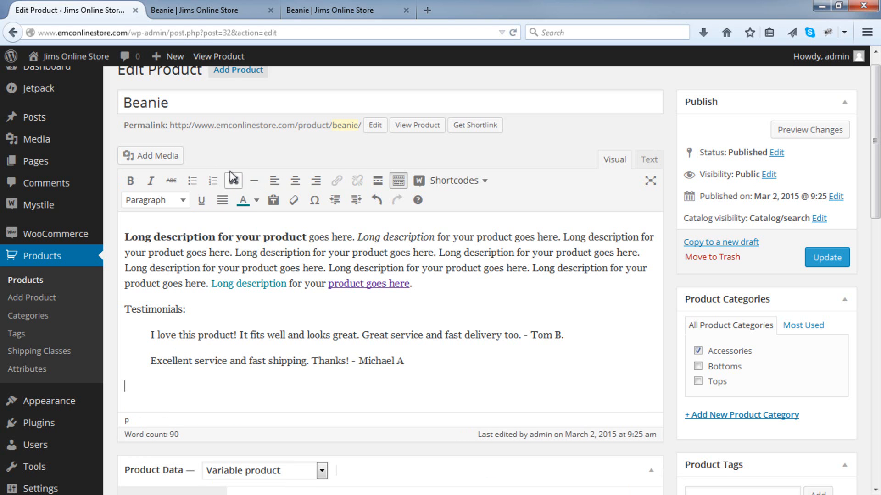
pyautogui.write('Top ten features:')
pyautogui.press('Return')
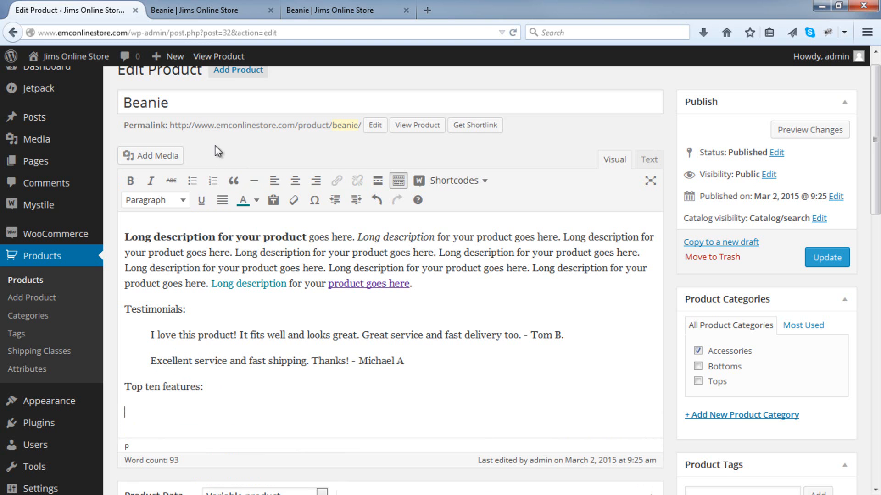
pyautogui.click(193, 180)
pyautogui.write('This is item 1')
pyautogui.press('Return')
pyautogui.write('The')
pyautogui.press('BackSpace')
pyautogui.write('is is the secon reason this product is awsome')
pyautogui.press('Return')
pyautogui.write('and the third, etc...')
pyautogui.press('Return')
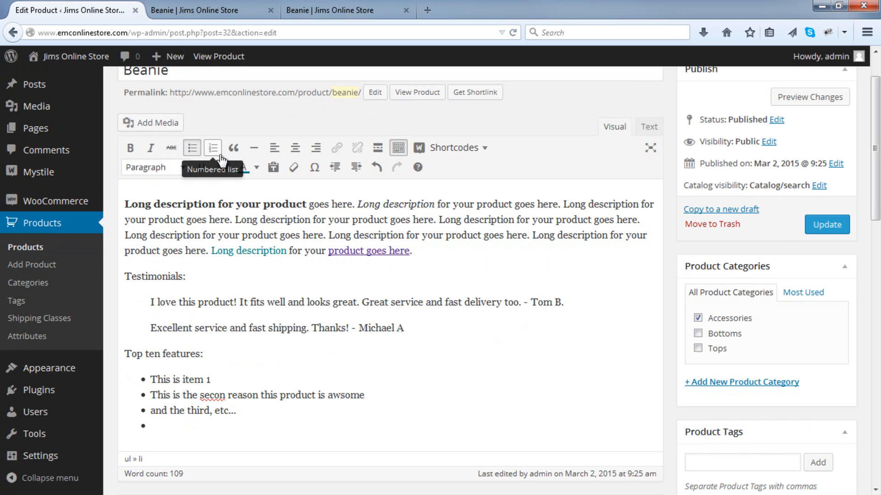
pyautogui.click(191, 149)
# - Add a numbered list of three steps starting with 'Step 1 etc etc etc'
pyautogui.click(207, 159)
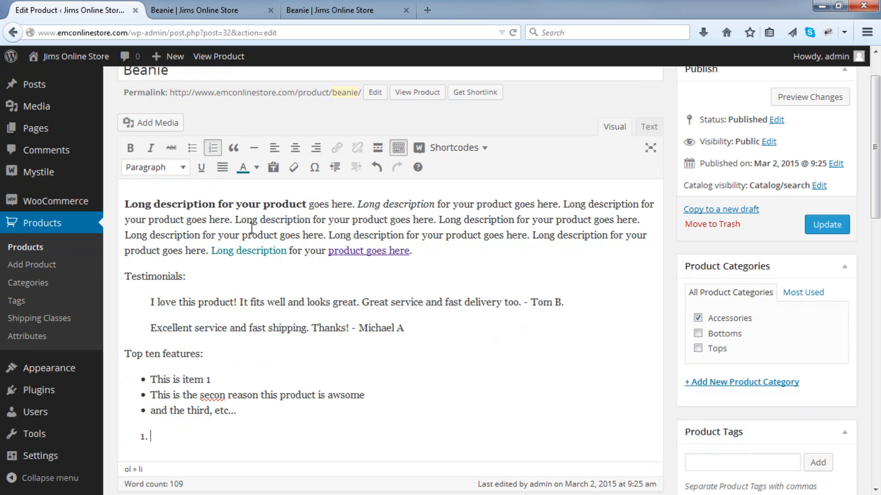
pyautogui.write('Step ')
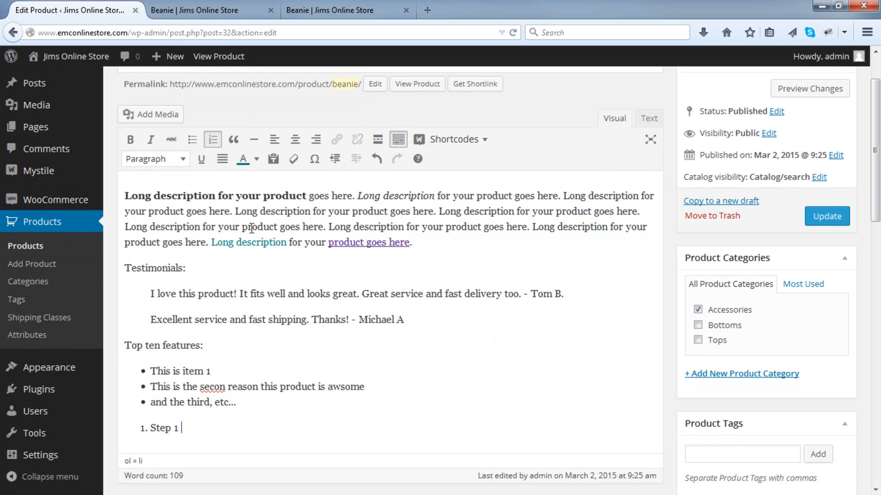
pyautogui.write('1 etc etc etc')
pyautogui.press('Return')
pyautogui.write('thei')
pyautogui.write(' is the secon')
pyautogui.press('Return')
pyautogui.write('and th')
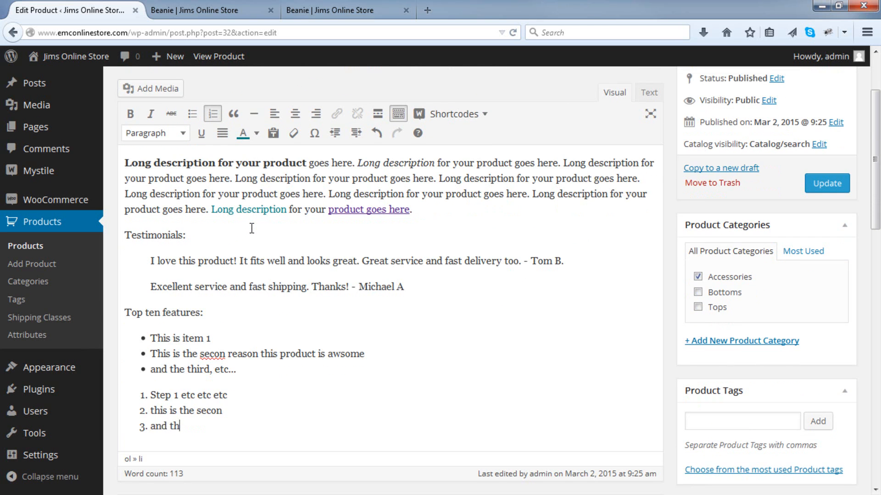
pyautogui.write('e third')
pyautogui.press('Return')
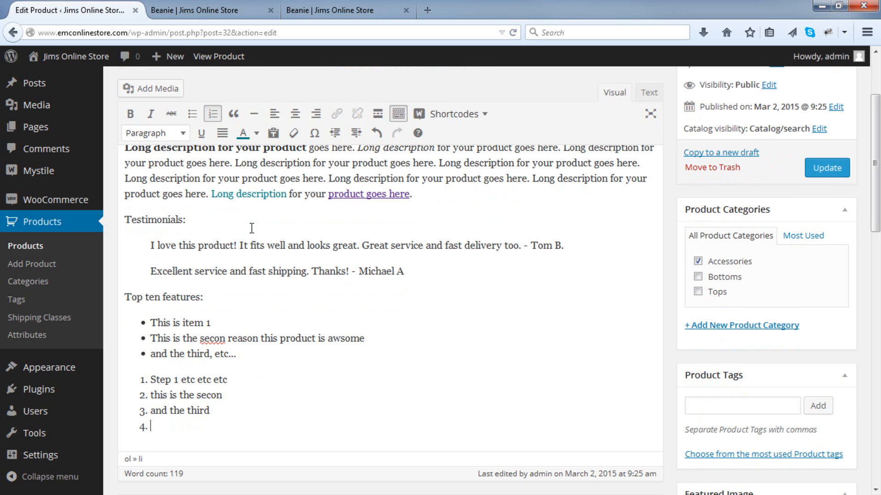
# - Add a Heading 3 line 'Sub Heading' with a 'Text goes here etc...' paragraph beneath it
pyautogui.click(212, 113)
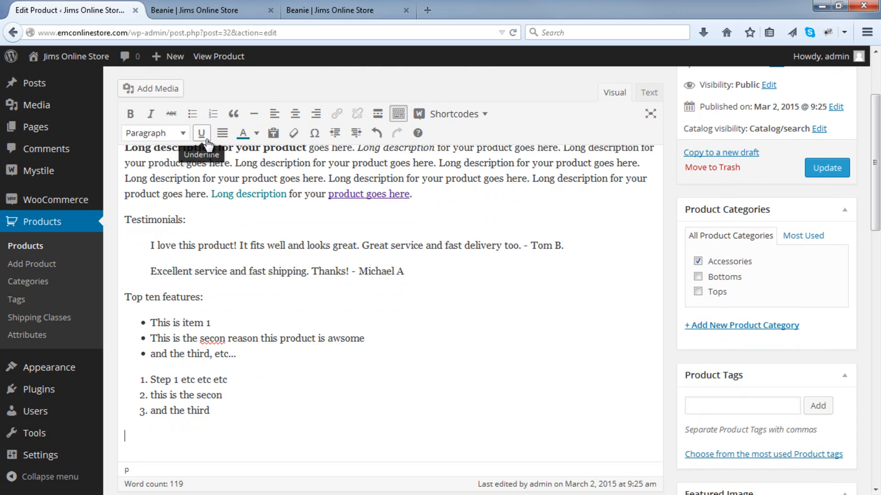
pyautogui.write('Sub Heading')
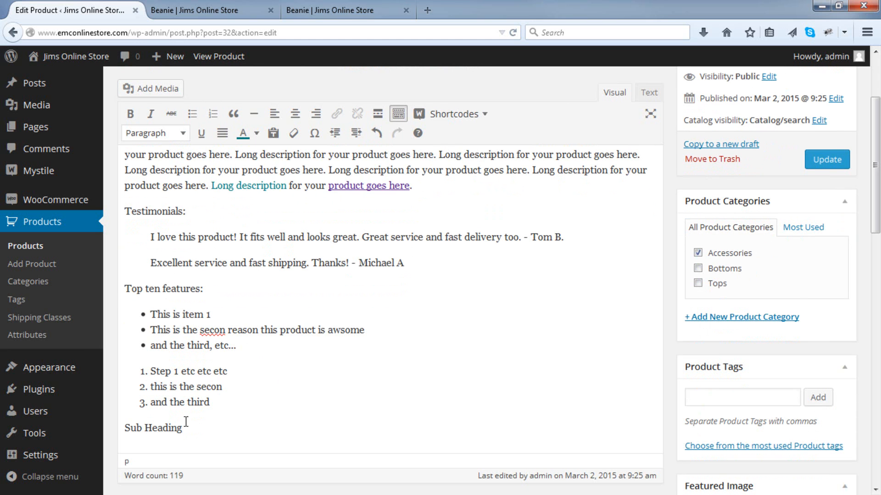
pyautogui.moveTo(188, 427); pyautogui.dragTo(124, 428)
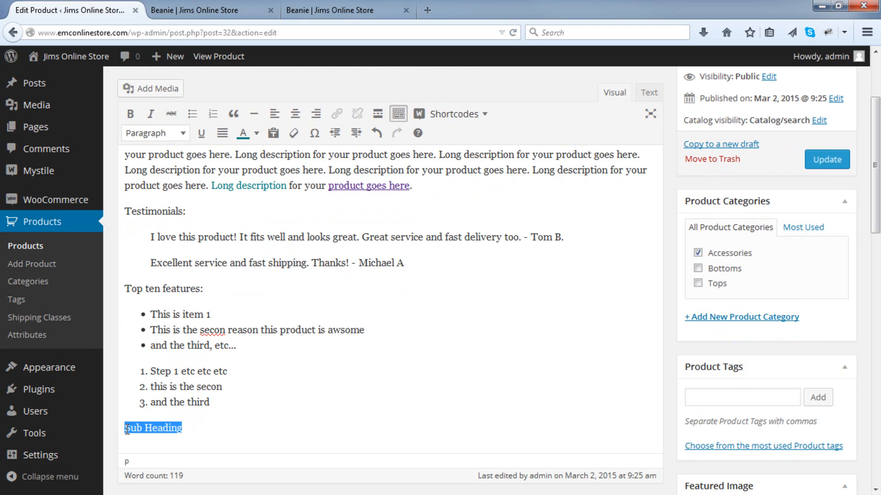
pyautogui.click(181, 135)
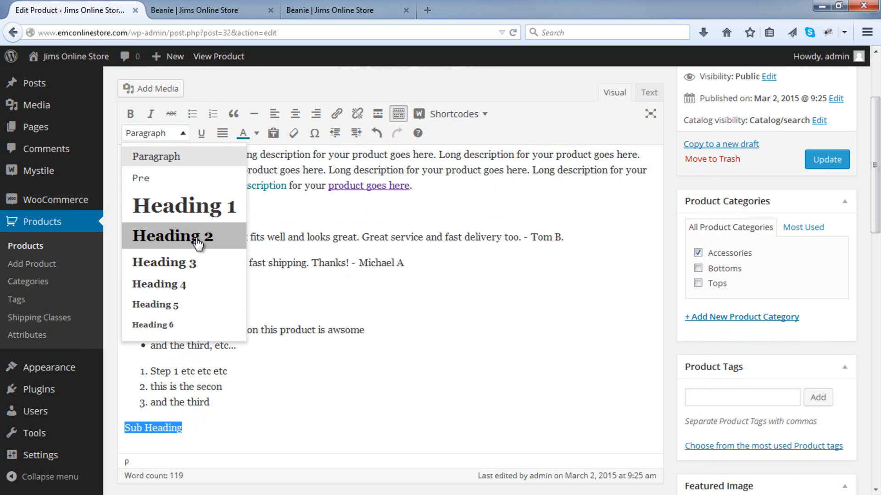
pyautogui.click(188, 267)
pyautogui.click(348, 420)
pyautogui.press('Return')
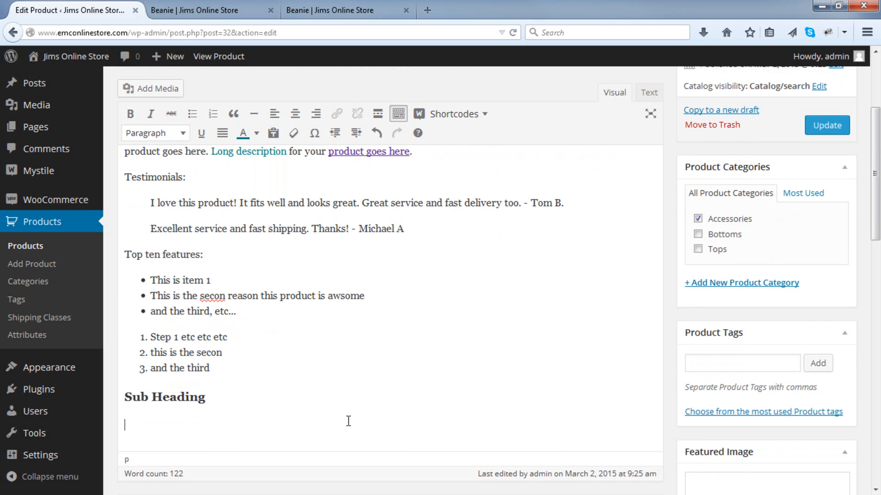
pyautogui.write('Text goes here etc...')
pyautogui.press('Return')
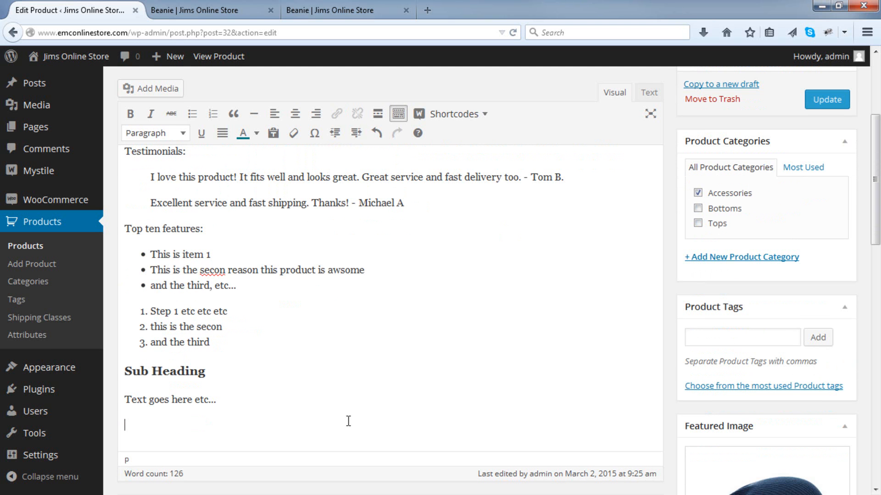
pyautogui.scroll(5, 348, 421)
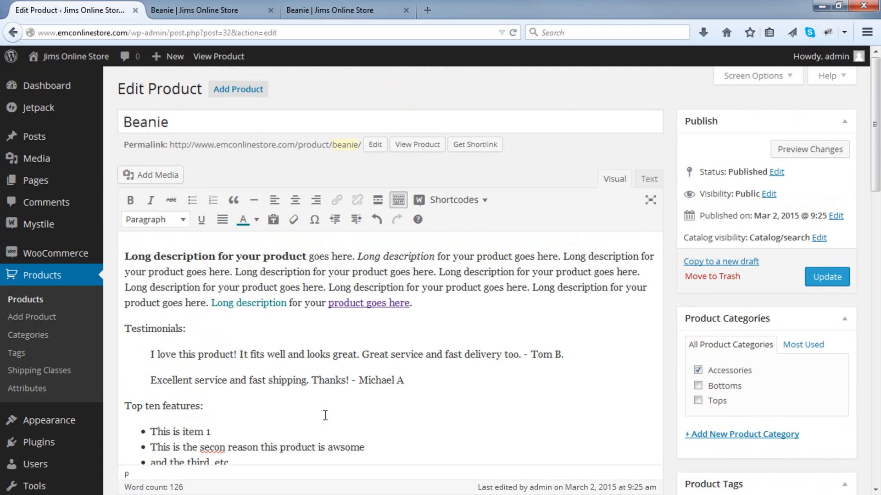
pyautogui.scroll(-6, 207, 255)
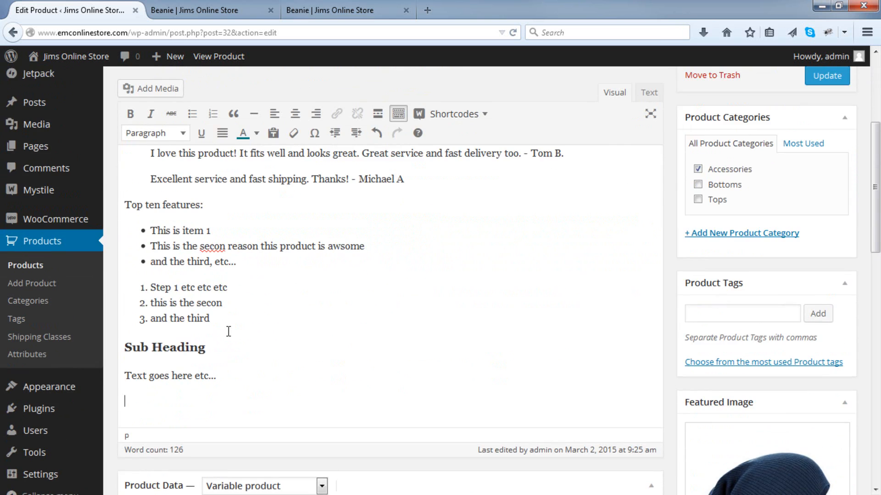
pyautogui.scroll(6, 226, 293)
# - Open Add Media, browse to the local Images folder, and place that folder window over the media library
pyautogui.click(168, 180)
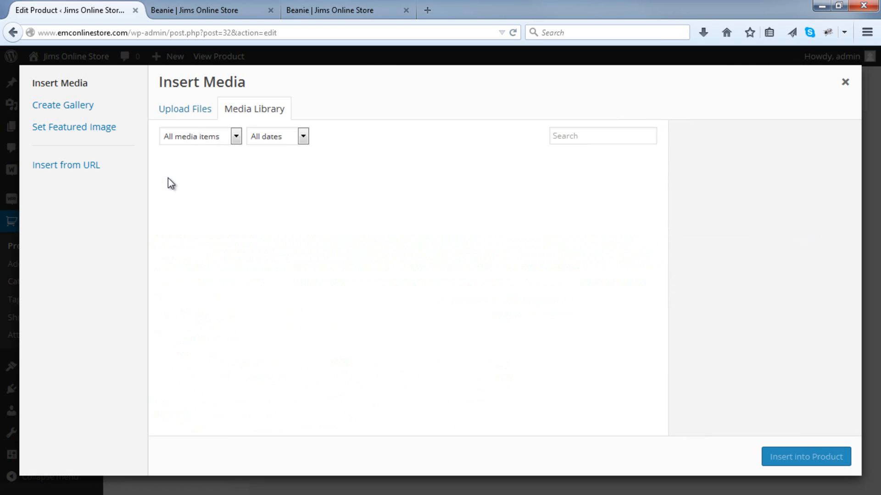
pyautogui.click(185, 112)
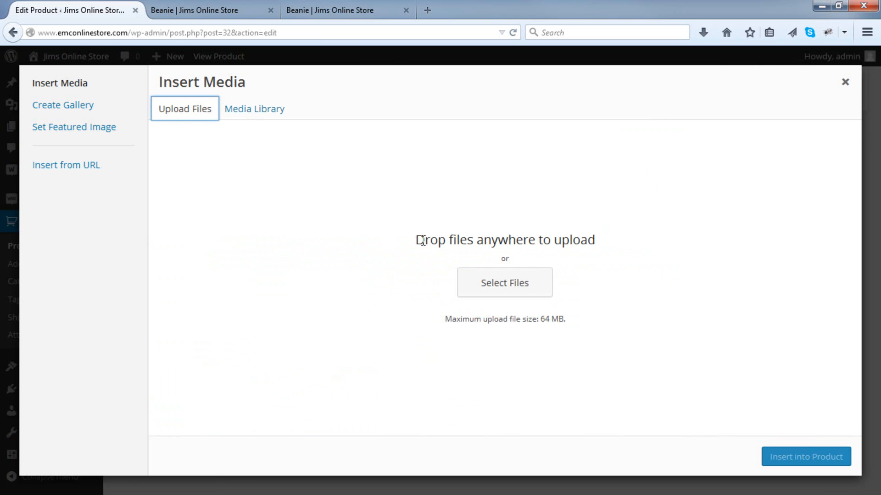
pyautogui.click(546, 300)
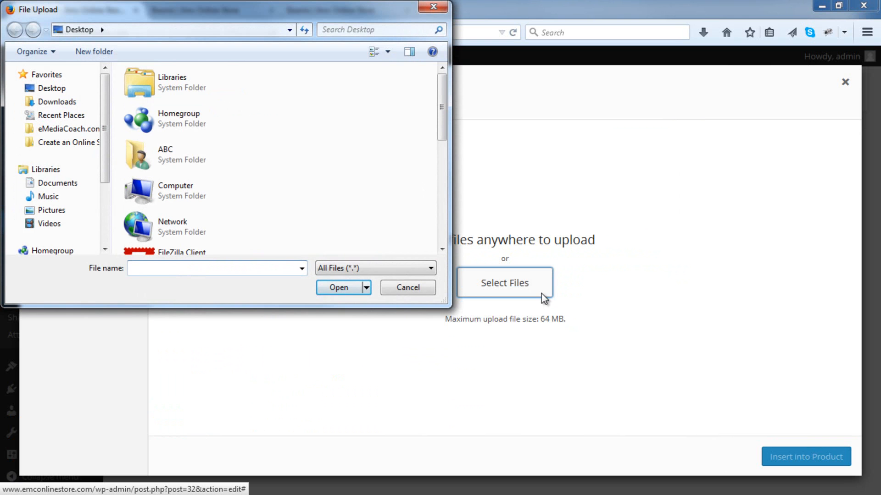
pyautogui.click(64, 142)
pyautogui.doubleClick(161, 89)
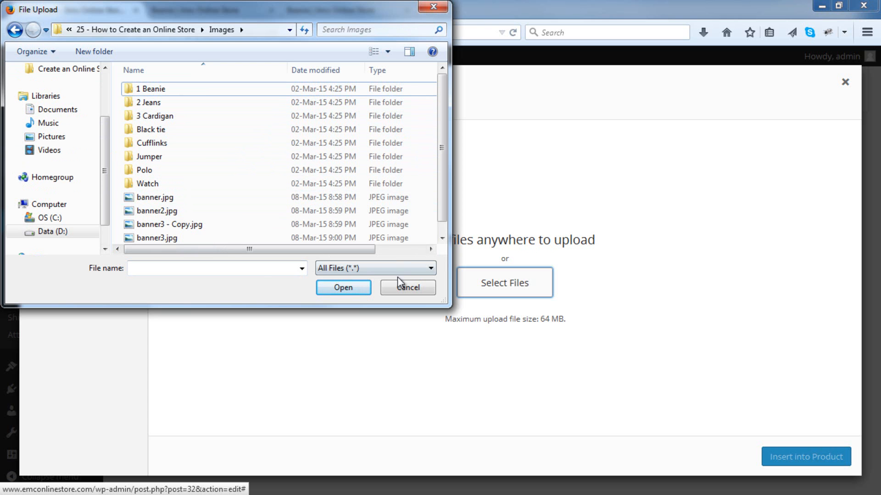
pyautogui.click(398, 289)
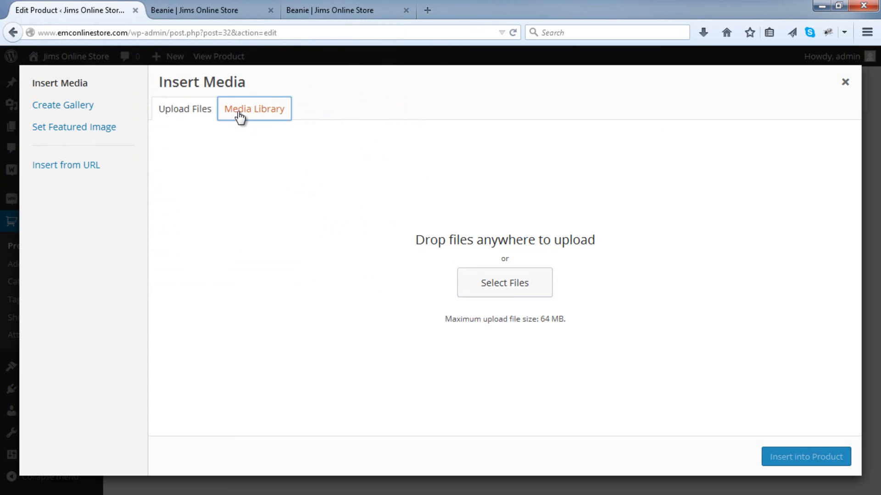
pyautogui.click(239, 115)
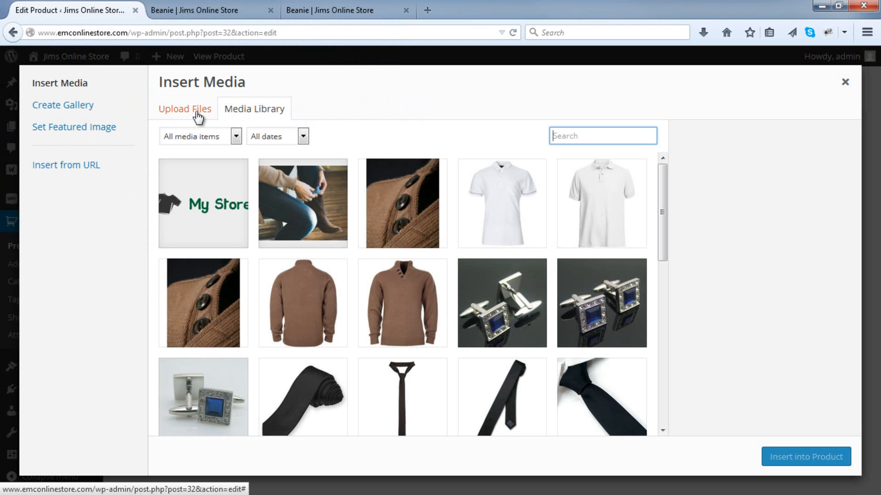
pyautogui.click(820, 5)
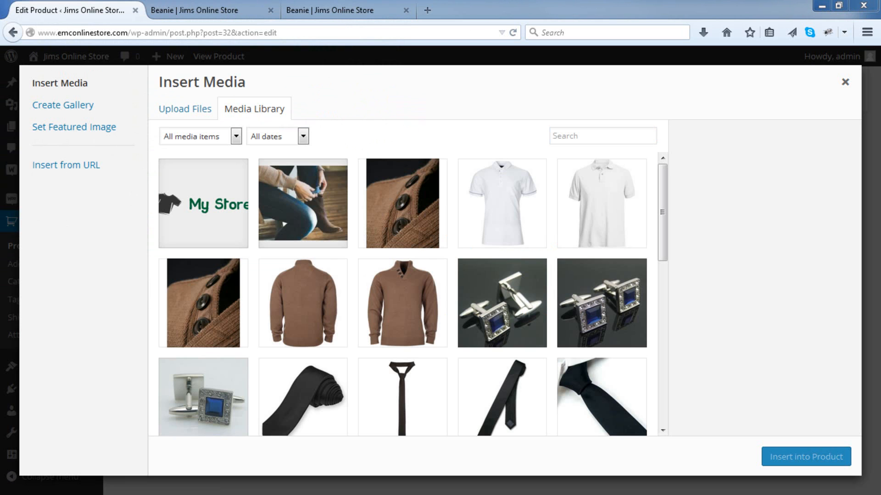
pyautogui.moveTo(880, 71); pyautogui.dragTo(475, 39)
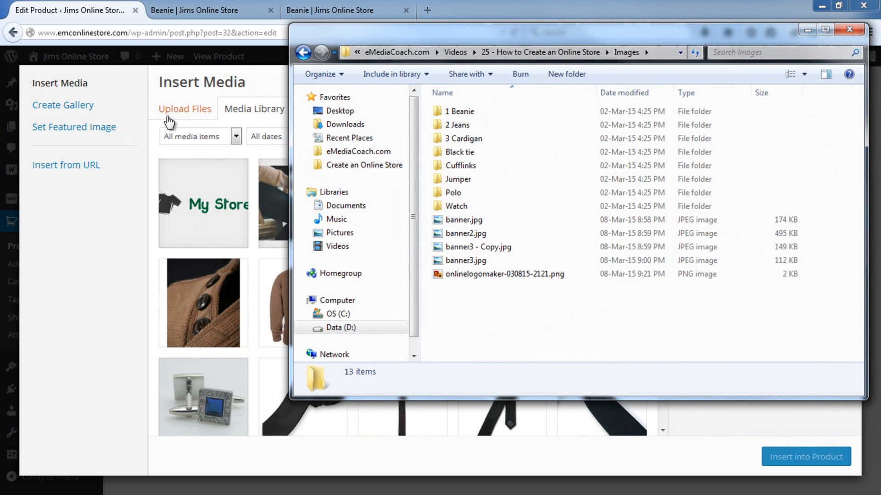
# - Drag banner3.jpg from the Images folder into the media library to upload it
pyautogui.click(169, 119)
pyautogui.hotkey('alt', 'Tab')
pyautogui.click(469, 222)
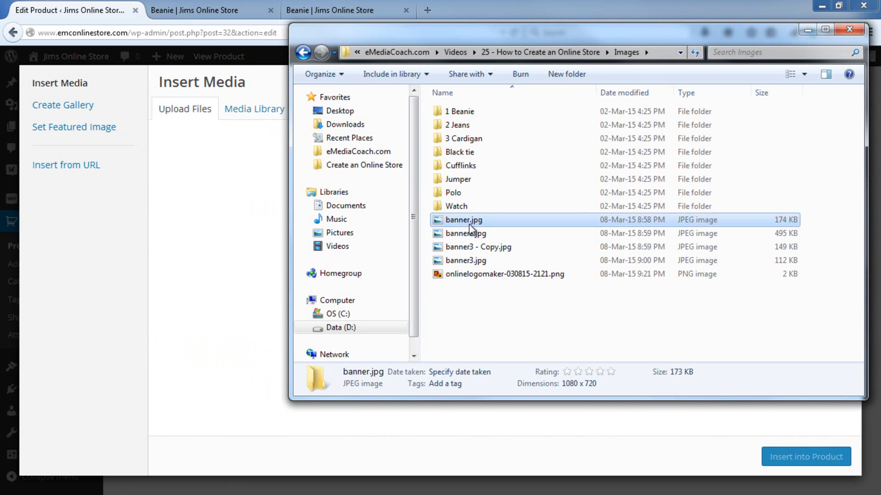
pyautogui.moveTo(464, 226)
pyautogui.mouseDown()
pyautogui.moveTo(236, 241)
pyautogui.moveTo(458, 225)
pyautogui.mouseUp()
pyautogui.click(462, 233)
pyautogui.click(461, 244)
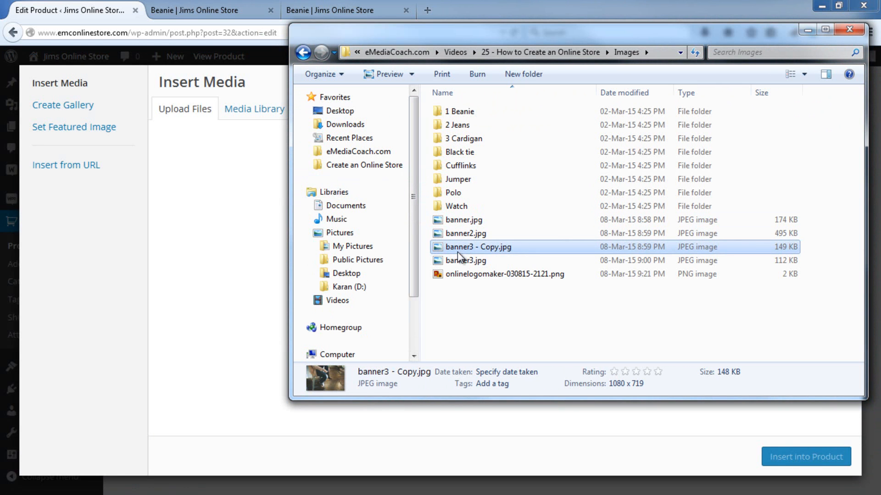
pyautogui.click(457, 258)
pyautogui.moveTo(458, 259); pyautogui.dragTo(245, 224)
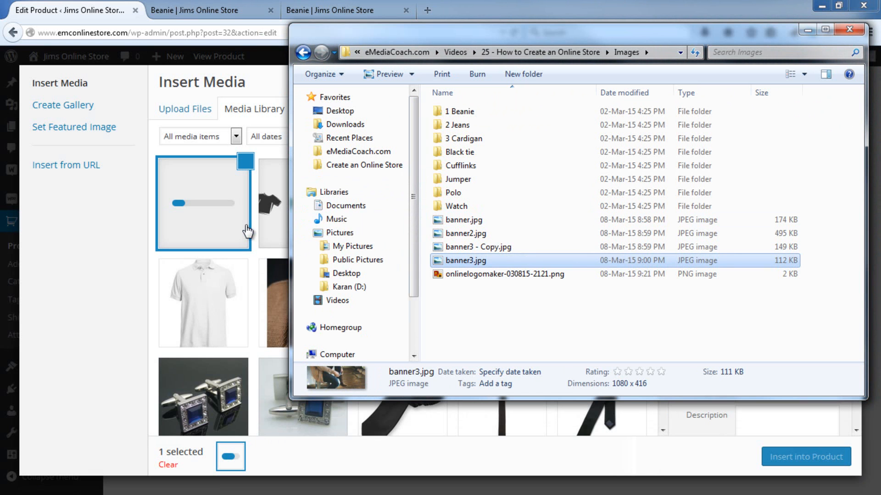
pyautogui.moveTo(772, 44); pyautogui.dragTo(880, 65)
# - Insert banner3 with alignment None, link None, and Full Size 1080 × 416
pyautogui.click(767, 362)
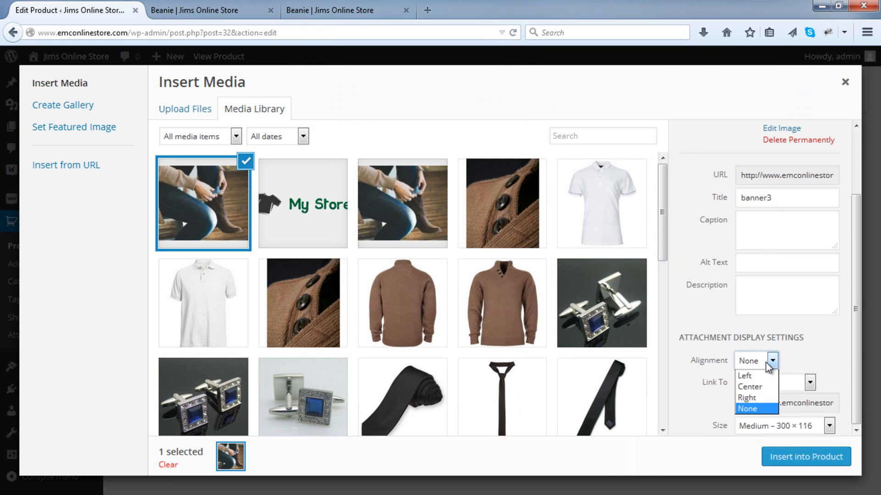
pyautogui.click(768, 361)
pyautogui.click(766, 383)
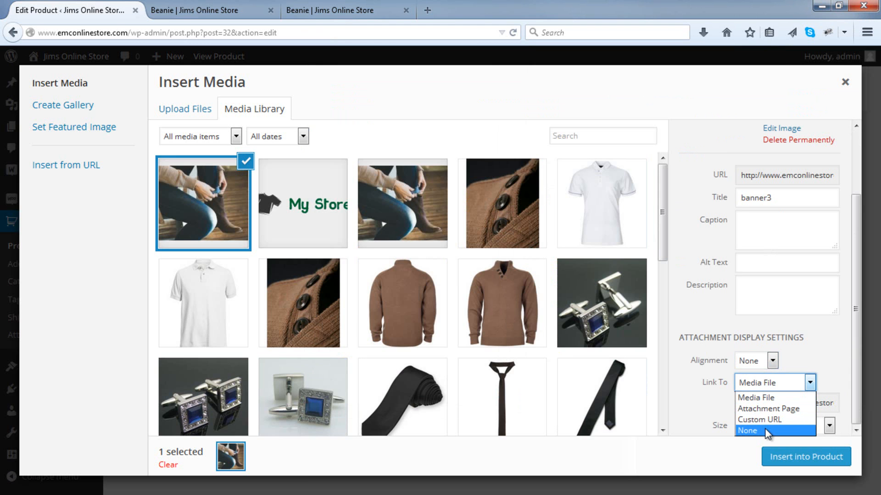
pyautogui.click(767, 431)
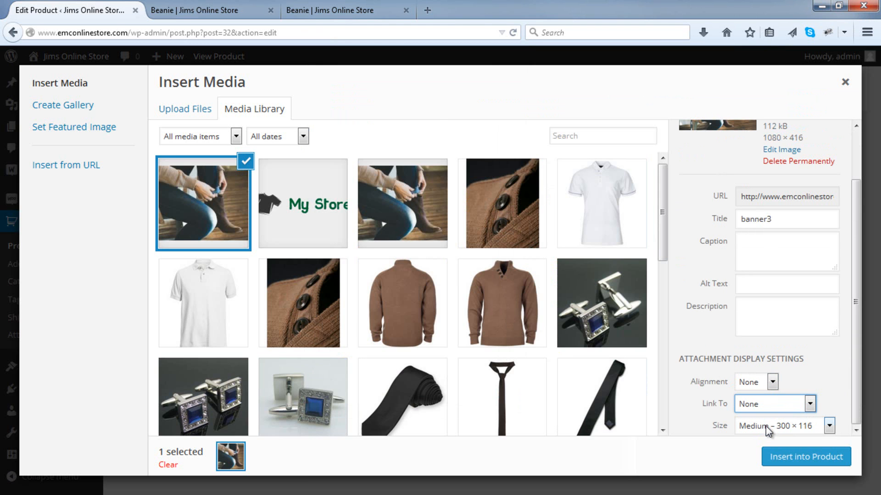
pyautogui.click(767, 431)
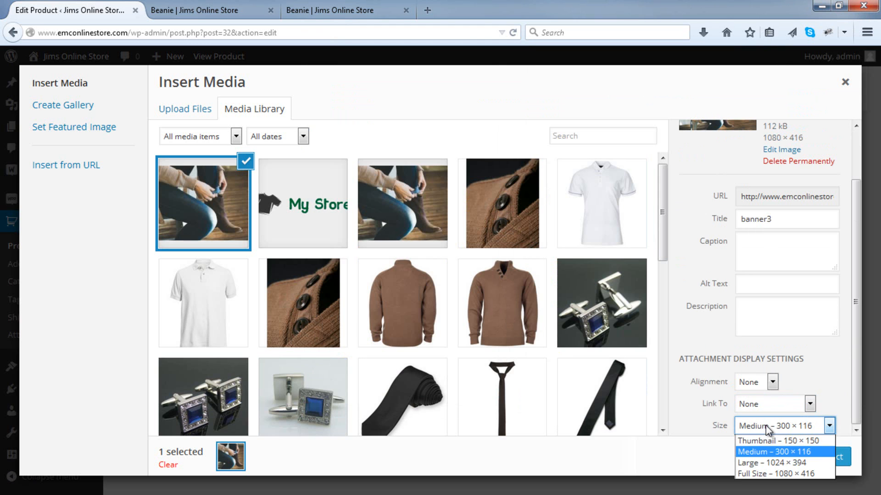
pyautogui.click(761, 472)
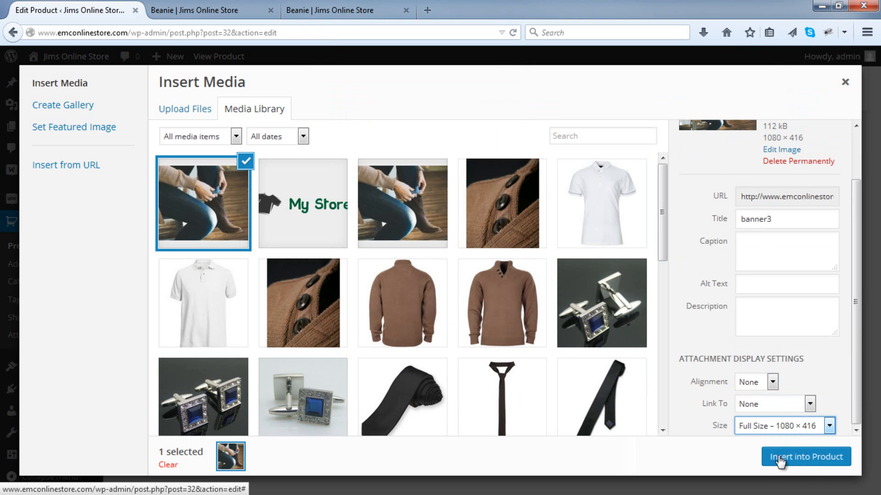
pyautogui.click(780, 459)
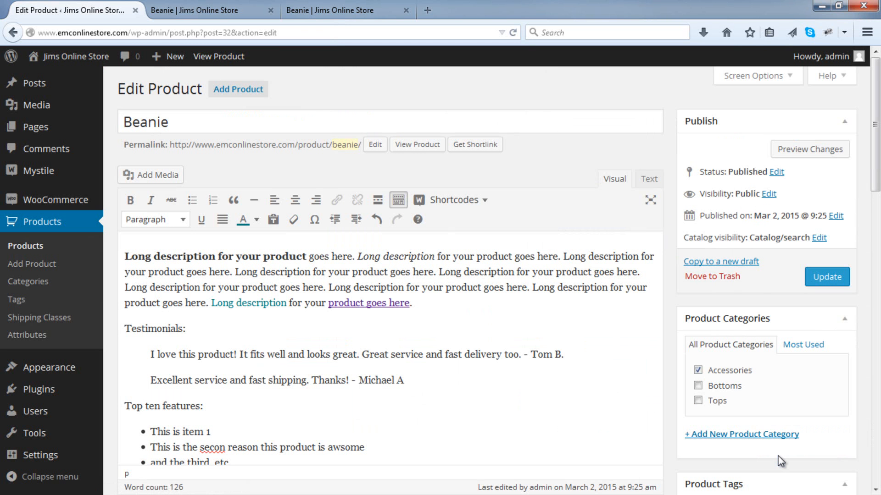
# - Update the Beanie product, then reload its live page and scroll down to the banner3 photo
pyautogui.scroll(-10, 489, 351)
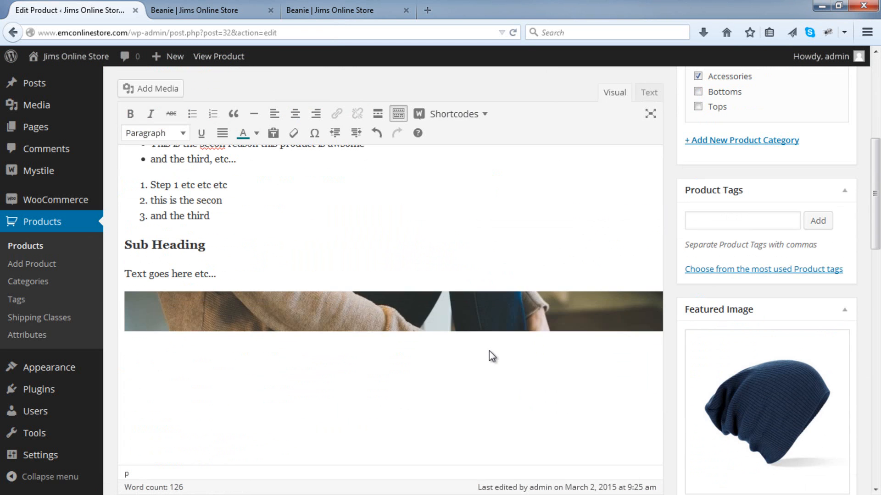
pyautogui.scroll(-4, 489, 351)
pyautogui.scroll(3, 473, 307)
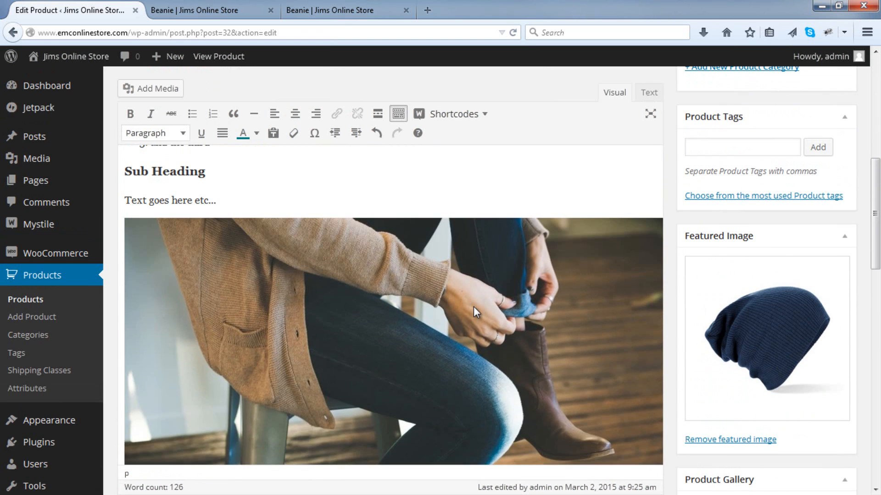
pyautogui.scroll(5, 474, 306)
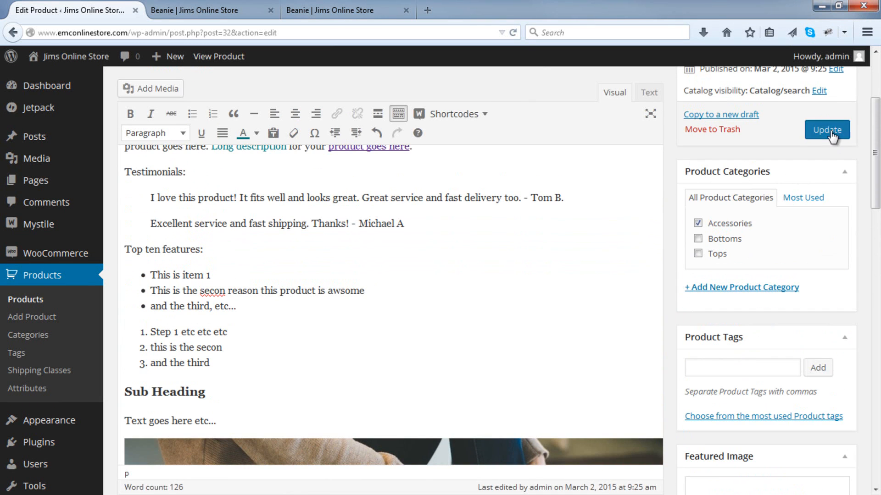
pyautogui.click(828, 130)
pyautogui.click(390, 10)
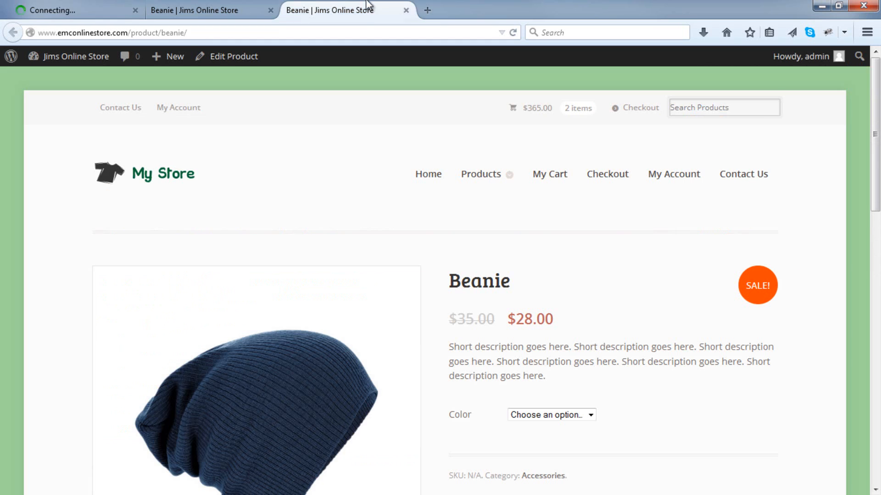
pyautogui.click(513, 33)
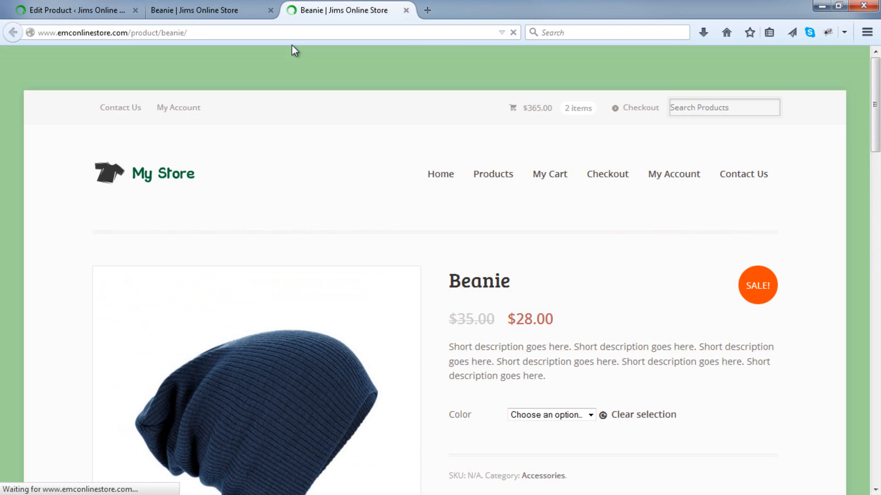
pyautogui.scroll(-10, 326, 74)
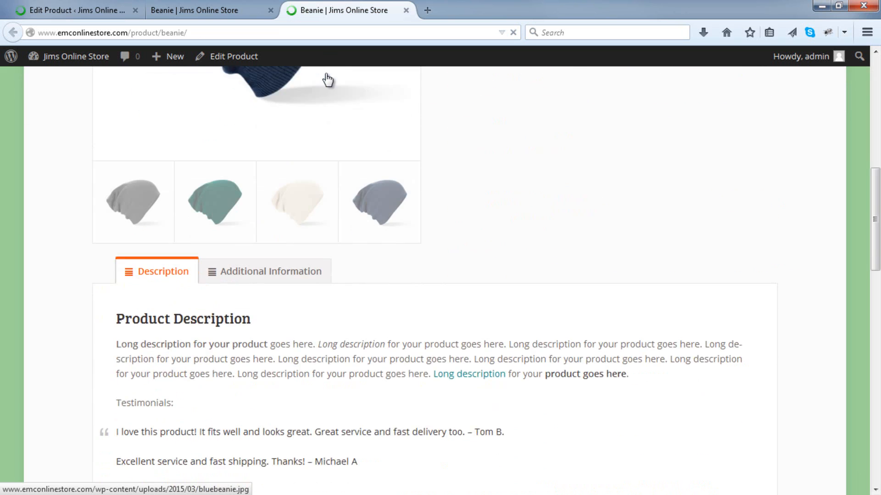
pyautogui.scroll(-3, 328, 79)
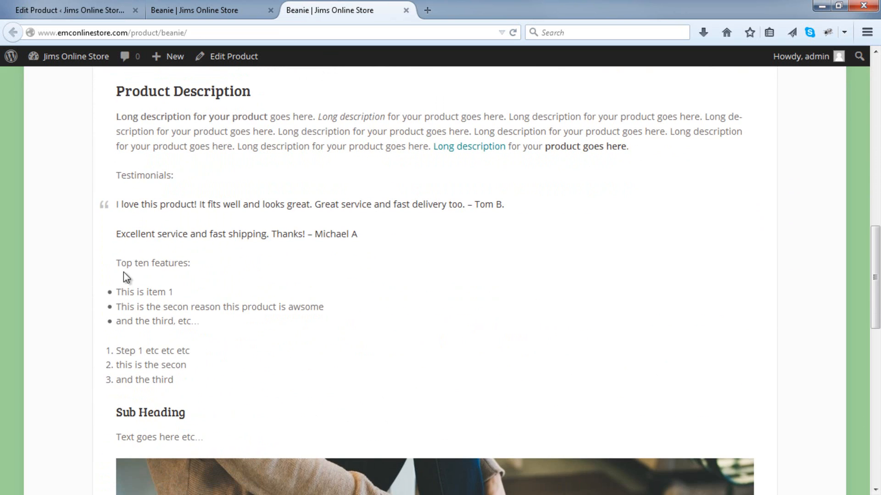
pyautogui.scroll(-3, 157, 330)
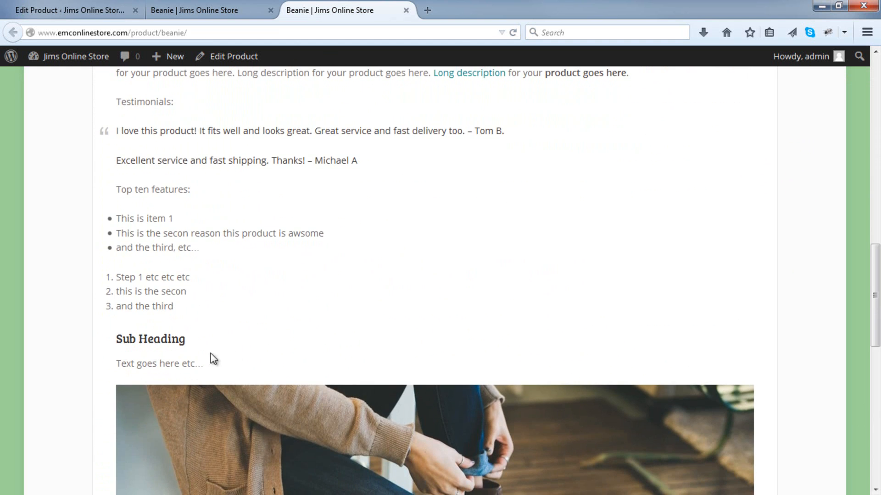
pyautogui.scroll(-3, 231, 352)
pyautogui.scroll(-5, 217, 315)
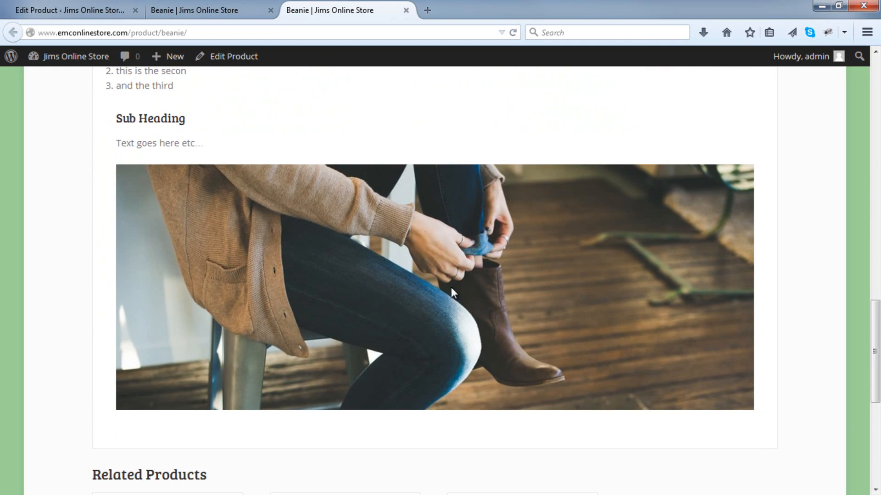
pyautogui.scroll(-7, 530, 273)
pyautogui.scroll(10, 530, 273)
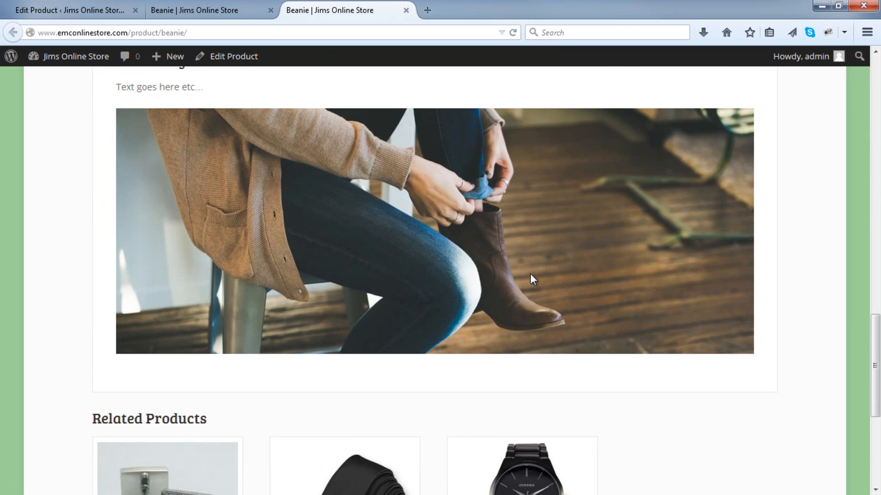
# - Open the link dialog on the banner photo, then close it without adding a link
pyautogui.click(87, 10)
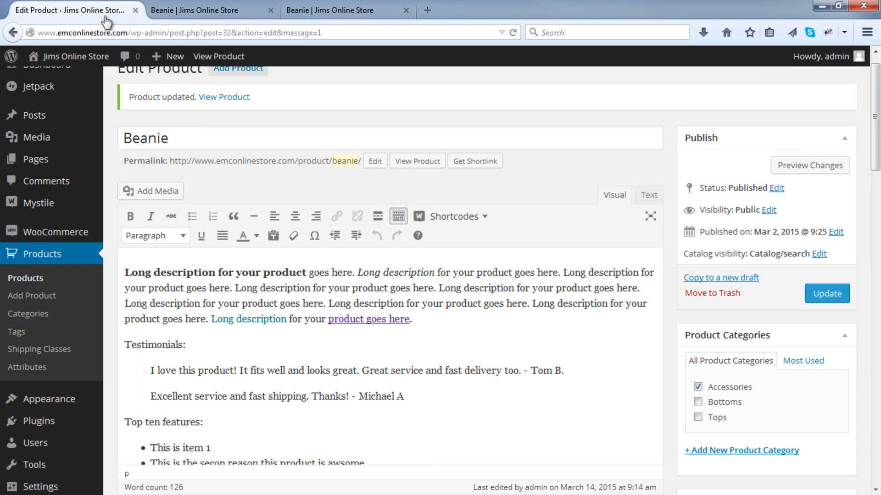
pyautogui.scroll(-7, 338, 233)
pyautogui.scroll(-1, 328, 280)
pyautogui.click(320, 329)
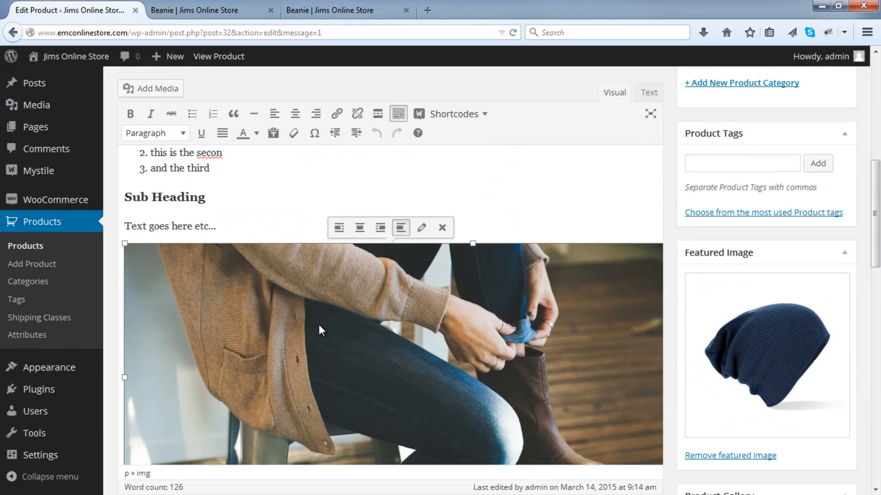
pyautogui.click(337, 115)
pyautogui.click(400, 247)
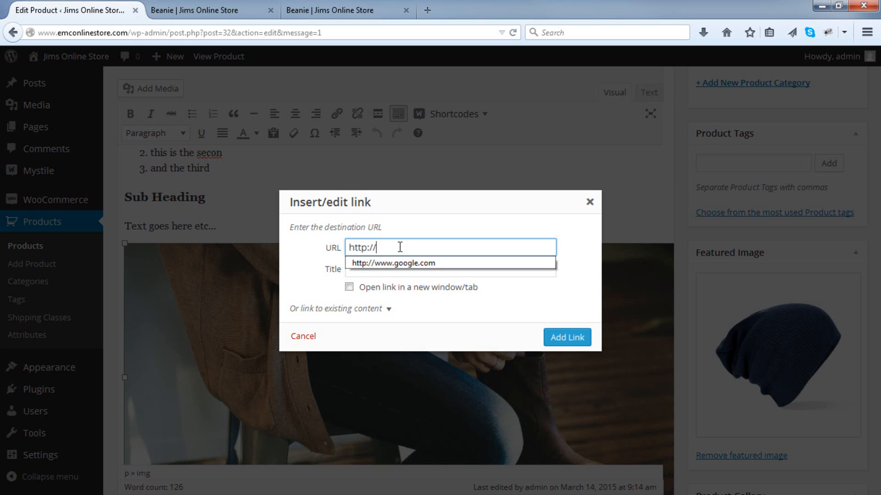
pyautogui.click(395, 265)
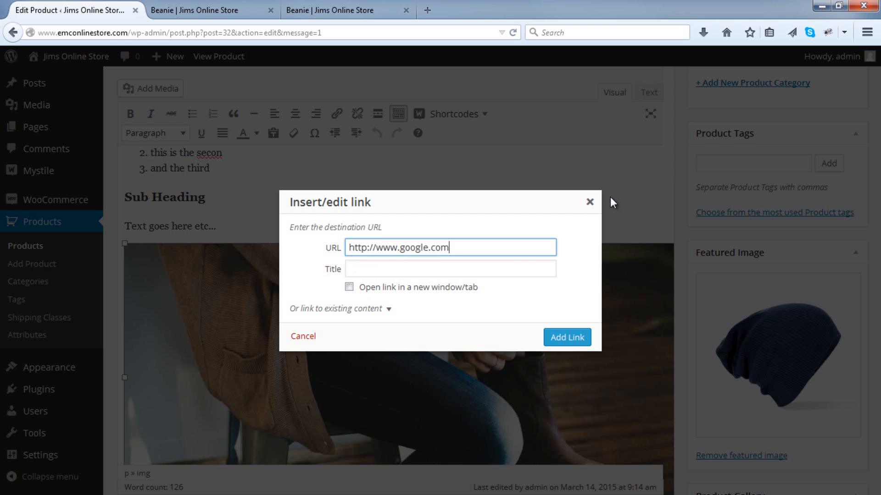
pyautogui.click(589, 202)
# - On the live Beanie page, follow 'product goes here' to open Google in a new tab
pyautogui.click(356, 10)
pyautogui.scroll(6, 401, 199)
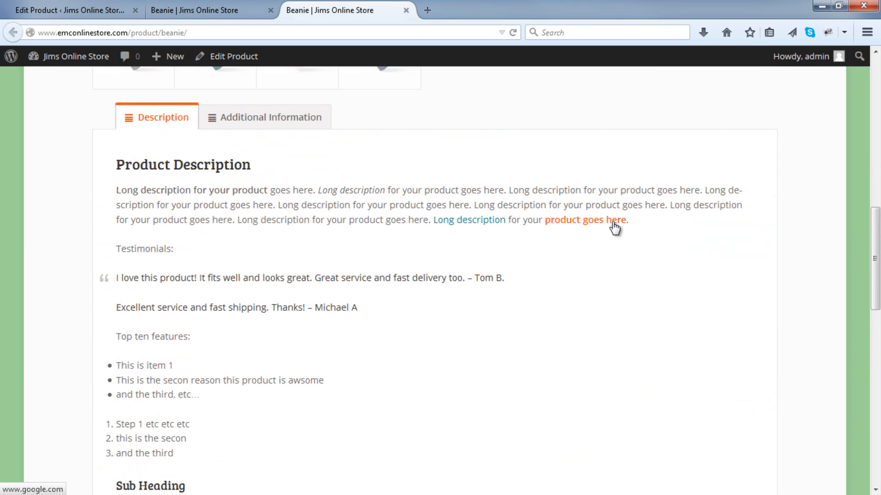
pyautogui.click(579, 222)
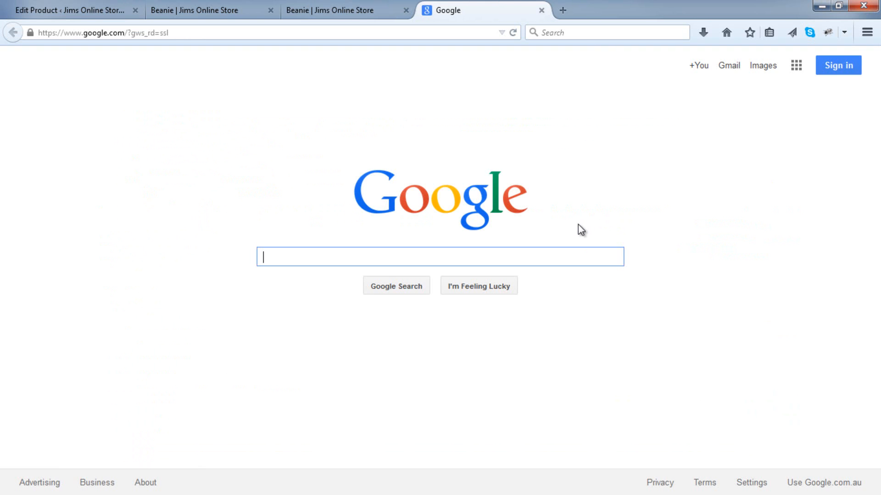
pyautogui.click(353, 12)
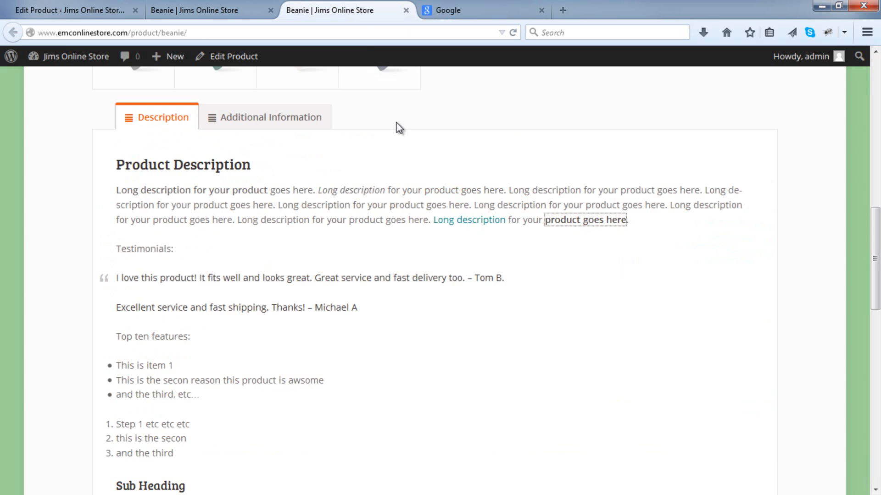
pyautogui.click(528, 12)
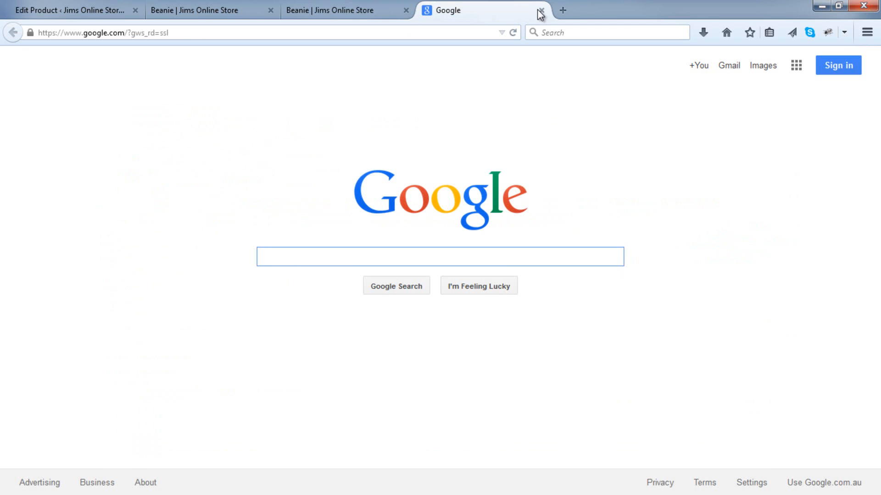
# - Close the Google tab and move the YouTube 'calvin harris' search results into this browser window
pyautogui.click(540, 10)
pyautogui.scroll(-2, 483, 218)
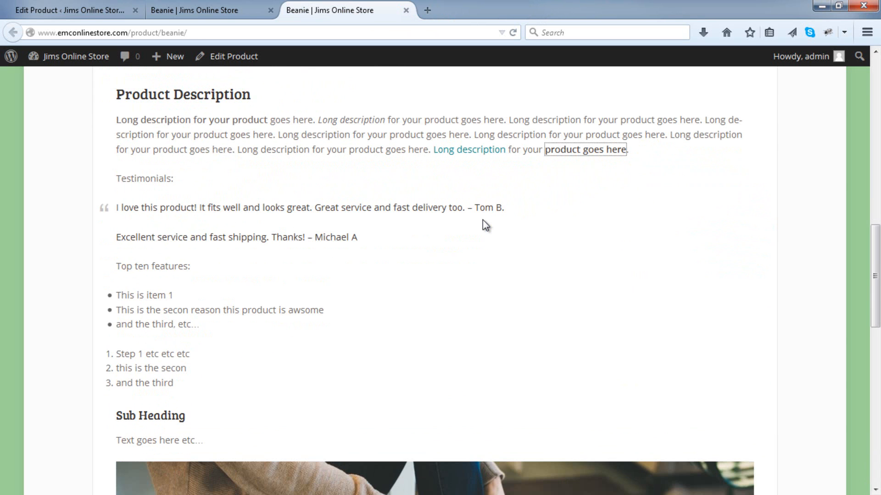
pyautogui.scroll(-3, 482, 221)
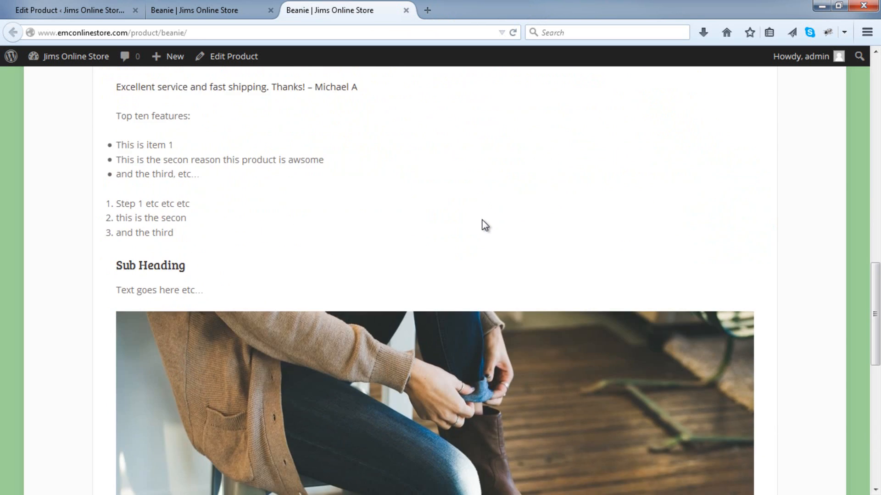
pyautogui.scroll(-4, 484, 225)
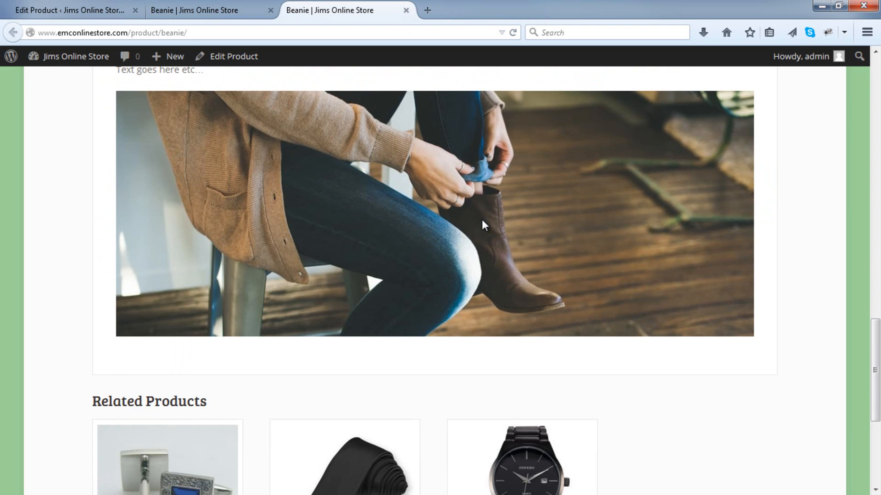
pyautogui.scroll(2, 482, 222)
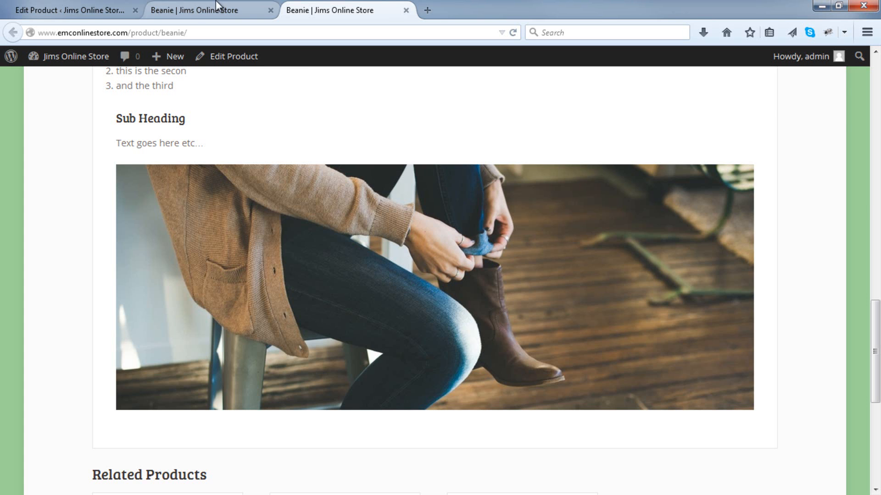
pyautogui.click(192, 11)
pyautogui.click(104, 6)
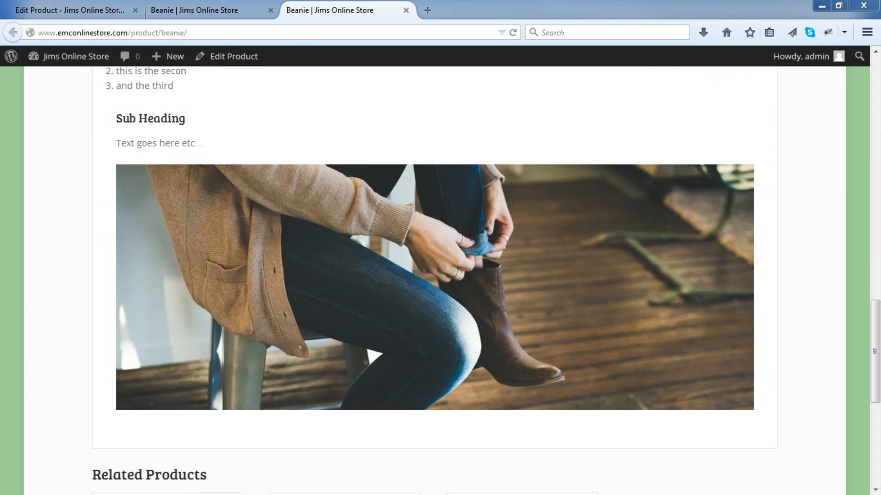
pyautogui.moveTo(880, 29); pyautogui.dragTo(424, 16)
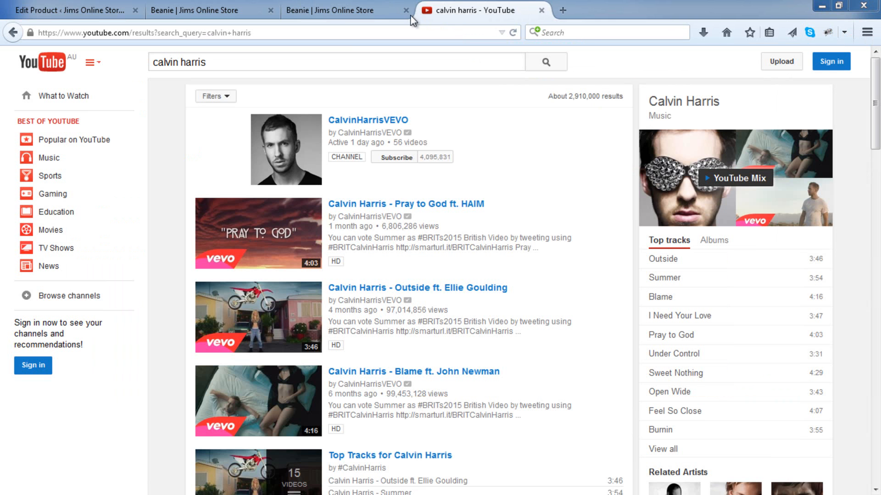
# - Open the 'Pray to God ft. HAIM' video on YouTube and pause it
pyautogui.click(361, 202)
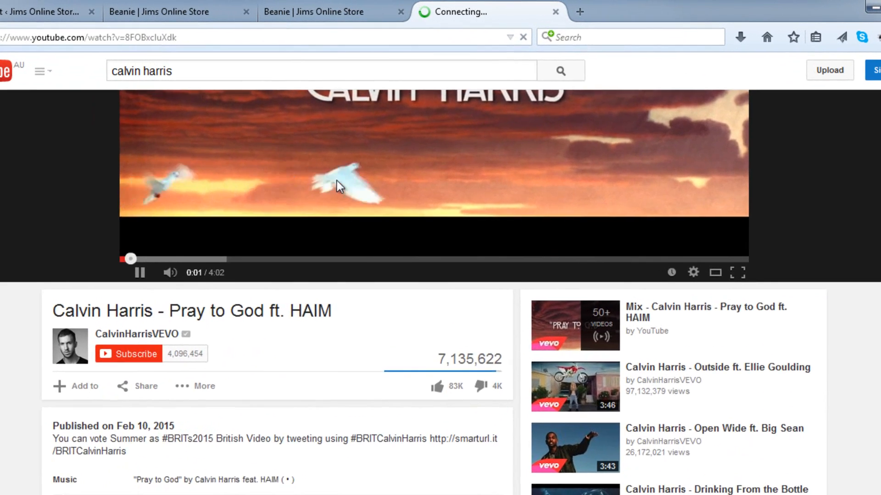
pyautogui.scroll(-5, 352, 163)
pyautogui.scroll(4, 338, 188)
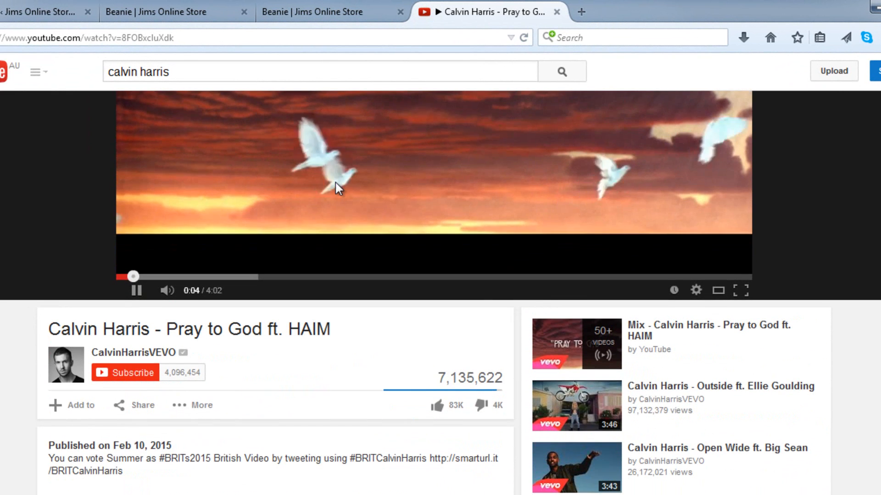
pyautogui.click(338, 188)
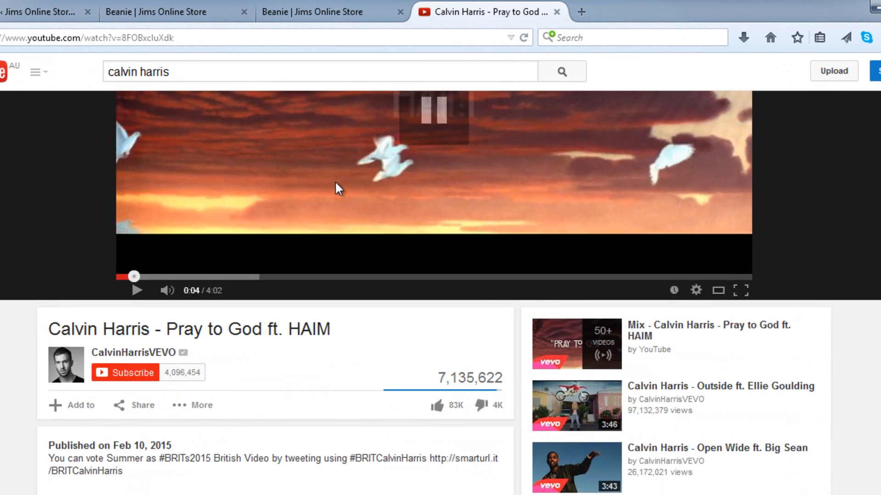
# - Set the video's embed size to Custom 800 × 450
pyautogui.scroll(-4, 309, 214)
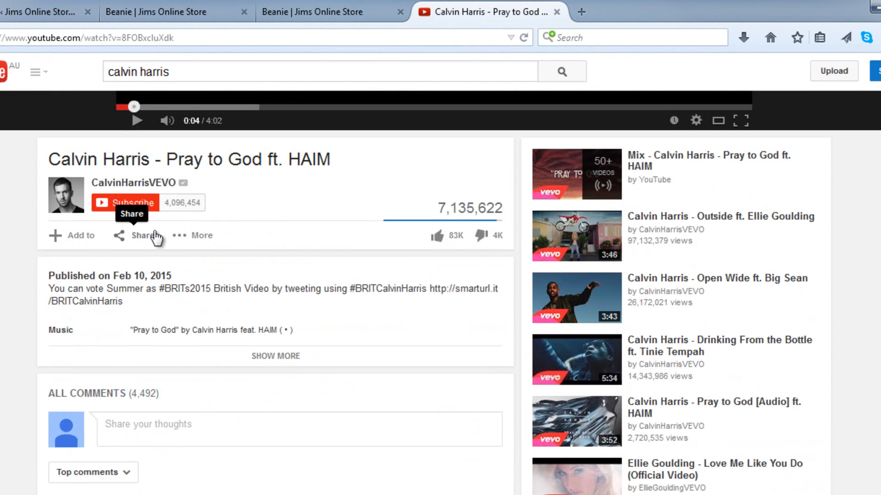
pyautogui.click(146, 240)
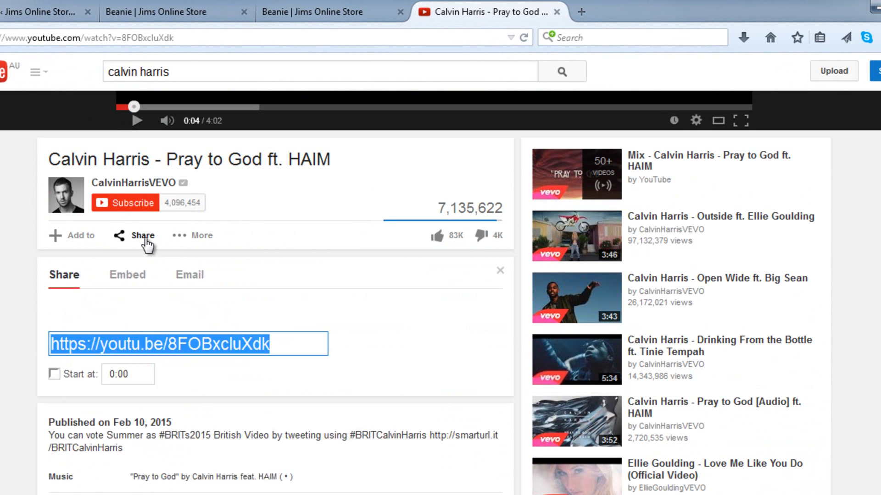
pyautogui.click(129, 275)
pyautogui.scroll(-3, 256, 254)
pyautogui.click(256, 254)
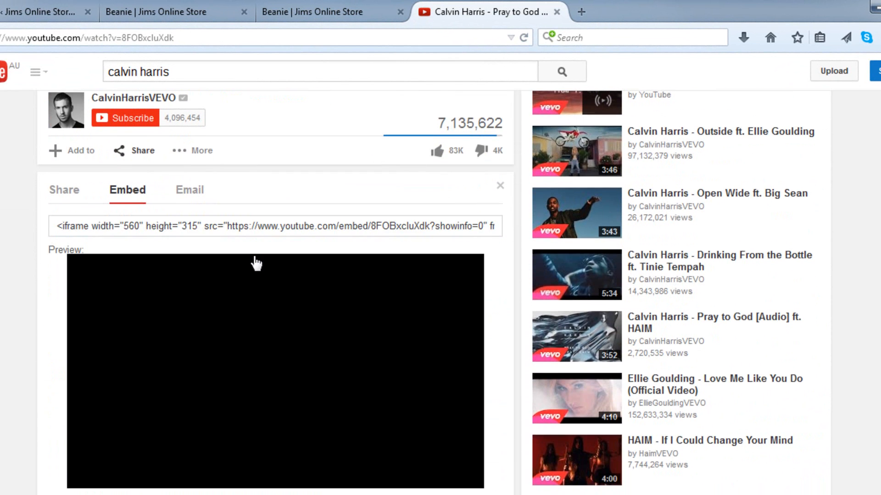
pyautogui.scroll(-5, 255, 262)
pyautogui.scroll(2, 255, 262)
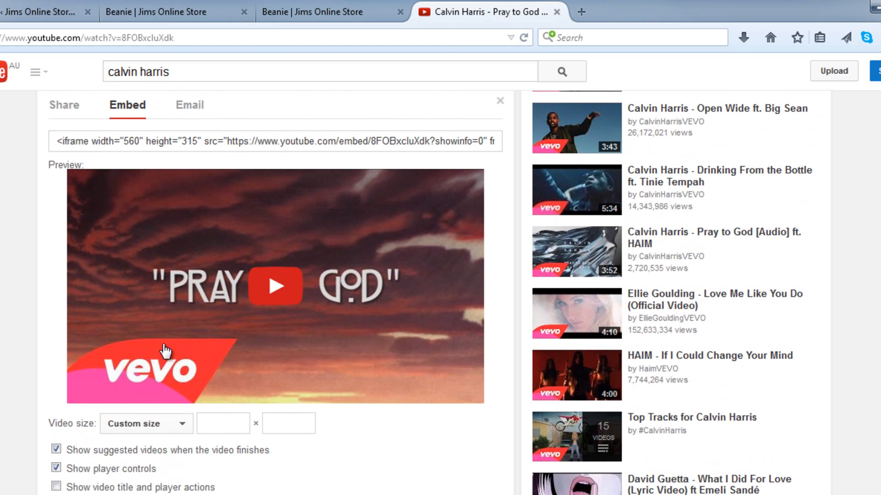
pyautogui.scroll(-2, 166, 354)
pyautogui.click(166, 345)
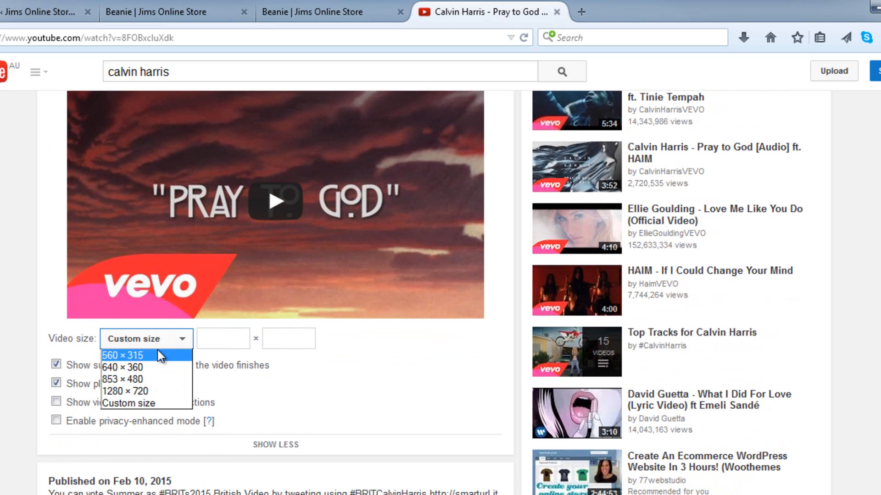
pyautogui.click(144, 403)
pyautogui.click(213, 342)
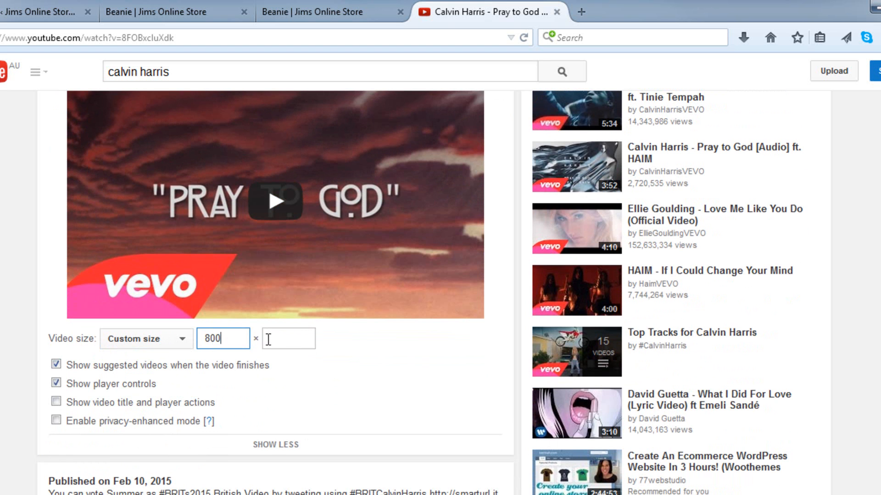
pyautogui.click(279, 338)
# - Select and copy the whole embed code
pyautogui.scroll(2, 279, 338)
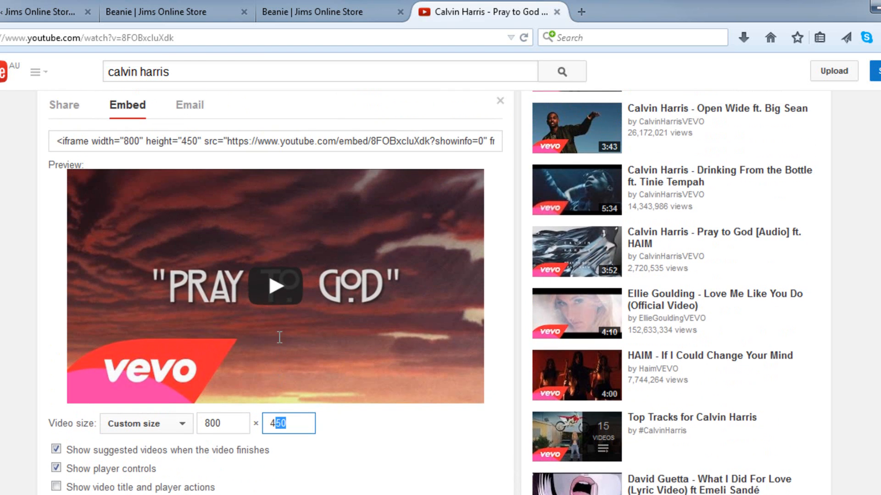
pyautogui.click(270, 139)
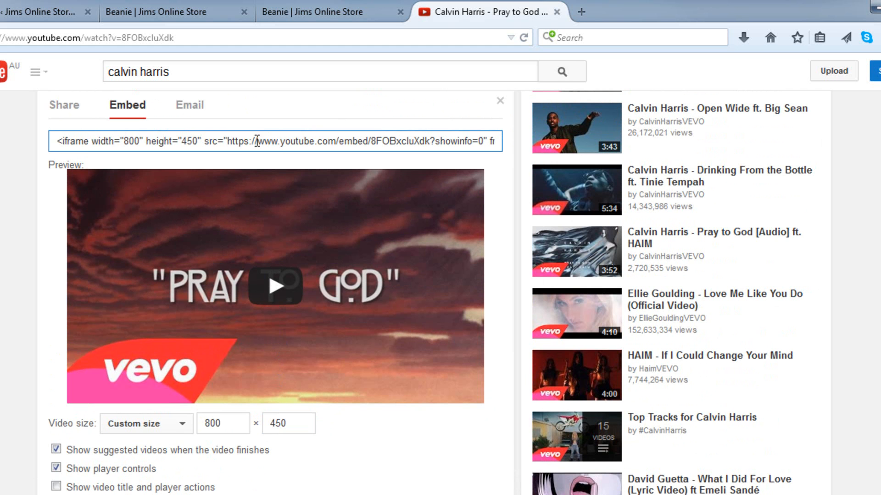
pyautogui.moveTo(57, 141); pyautogui.dragTo(551, 145)
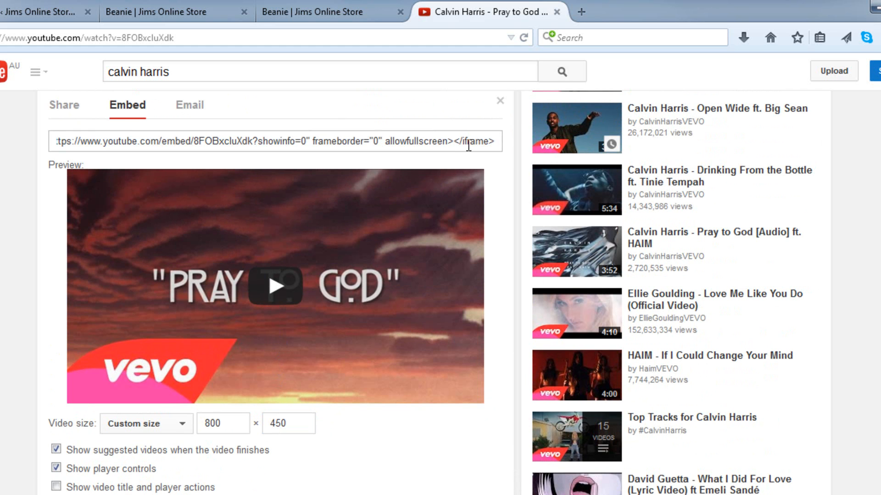
pyautogui.click(503, 141)
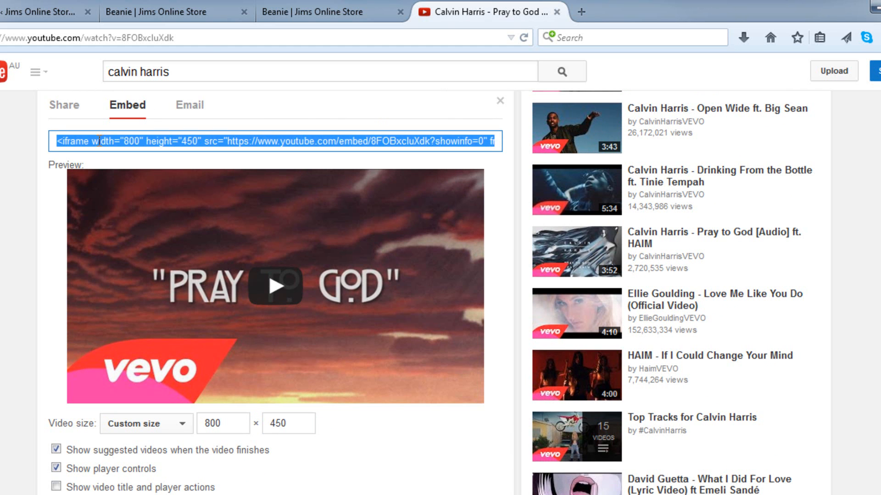
pyautogui.rightClick(105, 142)
pyautogui.click(151, 190)
# - In the Beanie product editor, show the description's HTML in Text view
pyautogui.click(41, 12)
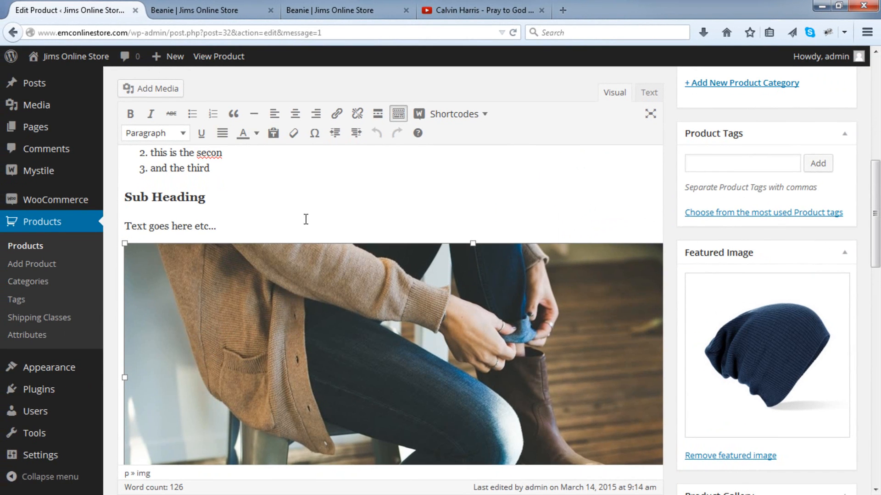
pyautogui.scroll(5, 372, 212)
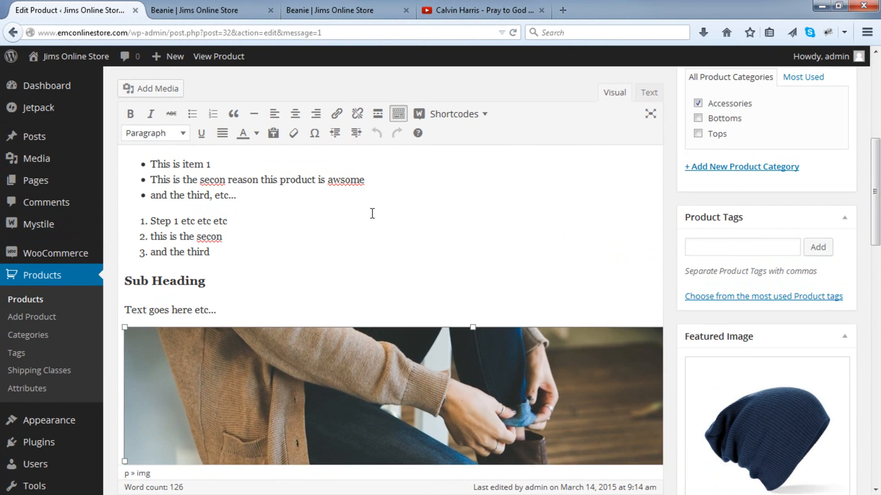
pyautogui.scroll(2, 372, 213)
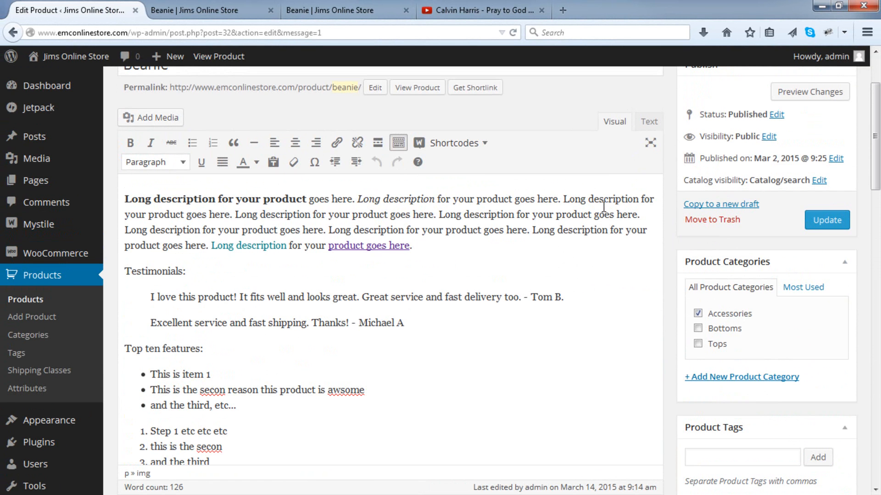
pyautogui.scroll(-5, 603, 207)
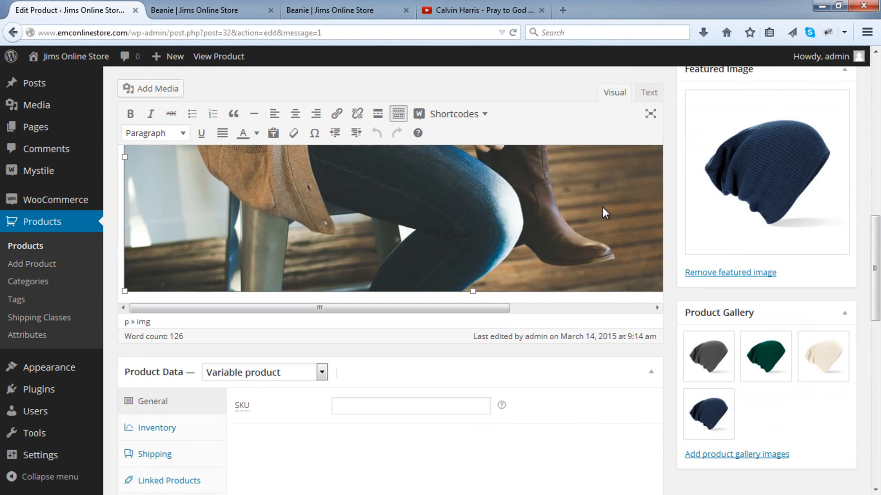
pyautogui.click(649, 94)
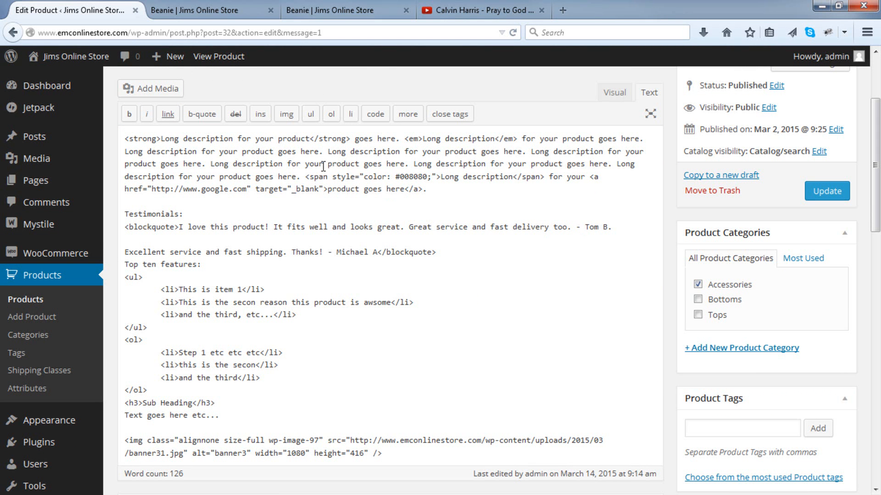
pyautogui.scroll(-4, 345, 205)
pyautogui.scroll(4, 387, 226)
pyautogui.click(618, 98)
pyautogui.scroll(3, 596, 180)
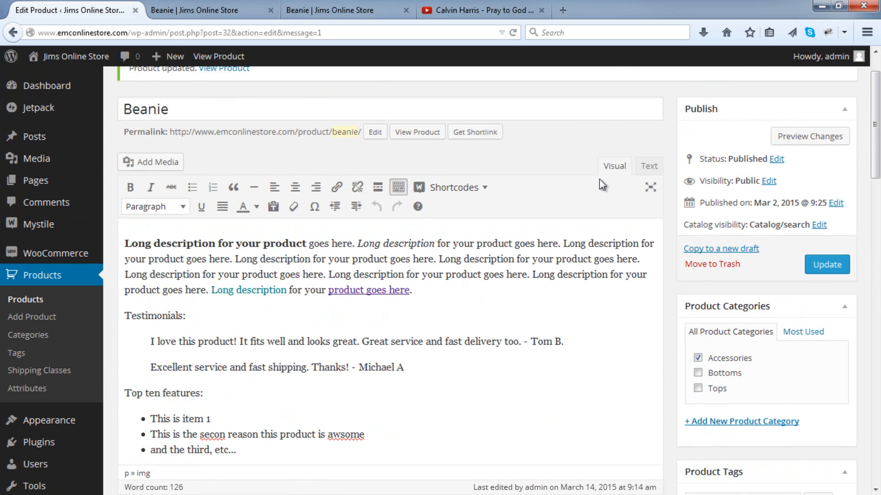
pyautogui.click(640, 177)
pyautogui.scroll(-3, 570, 252)
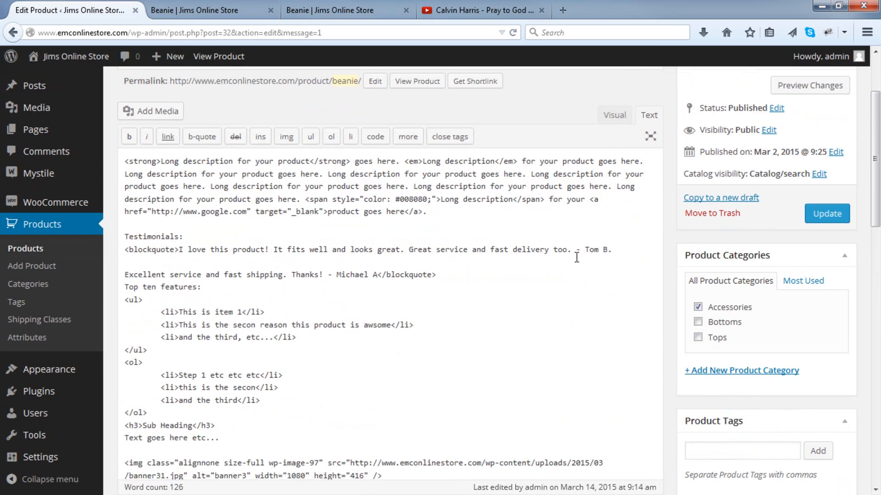
# - Paste the YouTube iframe on a new line after the banner image tag
pyautogui.click(471, 305)
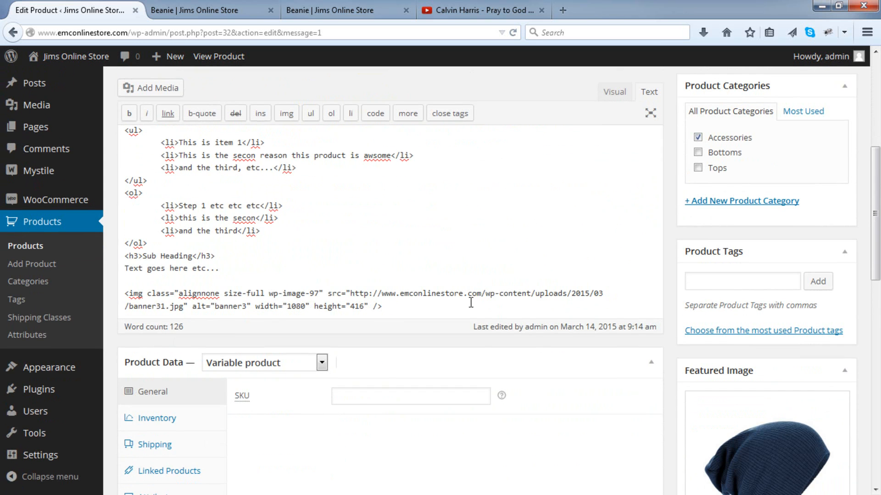
pyautogui.press('Return')
pyautogui.press('Return')
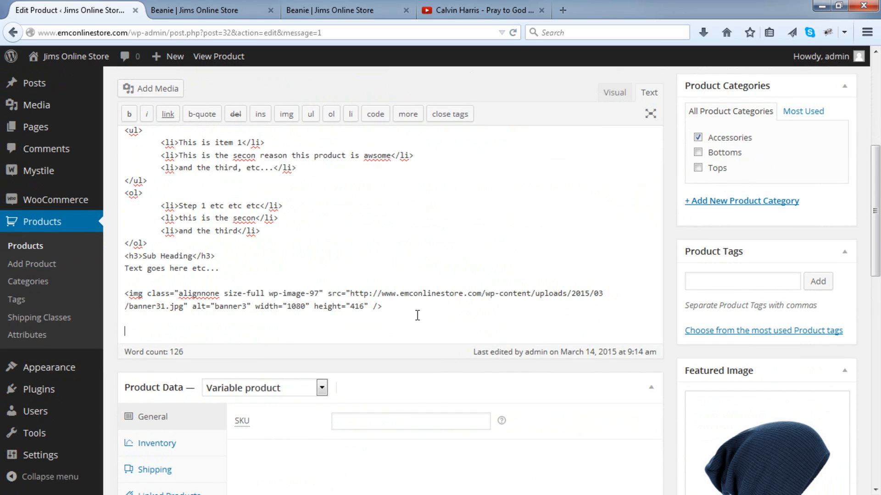
pyautogui.rightClick(389, 330)
pyautogui.click(432, 193)
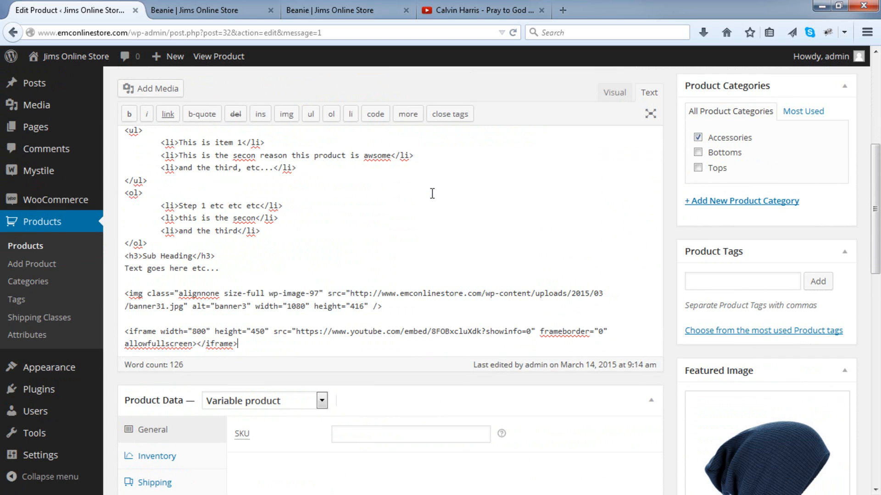
pyautogui.scroll(-3, 421, 251)
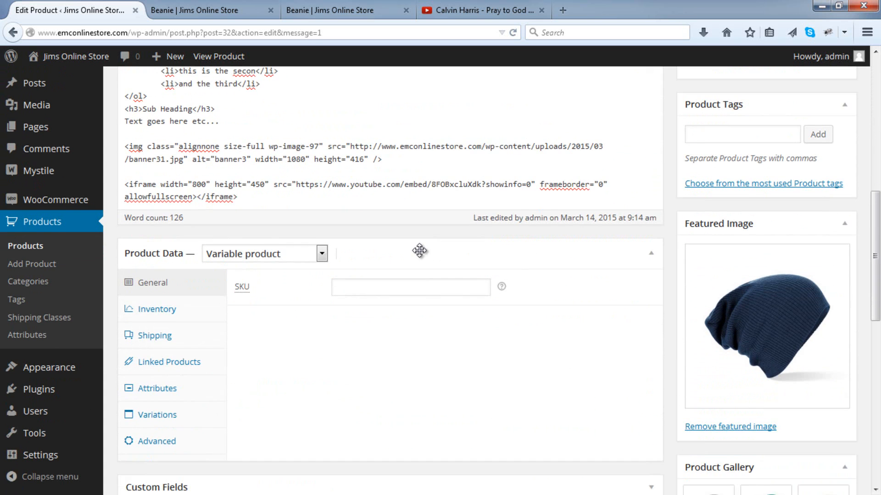
pyautogui.scroll(5, 421, 251)
pyautogui.scroll(2, 421, 251)
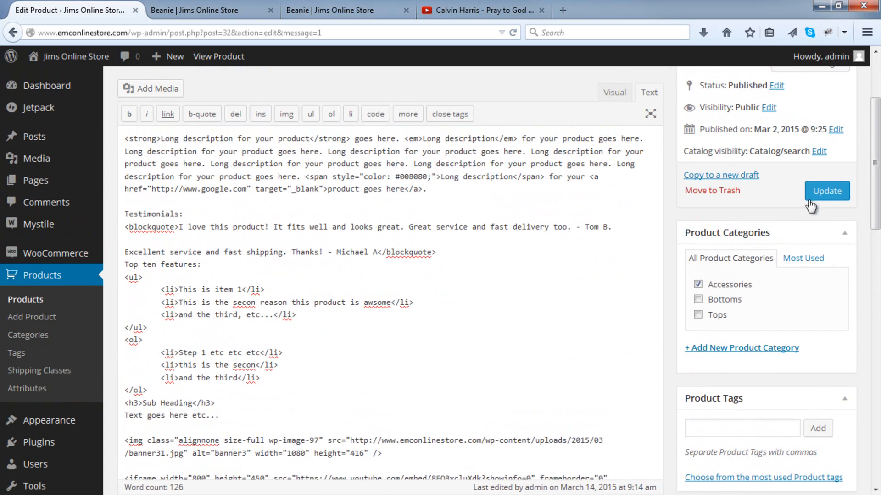
# - Update the Beanie product and go to its store page
pyautogui.click(816, 193)
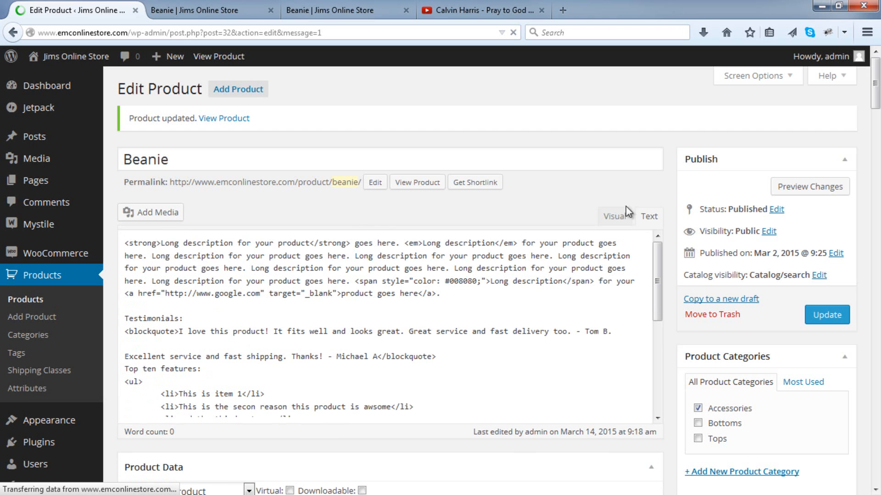
pyautogui.click(614, 216)
pyautogui.scroll(-10, 585, 171)
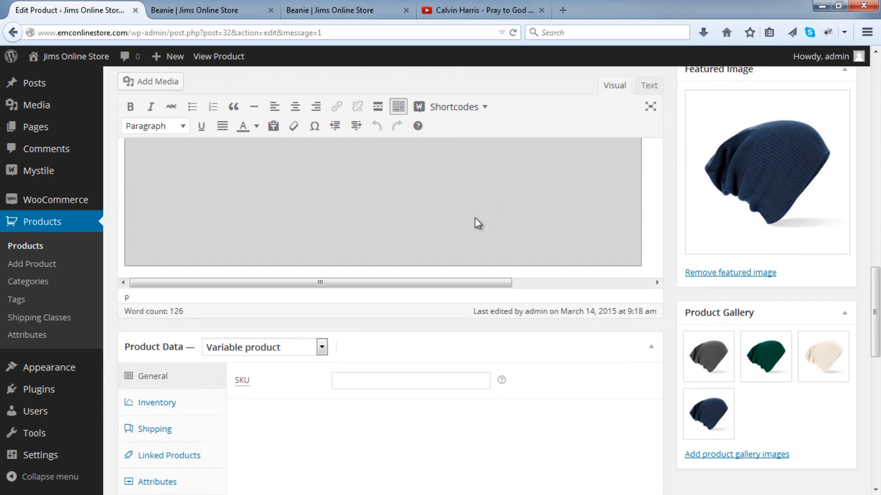
pyautogui.click(343, 10)
# - Reload the Beanie page and play, then pause, the embedded Pray to God video
pyautogui.click(513, 33)
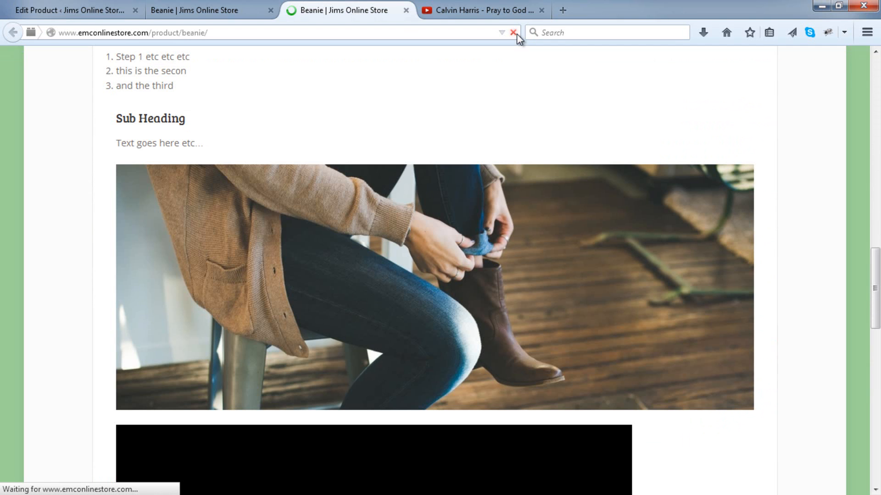
pyautogui.scroll(-5, 623, 153)
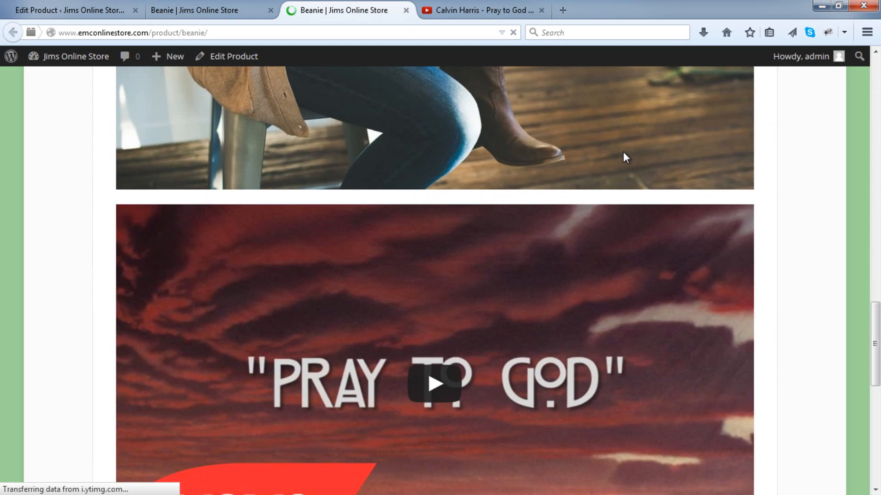
pyautogui.scroll(-3, 623, 154)
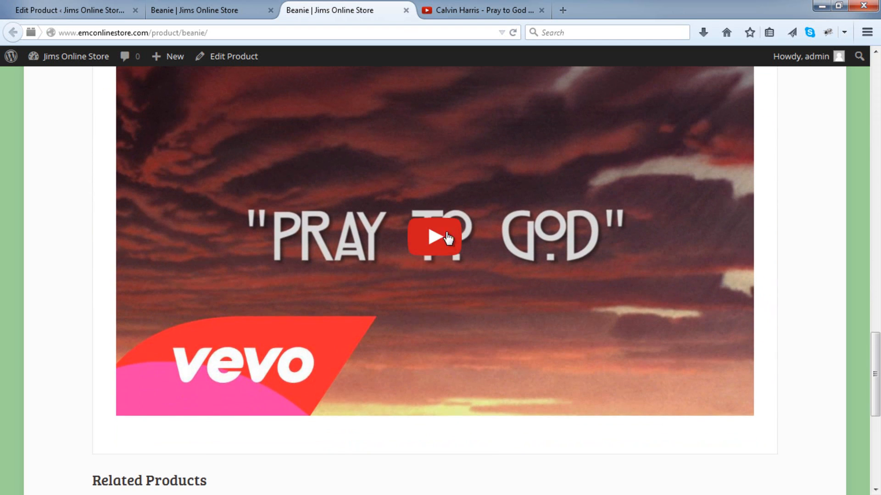
pyautogui.scroll(3, 447, 243)
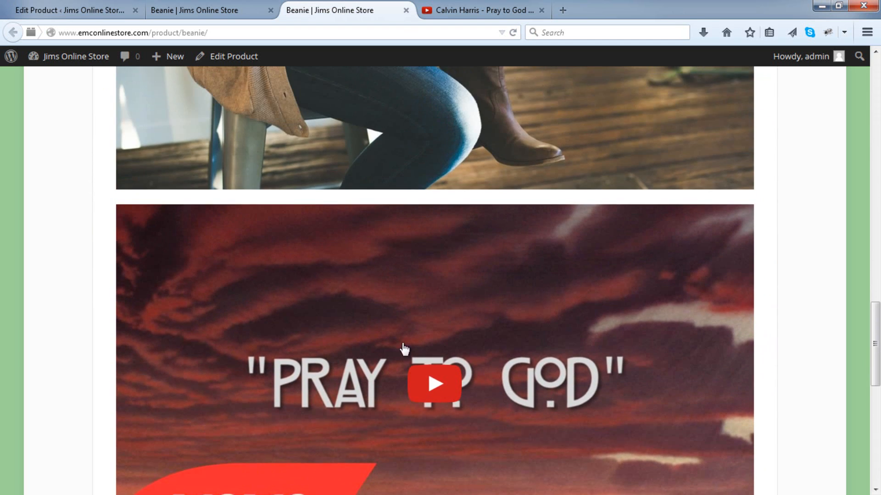
pyautogui.scroll(-2, 291, 258)
pyautogui.click(432, 316)
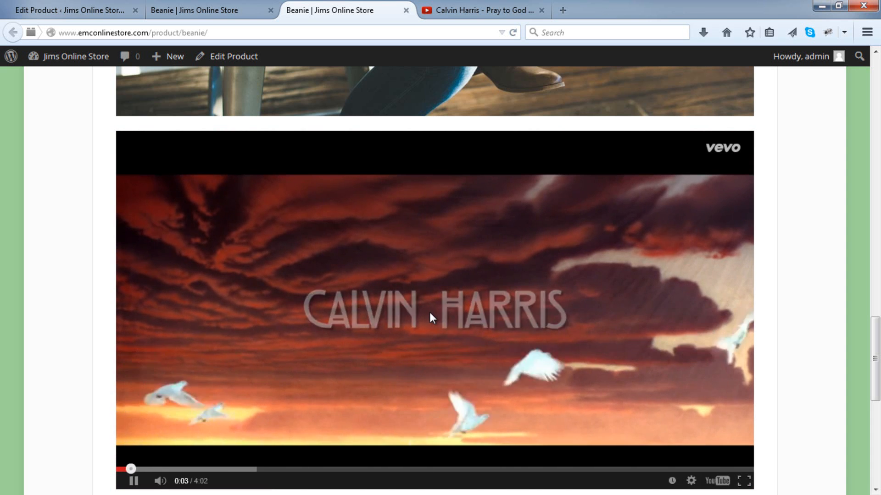
pyautogui.click(431, 316)
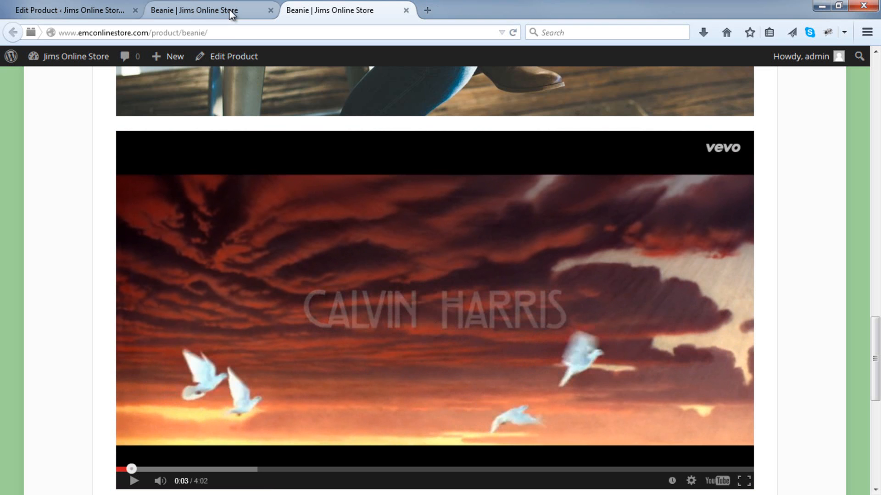
# - Open the Accessories category page from the Products menu
pyautogui.click(232, 15)
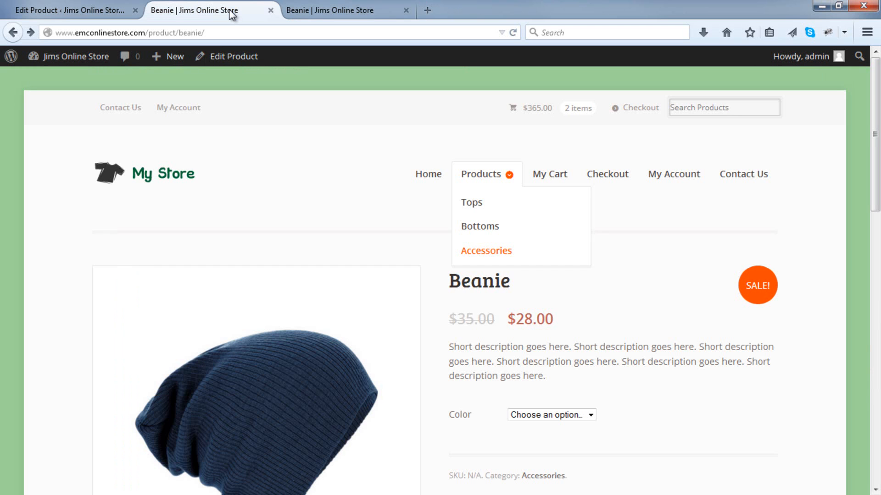
pyautogui.moveTo(501, 185)
pyautogui.click(498, 257)
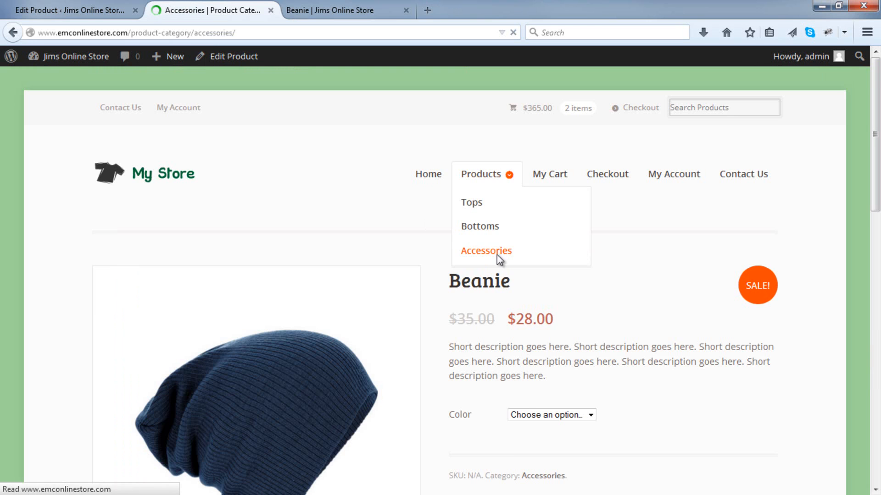
pyautogui.scroll(-3, 512, 259)
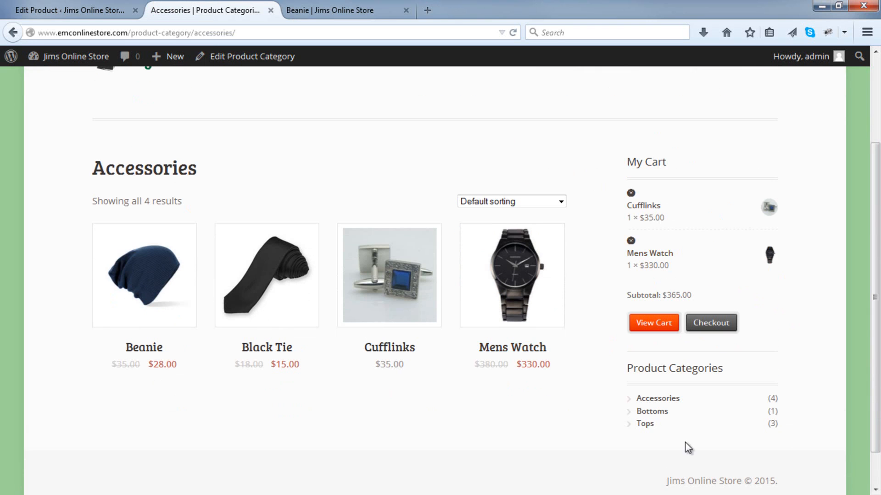
# - From the product editor, open Appearance > Widgets in a new tab and switch to it
pyautogui.scroll(-1, 628, 280)
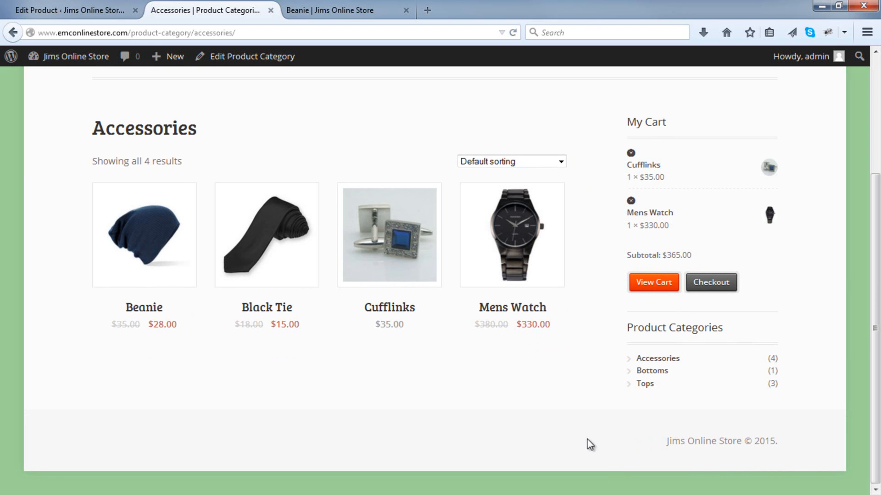
pyautogui.click(118, 6)
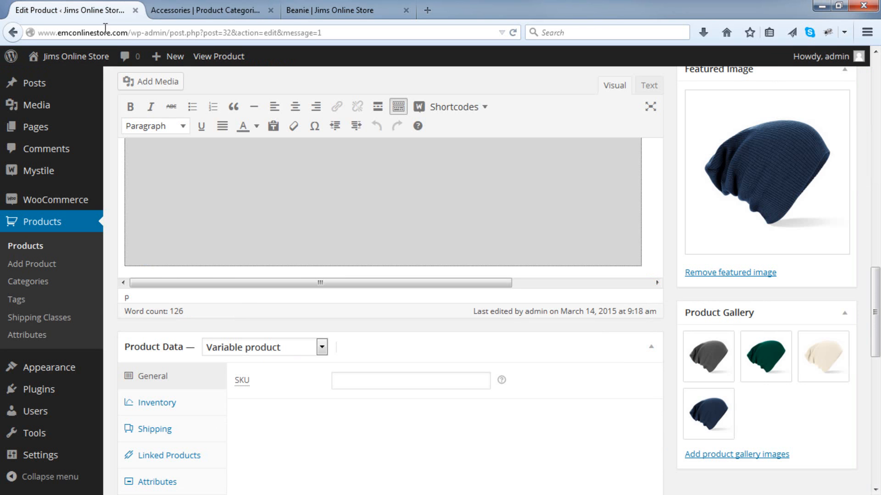
pyautogui.moveTo(64, 368)
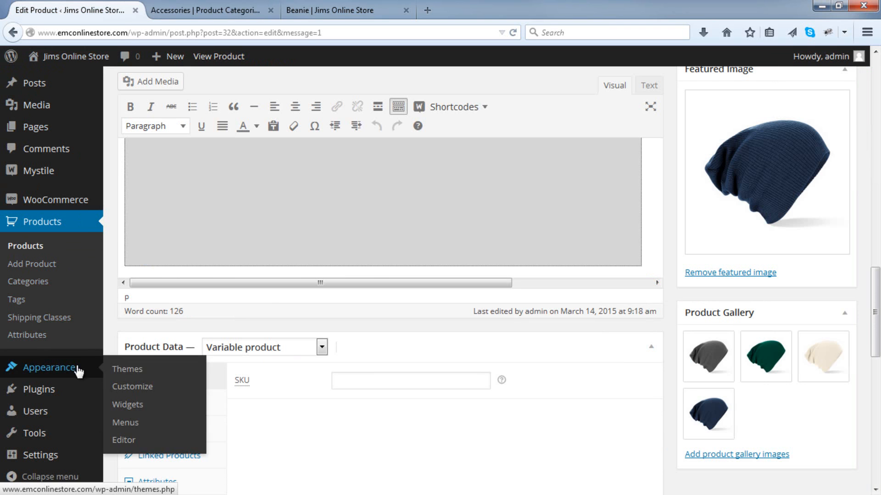
pyautogui.rightClick(128, 405)
pyautogui.click(175, 225)
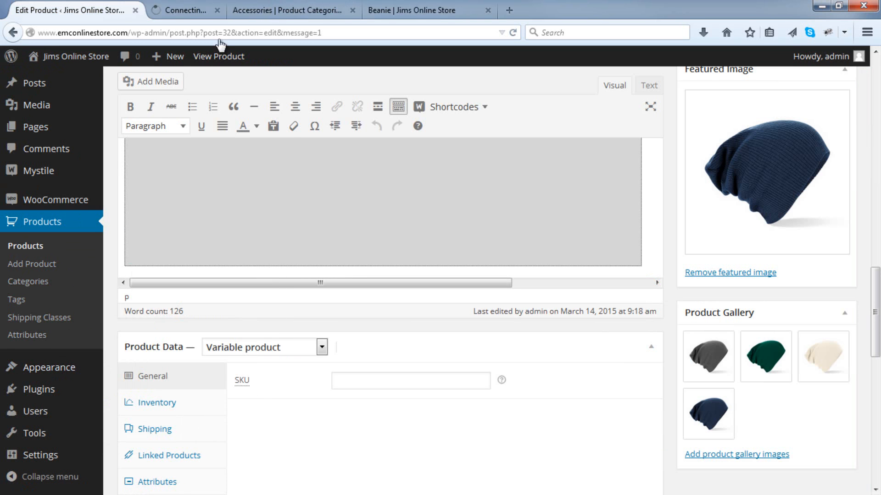
pyautogui.click(201, 10)
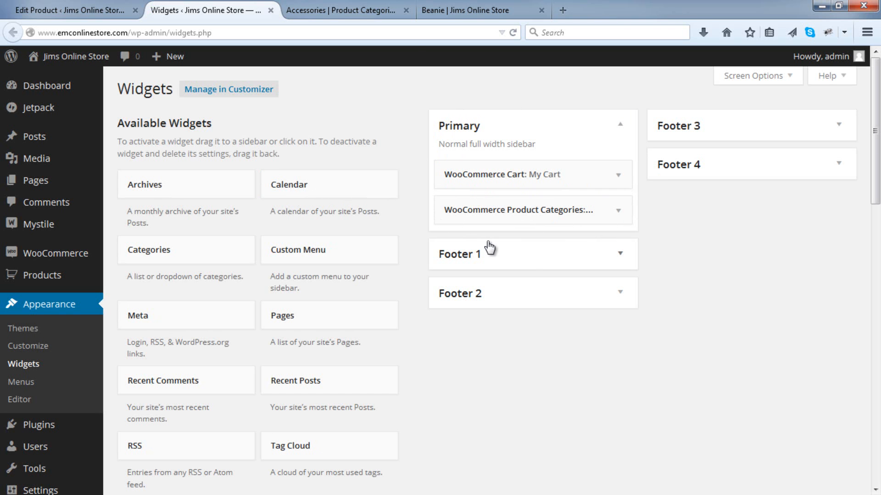
pyautogui.click(340, 10)
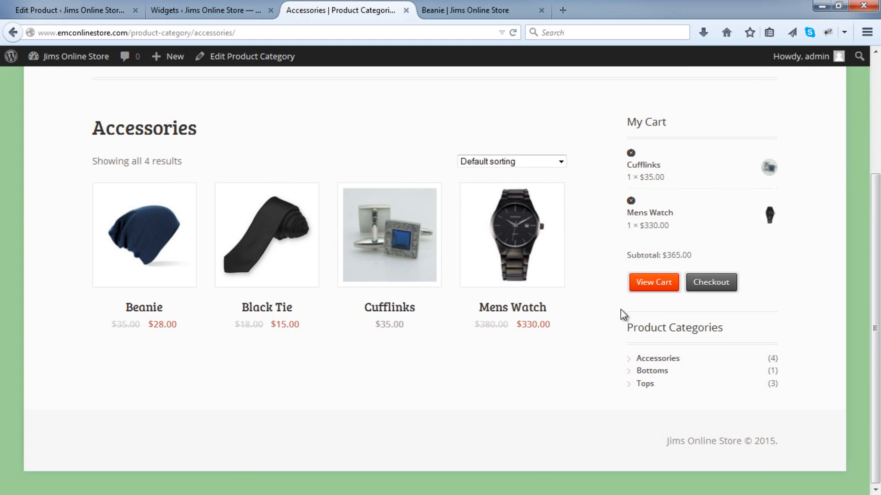
pyautogui.click(205, 10)
pyautogui.scroll(-8, 254, 269)
pyautogui.scroll(-12, 255, 275)
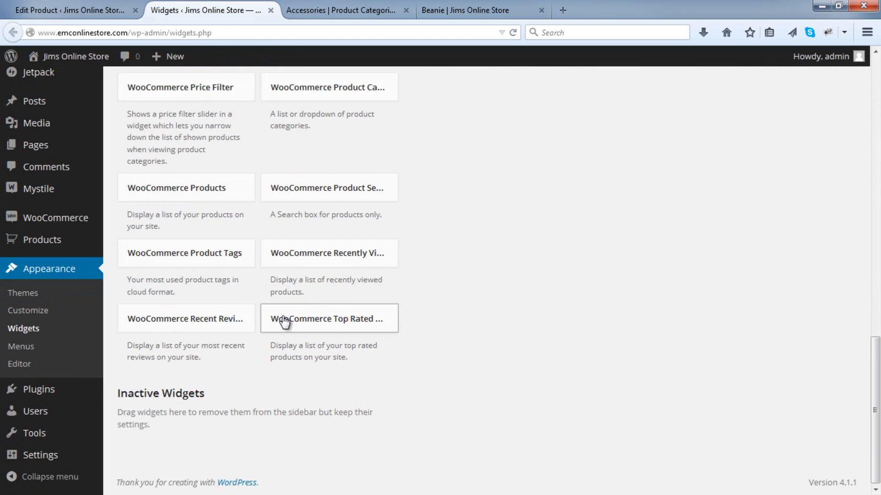
pyautogui.scroll(10, 284, 323)
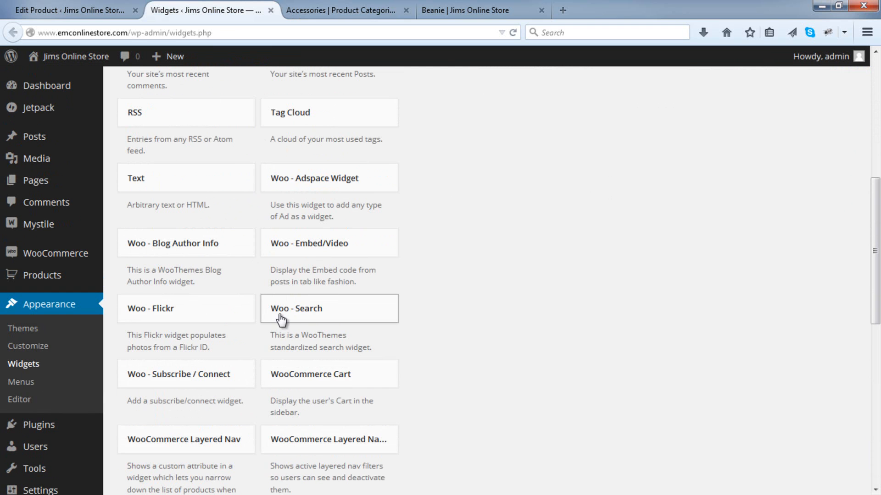
pyautogui.scroll(3, 262, 300)
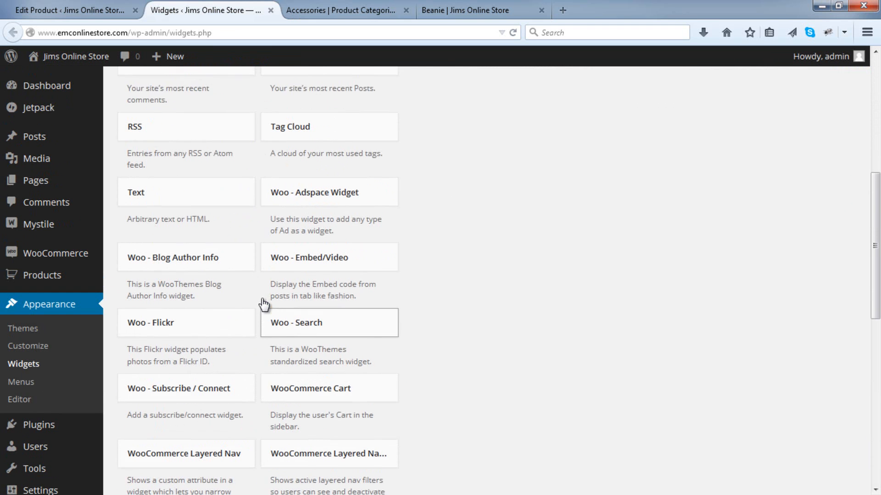
pyautogui.moveTo(206, 324); pyautogui.dragTo(523, 203)
pyautogui.scroll(3, 483, 300)
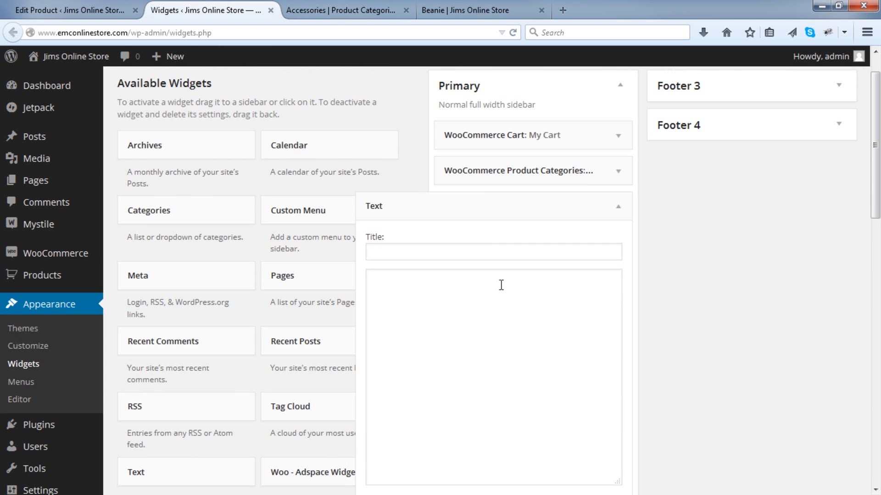
pyautogui.scroll(-3, 476, 252)
pyautogui.click(476, 253)
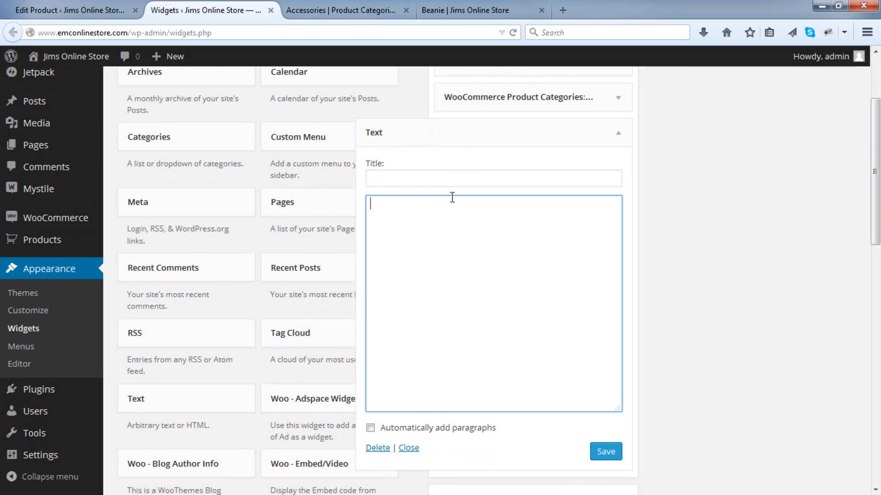
pyautogui.click(378, 449)
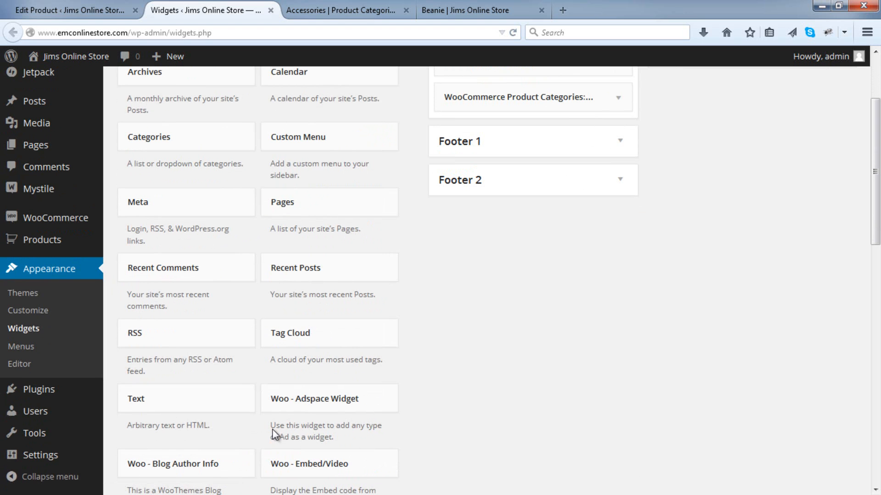
# - Search Plugins > Add New for 'black studio tinymce'
pyautogui.moveTo(48, 396)
pyautogui.click(137, 411)
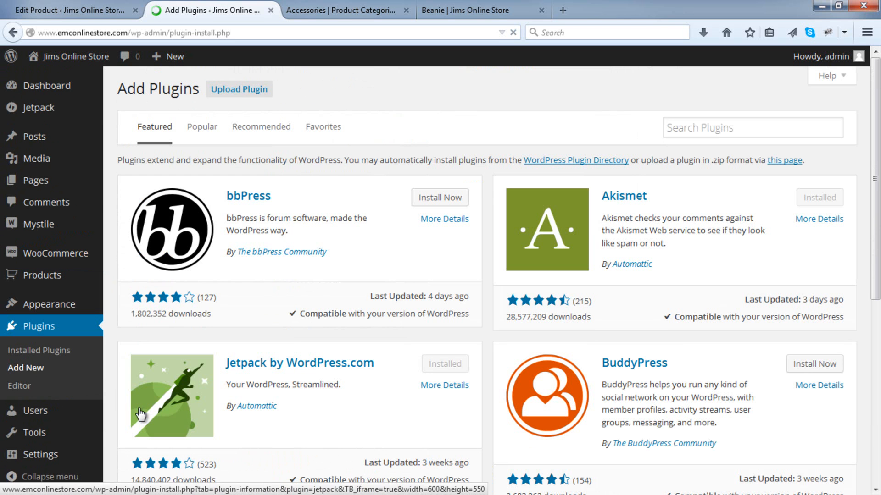
pyautogui.click(684, 129)
pyautogui.write('black studio tiny')
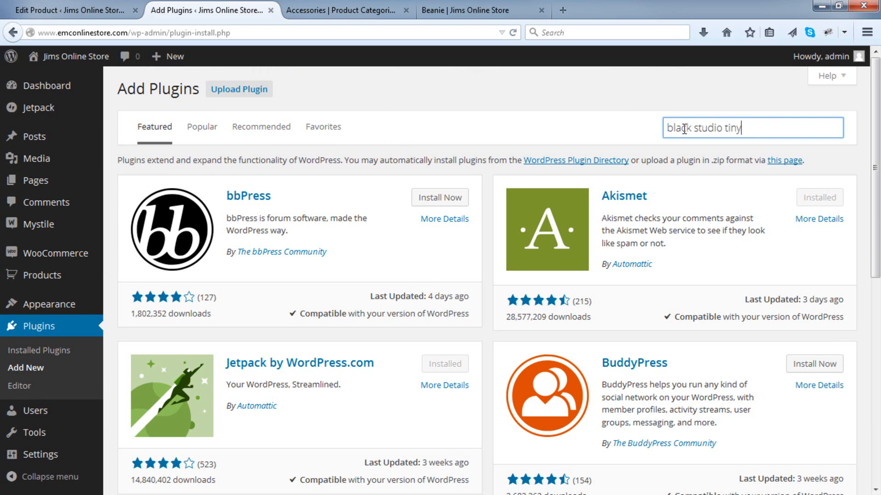
pyautogui.write('mce')
pyautogui.press('Return')
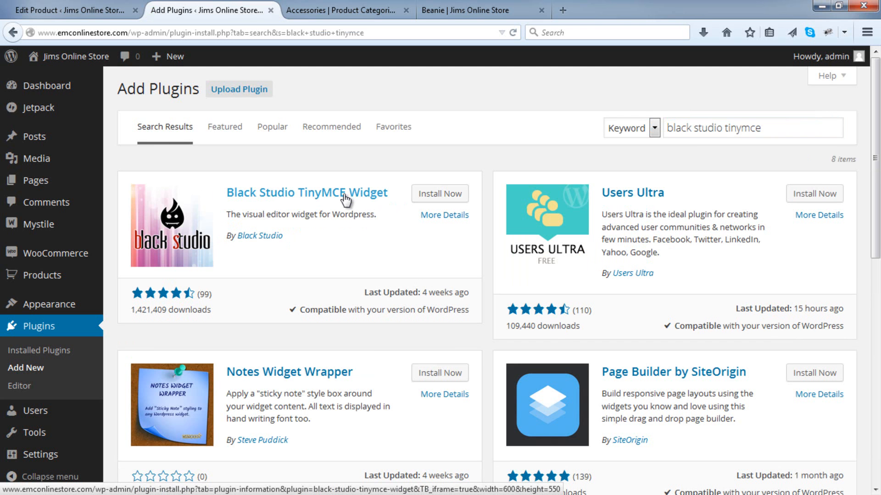
# - Install and activate the Black Studio TinyMCE Widget 2.2.3 plugin
pyautogui.click(423, 197)
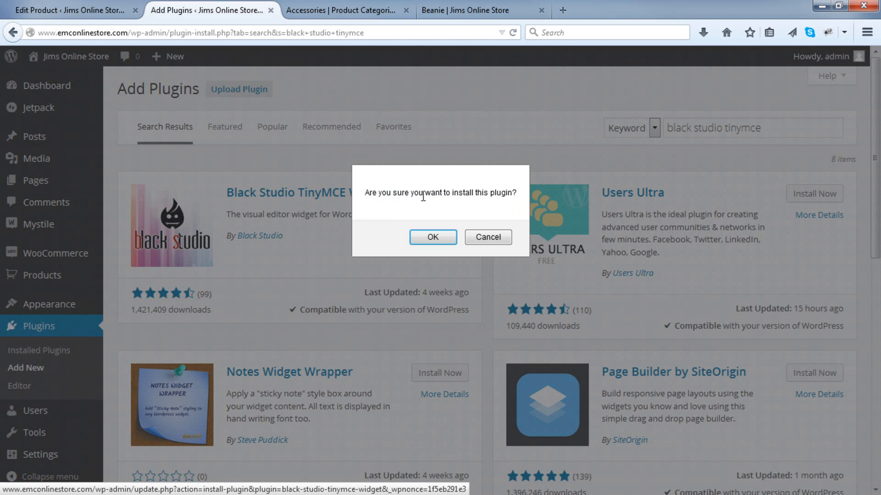
pyautogui.click(431, 235)
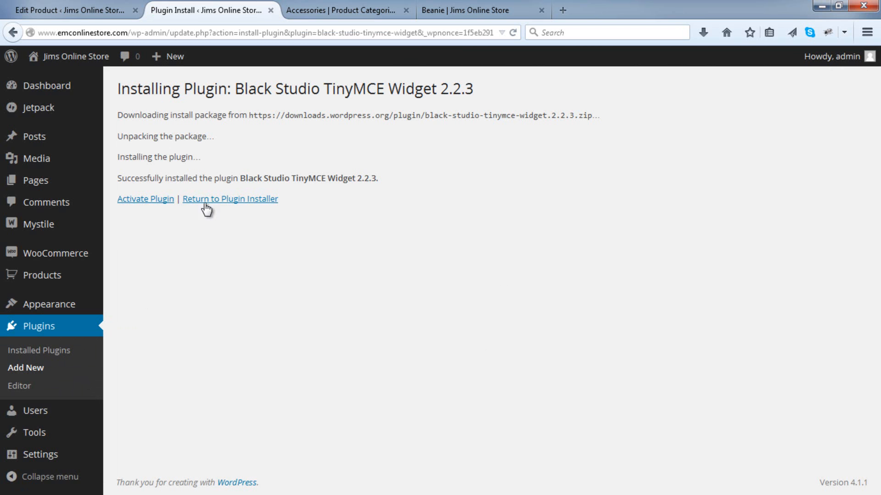
pyautogui.click(165, 204)
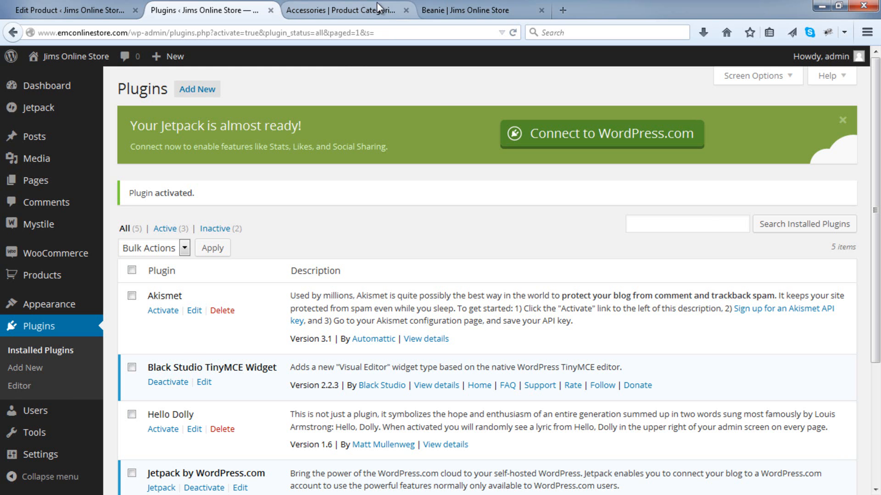
pyautogui.click(433, 9)
pyautogui.click(174, 7)
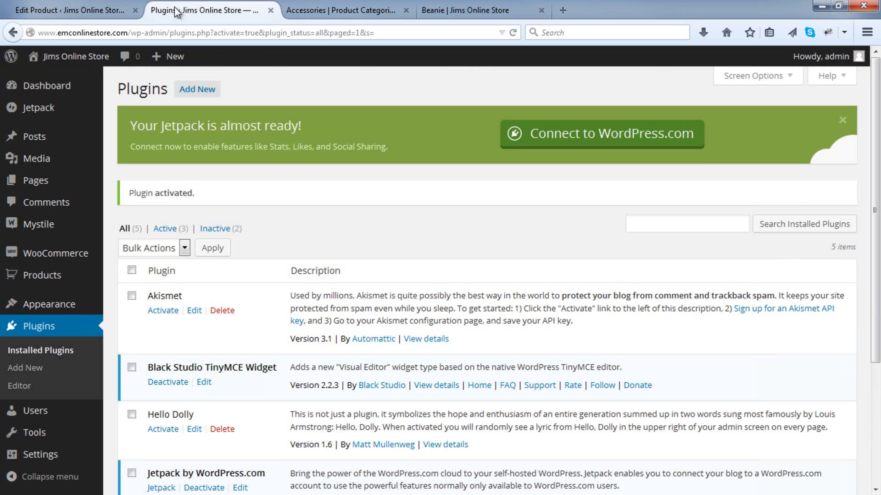
pyautogui.click(123, 8)
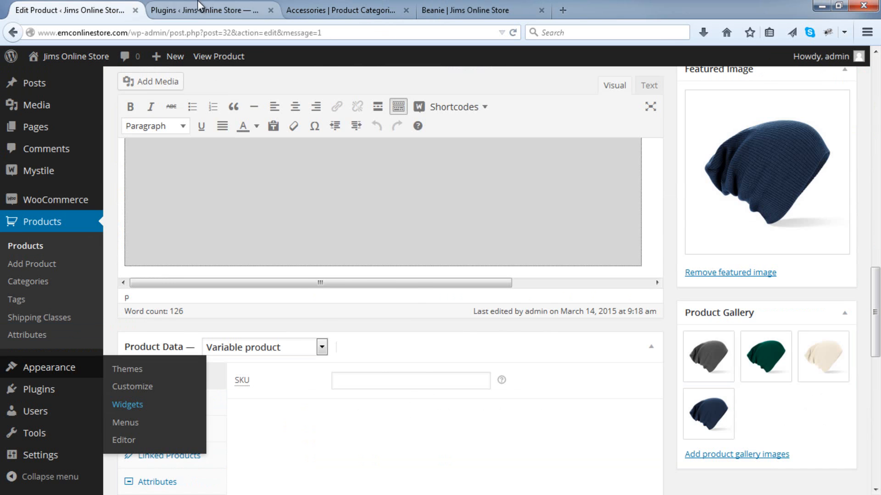
pyautogui.click(170, 5)
# - Drag a Visual Editor widget into the Primary sidebar on the Widgets page
pyautogui.moveTo(65, 305)
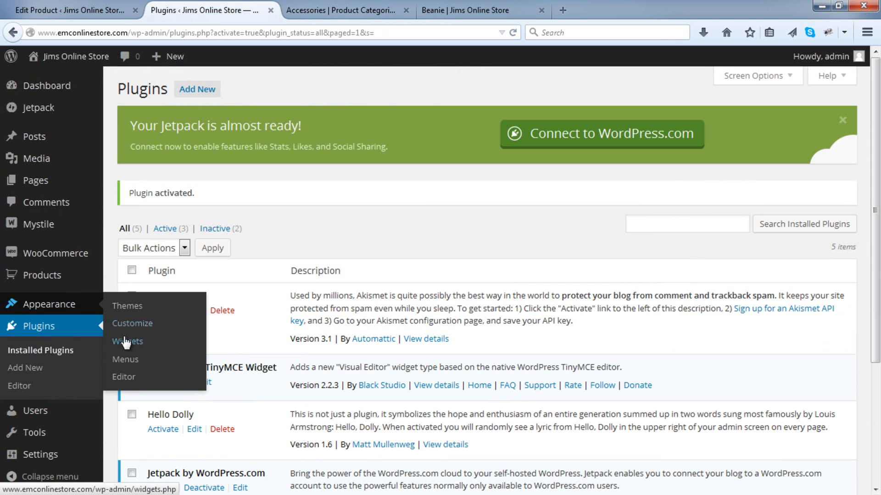
pyautogui.click(125, 341)
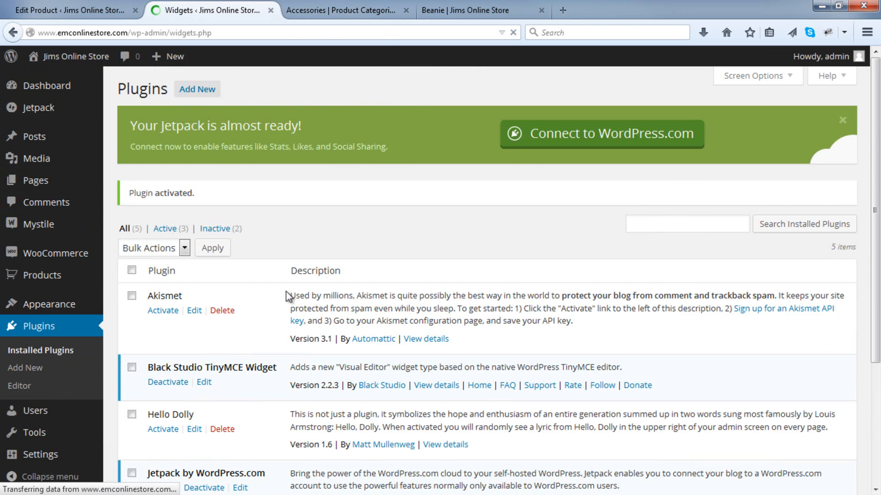
pyautogui.scroll(-10, 286, 290)
pyautogui.scroll(-4, 286, 291)
pyautogui.scroll(-3, 286, 291)
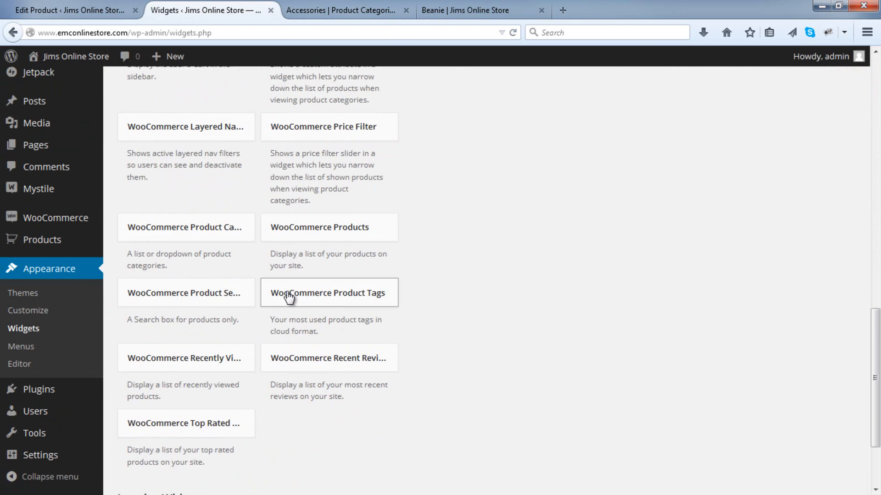
pyautogui.scroll(10, 289, 299)
pyautogui.moveTo(296, 298); pyautogui.dragTo(477, 243)
pyautogui.scroll(5, 356, 297)
pyautogui.scroll(-3, 587, 246)
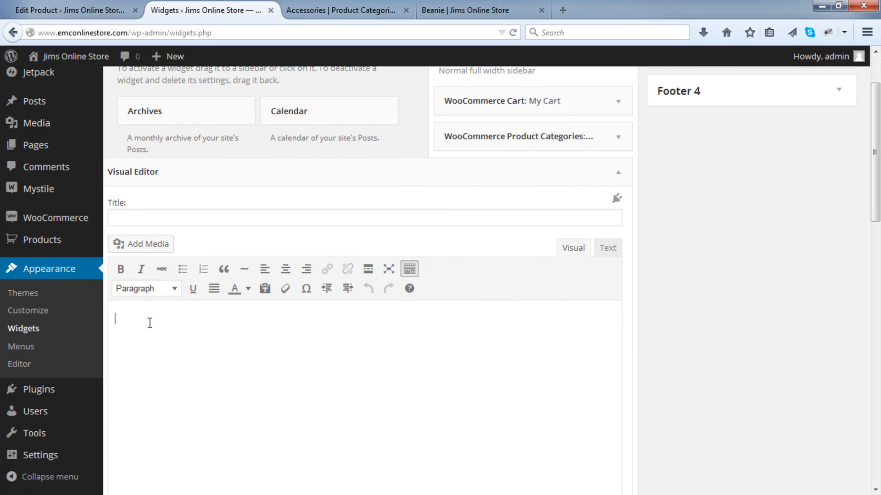
# - Fill the widget's content with 'asadfasdf' and collapse it
pyautogui.click(153, 219)
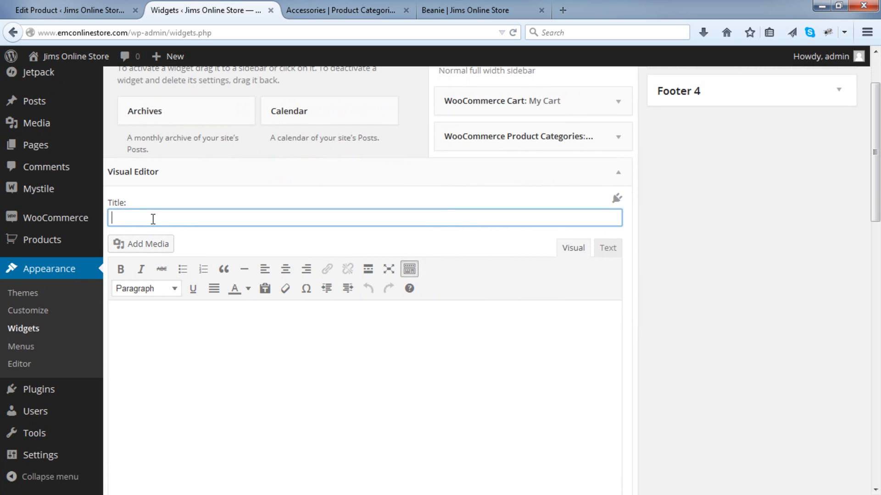
pyautogui.click(200, 377)
pyautogui.write('asadfasdf')
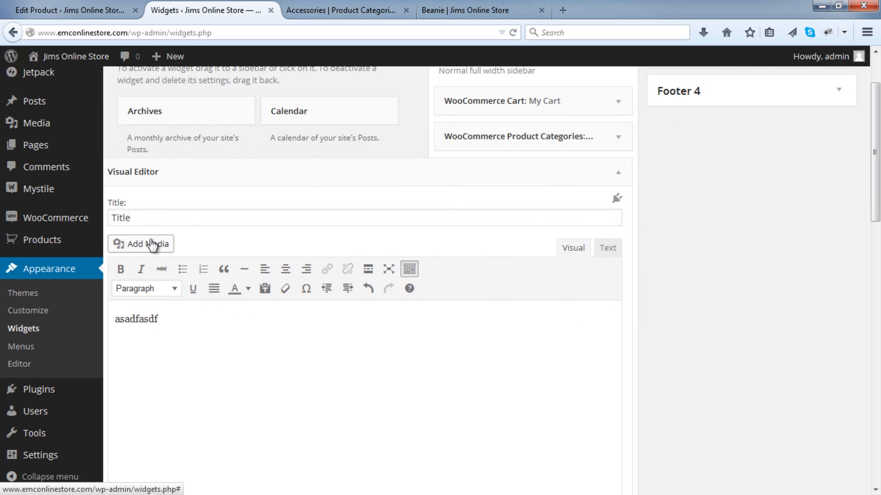
pyautogui.click(153, 244)
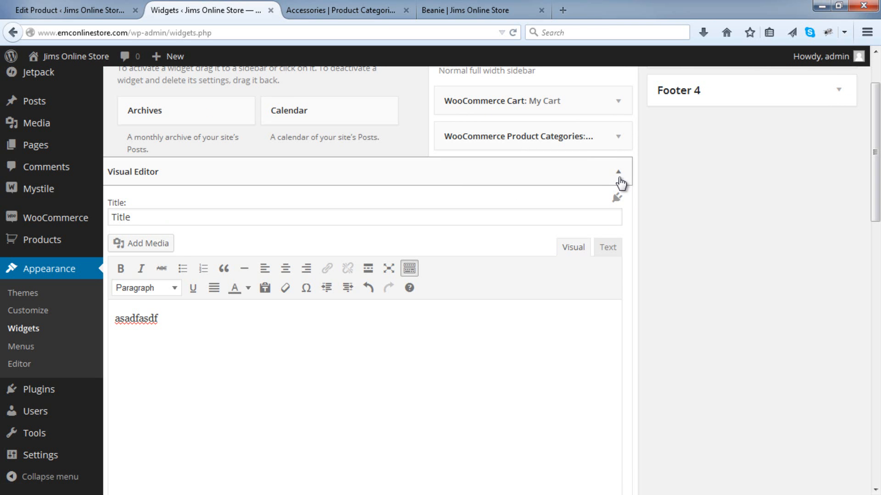
pyautogui.click(618, 177)
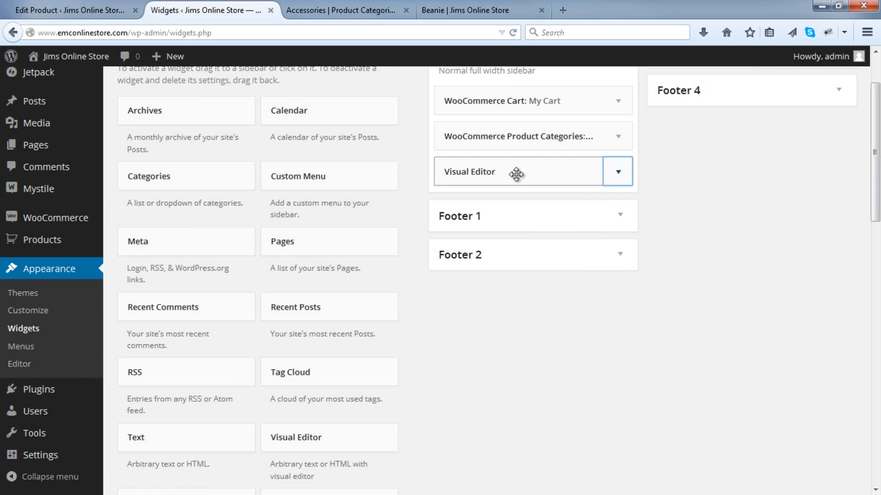
# - Check the Accessories storefront, then reopen and collapse the Visual Editor widget
pyautogui.click(352, 10)
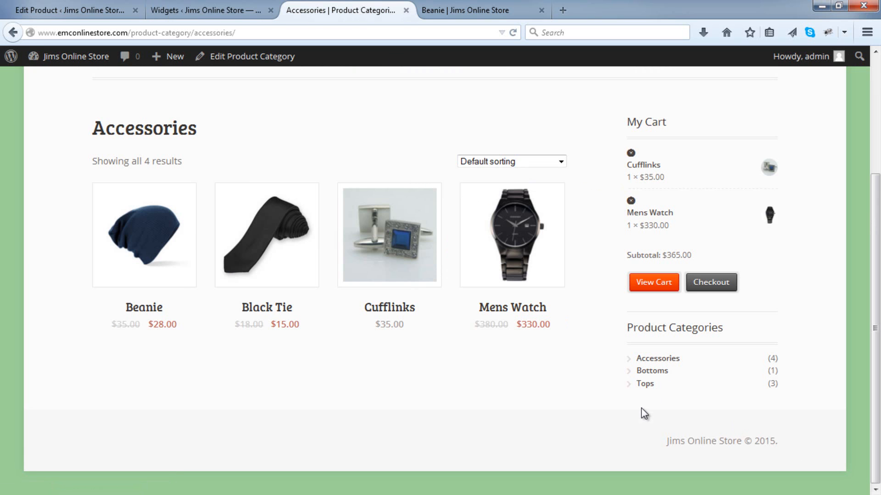
pyautogui.click(231, 9)
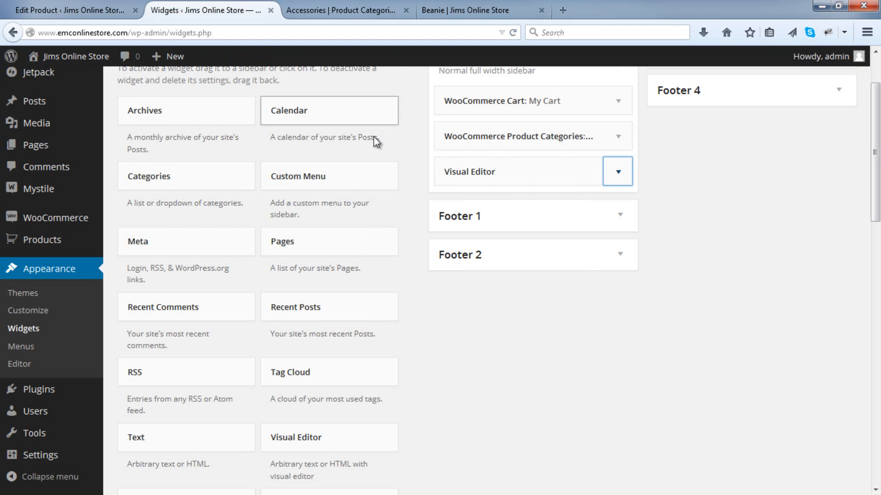
pyautogui.click(617, 178)
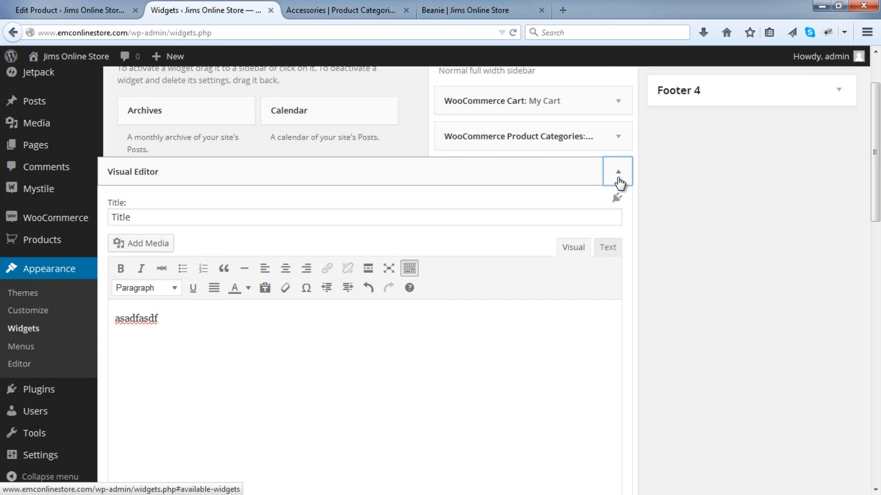
pyautogui.click(618, 182)
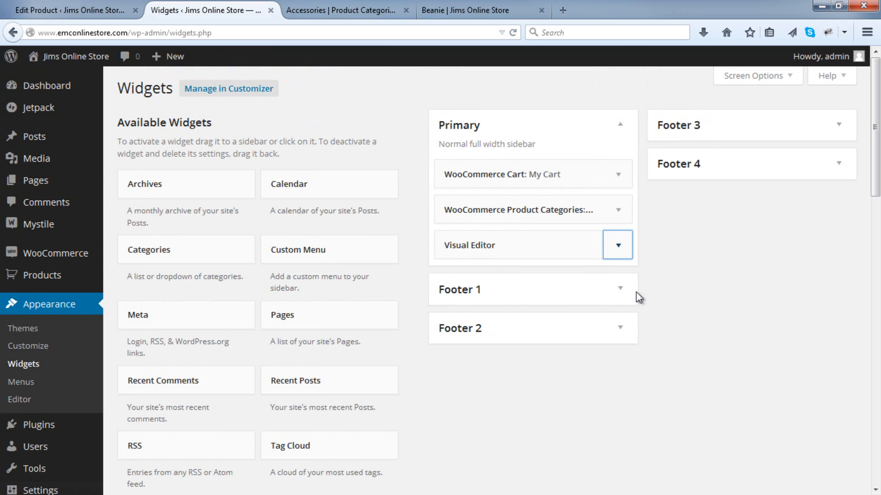
# - Expand the Footer 1 widget area, then switch to the admin Dashboard tab
pyautogui.click(625, 292)
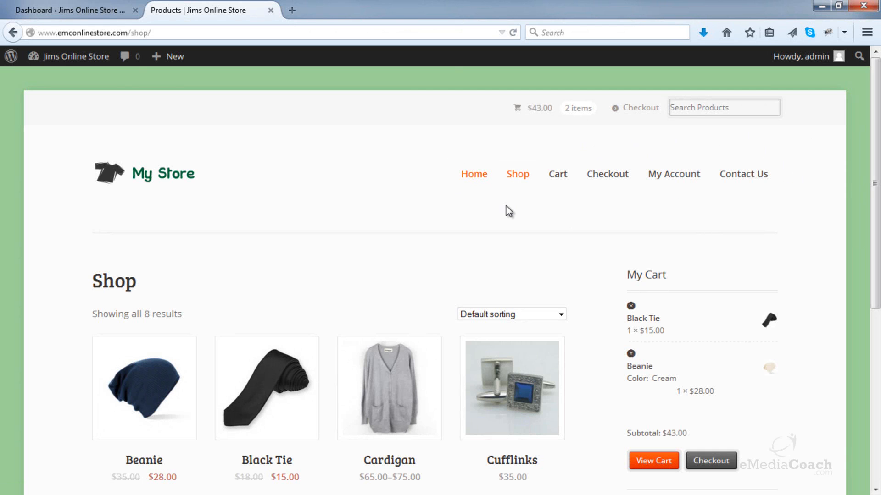
pyautogui.click(91, 11)
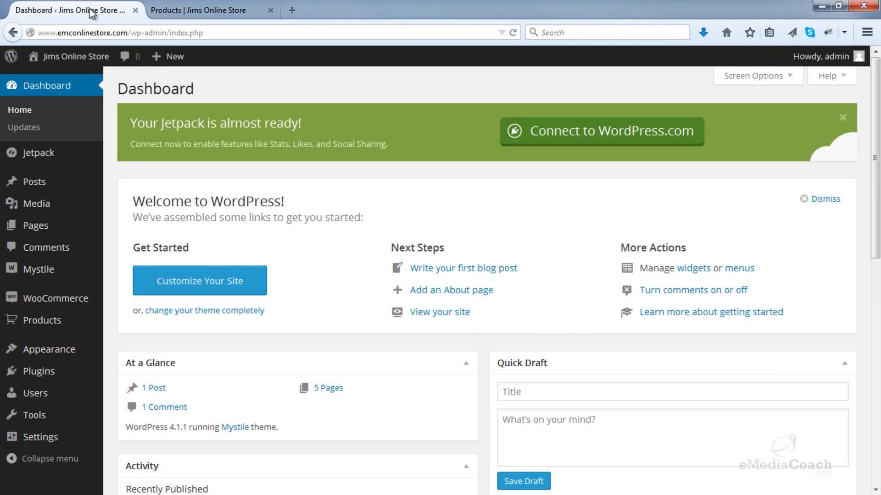
pyautogui.moveTo(15, 350)
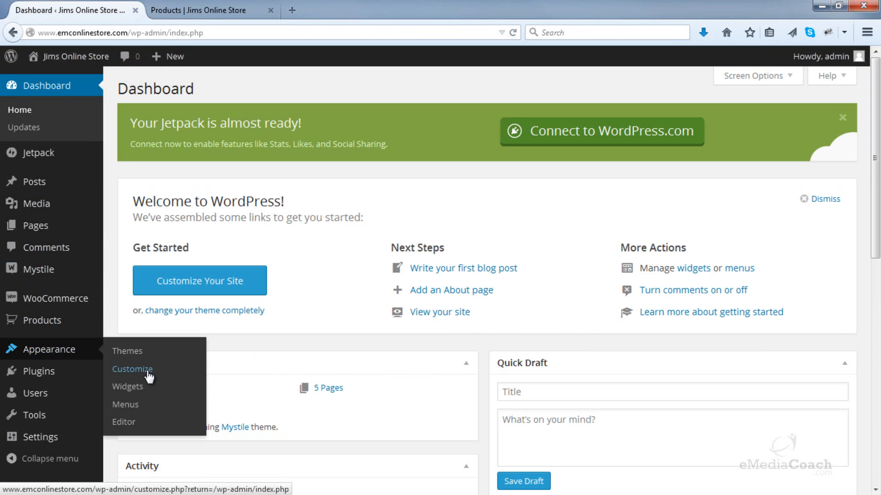
# - Create a menu named 'Main Menu' assigned to the Primary Menu location
pyautogui.click(129, 406)
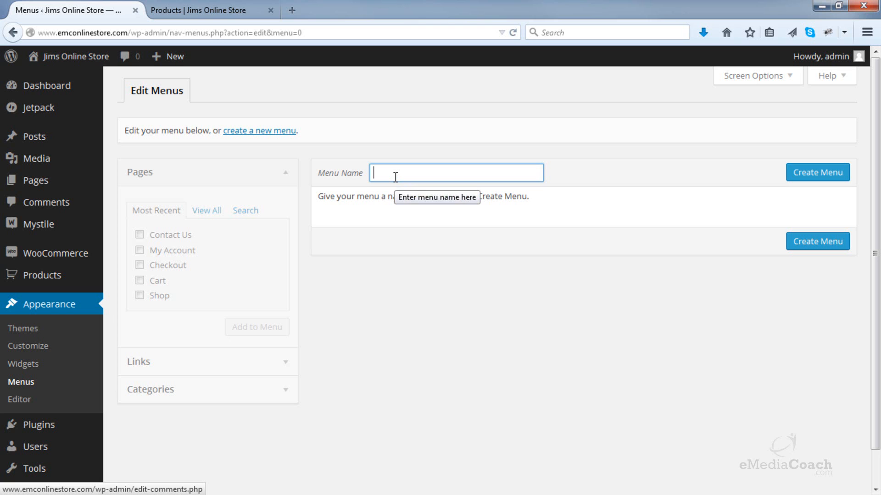
pyautogui.write('Main Menu')
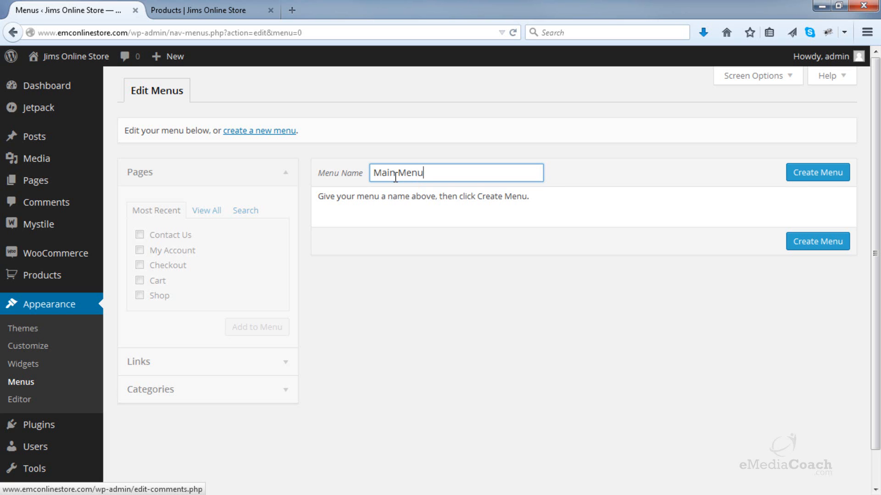
pyautogui.click(802, 173)
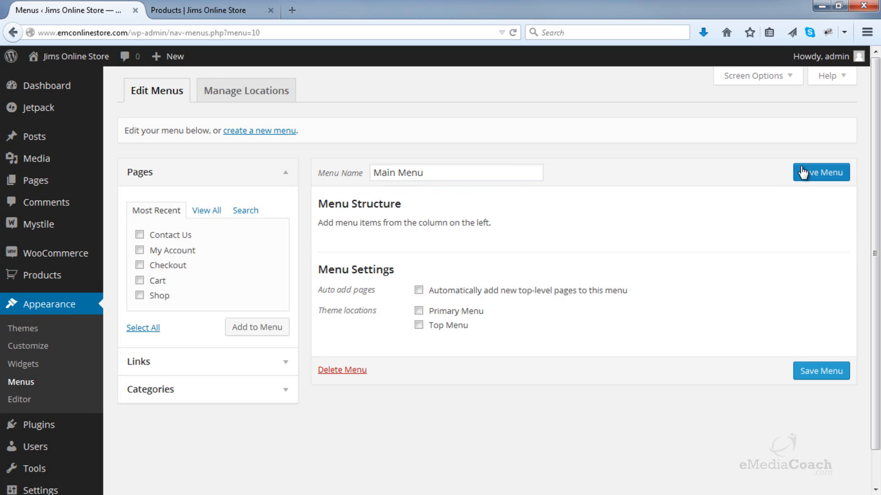
pyautogui.click(419, 312)
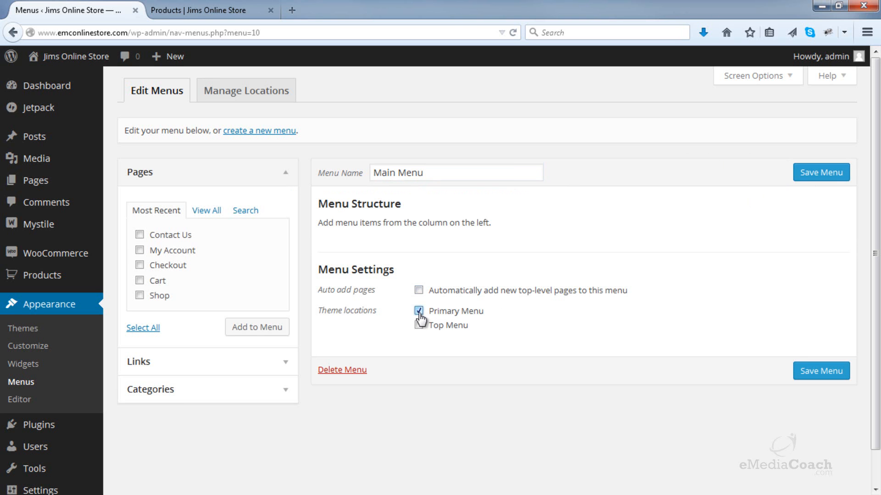
pyautogui.click(818, 173)
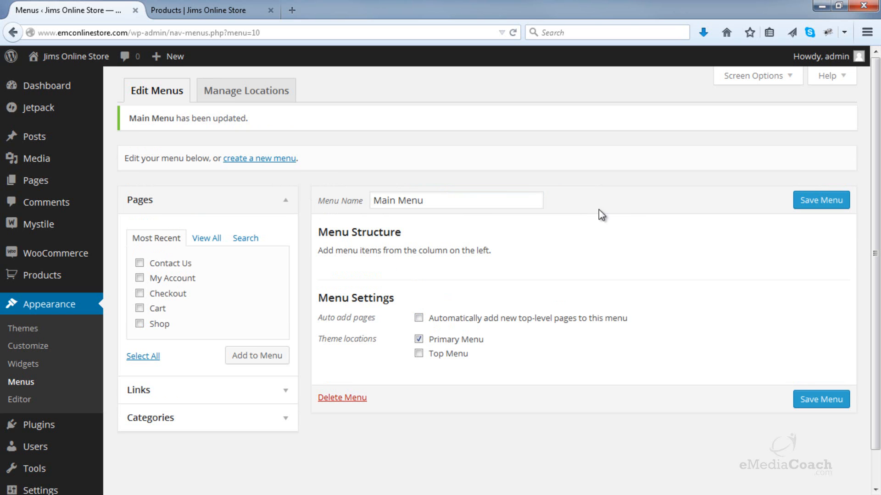
# - Add Contact Us, My Account, Checkout, Cart and Shop pages, save, and reload the shop
pyautogui.click(139, 264)
pyautogui.click(139, 279)
pyautogui.click(140, 294)
pyautogui.click(139, 309)
pyautogui.click(139, 324)
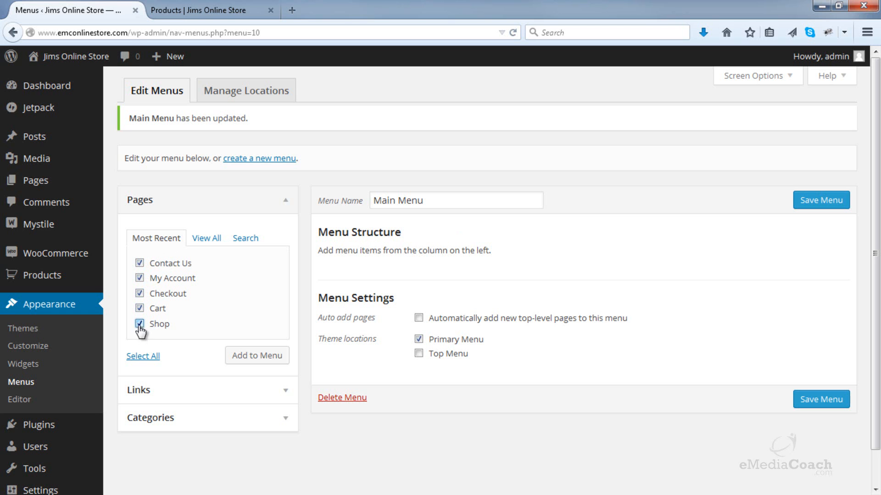
pyautogui.click(231, 356)
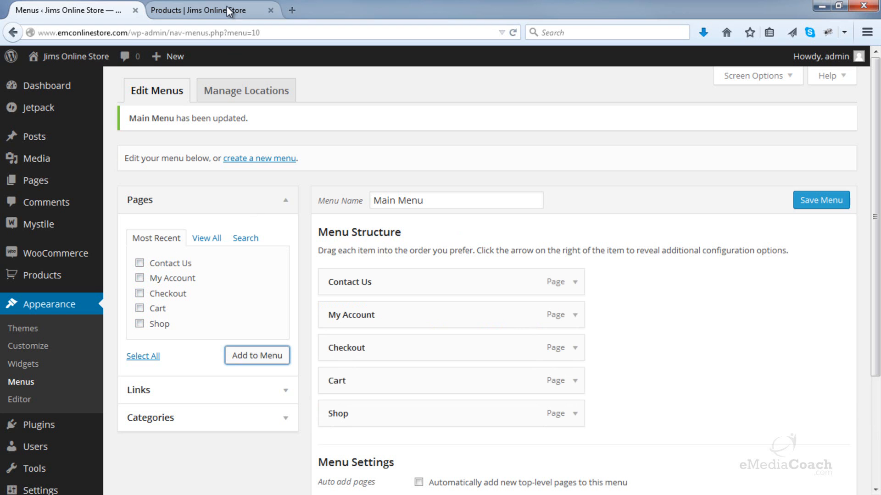
pyautogui.click(807, 203)
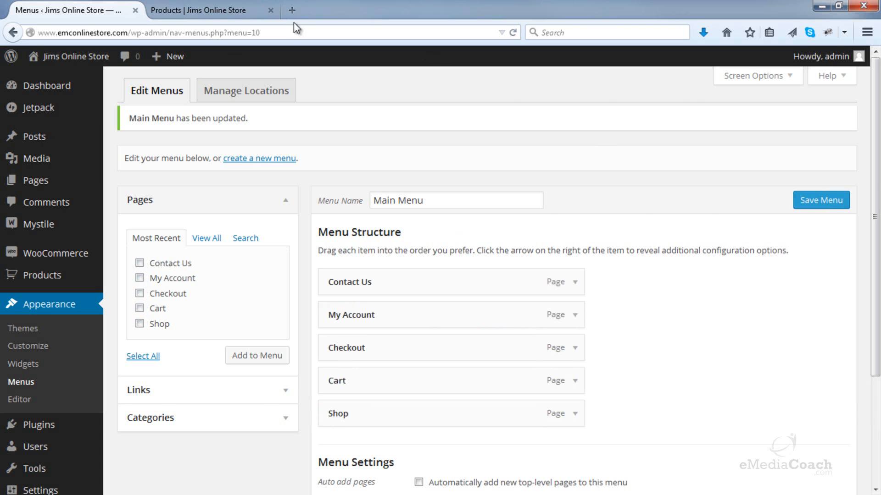
pyautogui.click(257, 11)
pyautogui.click(513, 33)
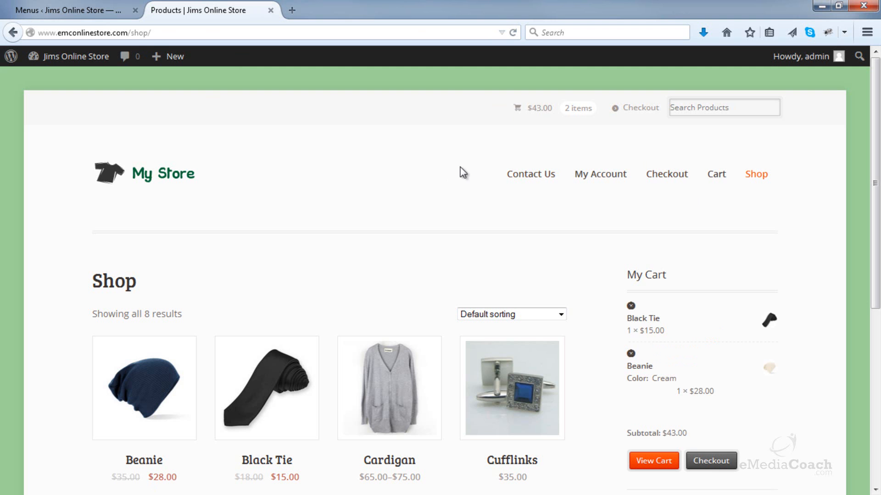
# - Reorder the Main Menu items to Shop, Cart, Checkout, My Account, Contact Us and save
pyautogui.click(105, 10)
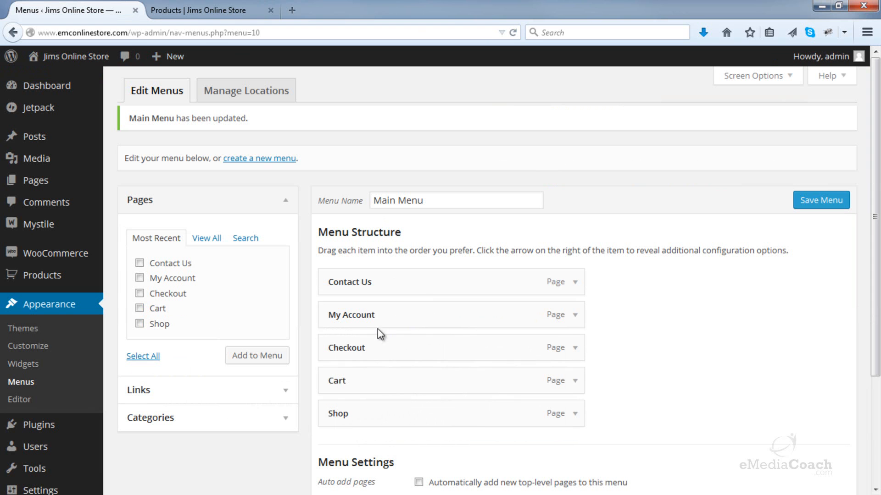
pyautogui.moveTo(377, 281)
pyautogui.mouseDown()
pyautogui.moveTo(383, 415)
pyautogui.moveTo(373, 273)
pyautogui.moveTo(375, 283)
pyautogui.mouseUp()
pyautogui.moveTo(374, 360); pyautogui.dragTo(376, 381)
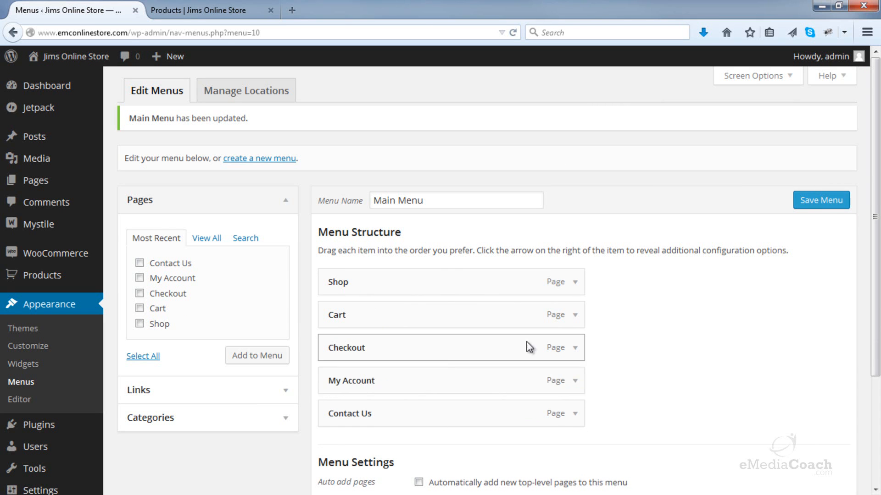
pyautogui.click(831, 211)
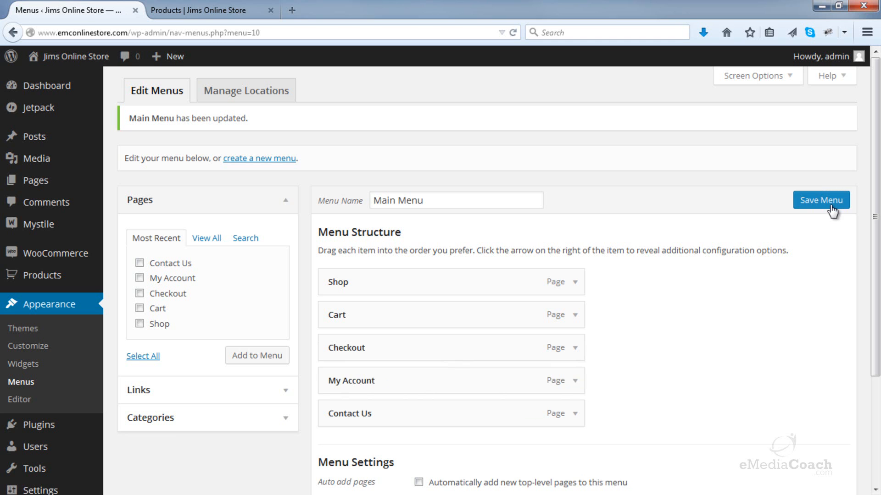
# - Add a 'Home' custom link to the site URL at the top, save, and check the shop page
pyautogui.click(290, 391)
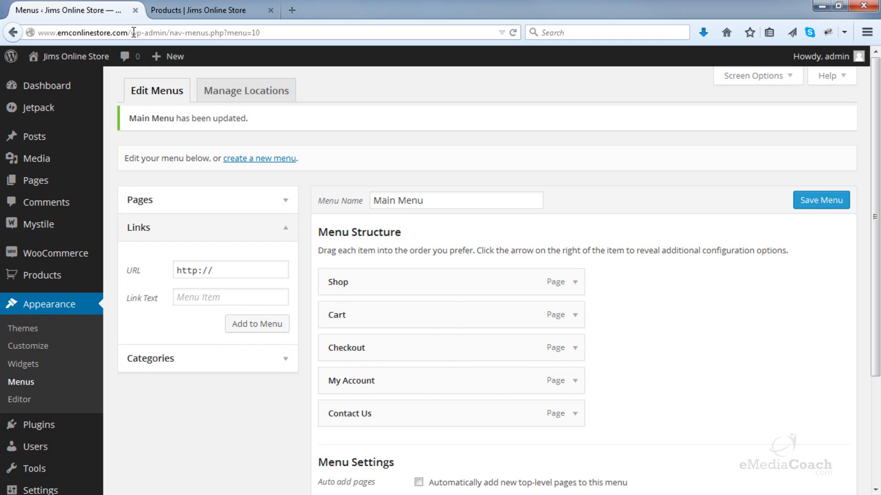
pyautogui.moveTo(131, 32); pyautogui.dragTo(5, 33)
pyautogui.hotkey('ctrl', 'c')
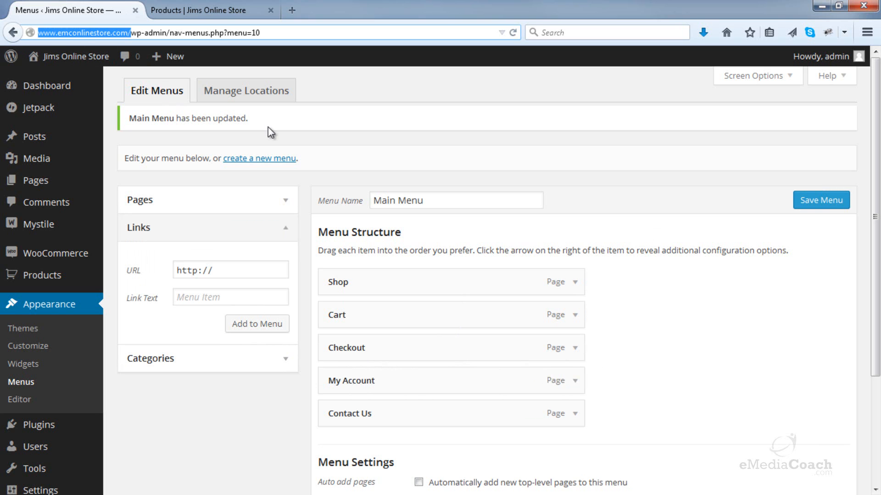
pyautogui.tripleClick(234, 270)
pyautogui.hotkey('ctrl', 'v')
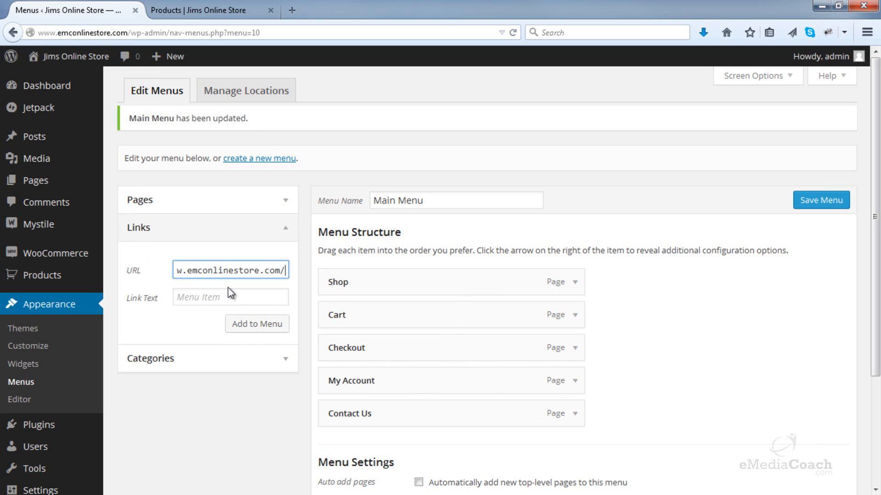
pyautogui.click(231, 296)
pyautogui.write('Home')
pyautogui.click(257, 329)
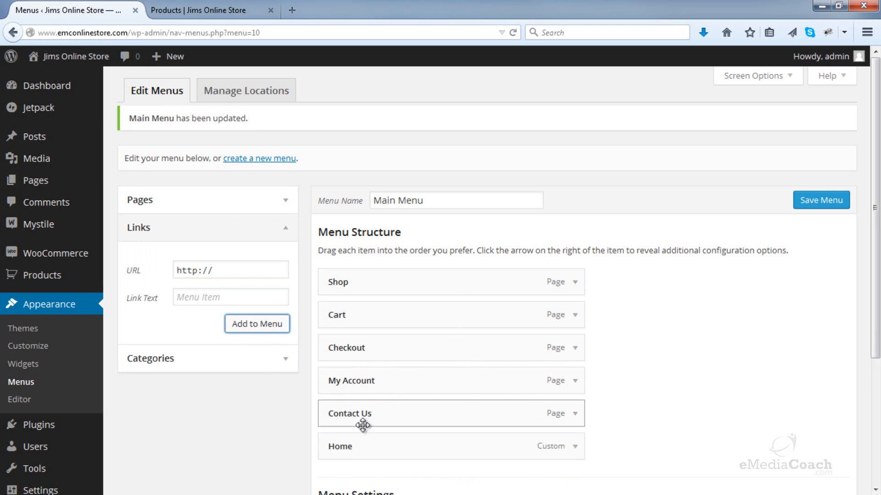
pyautogui.moveTo(360, 448); pyautogui.dragTo(363, 271)
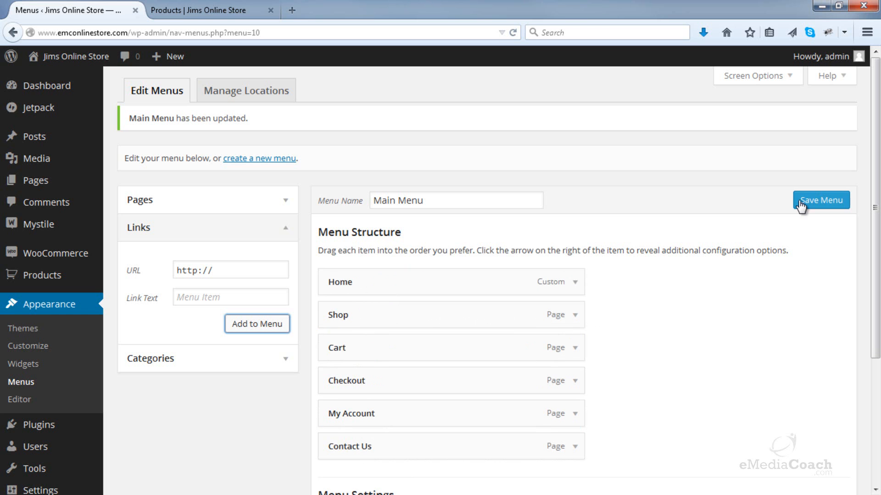
pyautogui.click(801, 200)
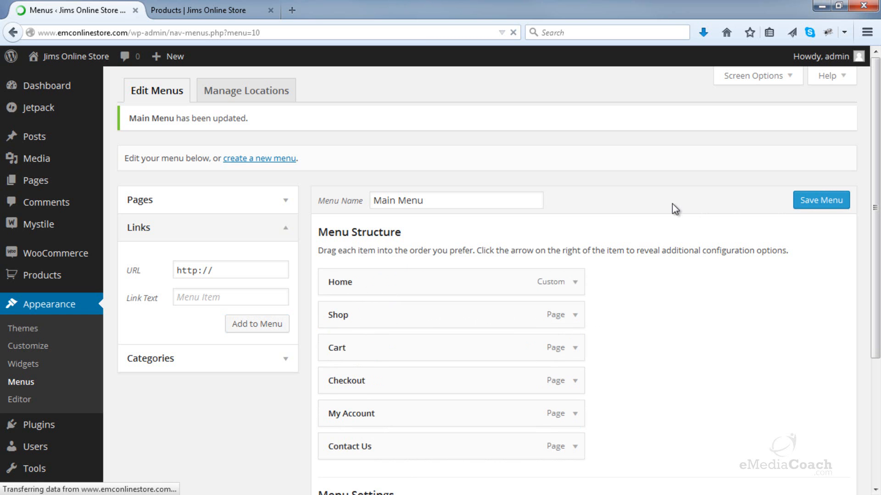
pyautogui.click(257, 11)
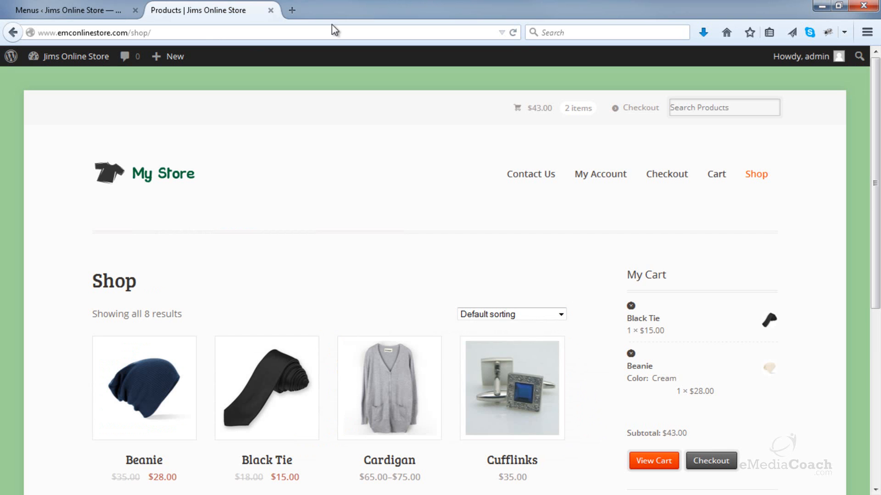
pyautogui.click(514, 33)
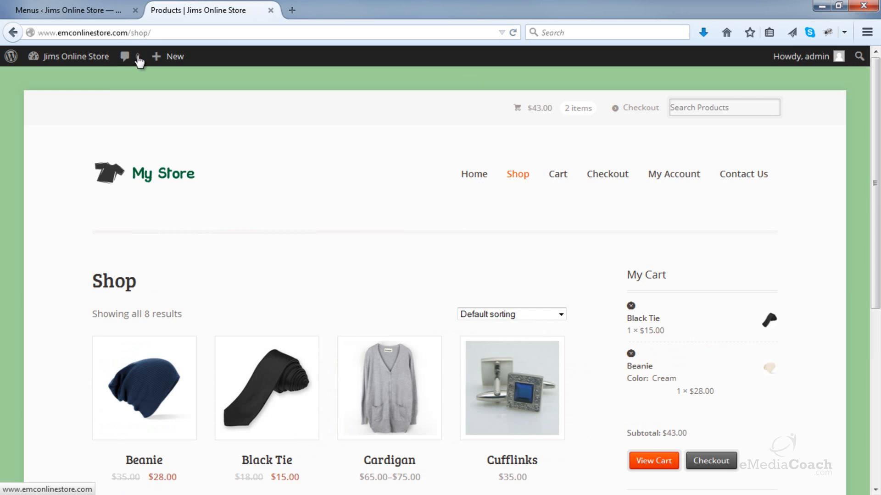
pyautogui.click(98, 11)
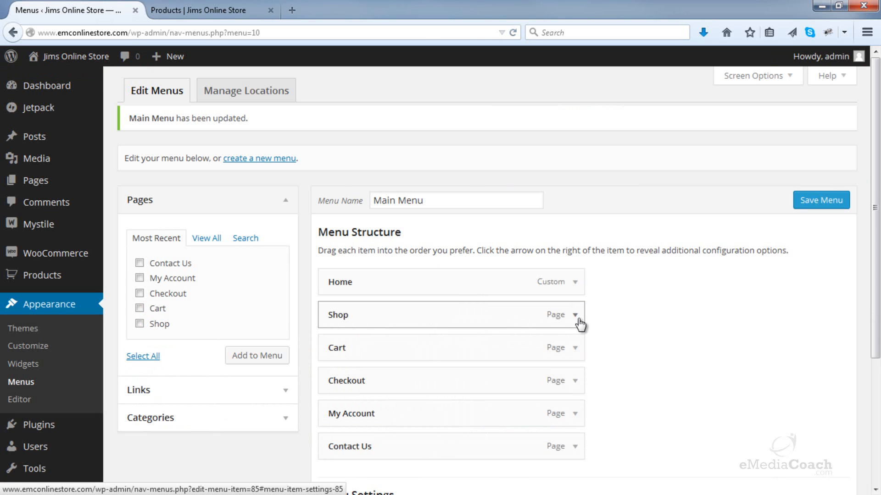
# - Change the Shop menu item's navigation label to 'Products'
pyautogui.click(574, 316)
pyautogui.scroll(-3, 580, 325)
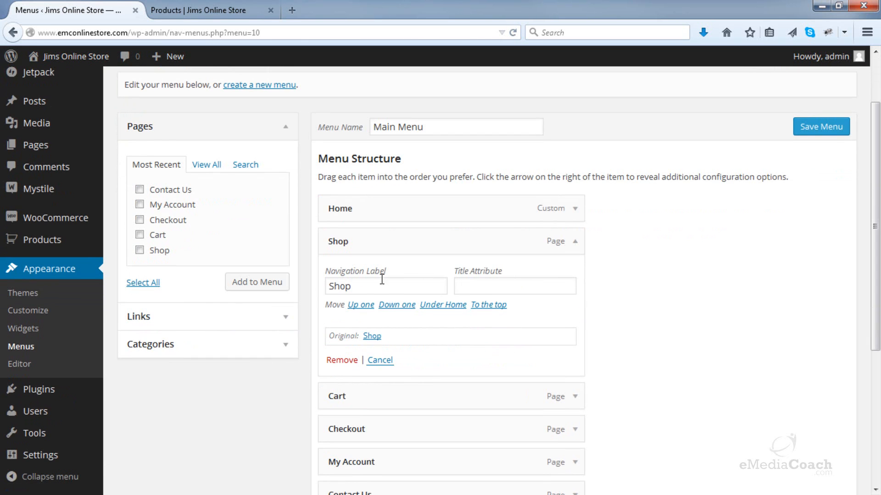
pyautogui.moveTo(381, 281); pyautogui.dragTo(278, 279)
pyautogui.write(';r')
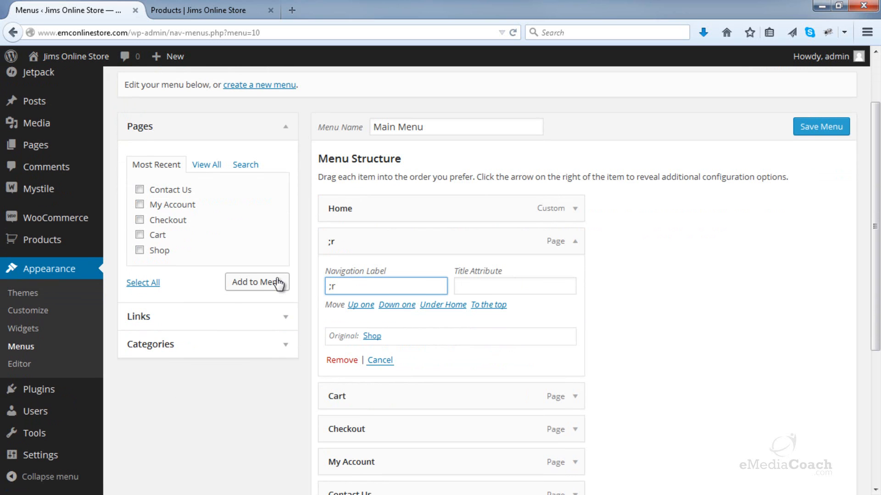
pyautogui.press('BackSpace')
pyautogui.press('BackSpace')
pyautogui.write('Products')
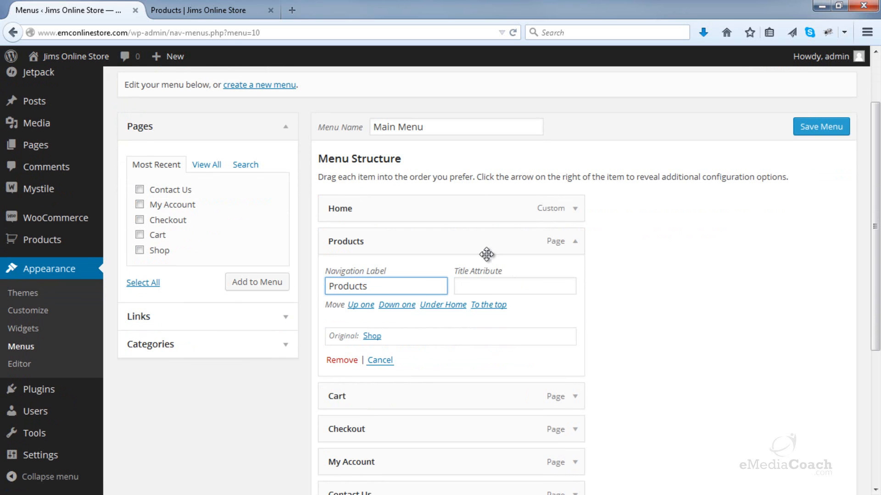
pyautogui.click(576, 243)
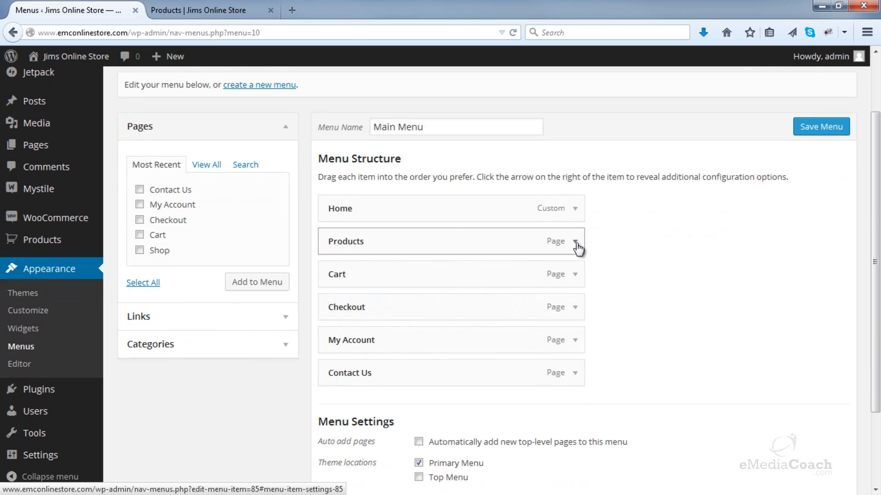
# - Relabel Cart as 'My Cart', save the menu, and reload the shop page
pyautogui.click(576, 275)
pyautogui.click(328, 318)
pyautogui.write('My')
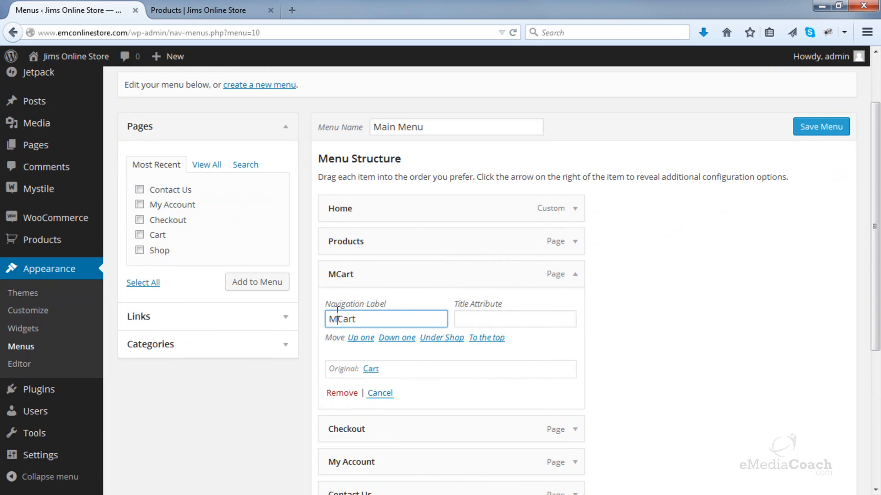
pyautogui.scroll(-3, 613, 342)
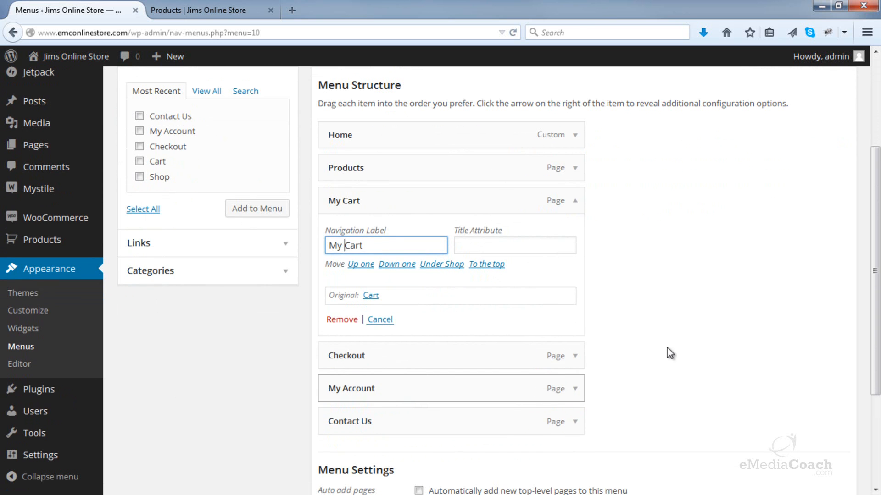
pyautogui.scroll(3, 696, 330)
pyautogui.click(817, 127)
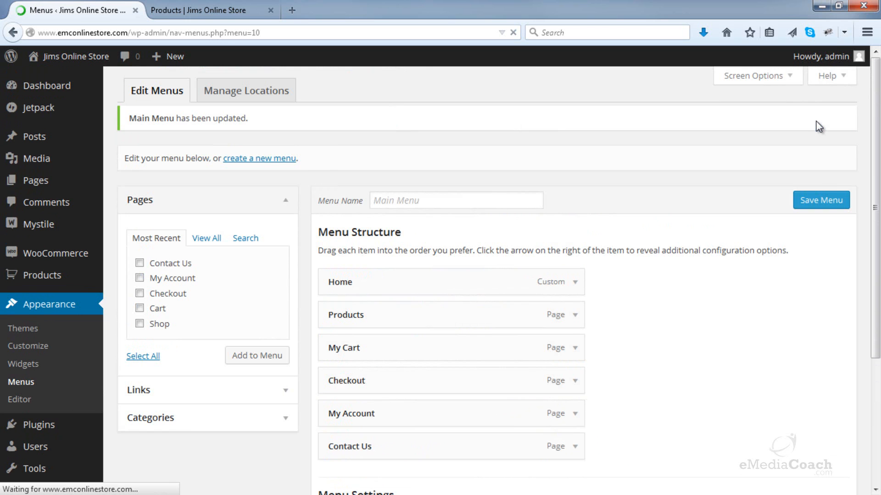
pyautogui.click(240, 4)
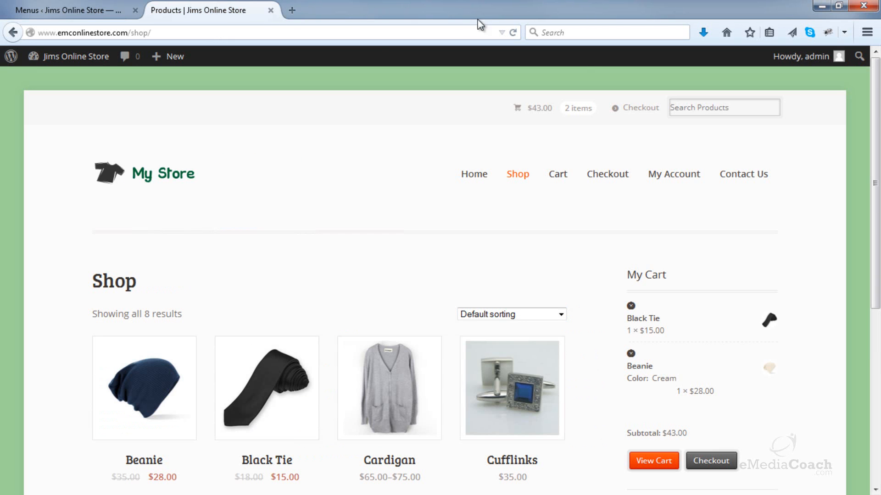
pyautogui.click(512, 32)
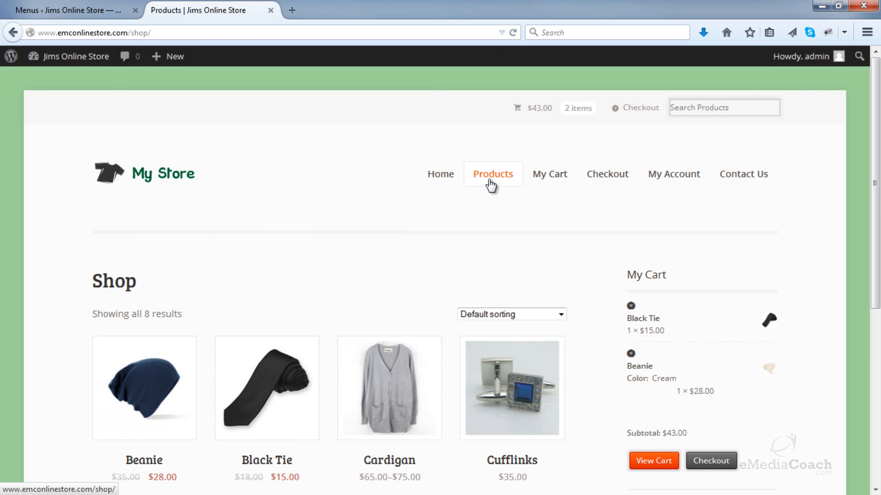
pyautogui.click(116, 13)
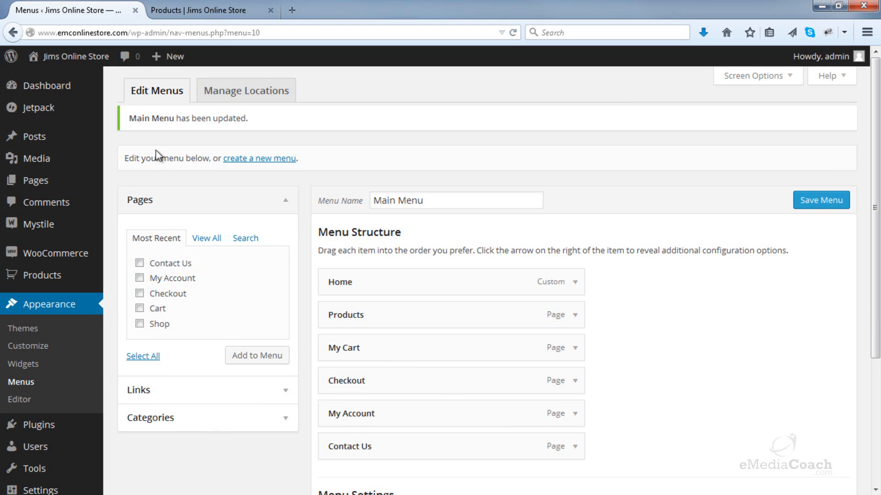
# - Open the Product Categories list in a new browser tab
pyautogui.moveTo(54, 276)
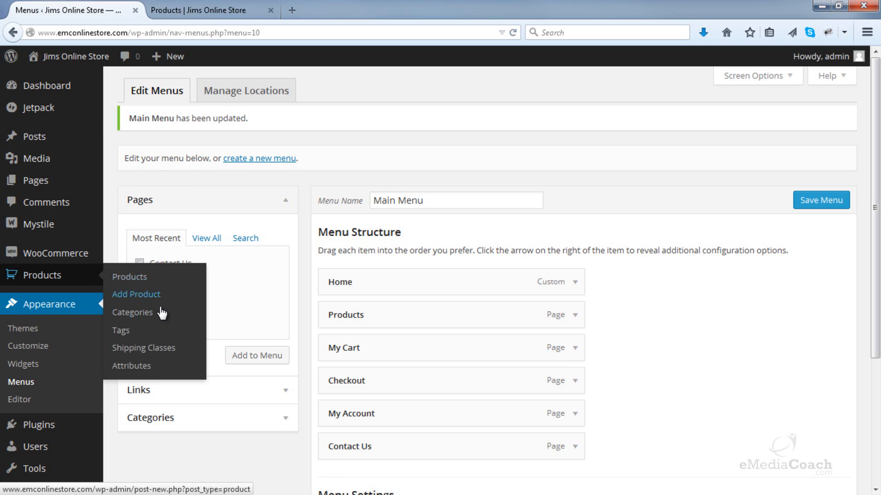
pyautogui.rightClick(159, 316)
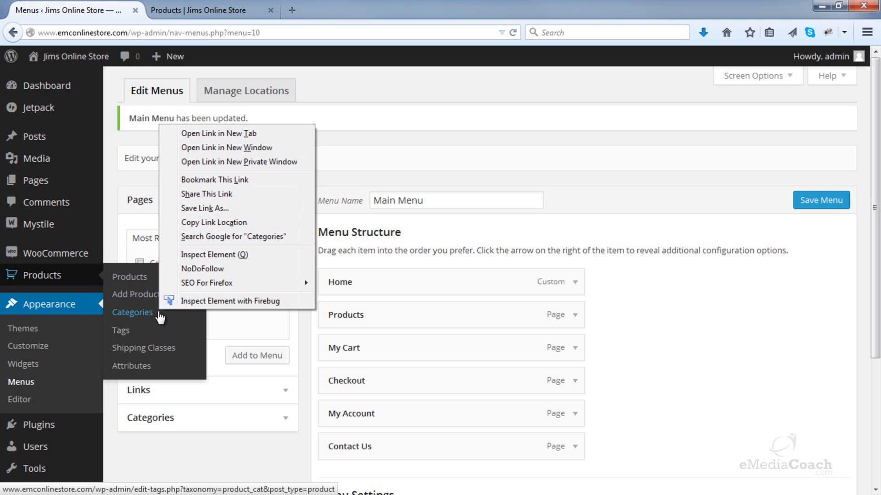
pyautogui.click(223, 136)
pyautogui.click(215, 13)
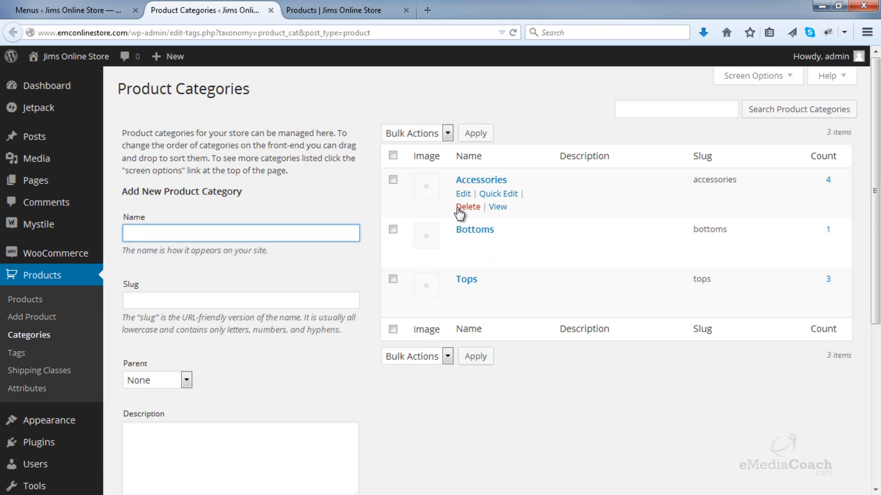
# - Add an Accessories custom link pointing to its category page to the Main Menu
pyautogui.rightClick(497, 209)
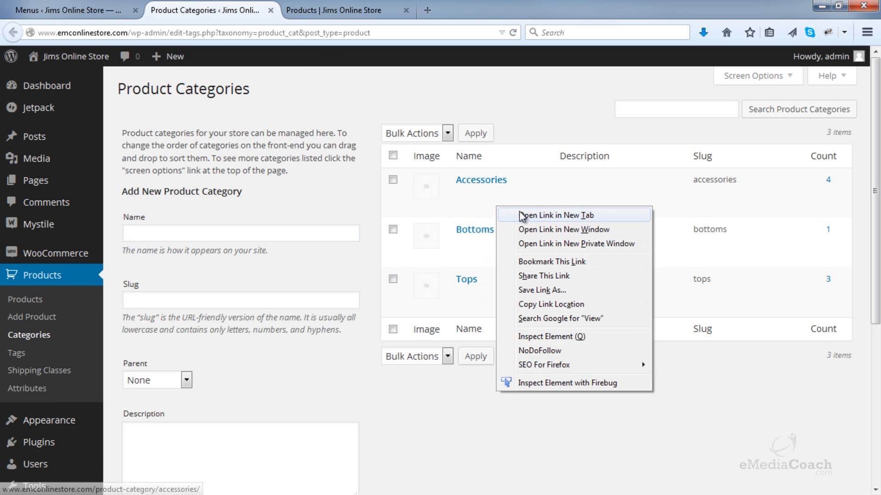
pyautogui.click(519, 211)
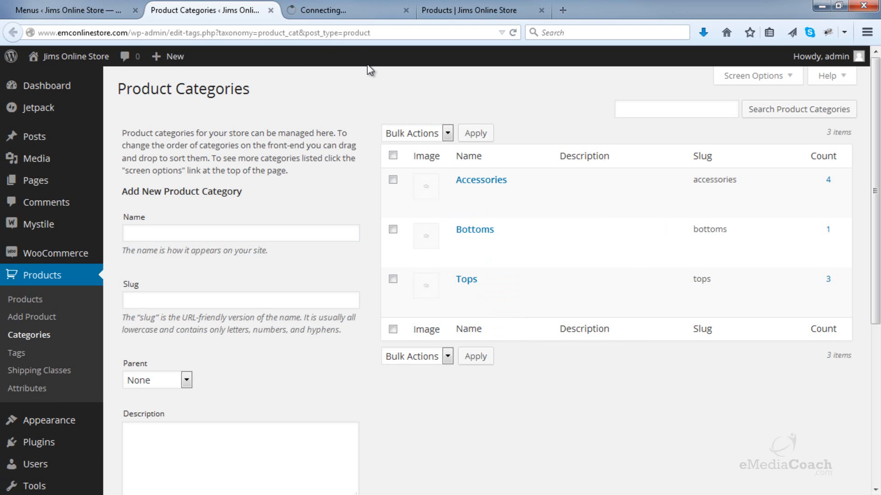
pyautogui.click(350, 10)
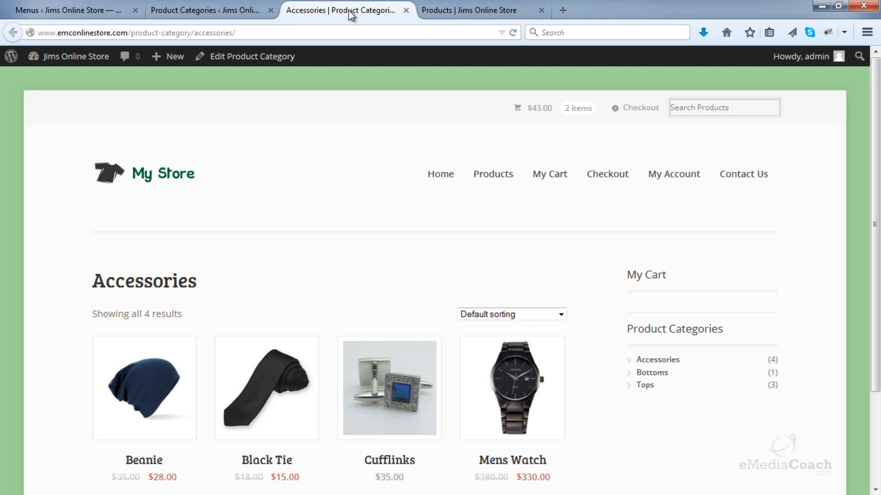
pyautogui.click(248, 33)
pyautogui.rightClick(236, 34)
pyautogui.click(252, 73)
pyautogui.scroll(-3, 341, 290)
pyautogui.scroll(3, 309, 228)
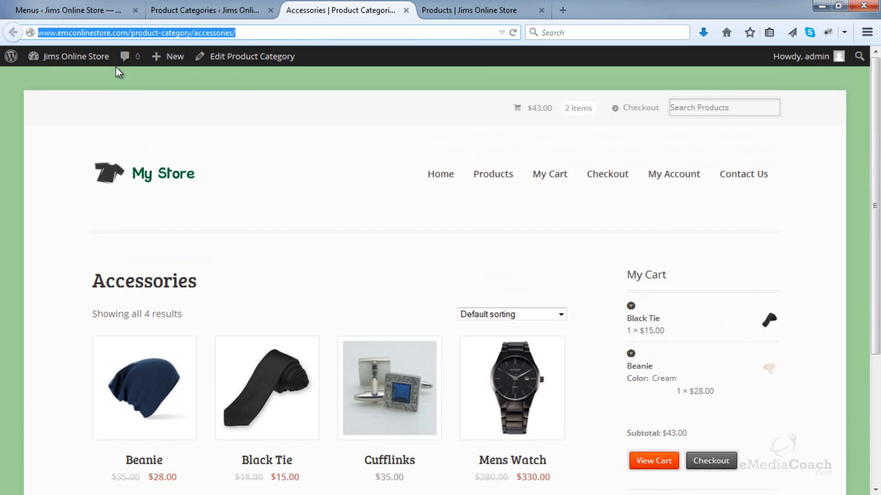
pyautogui.click(76, 10)
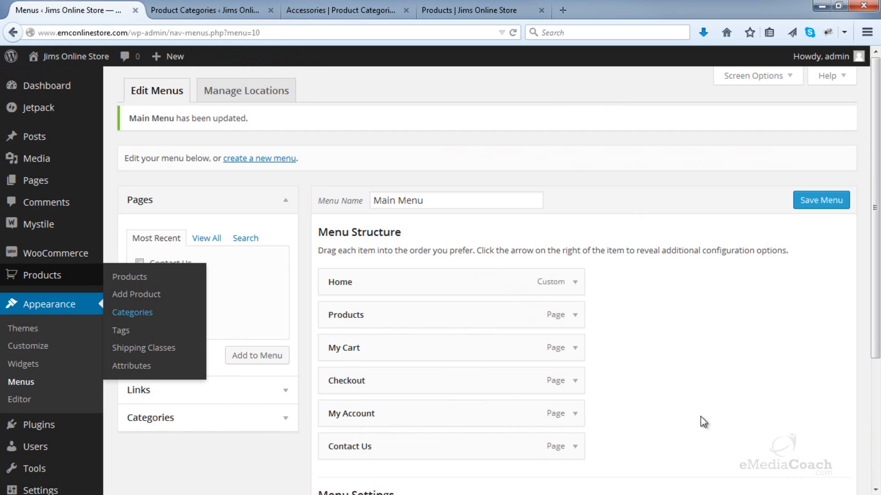
pyautogui.click(283, 391)
pyautogui.moveTo(241, 270); pyautogui.dragTo(156, 270)
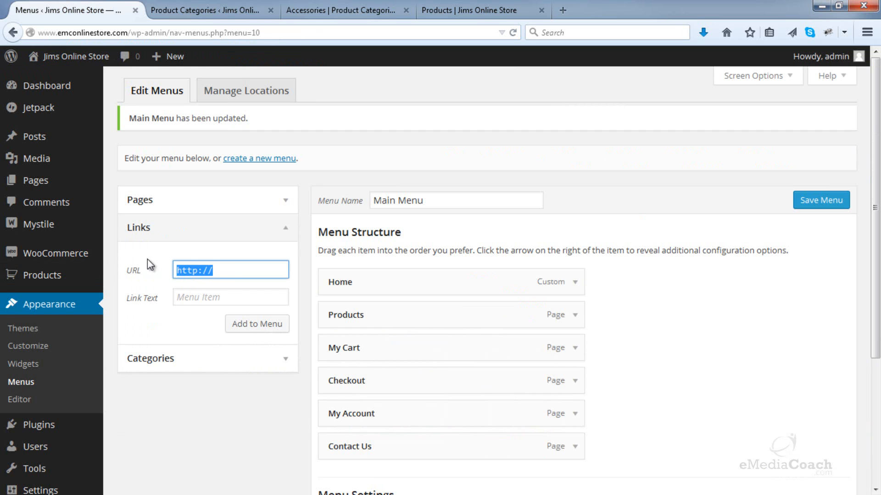
pyautogui.hotkey('ctrl', 'v')
pyautogui.click(232, 299)
pyautogui.write('Acce')
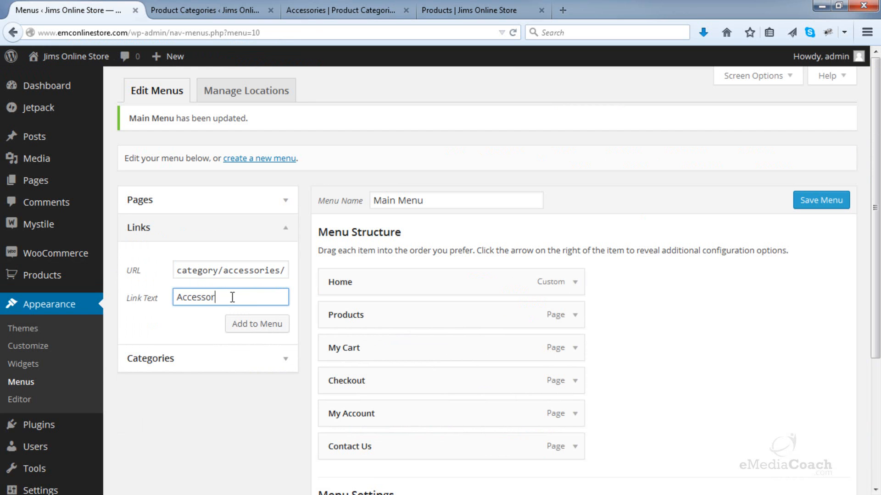
pyautogui.click(259, 325)
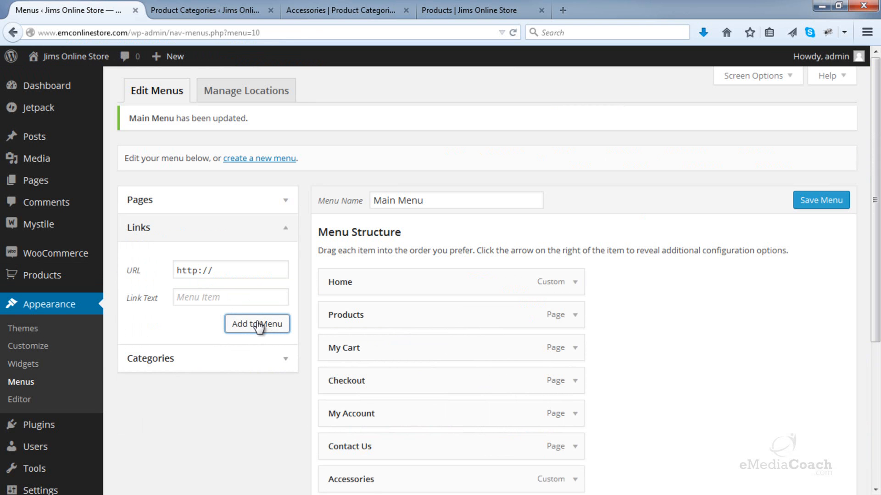
# - Add a Bottoms custom link pointing to its category page to the Main Menu
pyautogui.click(347, 11)
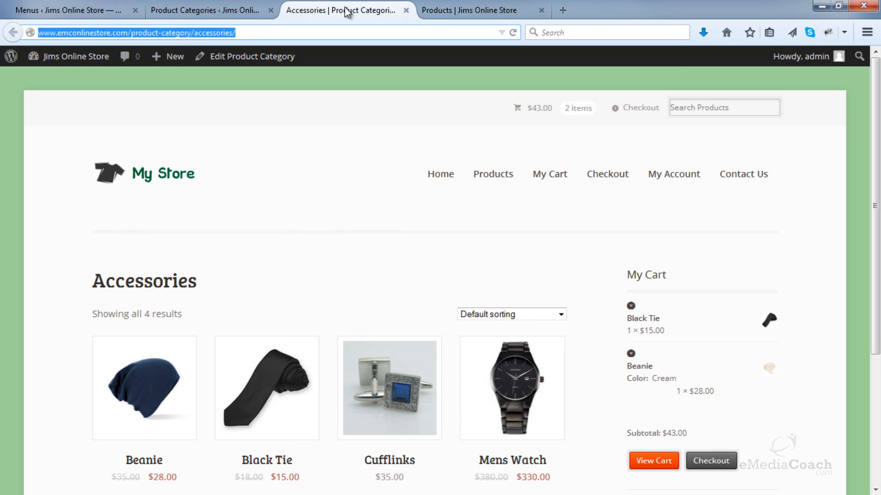
pyautogui.click(227, 11)
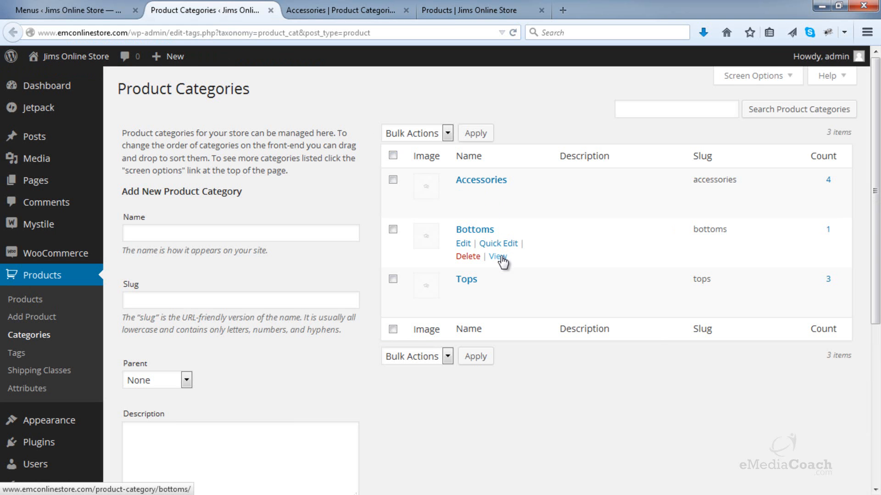
pyautogui.rightClick(502, 259)
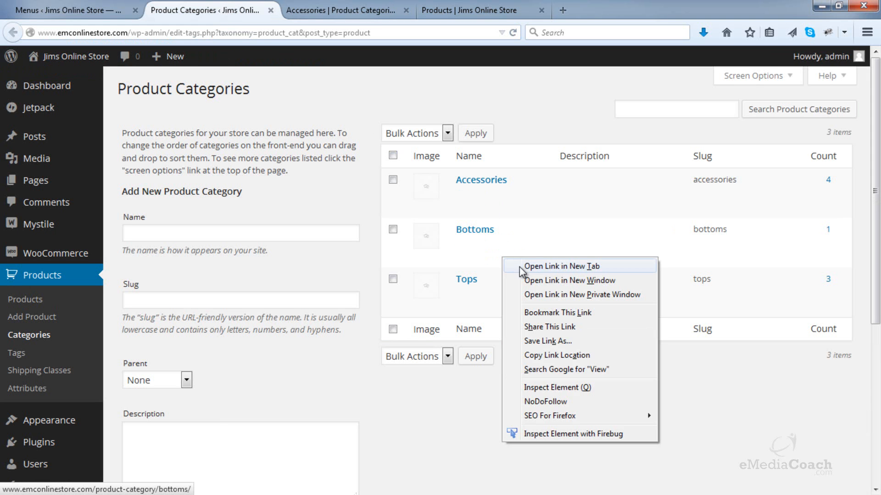
pyautogui.click(535, 268)
pyautogui.rightClick(502, 309)
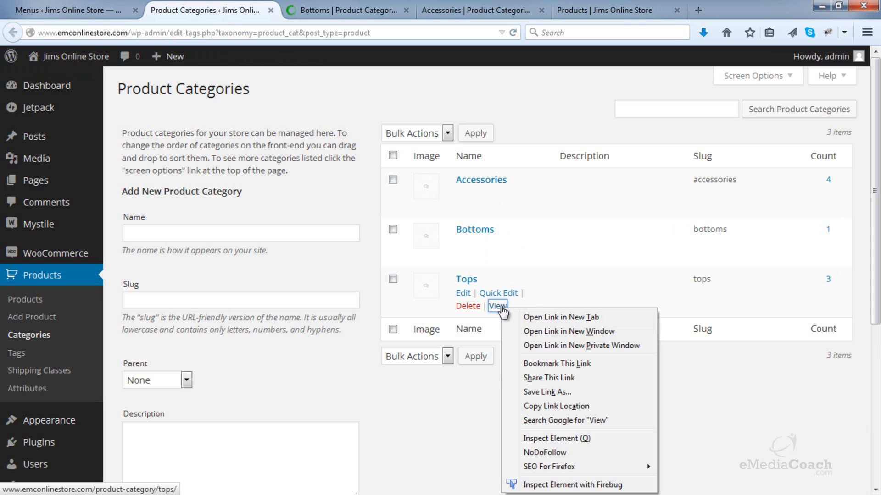
pyautogui.click(532, 317)
pyautogui.click(346, 15)
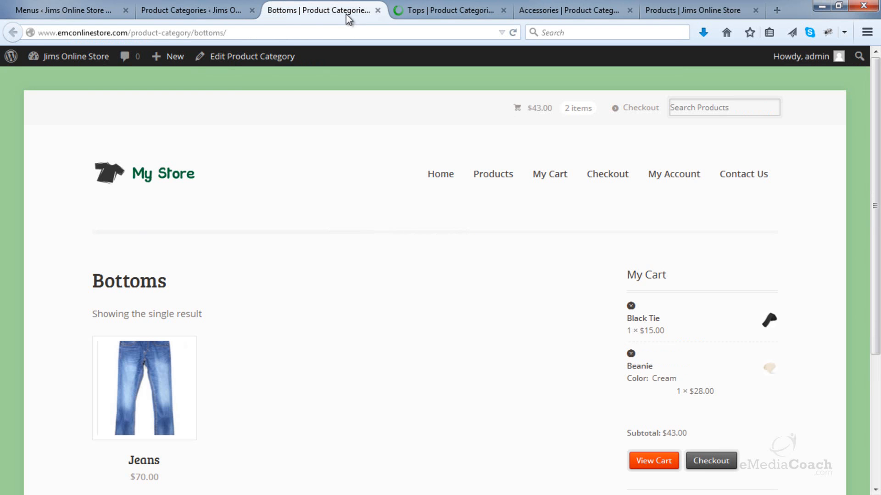
pyautogui.rightClick(215, 37)
pyautogui.click(239, 81)
pyautogui.click(97, 7)
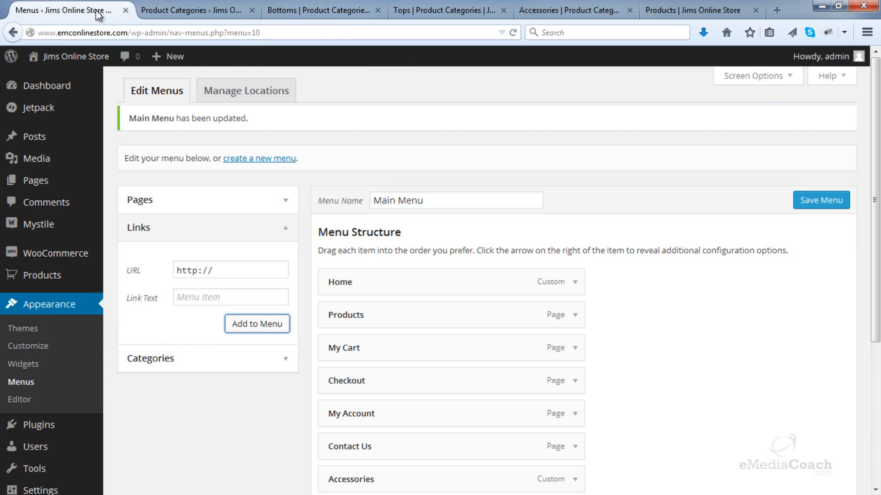
pyautogui.tripleClick(270, 275)
pyautogui.hotkey('ctrl', 'v')
pyautogui.click(251, 296)
pyautogui.write('Bottom')
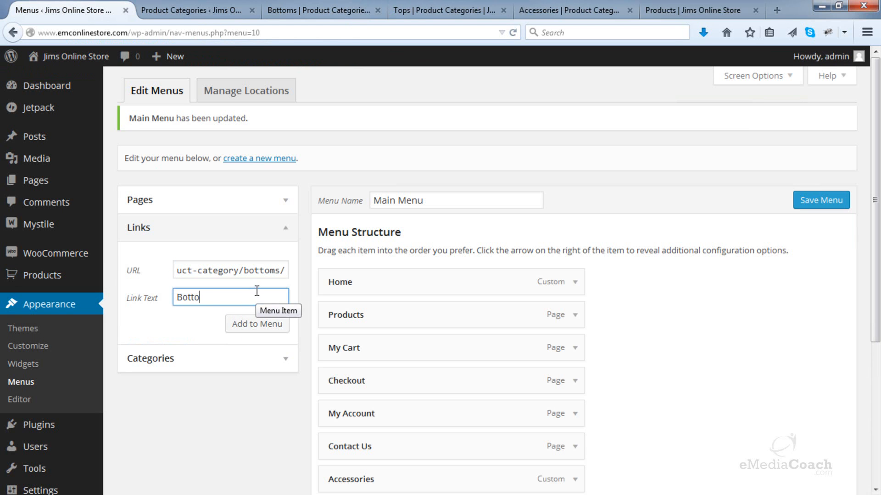
pyautogui.click(258, 322)
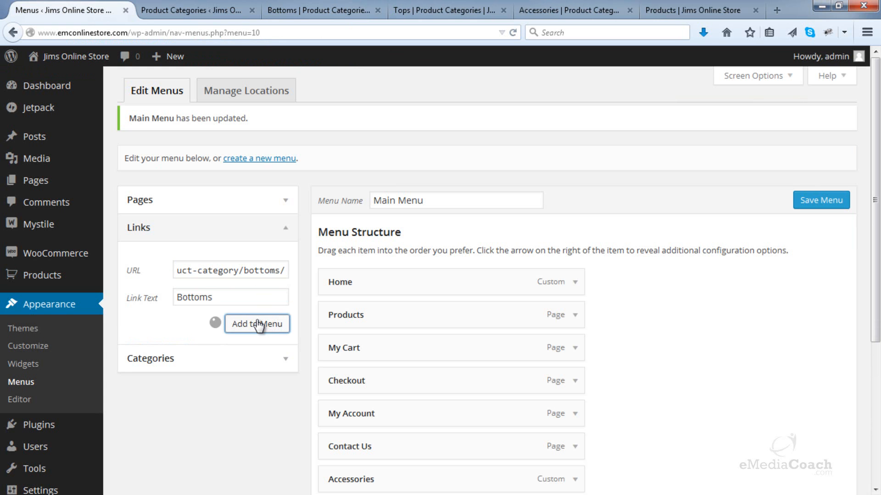
# - Add a Tops custom link to its category page and save the Main Menu
pyautogui.click(469, 13)
pyautogui.click(383, 33)
pyautogui.rightClick(382, 32)
pyautogui.click(407, 75)
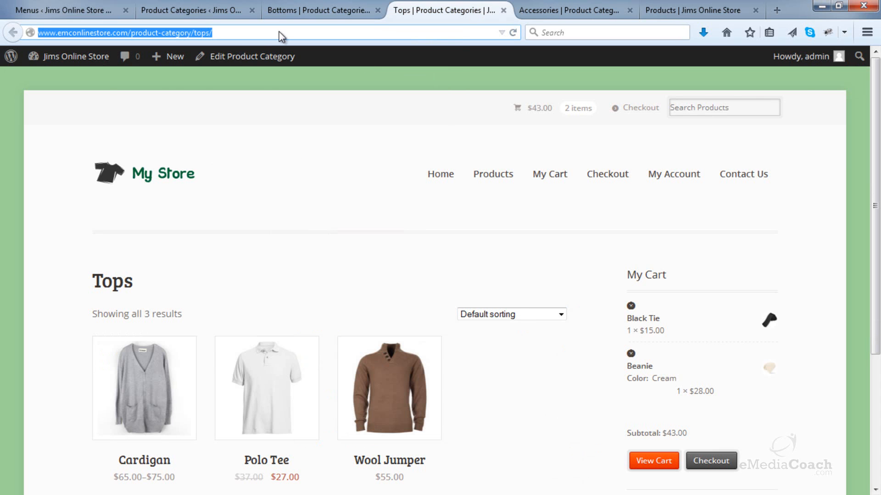
pyautogui.click(99, 7)
pyautogui.click(241, 270)
pyautogui.hotkey('ctrl', 'a')
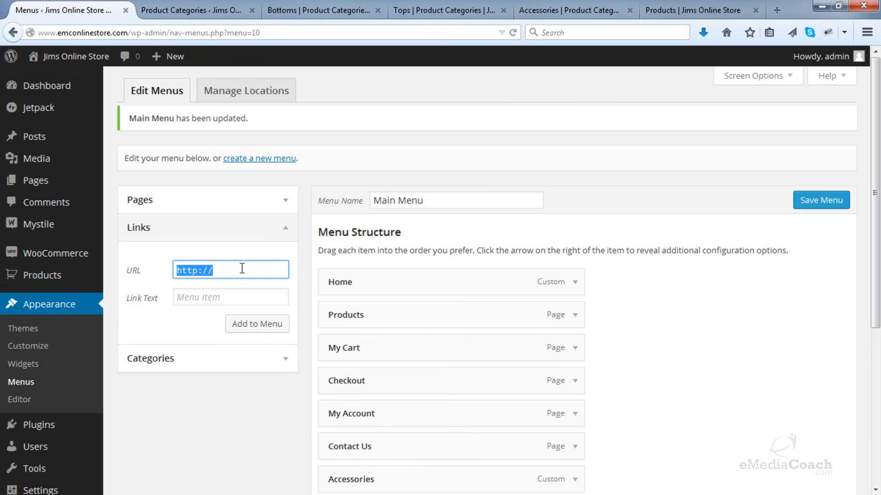
pyautogui.hotkey('ctrl', 'v')
pyautogui.click(231, 299)
pyautogui.write('Tops')
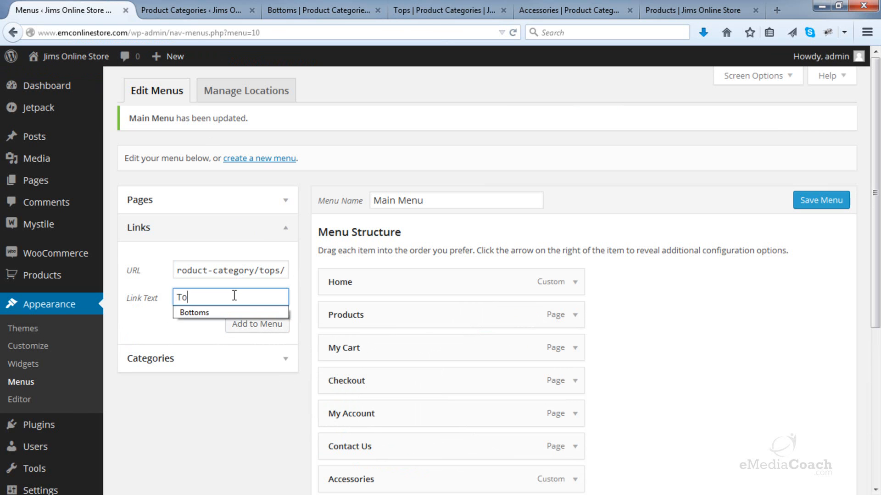
pyautogui.click(250, 328)
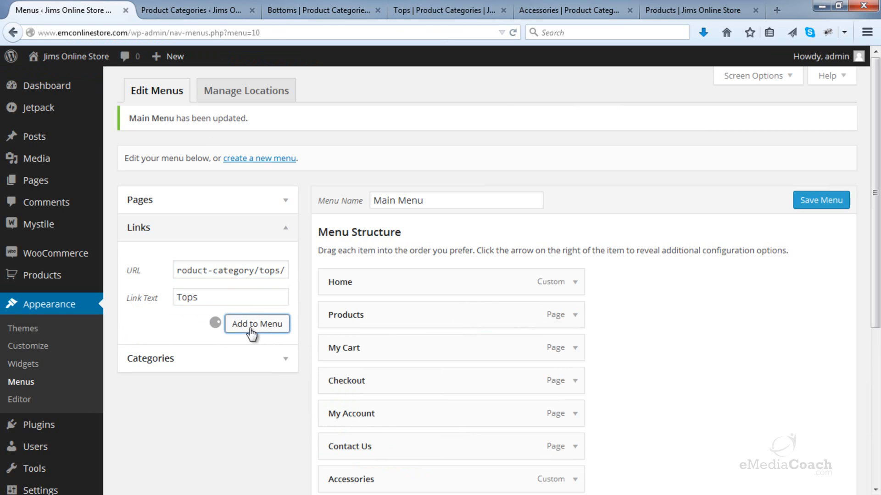
pyautogui.scroll(-3, 249, 329)
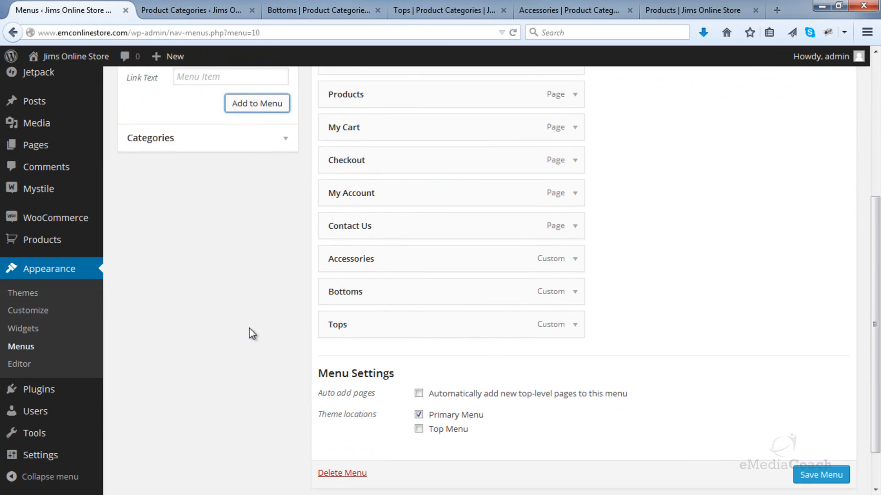
pyautogui.scroll(2, 676, 212)
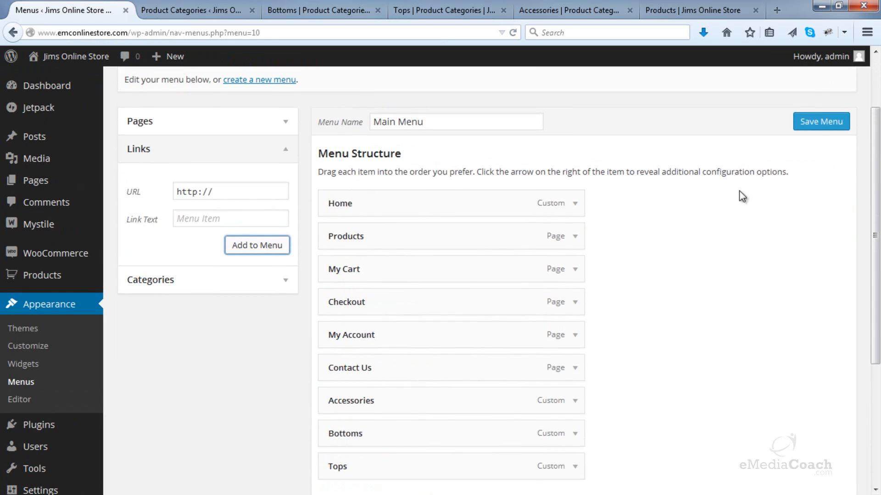
pyautogui.click(815, 139)
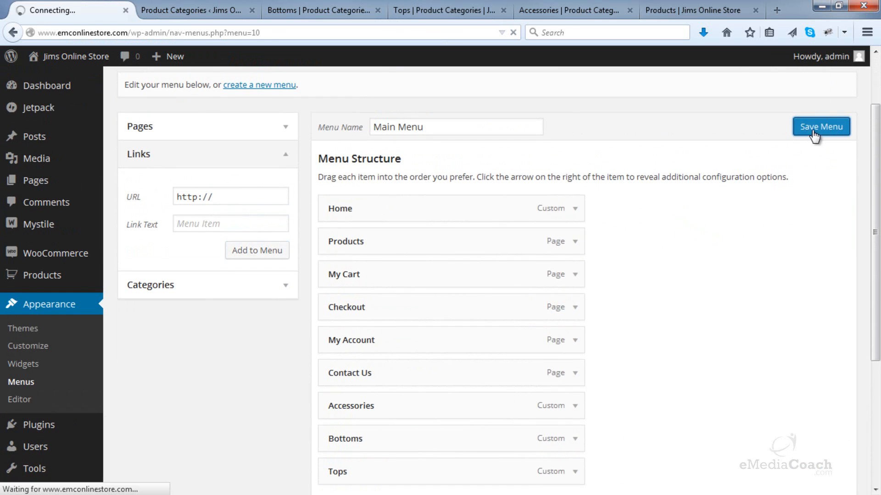
pyautogui.click(228, 14)
# - Reload the Bottoms store page to check the new header menu
pyautogui.click(319, 10)
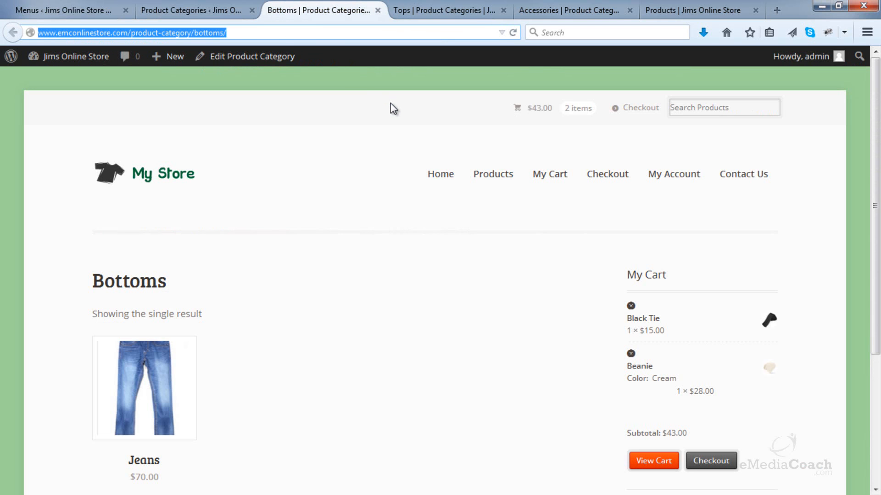
pyautogui.press('F5')
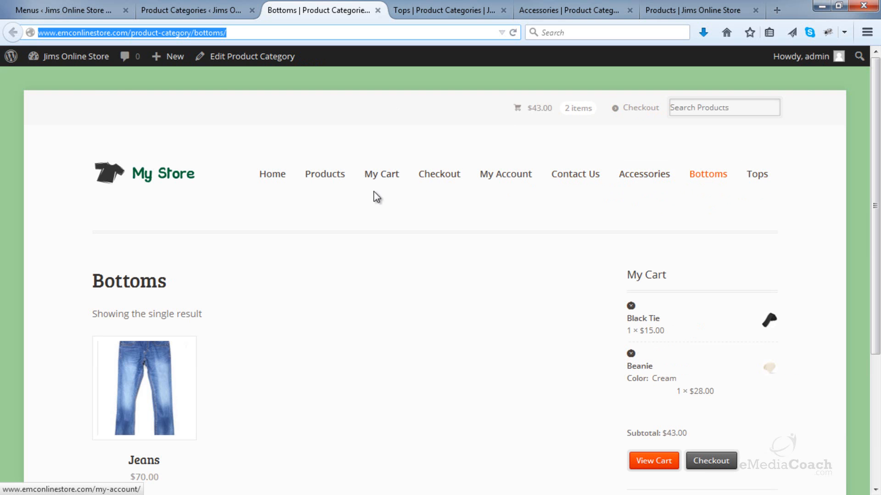
pyautogui.click(172, 9)
# - Drag Tops, Bottoms and Accessories under Products as sub-items and save the Main Menu
pyautogui.click(84, 5)
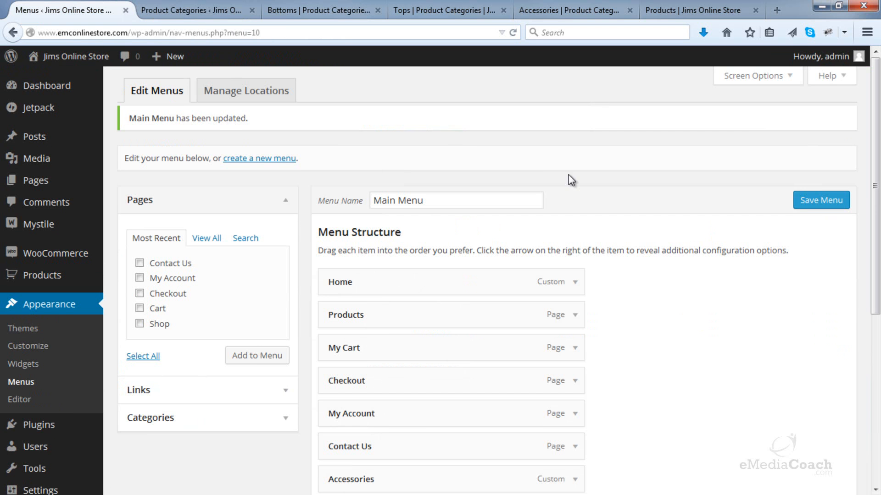
pyautogui.scroll(-5, 572, 180)
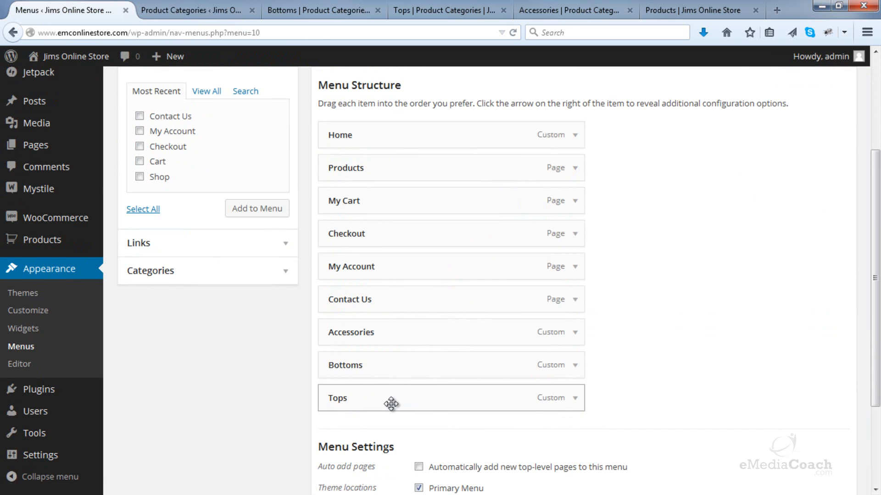
pyautogui.moveTo(391, 403); pyautogui.dragTo(391, 205)
pyautogui.moveTo(363, 405); pyautogui.dragTo(390, 241)
pyautogui.moveTo(369, 397); pyautogui.dragTo(389, 262)
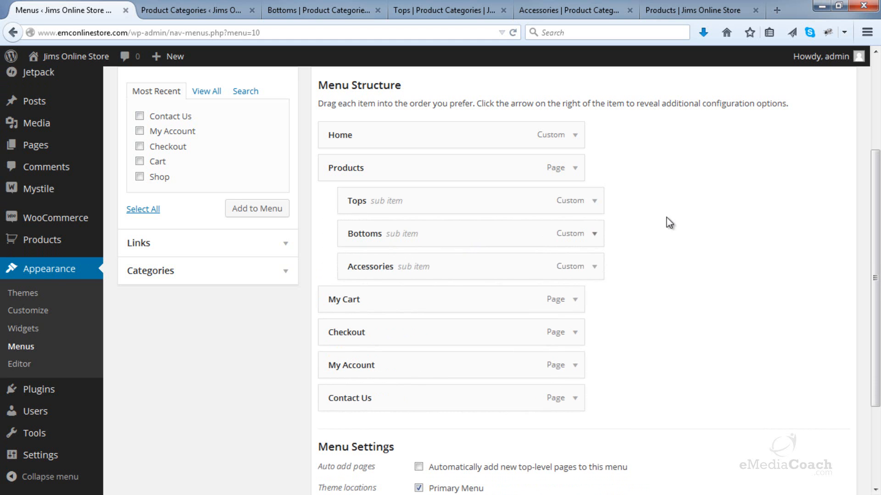
pyautogui.moveTo(452, 230); pyautogui.dragTo(428, 238)
pyautogui.scroll(-3, 745, 241)
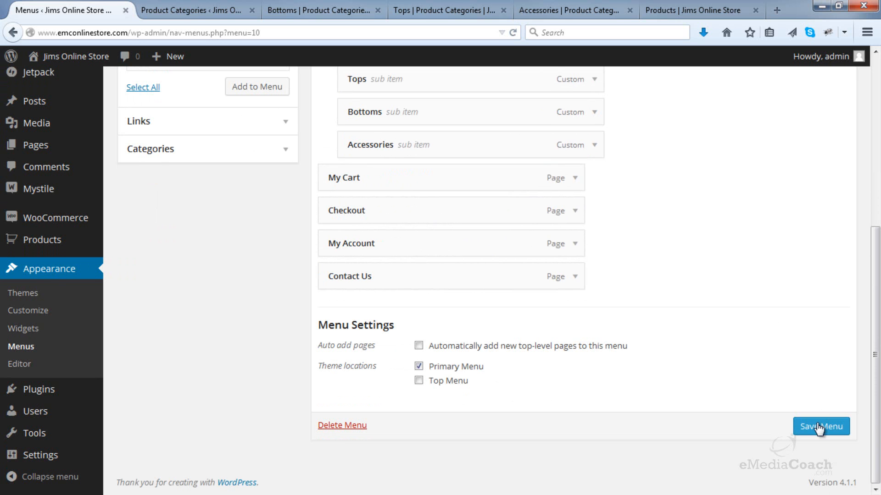
pyautogui.click(819, 429)
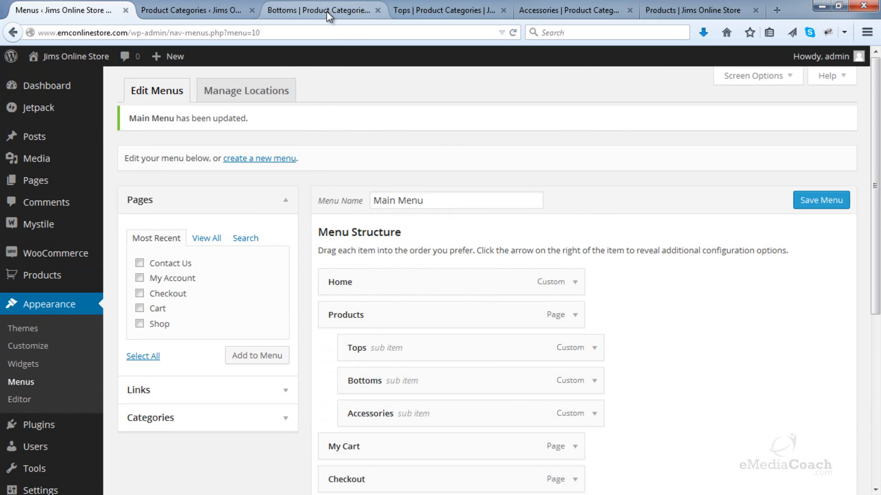
pyautogui.click(329, 12)
pyautogui.click(273, 181)
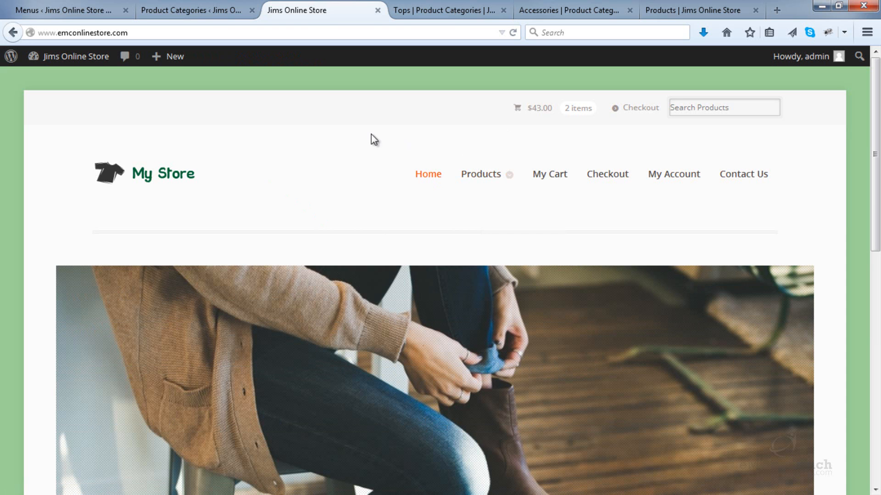
pyautogui.moveTo(493, 179)
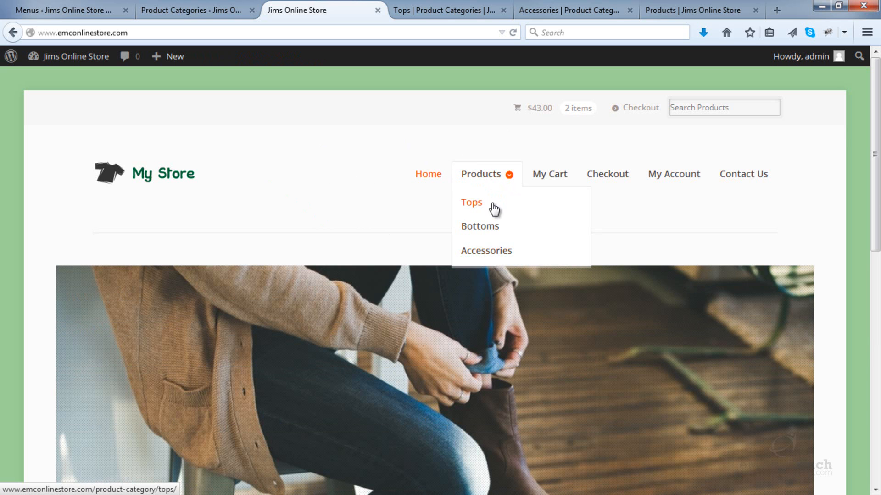
pyautogui.click(495, 251)
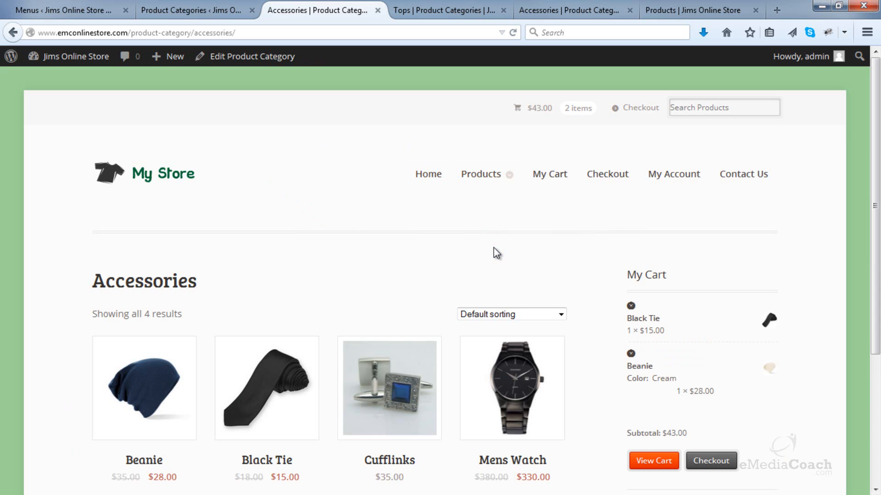
pyautogui.scroll(-3, 483, 235)
pyautogui.scroll(3, 482, 234)
pyautogui.moveTo(467, 191)
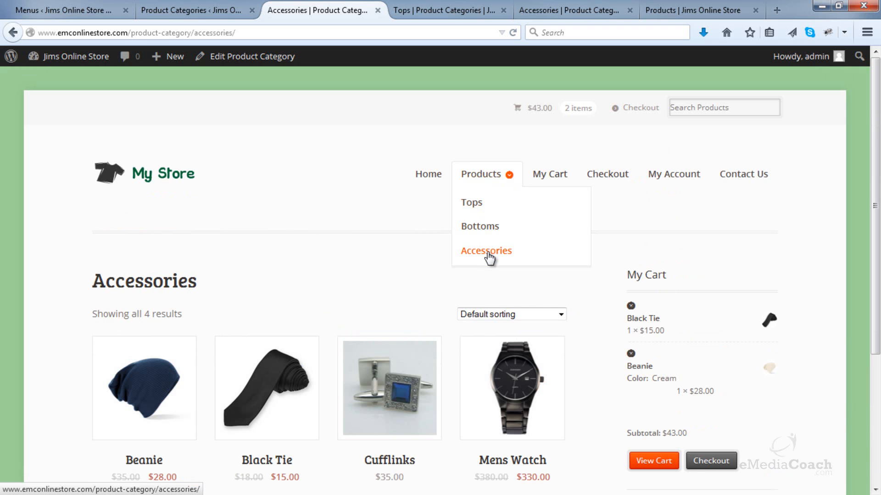
pyautogui.scroll(-3, 417, 191)
pyautogui.scroll(3, 417, 191)
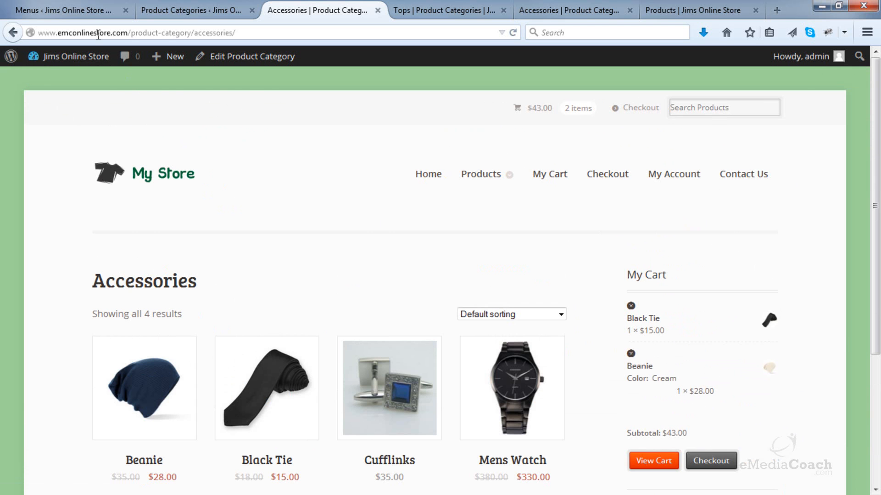
pyautogui.click(88, 8)
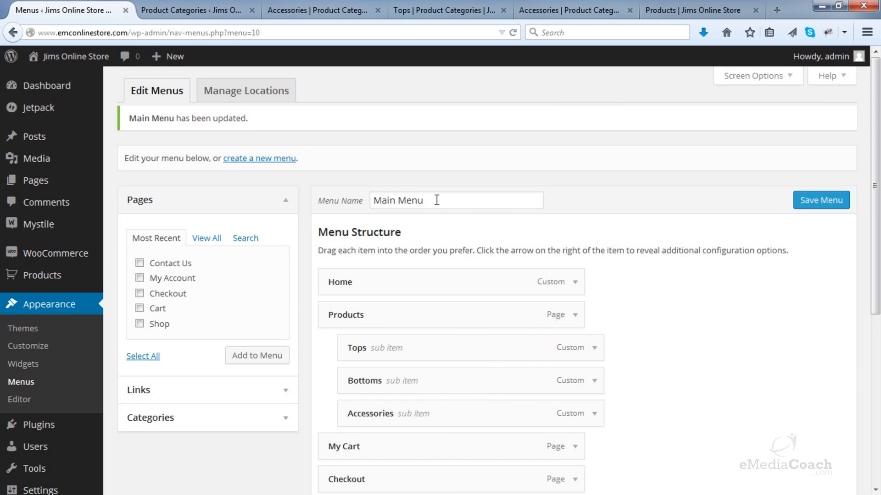
# - Create a menu named 'Top Menu' and save it to the Top Menu location
pyautogui.scroll(-5, 423, 198)
pyautogui.scroll(5, 438, 200)
pyautogui.click(238, 160)
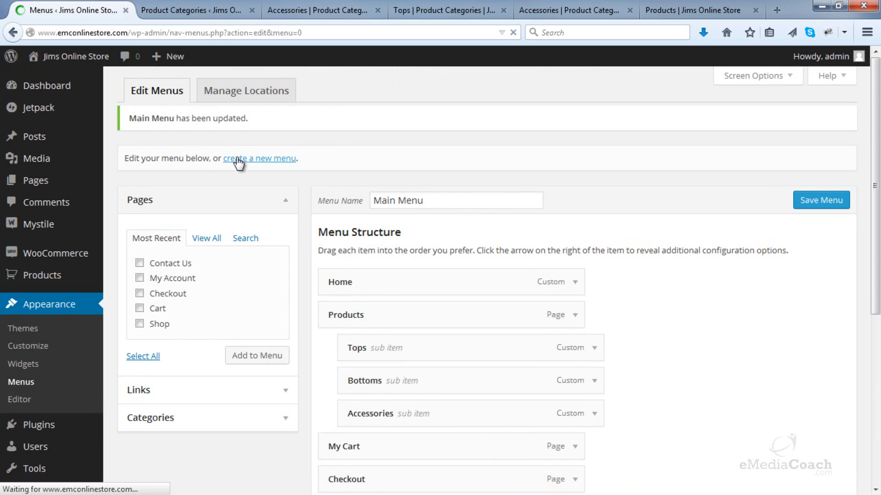
pyautogui.write('Top Men')
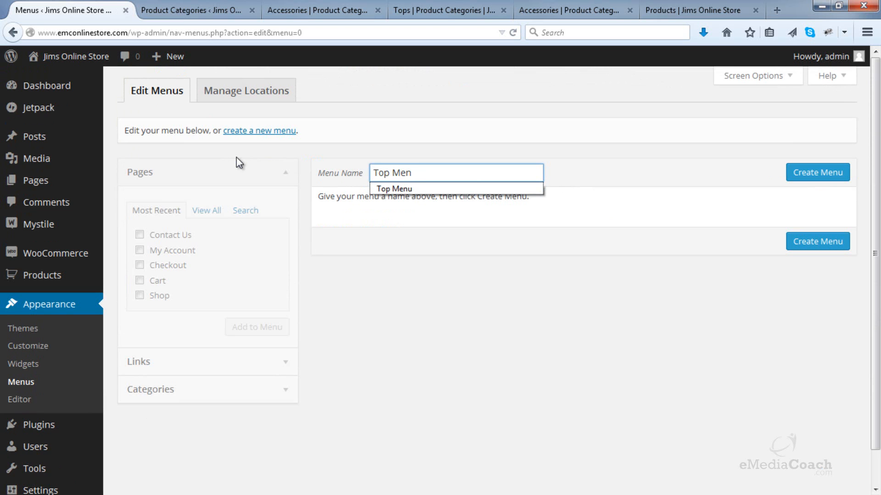
pyautogui.write('u')
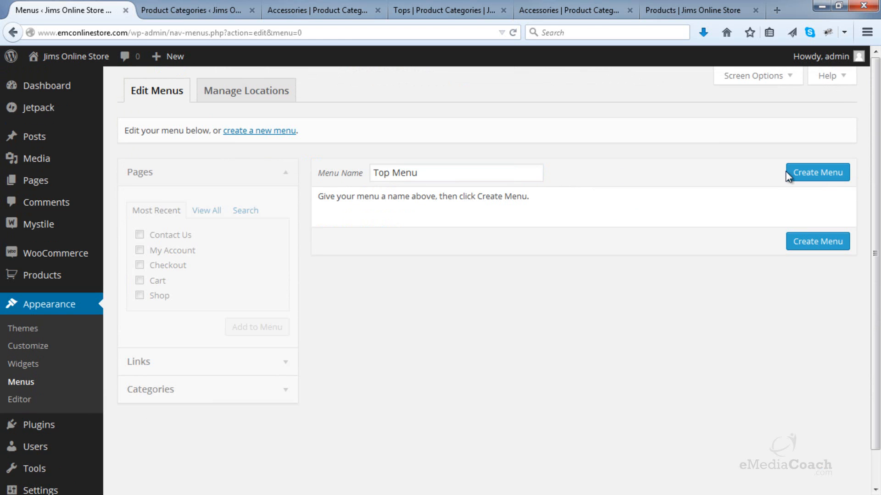
pyautogui.click(791, 175)
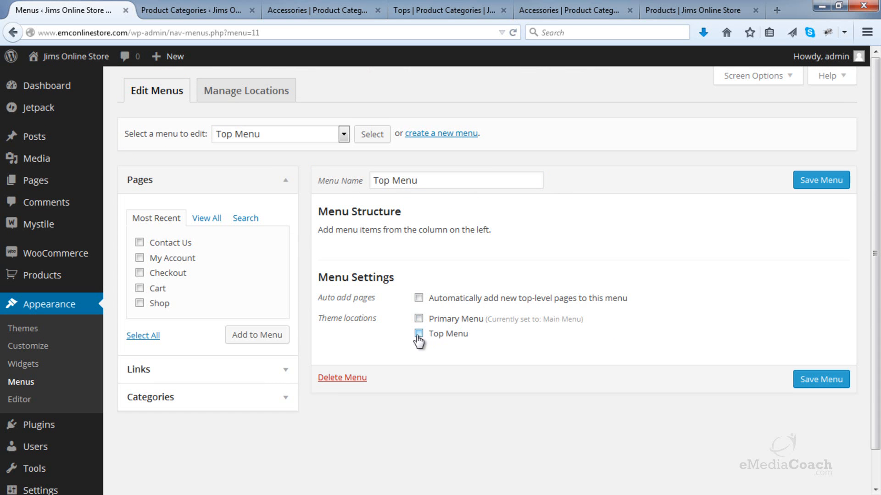
pyautogui.click(819, 379)
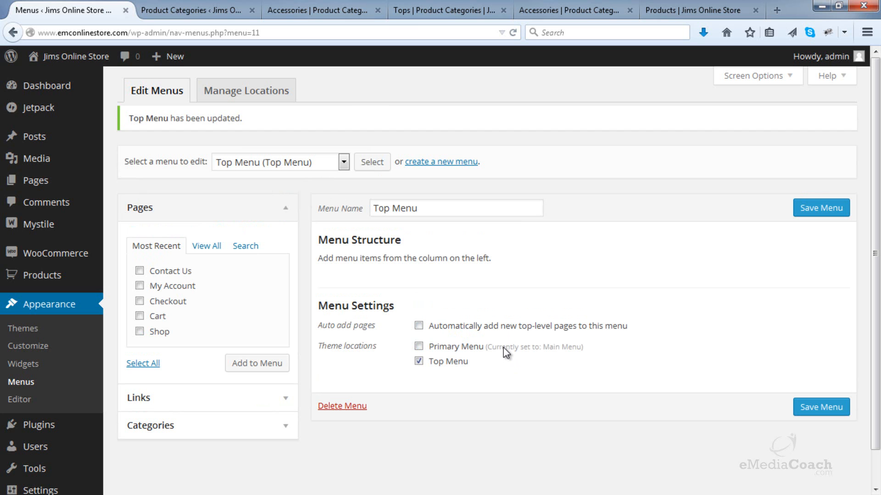
# - Add the Checkout, Contact Us and My Account pages, put Checkout first, and save
pyautogui.click(140, 301)
pyautogui.click(140, 270)
pyautogui.click(140, 286)
pyautogui.click(256, 367)
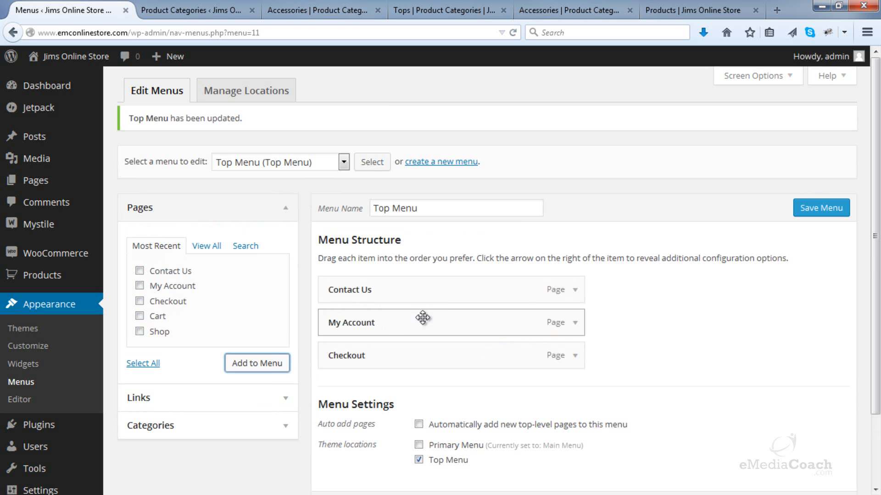
pyautogui.moveTo(429, 289); pyautogui.dragTo(434, 355)
pyautogui.moveTo(433, 356); pyautogui.dragTo(427, 289)
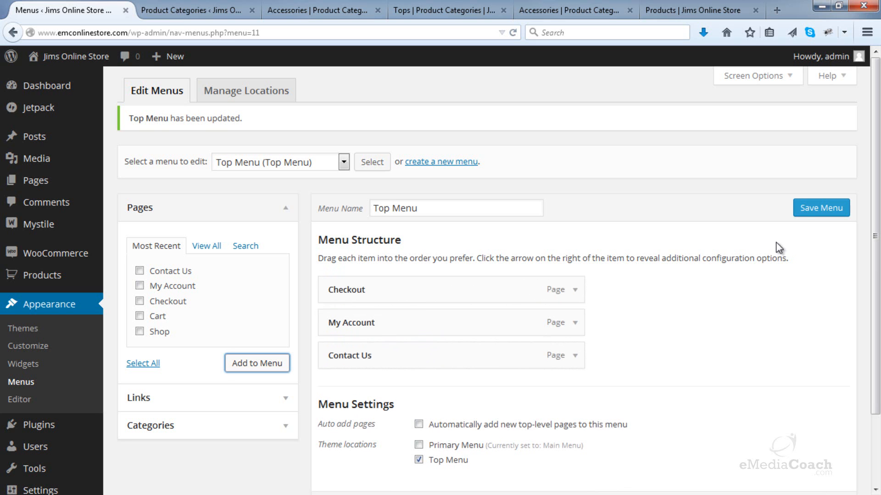
pyautogui.click(810, 213)
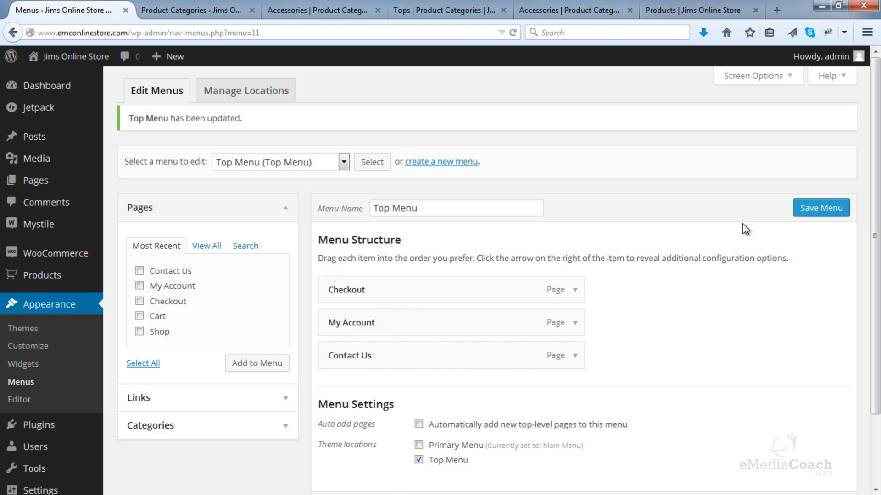
pyautogui.click(337, 9)
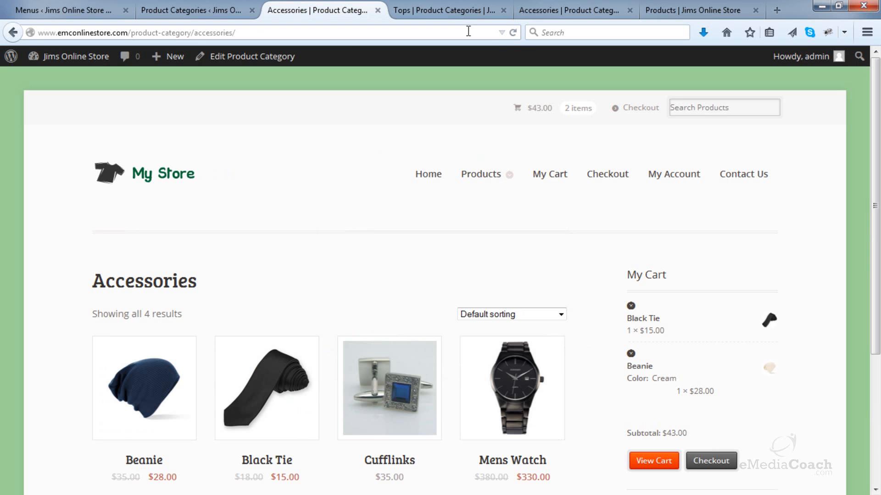
# - Reload the store page to see the new top bar links
pyautogui.click(514, 33)
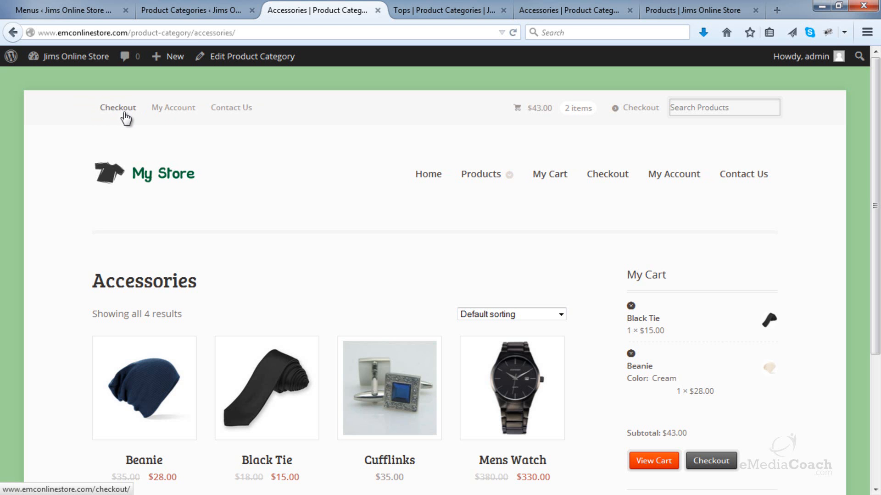
pyautogui.click(182, 11)
pyautogui.click(91, 10)
# - Remove the Checkout item from the Top Menu and move Contact Us up
pyautogui.scroll(-1, 549, 192)
pyautogui.scroll(-3, 549, 193)
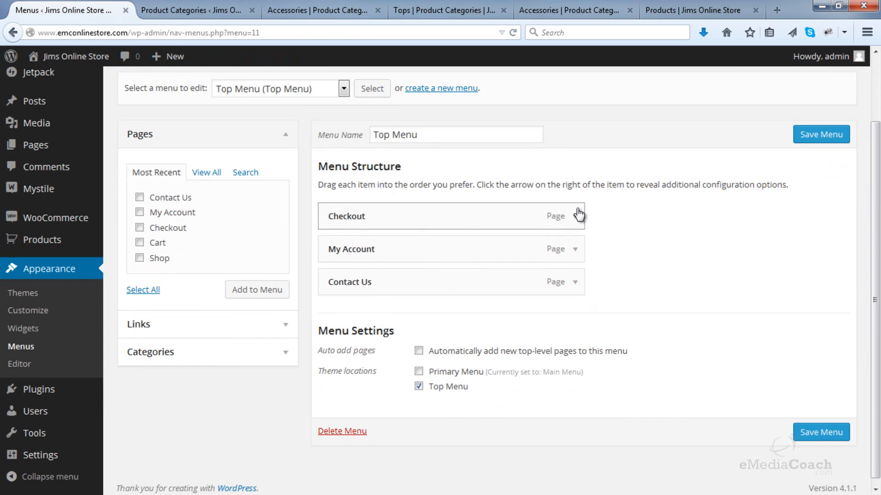
pyautogui.click(575, 216)
pyautogui.click(351, 336)
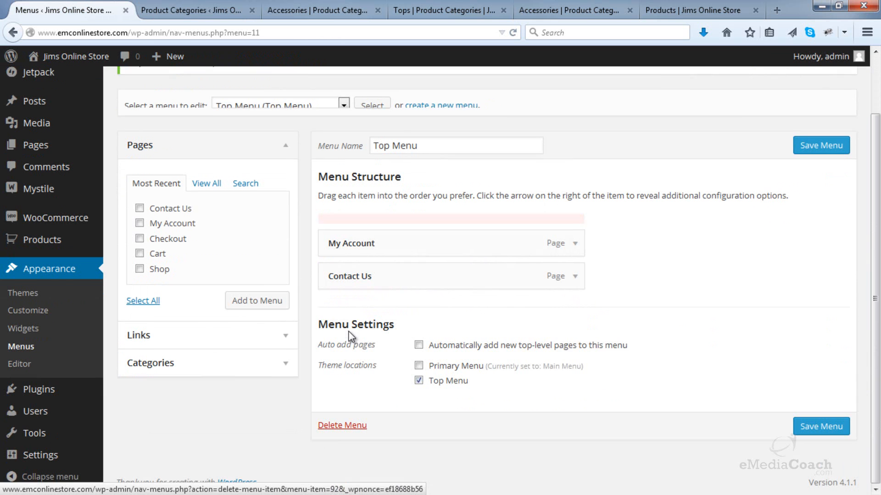
pyautogui.moveTo(370, 291)
pyautogui.mouseDown()
pyautogui.moveTo(365, 230)
pyautogui.moveTo(379, 287)
pyautogui.moveTo(370, 260)
pyautogui.moveTo(370, 278)
pyautogui.mouseUp()
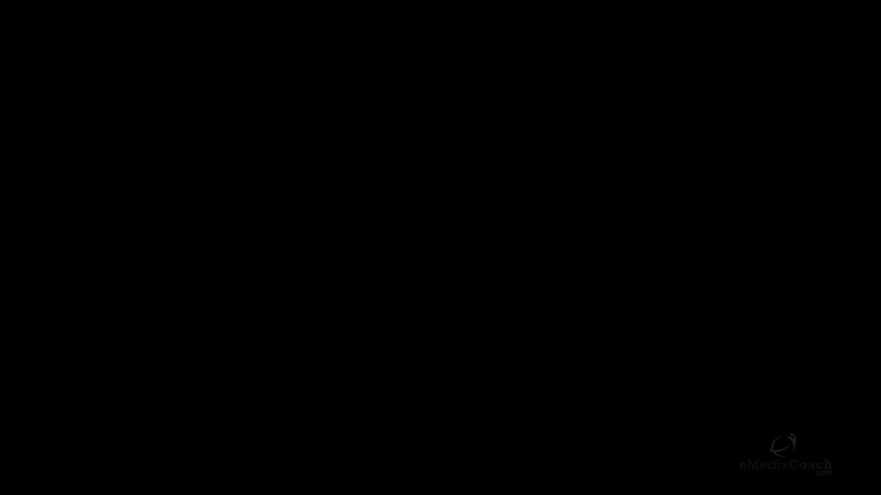
# - Open the Shipping tab of WooCommerce Settings from the Dashboard
pyautogui.scroll(-1, 402, 248)
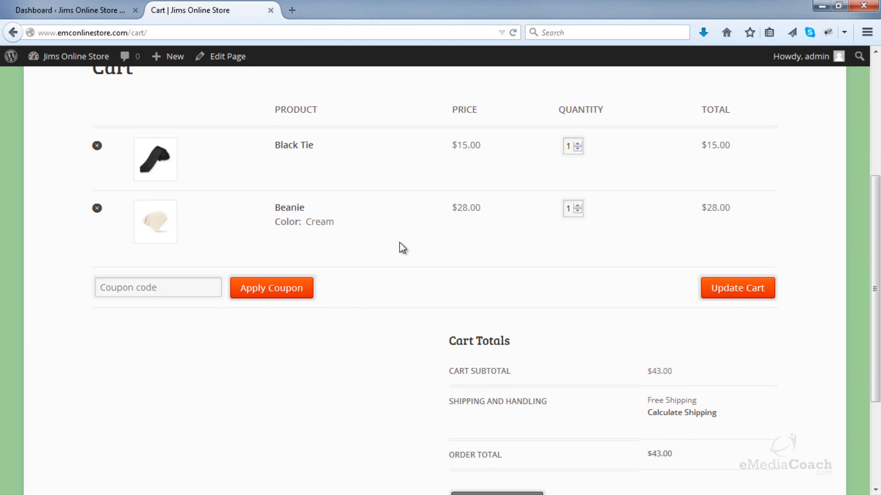
pyautogui.scroll(-2, 382, 289)
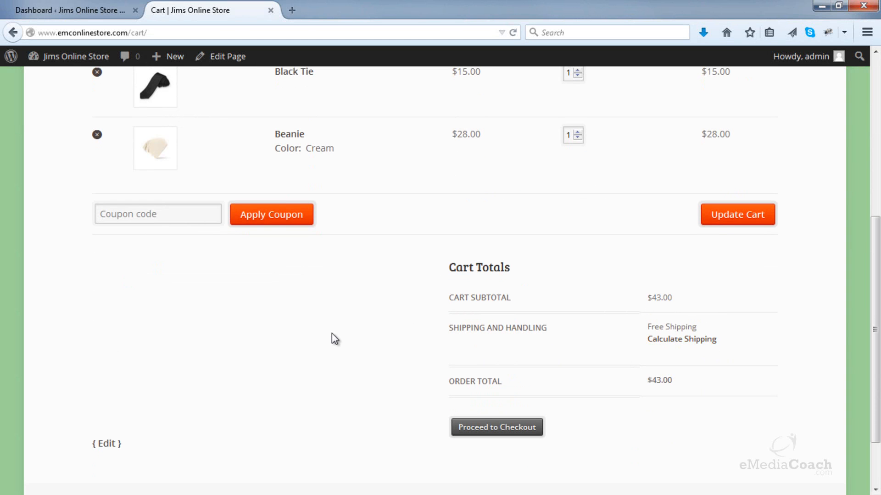
pyautogui.click(71, 11)
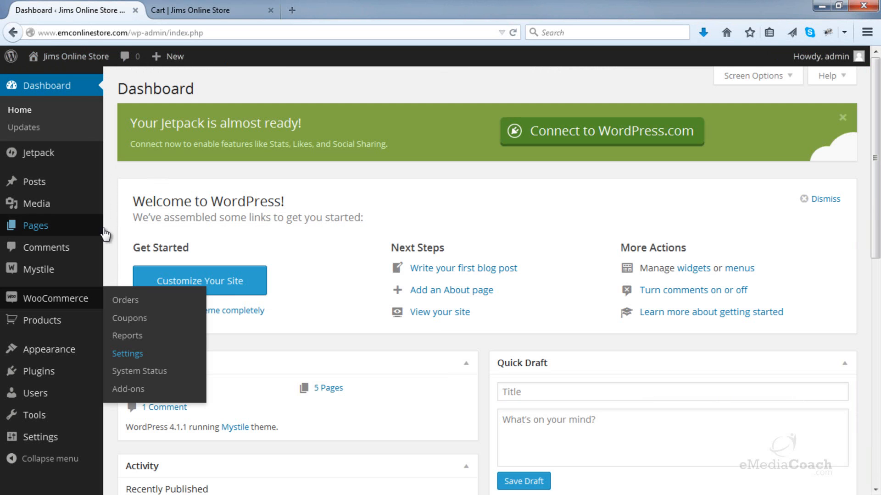
pyautogui.moveTo(86, 298)
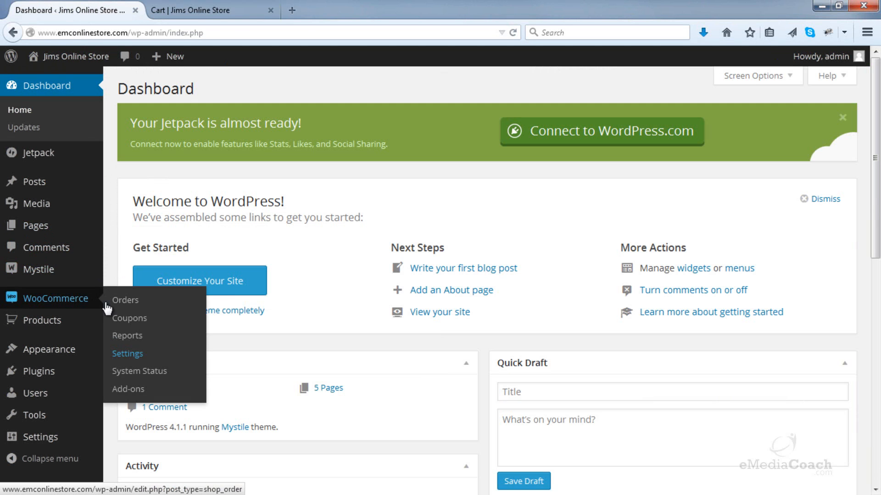
pyautogui.click(146, 354)
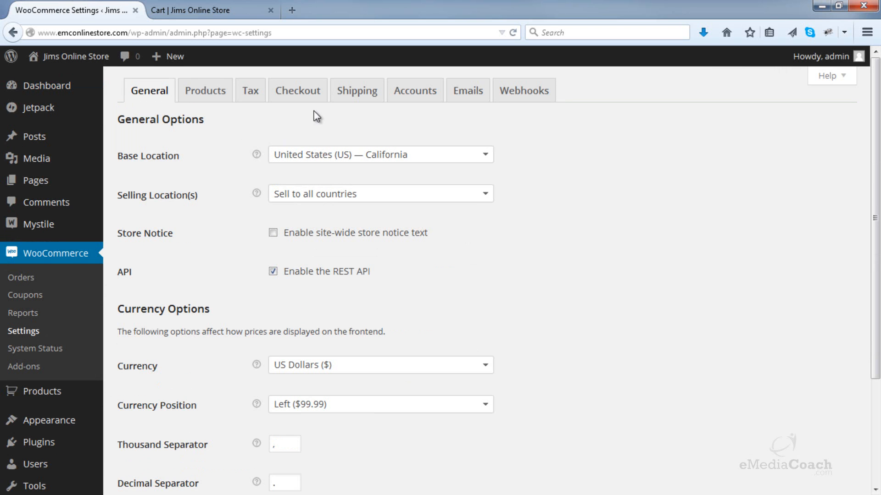
pyautogui.click(345, 104)
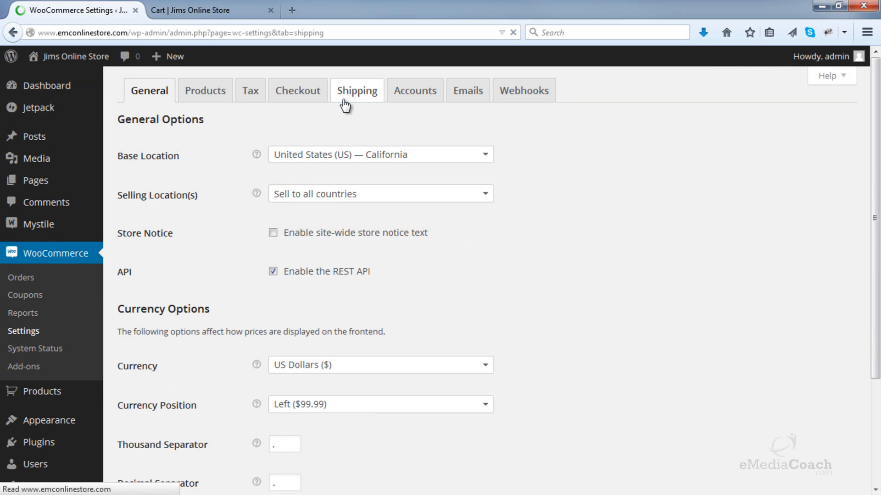
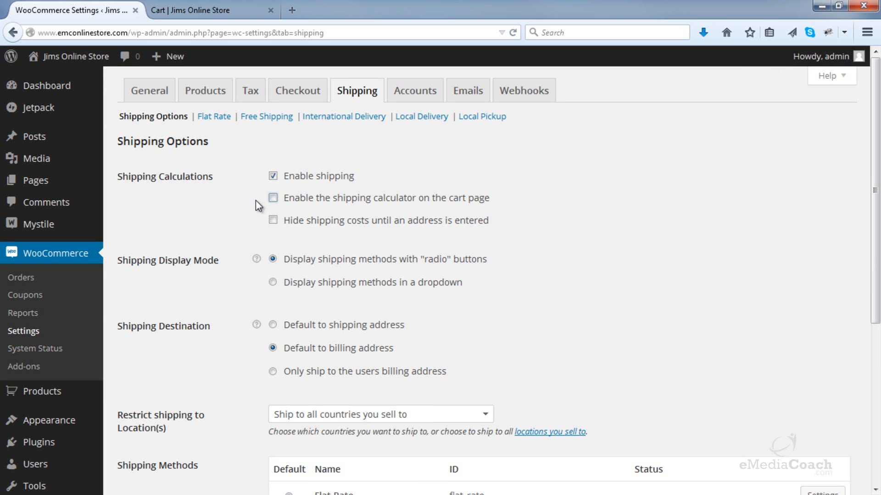
# - Save the Shipping Options, keeping radio-button display and billing address as default destination
pyautogui.scroll(-3, 256, 201)
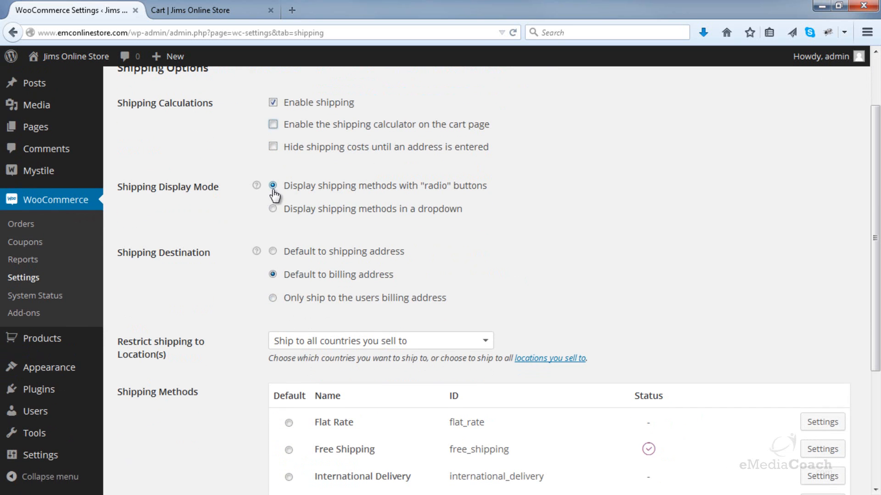
pyautogui.scroll(-6, 275, 195)
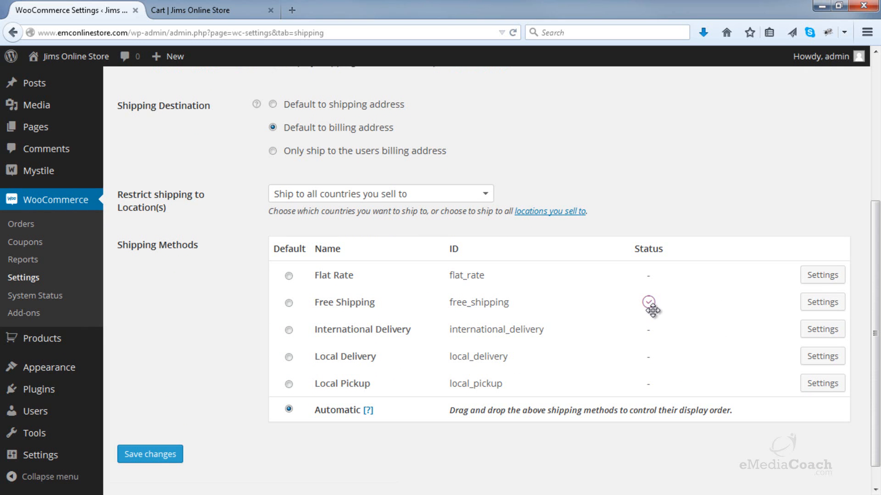
pyautogui.scroll(3, 495, 299)
pyautogui.scroll(-3, 294, 300)
pyautogui.click(153, 454)
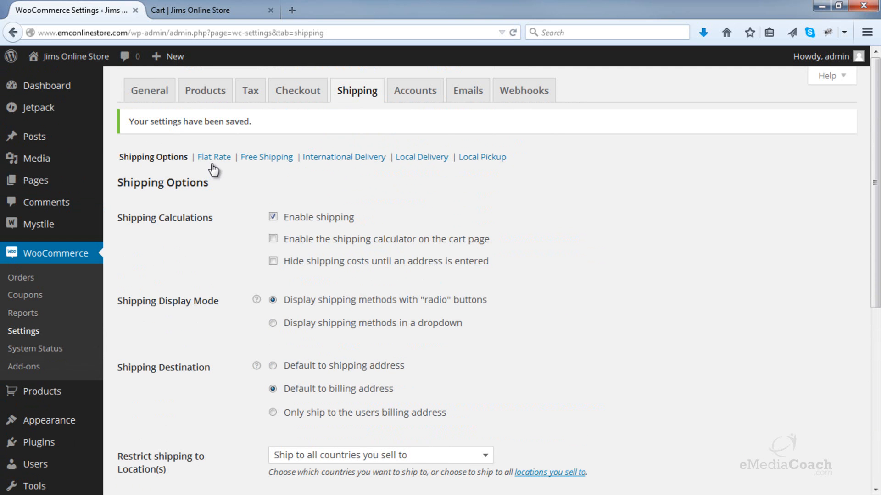
# - Enable Flat Rate shipping for all allowed countries with Taxable tax status
pyautogui.click(213, 163)
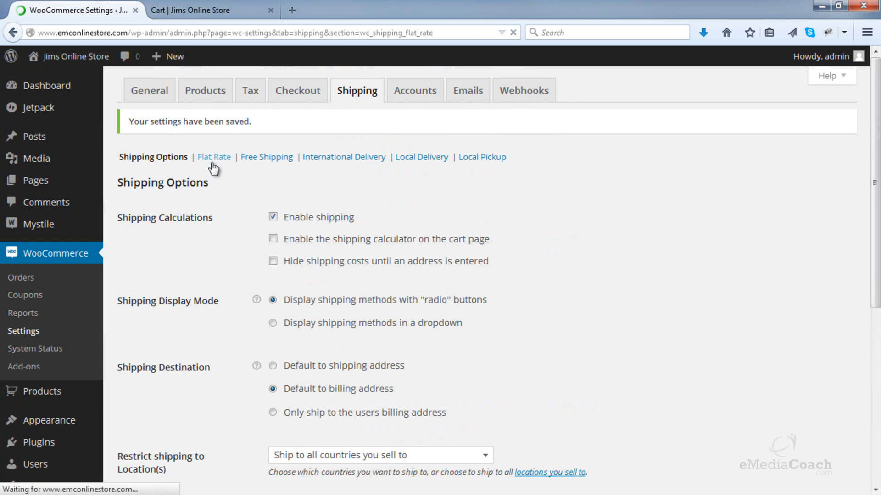
pyautogui.click(273, 198)
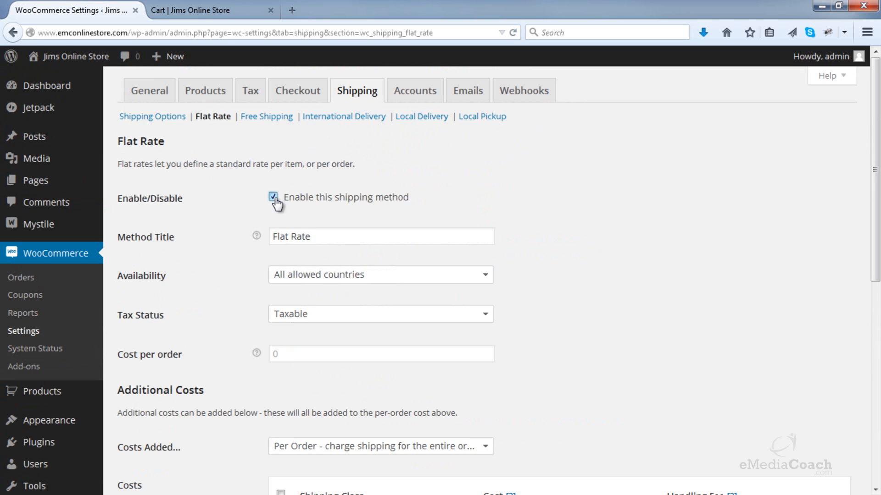
pyautogui.scroll(-2, 277, 204)
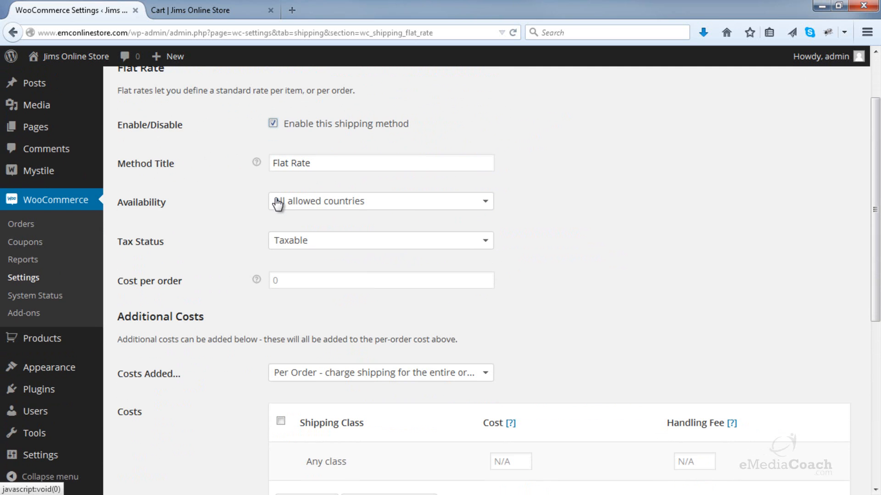
pyautogui.scroll(-2, 278, 204)
pyautogui.click(327, 130)
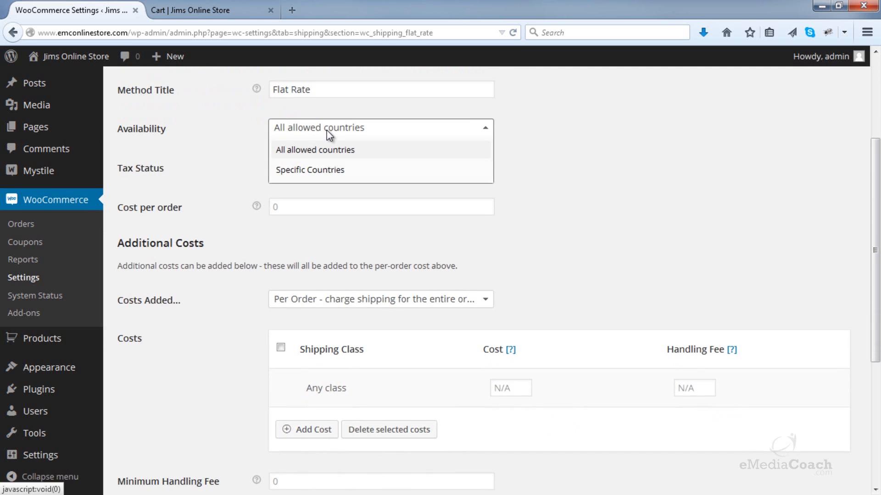
pyautogui.click(510, 136)
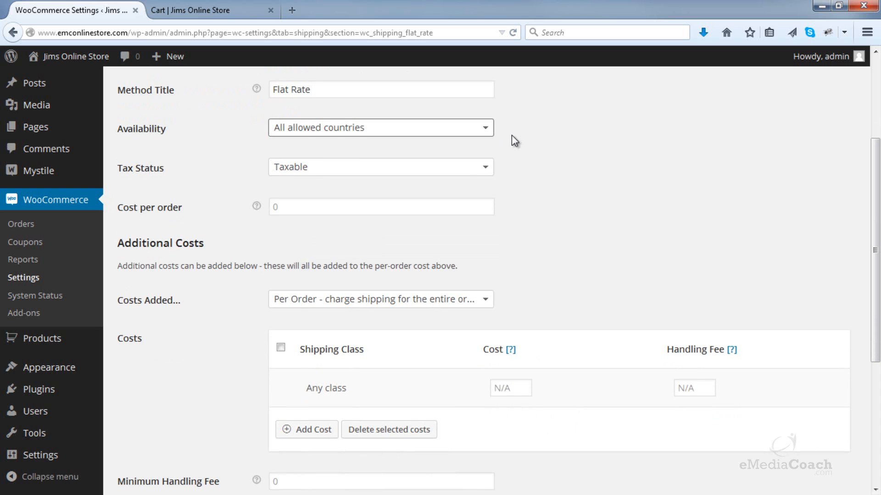
pyautogui.click(475, 170)
pyautogui.click(489, 170)
pyautogui.click(544, 165)
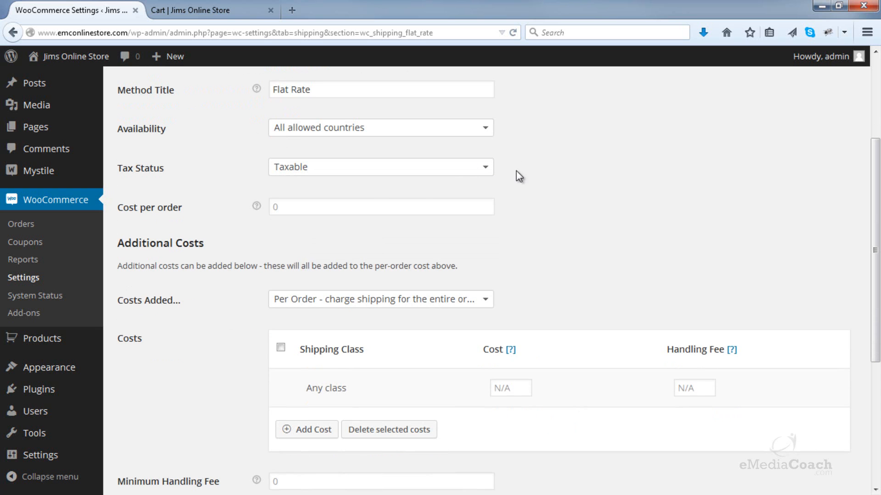
# - Set the Flat Rate cost to 5.00, charged per order, and save
pyautogui.click(310, 207)
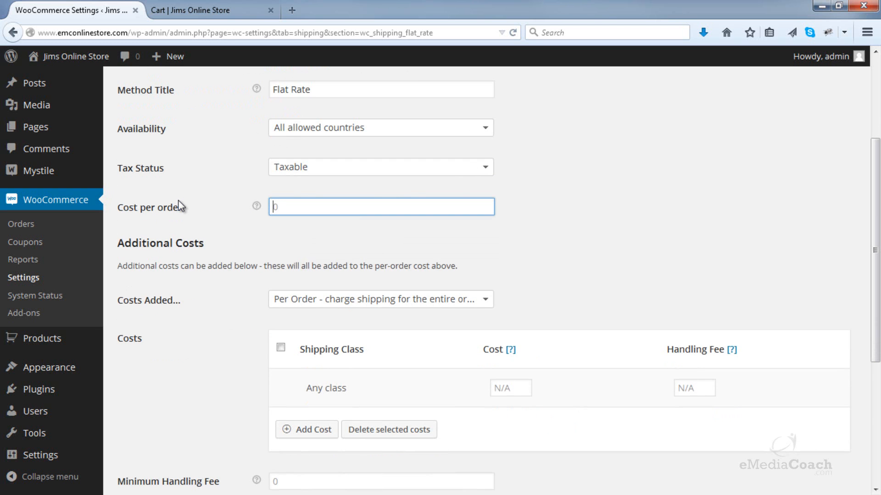
pyautogui.write('5')
pyautogui.click(280, 221)
pyautogui.scroll(-3, 280, 218)
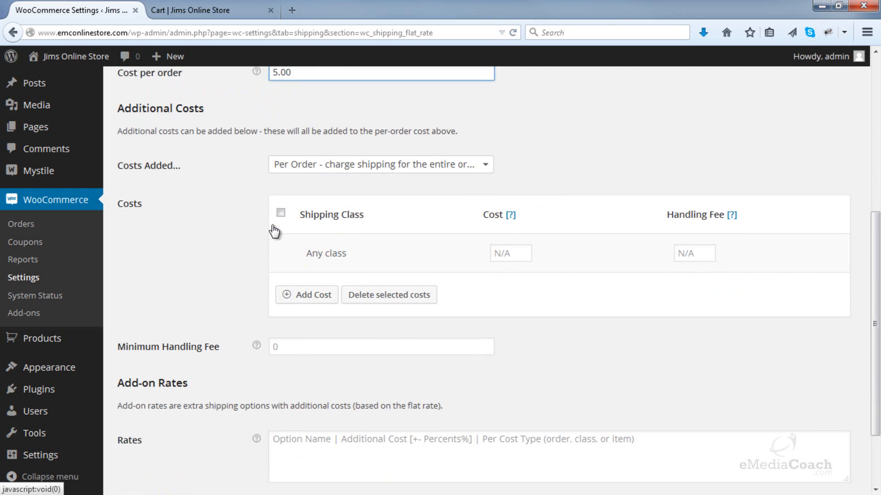
pyautogui.click(340, 158)
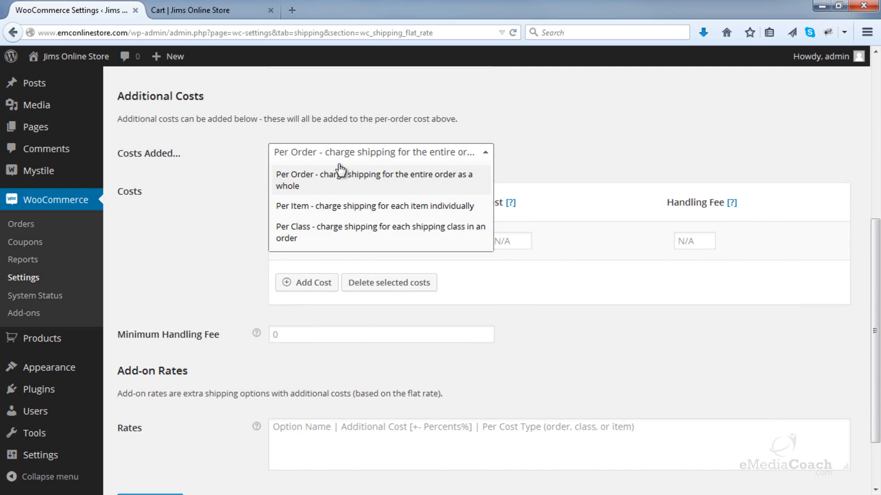
pyautogui.click(368, 185)
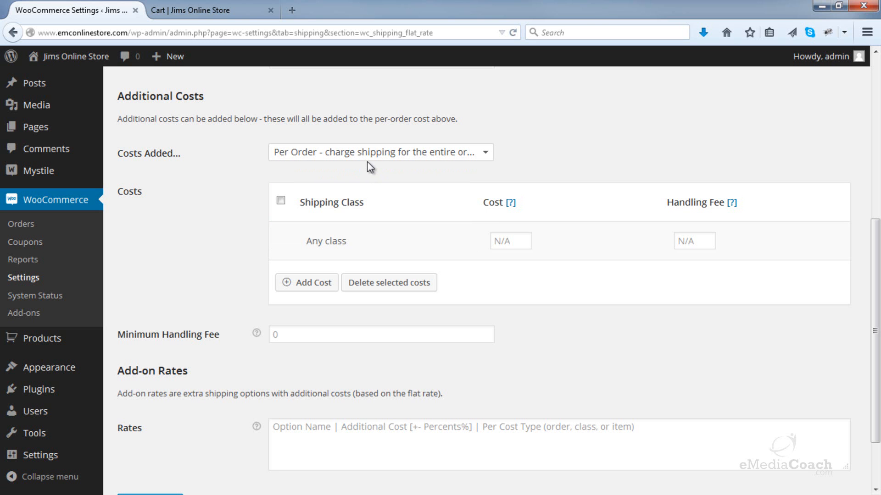
pyautogui.scroll(-2, 224, 232)
pyautogui.scroll(-1, 223, 233)
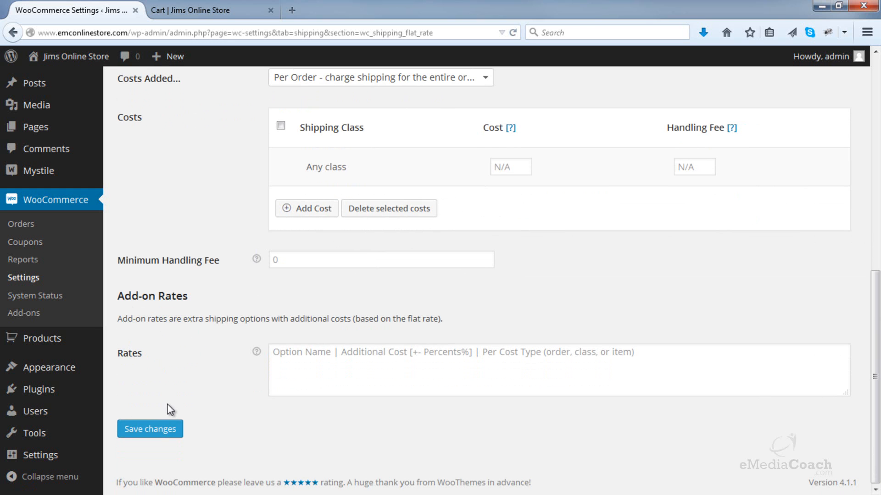
pyautogui.click(153, 433)
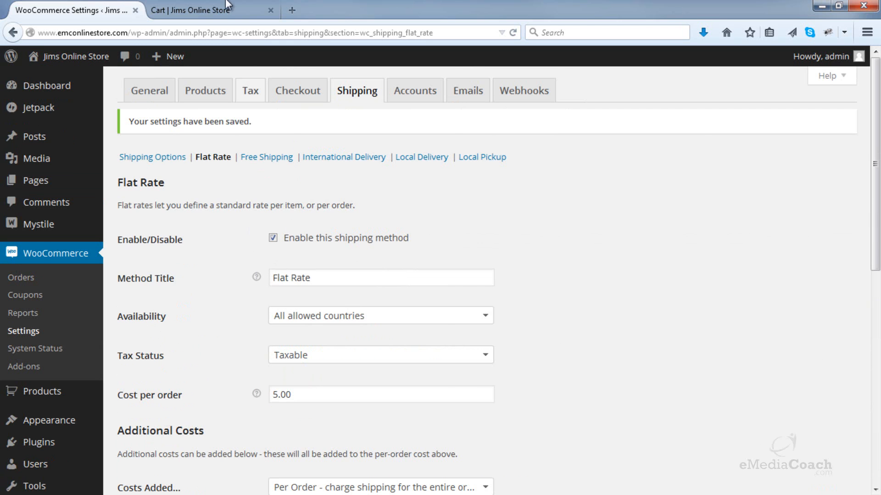
# - Reload the store cart to confirm the $5.00 flat-rate option appears
pyautogui.click(197, 10)
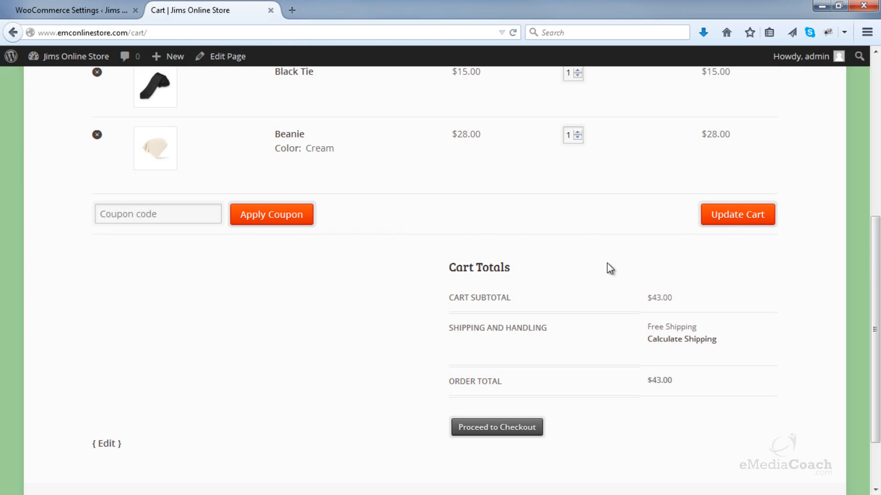
pyautogui.click(512, 33)
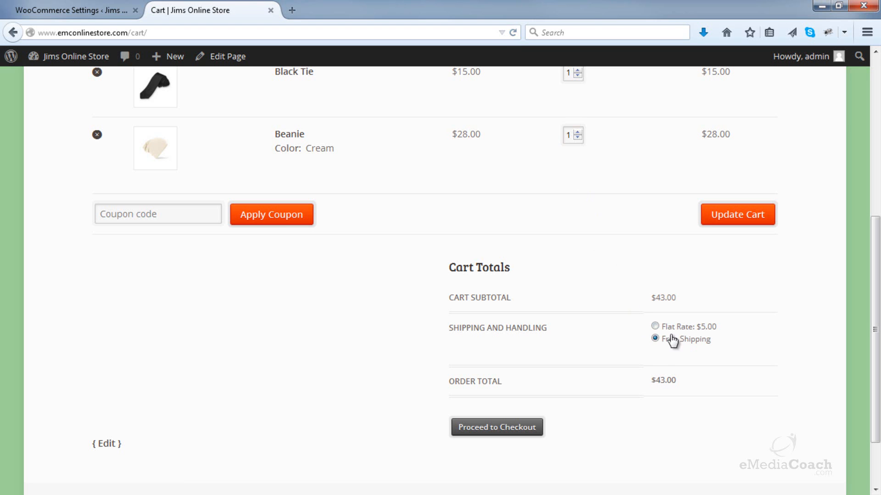
pyautogui.click(72, 9)
pyautogui.scroll(-9, 229, 266)
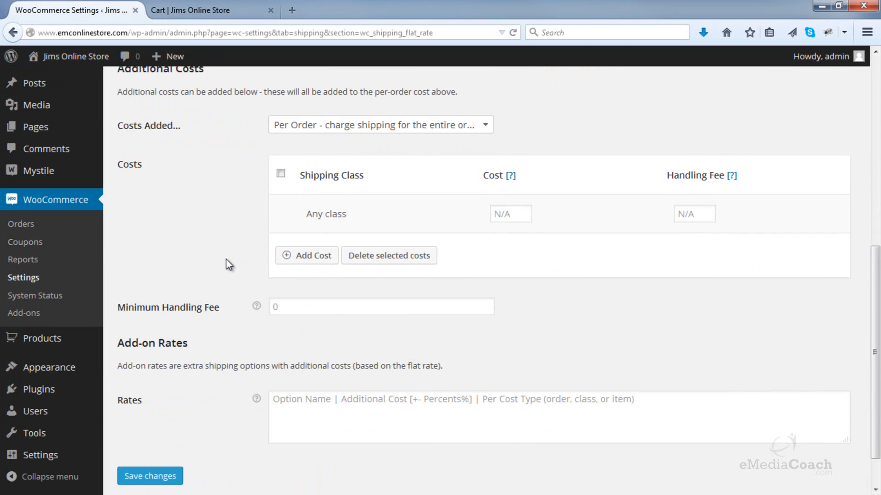
# - Add the first add-on rate 'Express Shipping | 5 | Order'
pyautogui.click(288, 360)
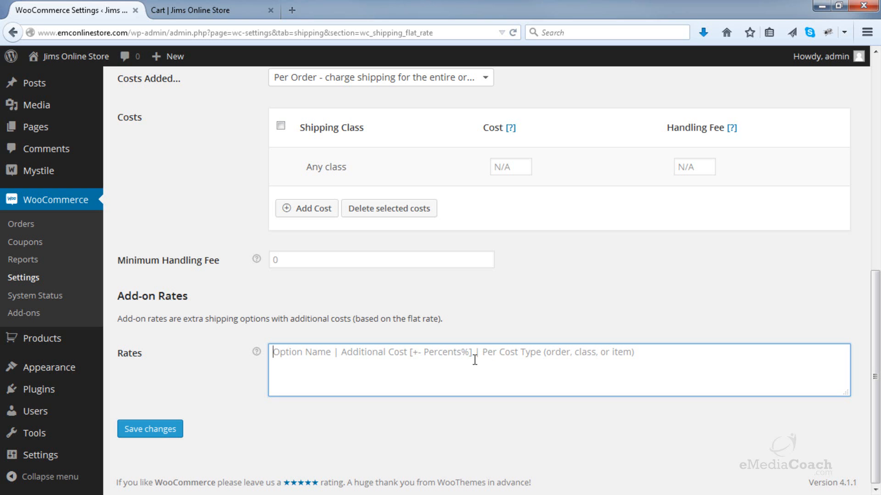
pyautogui.write('Express Sj')
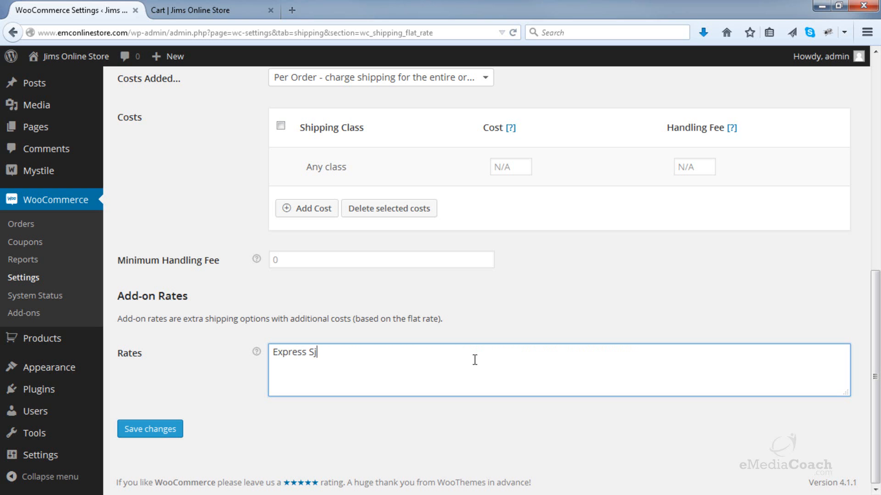
pyautogui.press('BackSpace')
pyautogui.write('hipping |')
pyautogui.write('5')
pyautogui.scroll(5, 474, 360)
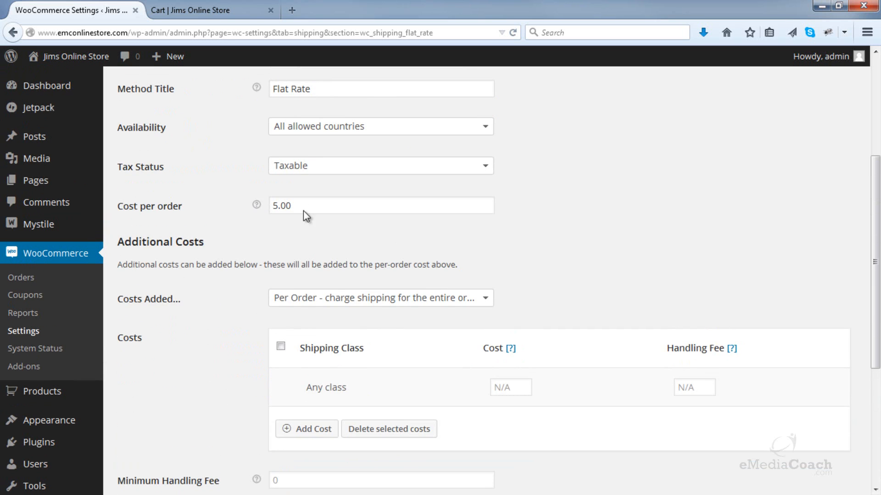
pyautogui.scroll(-3, 305, 210)
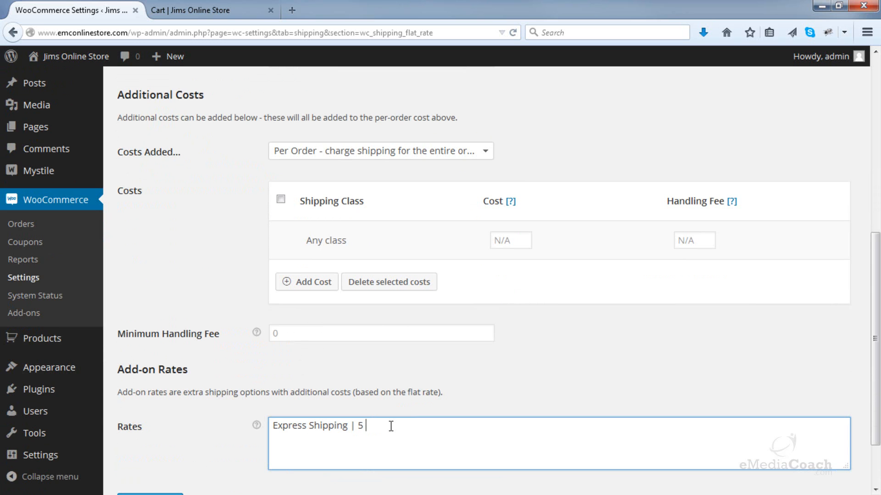
pyautogui.write('P')
pyautogui.press('BackSpace')
pyautogui.write('Order')
pyautogui.press('Return')
# - Add the second add-on rate 'Same Say Shipping | 15 | Order' and save
pyautogui.write('Same Say Shipping')
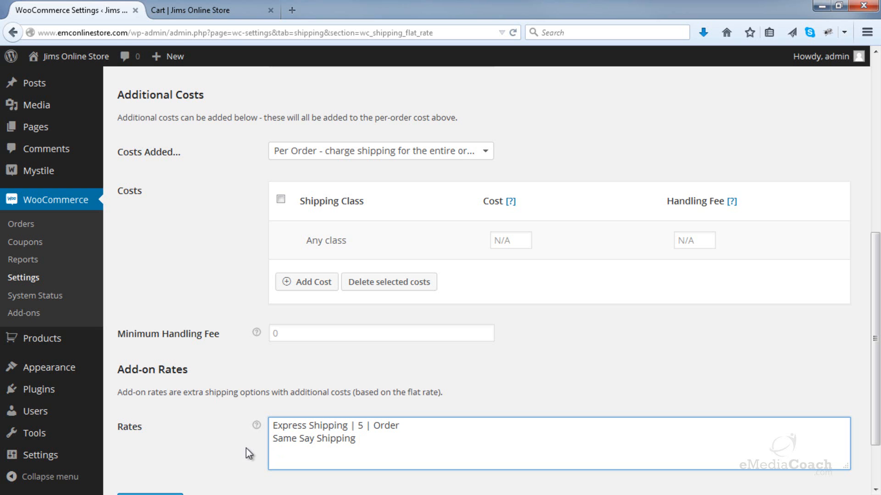
pyautogui.write(' \\')
pyautogui.press('BackSpace')
pyautogui.write('| 15')
pyautogui.scroll(5, 261, 440)
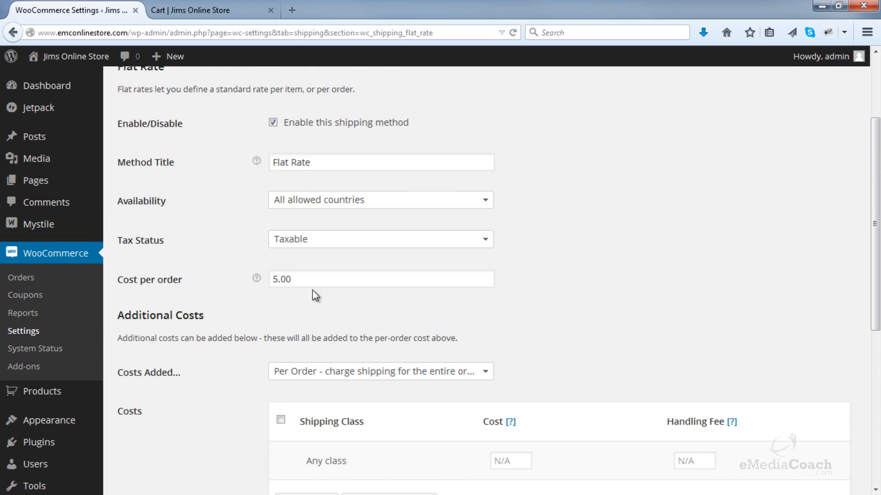
pyautogui.scroll(-6, 326, 309)
pyautogui.write('| Order')
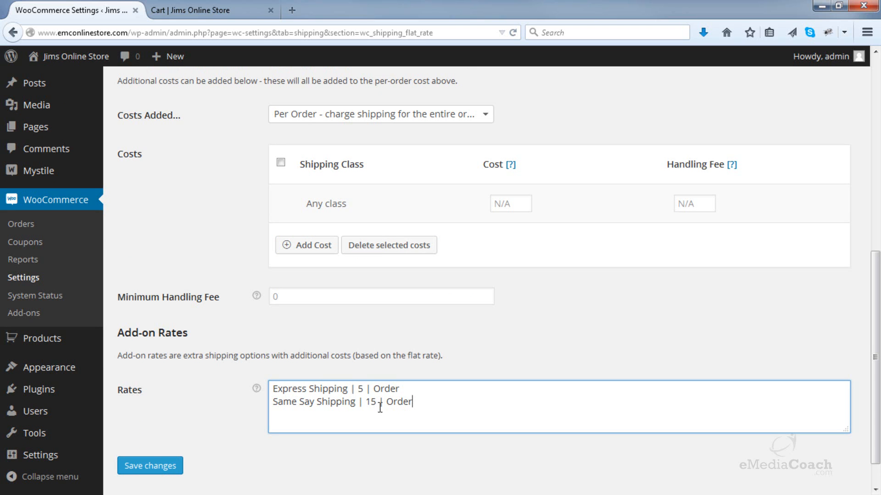
pyautogui.click(166, 466)
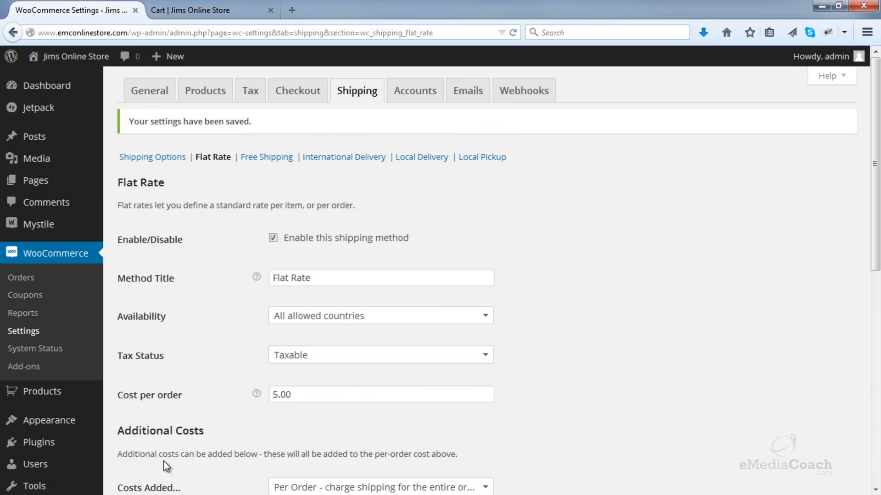
# - Reload the cart to see the add-on rates at $10.00 and $20.00
pyautogui.click(165, 14)
pyautogui.click(513, 33)
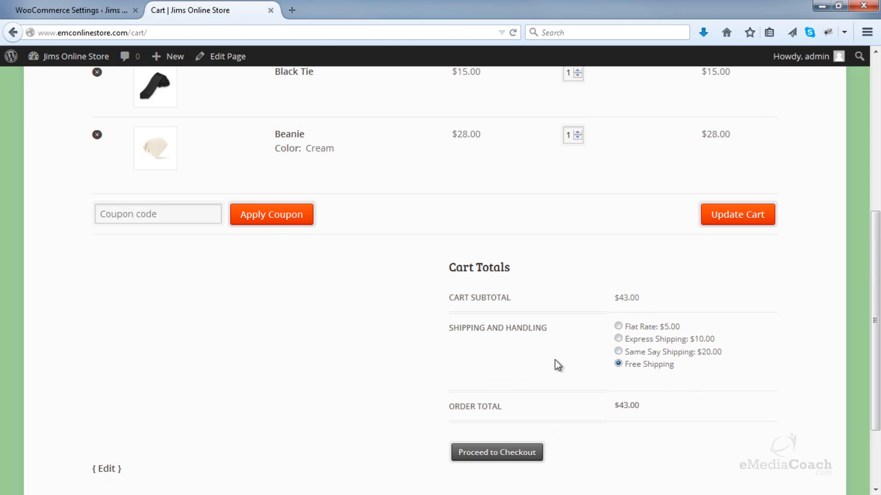
pyautogui.click(52, 6)
pyautogui.moveTo(333, 275); pyautogui.dragTo(219, 272)
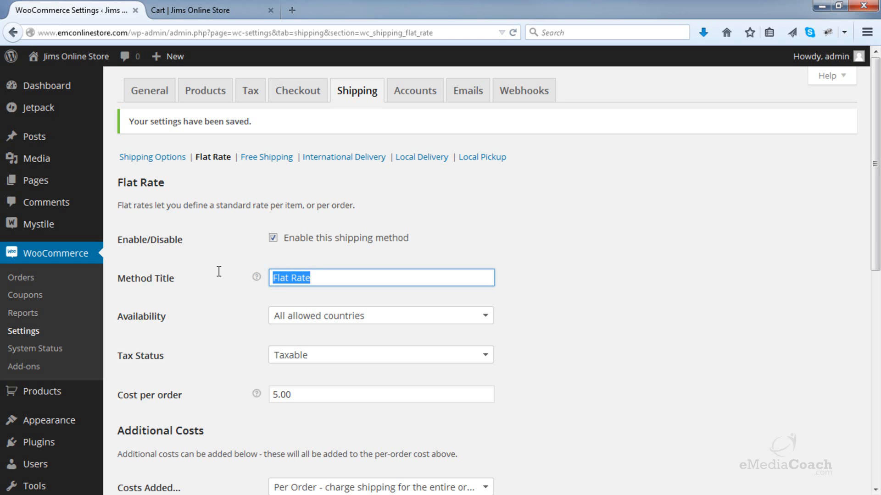
# - Retitle the method Standard Delivery and the add-ons Express Delivery and Same Day Delivery, then save
pyautogui.write('Sta')
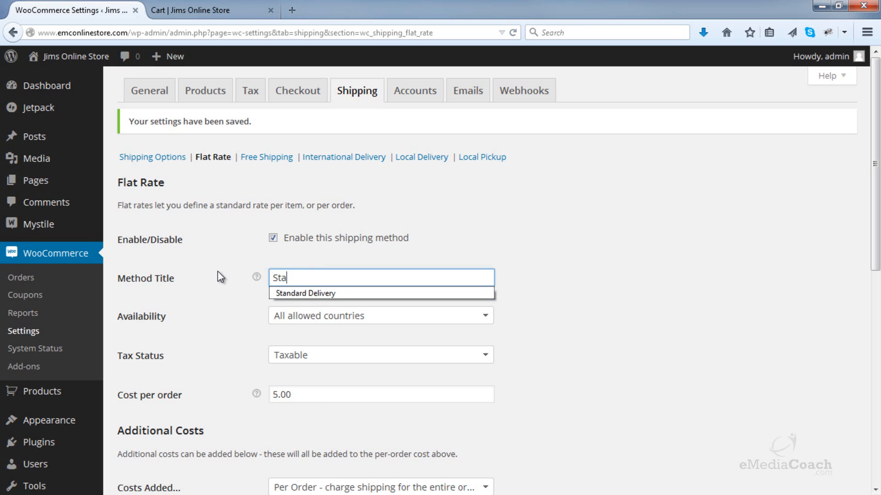
pyautogui.press('Down')
pyautogui.press('Tab')
pyautogui.scroll(-8, 216, 268)
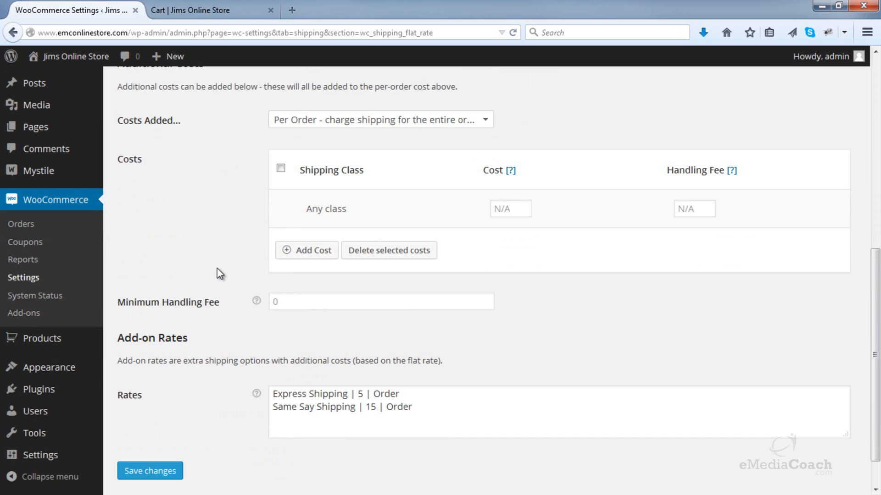
pyautogui.doubleClick(330, 393)
pyautogui.write('Delivery')
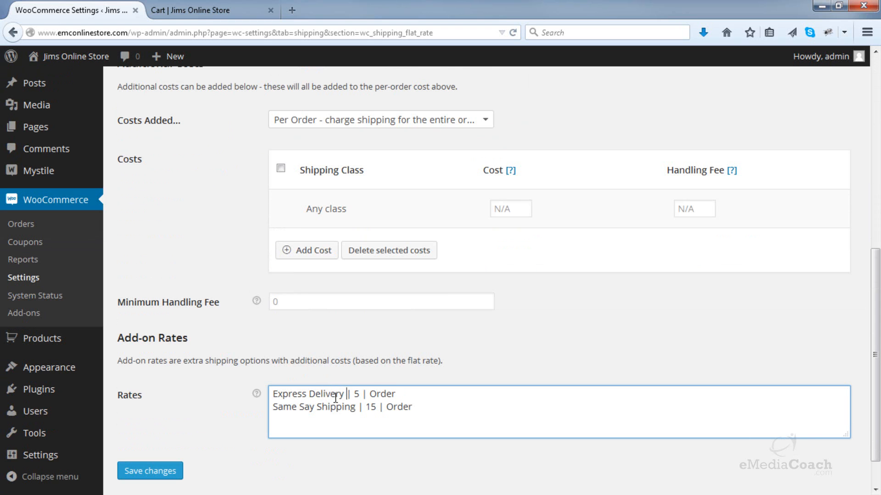
pyautogui.doubleClick(340, 407)
pyautogui.press('BackSpace')
pyautogui.press('BackSpace')
pyautogui.press('BackSpace')
pyautogui.press('BackSpace')
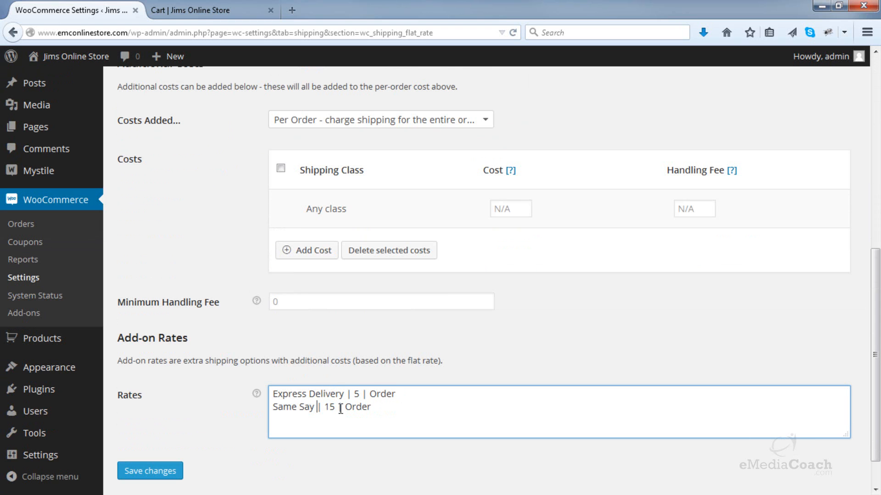
pyautogui.write('Day Delivery')
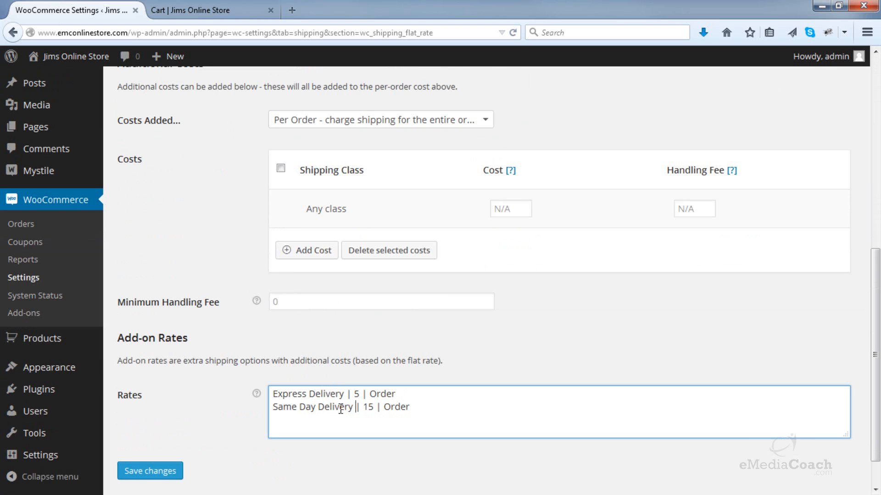
pyautogui.click(160, 473)
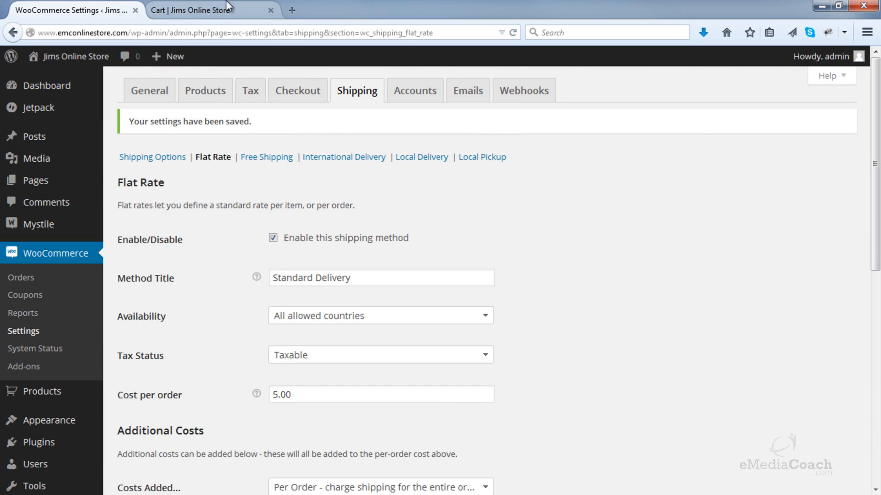
# - Reload the cart, pick Standard Delivery, and check the $5, $10 and $20 options
pyautogui.click(226, 5)
pyautogui.click(513, 33)
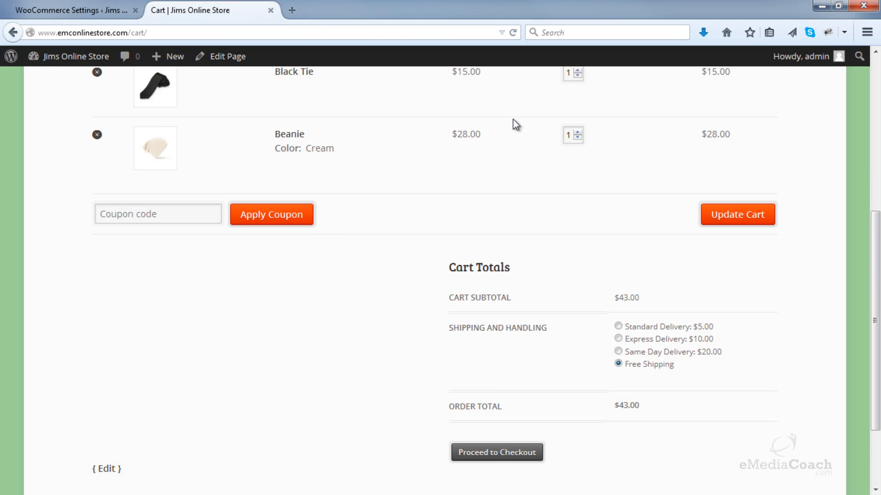
pyautogui.click(618, 326)
pyautogui.click(63, 9)
pyautogui.scroll(-5, 304, 321)
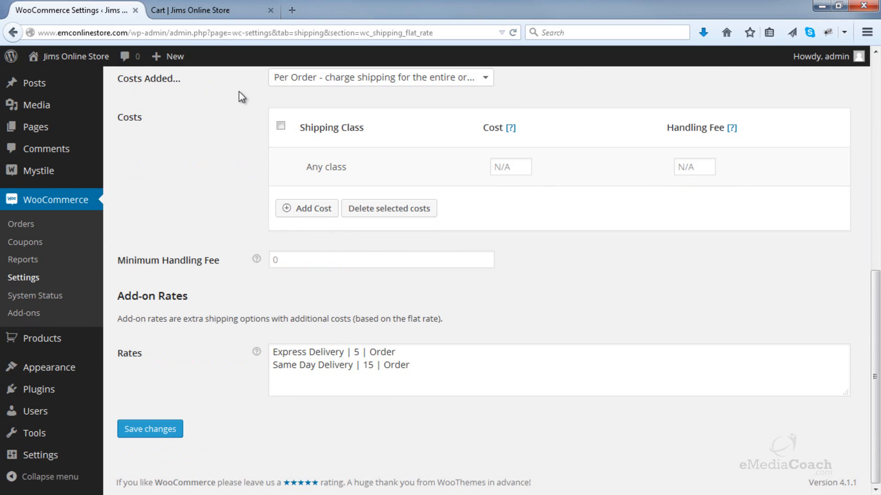
pyautogui.click(207, 10)
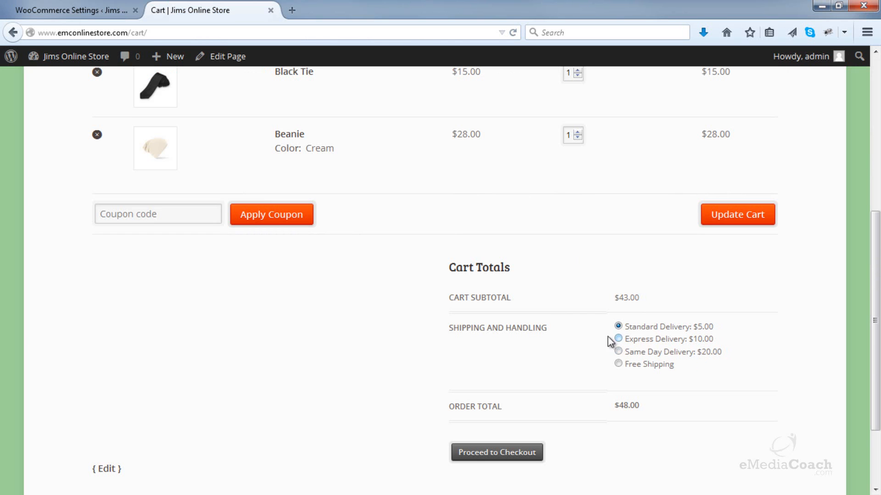
pyautogui.scroll(-3, 566, 318)
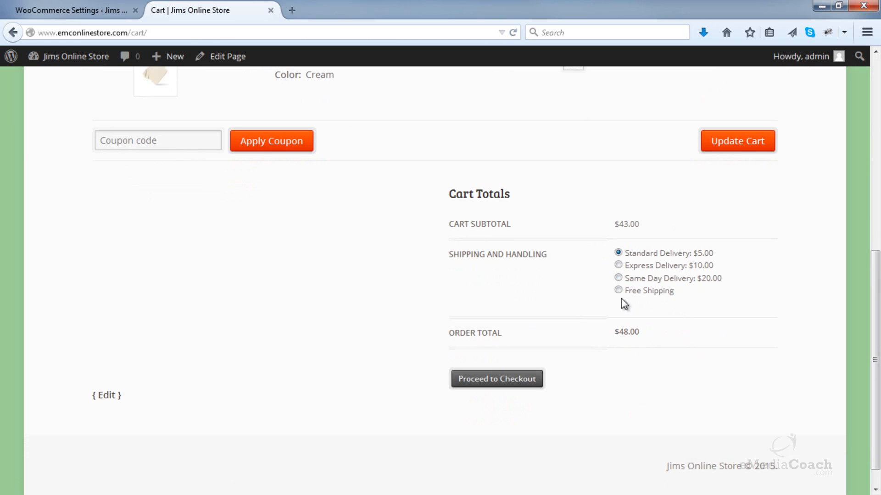
pyautogui.click(98, 13)
pyautogui.scroll(10, 249, 128)
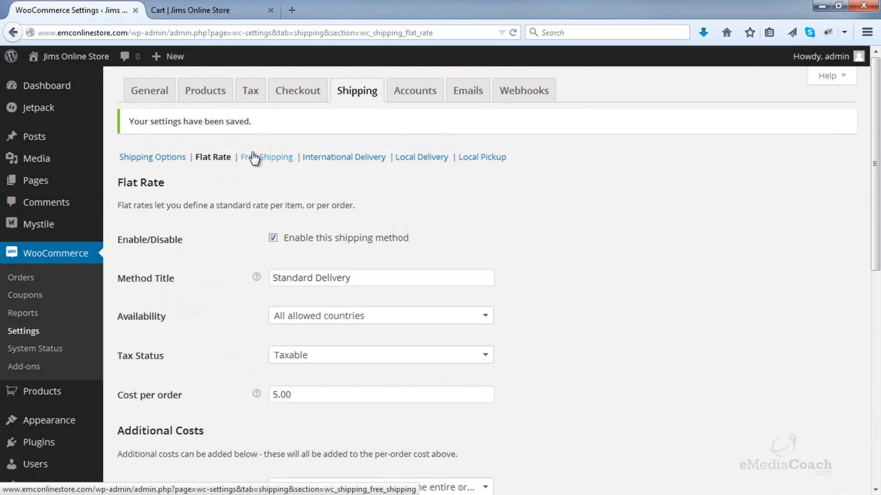
# - Set Free Shipping to require 'A minimum order amount AND a coupon' and save
pyautogui.click(254, 157)
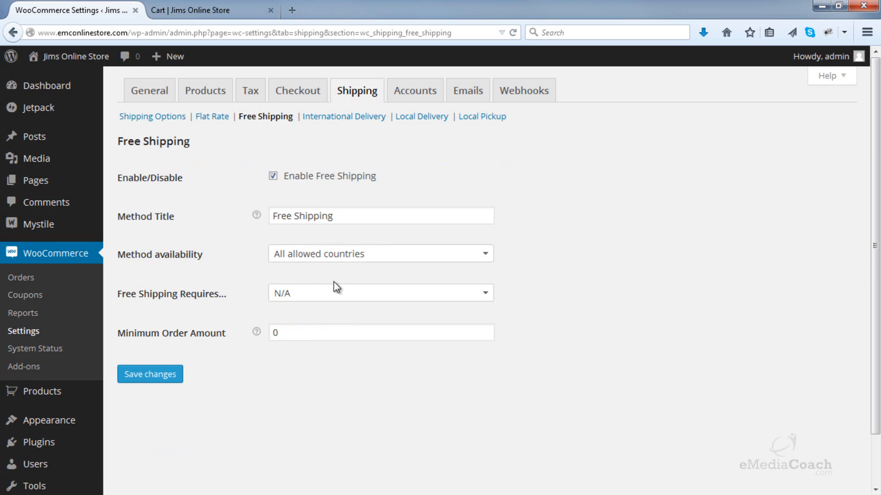
pyautogui.click(344, 294)
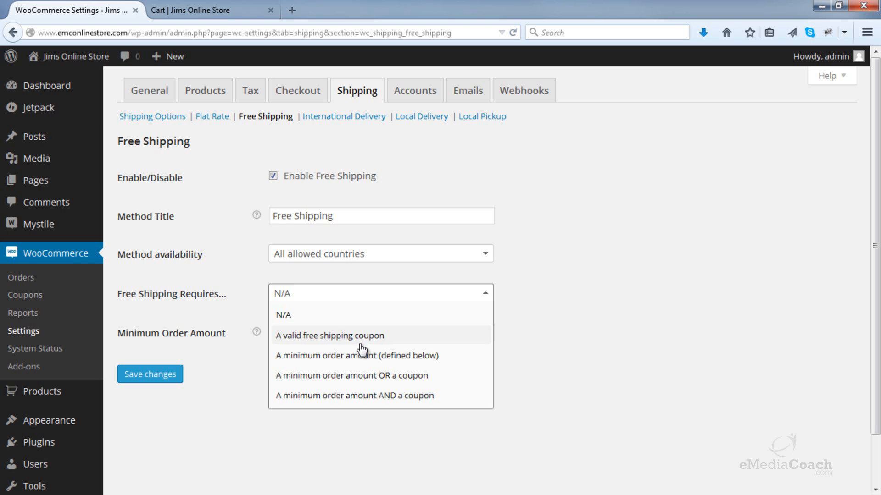
pyautogui.click(366, 379)
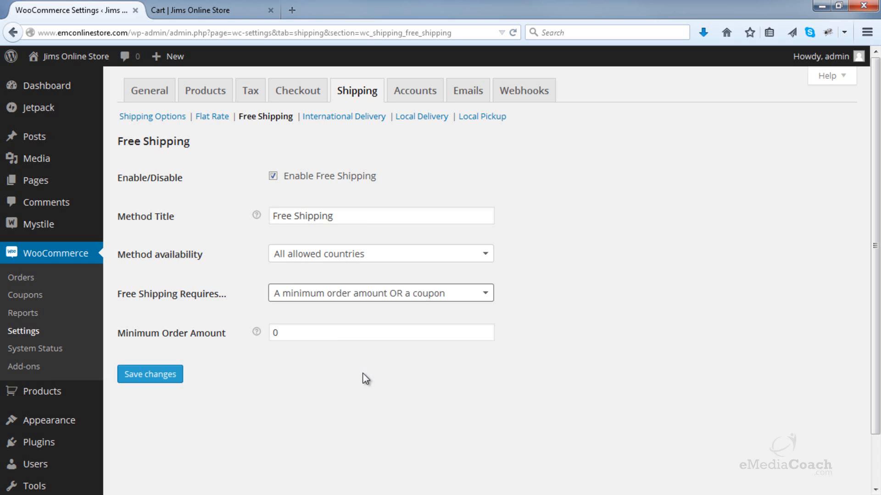
pyautogui.click(379, 295)
pyautogui.click(383, 397)
pyautogui.press('Tab')
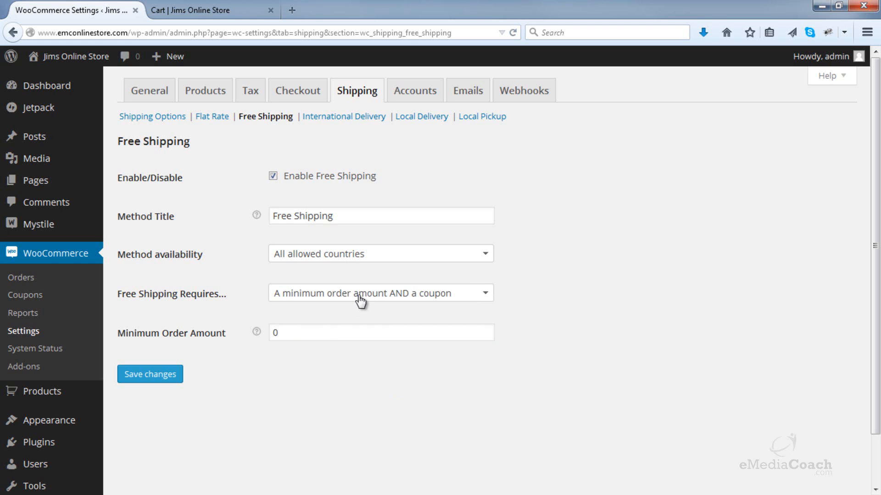
pyautogui.click(360, 297)
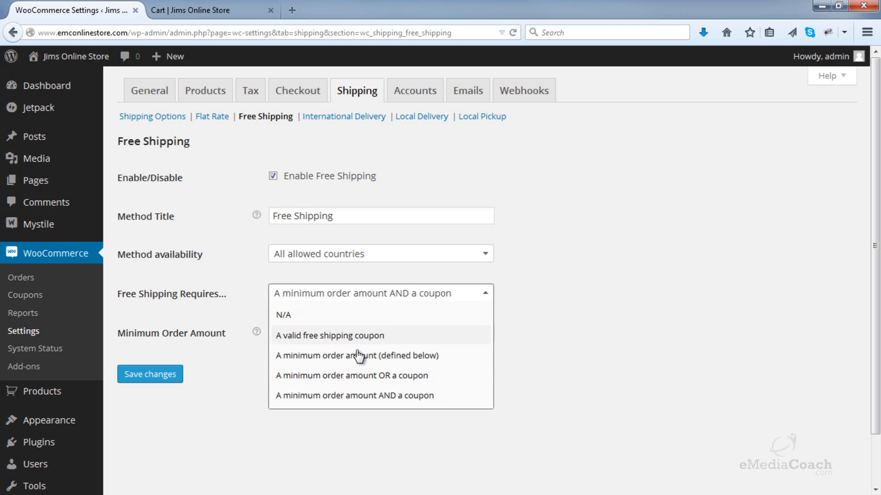
pyautogui.click(360, 395)
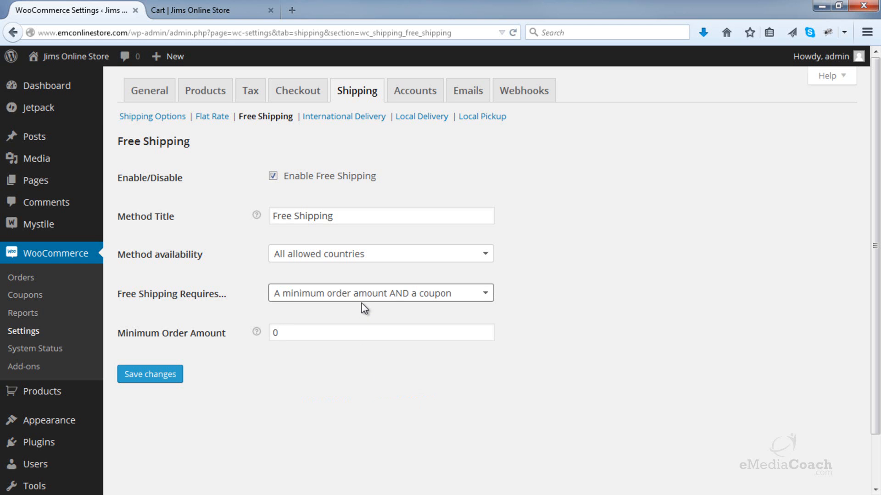
pyautogui.click(169, 380)
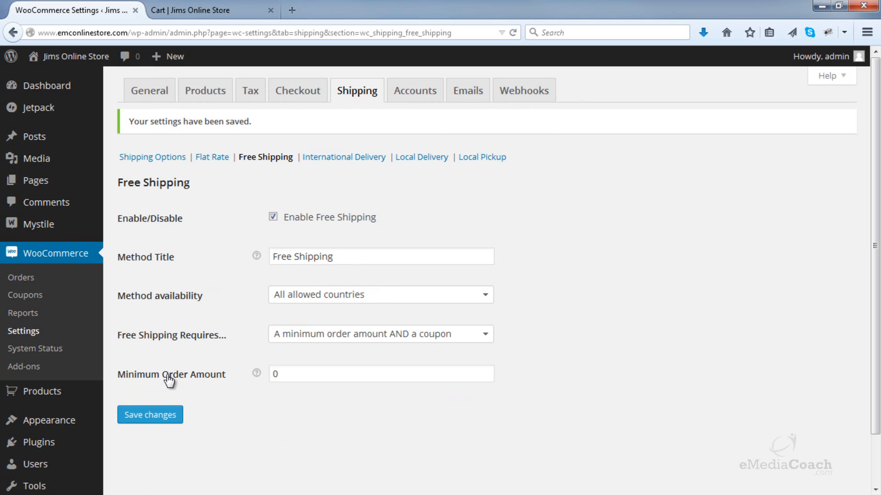
# - Set the Free Shipping minimum order amount to 50 and save
pyautogui.moveTo(302, 377); pyautogui.dragTo(256, 372)
pyautogui.write('50')
pyautogui.click(166, 418)
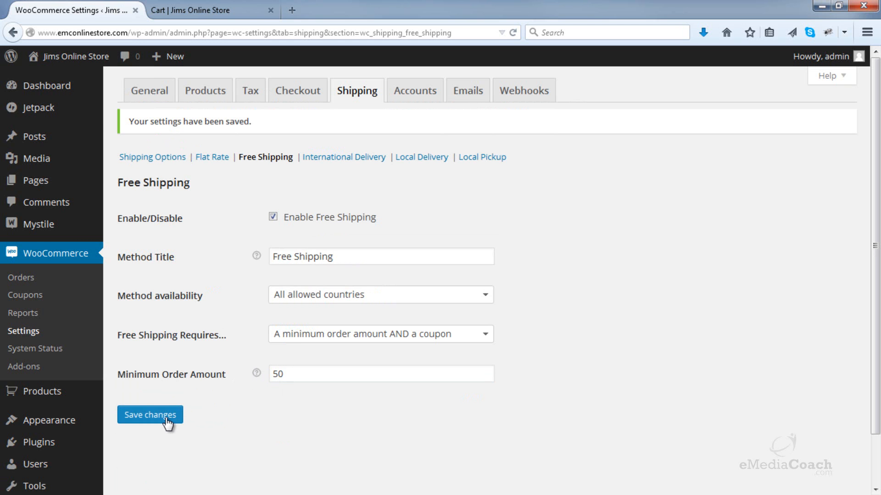
pyautogui.click(261, 13)
# - Raise the Beanie quantity to 2 and update the cart to a $71.00 subtotal
pyautogui.click(512, 33)
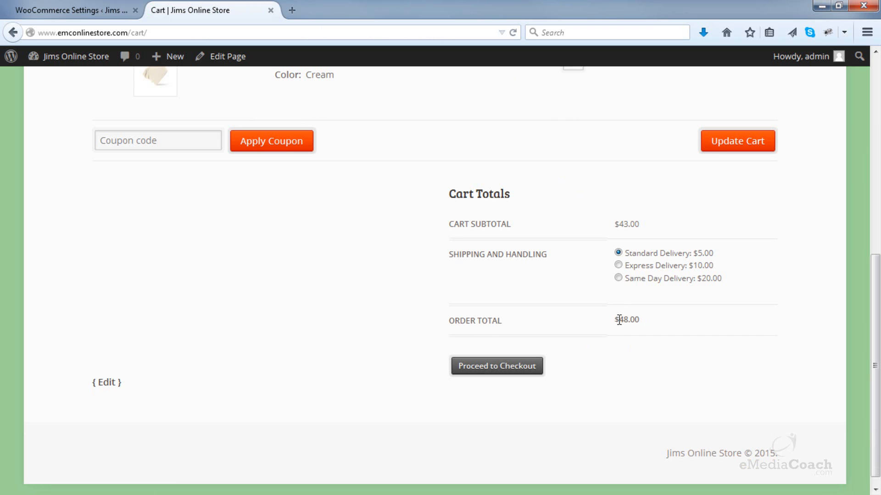
pyautogui.scroll(3, 577, 287)
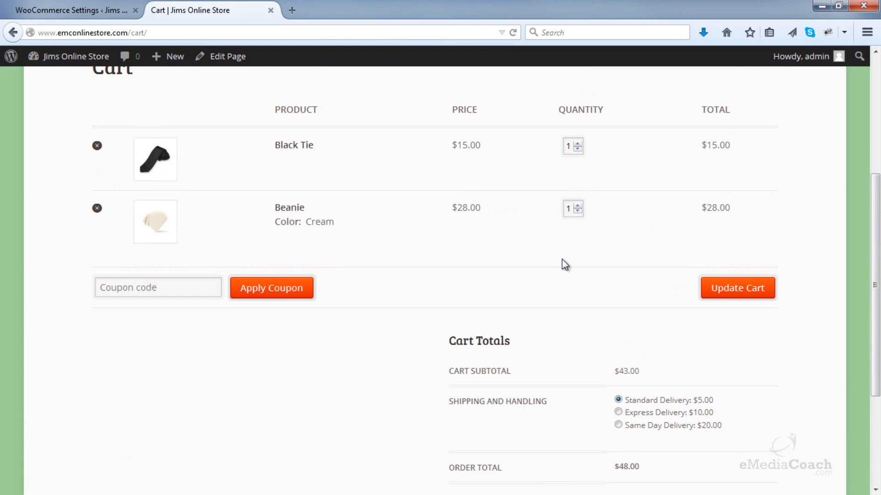
pyautogui.click(578, 206)
pyautogui.click(737, 290)
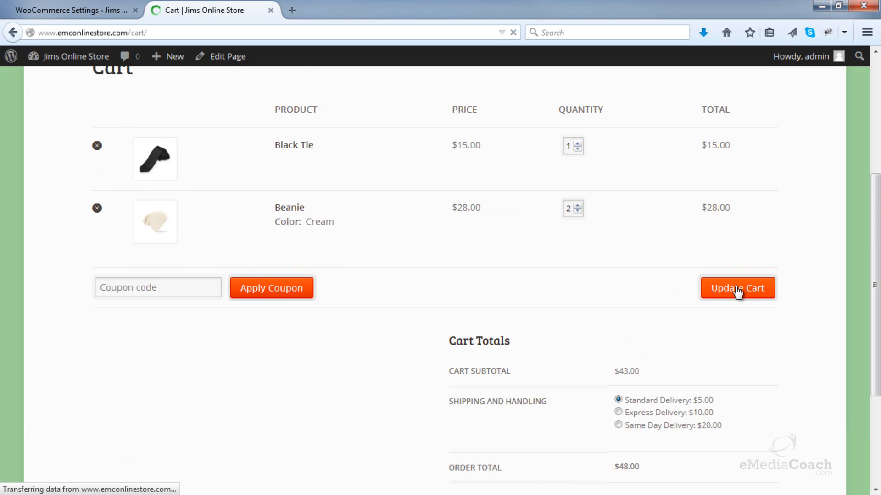
pyautogui.scroll(-7, 735, 288)
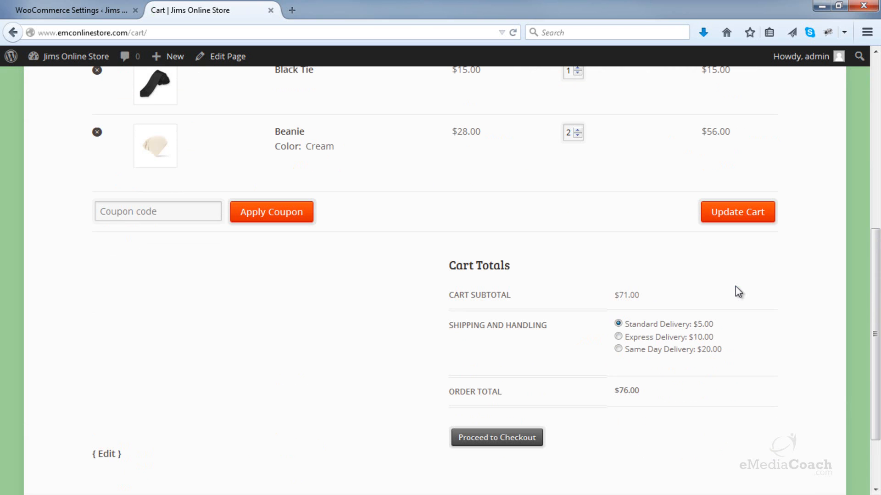
pyautogui.click(192, 215)
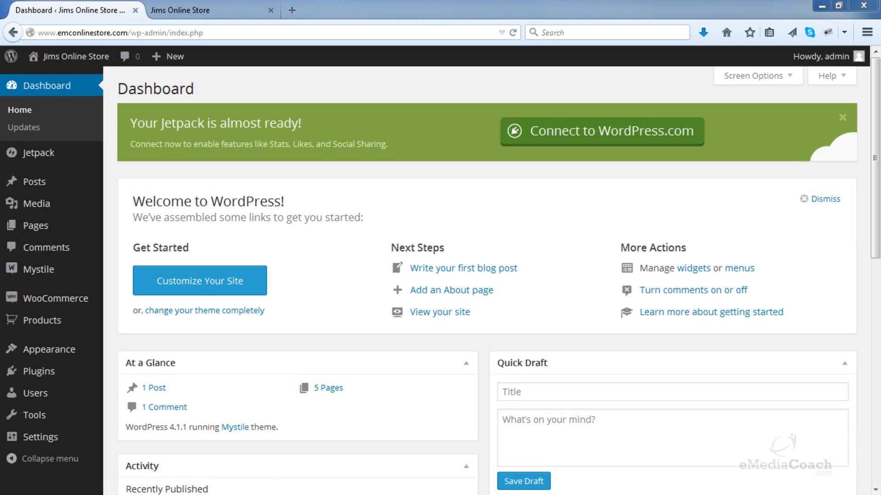
# - Start a new coupon with the code shipping50
pyautogui.moveTo(72, 299)
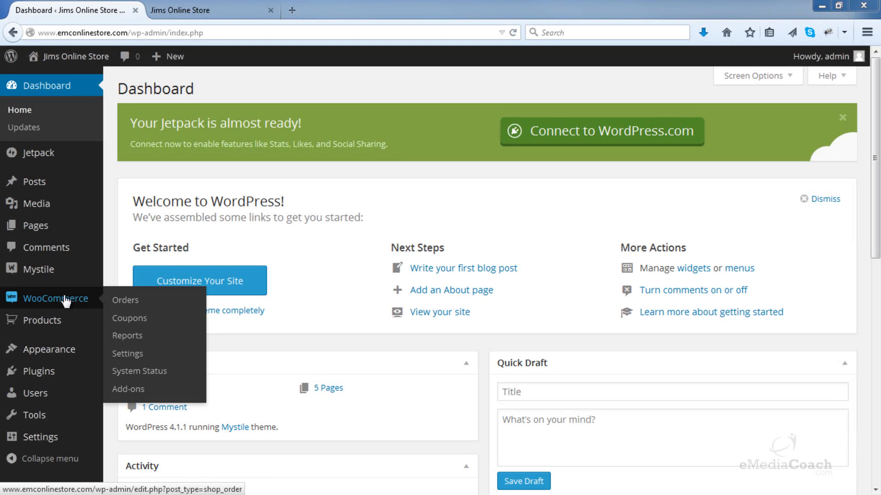
pyautogui.click(142, 320)
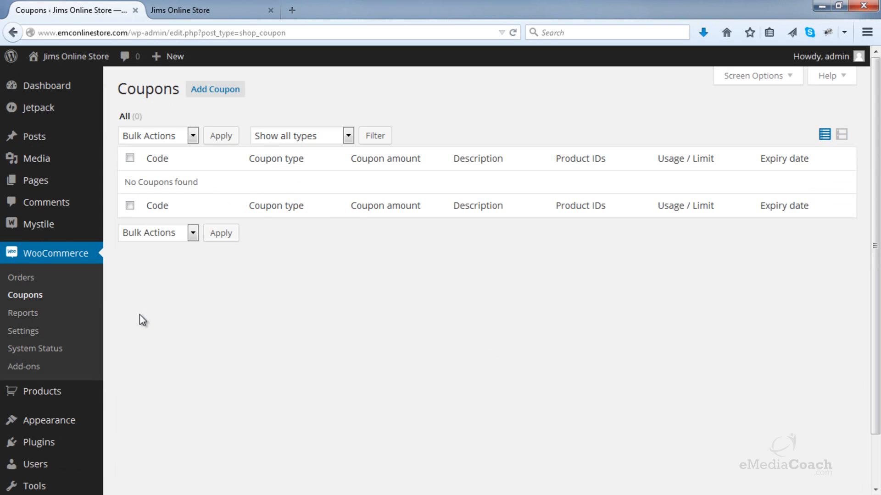
pyautogui.click(227, 91)
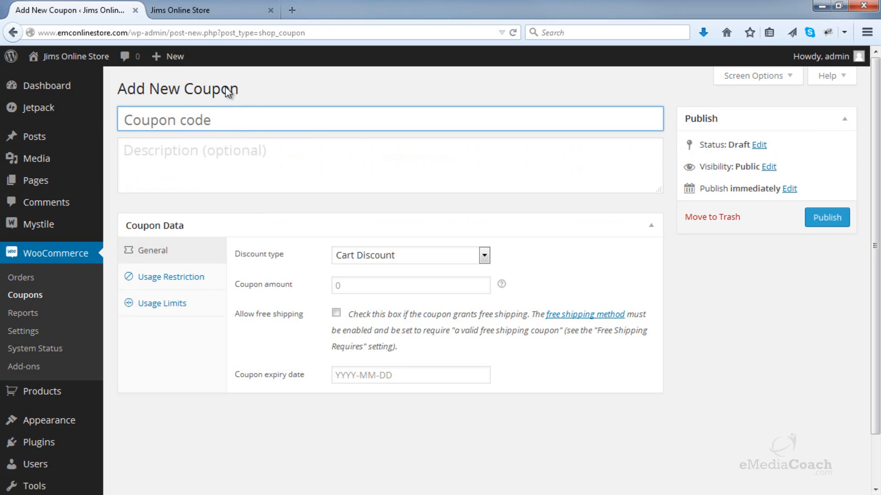
pyautogui.write('shi')
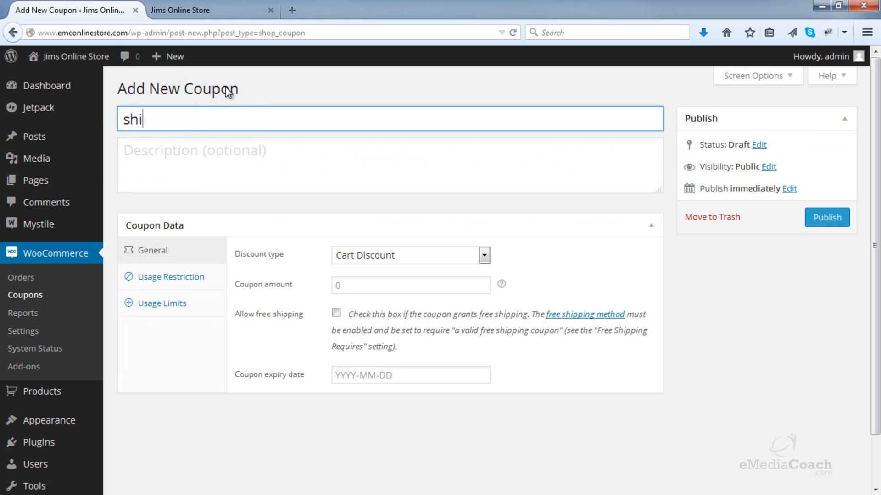
pyautogui.write('pping50')
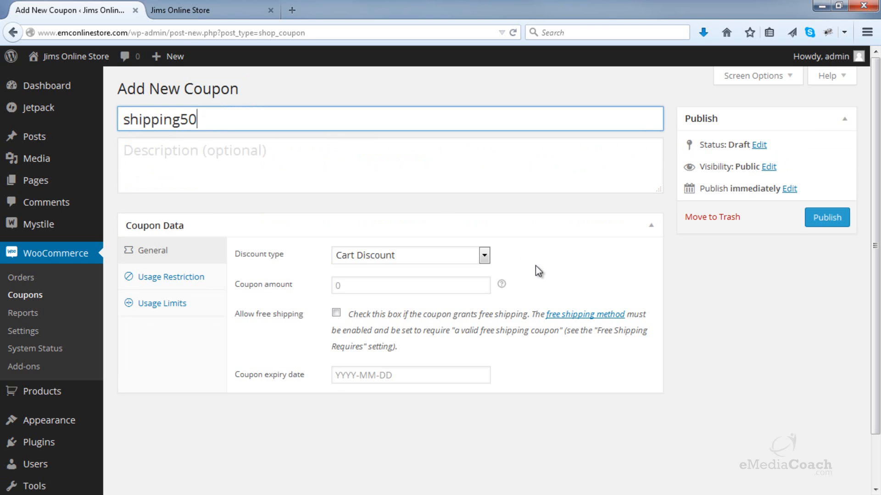
# - Check in a new tab that Free Shipping requires a minimum amount AND a coupon
pyautogui.rightClick(580, 316)
pyautogui.click(656, 126)
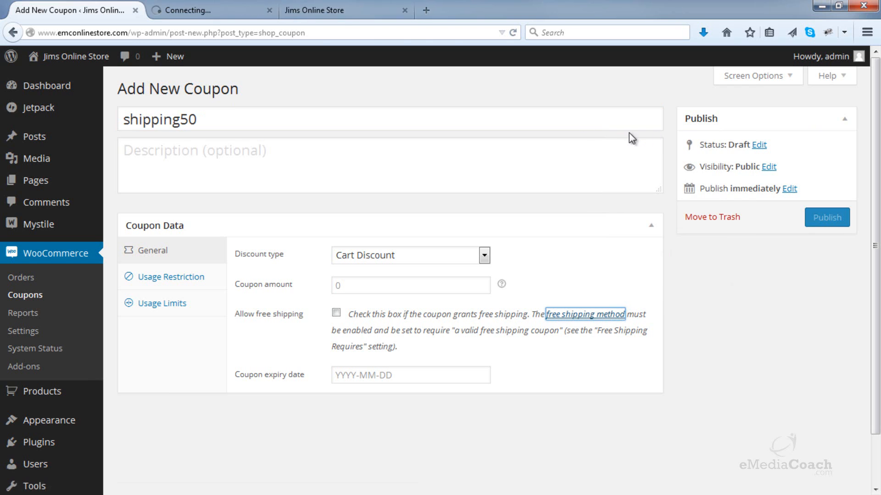
pyautogui.click(200, 4)
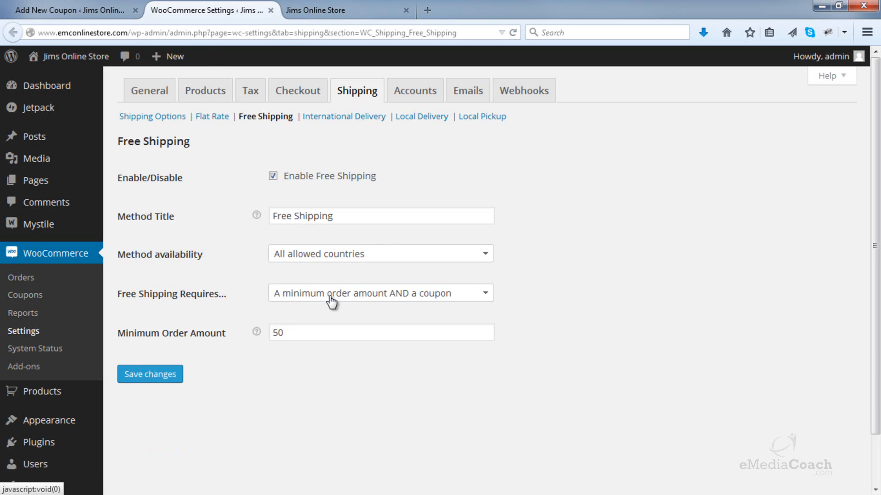
pyautogui.click(406, 293)
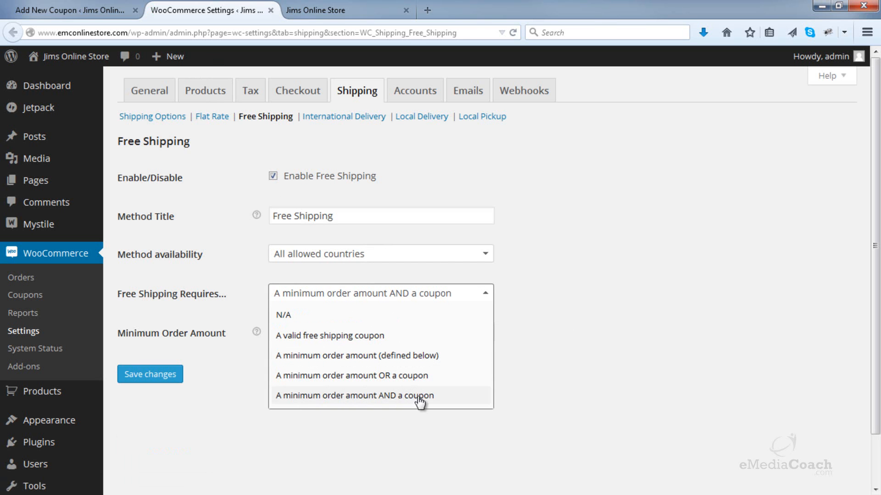
pyautogui.click(527, 401)
pyautogui.click(301, 338)
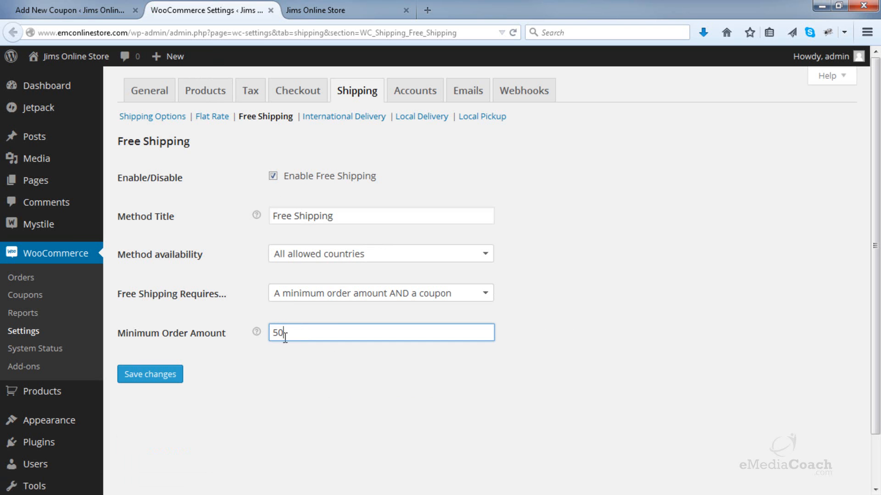
pyautogui.click(86, 5)
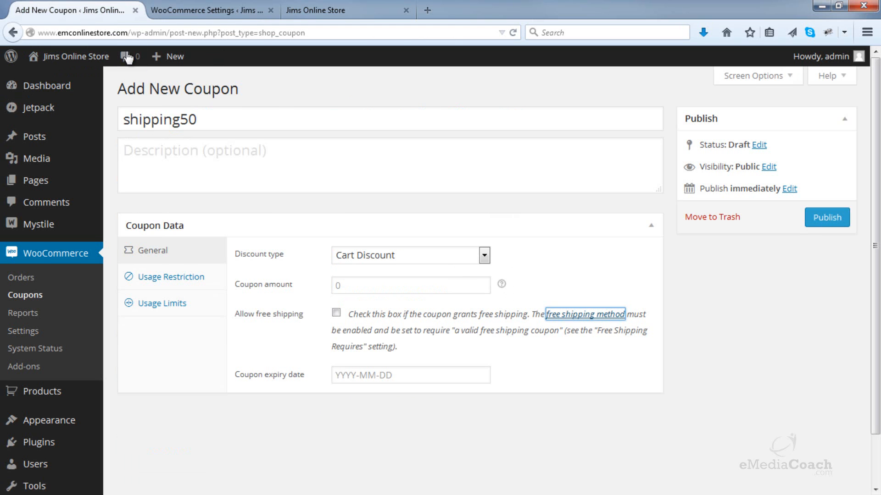
# - Describe the coupon as 'Free shipping for all orders over $50', allow free shipping, and publish
pyautogui.click(173, 171)
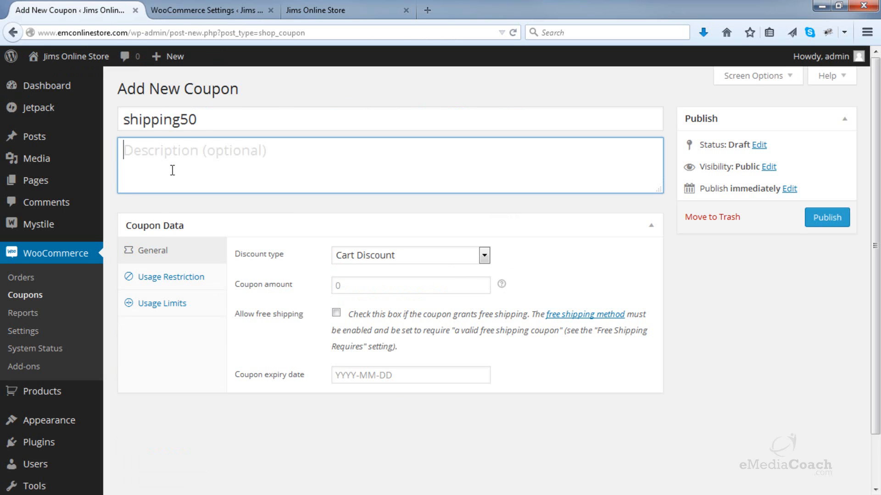
pyautogui.write('F')
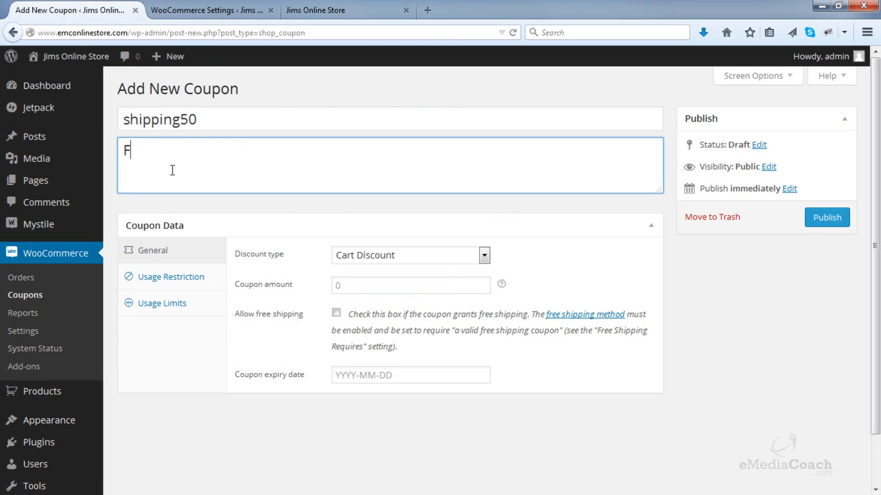
pyautogui.write('ree shipping for all orders over $50.')
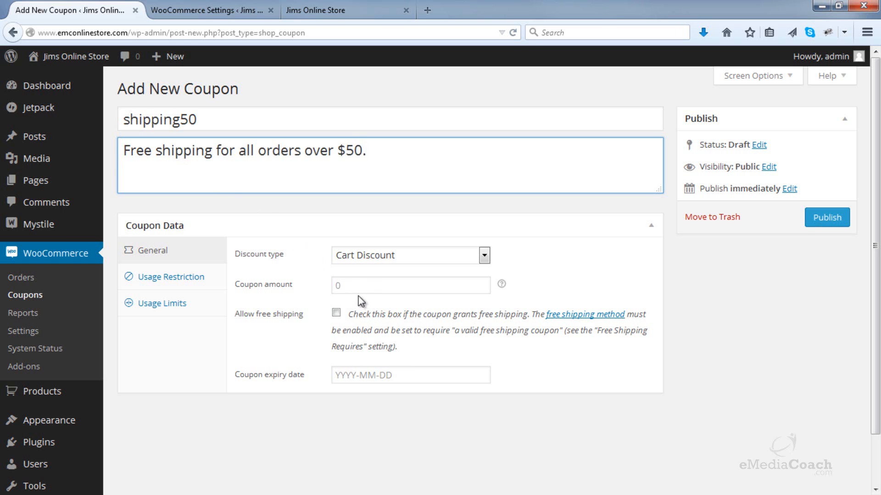
pyautogui.click(337, 314)
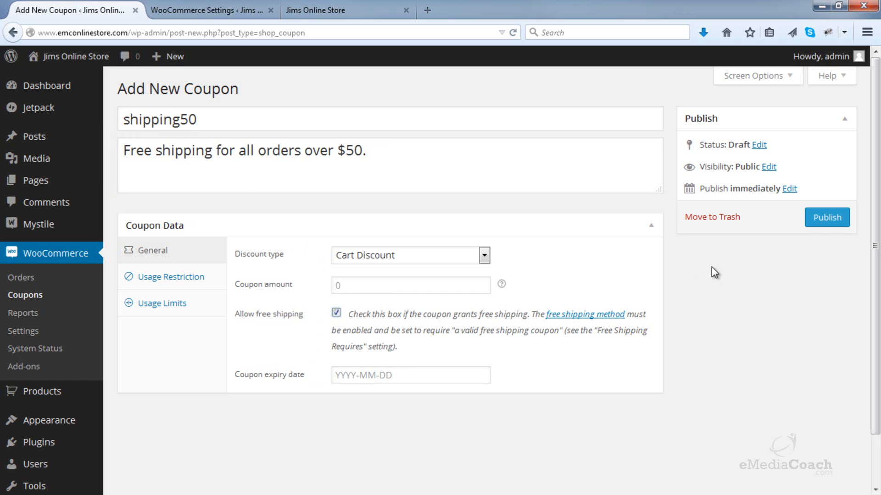
pyautogui.click(847, 218)
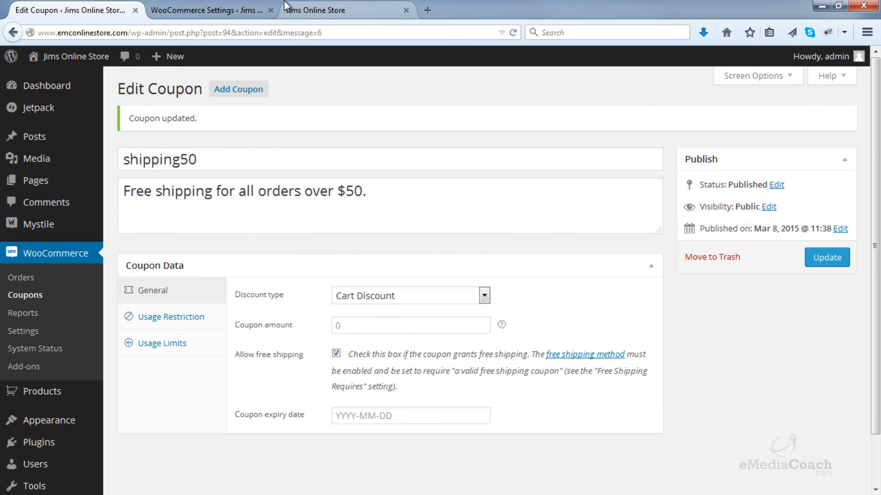
pyautogui.click(262, 6)
# - Add a Cream Beanie from Accessories to the storefront cart
pyautogui.click(270, 10)
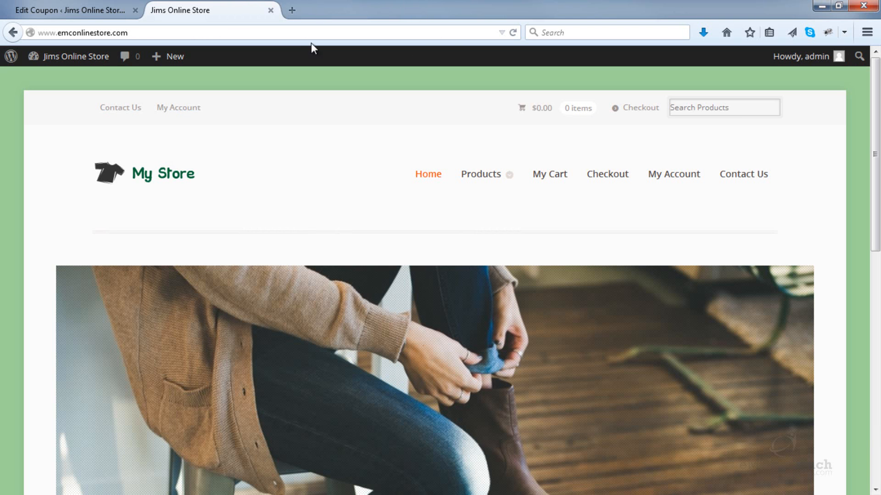
pyautogui.moveTo(478, 185)
pyautogui.click(489, 257)
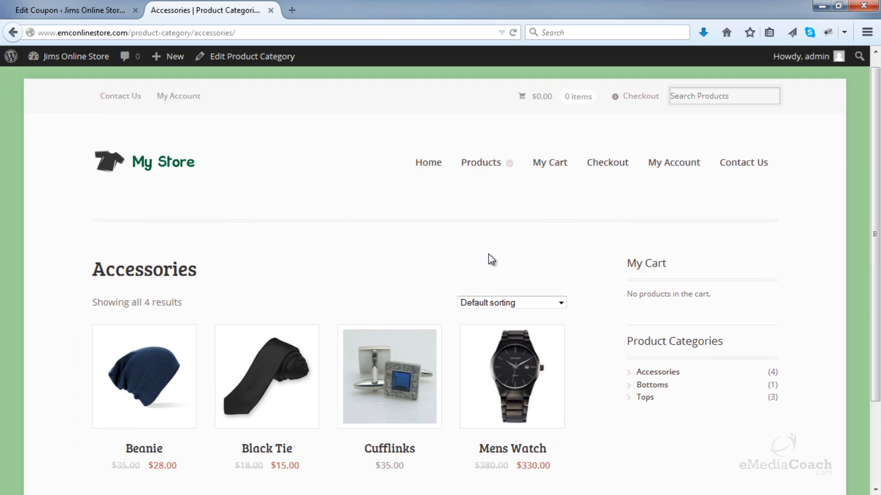
pyautogui.scroll(-3, 487, 268)
pyautogui.click(185, 291)
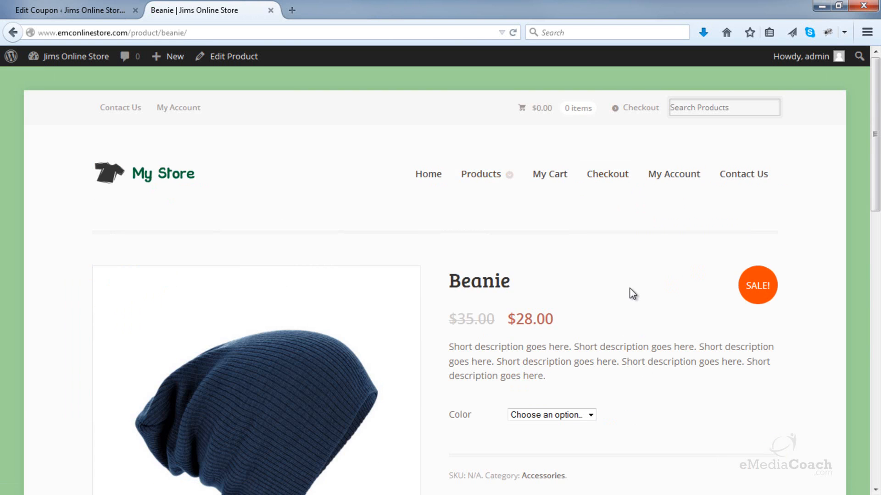
pyautogui.scroll(-3, 631, 289)
pyautogui.click(571, 269)
pyautogui.click(537, 300)
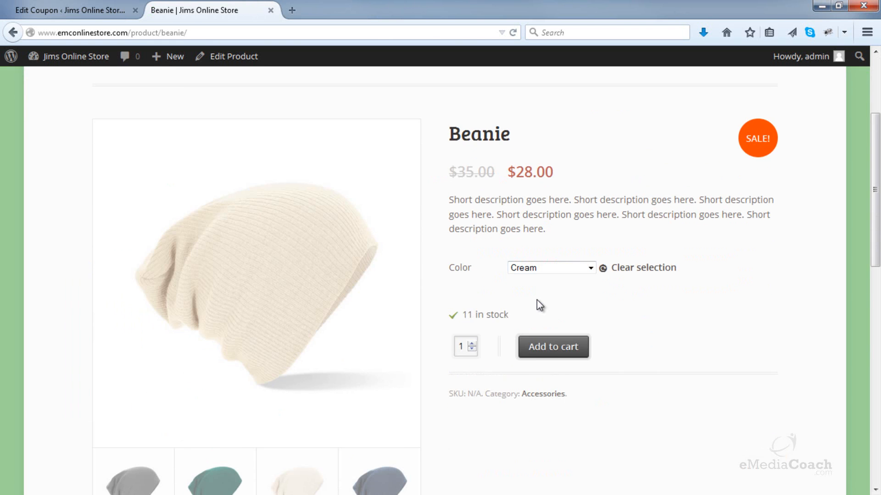
pyautogui.scroll(-3, 537, 300)
pyautogui.click(550, 273)
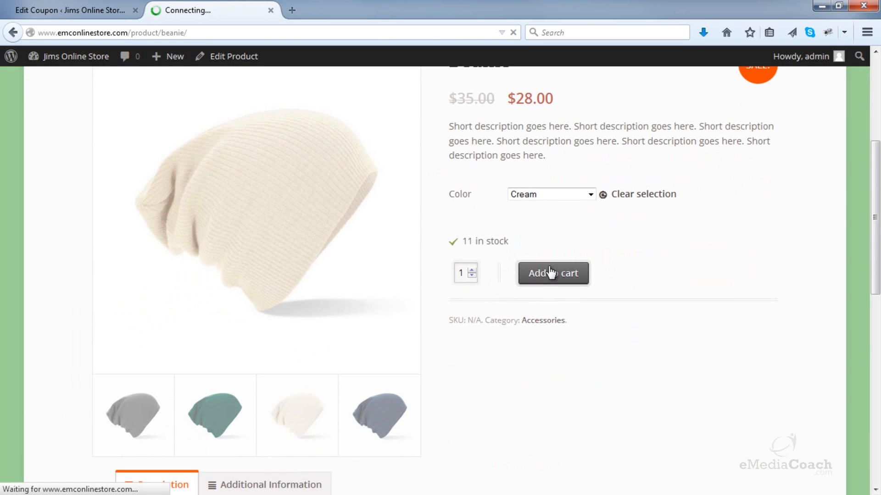
# - Browse to the Polo Tee page in Tops and open the cart in a new tab
pyautogui.scroll(-5, 554, 262)
pyautogui.scroll(4, 557, 211)
pyautogui.moveTo(485, 114)
pyautogui.click(487, 138)
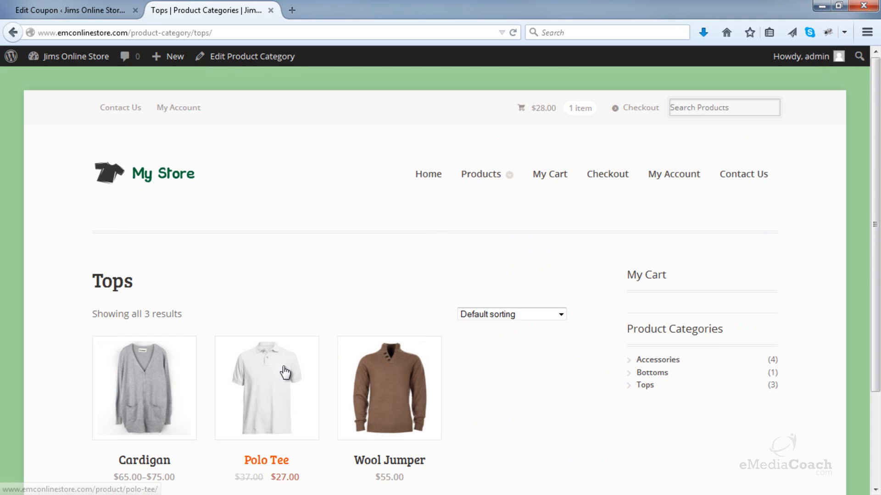
pyautogui.click(285, 372)
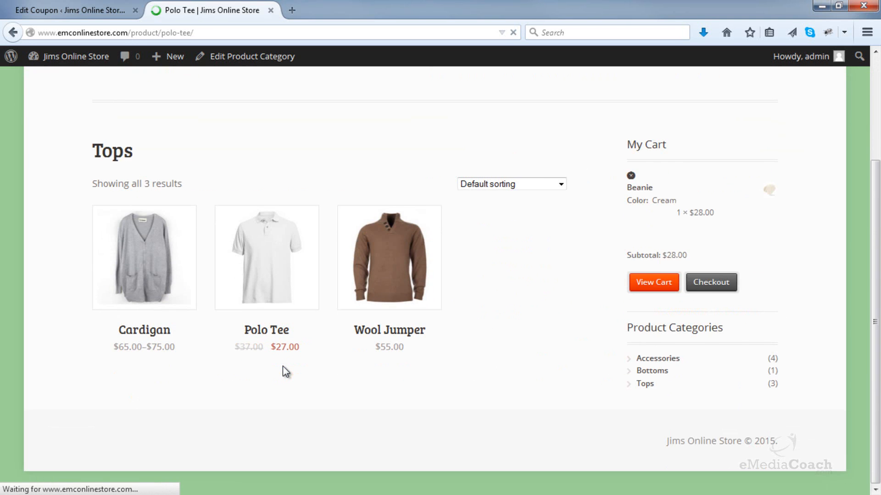
pyautogui.scroll(-3, 329, 360)
pyautogui.scroll(-4, 505, 312)
pyautogui.scroll(4, 496, 266)
pyautogui.scroll(3, 513, 261)
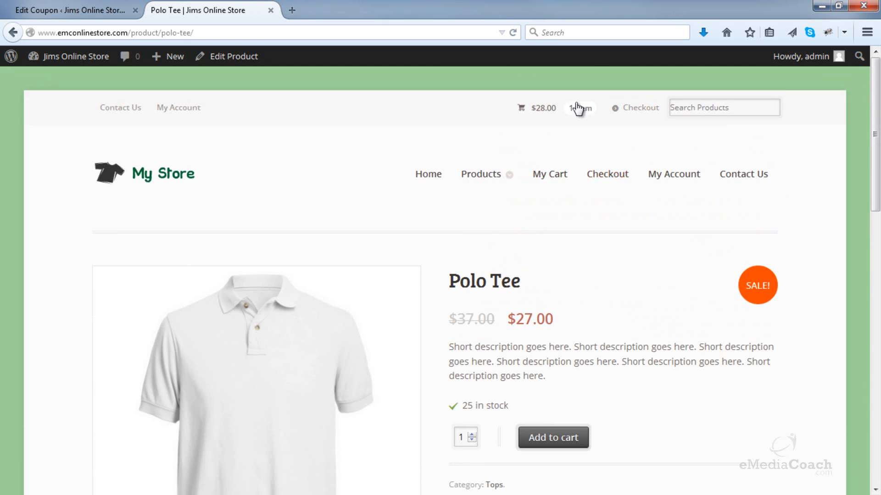
pyautogui.rightClick(543, 112)
pyautogui.press('t')
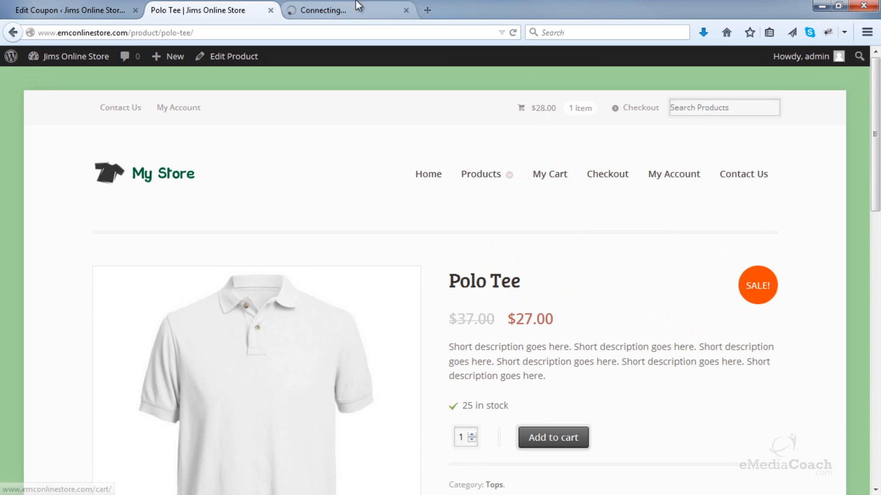
pyautogui.click(358, 6)
# - Copy the shipping50 code from the coupon editor and apply it in the cart
pyautogui.scroll(-5, 539, 304)
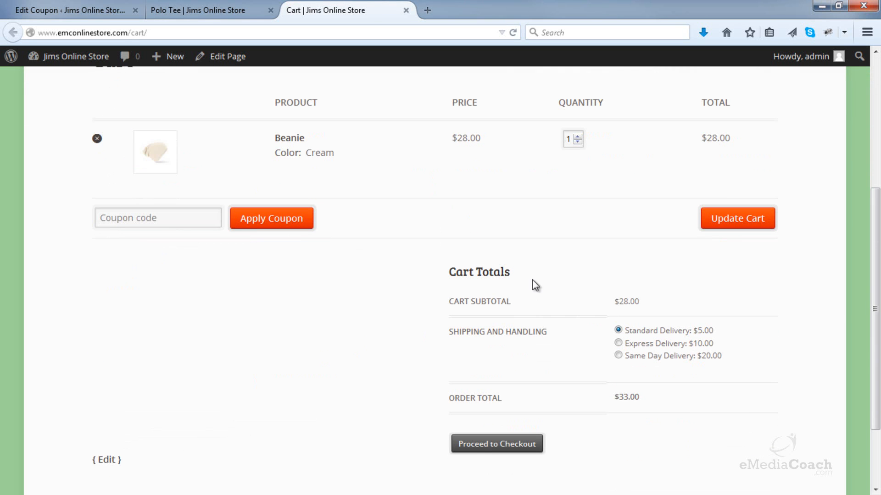
pyautogui.click(133, 223)
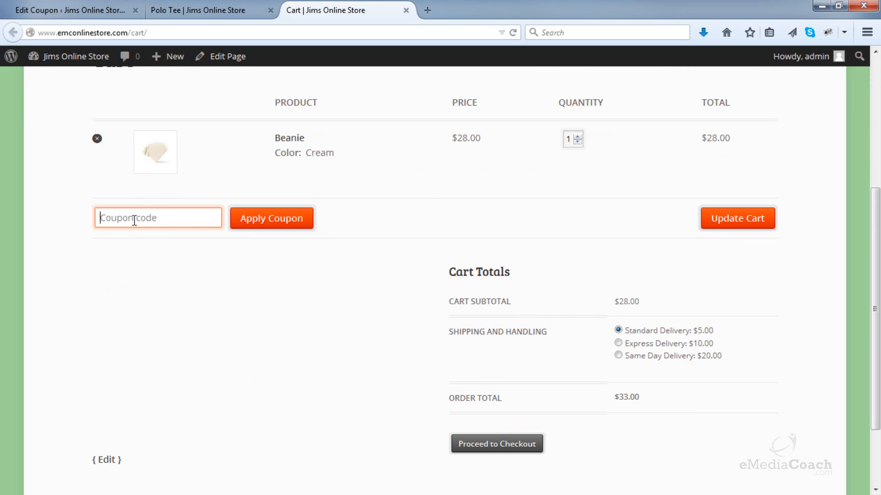
pyautogui.click(76, 10)
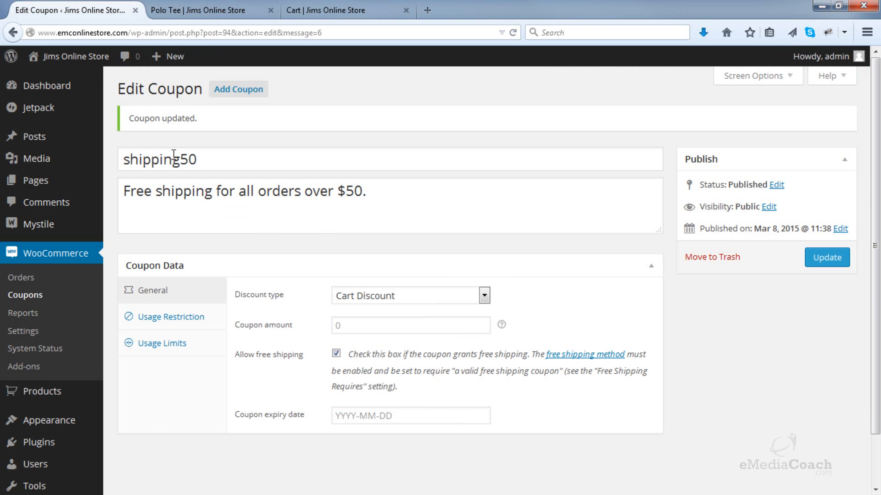
pyautogui.moveTo(223, 160); pyautogui.dragTo(15, 155)
pyautogui.hotkey('ctrl', 'c')
pyautogui.click(326, 10)
pyautogui.hotkey('ctrl', 'v')
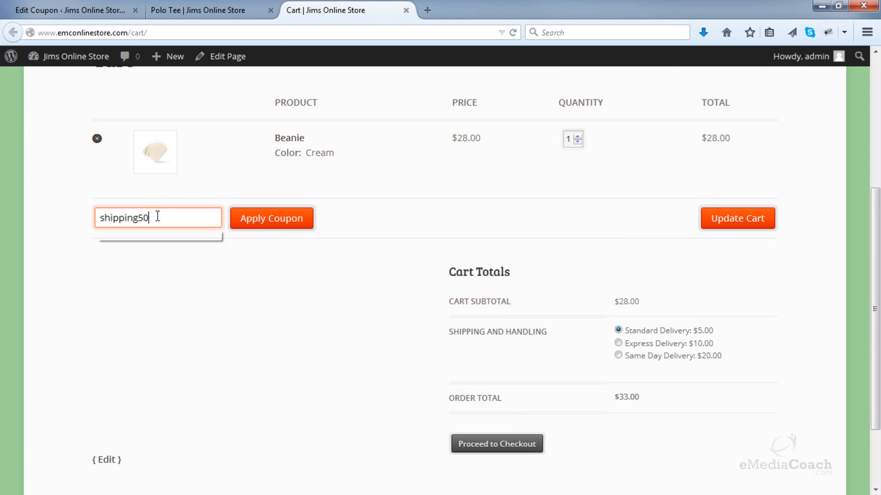
pyautogui.click(268, 223)
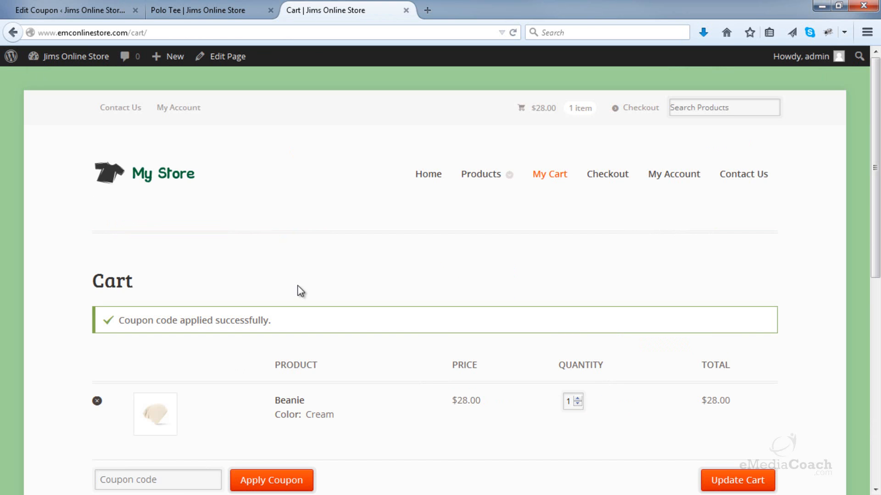
# - Add the Polo Tee to the cart and view the updated cart
pyautogui.scroll(-4, 303, 289)
pyautogui.scroll(-3, 304, 229)
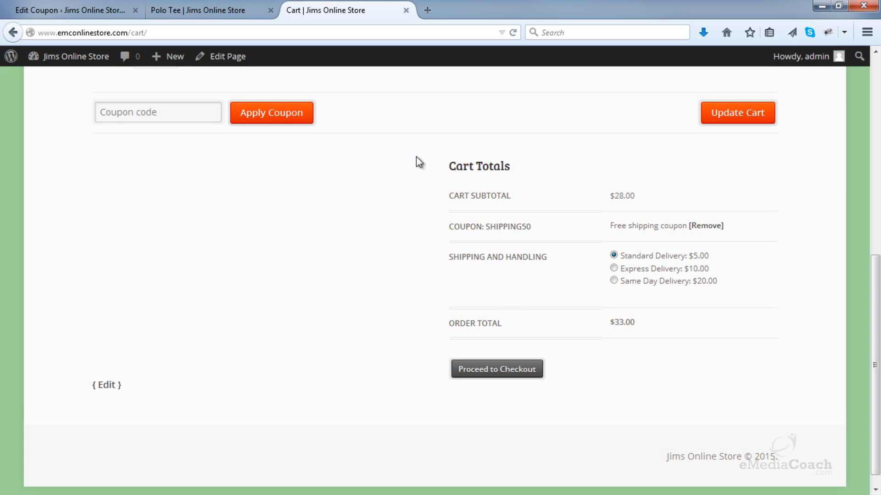
pyautogui.scroll(8, 372, 155)
pyautogui.click(198, 10)
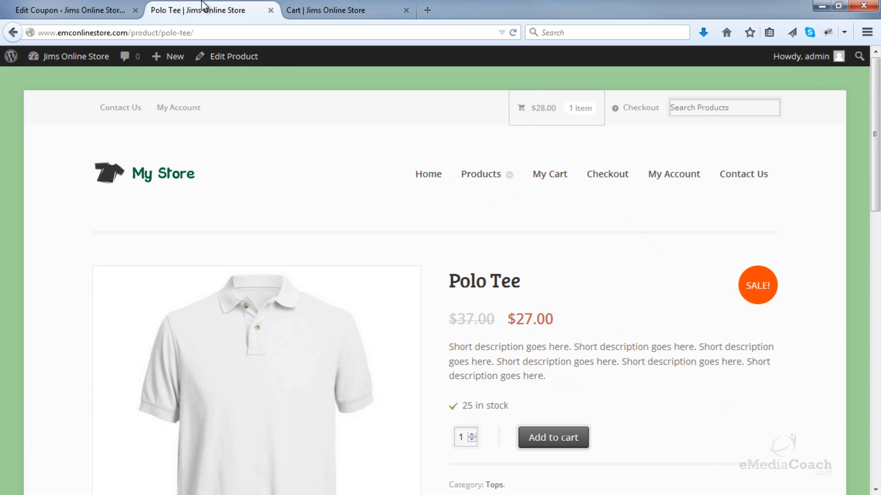
pyautogui.click(555, 437)
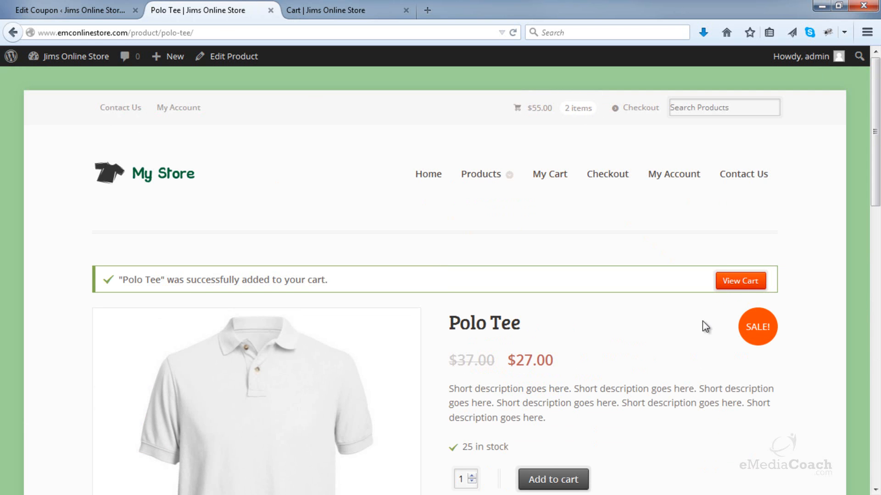
pyautogui.click(730, 287)
pyautogui.click(406, 10)
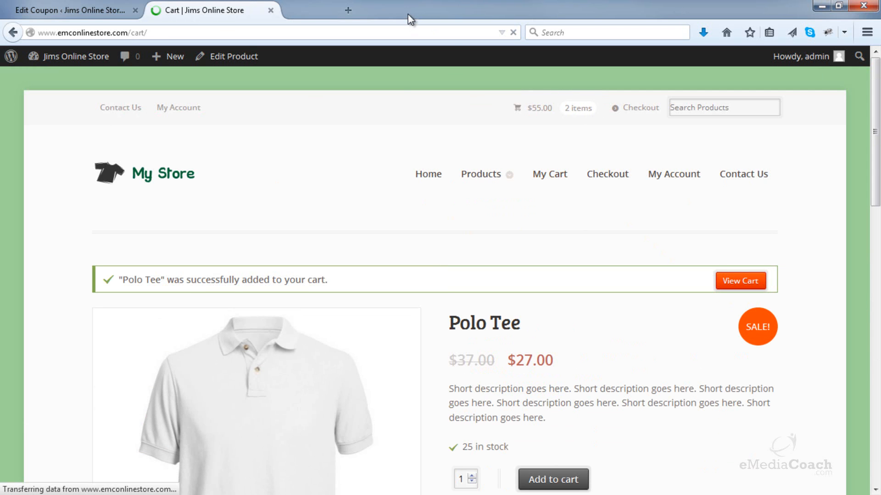
# - Remove the shipping50 coupon from the cart
pyautogui.scroll(-7, 391, 135)
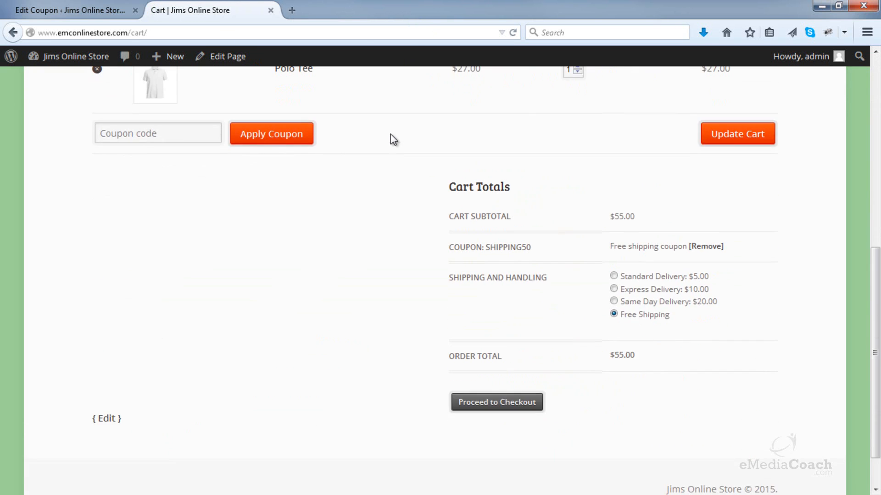
pyautogui.scroll(4, 390, 134)
pyautogui.scroll(-2, 389, 134)
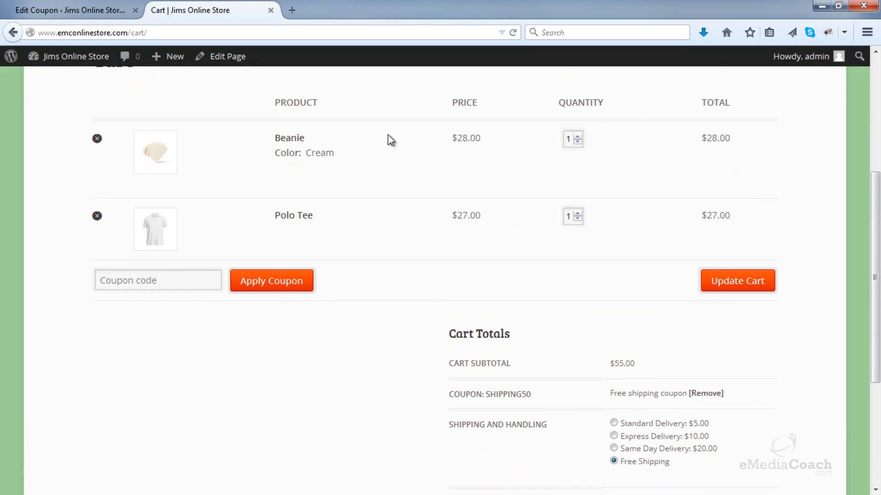
pyautogui.scroll(-2, 390, 140)
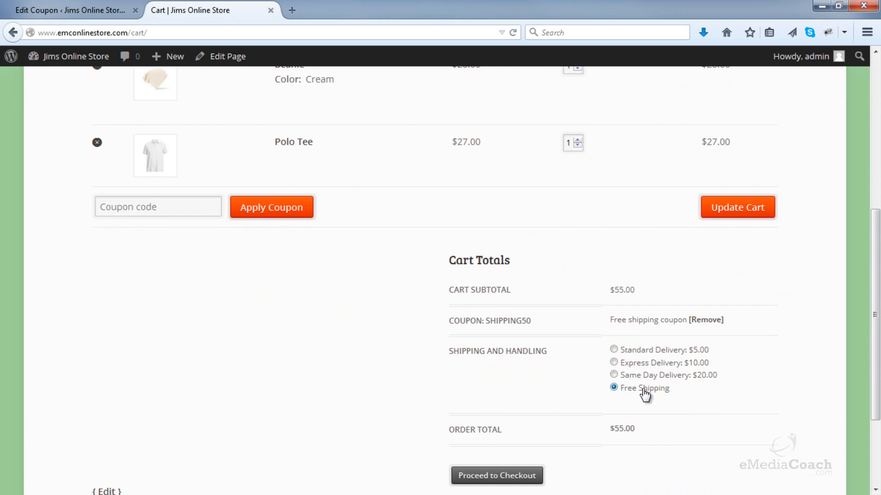
pyautogui.click(700, 322)
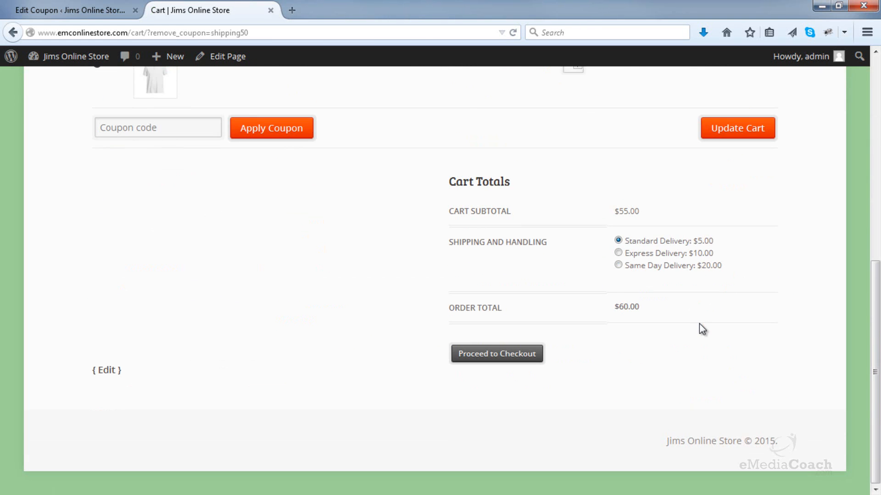
# - Reapply shipping50 to confirm free shipping on the $55.00 cart, then remove it again
pyautogui.click(173, 130)
pyautogui.write('shipping50')
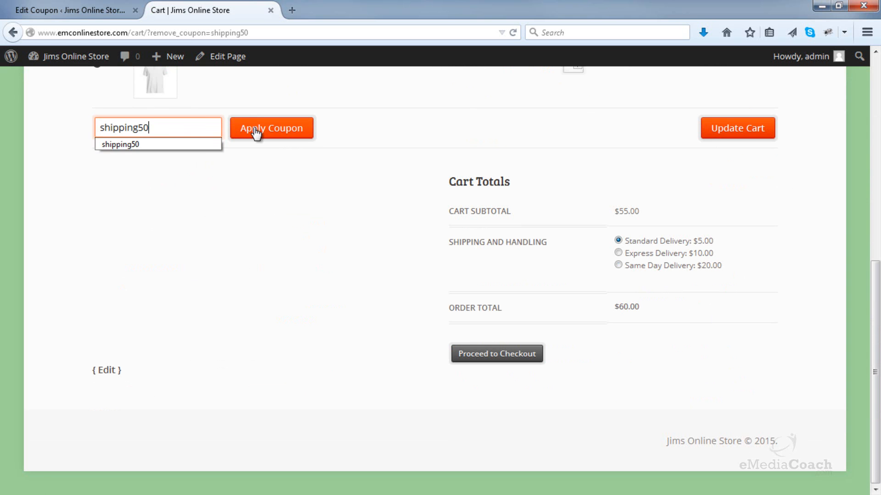
pyautogui.click(258, 132)
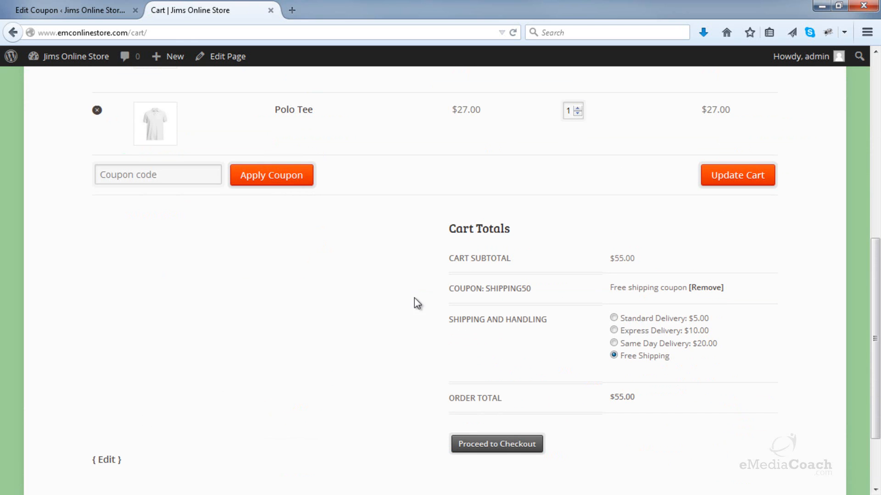
pyautogui.click(697, 289)
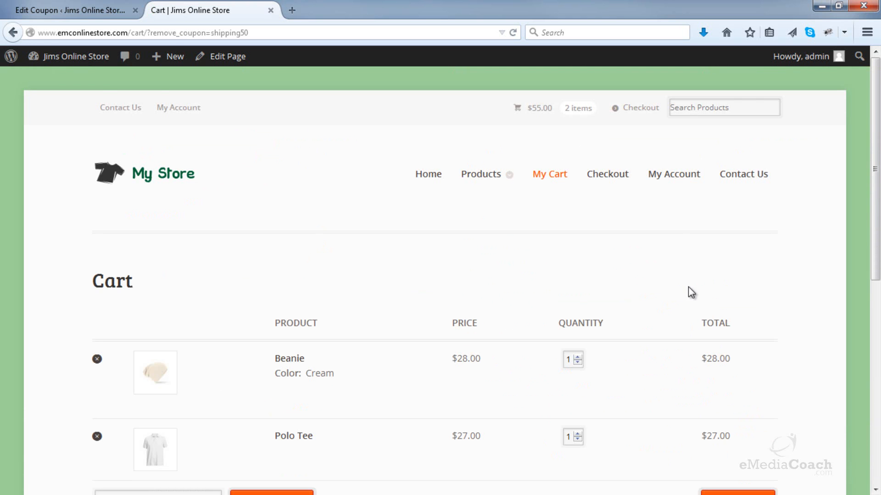
pyautogui.click(99, 4)
# - Start a new coupon named summersale, described as '25% off for the summer holidays.'
pyautogui.click(227, 91)
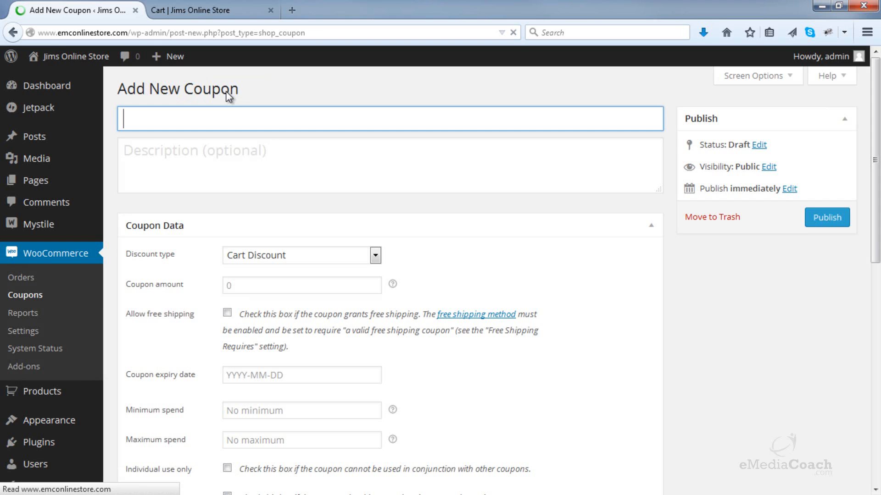
pyautogui.write('Summer')
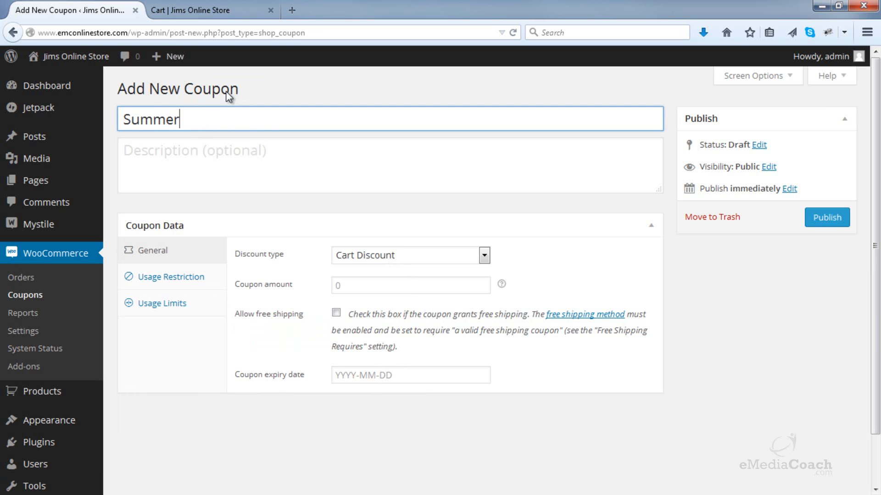
pyautogui.write('sale')
pyautogui.moveTo(132, 118); pyautogui.dragTo(123, 118)
pyautogui.write('s')
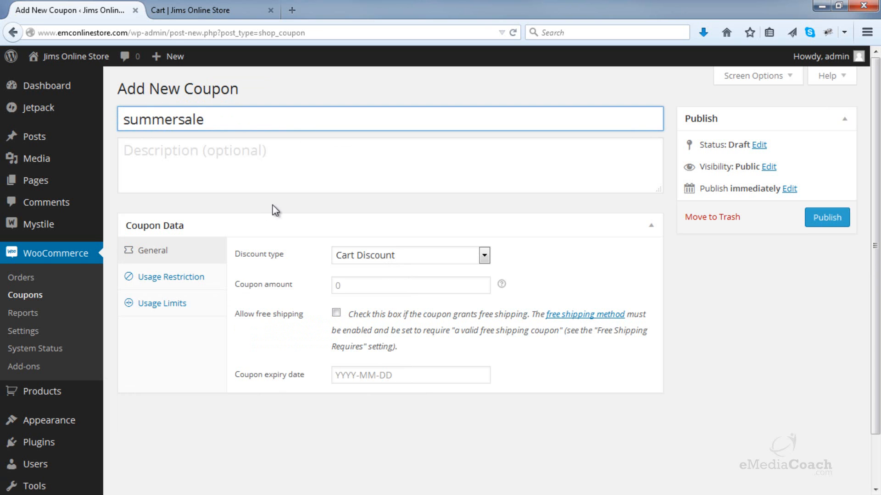
pyautogui.click(298, 161)
pyautogui.write('25')
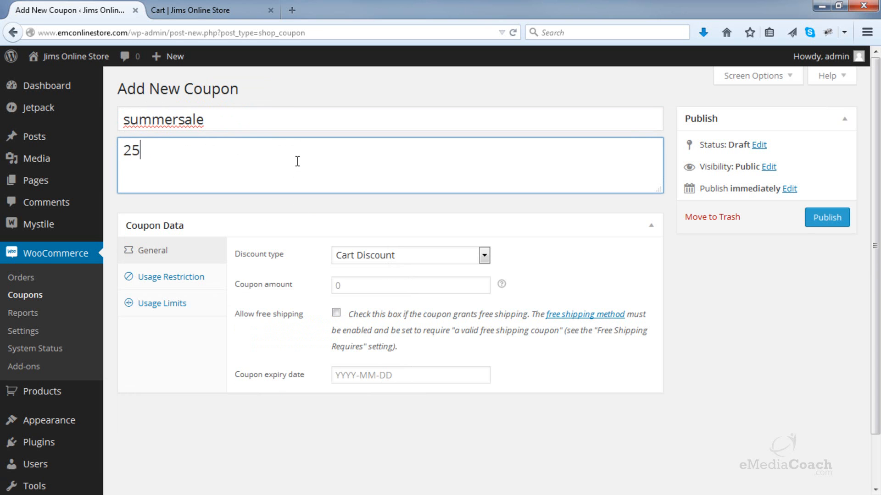
pyautogui.write('% off for ')
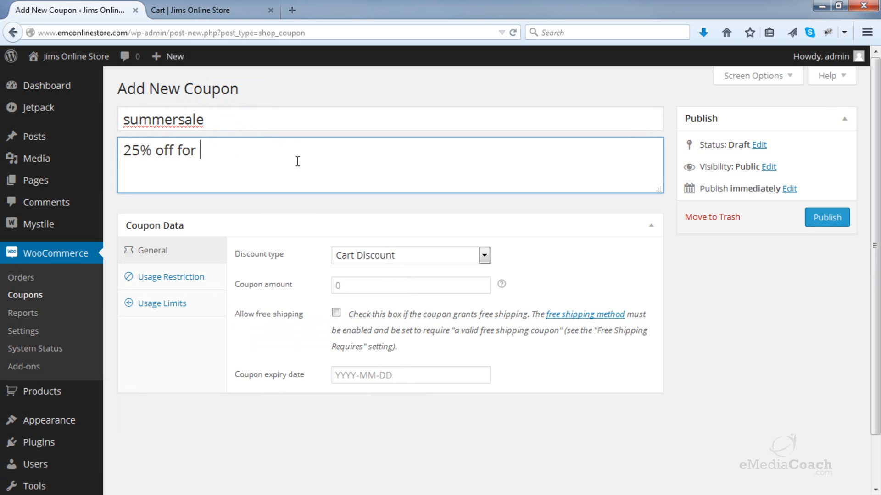
pyautogui.write('the summer ')
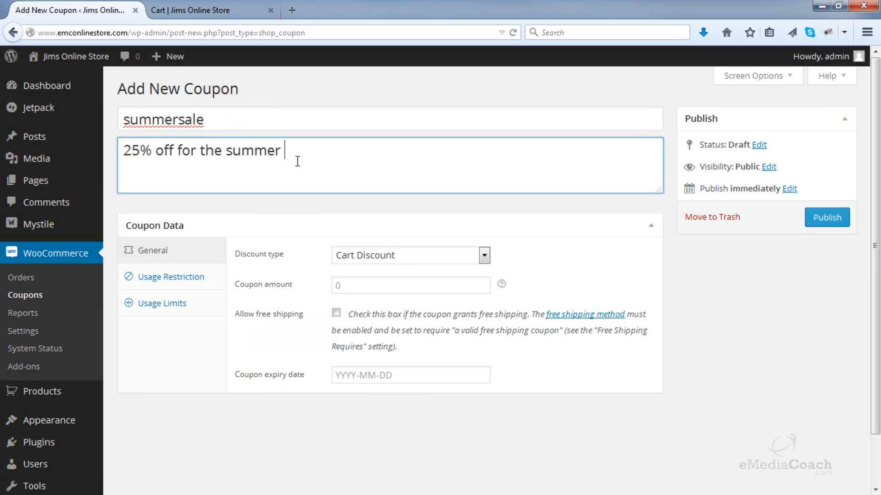
pyautogui.write('holidays.')
# - Set the discount type to Cart % Discount with a coupon amount of 25
pyautogui.click(413, 256)
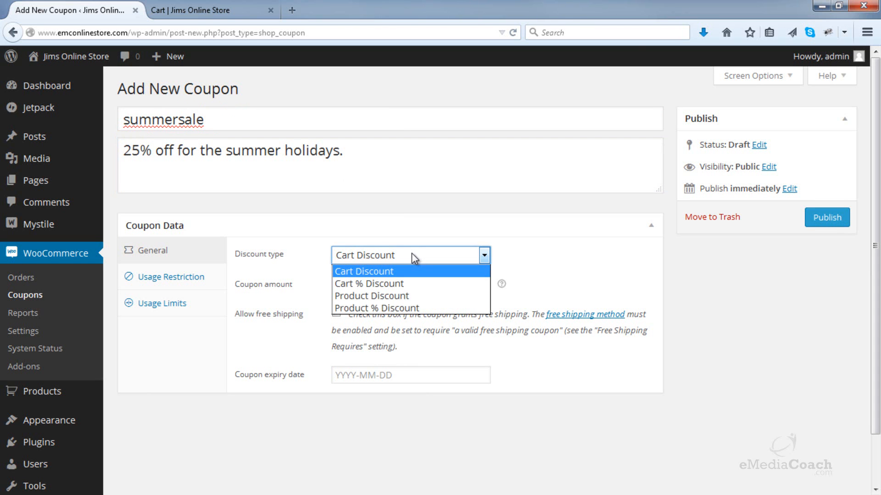
pyautogui.click(394, 280)
pyautogui.click(396, 282)
pyautogui.write('25')
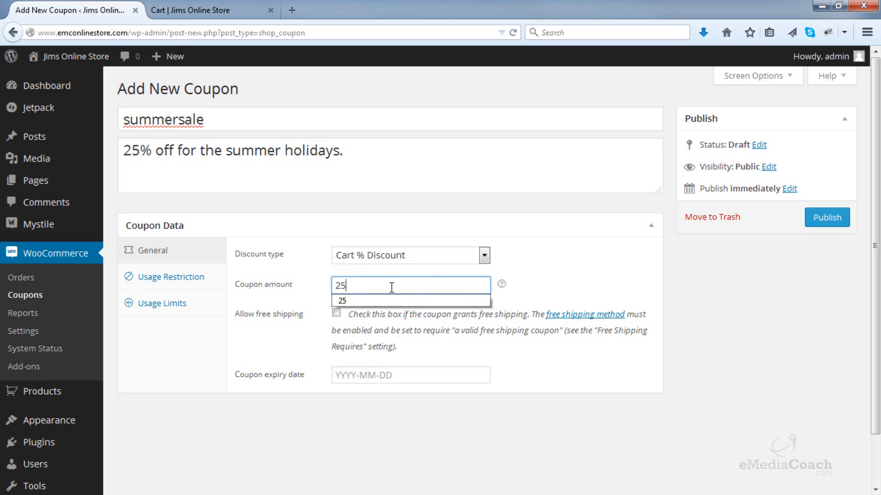
pyautogui.click(577, 294)
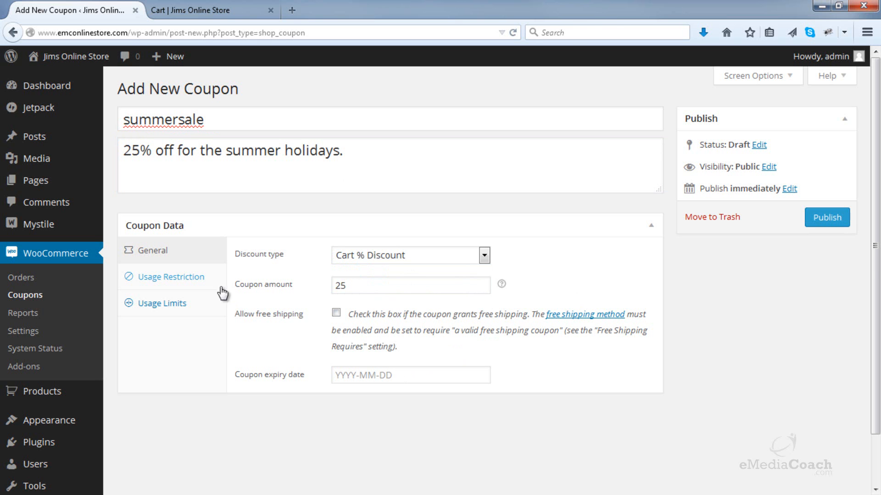
# - Set usage limits of 30 per coupon and 1 per user, then publish summersale
pyautogui.click(207, 286)
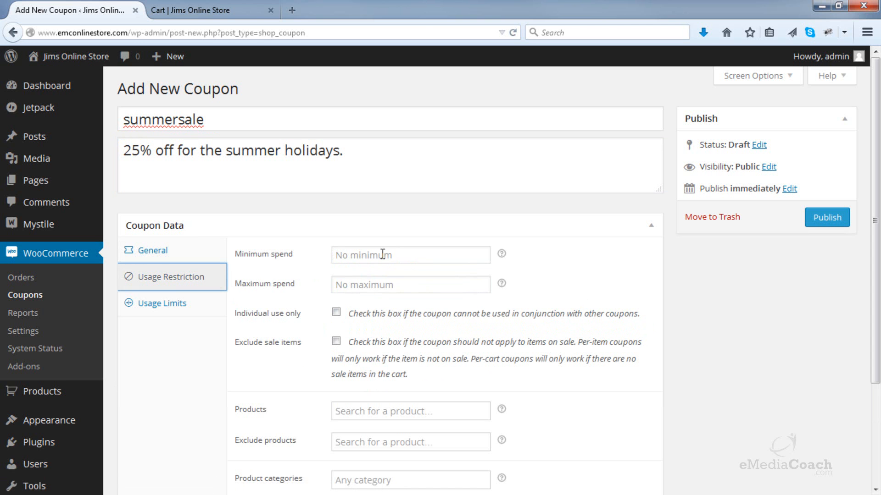
pyautogui.scroll(-3, 383, 255)
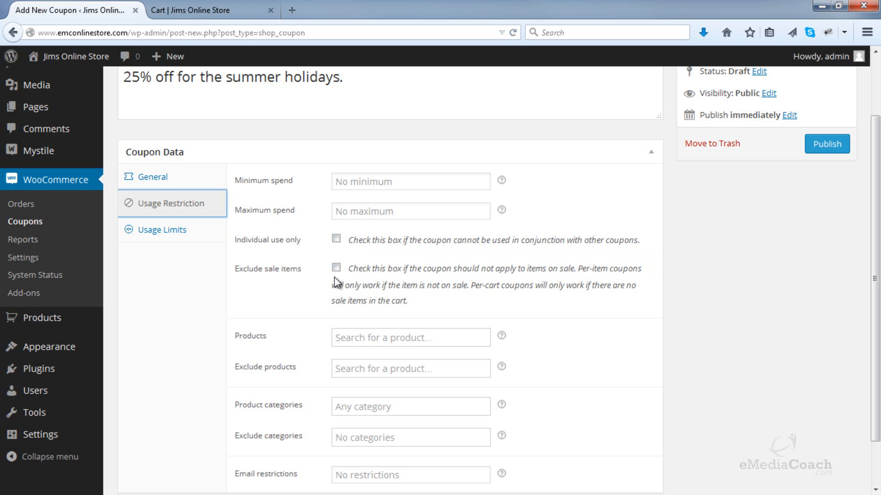
pyautogui.scroll(-2, 337, 278)
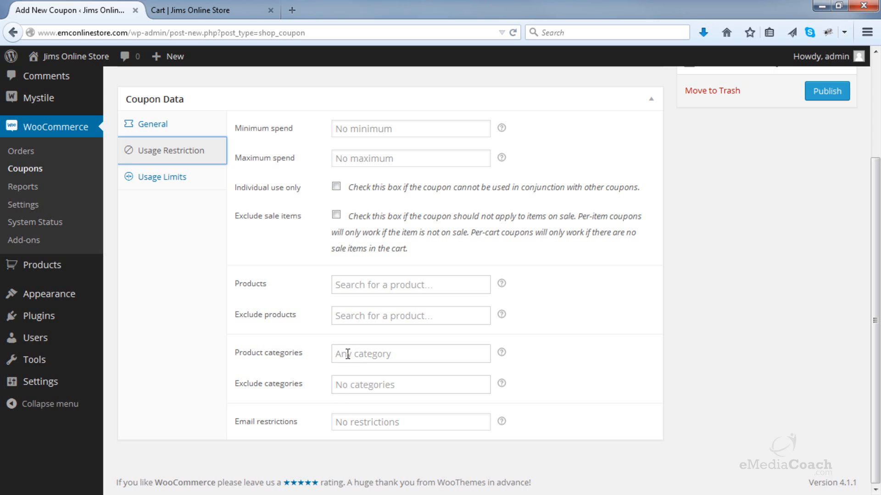
pyautogui.scroll(3, 361, 378)
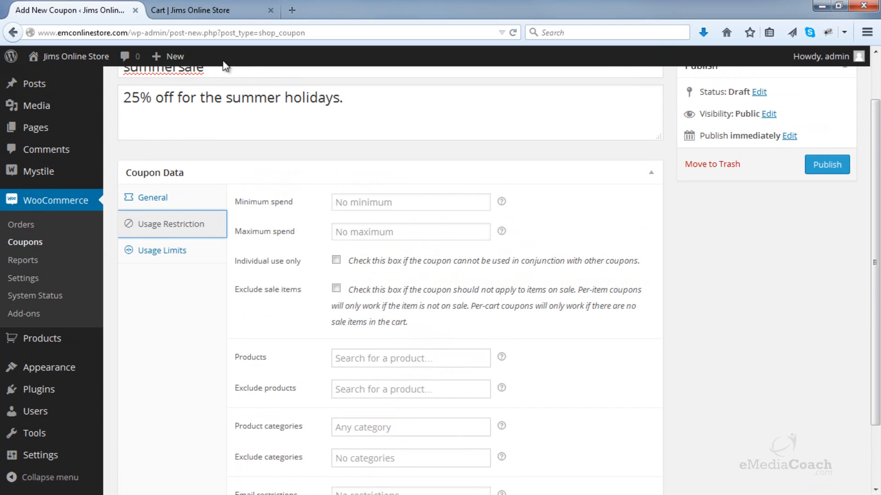
pyautogui.scroll(-3, 250, 217)
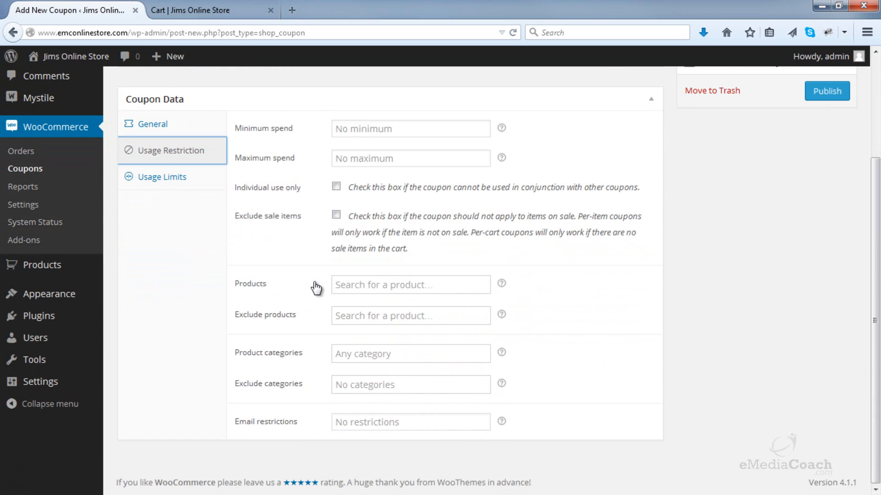
pyautogui.click(158, 178)
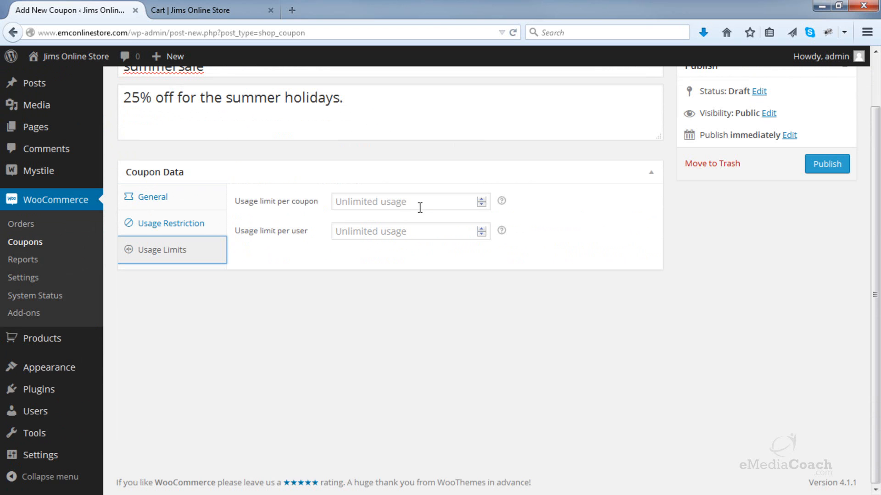
pyautogui.click(460, 202)
pyautogui.write('30')
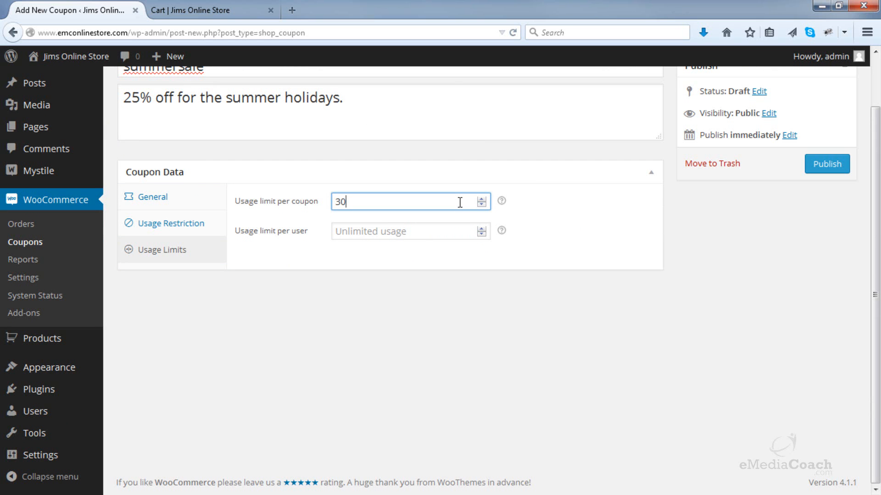
pyautogui.click(443, 231)
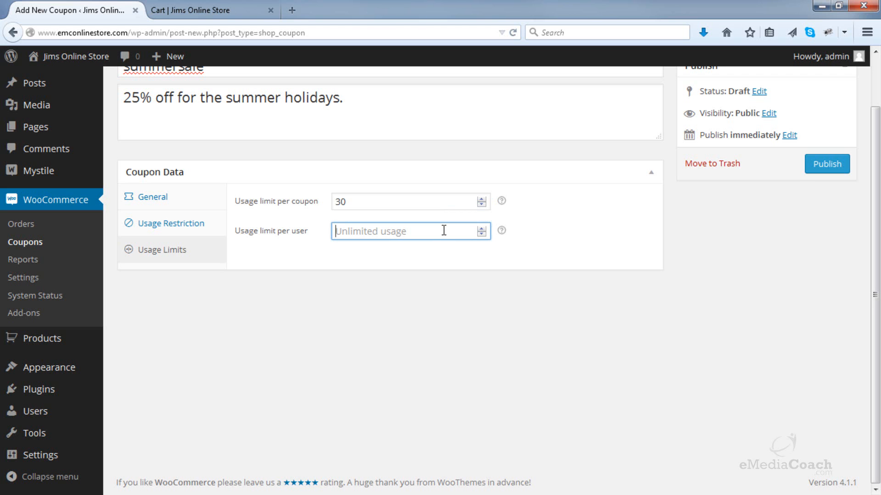
pyautogui.click(482, 227)
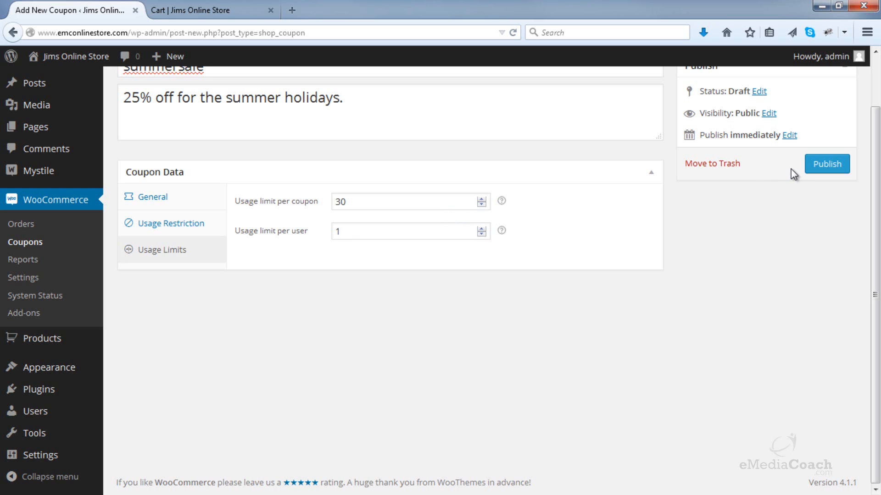
pyautogui.click(823, 166)
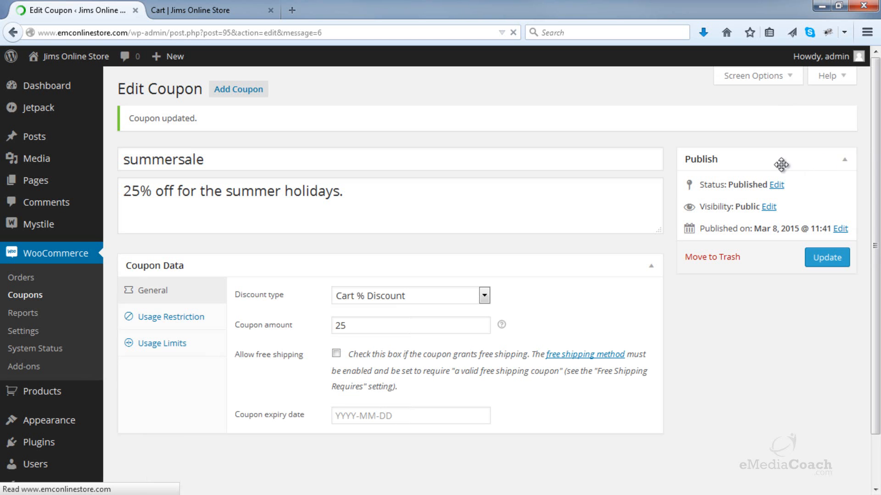
# - Copy the summersale coupon code from the coupon editor
pyautogui.doubleClick(148, 158)
pyautogui.rightClick(147, 156)
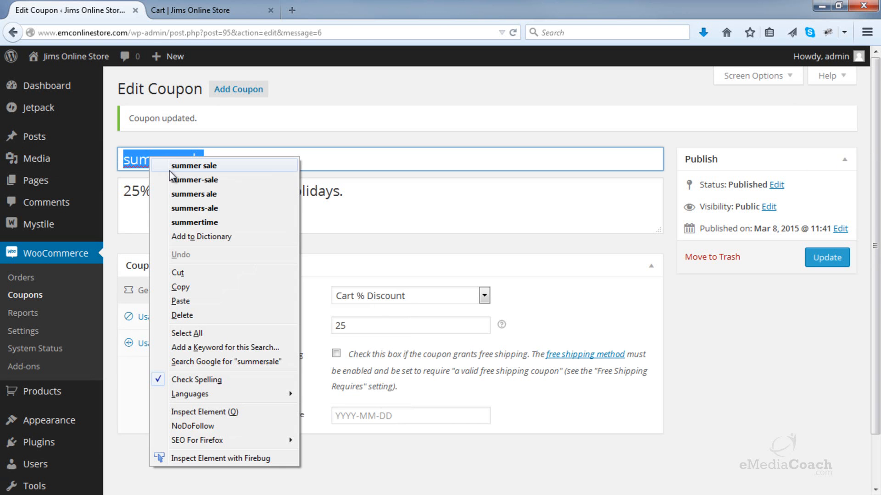
pyautogui.click(184, 288)
pyautogui.click(187, 6)
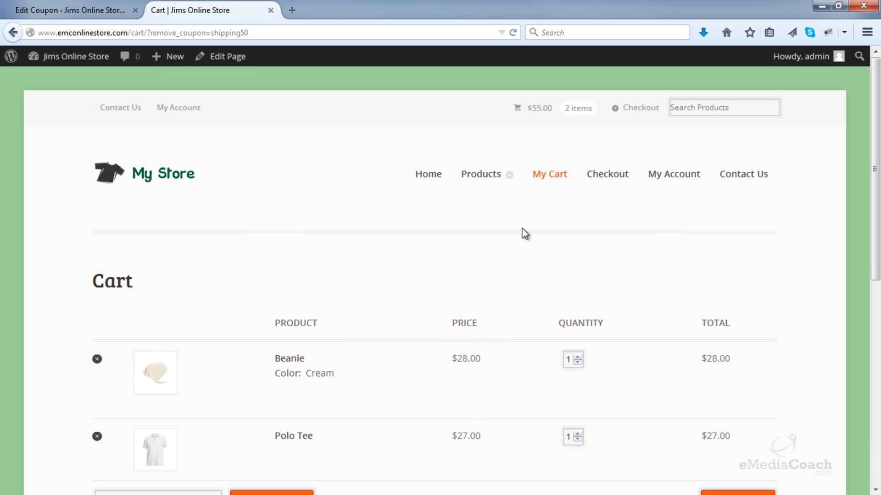
# - Apply summersale in the cart and check the $13.75 discount and $46.25 total
pyautogui.scroll(-6, 513, 223)
pyautogui.scroll(5, 513, 224)
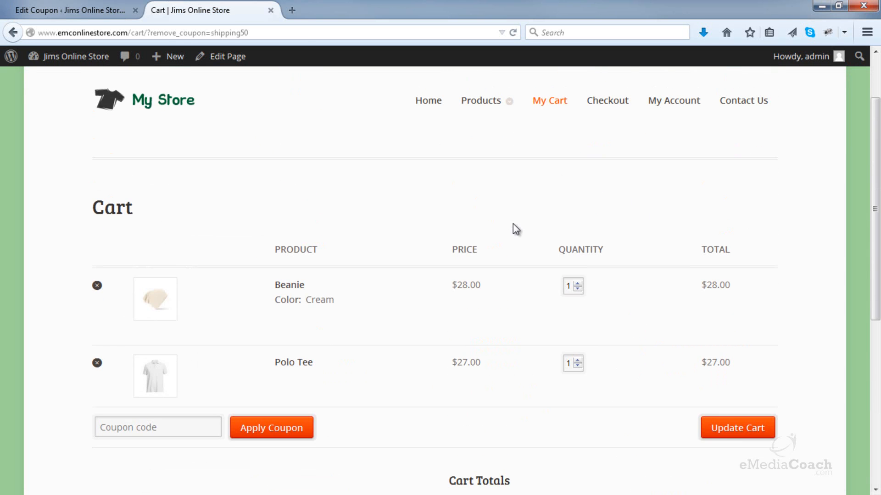
pyautogui.rightClick(166, 434)
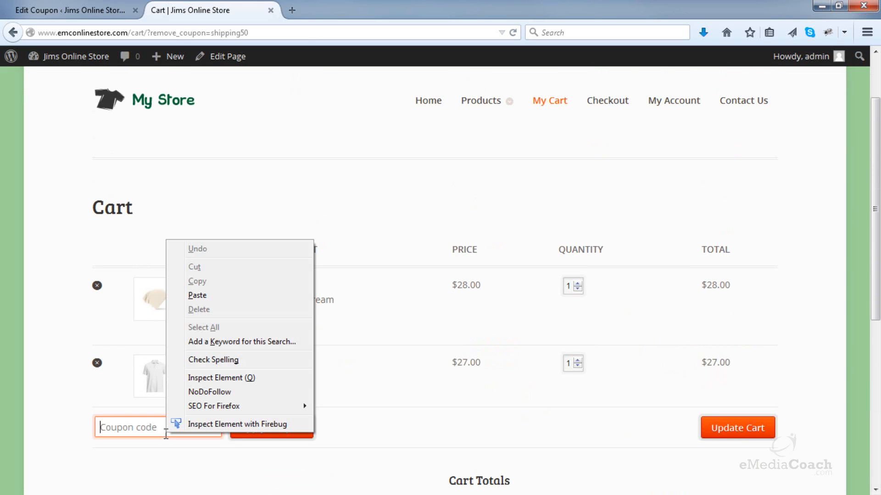
pyautogui.click(202, 296)
pyautogui.click(283, 432)
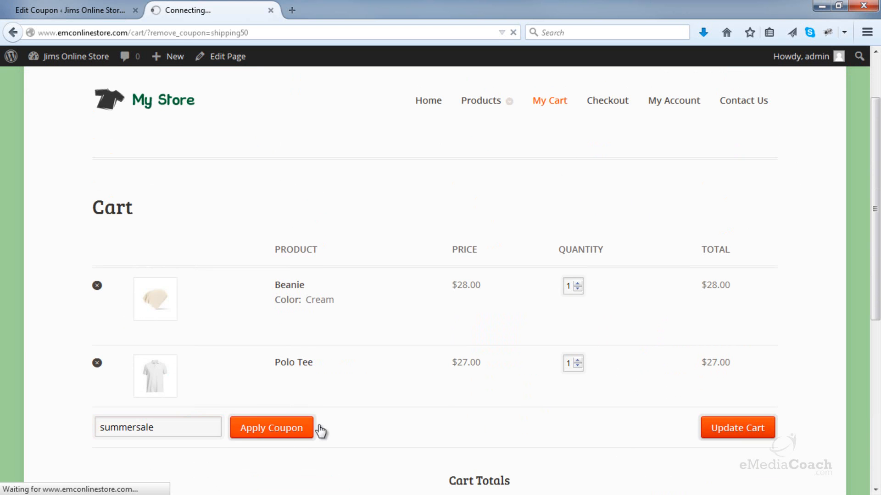
pyautogui.scroll(-3, 526, 389)
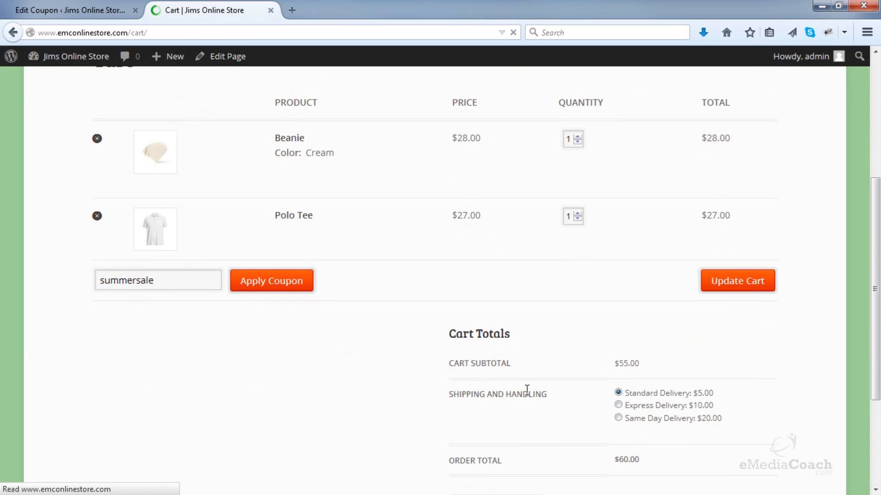
pyautogui.scroll(-6, 527, 392)
pyautogui.scroll(-2, 528, 392)
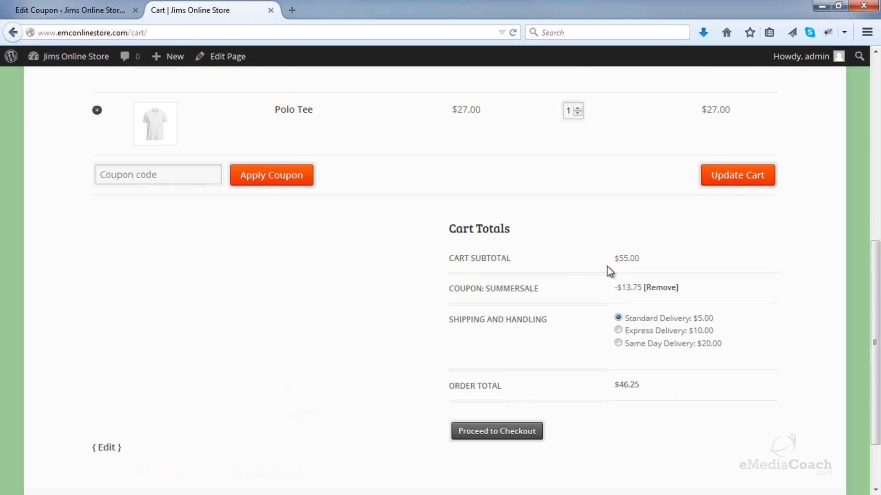
pyautogui.scroll(-2, 607, 266)
pyautogui.scroll(8, 607, 289)
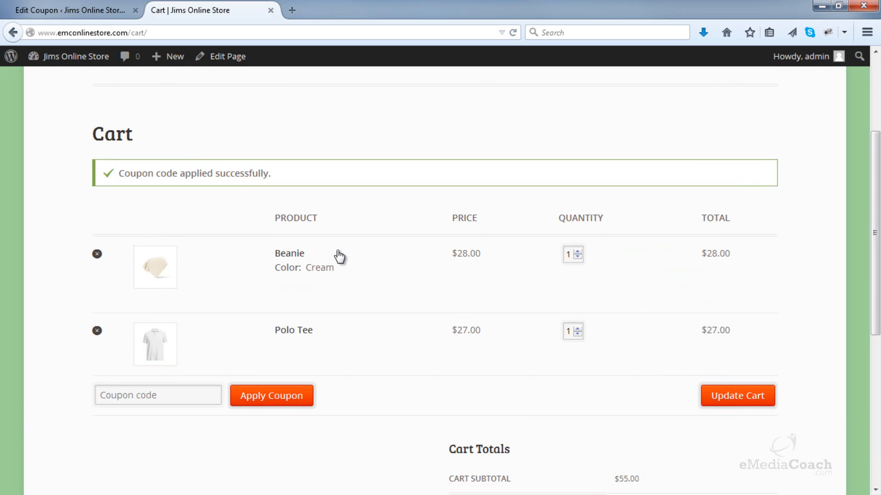
pyautogui.click(97, 14)
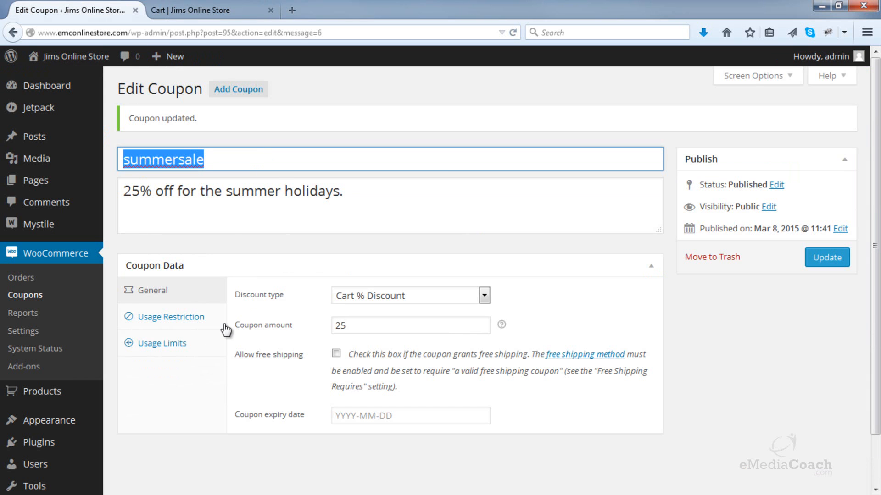
# - Tick and then untick Exclude sale items in summersale's Usage Restriction settings
pyautogui.click(190, 321)
pyautogui.click(336, 381)
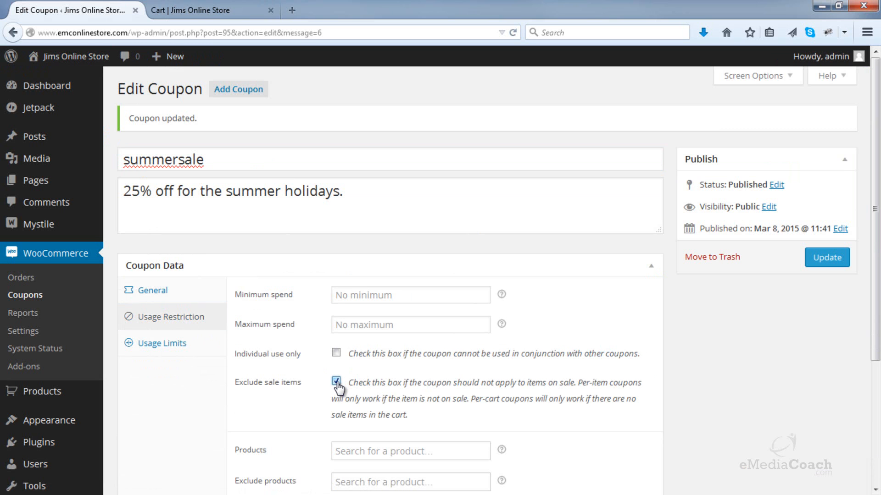
pyautogui.click(336, 382)
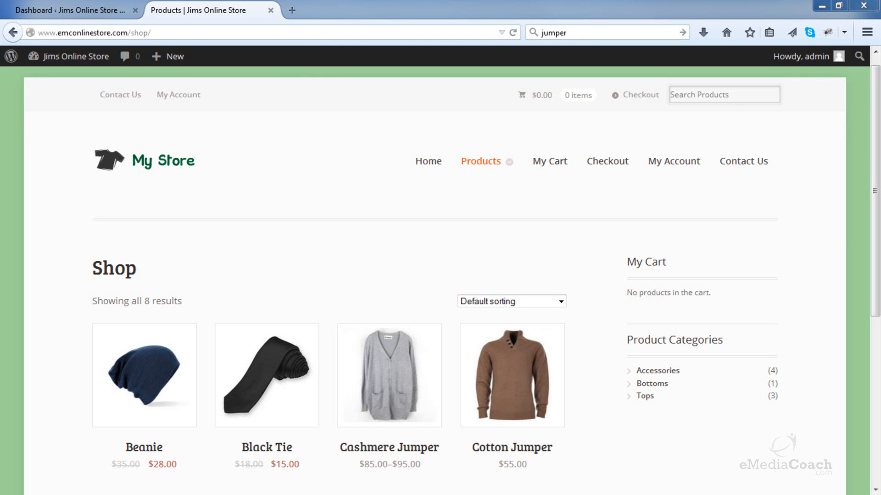
# - Scroll through the eight shop products, then return to the admin Dashboard
pyautogui.scroll(-5, 846, 221)
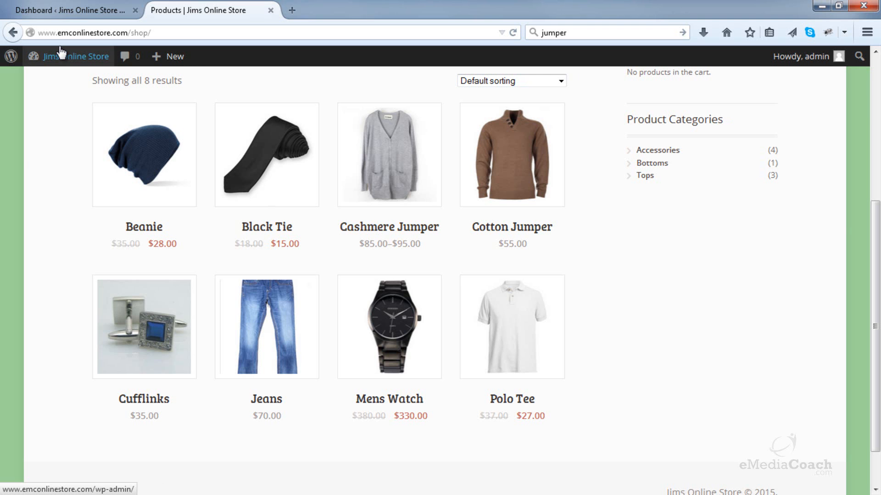
pyautogui.click(57, 14)
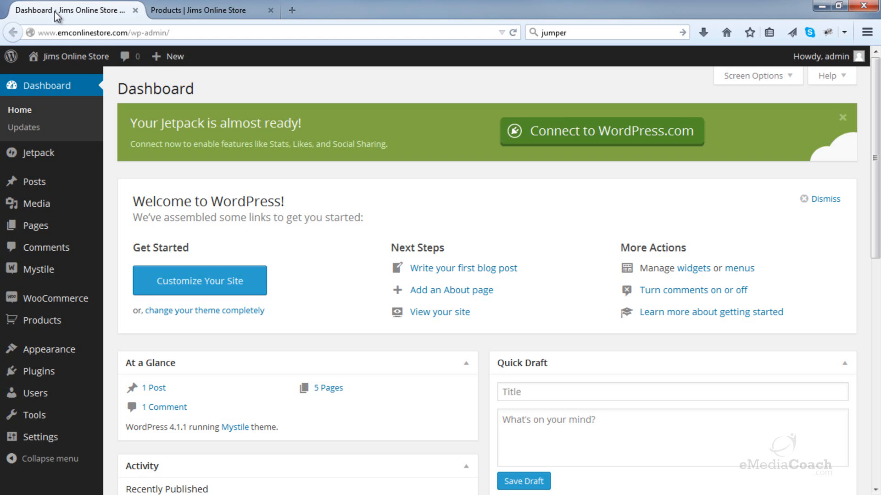
# - Open the admin Products list and scroll through the 8 published products
pyautogui.moveTo(64, 324)
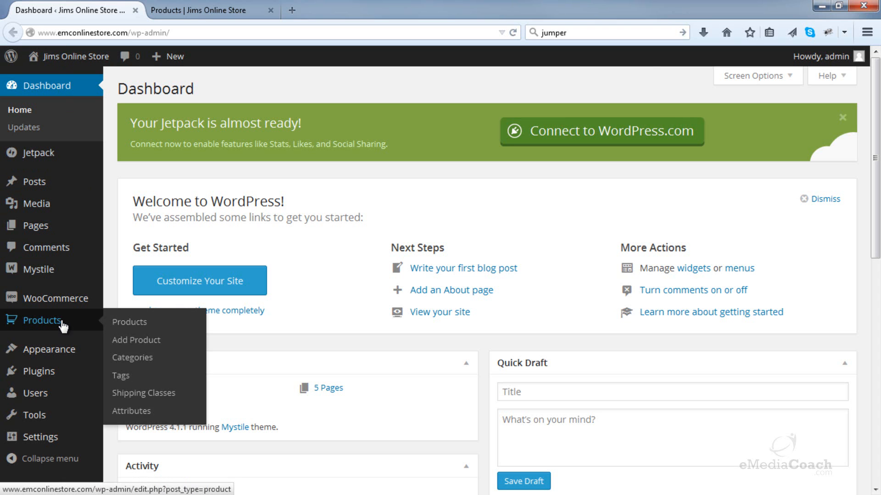
pyautogui.click(143, 329)
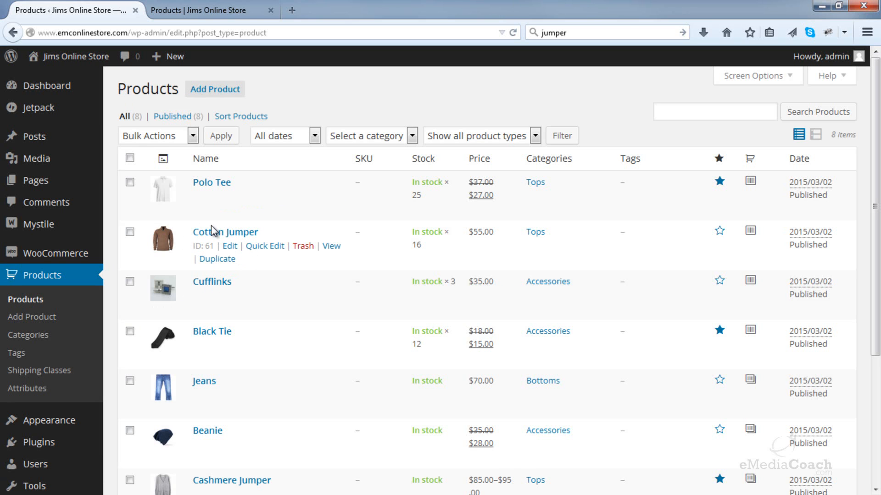
pyautogui.scroll(-5, 211, 224)
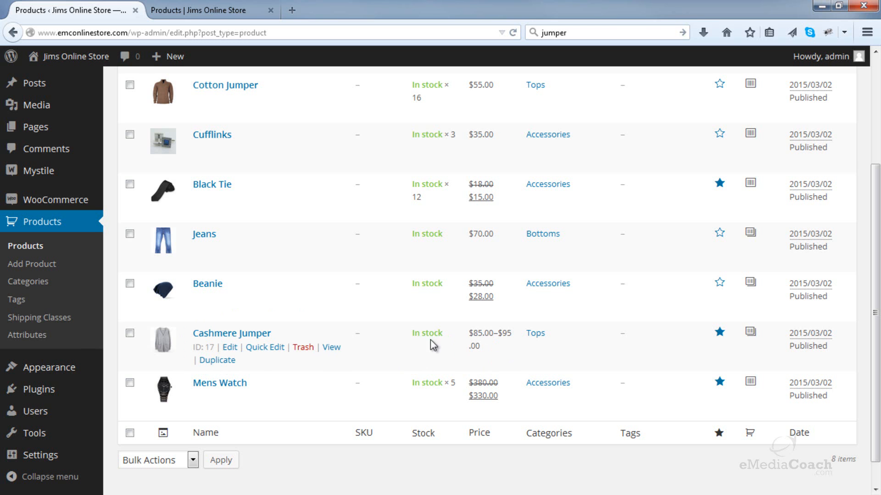
pyautogui.scroll(5, 262, 337)
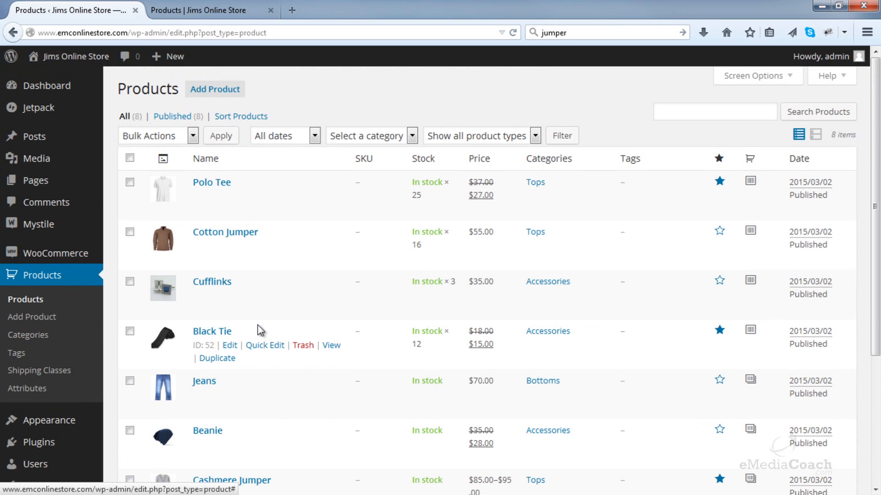
# - Add Cashmere Jumper (#17) as an up-sell on Cotton Jumper and update the product
pyautogui.click(211, 234)
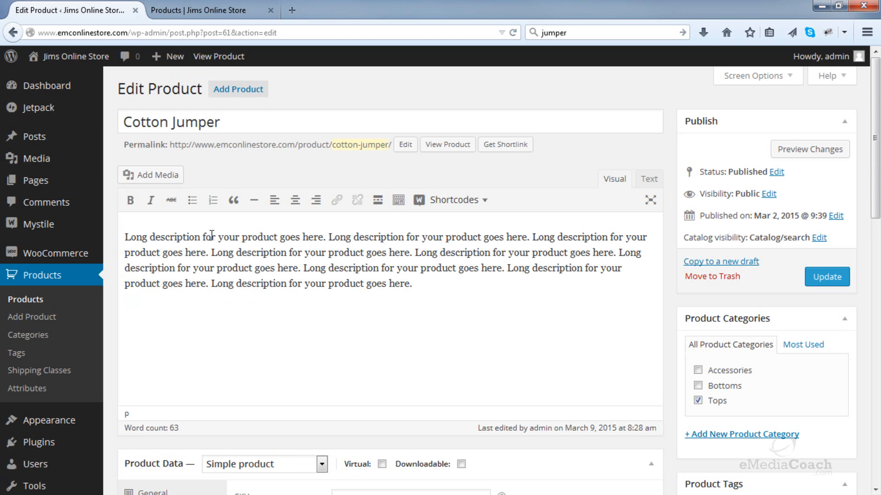
pyautogui.scroll(-5, 211, 234)
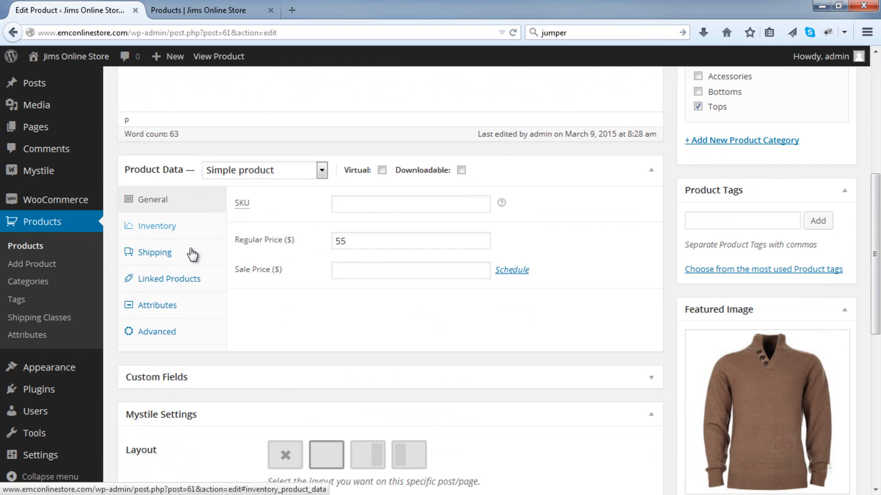
pyautogui.click(169, 279)
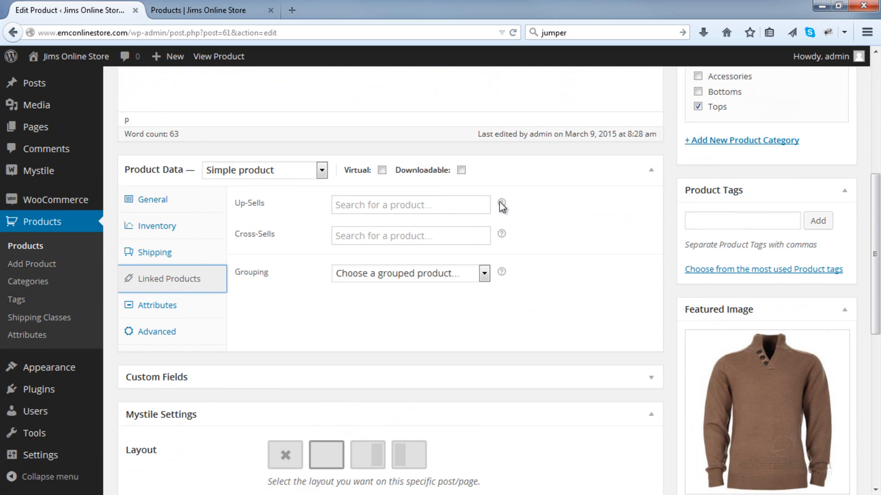
pyautogui.moveTo(502, 202)
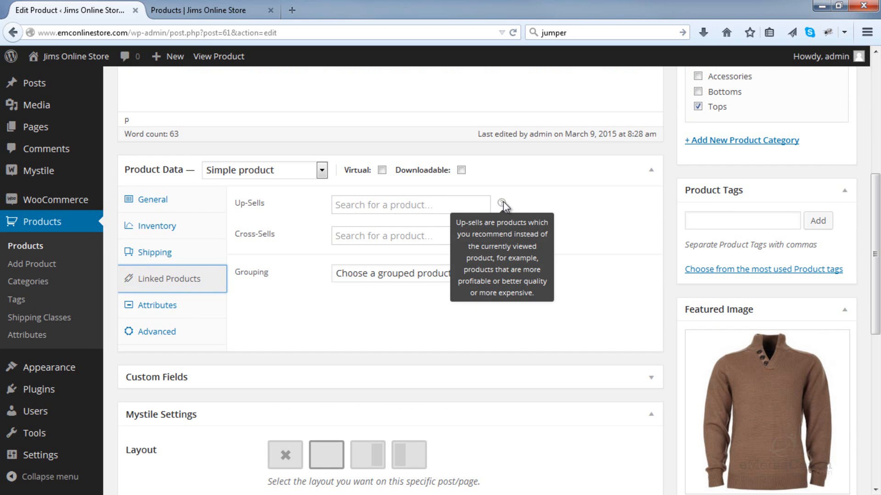
pyautogui.moveTo(502, 233)
pyautogui.click(406, 210)
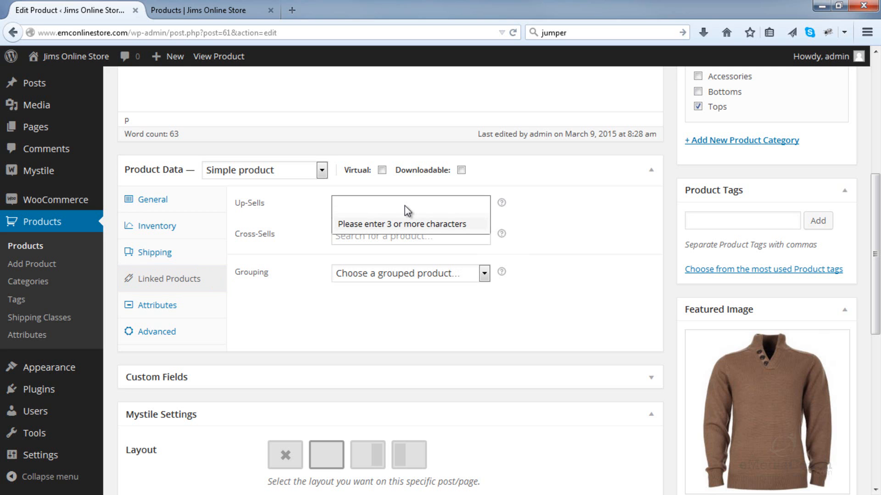
pyautogui.write('cash')
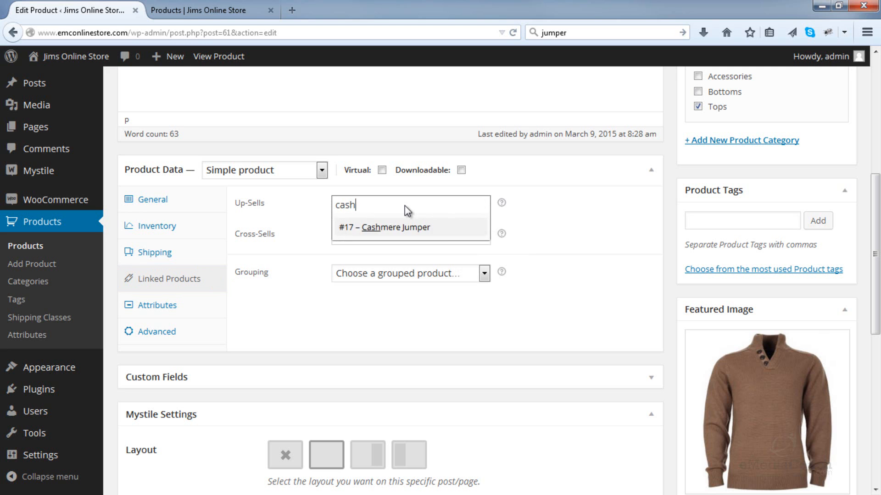
pyautogui.click(392, 228)
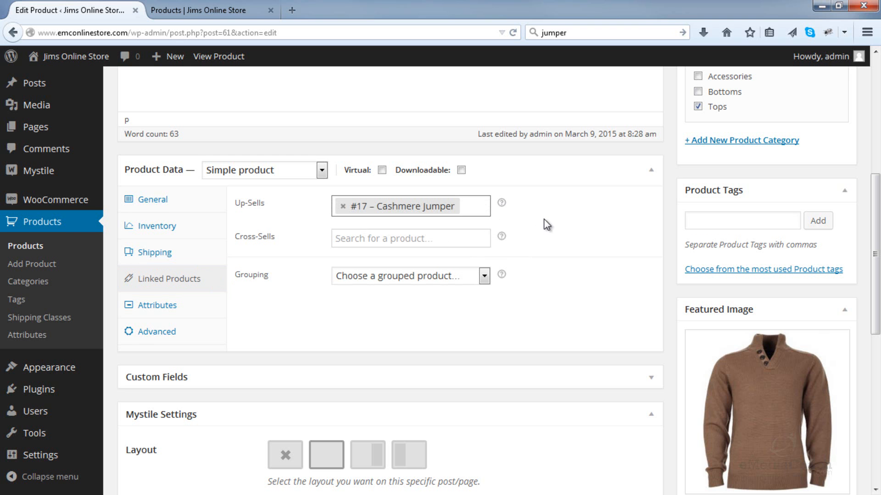
pyautogui.scroll(5, 547, 225)
pyautogui.click(814, 130)
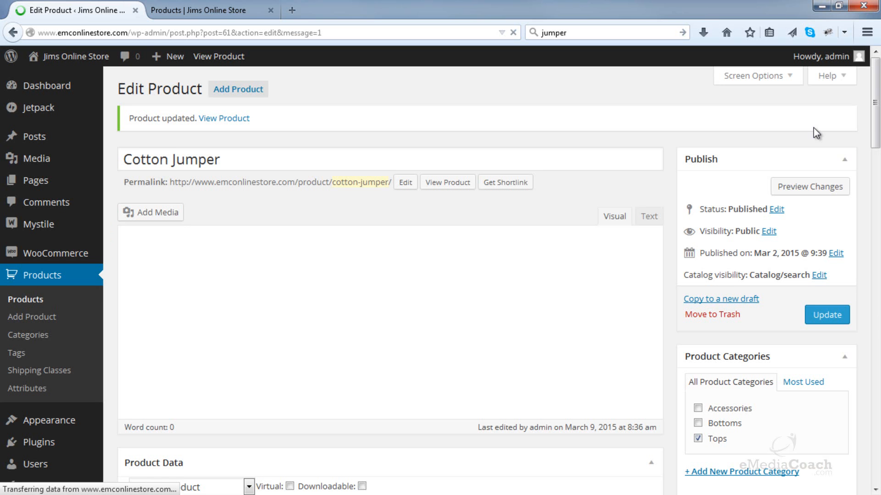
pyautogui.rightClick(450, 182)
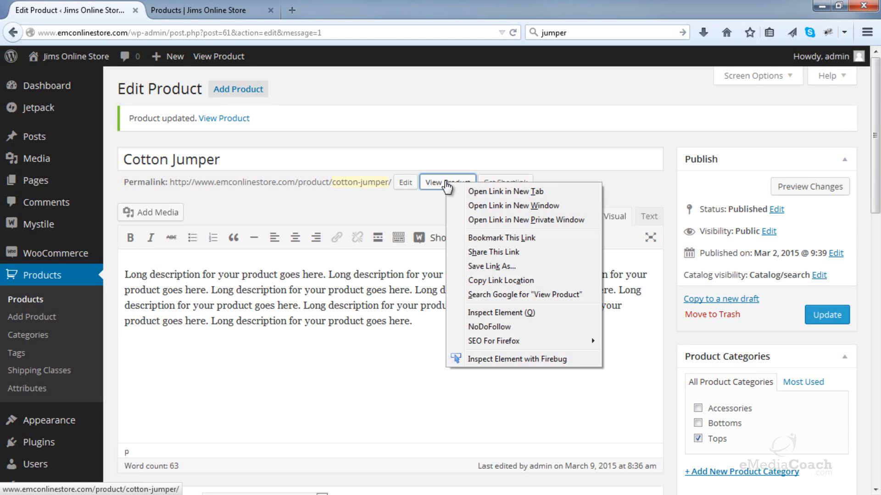
pyautogui.click(476, 190)
pyautogui.click(197, 10)
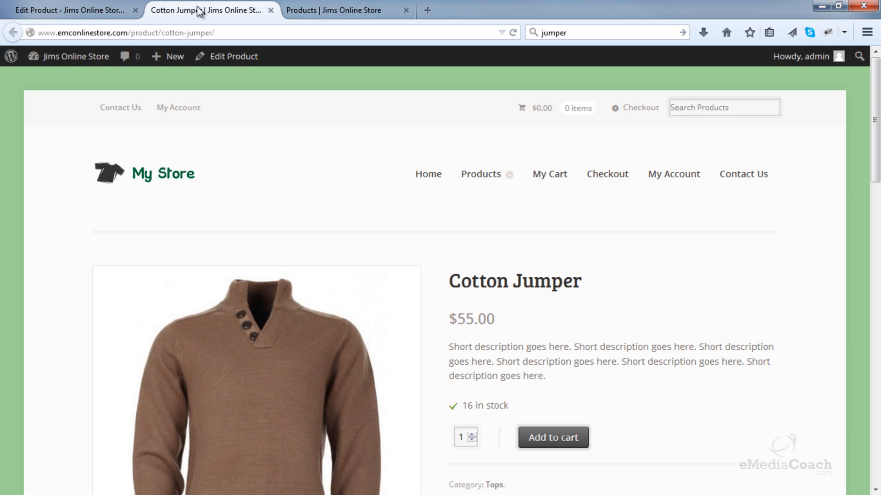
pyautogui.scroll(-5, 341, 166)
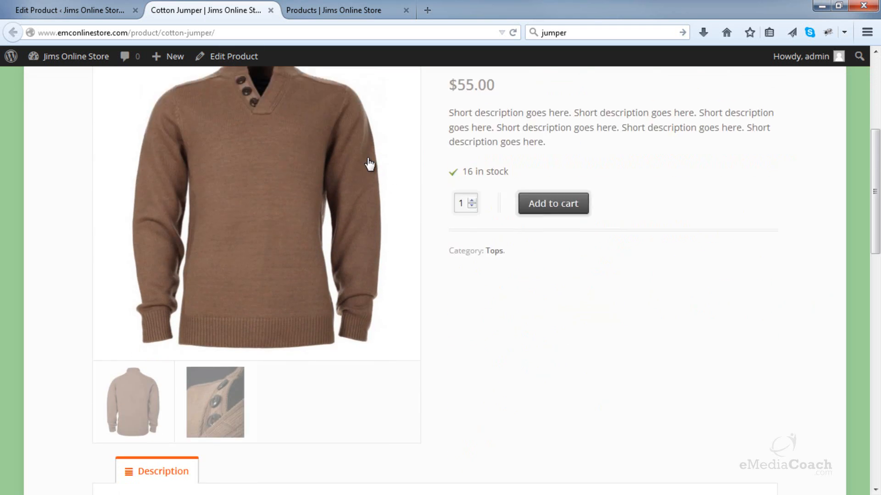
pyautogui.scroll(-8, 367, 165)
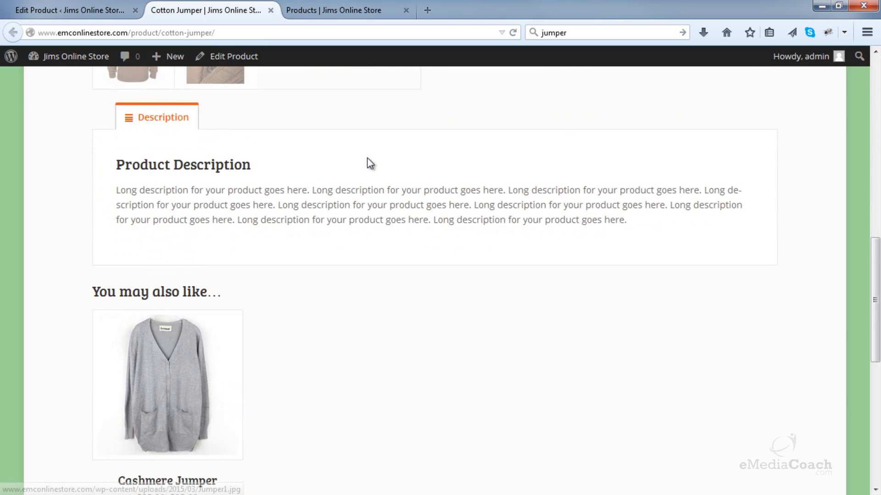
pyautogui.scroll(-2, 367, 163)
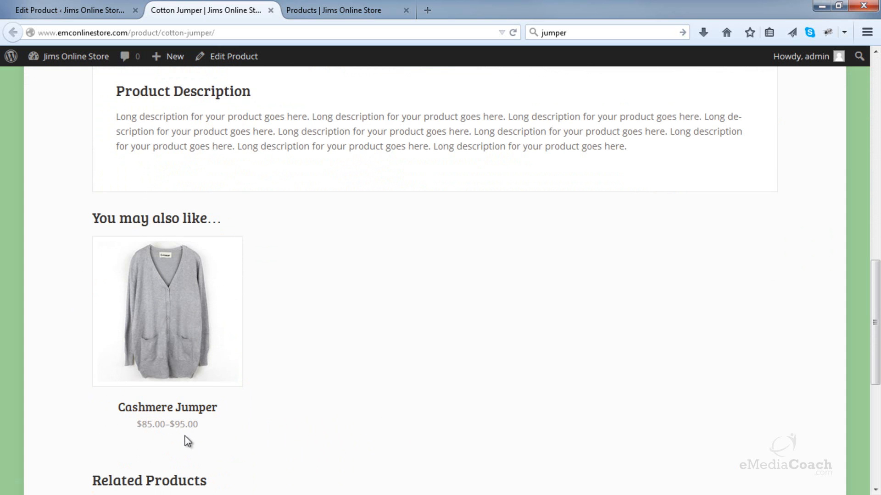
pyautogui.scroll(10, 263, 434)
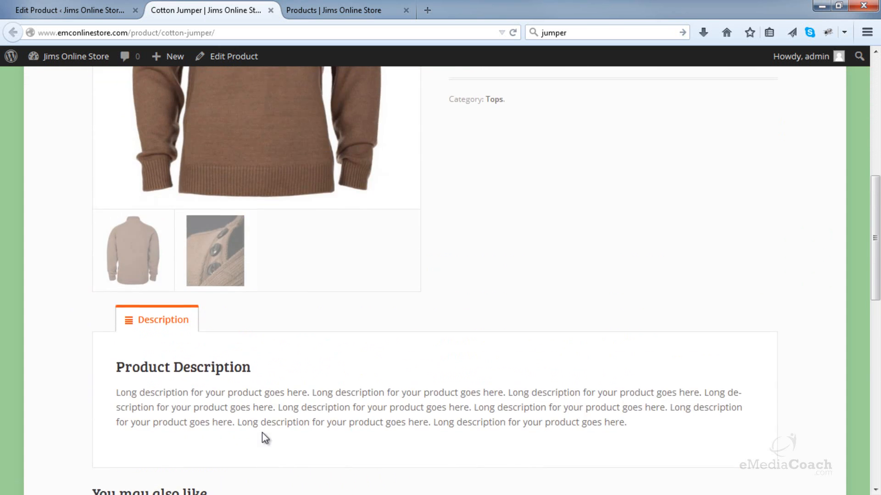
pyautogui.scroll(-10, 263, 434)
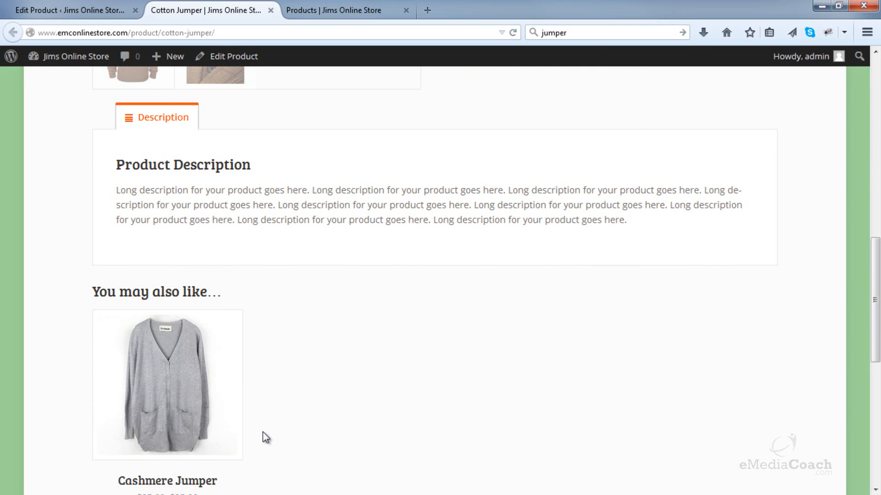
pyautogui.scroll(12, 264, 435)
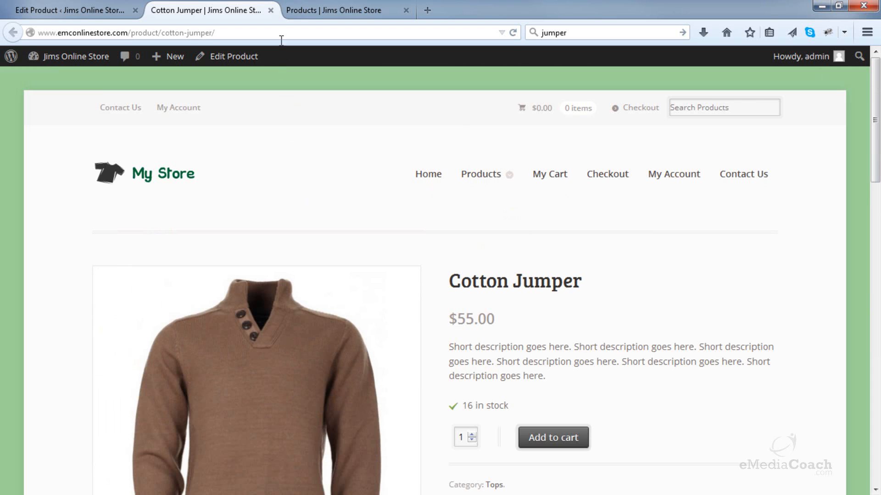
pyautogui.click(270, 10)
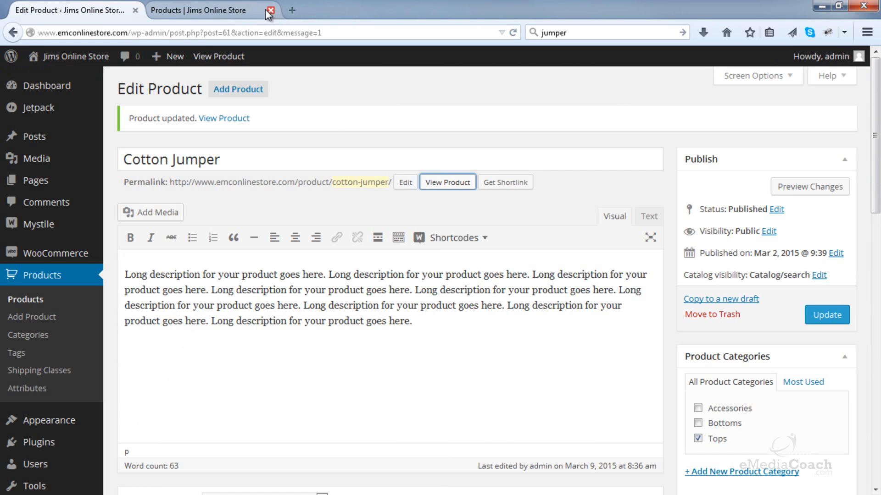
# - Glance at the shop page, then open Cufflinks for editing from the admin Products list
pyautogui.click(239, 10)
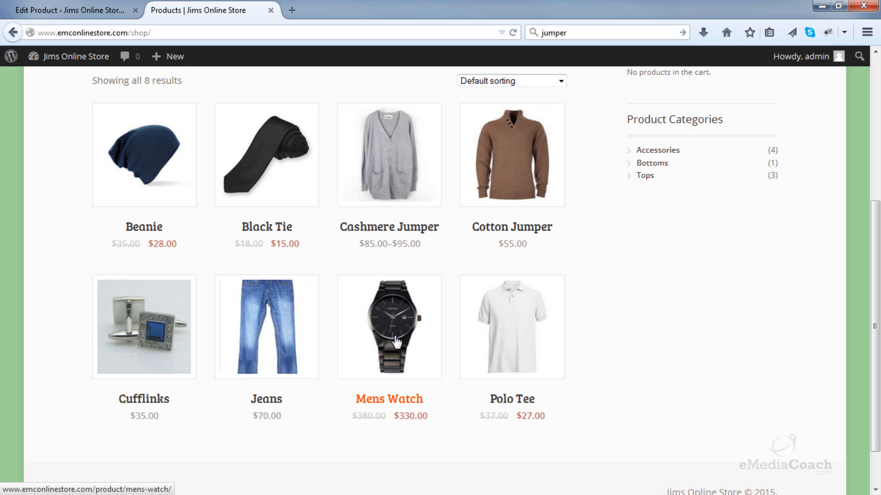
pyautogui.click(80, 13)
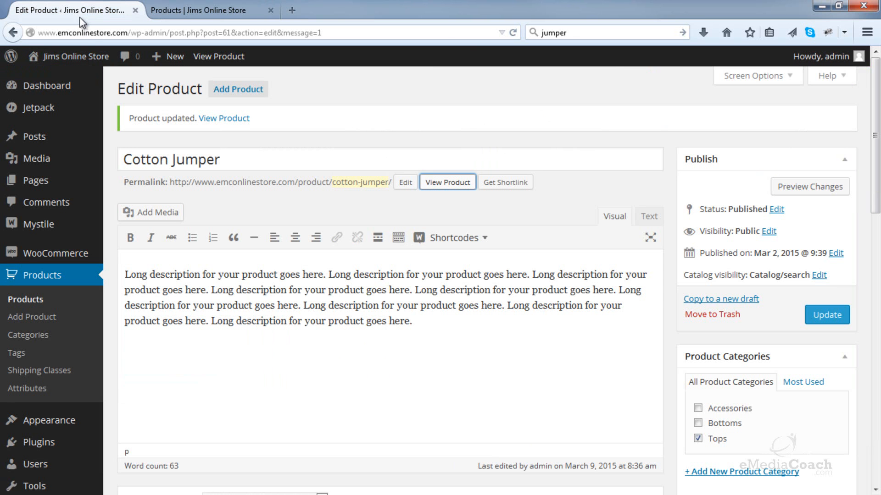
pyautogui.click(48, 302)
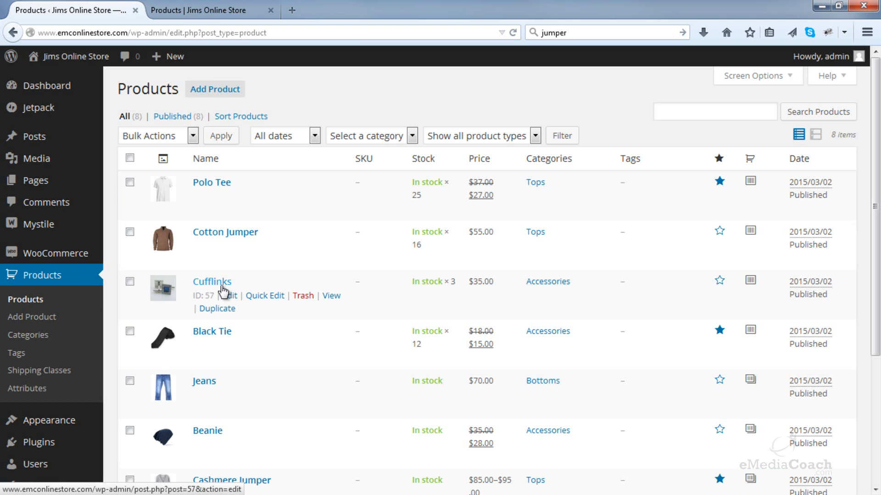
pyautogui.scroll(-5, 223, 289)
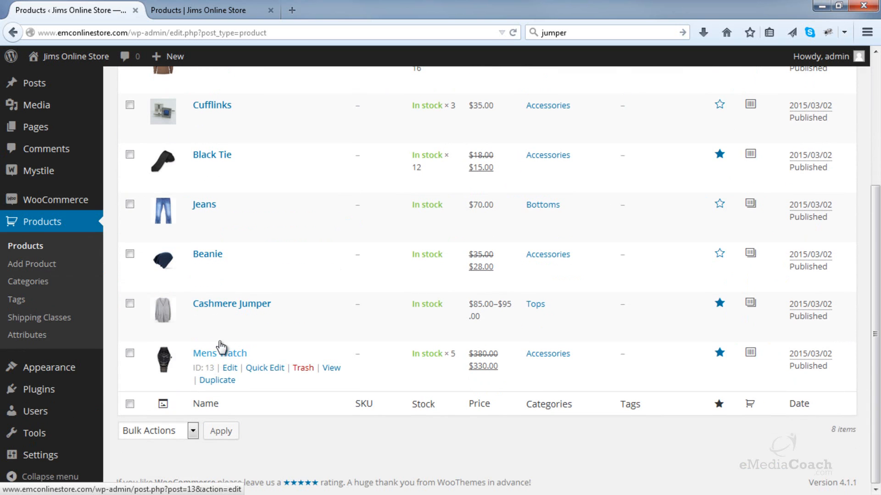
pyautogui.scroll(3, 211, 160)
pyautogui.click(211, 179)
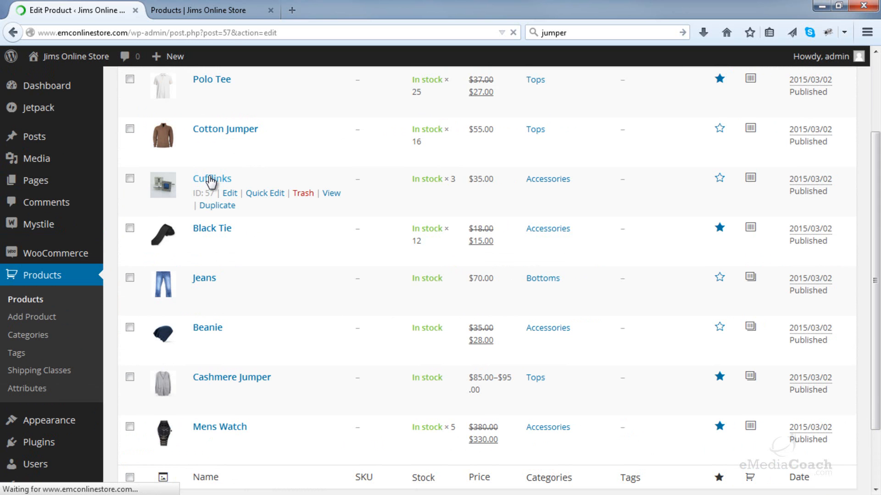
pyautogui.scroll(-3, 208, 183)
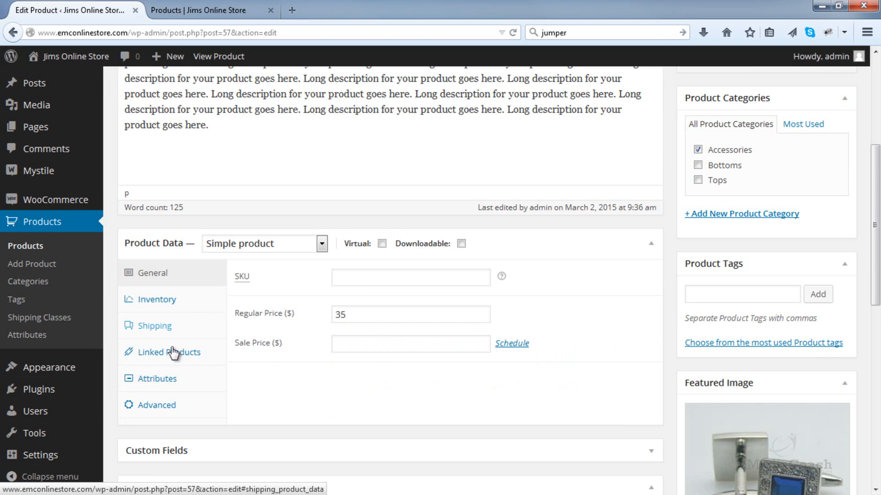
# - Add Mens Watch (#13) and Black Tie (#52) as Cufflinks cross-sells and update it
pyautogui.click(171, 359)
pyautogui.click(375, 315)
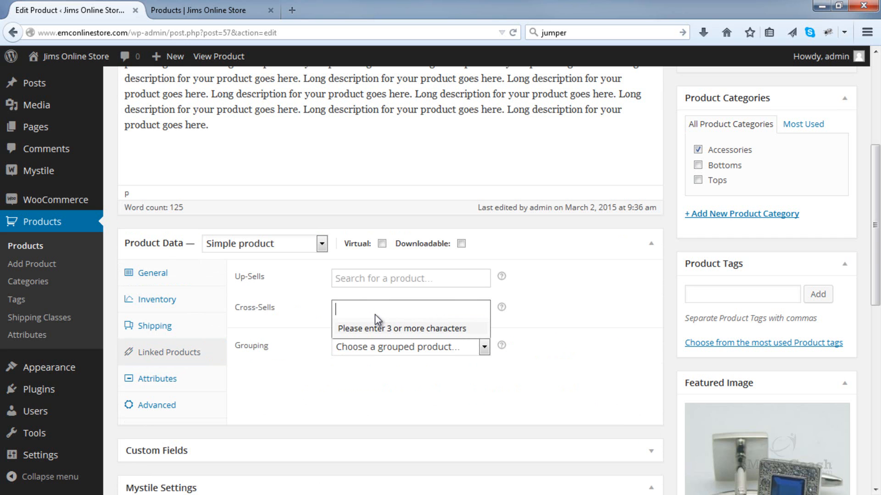
pyautogui.write('watch')
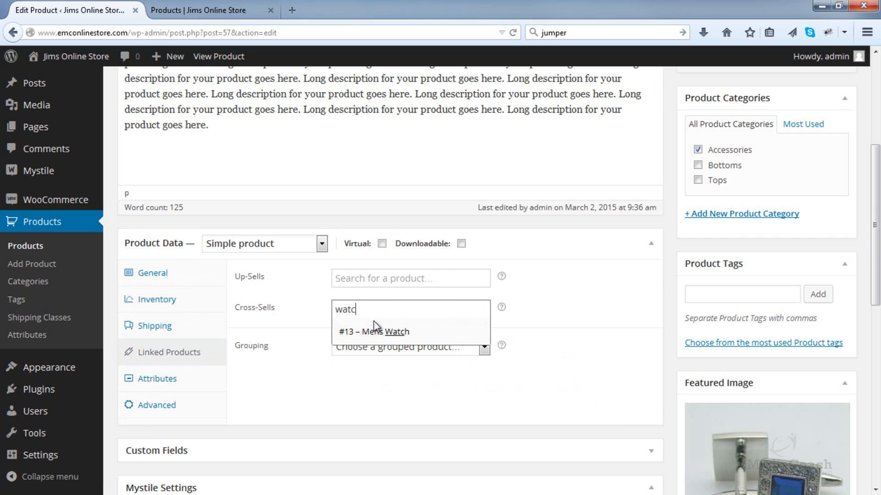
pyautogui.click(372, 330)
pyautogui.write('tie')
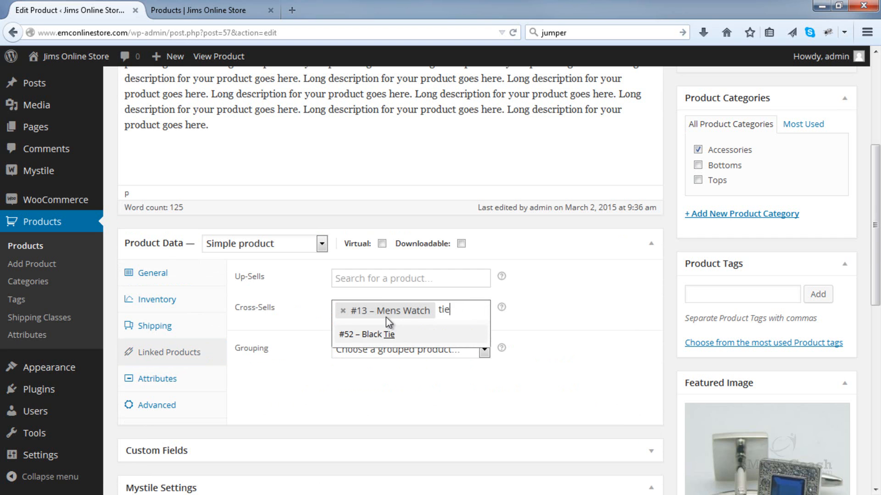
pyautogui.click(379, 337)
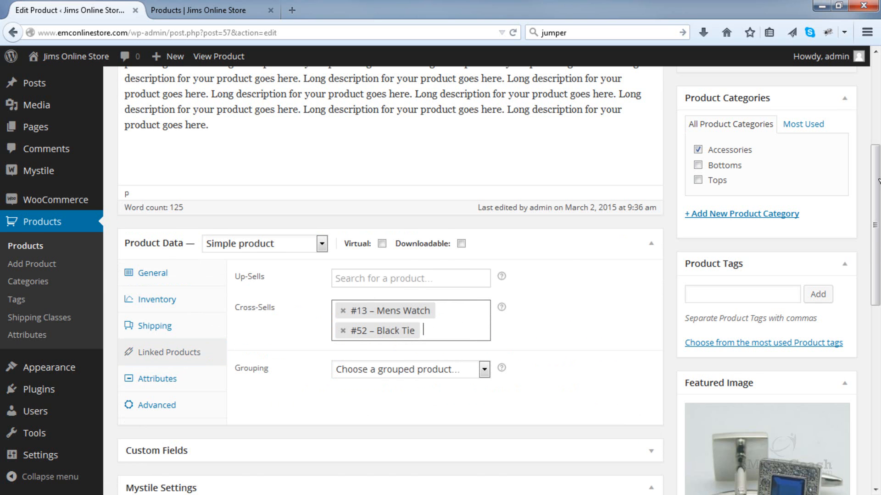
pyautogui.scroll(5, 833, 199)
pyautogui.click(820, 277)
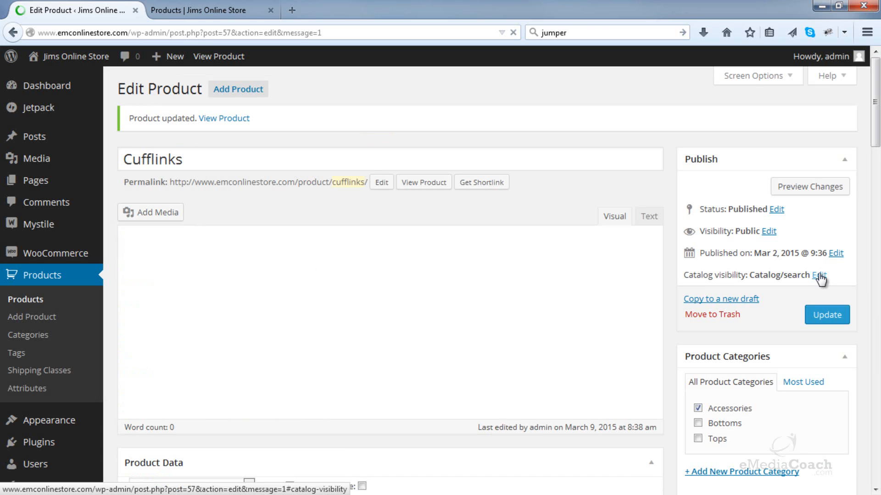
# - Open the Cufflinks storefront page in a new browser tab and switch to it
pyautogui.rightClick(429, 186)
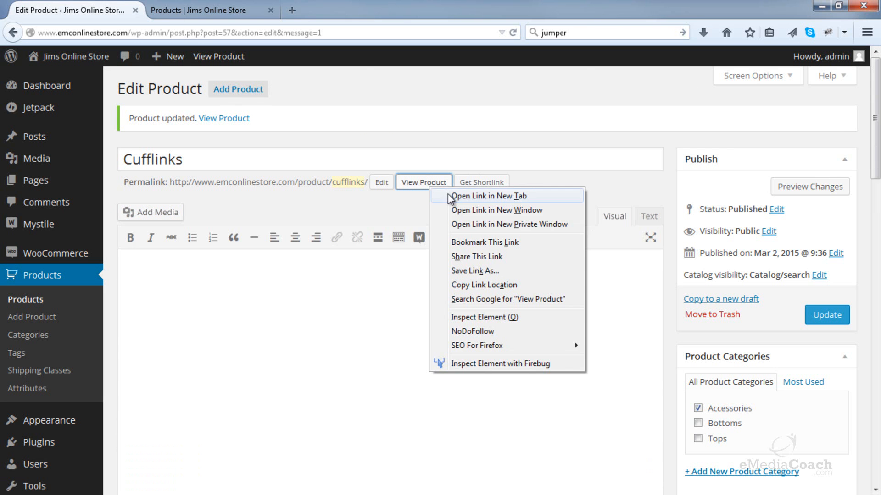
pyautogui.click(489, 196)
pyautogui.click(223, 10)
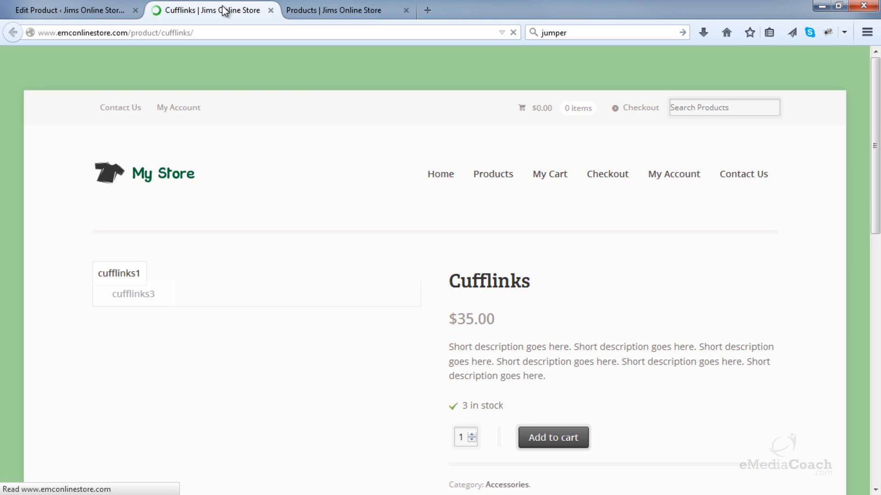
# - Add one Cufflinks to the cart and view the cart showing $35.00, quantity 1
pyautogui.scroll(-5, 344, 143)
pyautogui.scroll(-8, 349, 142)
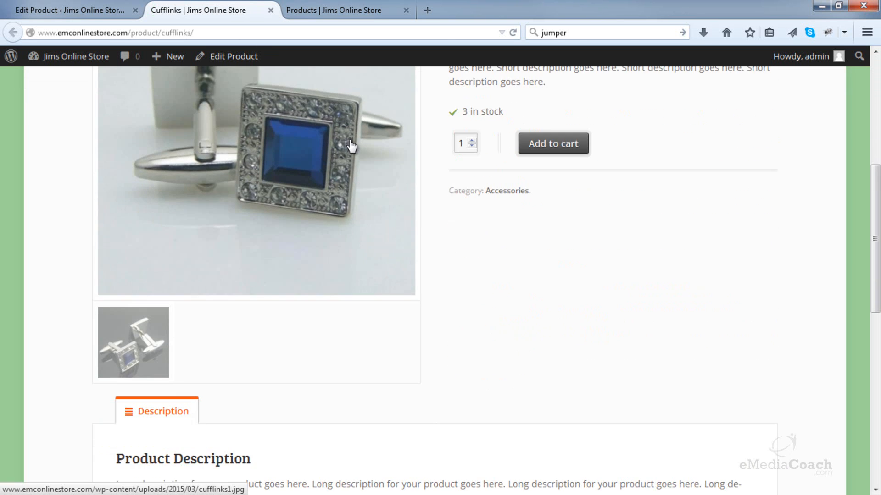
pyautogui.scroll(-2, 350, 144)
pyautogui.scroll(5, 138, 167)
pyautogui.scroll(-4, 135, 171)
pyautogui.scroll(2, 124, 173)
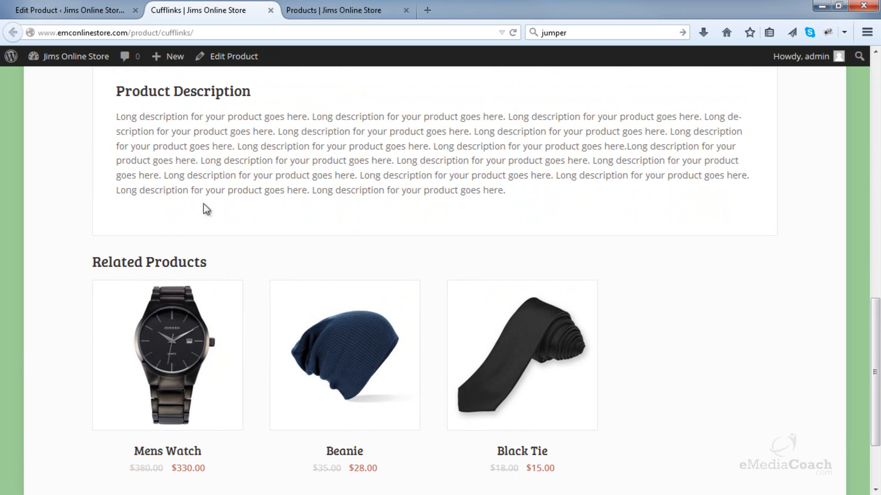
pyautogui.scroll(8, 79, 263)
pyautogui.scroll(5, 78, 263)
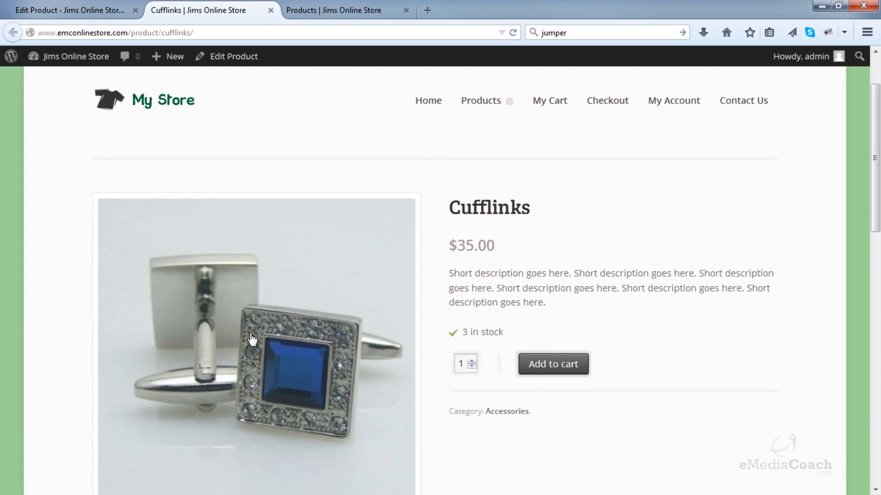
pyautogui.click(553, 365)
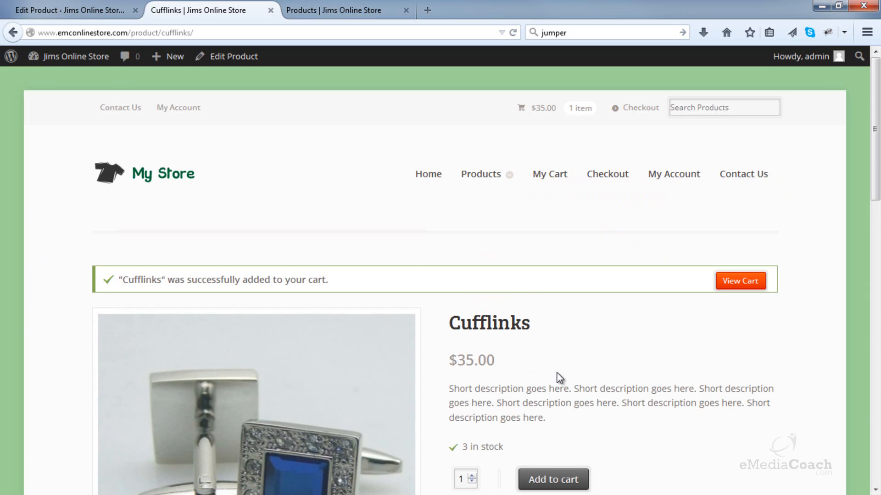
pyautogui.click(727, 287)
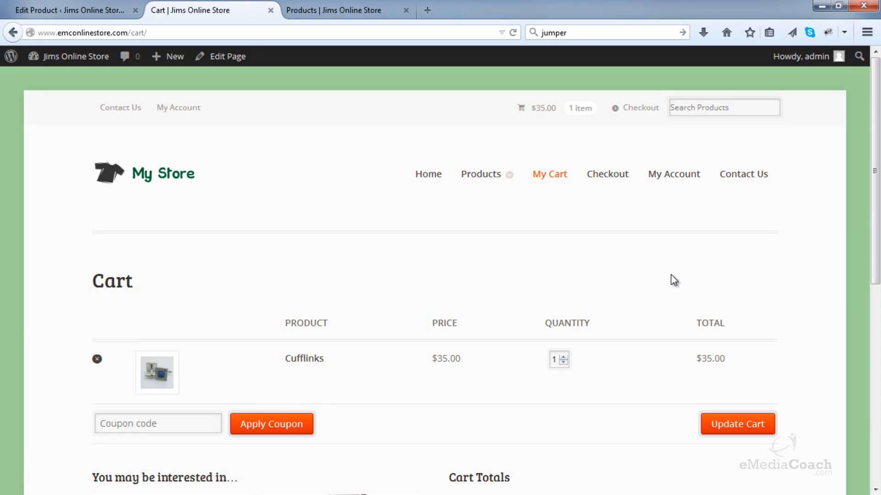
# - Add the suggested Mens Watch to the cart for a $370 total, then return to the Cufflinks editor
pyautogui.scroll(-5, 672, 275)
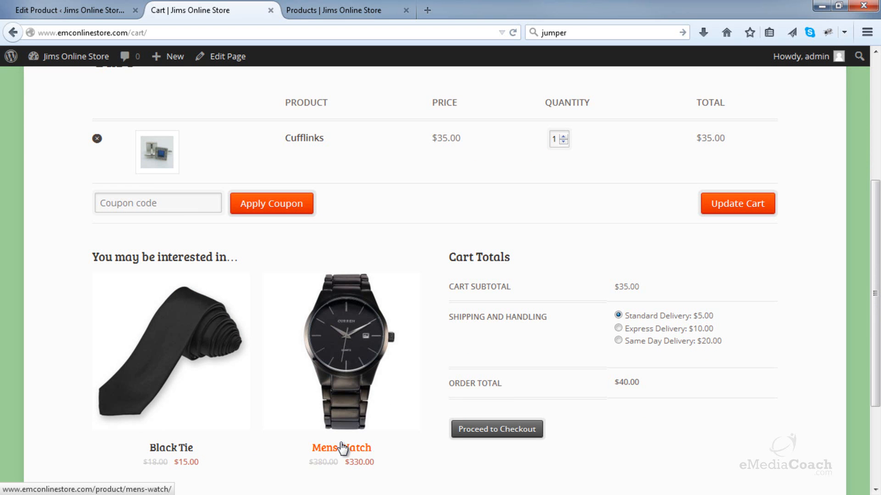
pyautogui.scroll(3, 342, 447)
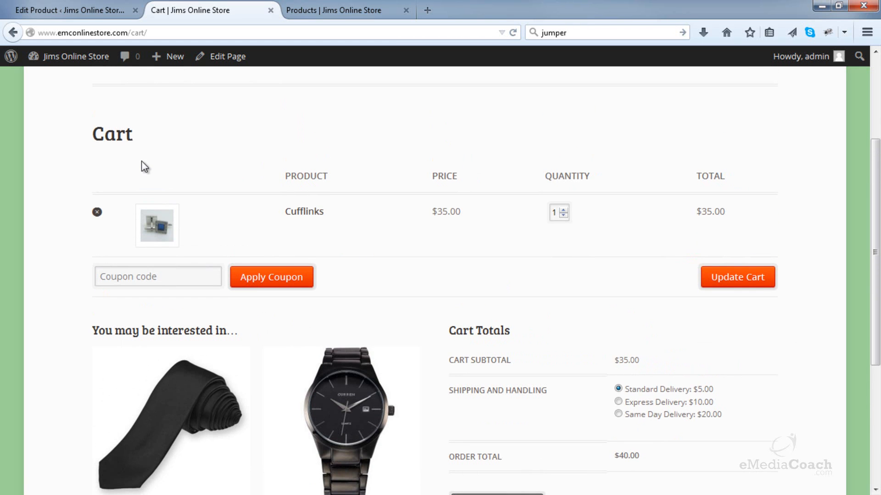
pyautogui.scroll(-6, 365, 189)
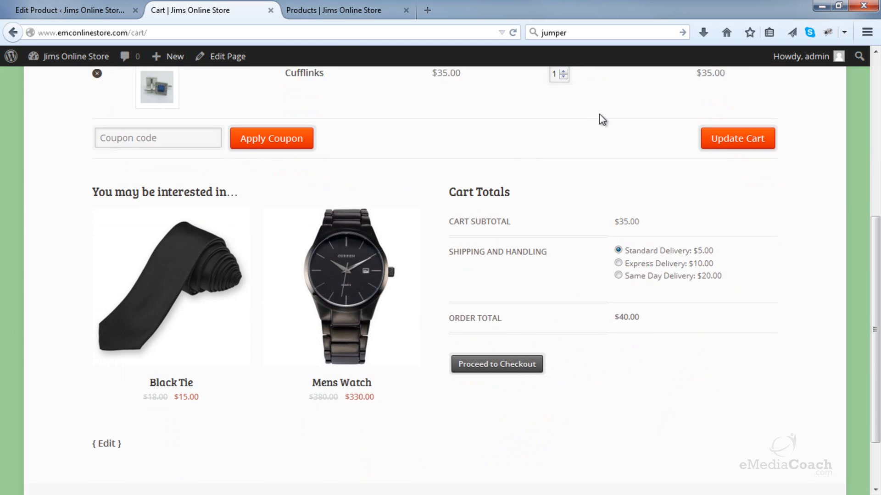
pyautogui.click(346, 298)
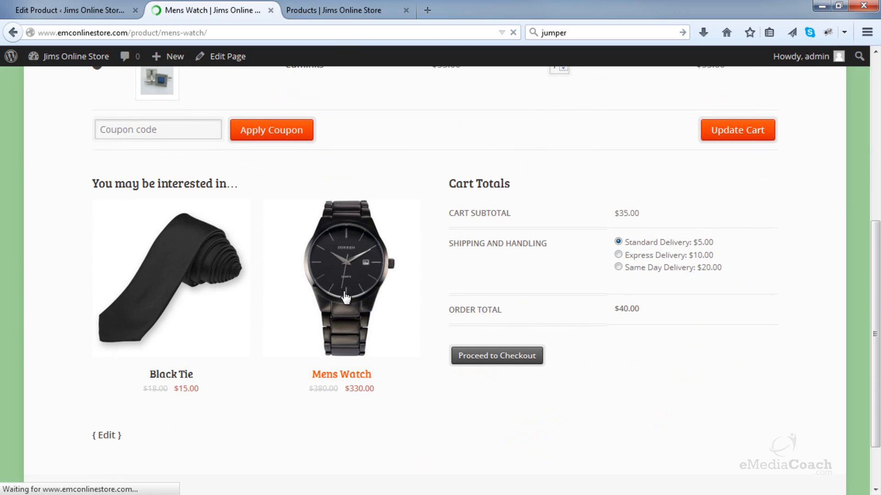
pyautogui.click(571, 441)
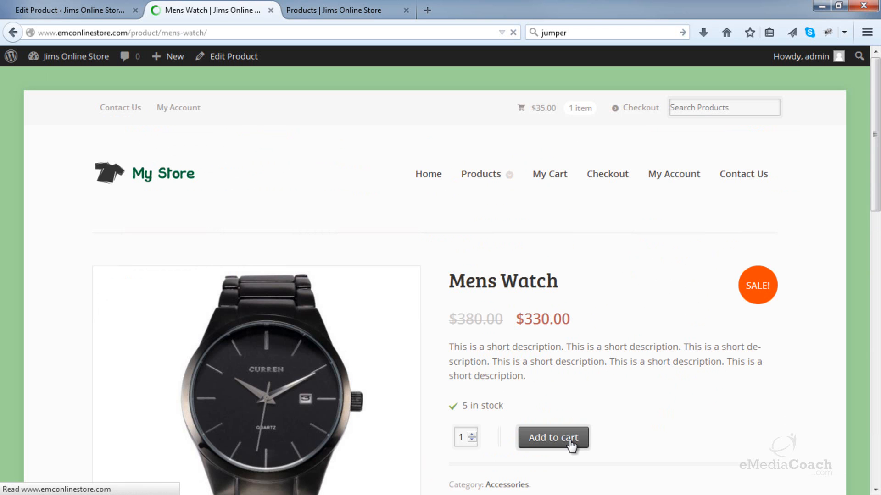
pyautogui.click(731, 278)
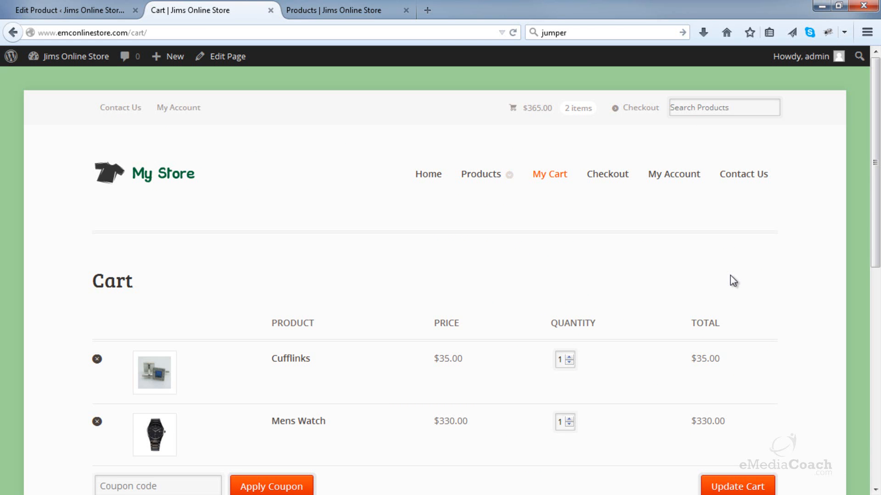
pyautogui.scroll(-8, 733, 281)
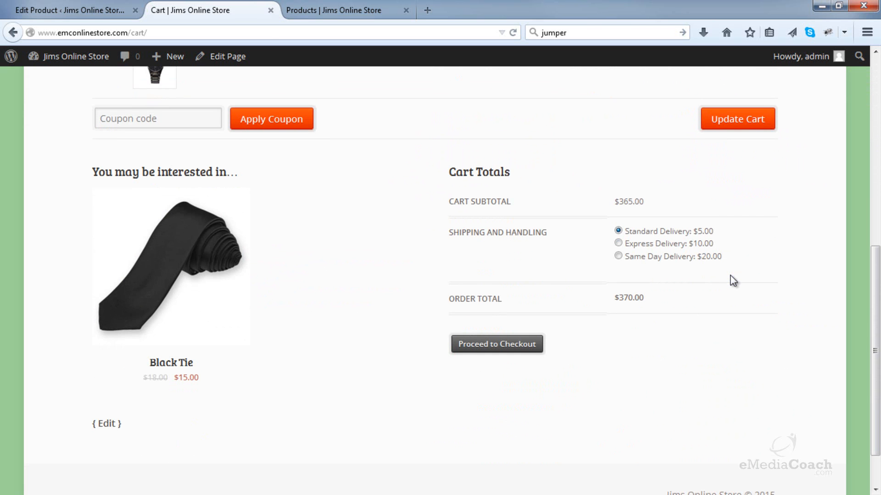
pyautogui.click(69, 10)
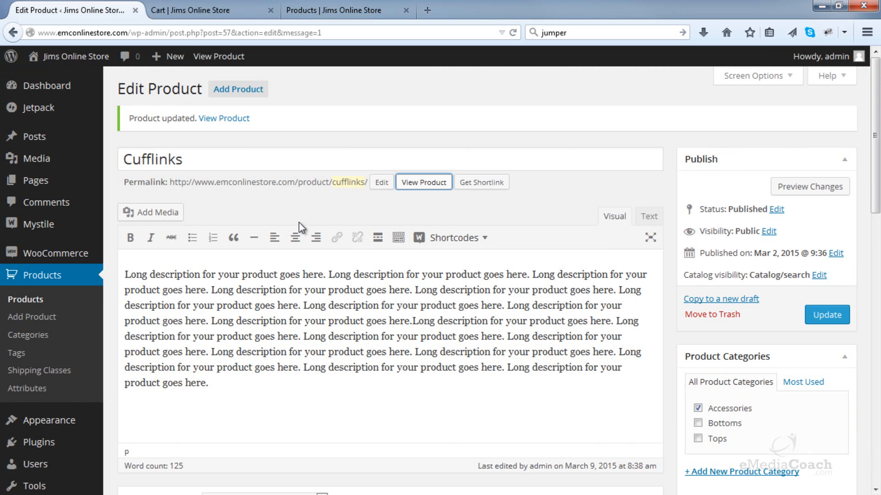
# - Check the Cufflinks Linked Products tab for Mens Watch and Black Tie cross-sells
pyautogui.scroll(-6, 332, 252)
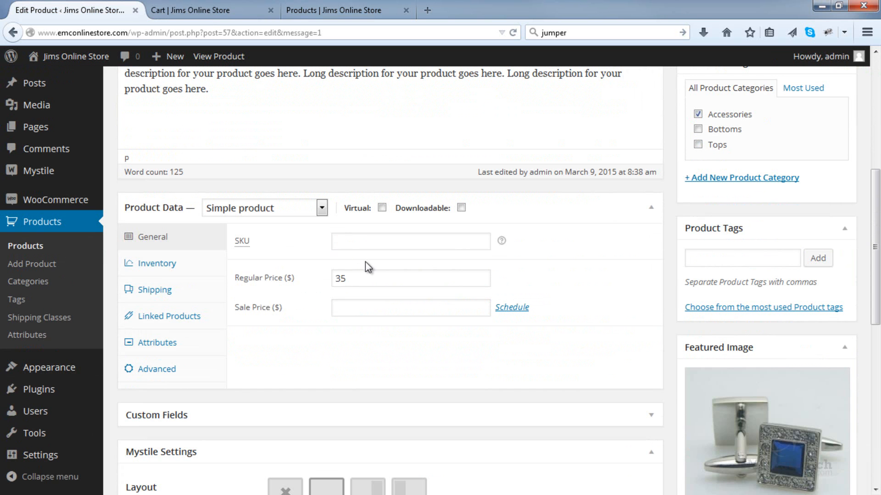
pyautogui.click(191, 318)
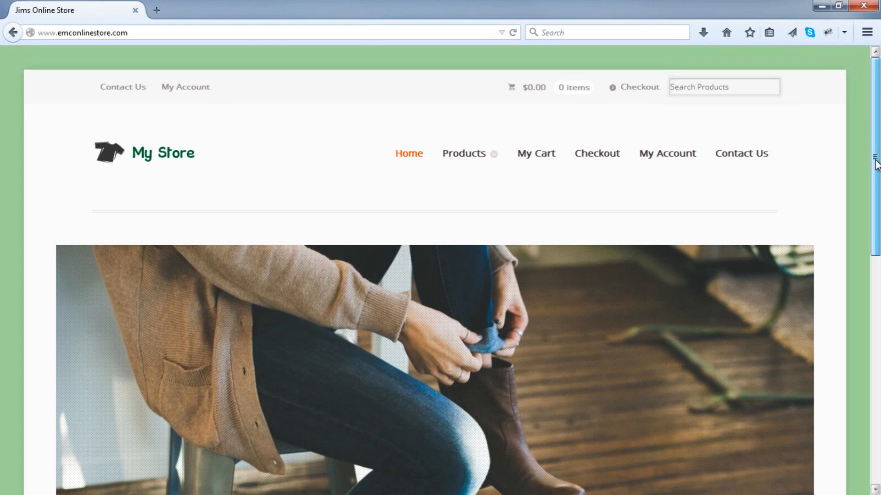
pyautogui.moveTo(876, 165)
pyautogui.mouseDown()
pyautogui.moveTo(868, 350)
pyautogui.moveTo(876, 154)
pyautogui.mouseUp()
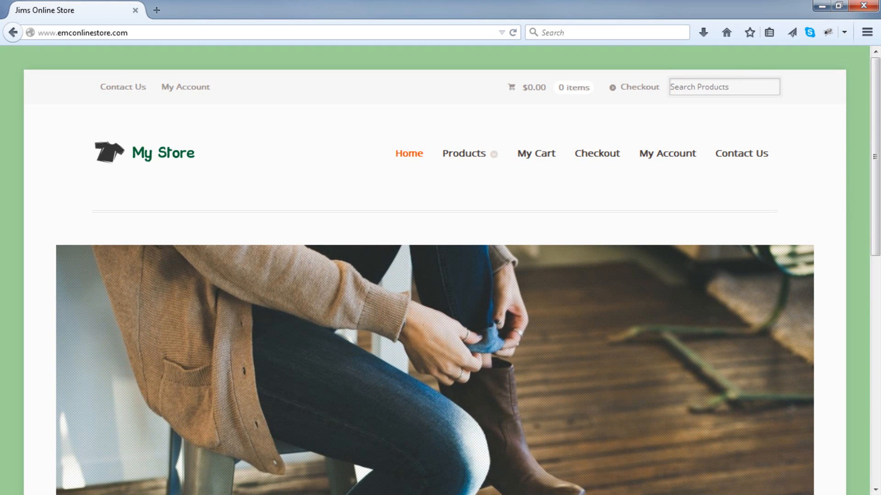